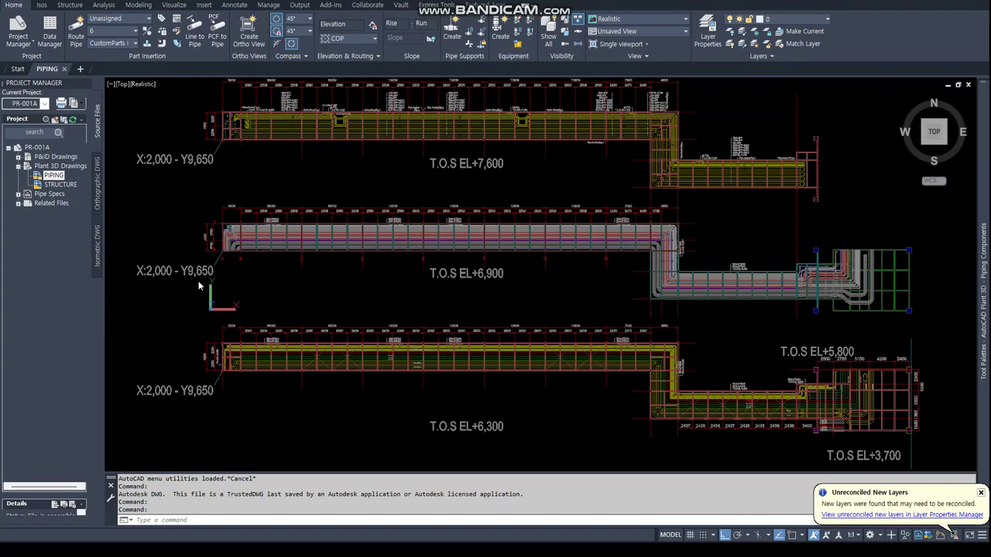
- Unload the PIPING-plan and STRUCTURE external references using the XREF palette
{"action": "middle_click_drag", "start_coordinate": [312, 312], "coordinate": [340, 311]}
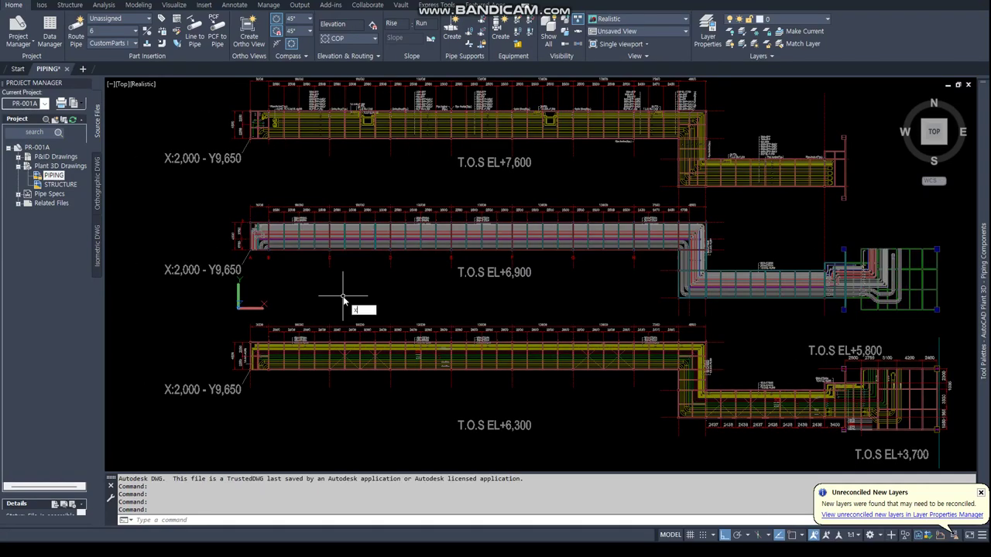
{"action": "type", "text": "xref"}
{"action": "key", "text": "Return"}
{"action": "left_click", "coordinate": [34, 454], "text": "shift"}
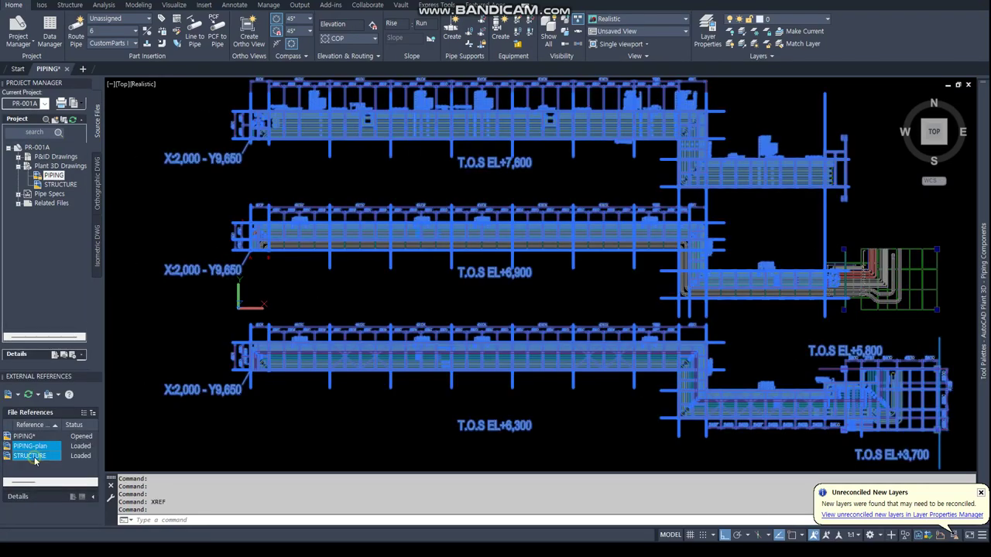
{"action": "right_click", "coordinate": [34, 454]}
{"action": "left_click", "coordinate": [71, 384]}
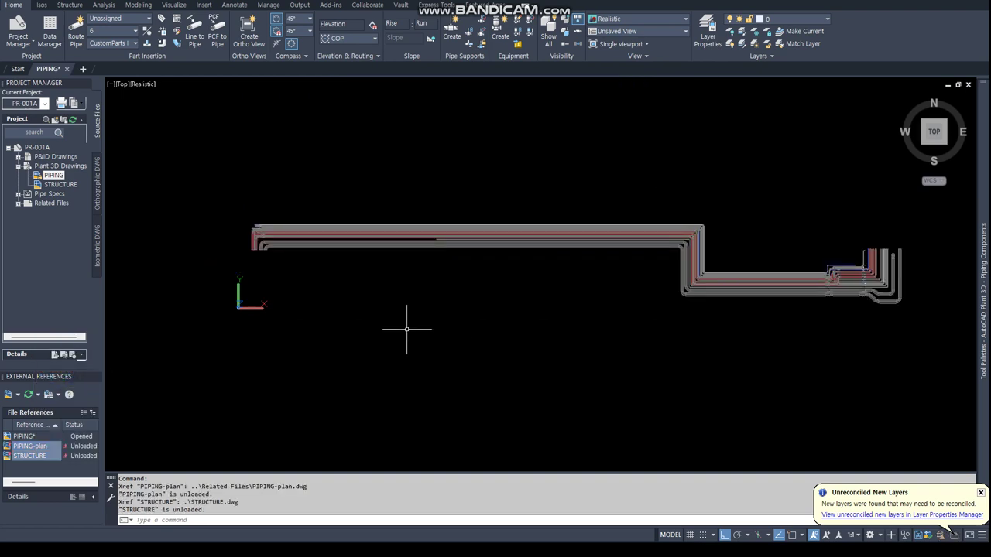
- Orbit into a 3D view of the pipe model and open the Layer Properties Manager
{"action": "mouse_move", "coordinate": [405, 327]}
{"action": "middle_mouse_down", "text": "shift"}
{"action": "mouse_move", "coordinate": [447, 290]}
{"action": "mouse_move", "coordinate": [455, 206]}
{"action": "mouse_move", "coordinate": [405, 256]}
{"action": "middle_mouse_up", "text": "shift"}
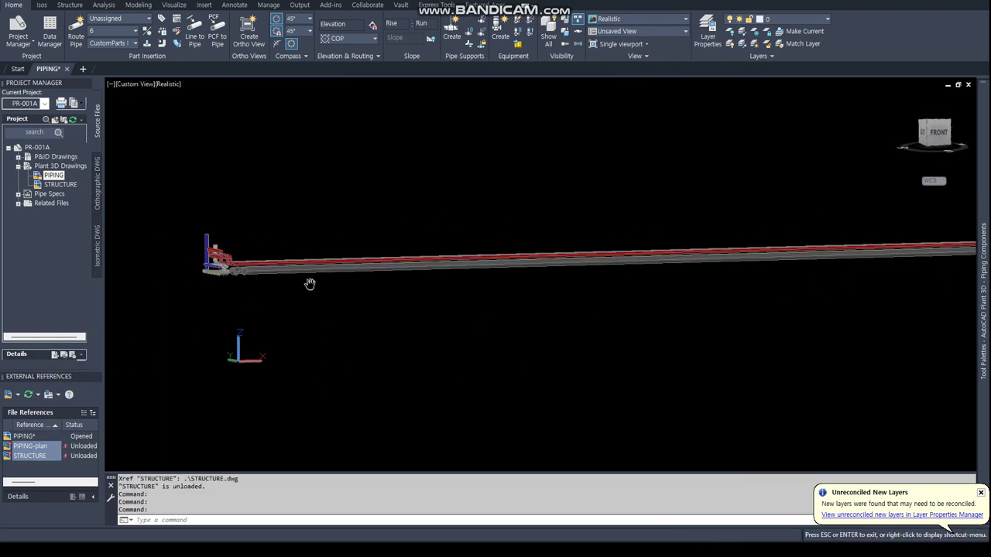
{"action": "scroll", "coordinate": [310, 284], "scroll_direction": "up", "scroll_amount": 5}
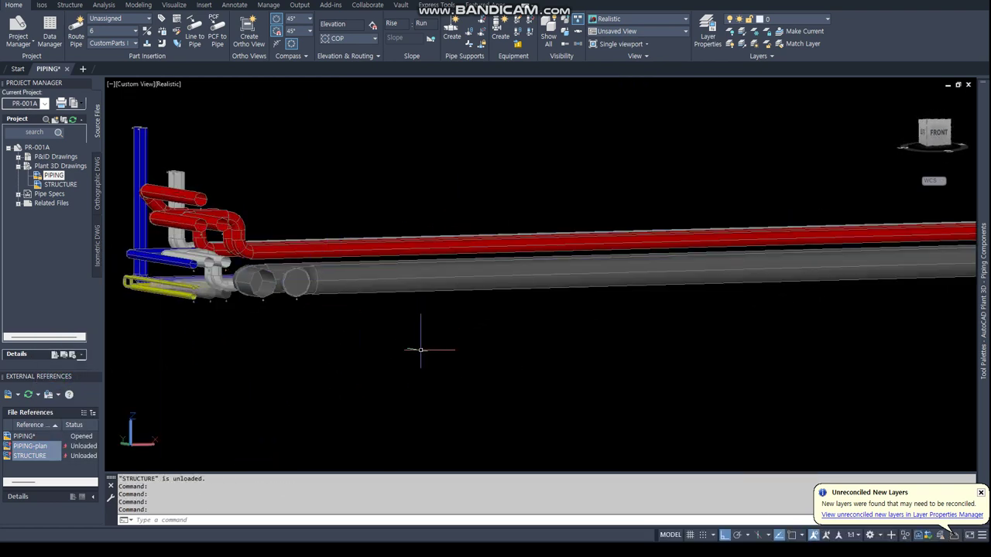
{"action": "type", "text": "la"}
{"action": "key", "text": "Return"}
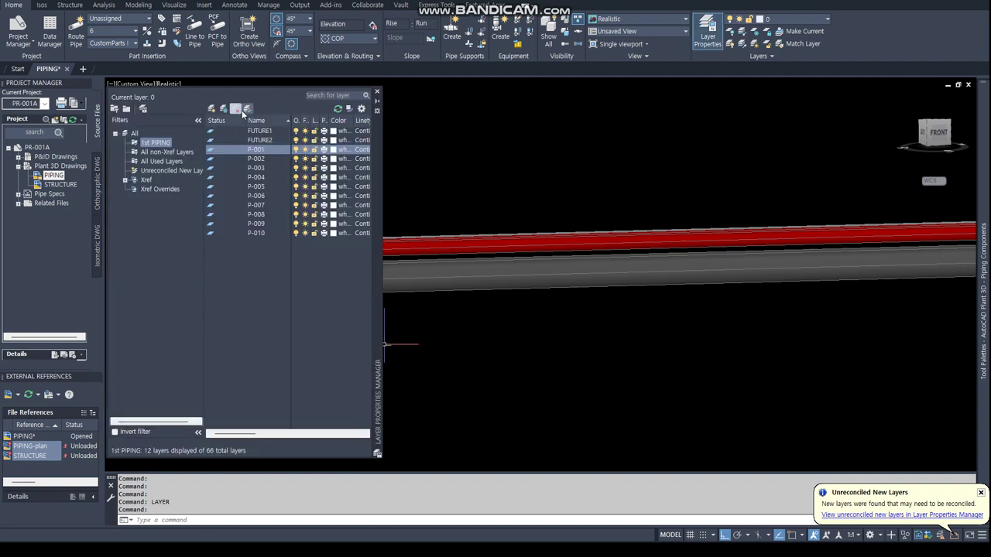
- Create a new group filter under All named 2nd PIPING, next to 1st PIPING
{"action": "left_click", "coordinate": [210, 110]}
{"action": "left_click", "coordinate": [249, 158]}
{"action": "type", "text": "2"}
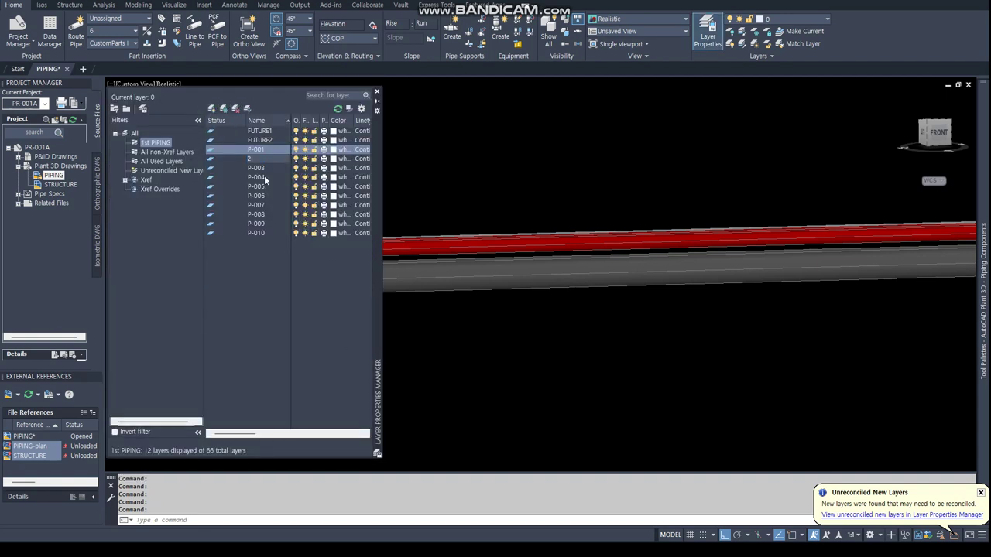
{"action": "key", "text": "Return"}
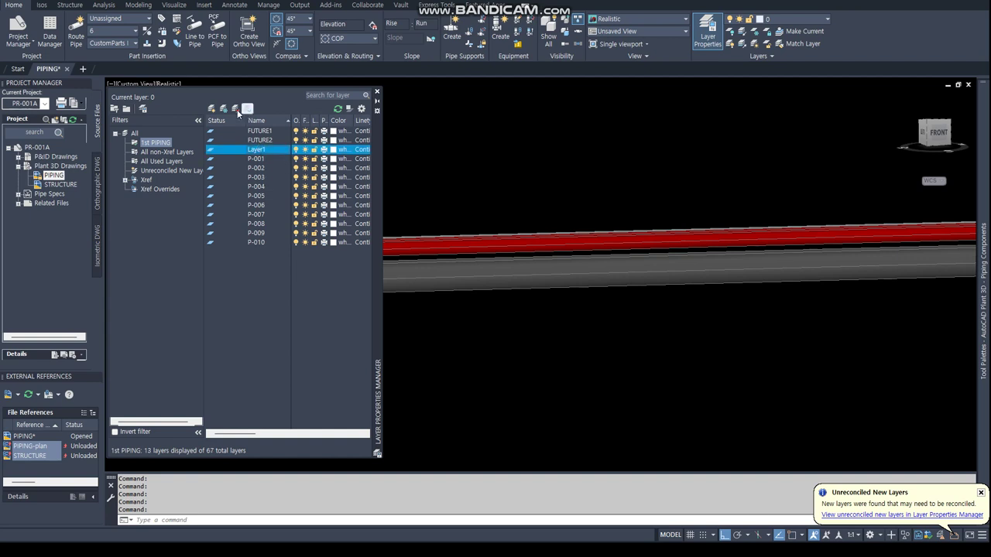
{"action": "left_click", "coordinate": [135, 134]}
{"action": "right_click", "coordinate": [136, 134]}
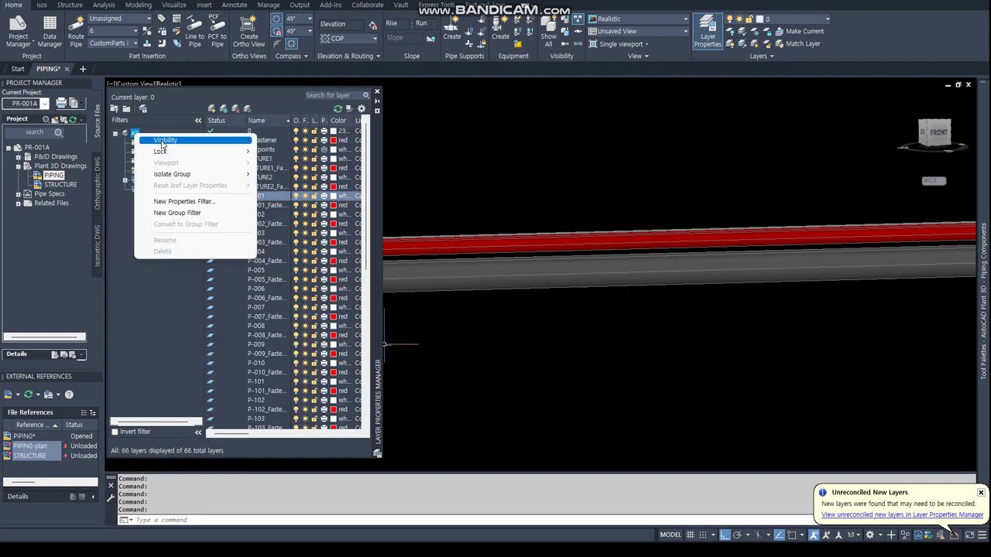
{"action": "left_click", "coordinate": [128, 110]}
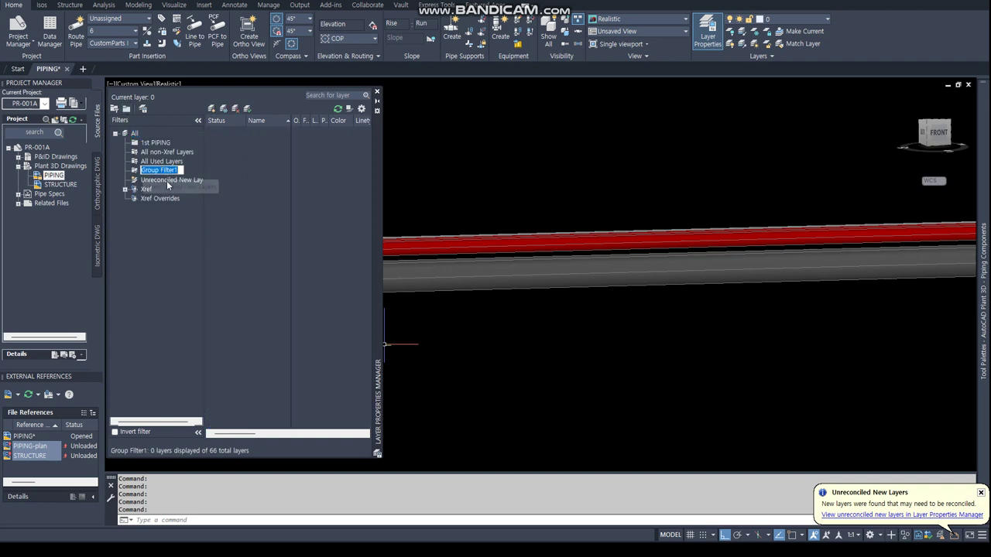
{"action": "type", "text": "2nd PIPIN"}
{"action": "type", "text": "G"}
{"action": "key", "text": "Return"}
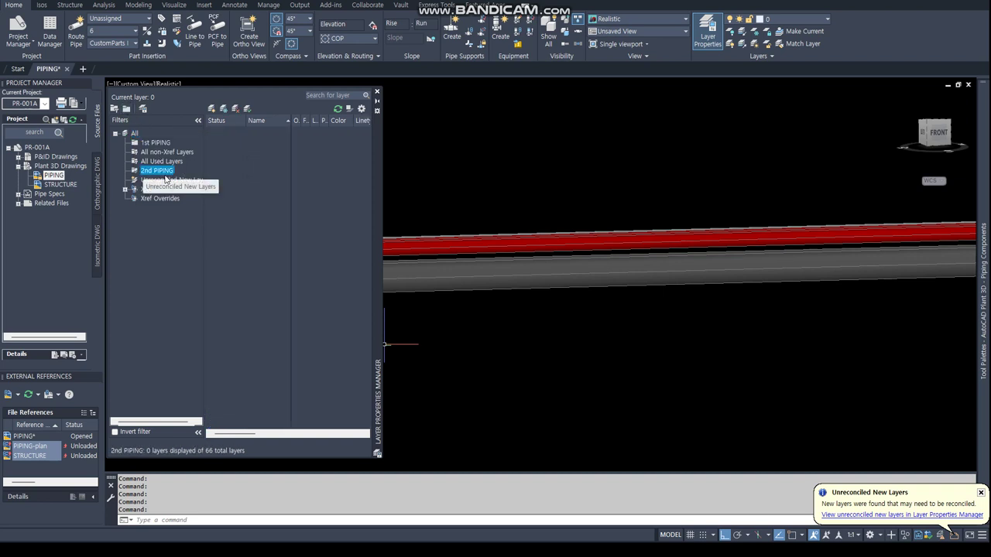
{"action": "left_click", "coordinate": [158, 170]}
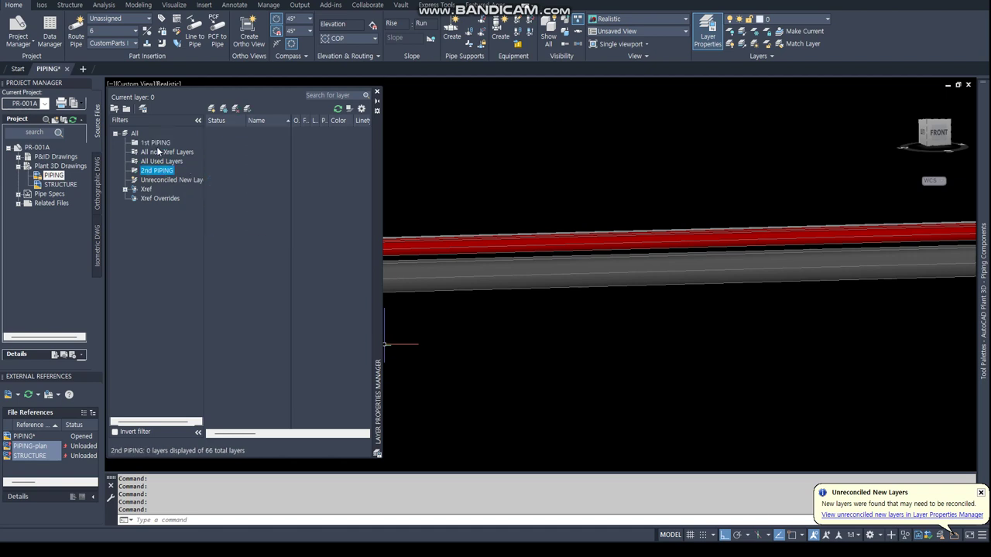
{"action": "left_click", "coordinate": [158, 143]}
- Select the blue pipe and extend the selection to its entire line number
{"action": "left_click", "coordinate": [158, 170]}
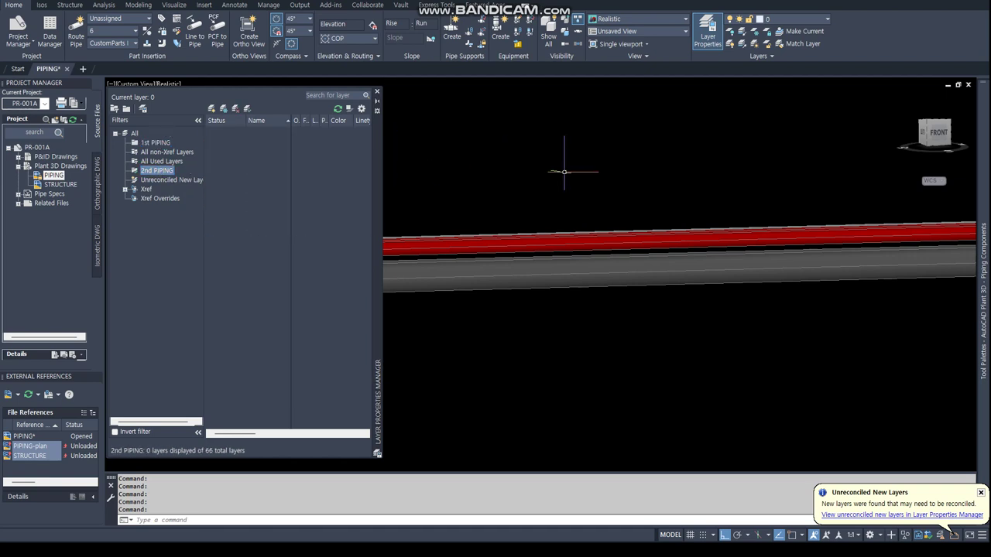
{"action": "left_click", "coordinate": [503, 164]}
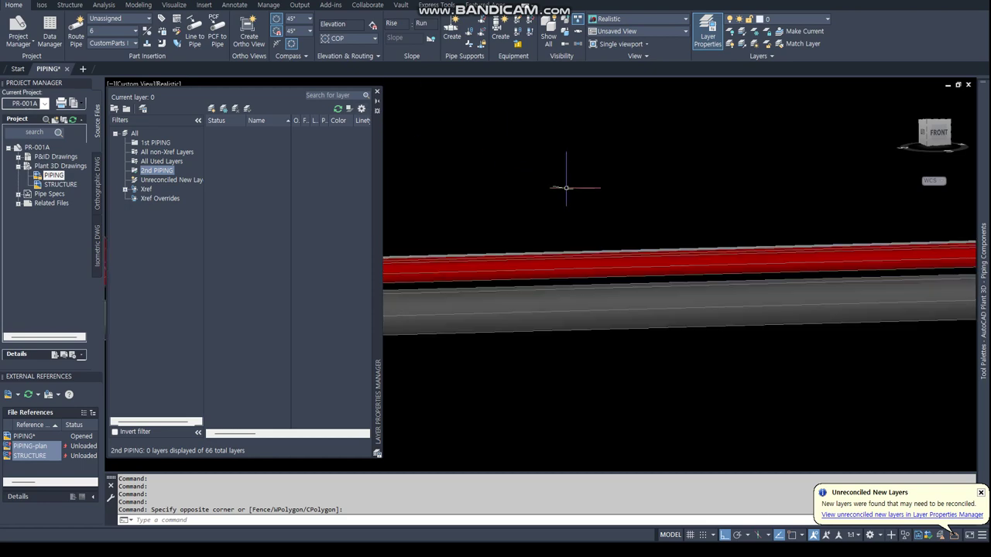
{"action": "mouse_move", "coordinate": [575, 177]}
{"action": "middle_mouse_down", "text": "shift"}
{"action": "mouse_move", "coordinate": [554, 223]}
{"action": "mouse_move", "coordinate": [577, 186]}
{"action": "middle_mouse_up", "text": "shift"}
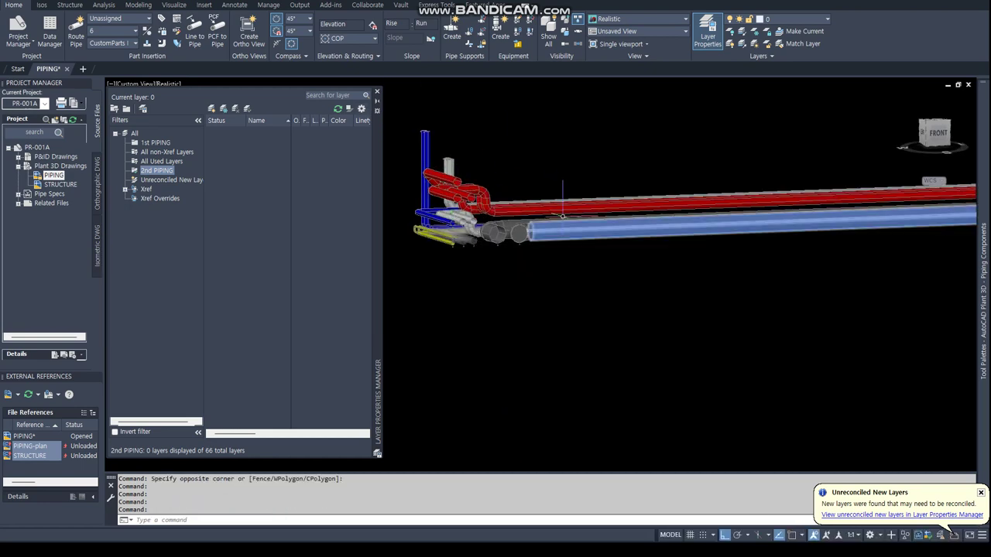
{"action": "scroll", "coordinate": [586, 163], "scroll_direction": "up", "scroll_amount": 4}
{"action": "left_click", "coordinate": [628, 139]}
{"action": "left_click", "coordinate": [589, 196]}
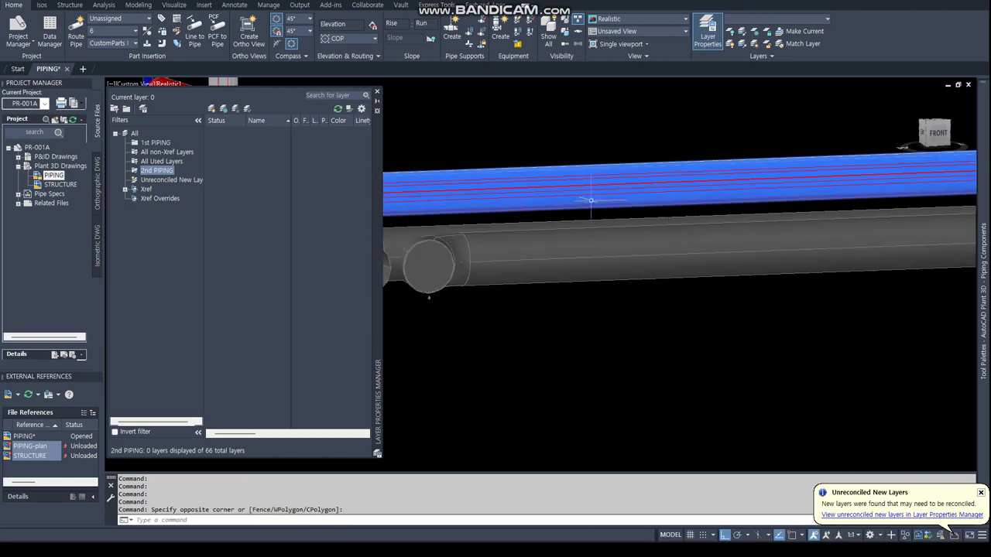
{"action": "right_click", "coordinate": [592, 202]}
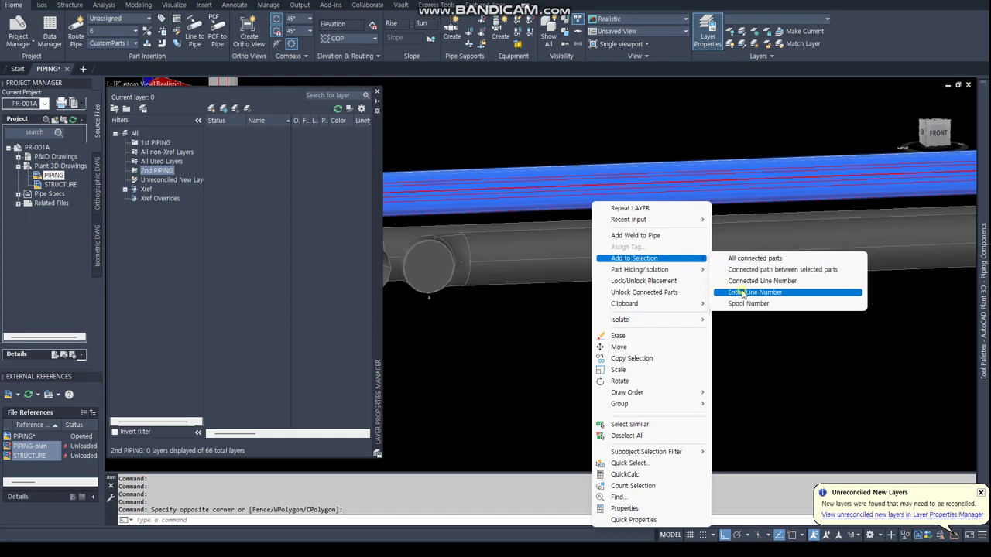
{"action": "left_click", "coordinate": [743, 292]}
{"action": "mouse_move", "coordinate": [609, 112]}
{"action": "middle_mouse_down", "text": "shift"}
{"action": "mouse_move", "coordinate": [669, 196]}
{"action": "mouse_move", "coordinate": [609, 122]}
{"action": "middle_mouse_up", "text": "shift"}
{"action": "scroll", "coordinate": [669, 195], "scroll_direction": "down", "scroll_amount": 5}
{"action": "left_click", "coordinate": [609, 122]}
{"action": "left_click", "coordinate": [891, 331]}
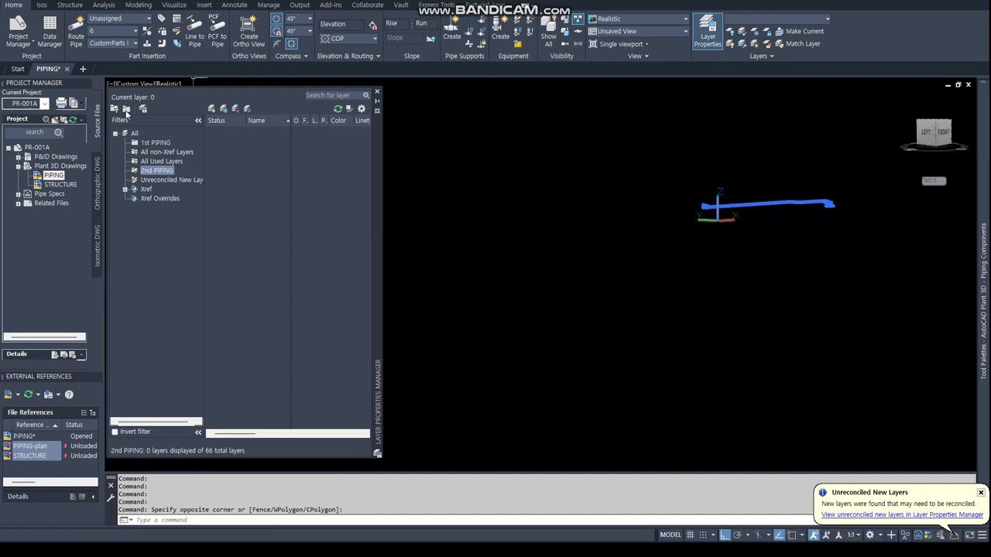
- Add the selected line's layers P-101 to P-106 to the 2nd PIPING filter
{"action": "left_click", "coordinate": [155, 161]}
{"action": "left_click", "coordinate": [154, 171]}
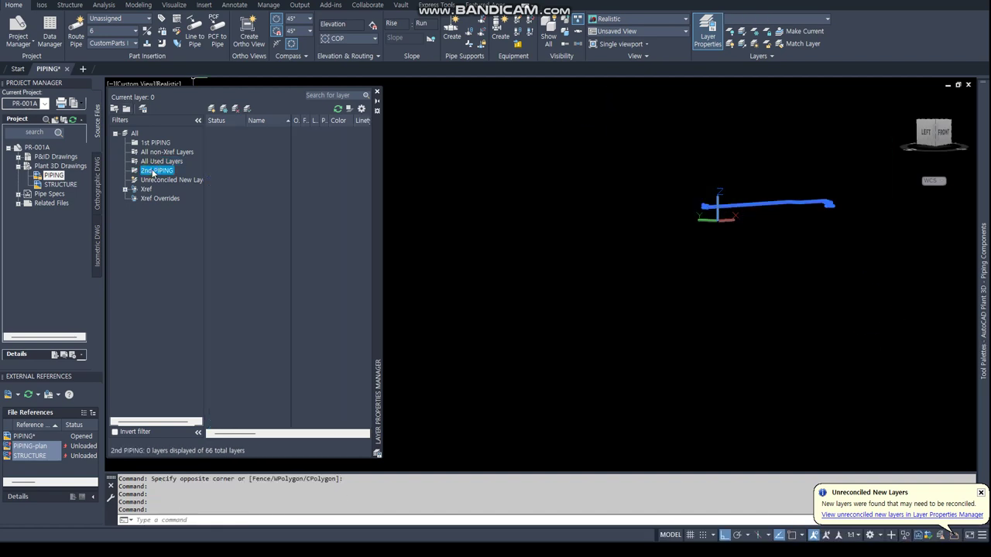
{"action": "right_click", "coordinate": [153, 171]}
{"action": "left_click", "coordinate": [297, 299]}
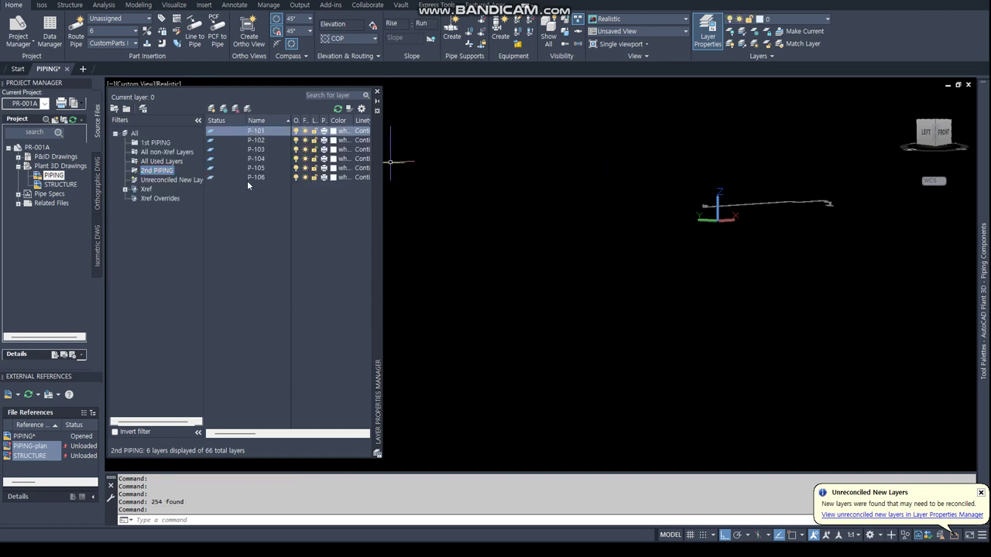
{"action": "left_click", "coordinate": [159, 144]}
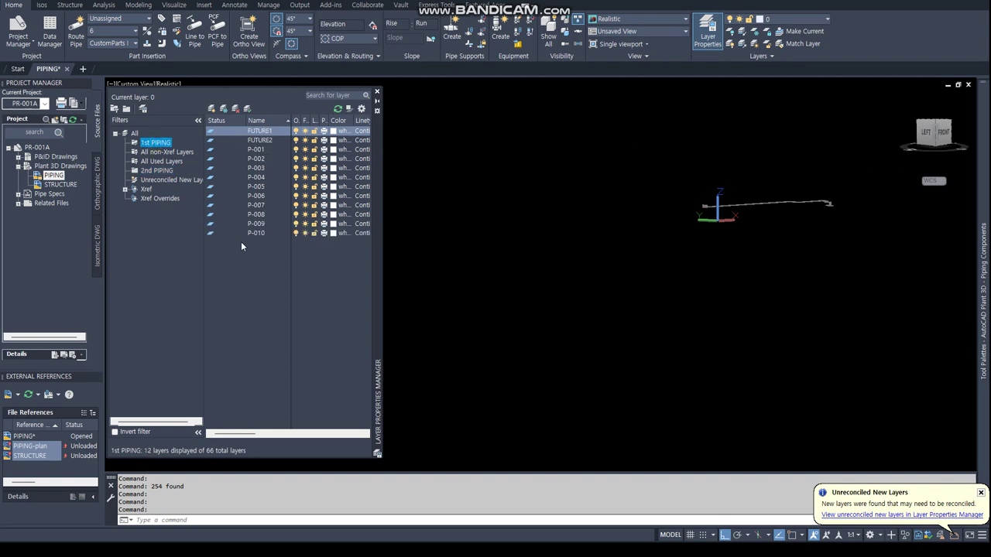
{"action": "left_click", "coordinate": [135, 133]}
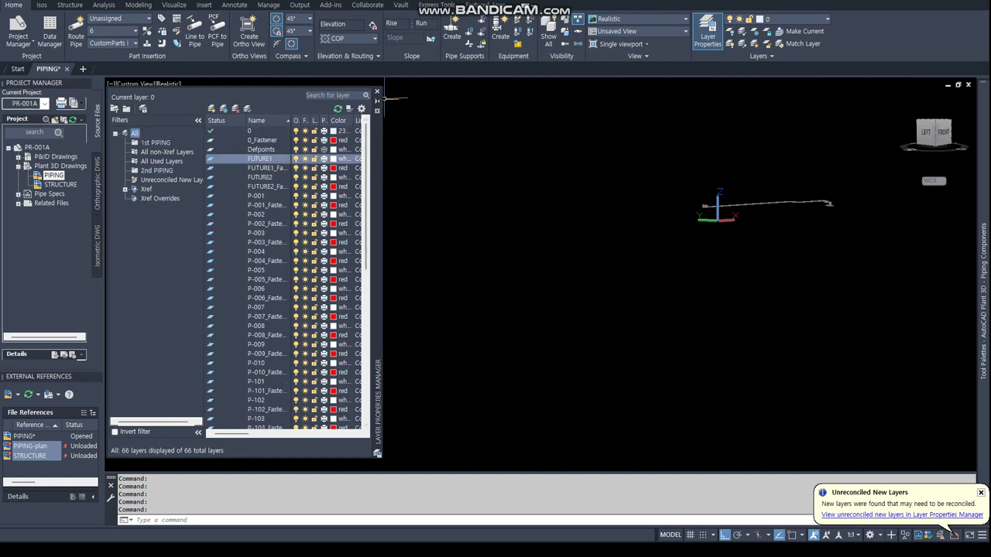
- Close the layer manager and reload the PIPING-plan and STRUCTURE xrefs
{"action": "left_click", "coordinate": [377, 94]}
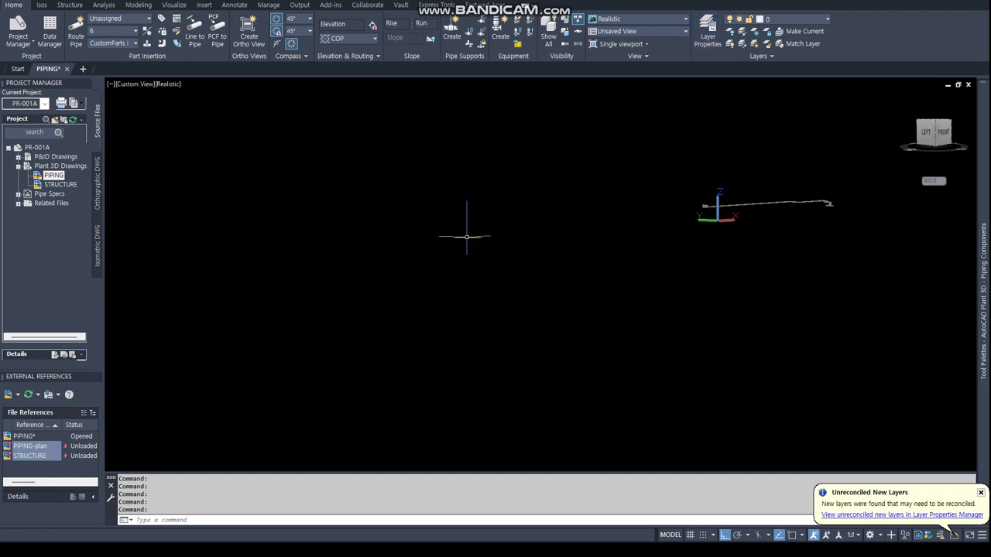
{"action": "right_click", "coordinate": [42, 456]}
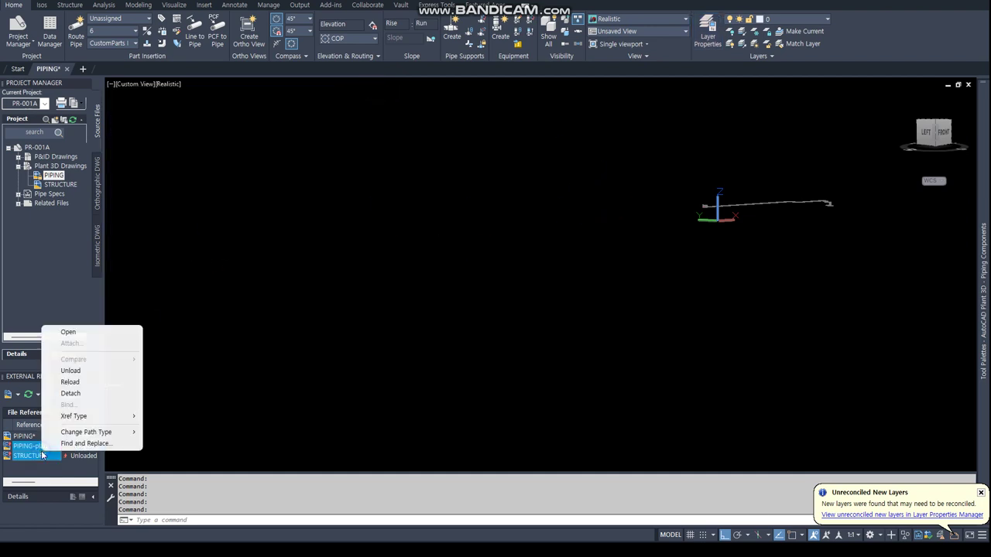
{"action": "left_click", "coordinate": [89, 382]}
- Show all hidden plant objects, orbit to a 3D rack view, and reopen the layer manager
{"action": "scroll", "coordinate": [686, 273], "scroll_direction": "up", "scroll_amount": 2}
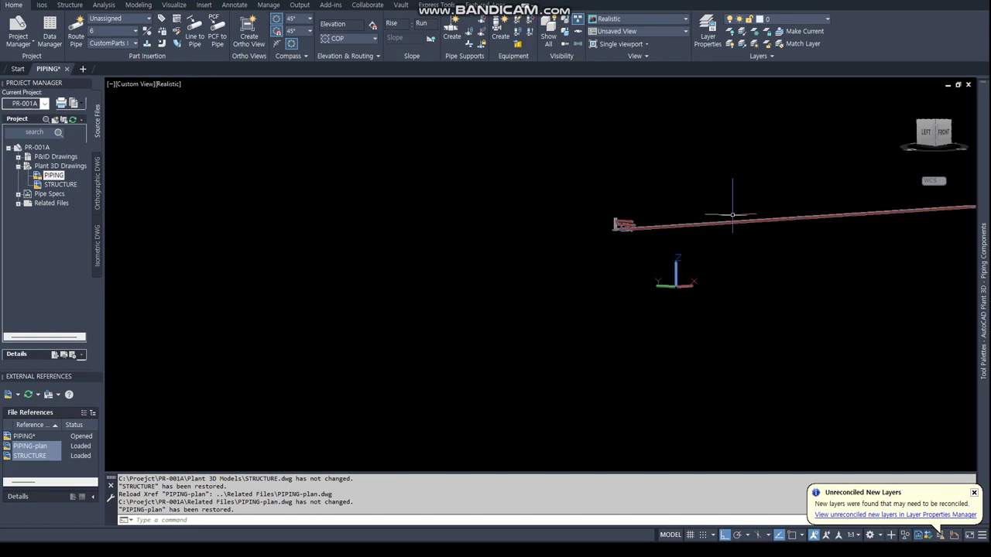
{"action": "scroll", "coordinate": [730, 215], "scroll_direction": "up", "scroll_amount": 2}
{"action": "scroll", "coordinate": [708, 266], "scroll_direction": "up", "scroll_amount": 2}
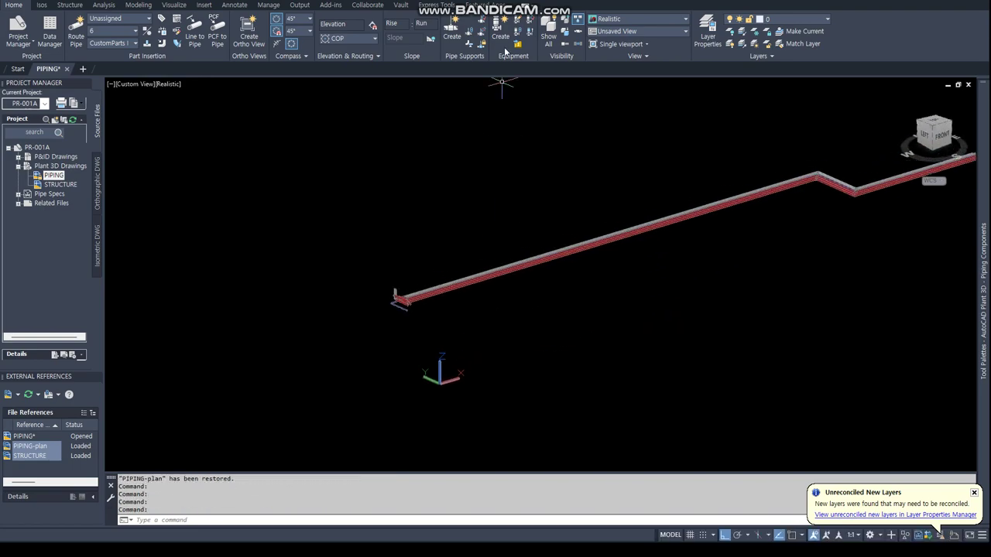
{"action": "left_click", "coordinate": [548, 29]}
{"action": "scroll", "coordinate": [443, 364], "scroll_direction": "up", "scroll_amount": 3}
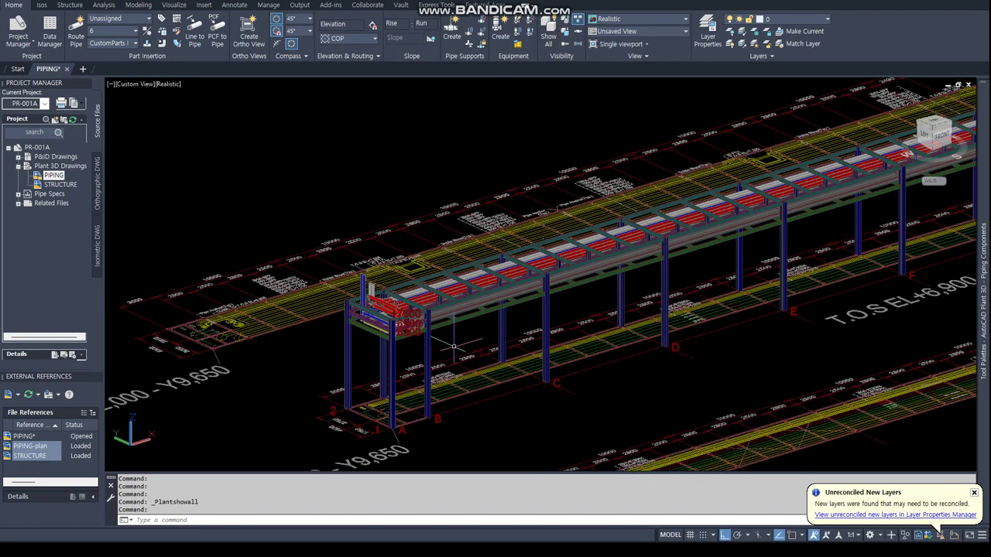
{"action": "mouse_move", "coordinate": [457, 338]}
{"action": "middle_mouse_down", "text": "shift"}
{"action": "mouse_move", "coordinate": [423, 330]}
{"action": "mouse_move", "coordinate": [410, 308]}
{"action": "middle_mouse_up", "text": "shift"}
{"action": "scroll", "coordinate": [308, 188], "scroll_direction": "up", "scroll_amount": 2}
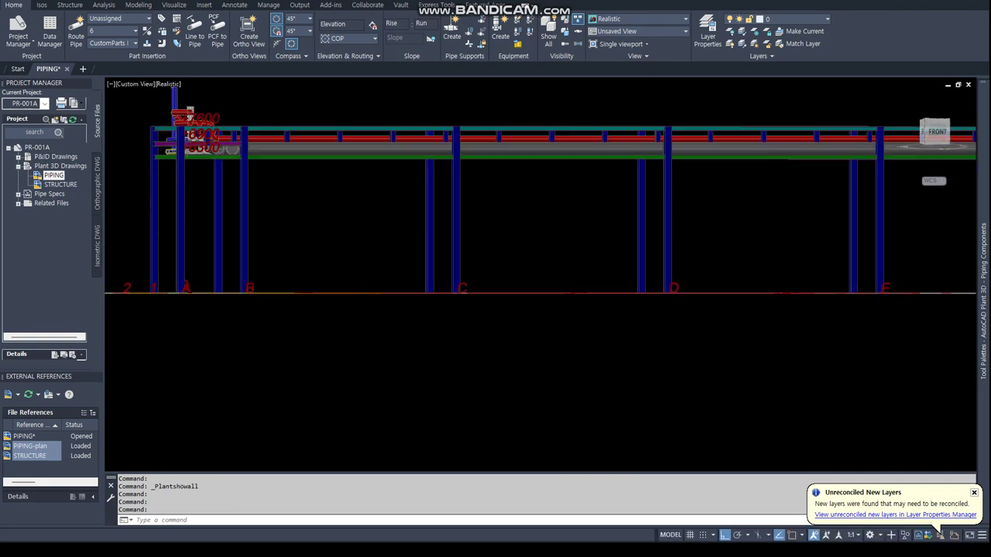
{"action": "scroll", "coordinate": [308, 187], "scroll_direction": "up", "scroll_amount": 2}
{"action": "key", "text": "Return"}
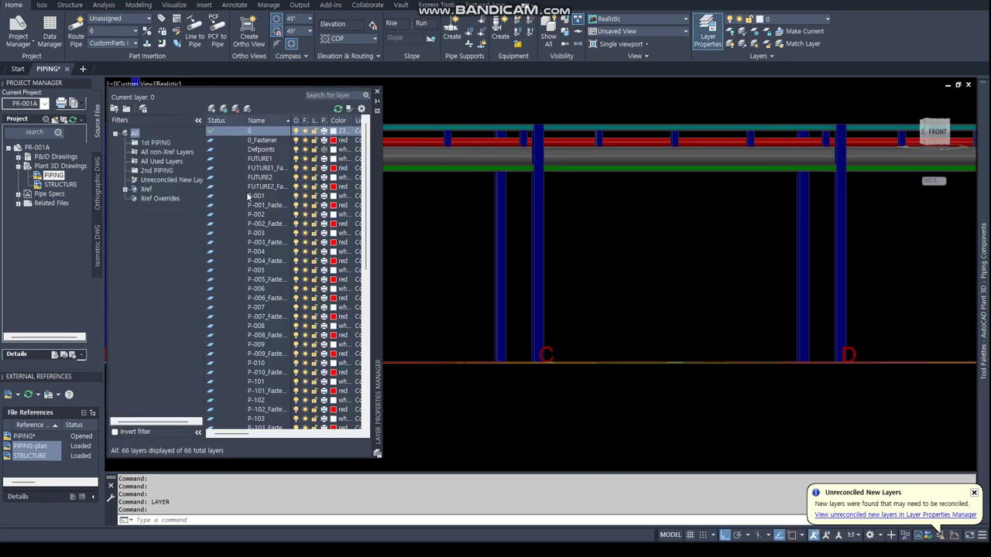
- Turn off every layer in the drawing, including the current layer
{"action": "left_click", "coordinate": [209, 201]}
{"action": "key", "text": "ctrl+a"}
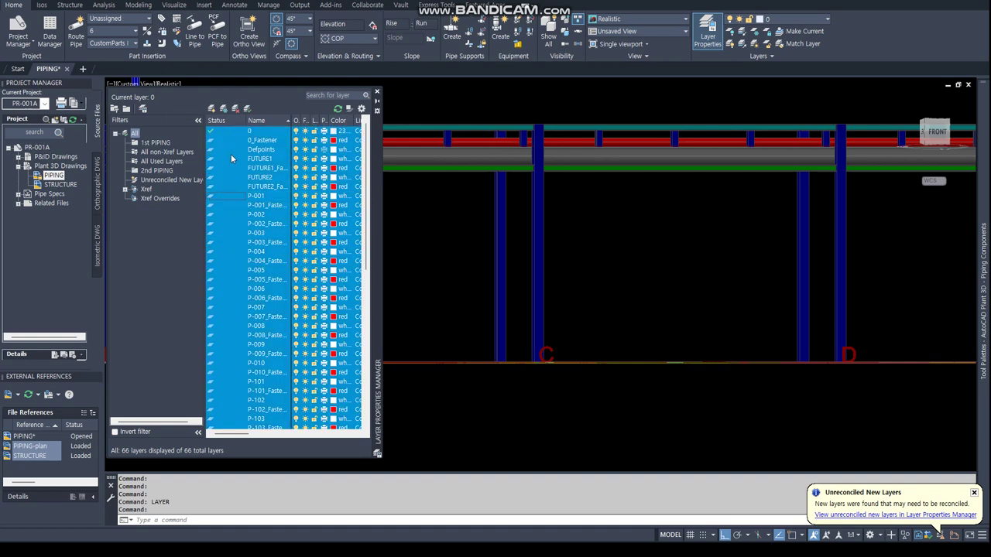
{"action": "right_click", "coordinate": [231, 158]}
{"action": "left_click", "coordinate": [296, 142]}
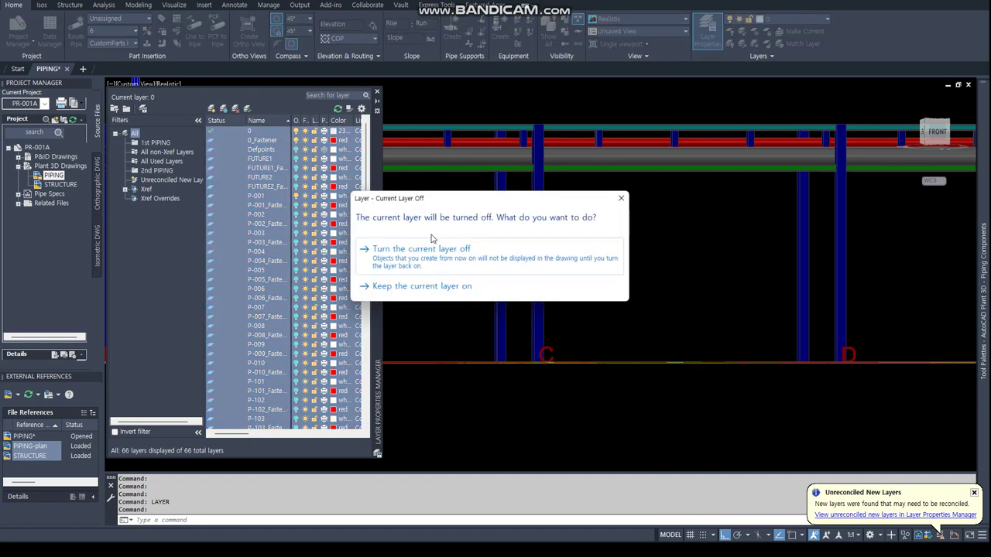
{"action": "left_click", "coordinate": [423, 260]}
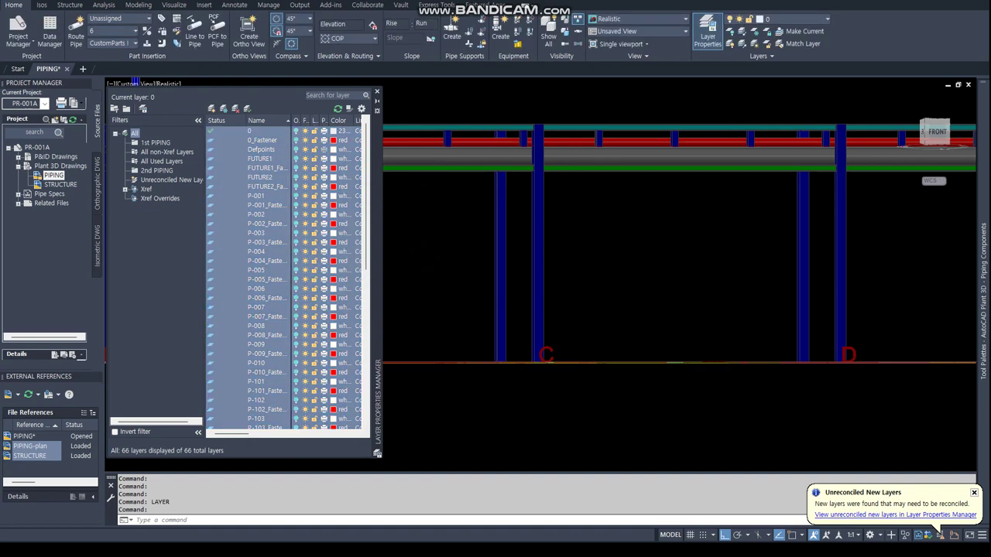
- Turn the 2nd PIPING group's layers back on
{"action": "left_click", "coordinate": [161, 151]}
{"action": "left_click", "coordinate": [155, 170]}
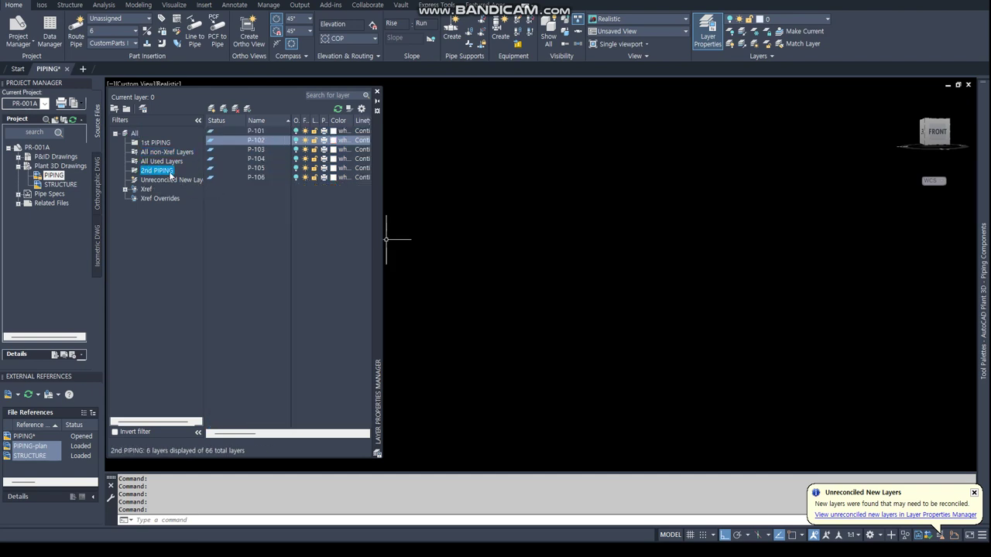
{"action": "right_click", "coordinate": [170, 176]}
{"action": "left_click", "coordinate": [310, 188]}
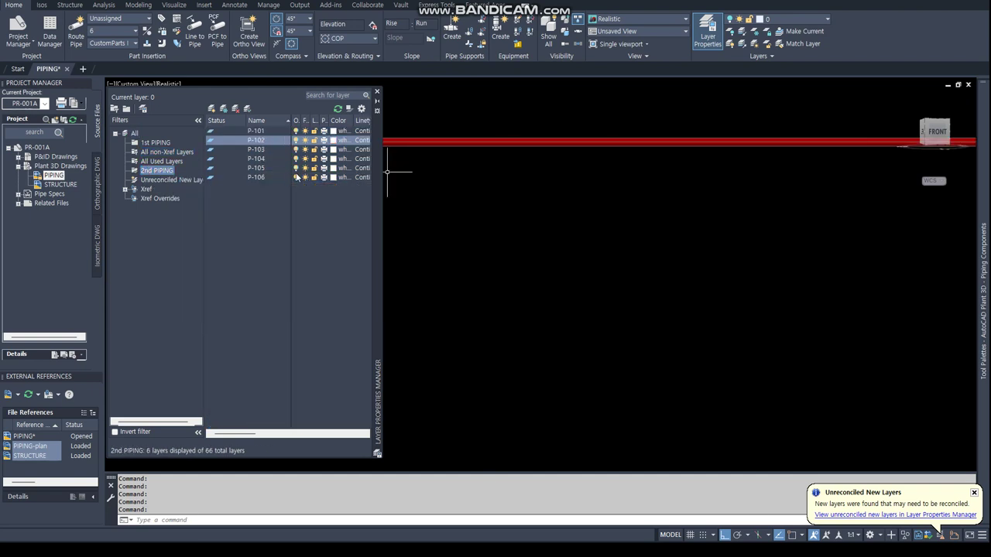
- Review the Xref filter's PIPING-plan and STRUCTURE elevation layers, then orbit the rack
{"action": "left_click", "coordinate": [144, 190]}
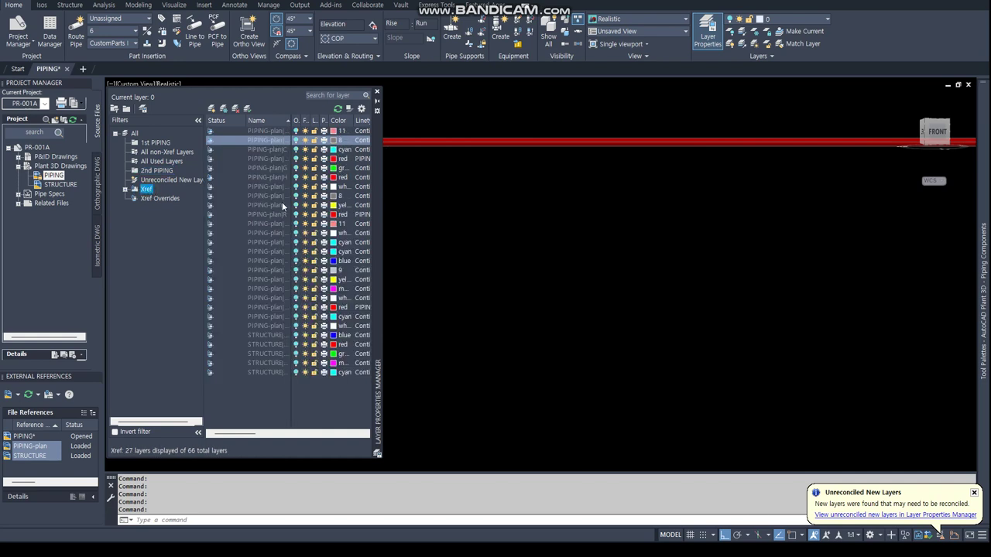
{"action": "left_click_drag", "start_coordinate": [295, 123], "coordinate": [304, 122]}
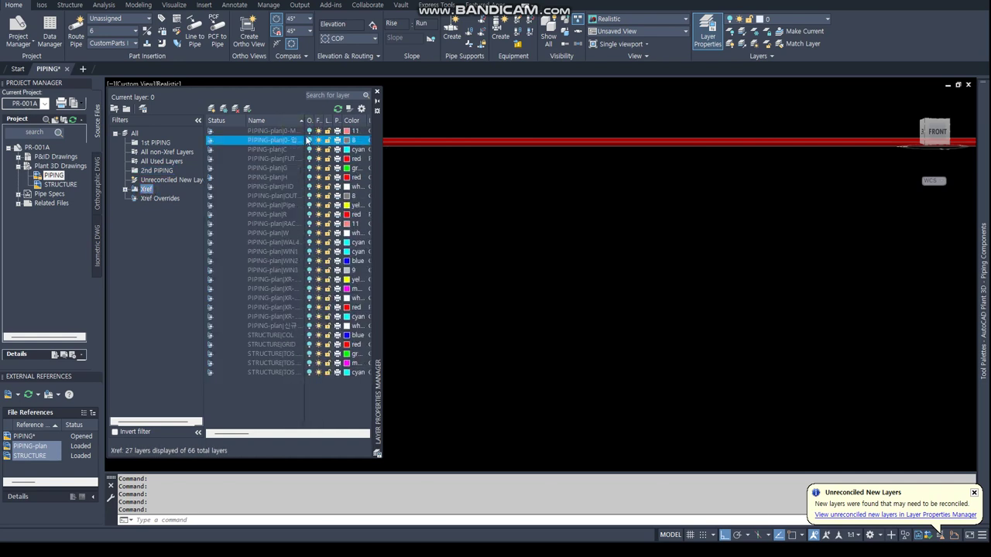
{"action": "left_click", "coordinate": [292, 354]}
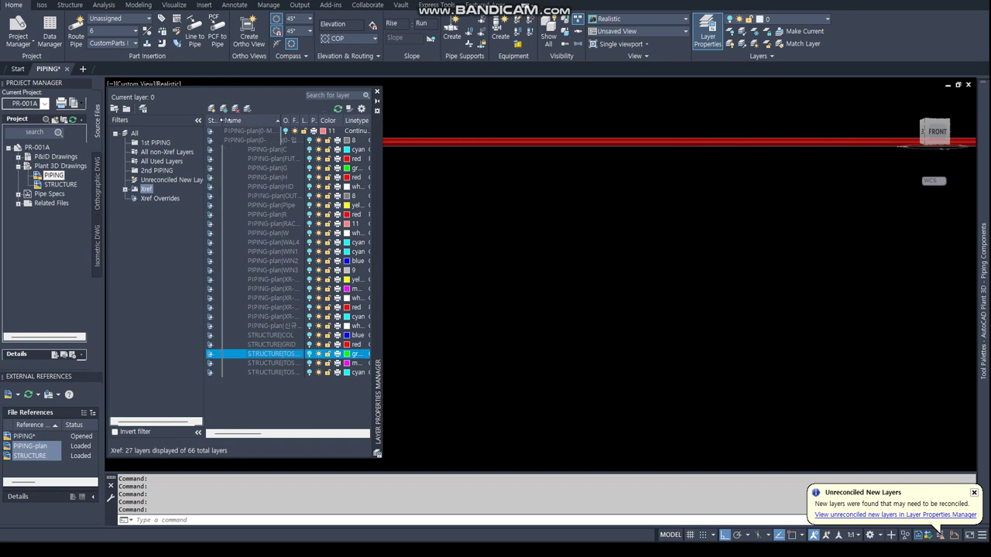
{"action": "left_click_drag", "start_coordinate": [246, 120], "coordinate": [222, 121]}
{"action": "left_click_drag", "start_coordinate": [296, 117], "coordinate": [299, 117]}
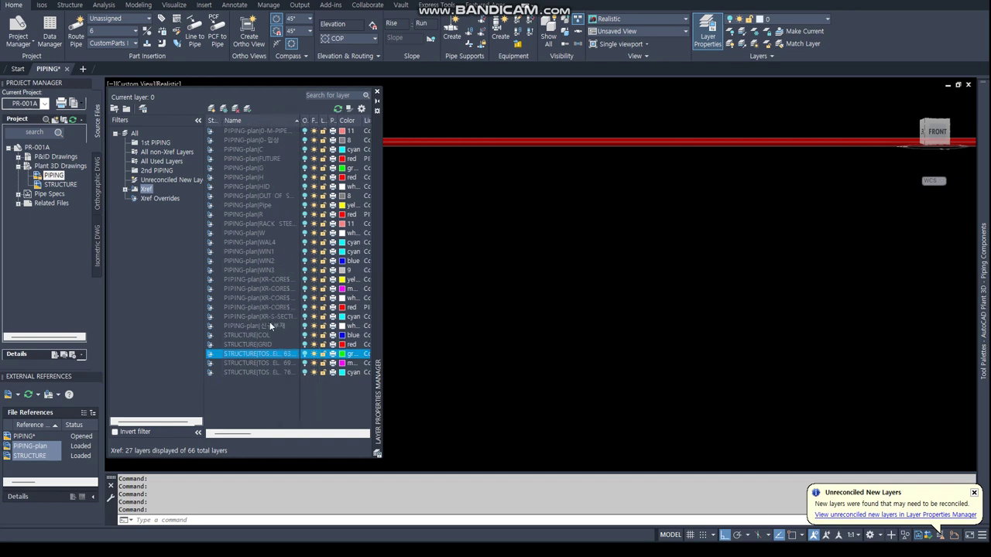
{"action": "left_click", "coordinate": [305, 365]}
{"action": "mouse_move", "coordinate": [449, 250]}
{"action": "middle_mouse_down", "text": "shift"}
{"action": "mouse_move", "coordinate": [476, 284]}
{"action": "mouse_move", "coordinate": [471, 329]}
{"action": "middle_mouse_up", "text": "shift"}
- Switch to plan view with PLAN and reposition the pipe rack in the view
{"action": "key", "text": "Escape"}
{"action": "key", "text": "Escape"}
{"action": "scroll", "coordinate": [503, 313], "scroll_direction": "up", "scroll_amount": 3}
{"action": "scroll", "coordinate": [489, 311], "scroll_direction": "up", "scroll_amount": 2}
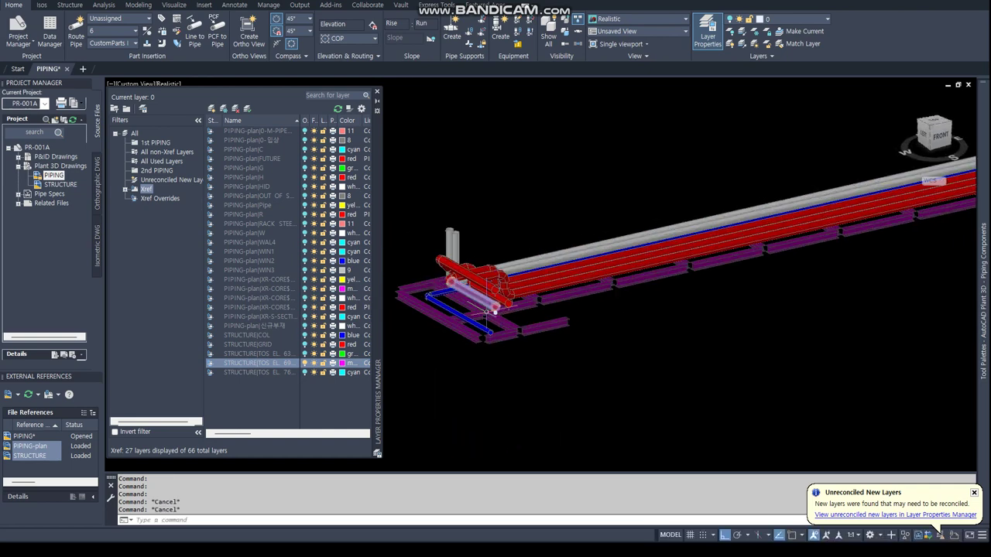
{"action": "scroll", "coordinate": [489, 312], "scroll_direction": "up", "scroll_amount": 3}
{"action": "scroll", "coordinate": [495, 302], "scroll_direction": "up", "scroll_amount": 3}
{"action": "type", "text": "PLAN"}
{"action": "key", "text": "Return"}
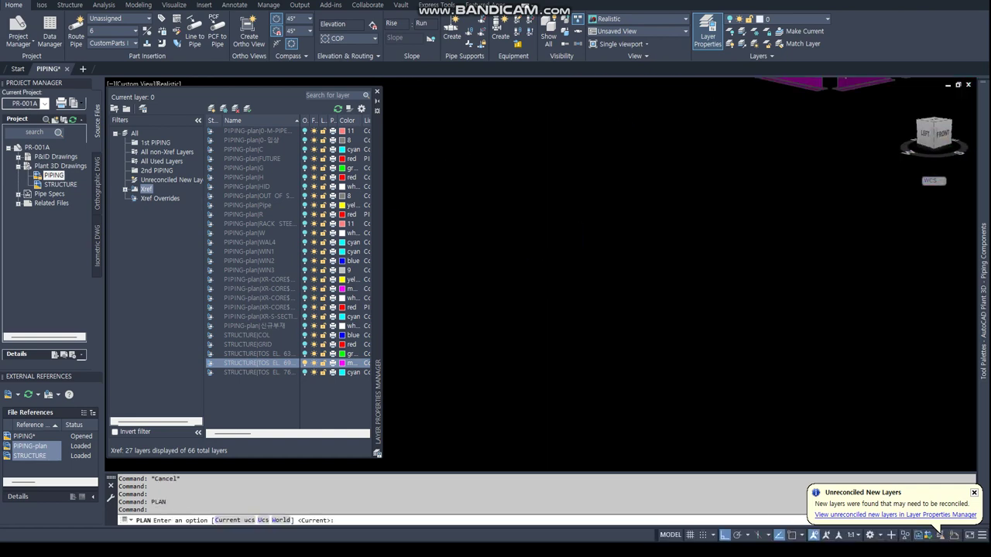
{"action": "key", "text": "Return"}
{"action": "scroll", "coordinate": [515, 217], "scroll_direction": "up", "scroll_amount": 2}
{"action": "scroll", "coordinate": [588, 232], "scroll_direction": "up", "scroll_amount": 2}
{"action": "scroll", "coordinate": [653, 258], "scroll_direction": "up", "scroll_amount": 3}
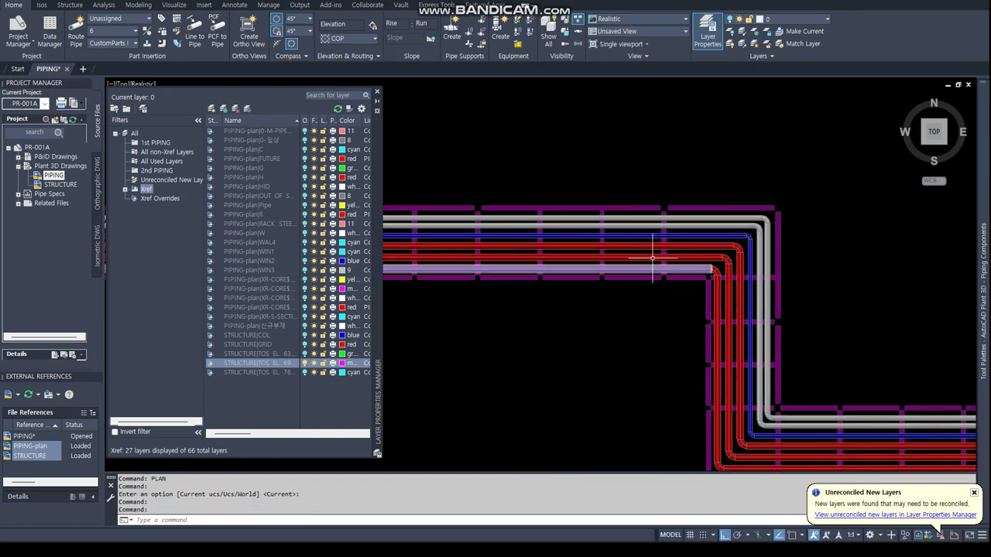
{"action": "mouse_move", "coordinate": [653, 257]}
{"action": "middle_mouse_down", "text": "shift"}
{"action": "mouse_move", "coordinate": [610, 150]}
{"action": "mouse_move", "coordinate": [520, 252]}
{"action": "middle_mouse_up", "text": "shift"}
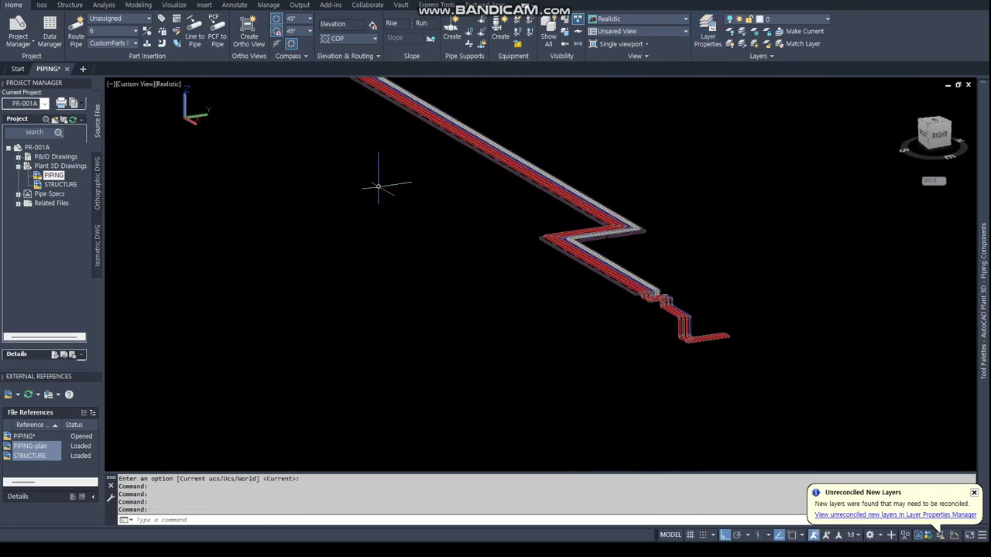
{"action": "middle_click_drag", "start_coordinate": [377, 181], "coordinate": [468, 369]}
- Turn every layer on with -LAYER, ON, * and reopen the layer list with LA
{"action": "type", "text": "-layer"}
{"action": "key", "text": "Return"}
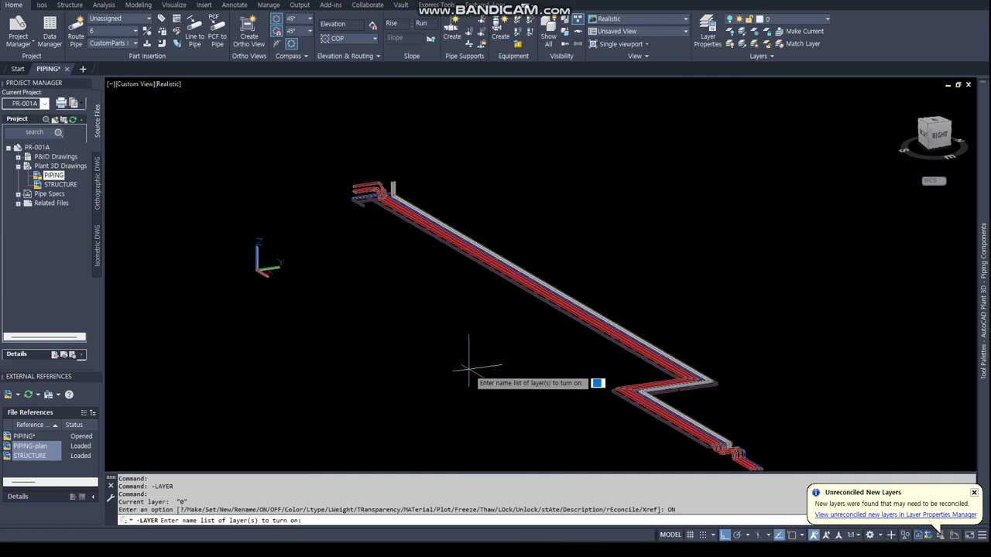
{"action": "type", "text": "on"}
{"action": "key", "text": "Return"}
{"action": "type", "text": "*"}
{"action": "key", "text": "Return"}
{"action": "key", "text": "Return"}
{"action": "key", "text": "Return"}
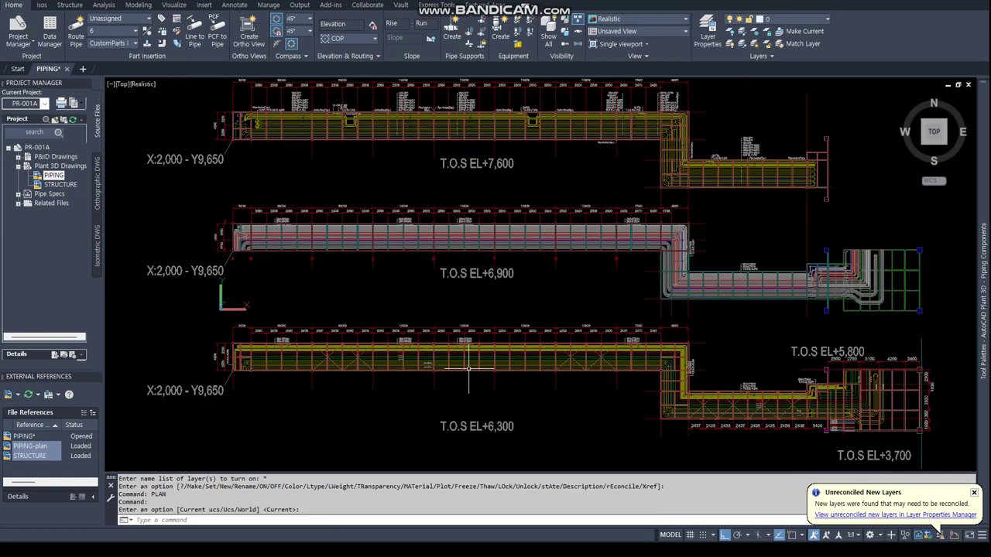
{"action": "type", "text": "la"}
{"action": "key", "text": "Return"}
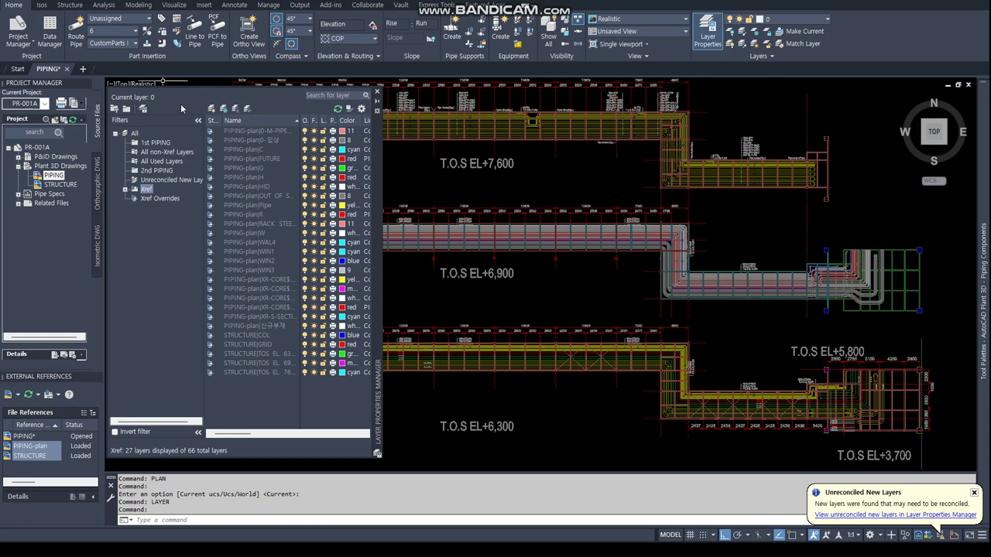
- Thaw the 1st PIPING group's layers
{"action": "left_click", "coordinate": [159, 144]}
{"action": "right_click", "coordinate": [161, 142]}
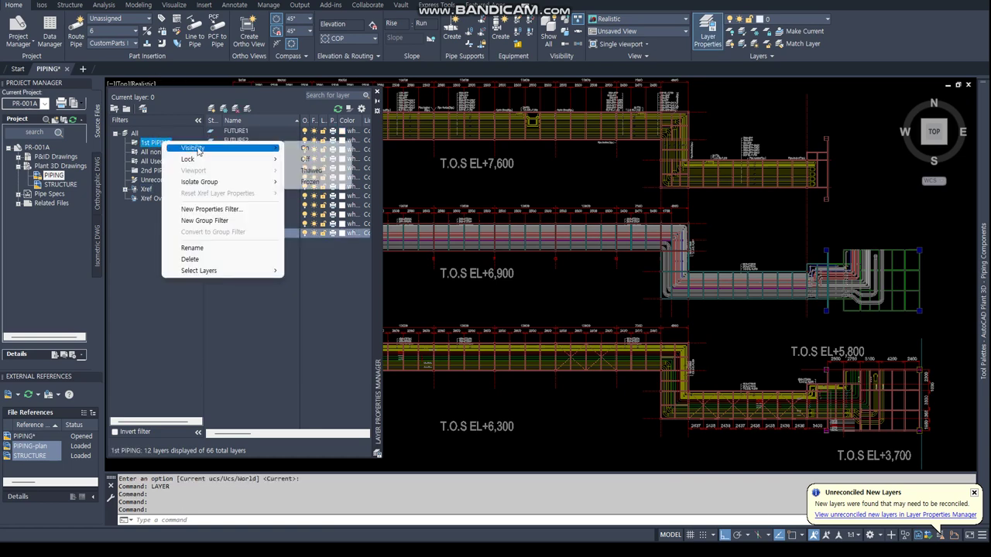
{"action": "left_click", "coordinate": [334, 181]}
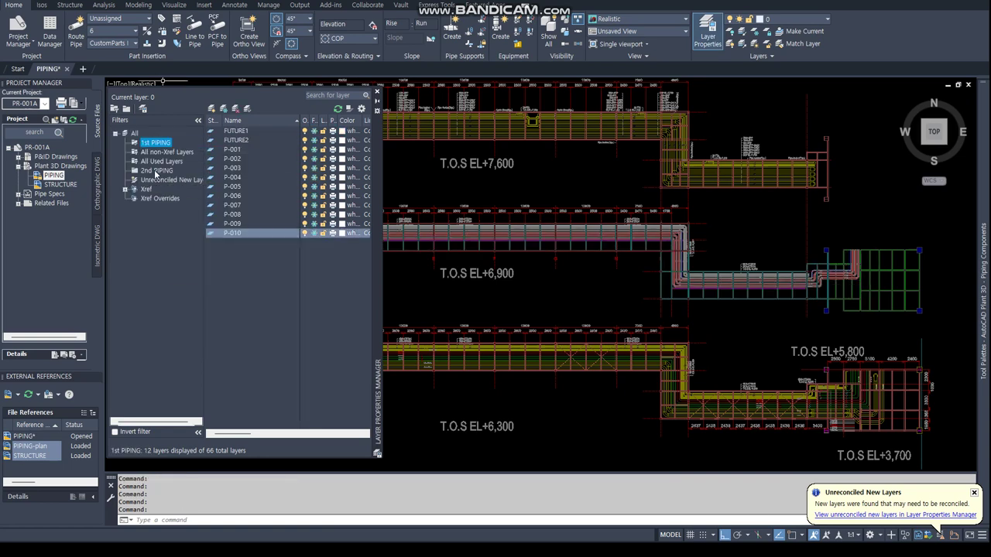
- Freeze the 2nd PIPING layers P-101 to P-106 and close the layer manager
{"action": "left_click", "coordinate": [151, 171]}
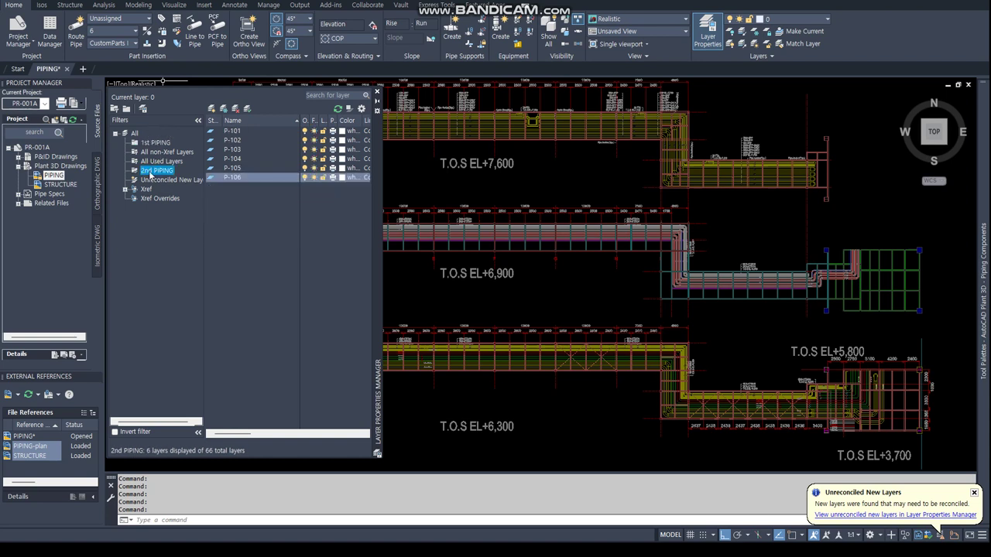
{"action": "right_click", "coordinate": [151, 173]}
{"action": "mouse_move", "coordinate": [209, 178]}
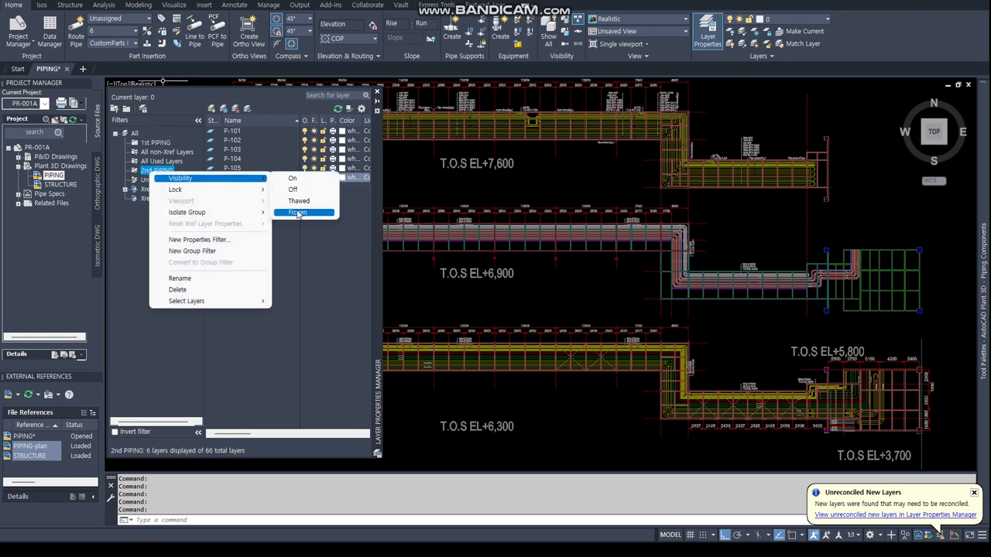
{"action": "left_click", "coordinate": [297, 213]}
{"action": "left_click", "coordinate": [499, 190]}
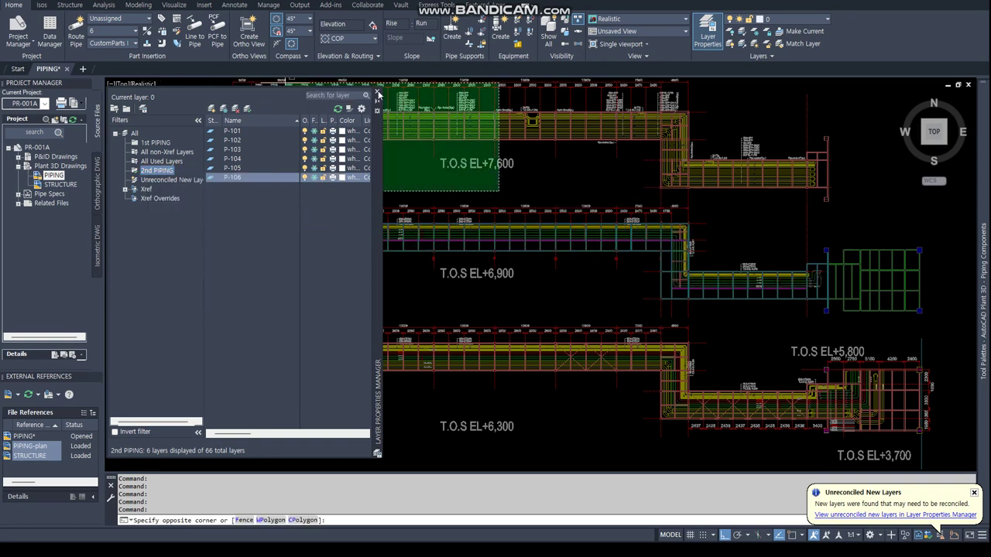
{"action": "left_click", "coordinate": [377, 94]}
- Move the referenced plan from a nearest point perpendicular onto the modelled structure
{"action": "scroll", "coordinate": [309, 178], "scroll_direction": "down", "scroll_amount": 5}
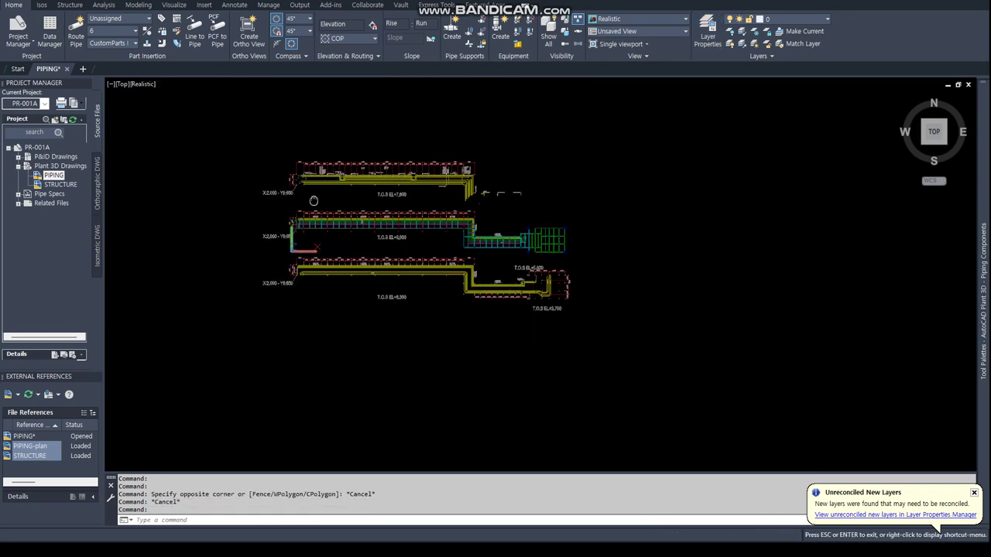
{"action": "scroll", "coordinate": [292, 204], "scroll_direction": "up", "scroll_amount": 5}
{"action": "type", "text": "m"}
{"action": "key", "text": "Return"}
{"action": "left_click", "coordinate": [267, 180]}
{"action": "key", "text": "Return"}
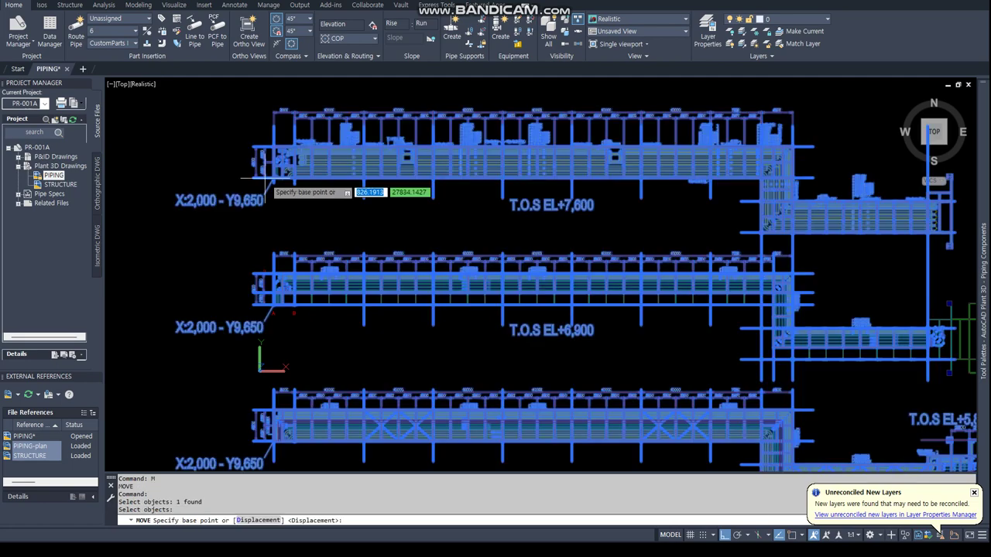
{"action": "key", "text": "Return"}
{"action": "scroll", "coordinate": [267, 179], "scroll_direction": "up", "scroll_amount": 2}
{"action": "scroll", "coordinate": [271, 167], "scroll_direction": "up", "scroll_amount": 2}
{"action": "left_click", "coordinate": [273, 162]}
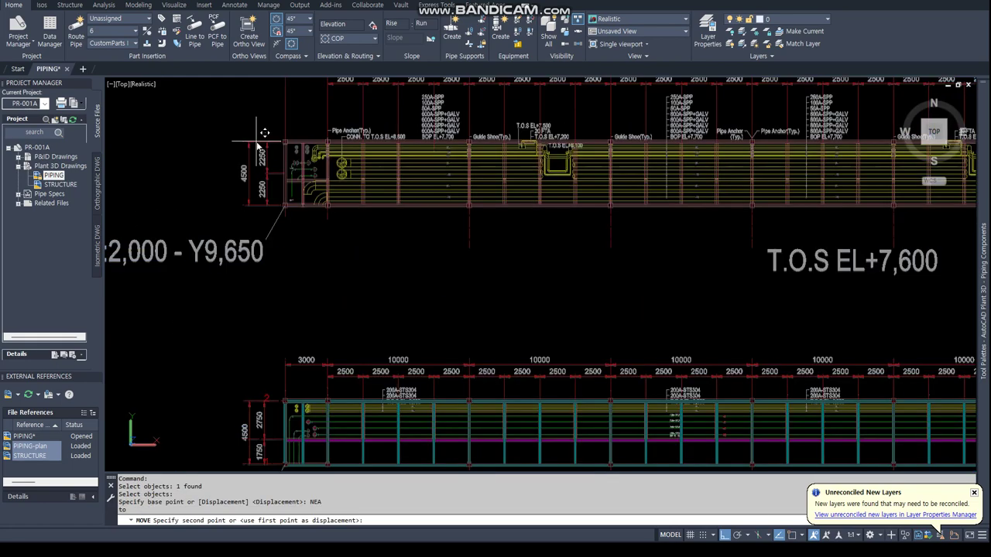
{"action": "type", "text": "PER"}
{"action": "key", "text": "Return"}
{"action": "left_click", "coordinate": [274, 161]}
{"action": "scroll", "coordinate": [277, 178], "scroll_direction": "up", "scroll_amount": 3}
{"action": "scroll", "coordinate": [279, 178], "scroll_direction": "down", "scroll_amount": 4}
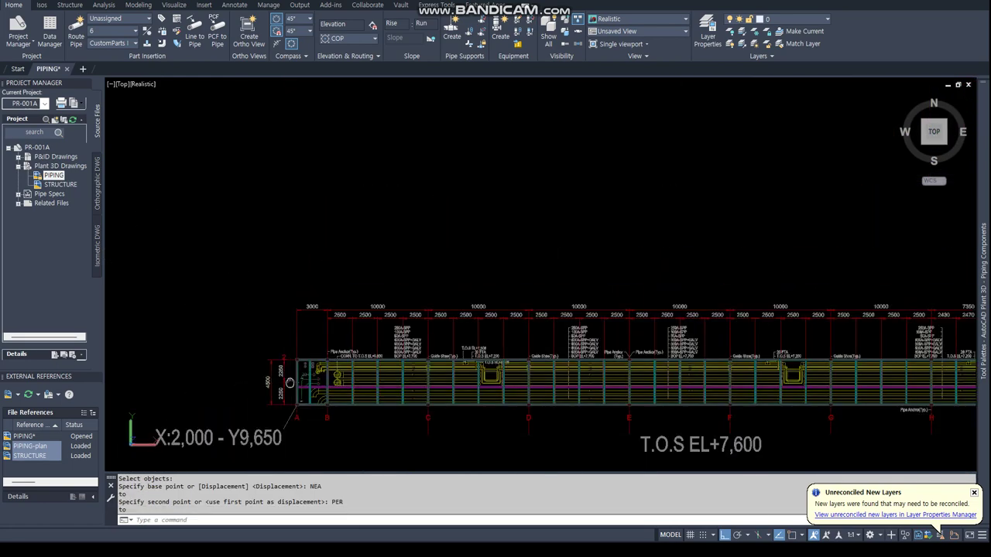
{"action": "scroll", "coordinate": [281, 178], "scroll_direction": "up", "scroll_amount": 2}
{"action": "scroll", "coordinate": [283, 230], "scroll_direction": "up", "scroll_amount": 5}
- Check with ID and END snap that grid corner A is at X 2000, Y 9650
{"action": "type", "text": "ID"}
{"action": "key", "text": "Return"}
{"action": "type", "text": "END"}
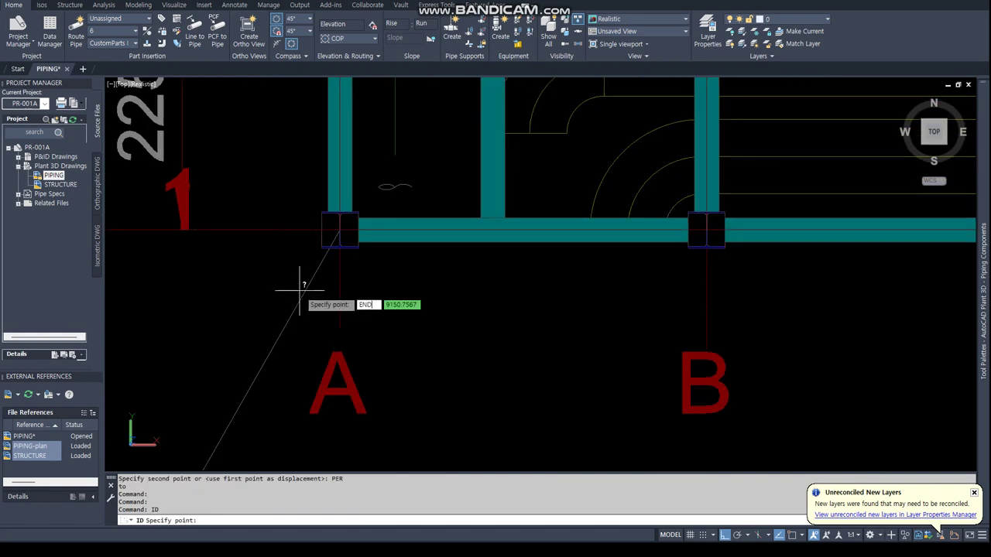
{"action": "left_click", "coordinate": [265, 442]}
{"action": "scroll", "coordinate": [259, 449], "scroll_direction": "down", "scroll_amount": 5}
{"action": "scroll", "coordinate": [487, 243], "scroll_direction": "up", "scroll_amount": 3}
{"action": "scroll", "coordinate": [400, 265], "scroll_direction": "down", "scroll_amount": 2}
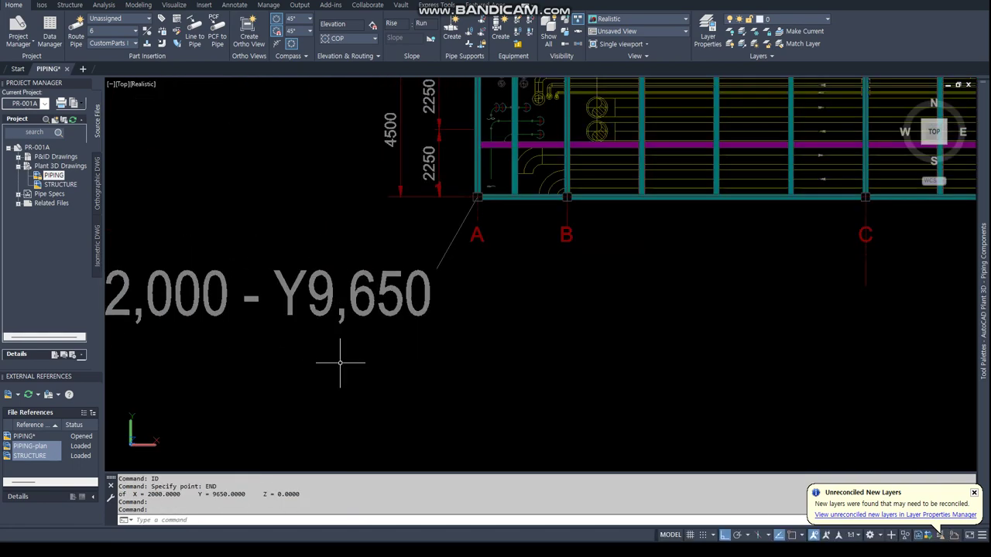
{"action": "mouse_move", "coordinate": [578, 233]}
{"action": "middle_mouse_down", "text": "shift"}
{"action": "mouse_move", "coordinate": [459, 395]}
{"action": "mouse_move", "coordinate": [464, 425]}
{"action": "mouse_move", "coordinate": [165, 370]}
{"action": "middle_mouse_up", "text": "shift"}
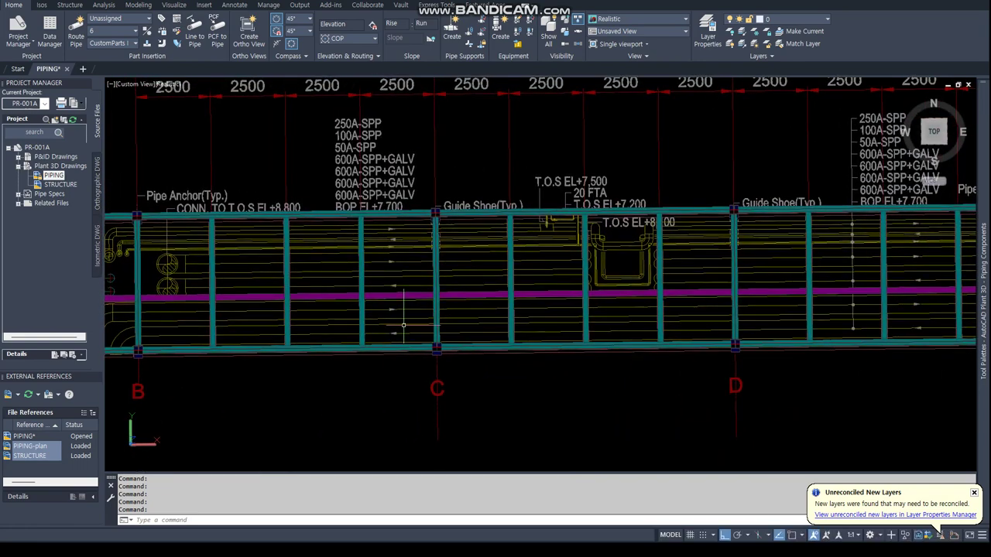
- Set the pipe spec to SPP+Galv and the pipe size to 600
{"action": "scroll", "coordinate": [324, 226], "scroll_direction": "up", "scroll_amount": 2}
{"action": "left_click", "coordinate": [135, 43]}
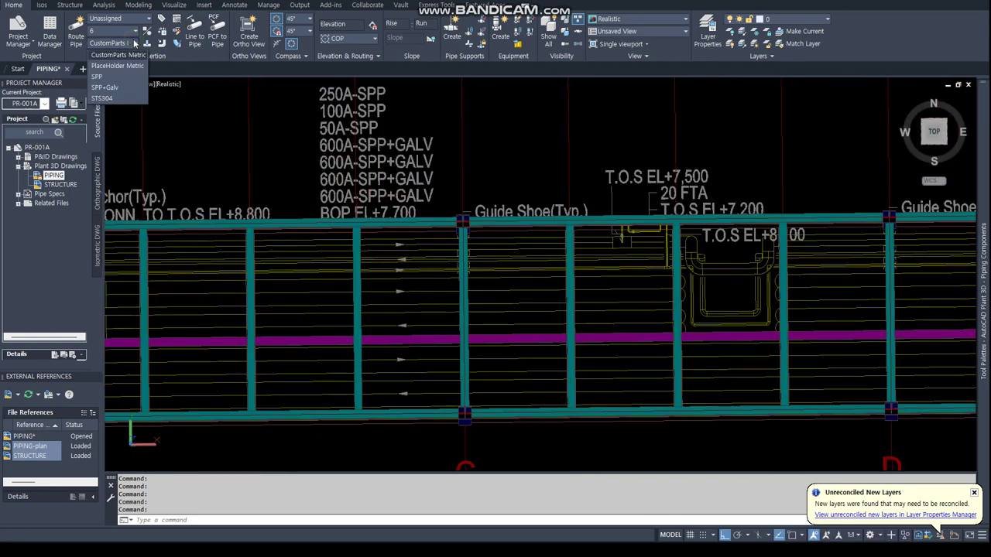
{"action": "left_click", "coordinate": [108, 88]}
{"action": "left_click", "coordinate": [134, 30]}
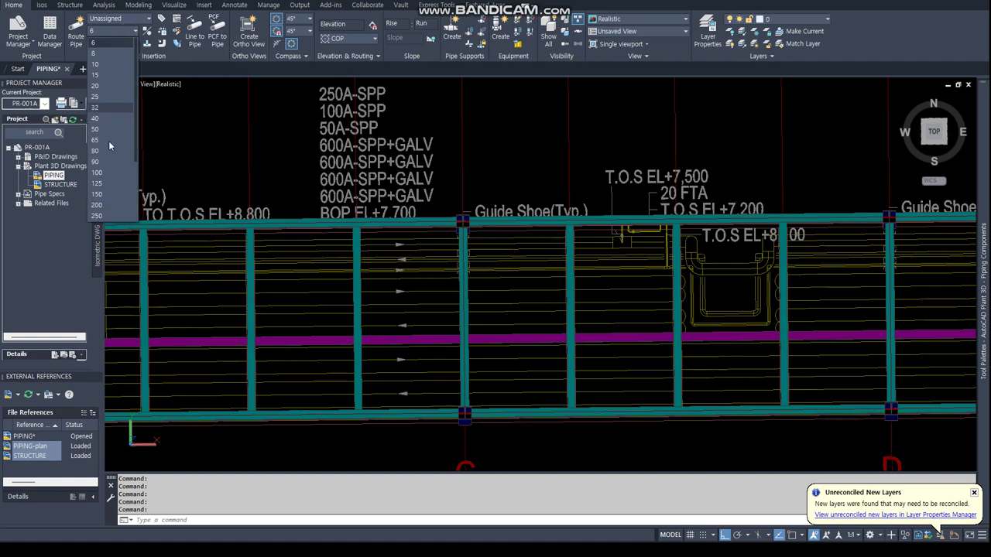
{"action": "left_click", "coordinate": [99, 206]}
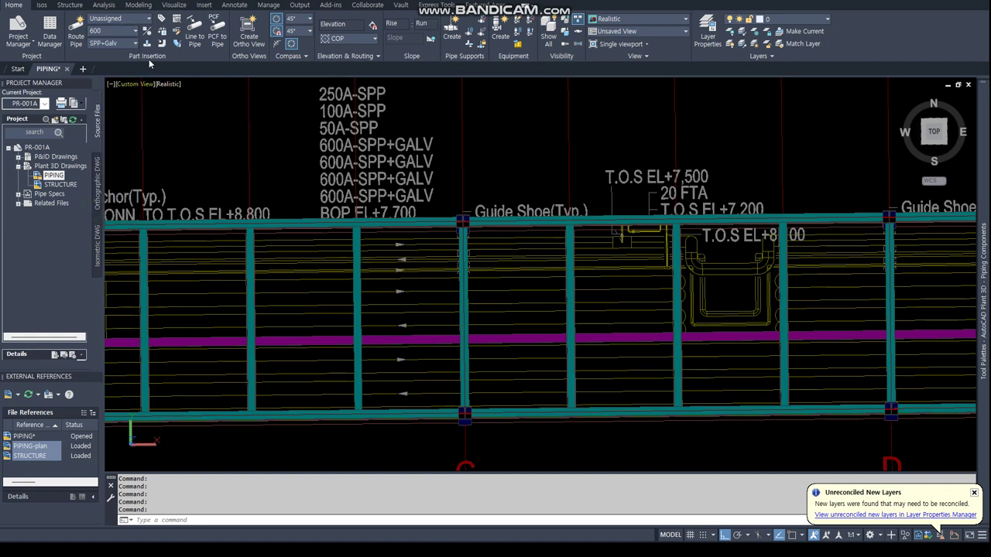
- Create new line number P-201 and begin routing it
{"action": "left_click", "coordinate": [147, 18]}
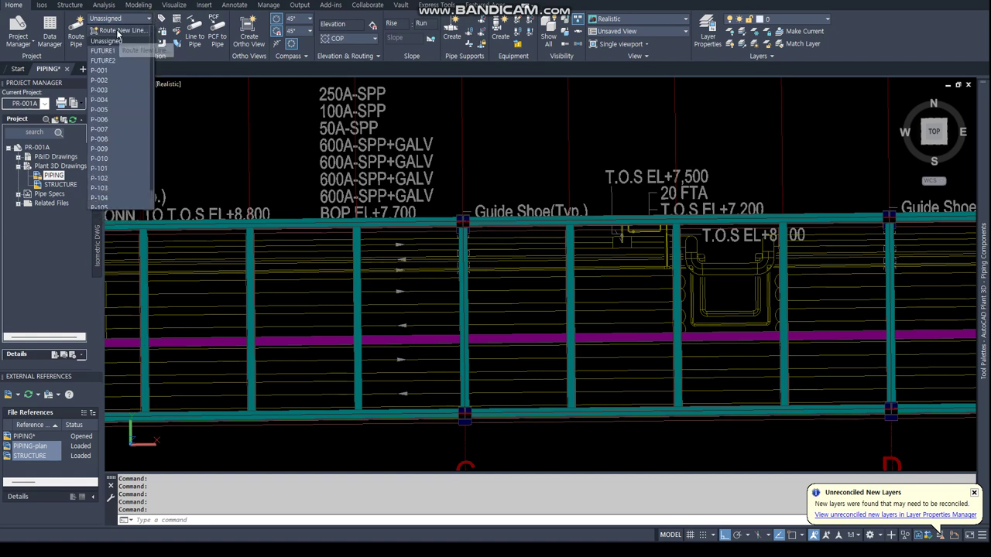
{"action": "left_click", "coordinate": [117, 30]}
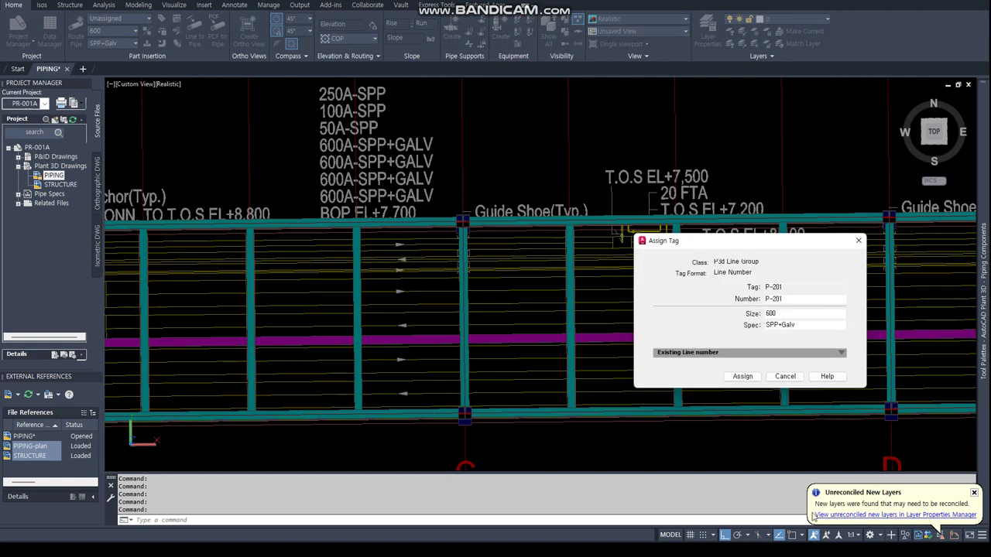
{"action": "left_click", "coordinate": [740, 377]}
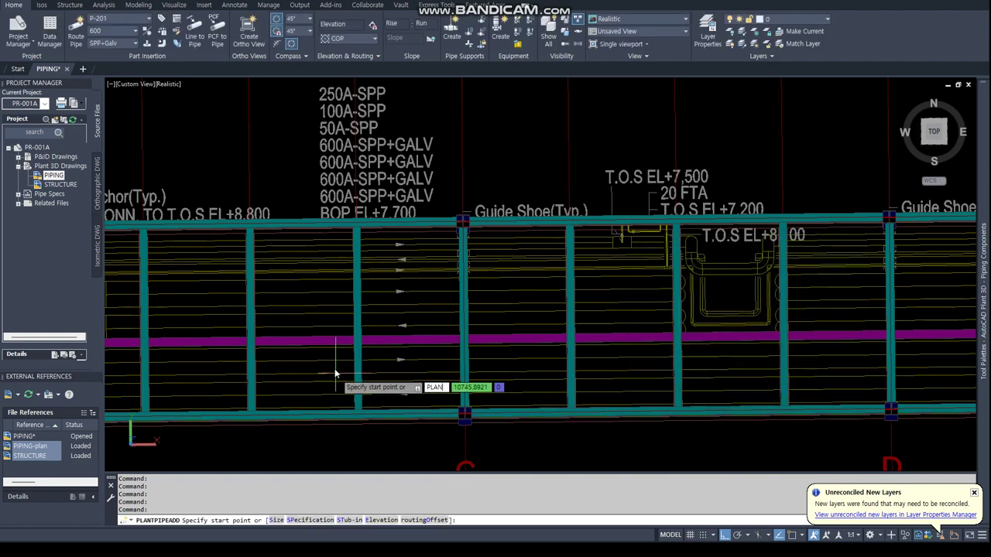
- Switch to Top view, zoom to the rack, and route the first P-201 pipe across it with nearest snaps
{"action": "left_click", "coordinate": [934, 131]}
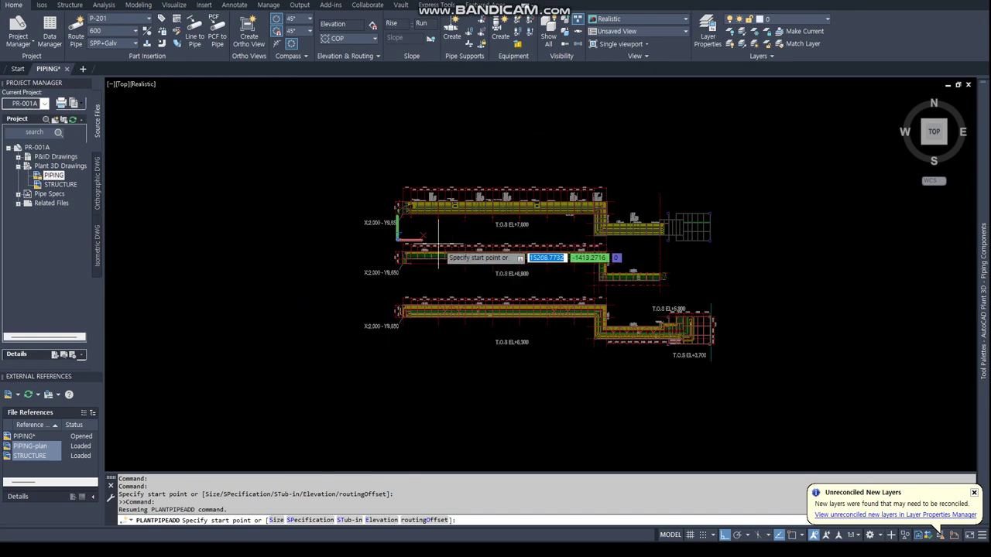
{"action": "scroll", "coordinate": [438, 243], "scroll_direction": "up", "scroll_amount": 5}
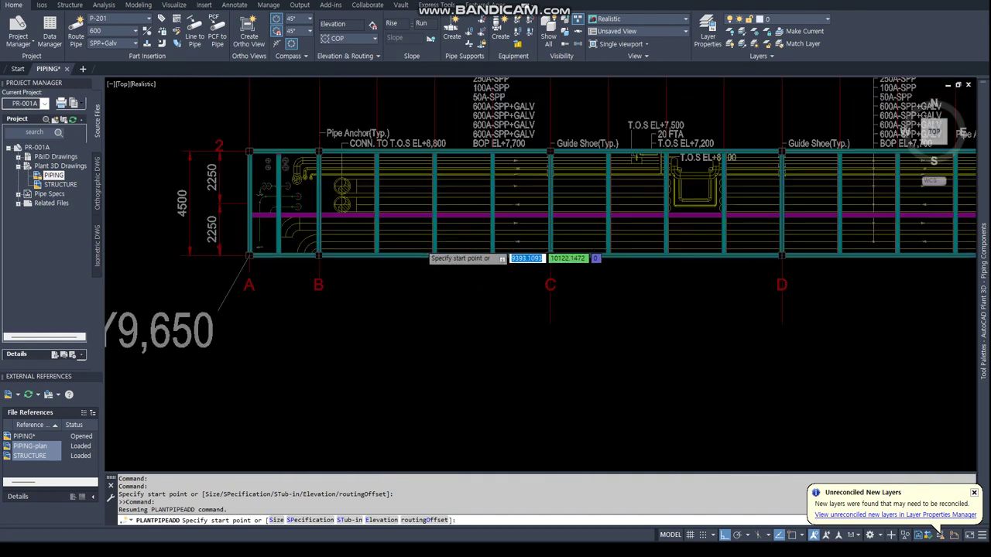
{"action": "scroll", "coordinate": [420, 245], "scroll_direction": "up", "scroll_amount": 3}
{"action": "type", "text": "NEA"}
{"action": "key", "text": "Return"}
{"action": "left_click", "coordinate": [387, 236]}
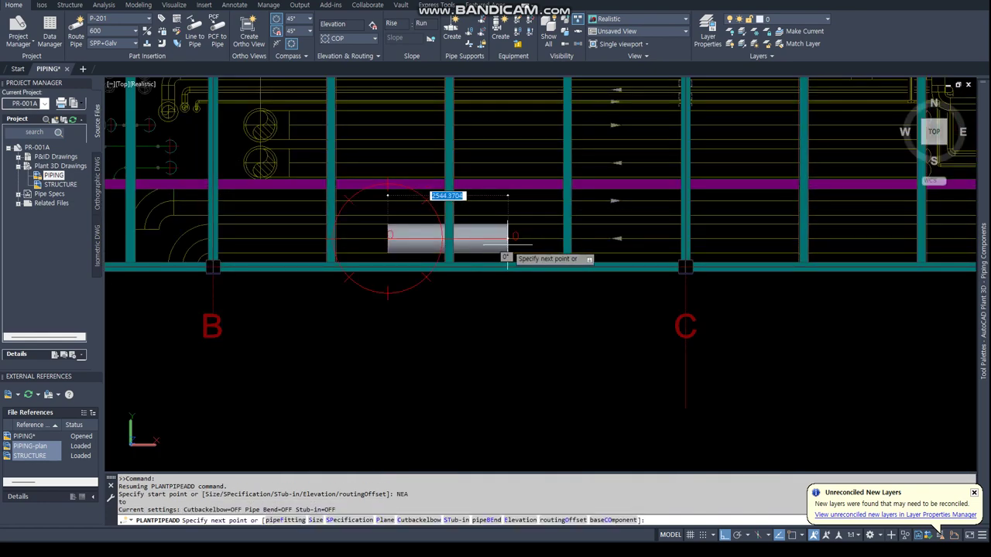
{"action": "left_click", "coordinate": [511, 240]}
{"action": "key", "text": "Return"}
- Route a second parallel P-201 pipe across the rack bay using nearest snaps
{"action": "mouse_move", "coordinate": [341, 168]}
{"action": "middle_mouse_down"}
{"action": "mouse_move", "coordinate": [312, 302]}
{"action": "mouse_move", "coordinate": [275, 324]}
{"action": "middle_mouse_up"}
{"action": "key", "text": "Return"}
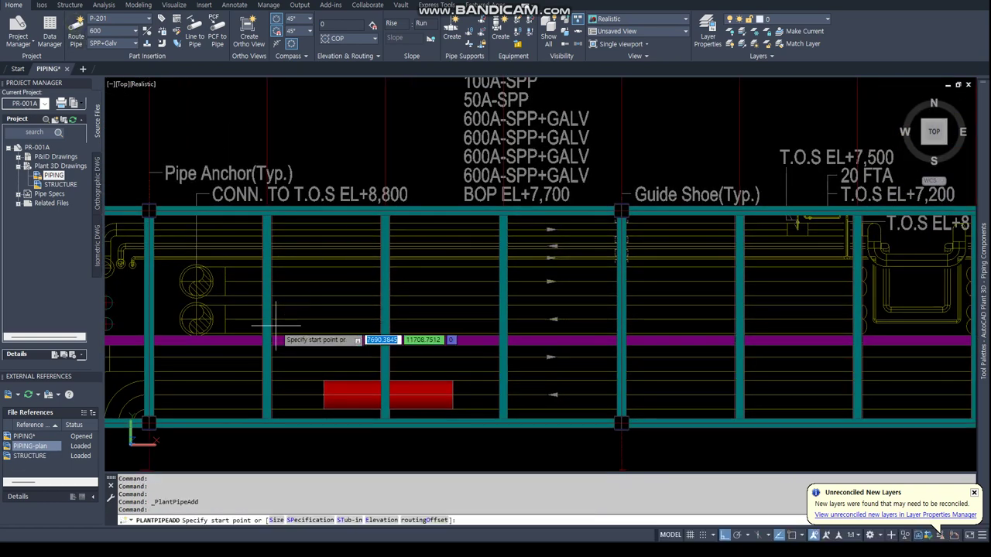
{"action": "type", "text": "EA"}
{"action": "key", "text": "Return"}
{"action": "type", "text": "NEA"}
{"action": "key", "text": "Return"}
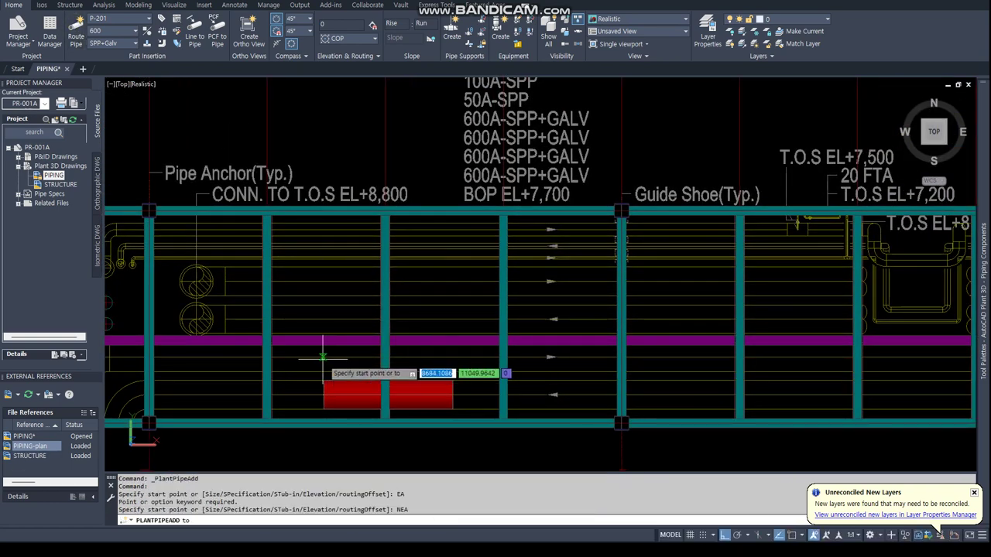
{"action": "left_click", "coordinate": [322, 357]}
{"action": "left_click", "coordinate": [450, 358]}
{"action": "key", "text": "Escape"}
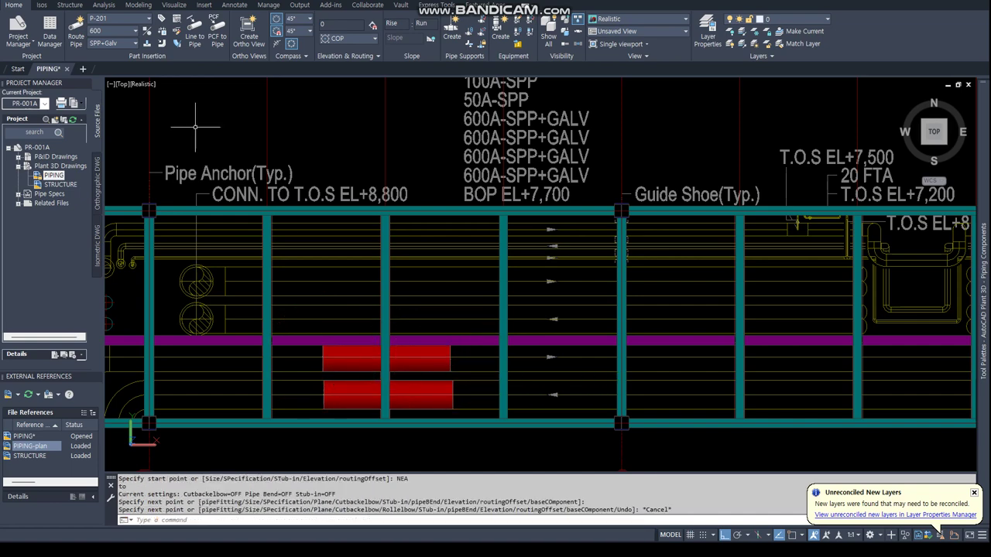
- Route a third parallel P-201 pipe across the rack with nearest snaps
{"action": "left_click", "coordinate": [76, 31]}
{"action": "type", "text": "NEA"}
{"action": "key", "text": "Return"}
{"action": "left_click", "coordinate": [323, 319]}
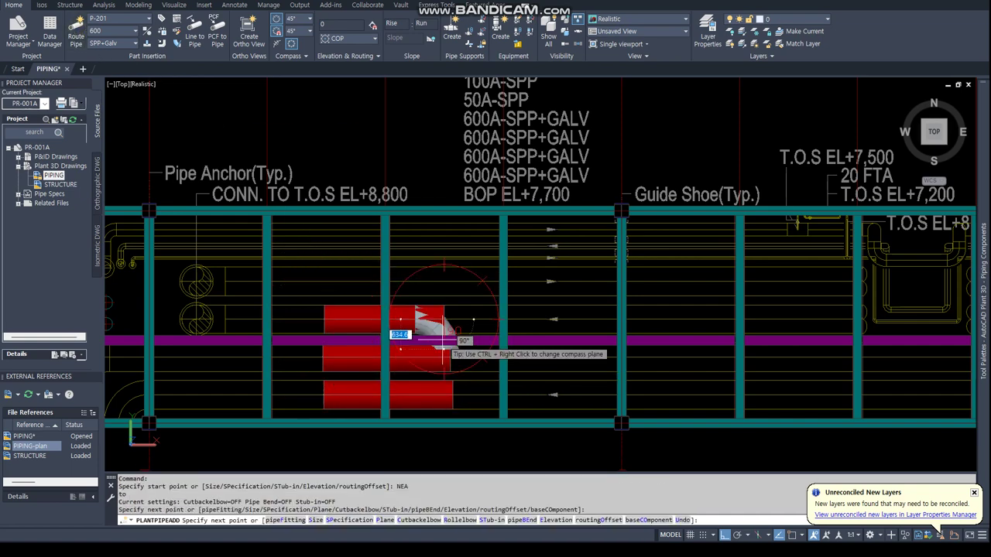
{"action": "left_click", "coordinate": [443, 339]}
{"action": "key", "text": "Escape"}
- Route the fourth parallel P-201 pipe across the rack, then select one of the new pipes
{"action": "left_click", "coordinate": [76, 31]}
{"action": "type", "text": "NEA"}
{"action": "key", "text": "Return"}
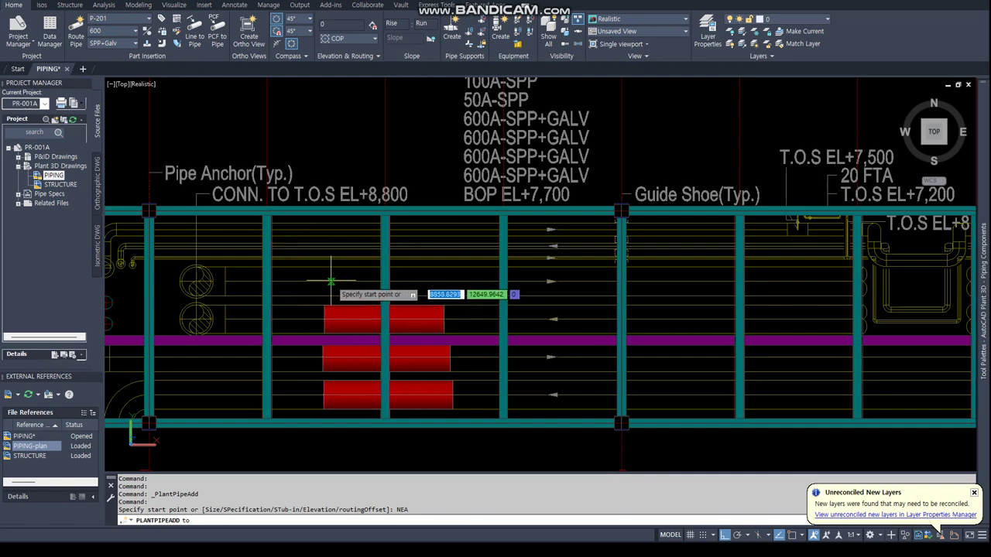
{"action": "left_click", "coordinate": [330, 281]}
{"action": "left_click", "coordinate": [431, 281]}
{"action": "key", "text": "Escape"}
{"action": "scroll", "coordinate": [586, 354], "scroll_direction": "down", "scroll_amount": 3}
{"action": "scroll", "coordinate": [564, 327], "scroll_direction": "up", "scroll_amount": 3}
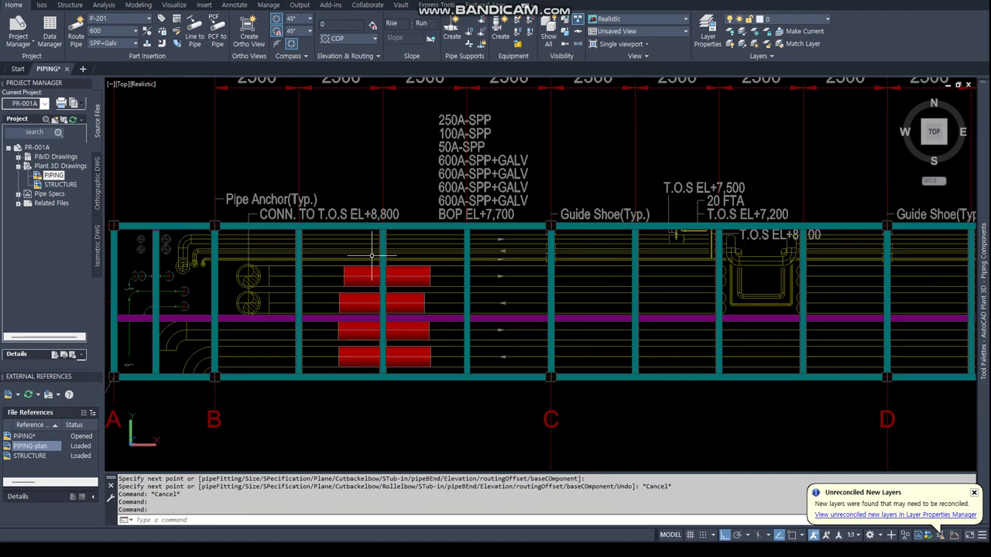
{"action": "left_click", "coordinate": [383, 277]}
- Orbit into 3D and raise the first two new P-201 pipes to elevation 7700
{"action": "middle_click_drag", "start_coordinate": [384, 277], "coordinate": [395, 291], "text": "shift"}
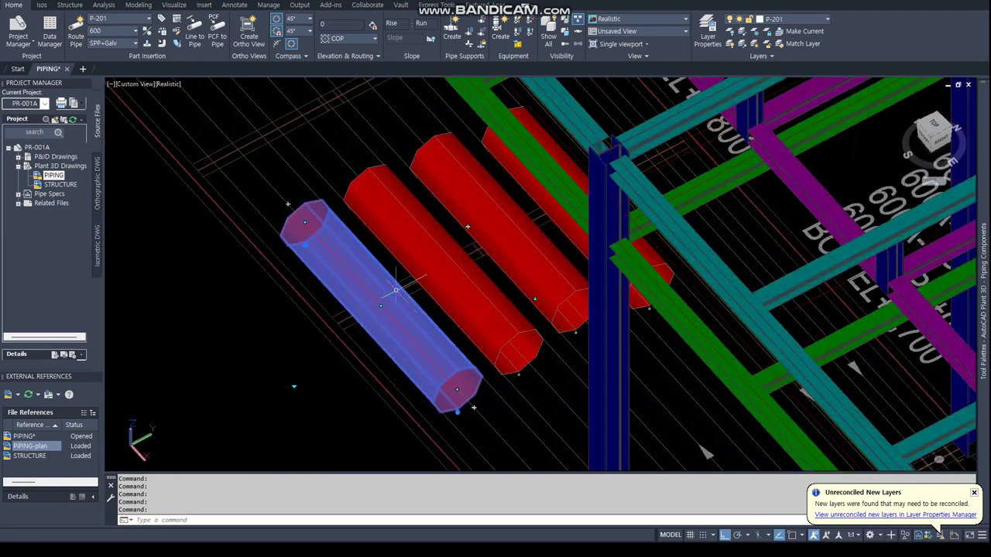
{"action": "left_click", "coordinate": [380, 306]}
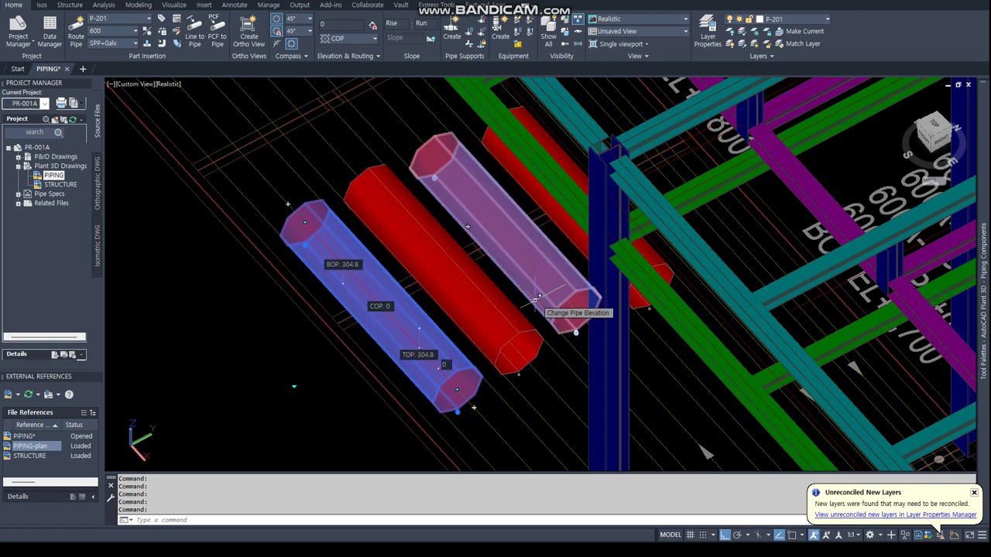
{"action": "type", "text": "7700"}
{"action": "key", "text": "Return"}
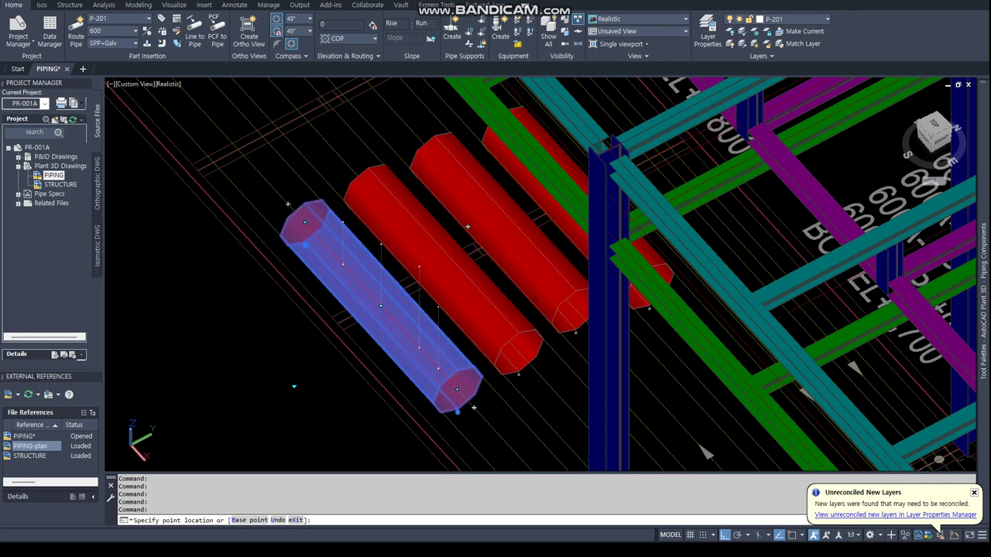
{"action": "key", "text": "Escape"}
{"action": "key", "text": "Escape"}
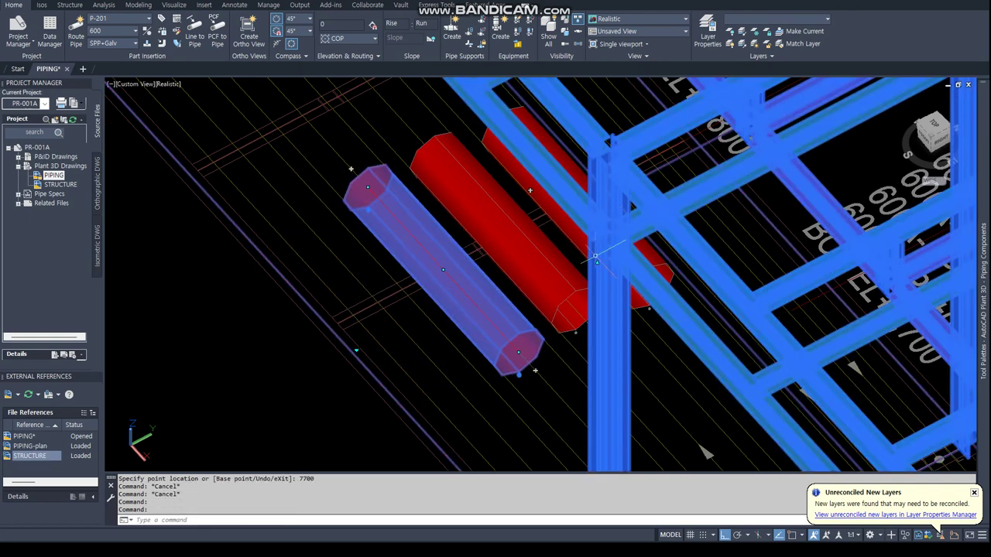
{"action": "key", "text": "Return"}
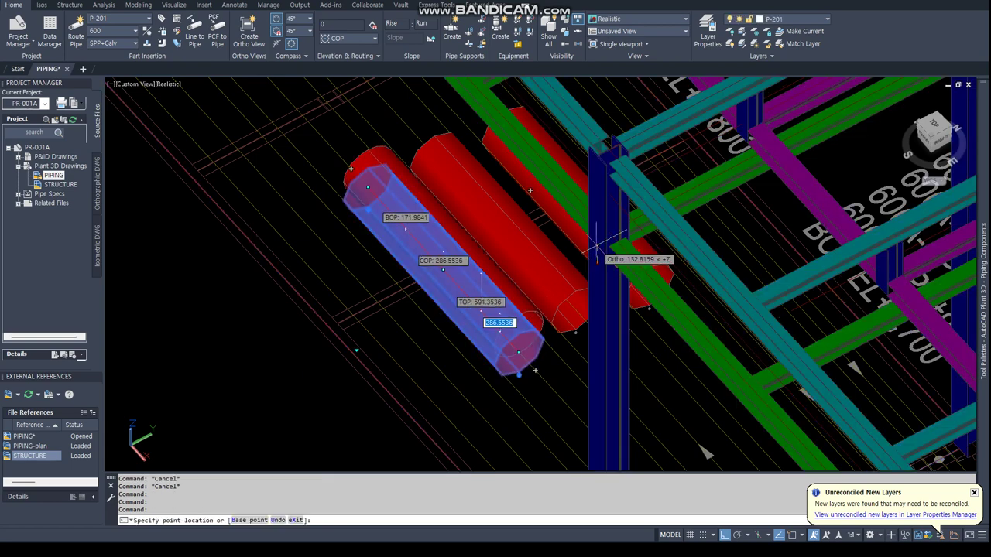
{"action": "type", "text": "7700"}
{"action": "key", "text": "Return"}
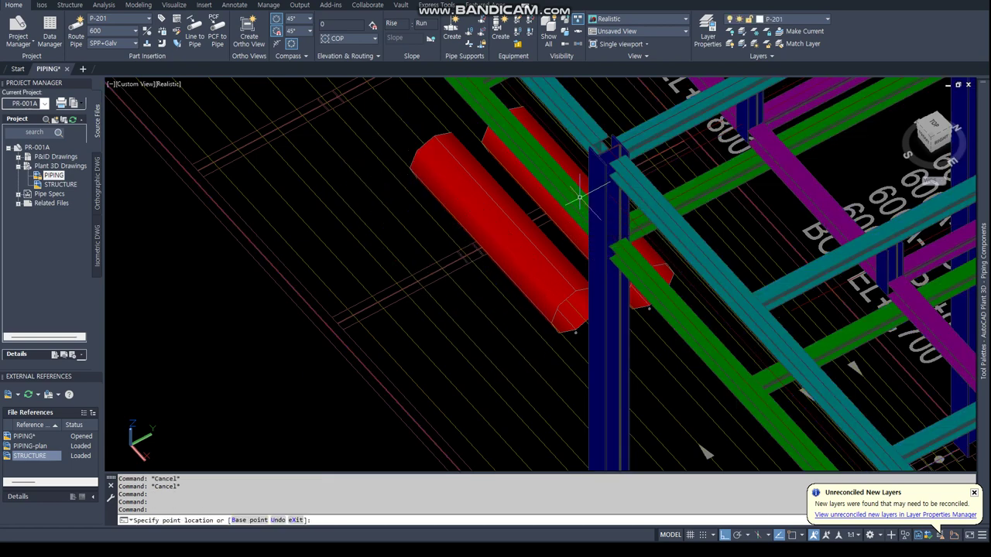
{"action": "key", "text": "Return"}
- Raise the remaining two P-201 pipes to elevation 7700 and return to plan view
{"action": "key", "text": "Return"}
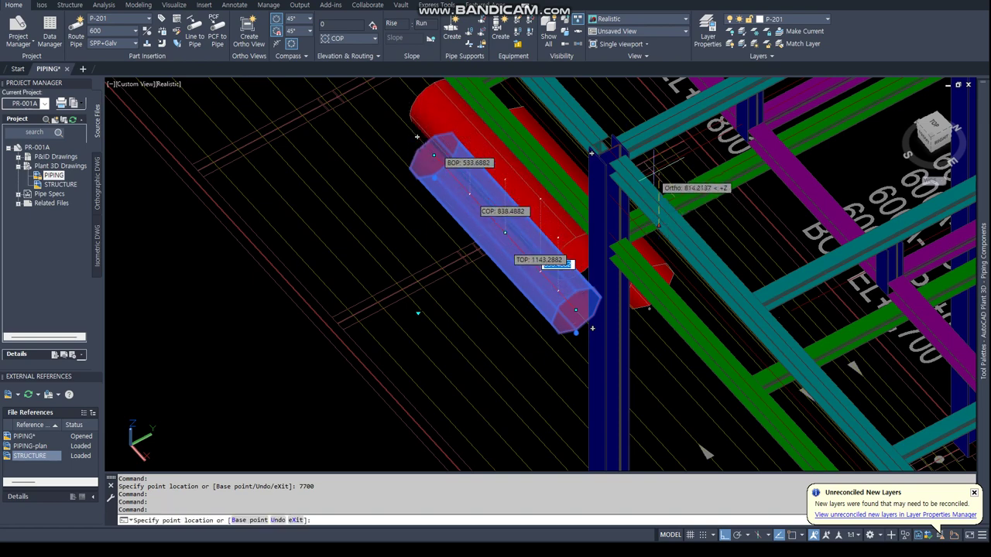
{"action": "type", "text": "7700"}
{"action": "key", "text": "Return"}
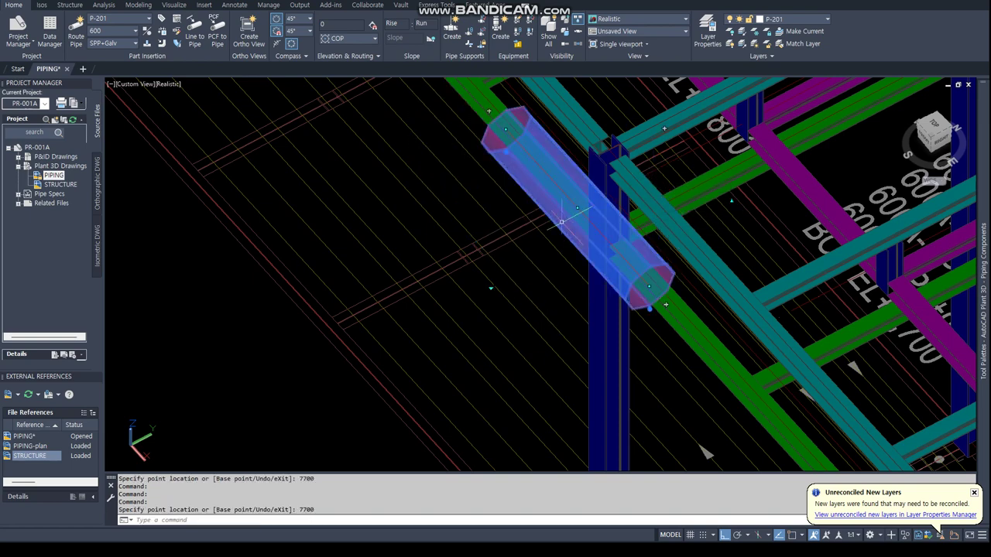
{"action": "key", "text": "Return"}
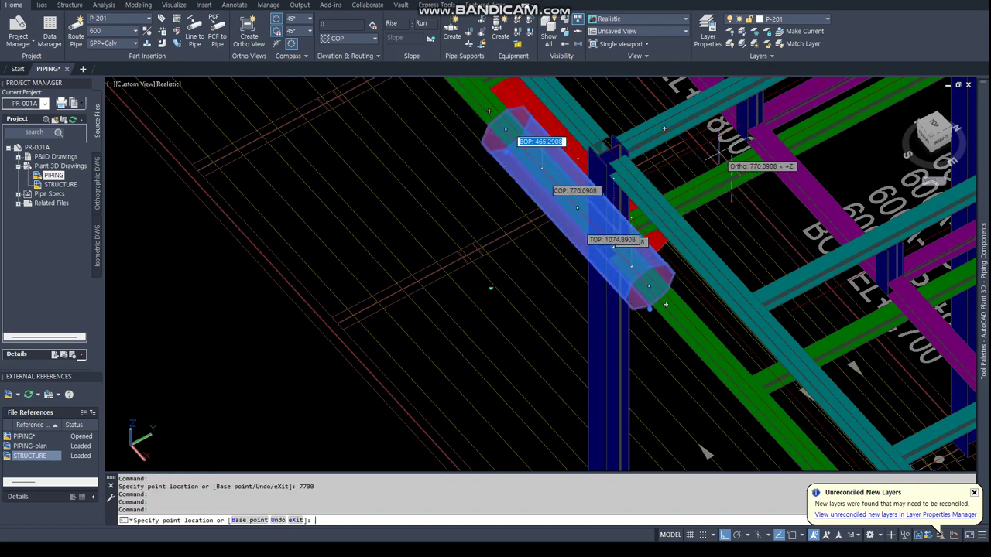
{"action": "type", "text": "7700"}
{"action": "key", "text": "Return"}
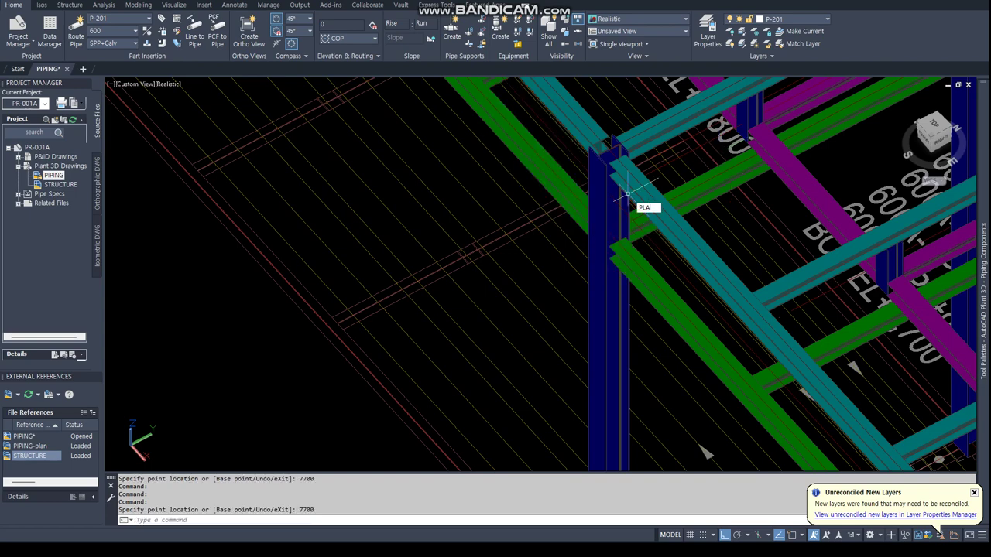
{"action": "type", "text": "N"}
{"action": "key", "text": "Return"}
{"action": "key", "text": "Return"}
- Continue the top pipe from its left end with a perpendicular-snapped elbow and a 1500 upward riser, then return to plan
{"action": "scroll", "coordinate": [313, 228], "scroll_direction": "up", "scroll_amount": 5}
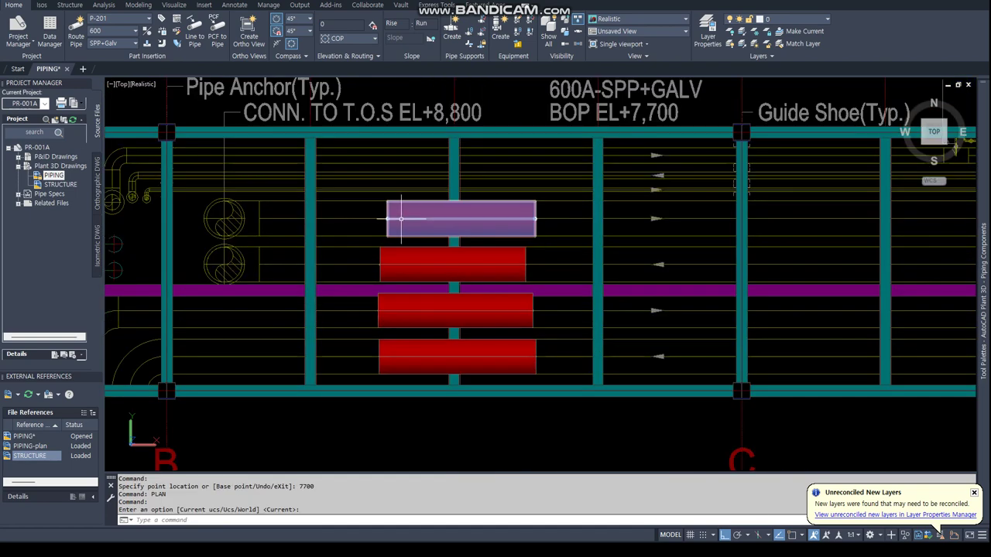
{"action": "left_click", "coordinate": [390, 224]}
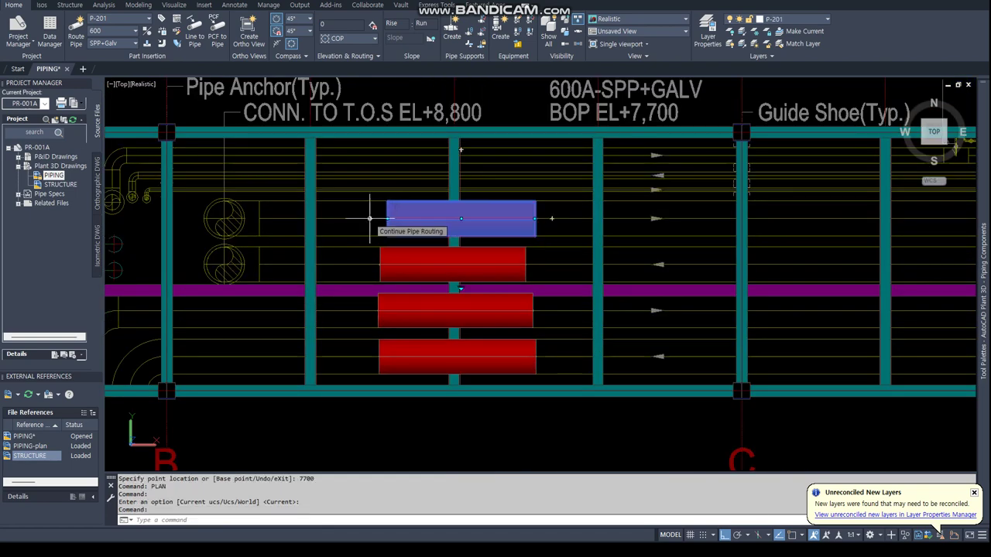
{"action": "left_click", "coordinate": [370, 219]}
{"action": "scroll", "coordinate": [258, 224], "scroll_direction": "up", "scroll_amount": 3}
{"action": "type", "text": "ER"}
{"action": "key", "text": "Return"}
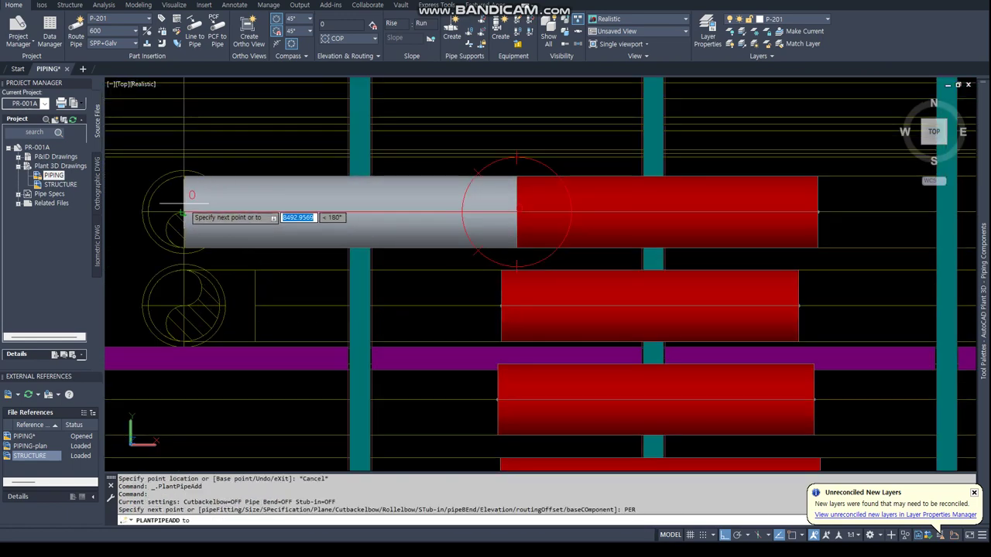
{"action": "left_click", "coordinate": [183, 212]}
{"action": "mouse_move", "coordinate": [294, 232]}
{"action": "middle_mouse_down", "text": "shift"}
{"action": "mouse_move", "coordinate": [394, 302]}
{"action": "mouse_move", "coordinate": [374, 212]}
{"action": "middle_mouse_up", "text": "shift"}
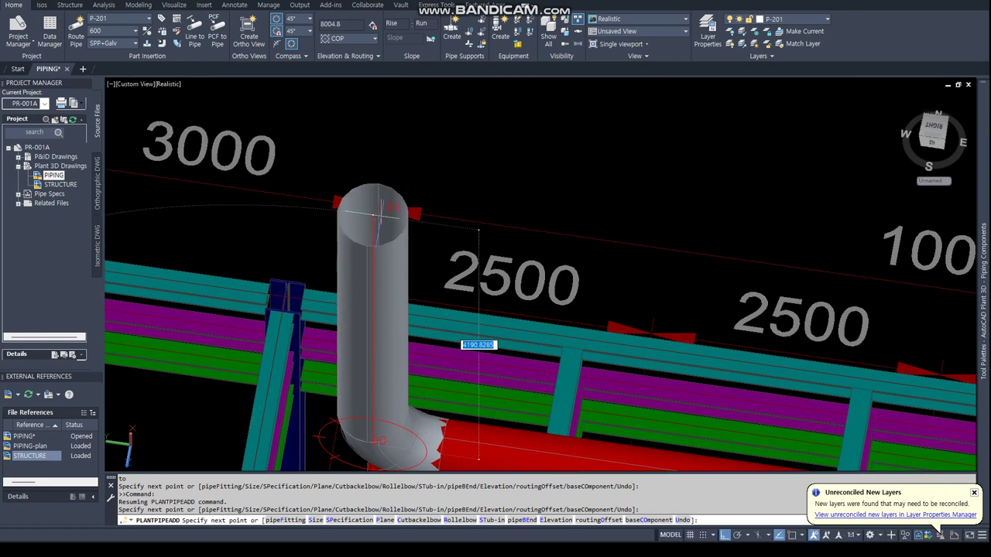
{"action": "key", "text": "Return"}
{"action": "key", "text": "Escape"}
{"action": "middle_click_drag", "start_coordinate": [381, 212], "coordinate": [414, 321], "text": "shift"}
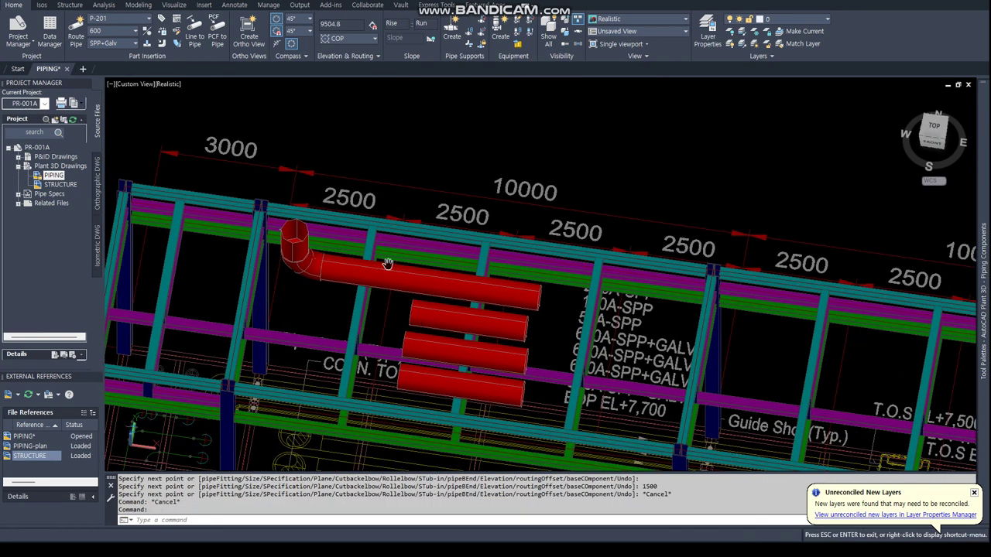
{"action": "key", "text": "Return"}
{"action": "key", "text": "Return"}
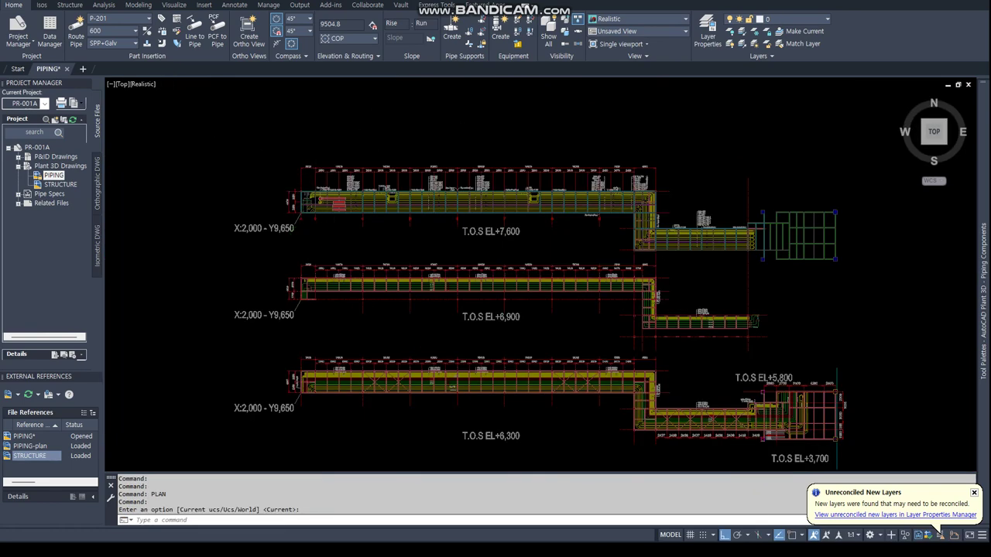
{"action": "scroll", "coordinate": [319, 203], "scroll_direction": "up", "scroll_amount": 5}
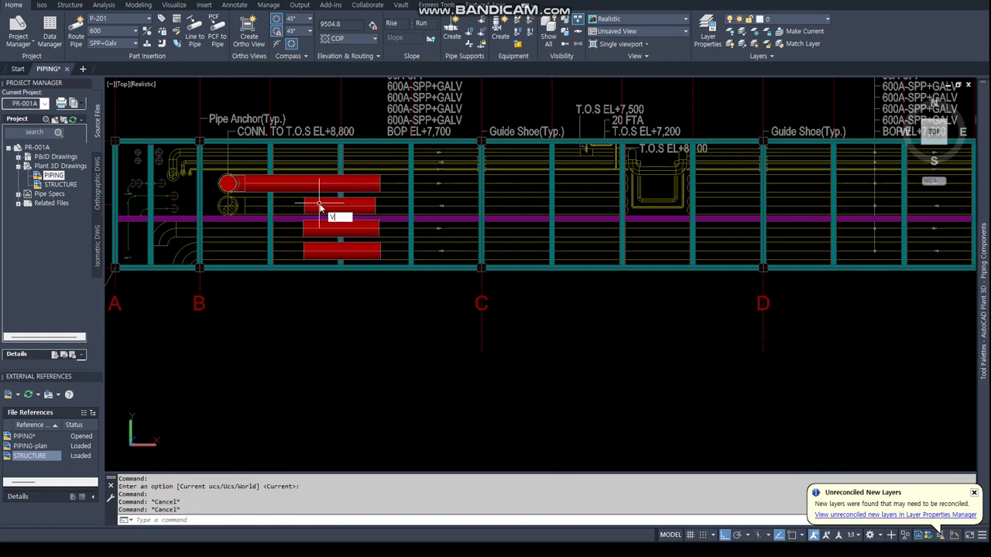
- Split the drawing area into two vertical viewports using VPORTS
{"action": "type", "text": "vports"}
{"action": "key", "text": "Return"}
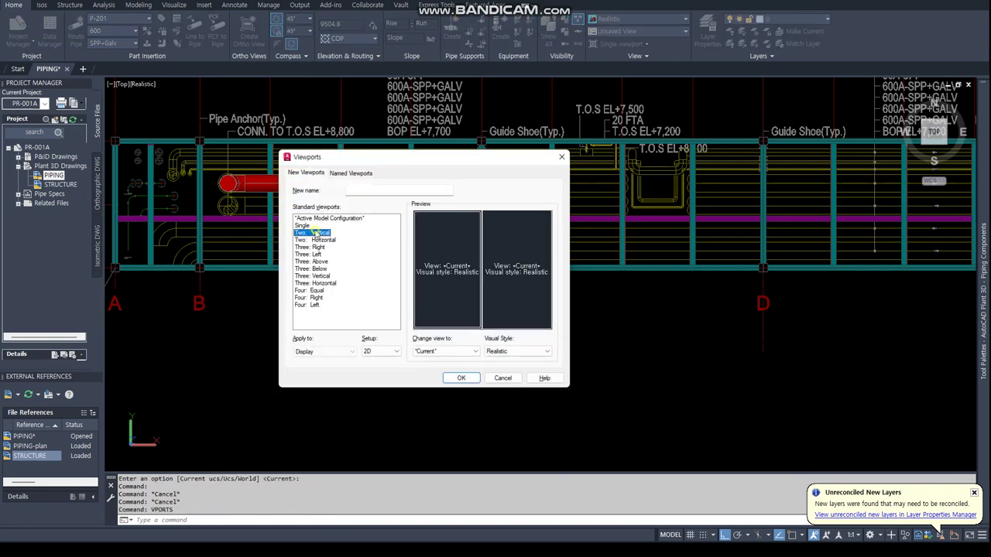
{"action": "left_click", "coordinate": [460, 378]}
{"action": "scroll", "coordinate": [156, 330], "scroll_direction": "up", "scroll_amount": 2}
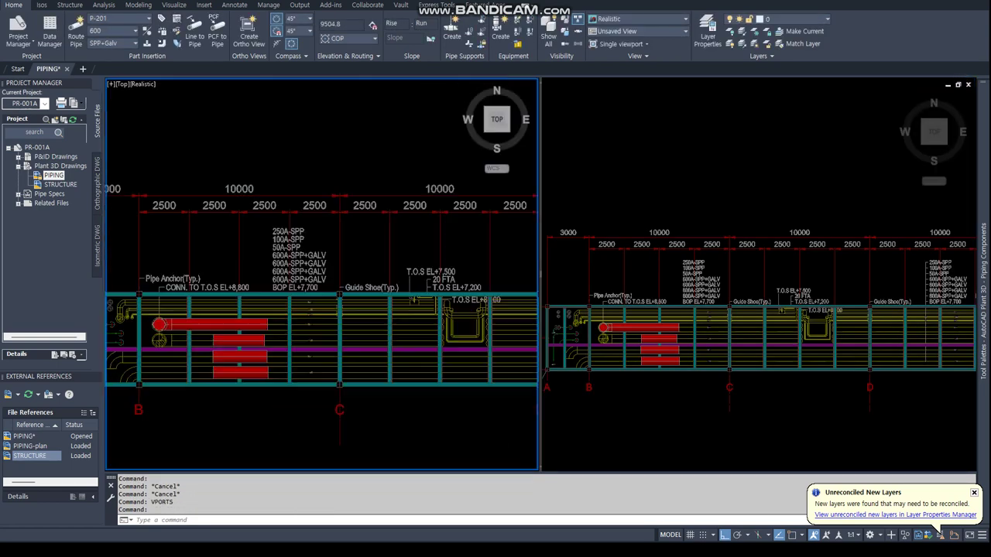
{"action": "scroll", "coordinate": [156, 329], "scroll_direction": "up", "scroll_amount": 3}
- Set the right viewport to SW Isometric, zoom in on the red pipes, and select one in plan
{"action": "left_click", "coordinate": [926, 143]}
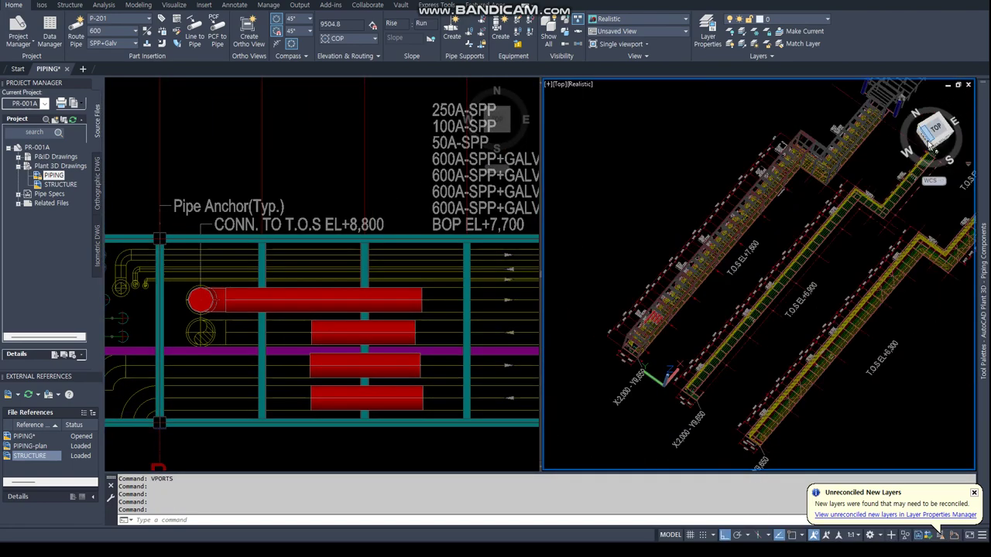
{"action": "left_click", "coordinate": [945, 138]}
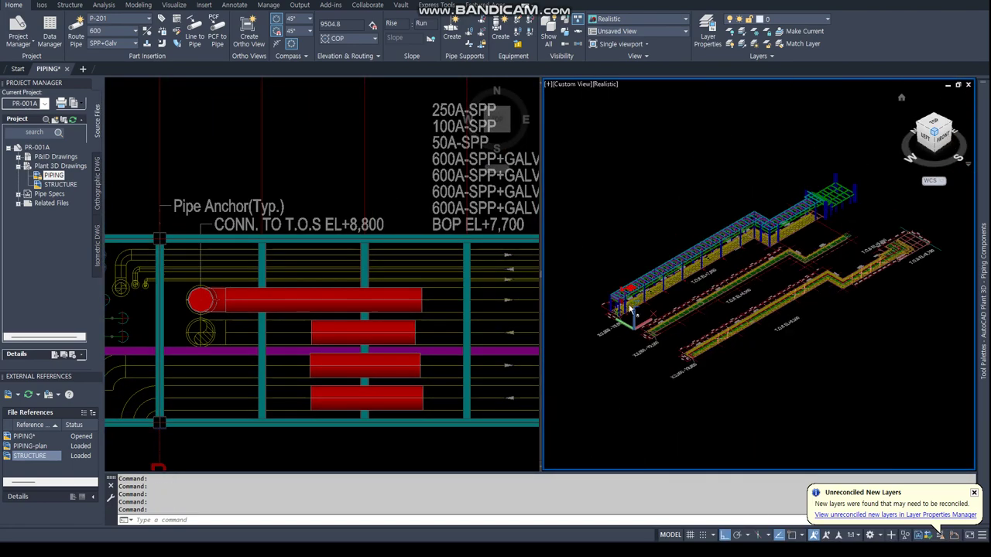
{"action": "scroll", "coordinate": [710, 273], "scroll_direction": "up", "scroll_amount": 3}
{"action": "scroll", "coordinate": [710, 273], "scroll_direction": "up", "scroll_amount": 3}
{"action": "scroll", "coordinate": [710, 273], "scroll_direction": "up", "scroll_amount": 3}
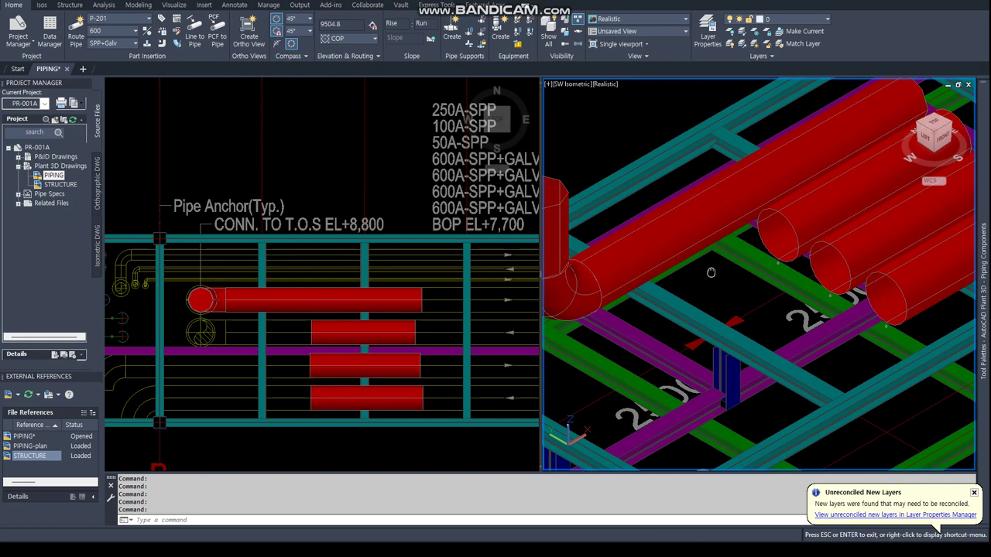
{"action": "left_click", "coordinate": [276, 314]}
{"action": "left_click", "coordinate": [364, 333]}
- Extend a red pipe west to a perpendicular-snapped elbow and add a 1500 riser
{"action": "left_click", "coordinate": [311, 333]}
{"action": "scroll", "coordinate": [215, 333], "scroll_direction": "up", "scroll_amount": 3}
{"action": "type", "text": "per"}
{"action": "key", "text": "Return"}
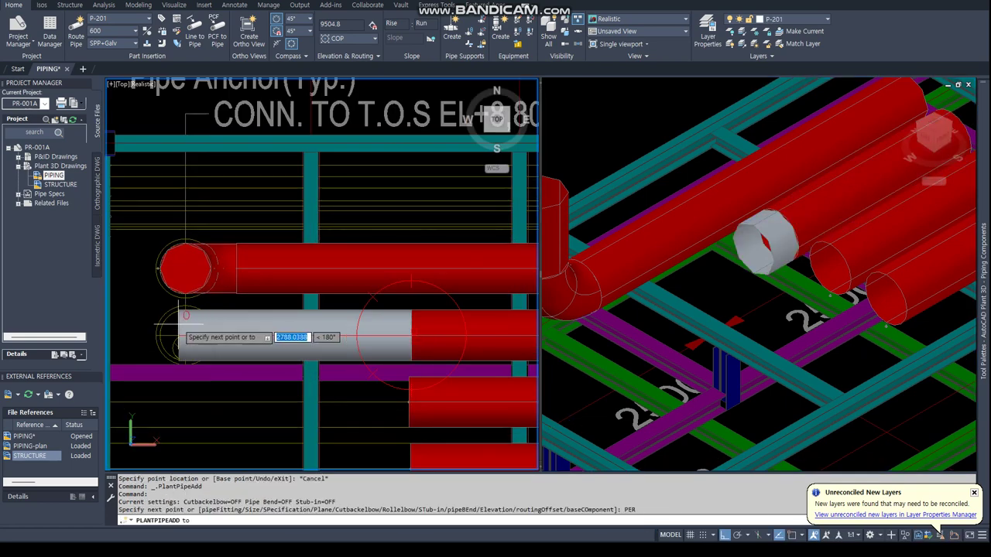
{"action": "left_click", "coordinate": [185, 335]}
{"action": "left_click", "coordinate": [654, 157]}
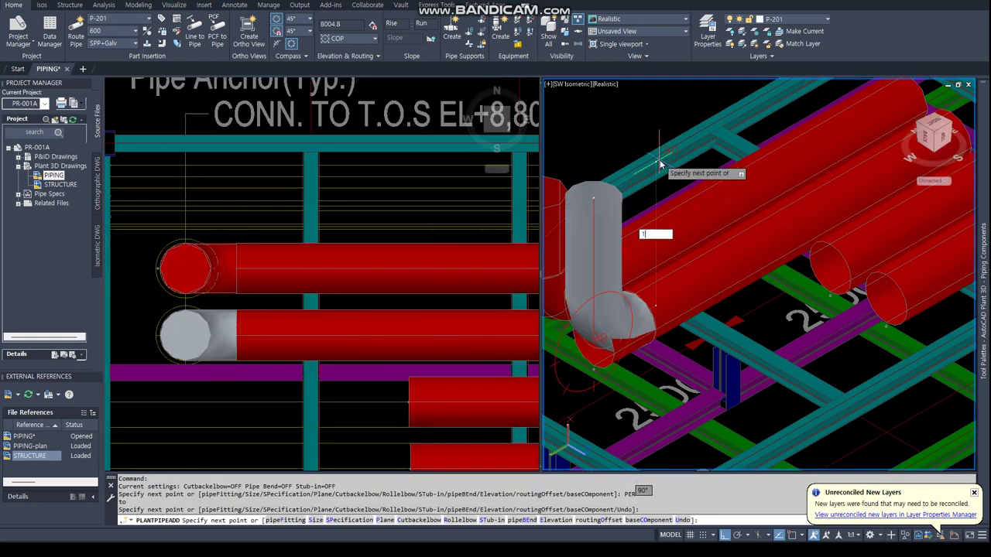
{"action": "type", "text": "500"}
{"action": "key", "text": "Return"}
{"action": "key", "text": "Return"}
{"action": "scroll", "coordinate": [333, 248], "scroll_direction": "down", "scroll_amount": 5}
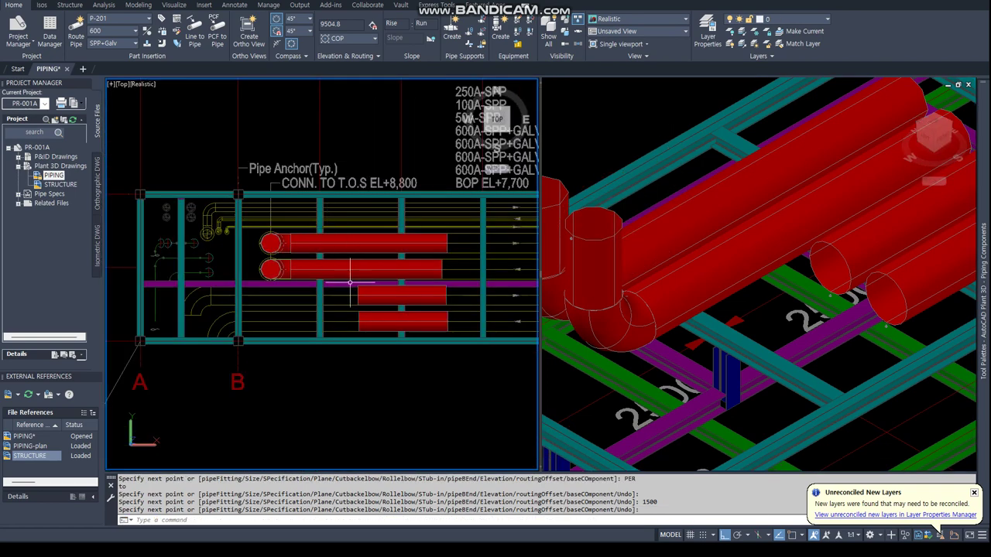
- Draw a vertical guide line down from the beam end using an endpoint snap
{"action": "left_click", "coordinate": [361, 300]}
{"action": "type", "text": "4"}
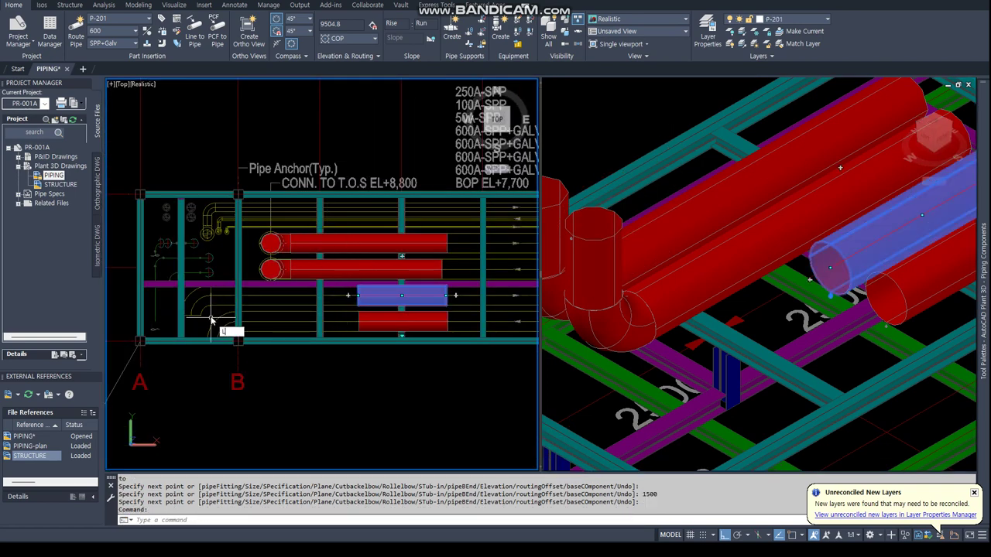
{"action": "key", "text": "Return"}
{"action": "left_click", "coordinate": [196, 313]}
{"action": "key", "text": "Escape"}
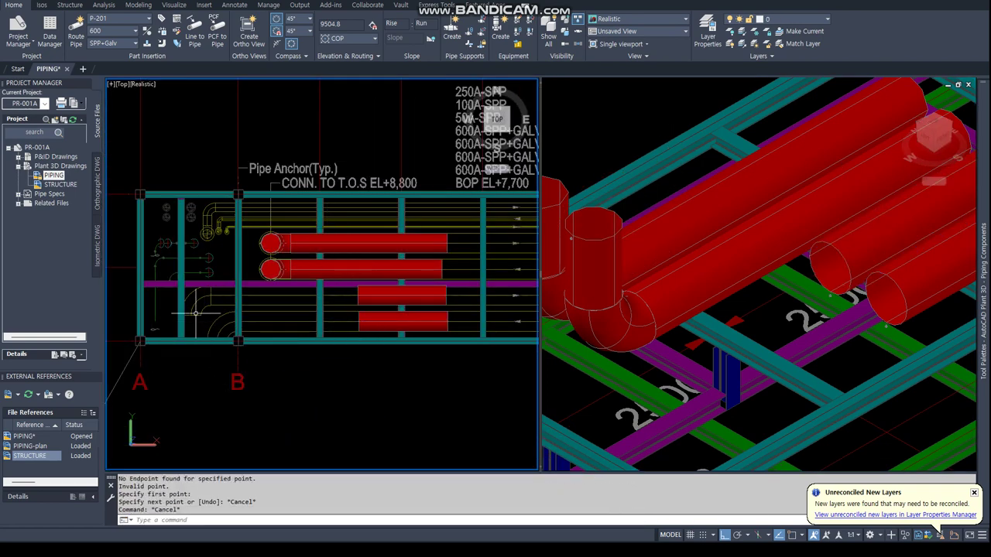
{"action": "key", "text": "Return"}
{"action": "type", "text": "end"}
{"action": "key", "text": "Return"}
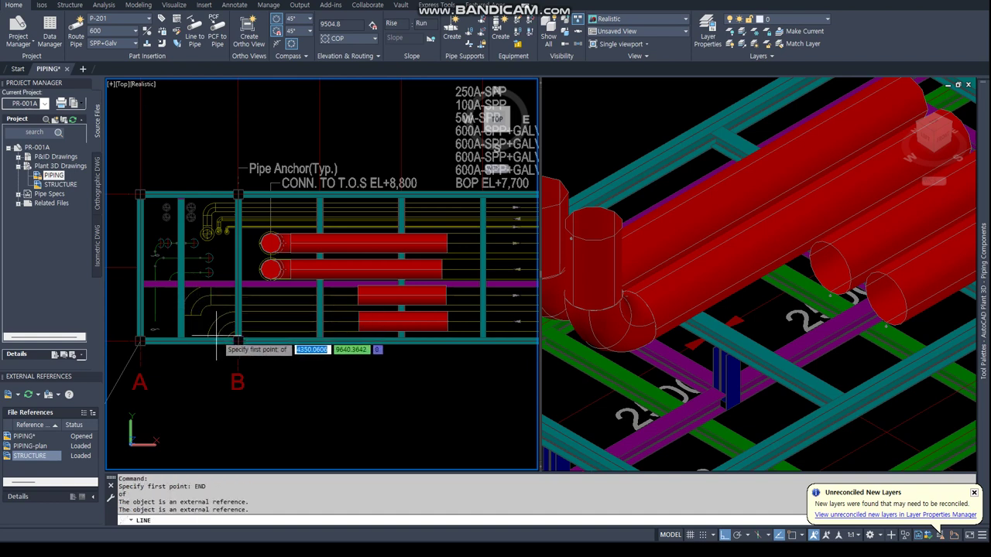
{"action": "left_click", "coordinate": [222, 395]}
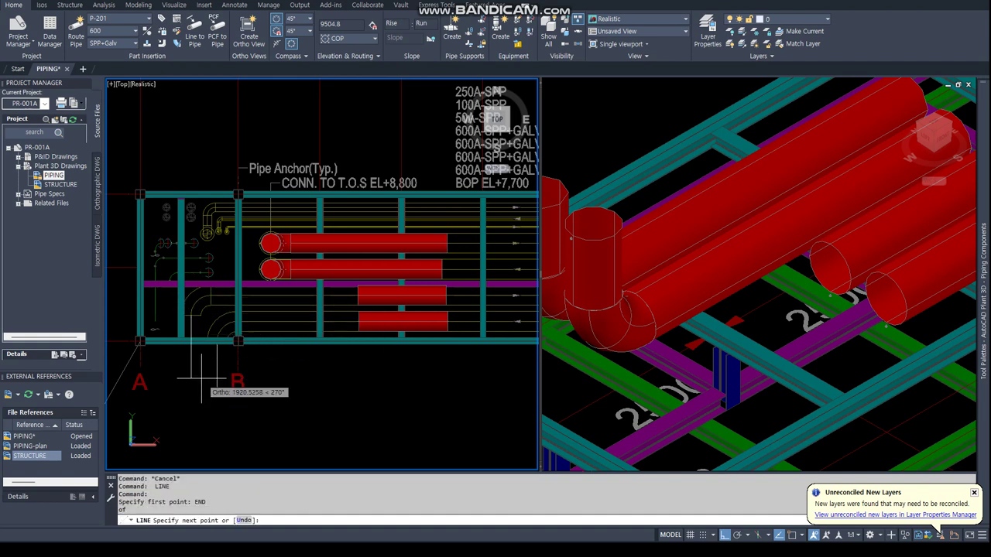
{"action": "key", "text": "Escape"}
- Route the lower-middle red pipe west with an elbow turning south to the guide line
{"action": "left_click", "coordinate": [401, 294]}
{"action": "left_click", "coordinate": [347, 295]}
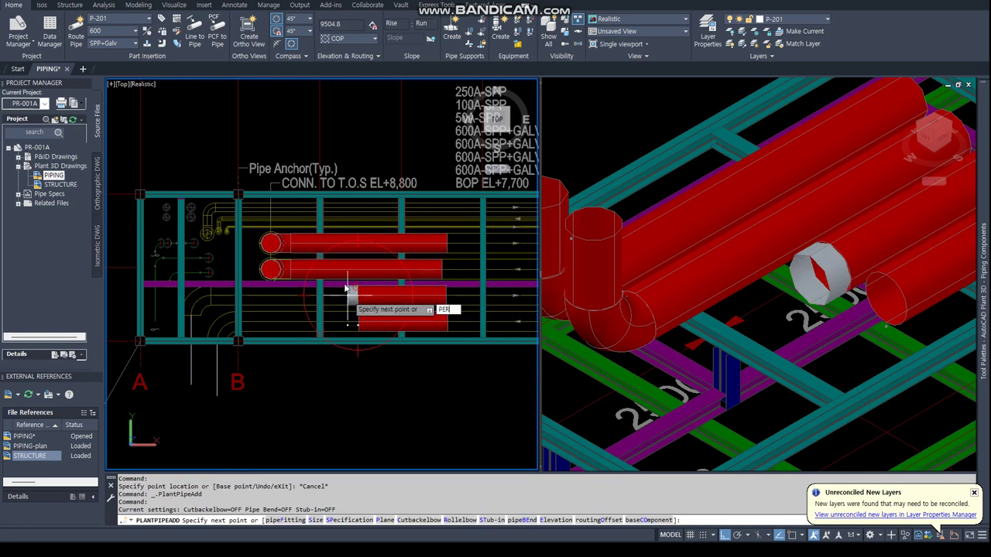
{"action": "type", "text": "per"}
{"action": "key", "text": "Return"}
{"action": "middle_click_drag", "start_coordinate": [176, 361], "coordinate": [370, 362]}
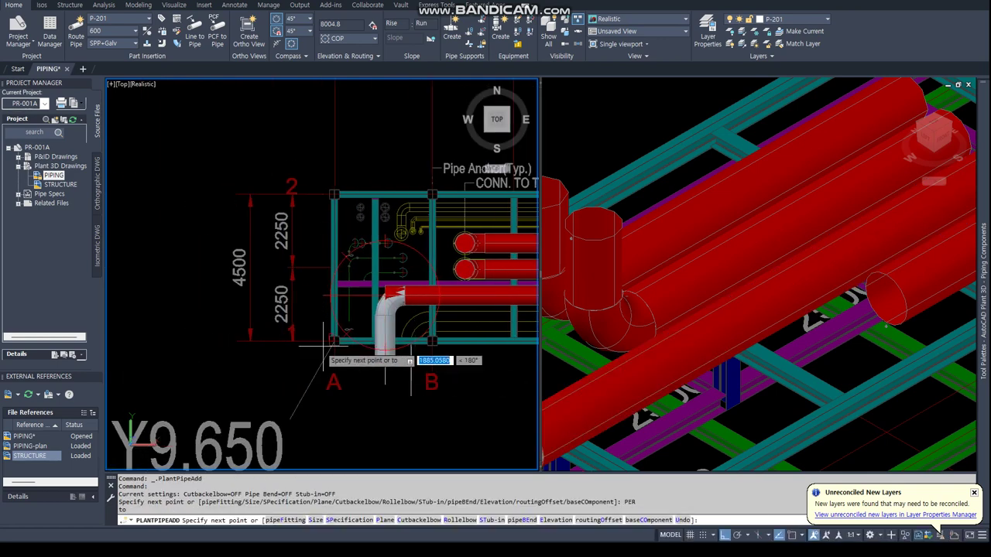
{"action": "left_click", "coordinate": [371, 360]}
{"action": "type", "text": "per"}
{"action": "key", "text": "Return"}
{"action": "left_click", "coordinate": [381, 319]}
{"action": "key", "text": "Return"}
- Route another lower pipe west with an elbow turning south near gridline B
{"action": "scroll", "coordinate": [381, 320], "scroll_direction": "down", "scroll_amount": 2}
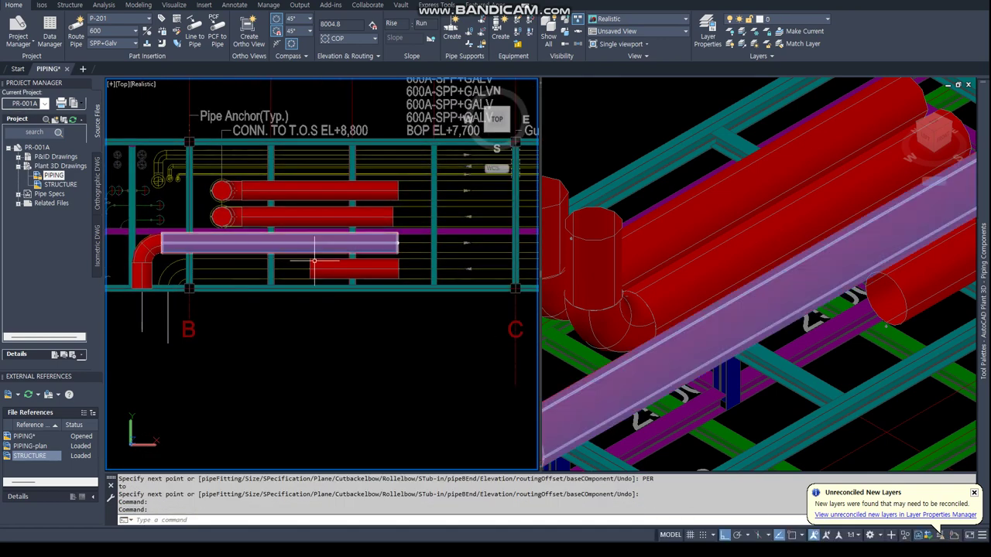
{"action": "left_click", "coordinate": [302, 268]}
{"action": "scroll", "coordinate": [304, 268], "scroll_direction": "down", "scroll_amount": 1}
{"action": "type", "text": "per"}
{"action": "key", "text": "Return"}
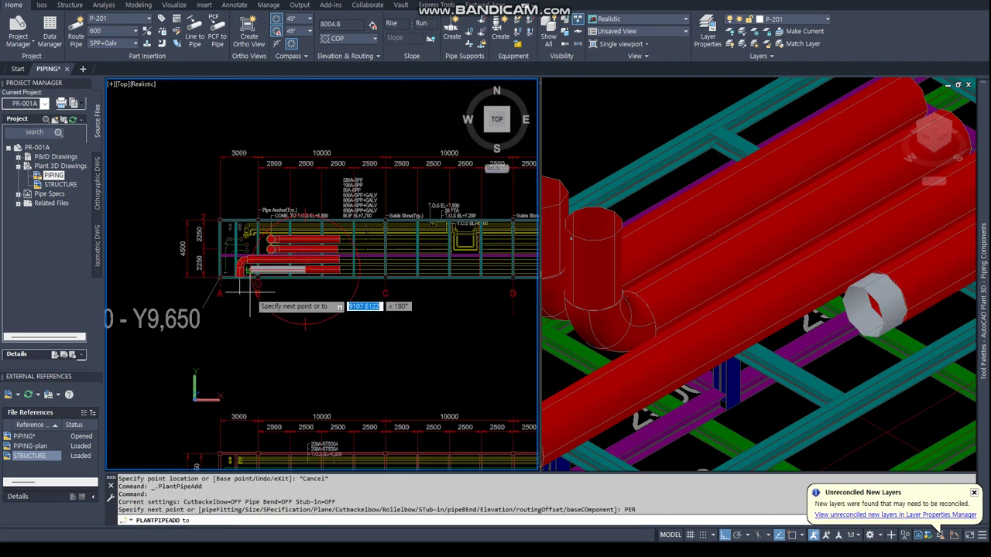
{"action": "left_click", "coordinate": [303, 268]}
{"action": "type", "text": "u"}
{"action": "key", "text": "Return"}
{"action": "scroll", "coordinate": [254, 291], "scroll_direction": "up", "scroll_amount": 1}
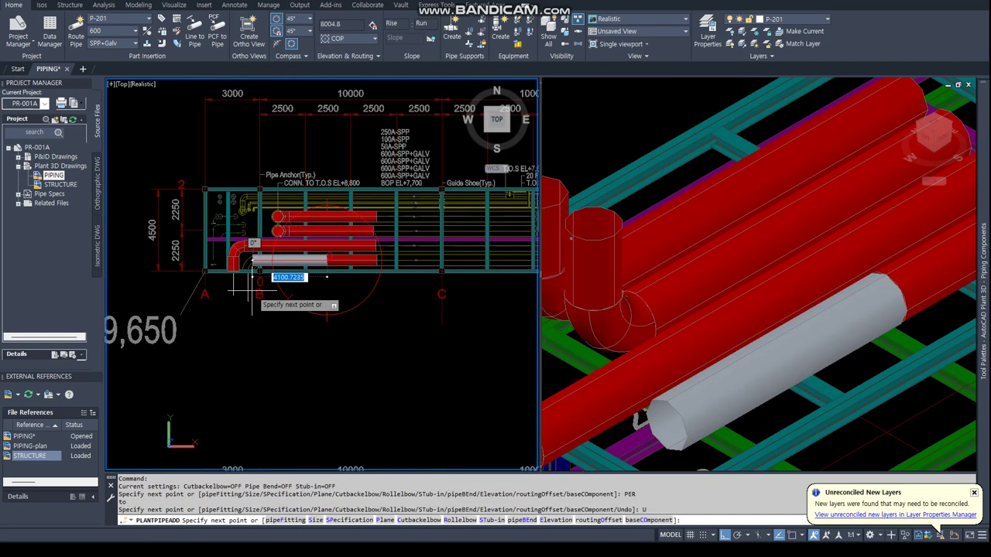
{"action": "left_click", "coordinate": [242, 325]}
{"action": "key", "text": "Return"}
- Erase the stray downward pipe stub using a crossing window selection
{"action": "type", "text": "e"}
{"action": "key", "text": "Return"}
{"action": "left_click", "coordinate": [239, 333]}
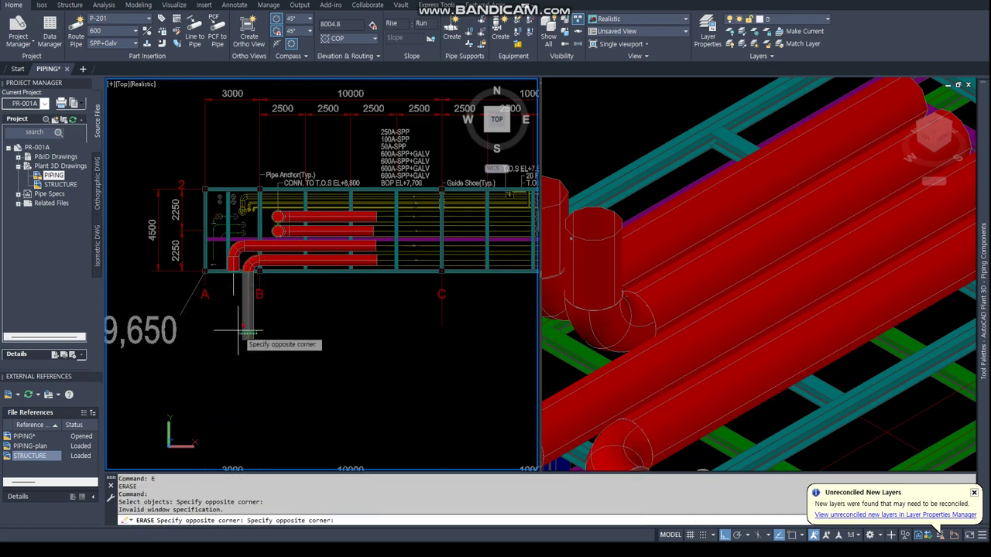
{"action": "key", "text": "c"}
{"action": "key", "text": "Return"}
{"action": "left_click", "coordinate": [302, 267]}
{"action": "left_click", "coordinate": [209, 306]}
{"action": "key", "text": "Return"}
{"action": "middle_click_drag", "start_coordinate": [370, 215], "coordinate": [270, 255]}
- Start a new run from the upper red pipe's end toward the rack's far end
{"action": "left_click", "coordinate": [270, 255]}
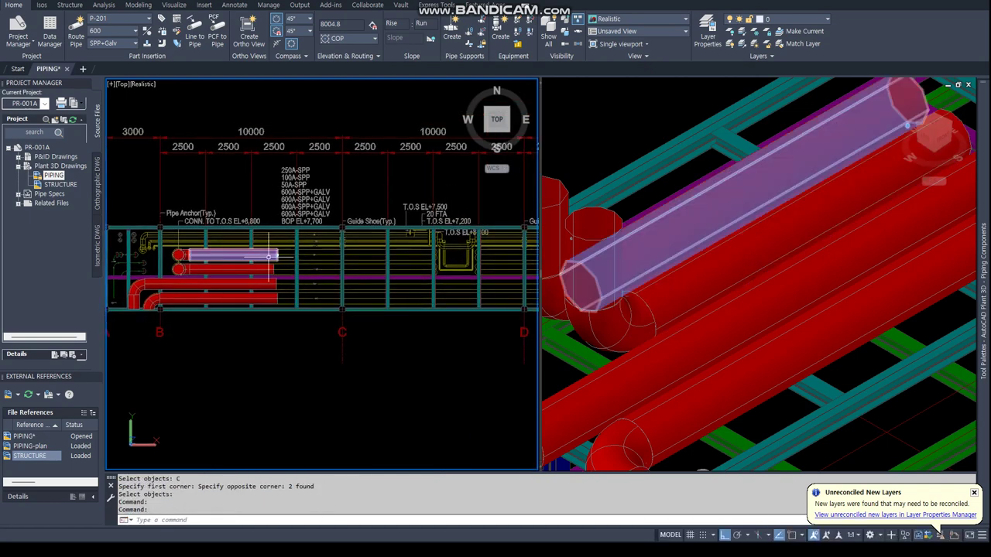
{"action": "left_click", "coordinate": [271, 255]}
{"action": "middle_click_drag", "start_coordinate": [519, 298], "coordinate": [232, 290]}
{"action": "middle_click_drag", "start_coordinate": [534, 279], "coordinate": [318, 280]}
{"action": "scroll", "coordinate": [387, 240], "scroll_direction": "up", "scroll_amount": 3}
{"action": "scroll", "coordinate": [398, 263], "scroll_direction": "up", "scroll_amount": 3}
{"action": "middle_click_drag", "start_coordinate": [400, 268], "coordinate": [221, 216]}
{"action": "type", "text": "P"}
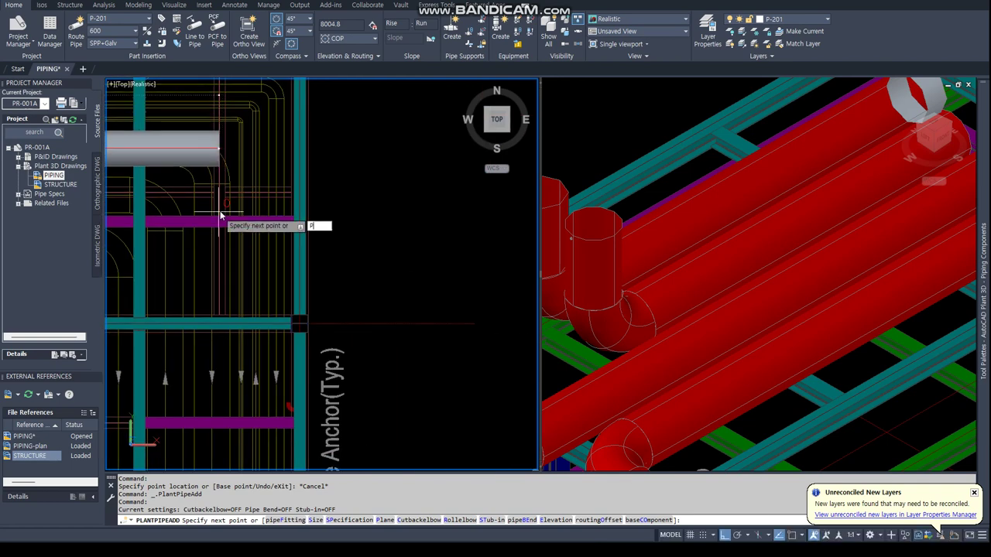
{"action": "scroll", "coordinate": [221, 217], "scroll_direction": "down", "scroll_amount": 2}
{"action": "scroll", "coordinate": [220, 216], "scroll_direction": "down", "scroll_amount": 2}
{"action": "type", "text": "ER"}
{"action": "key", "text": "Return"}
- Place the run's turn with a perpendicular snap and end it on a centre snap
{"action": "scroll", "coordinate": [229, 341], "scroll_direction": "down", "scroll_amount": 3}
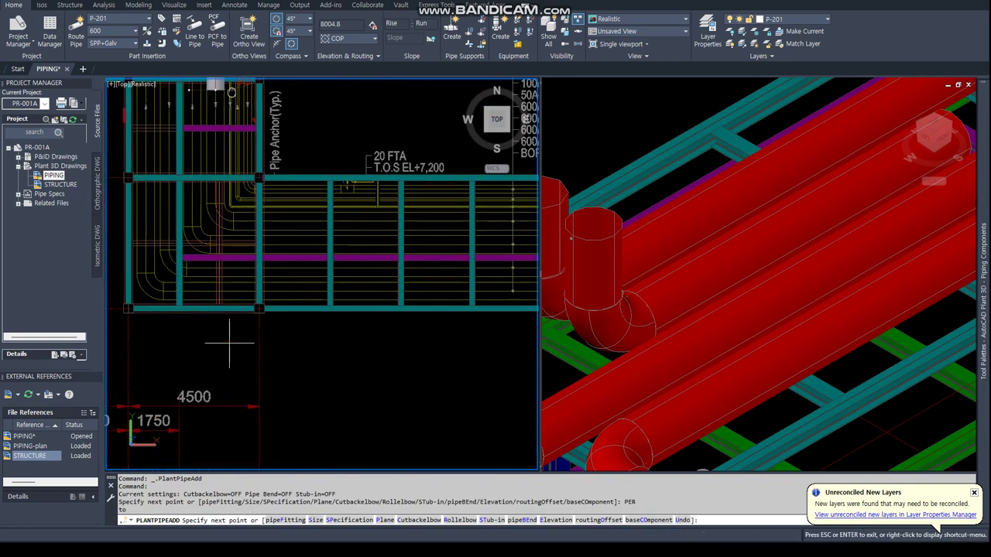
{"action": "type", "text": "PER"}
{"action": "key", "text": "Return"}
{"action": "left_click", "coordinate": [243, 224]}
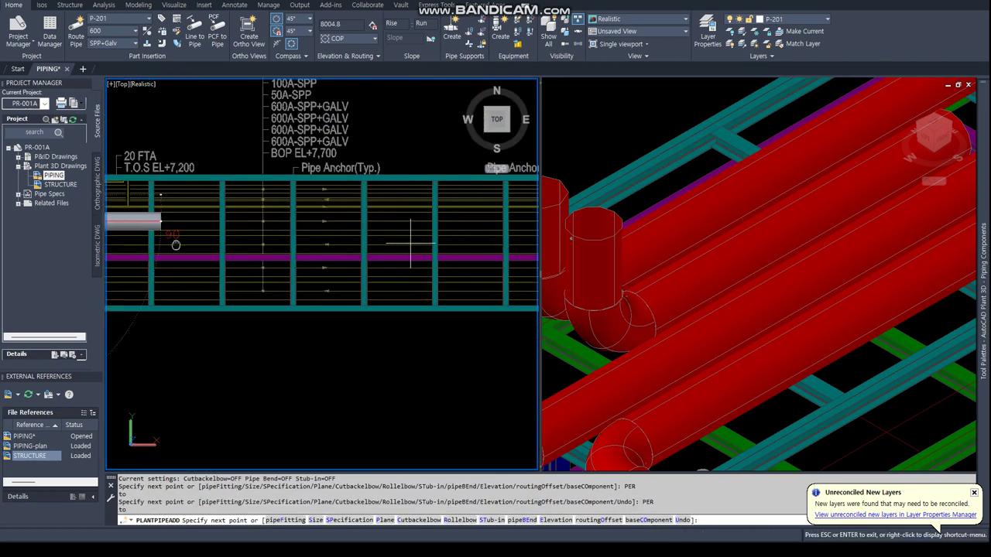
{"action": "scroll", "coordinate": [372, 232], "scroll_direction": "up", "scroll_amount": 2}
{"action": "scroll", "coordinate": [328, 221], "scroll_direction": "up", "scroll_amount": 2}
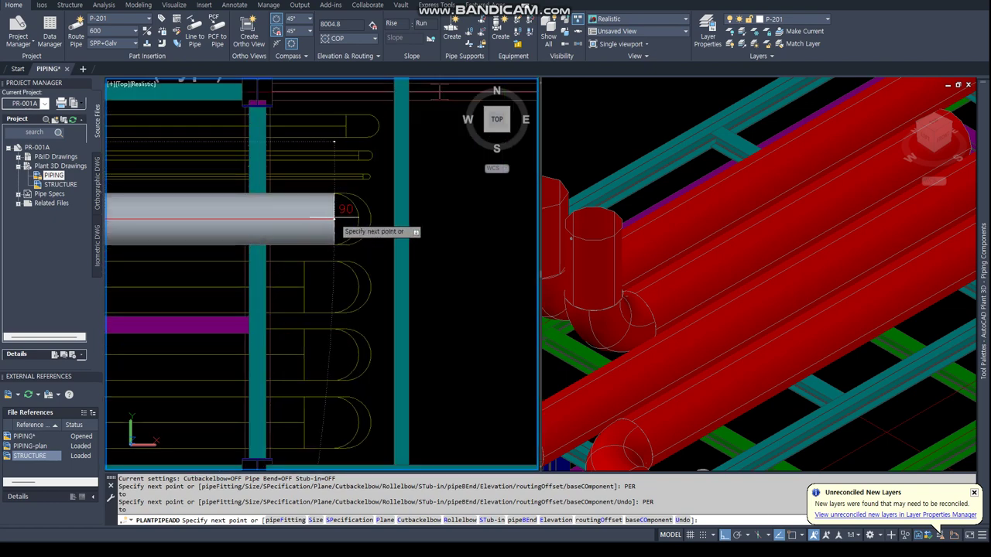
{"action": "type", "text": "CEN"}
{"action": "key", "text": "Return"}
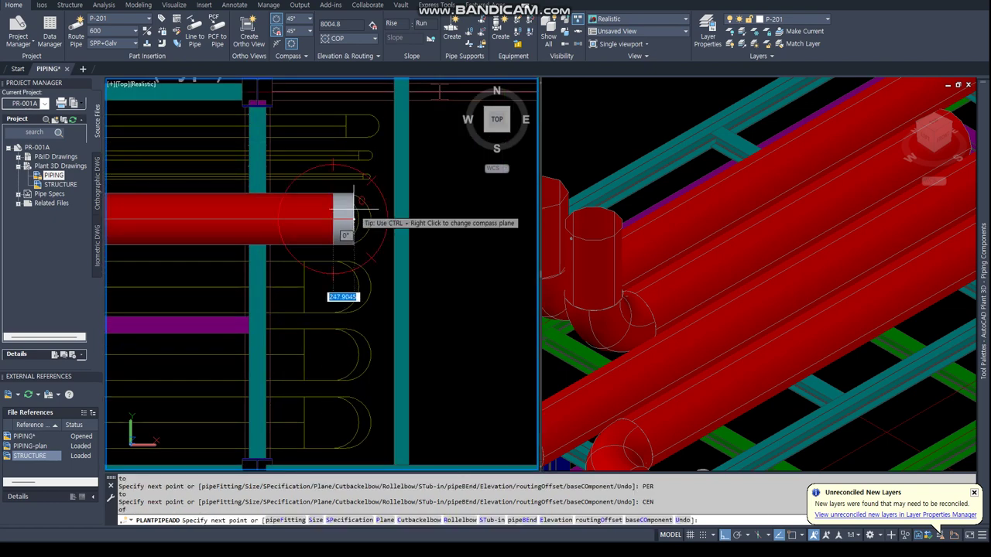
{"action": "key", "text": "Escape"}
{"action": "key", "text": "Escape"}
{"action": "scroll", "coordinate": [364, 227], "scroll_direction": "down", "scroll_amount": 5}
{"action": "scroll", "coordinate": [310, 230], "scroll_direction": "down", "scroll_amount": 3}
{"action": "scroll", "coordinate": [270, 232], "scroll_direction": "down", "scroll_amount": 1}
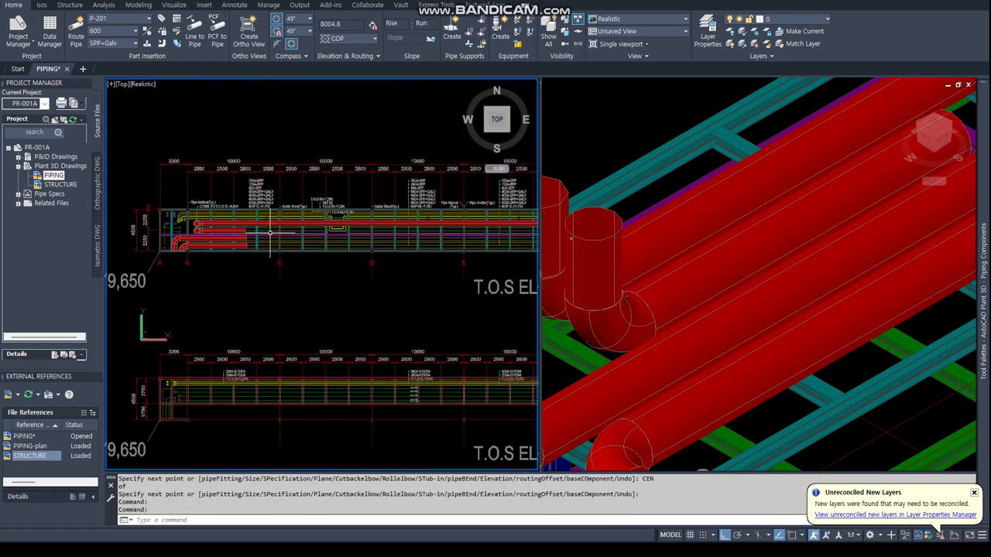
{"action": "scroll", "coordinate": [270, 232], "scroll_direction": "up", "scroll_amount": 2}
{"action": "left_click", "coordinate": [232, 226]}
{"action": "left_click", "coordinate": [310, 224]}
{"action": "scroll", "coordinate": [348, 232], "scroll_direction": "down", "scroll_amount": 2}
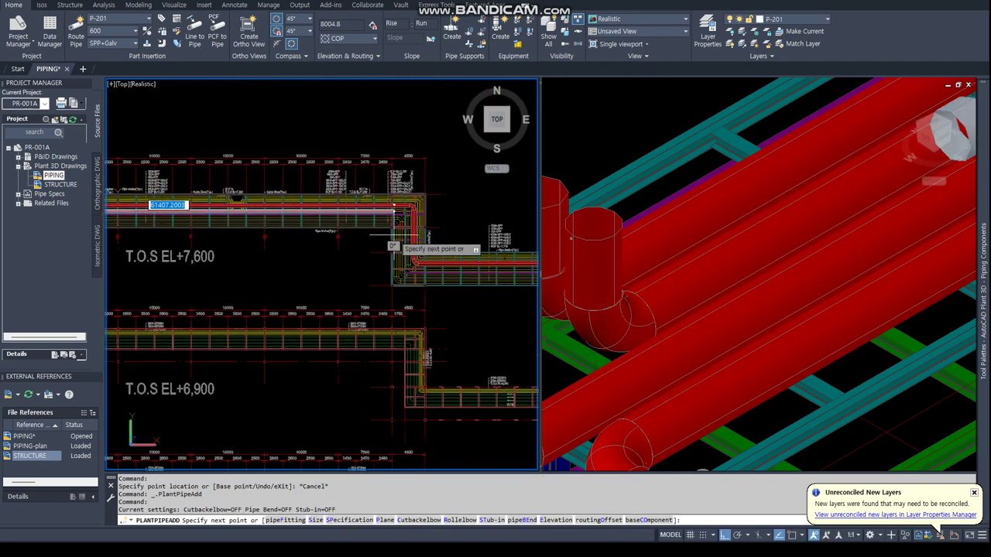
{"action": "scroll", "coordinate": [394, 235], "scroll_direction": "up", "scroll_amount": 5}
{"action": "type", "text": "R"}
{"action": "key", "text": "Return"}
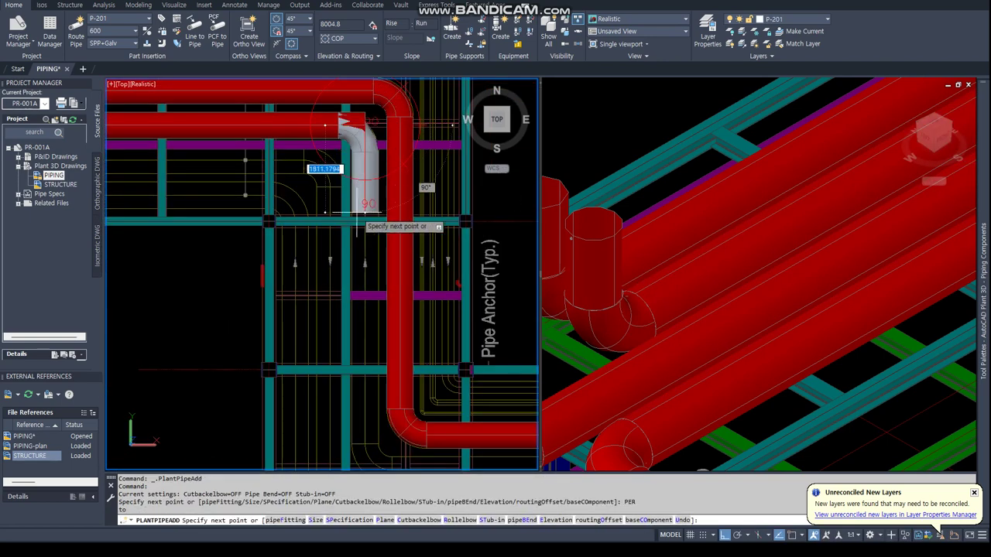
{"action": "scroll", "coordinate": [371, 225], "scroll_direction": "down", "scroll_amount": 3}
{"action": "scroll", "coordinate": [365, 245], "scroll_direction": "up", "scroll_amount": 2}
{"action": "scroll", "coordinate": [365, 245], "scroll_direction": "up", "scroll_amount": 3}
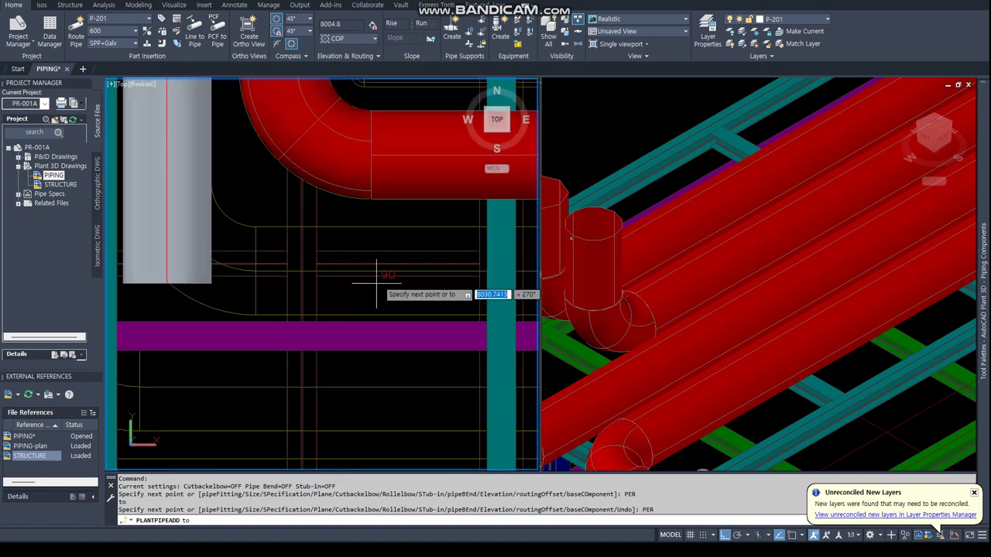
{"action": "left_click", "coordinate": [376, 263]}
{"action": "type", "text": "PER"}
{"action": "key", "text": "Return"}
{"action": "scroll", "coordinate": [403, 252], "scroll_direction": "down", "scroll_amount": 5}
{"action": "scroll", "coordinate": [403, 252], "scroll_direction": "down", "scroll_amount": 3}
{"action": "scroll", "coordinate": [233, 232], "scroll_direction": "up", "scroll_amount": 3}
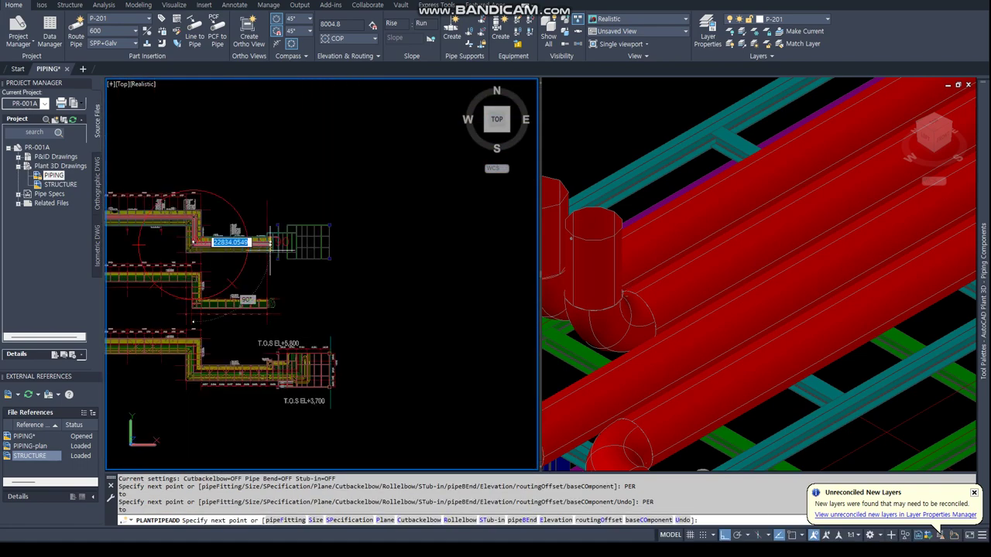
{"action": "scroll", "coordinate": [298, 254], "scroll_direction": "up", "scroll_amount": 4}
{"action": "type", "text": "CEN"}
{"action": "key", "text": "Escape"}
{"action": "key", "text": "Escape"}
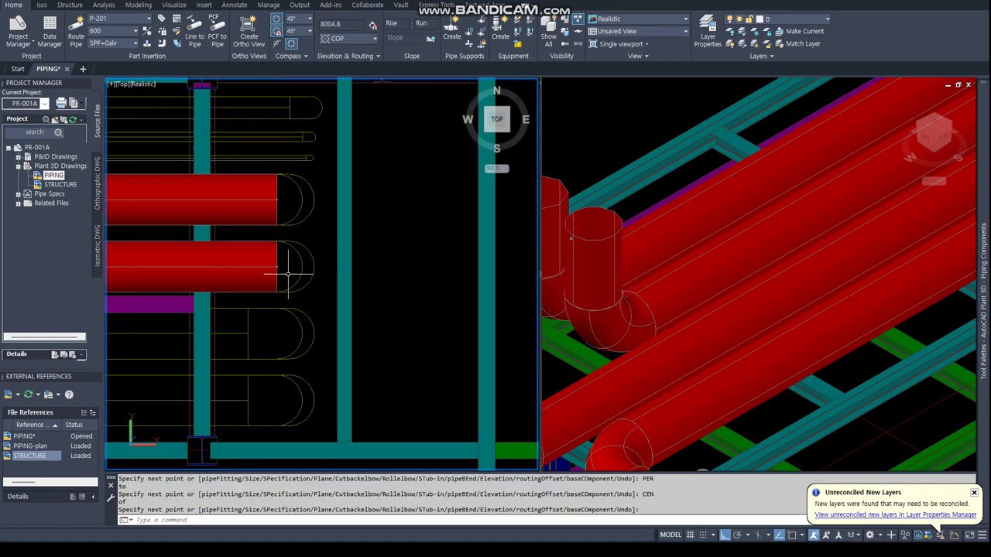
{"action": "scroll", "coordinate": [145, 240], "scroll_direction": "down", "scroll_amount": 5}
{"action": "scroll", "coordinate": [145, 240], "scroll_direction": "up", "scroll_amount": 3}
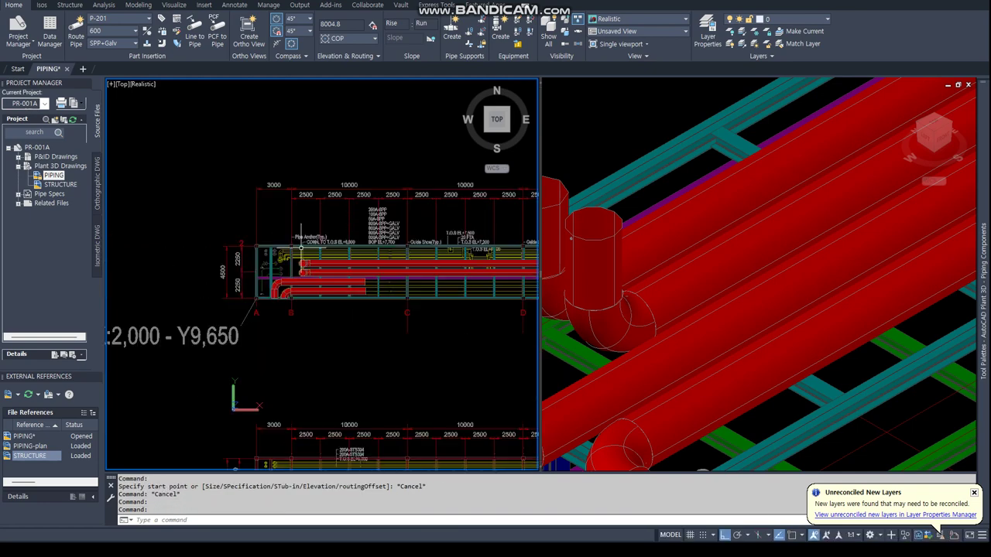
{"action": "scroll", "coordinate": [146, 239], "scroll_direction": "up", "scroll_amount": 3}
- Start routing from the lower pipe's open end, placing its turn with perpendicular snaps
{"action": "key", "text": "Escape"}
{"action": "key", "text": "Escape"}
{"action": "left_click", "coordinate": [392, 308]}
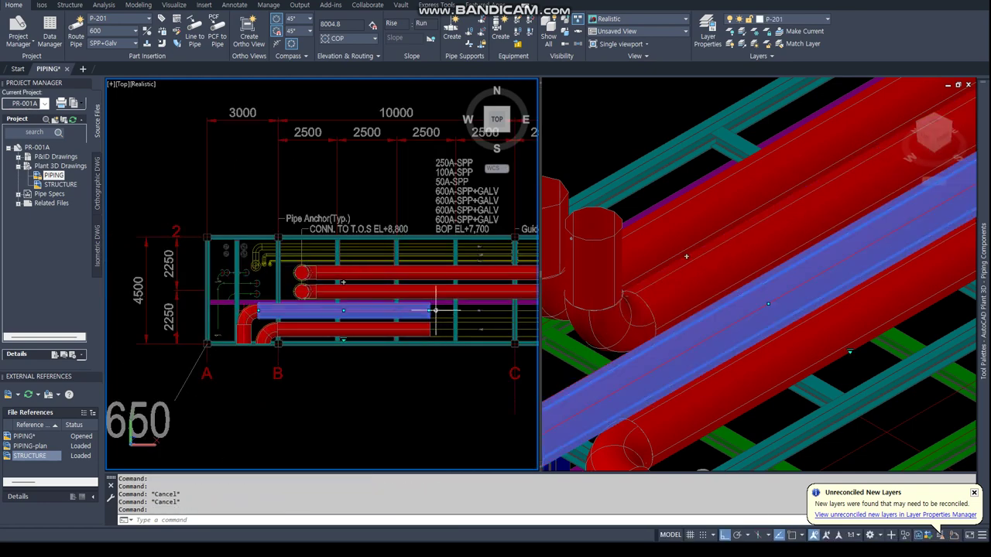
{"action": "left_click", "coordinate": [436, 310]}
{"action": "scroll", "coordinate": [402, 302], "scroll_direction": "down", "scroll_amount": 3}
{"action": "scroll", "coordinate": [385, 302], "scroll_direction": "up", "scroll_amount": 2}
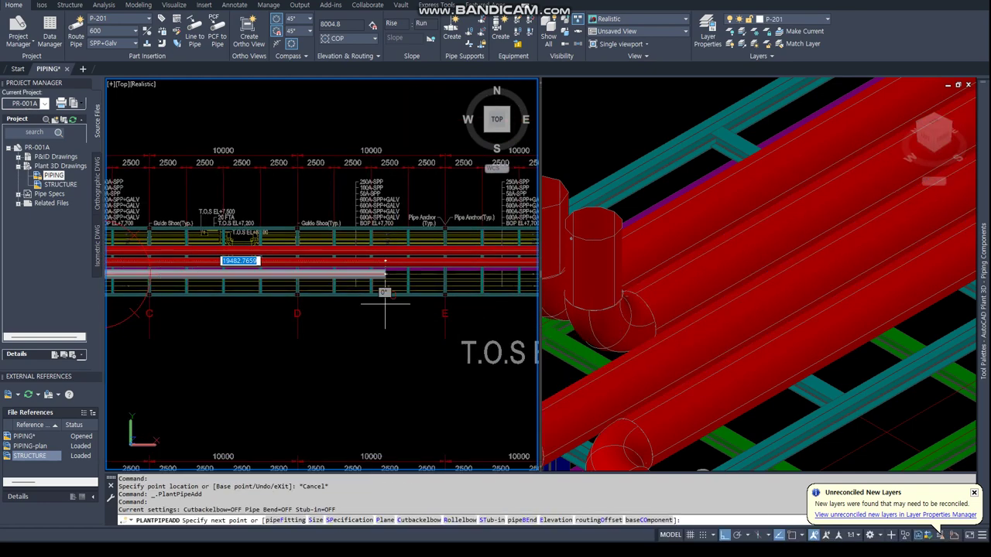
{"action": "scroll", "coordinate": [384, 302], "scroll_direction": "up", "scroll_amount": 2}
{"action": "scroll", "coordinate": [348, 271], "scroll_direction": "up", "scroll_amount": 2}
{"action": "scroll", "coordinate": [317, 248], "scroll_direction": "up", "scroll_amount": 2}
{"action": "scroll", "coordinate": [317, 247], "scroll_direction": "up", "scroll_amount": 2}
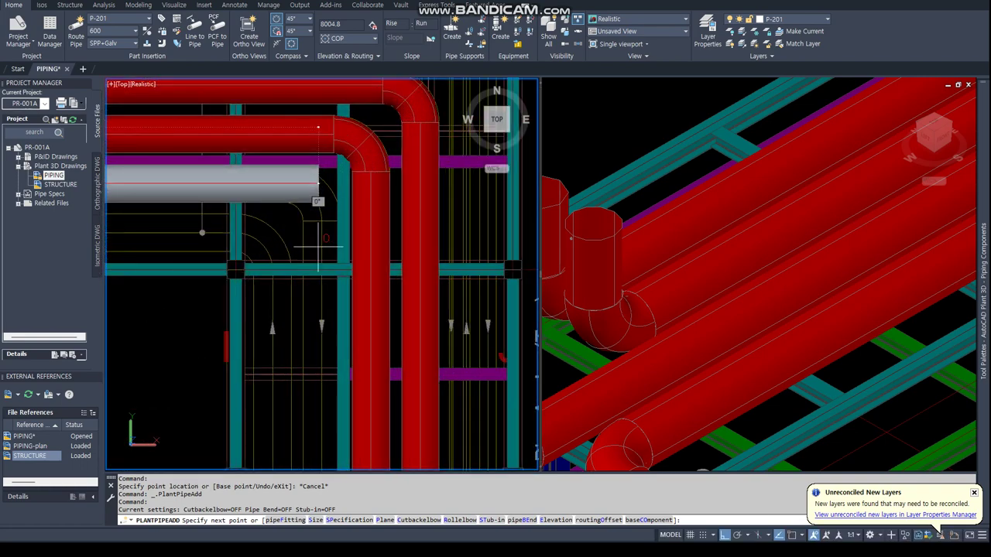
{"action": "type", "text": "PER"}
{"action": "key", "text": "Return"}
{"action": "scroll", "coordinate": [317, 247], "scroll_direction": "down", "scroll_amount": 2}
{"action": "scroll", "coordinate": [321, 246], "scroll_direction": "down", "scroll_amount": 2}
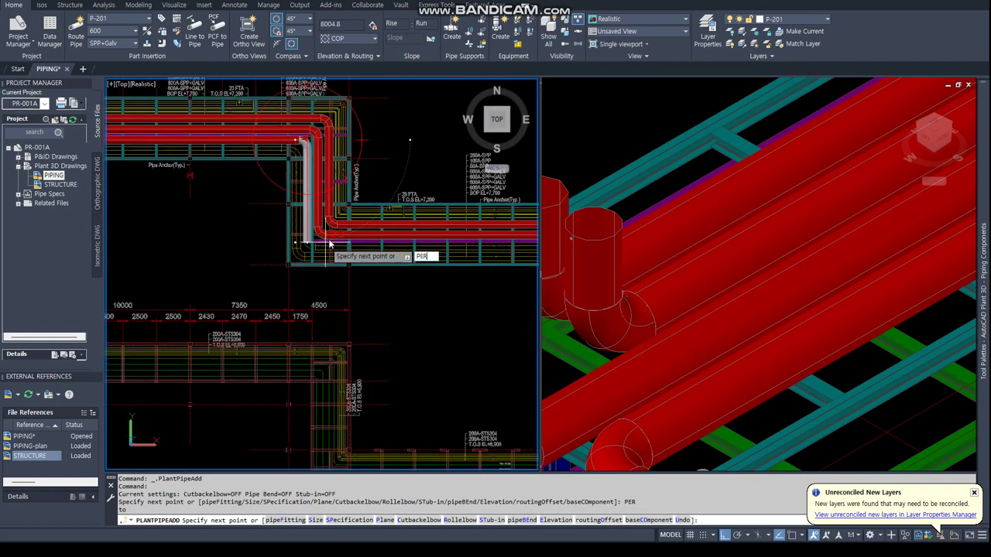
{"action": "key", "text": "Return"}
{"action": "scroll", "coordinate": [329, 245], "scroll_direction": "up", "scroll_amount": 2}
{"action": "left_click", "coordinate": [298, 232]}
- Undo the wrong segment and end the pipe at the neighbouring pipe end's centre
{"action": "scroll", "coordinate": [300, 225], "scroll_direction": "down", "scroll_amount": 3}
{"action": "scroll", "coordinate": [299, 221], "scroll_direction": "down", "scroll_amount": 2}
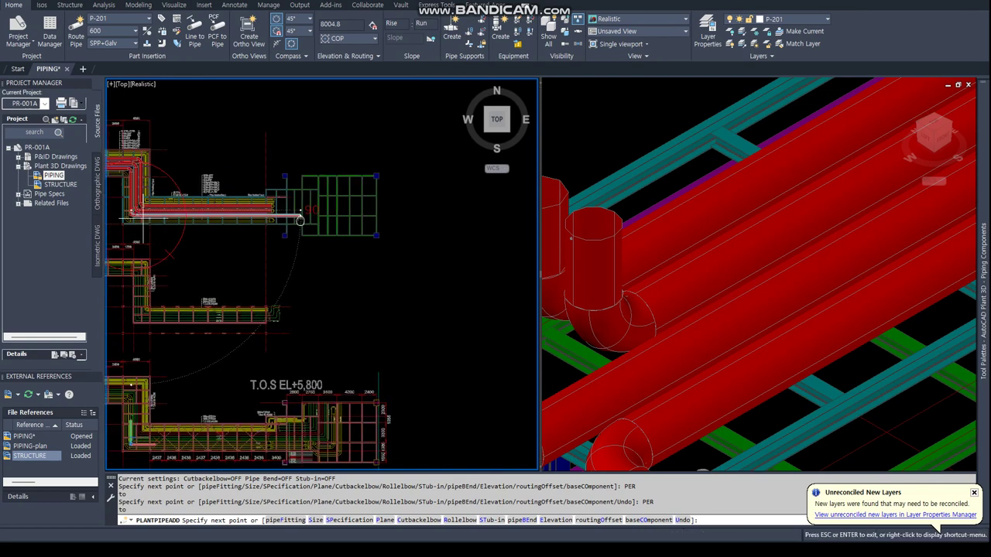
{"action": "scroll", "coordinate": [300, 221], "scroll_direction": "up", "scroll_amount": 3}
{"action": "scroll", "coordinate": [287, 220], "scroll_direction": "up", "scroll_amount": 2}
{"action": "type", "text": "CEN"}
{"action": "key", "text": "Return"}
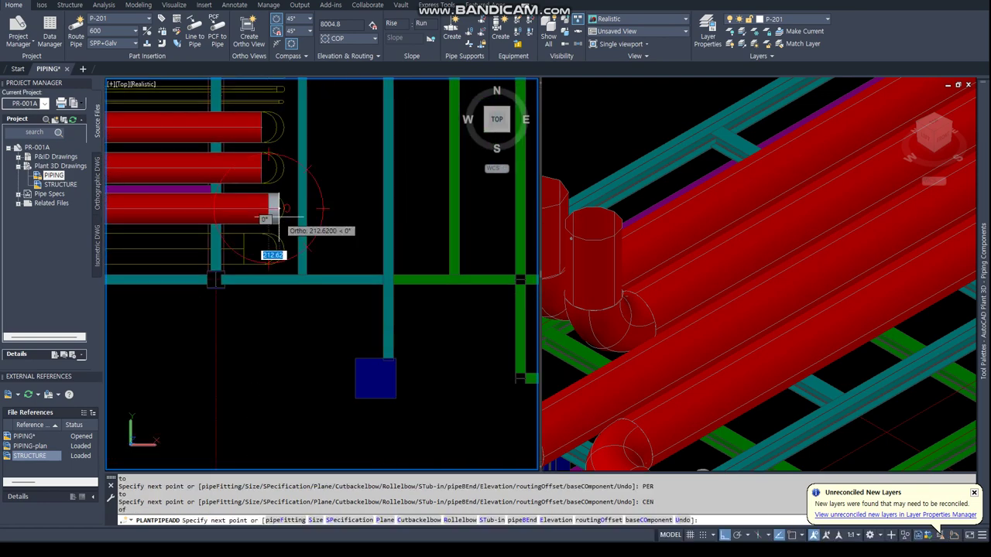
{"action": "type", "text": "U"}
{"action": "key", "text": "Return"}
{"action": "type", "text": "CEN"}
{"action": "key", "text": "Return"}
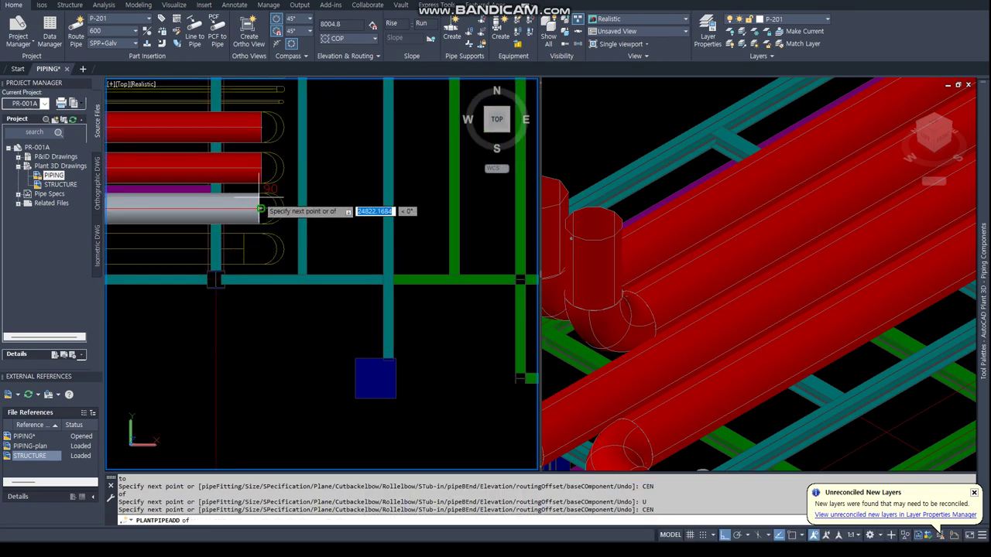
{"action": "left_click", "coordinate": [261, 208]}
{"action": "key", "text": "Return"}
{"action": "scroll", "coordinate": [159, 204], "scroll_direction": "down", "scroll_amount": 3}
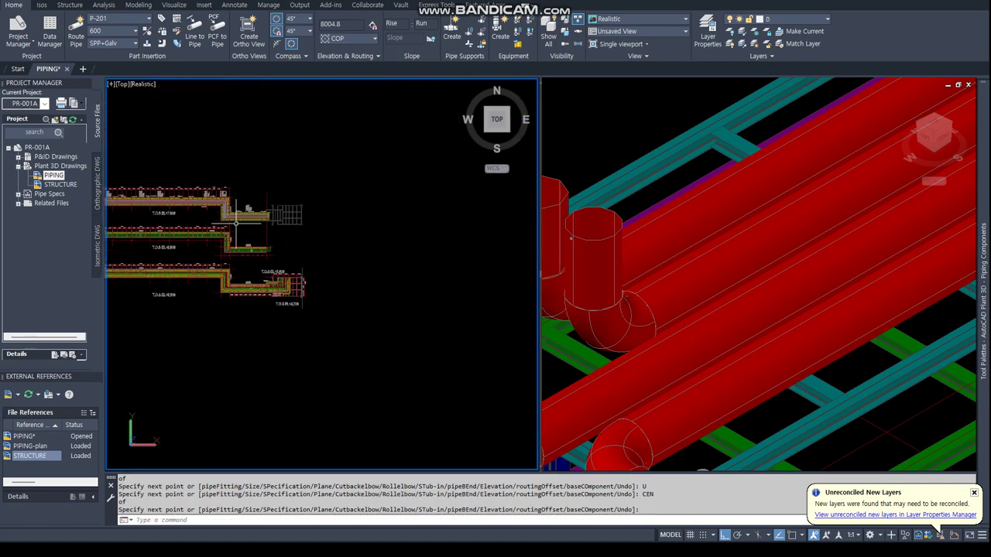
{"action": "scroll", "coordinate": [159, 203], "scroll_direction": "up", "scroll_amount": 3}
{"action": "scroll", "coordinate": [225, 206], "scroll_direction": "up", "scroll_amount": 4}
- Start the next pipe from its open end, with its first bend point perpendicular to the rack
{"action": "left_click", "coordinate": [292, 208]}
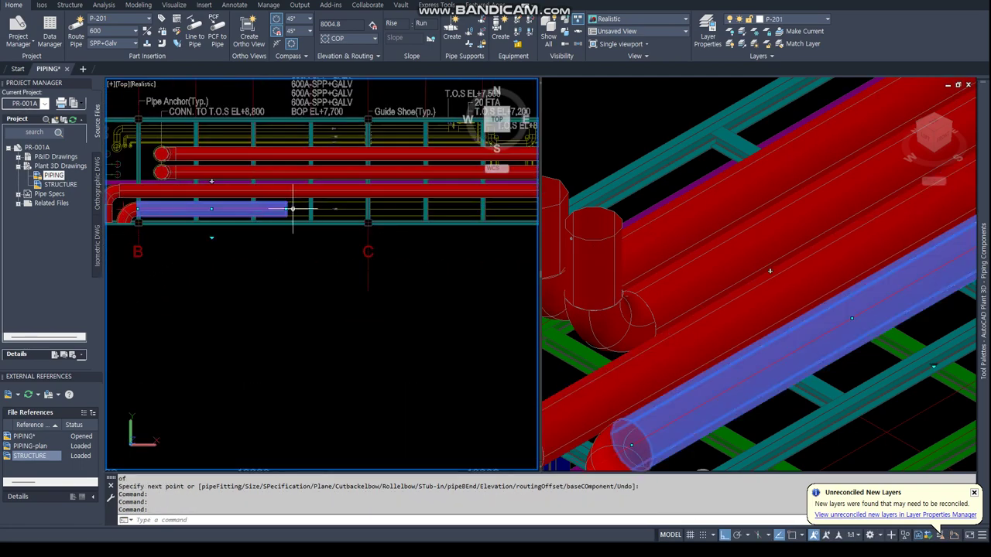
{"action": "left_click", "coordinate": [292, 208]}
{"action": "scroll", "coordinate": [309, 217], "scroll_direction": "down", "scroll_amount": 3}
{"action": "scroll", "coordinate": [341, 209], "scroll_direction": "up", "scroll_amount": 2}
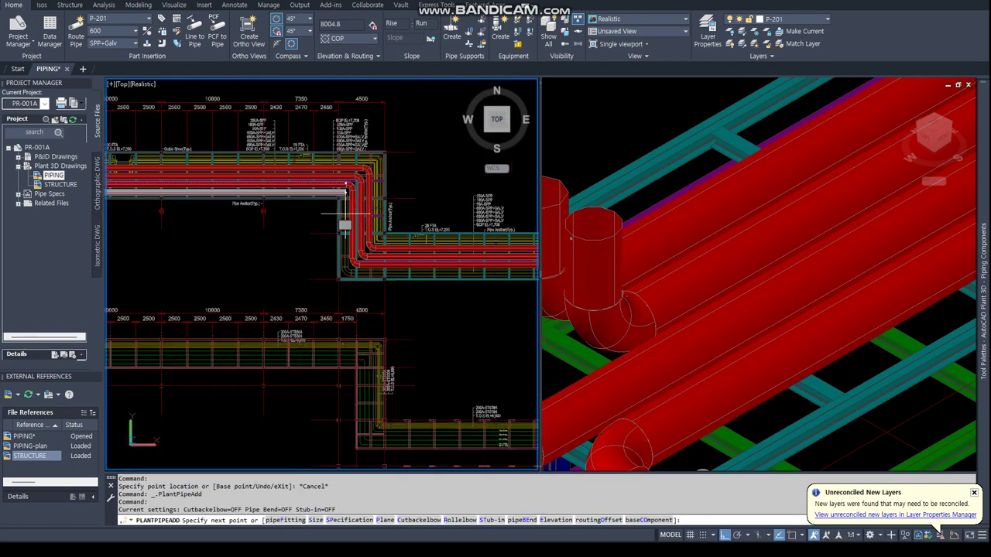
{"action": "scroll", "coordinate": [345, 209], "scroll_direction": "up", "scroll_amount": 2}
{"action": "type", "text": "PER"}
{"action": "key", "text": "Return"}
{"action": "left_click", "coordinate": [345, 213]}
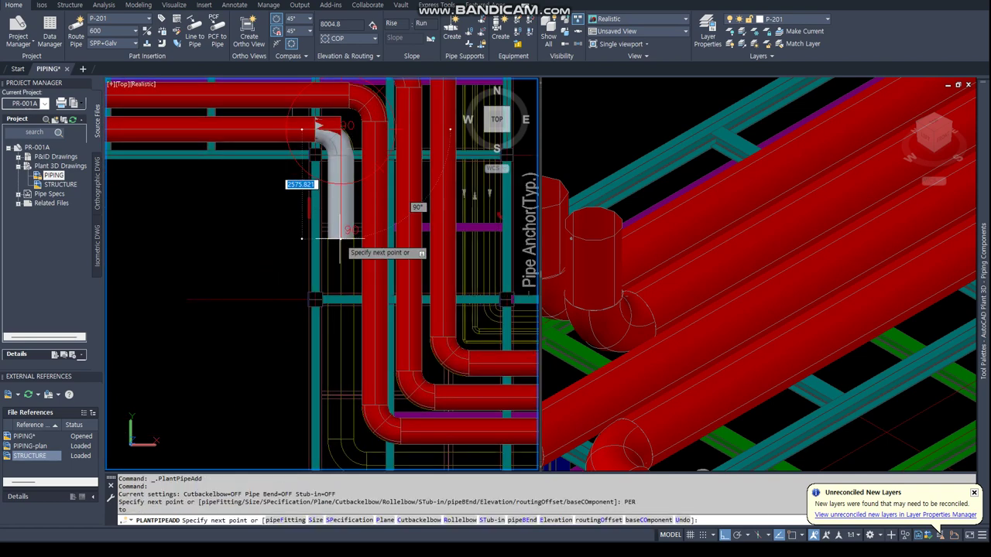
- Add a second perpendicular bend and end the pipe at the adjacent pipe end's centre
{"action": "type", "text": "PER"}
{"action": "key", "text": "Return"}
{"action": "scroll", "coordinate": [383, 439], "scroll_direction": "down", "scroll_amount": 2}
{"action": "left_click", "coordinate": [379, 279]}
{"action": "scroll", "coordinate": [380, 278], "scroll_direction": "down", "scroll_amount": 2}
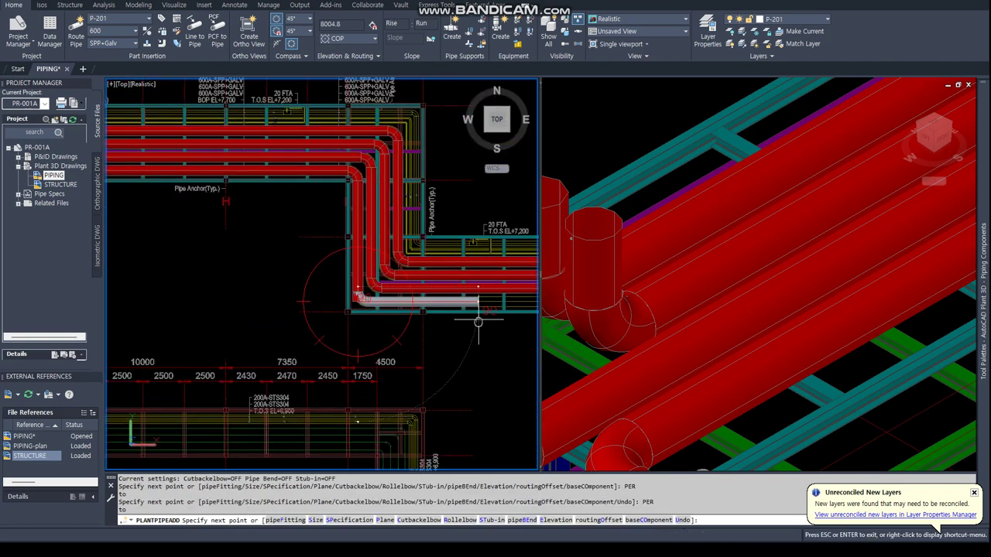
{"action": "scroll", "coordinate": [337, 269], "scroll_direction": "up", "scroll_amount": 1}
{"action": "scroll", "coordinate": [337, 269], "scroll_direction": "up", "scroll_amount": 2}
{"action": "type", "text": "CEN"}
{"action": "key", "text": "Return"}
{"action": "left_click", "coordinate": [353, 236]}
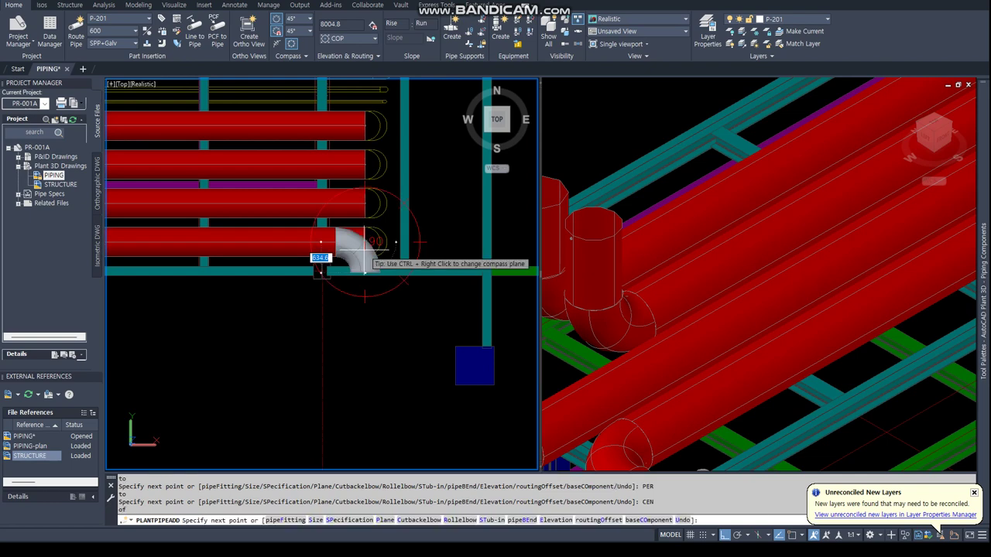
{"action": "key", "text": "Return"}
- Retag the selected pipe and all its connected parts to new line number P-202
{"action": "left_click", "coordinate": [359, 216]}
{"action": "right_click", "coordinate": [356, 209]}
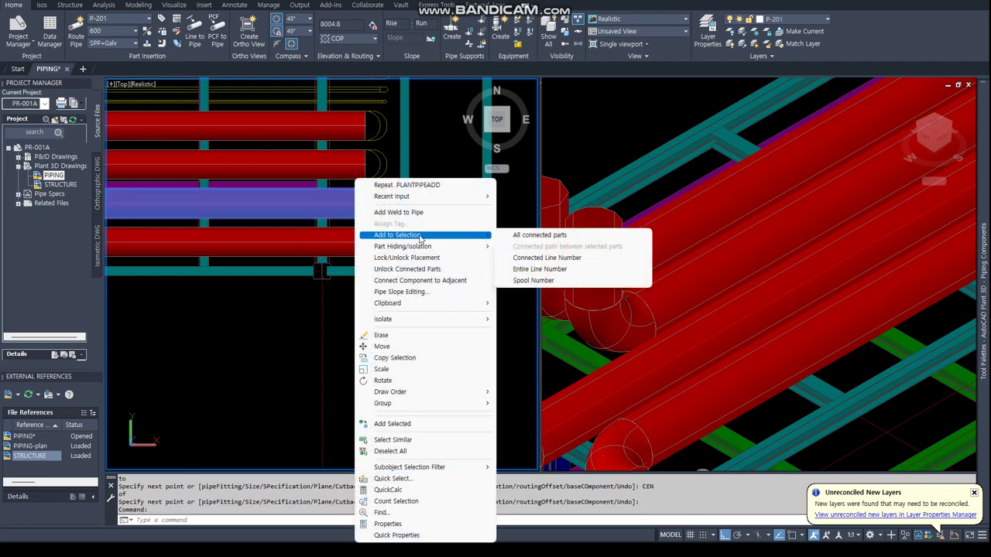
{"action": "left_click", "coordinate": [555, 260]}
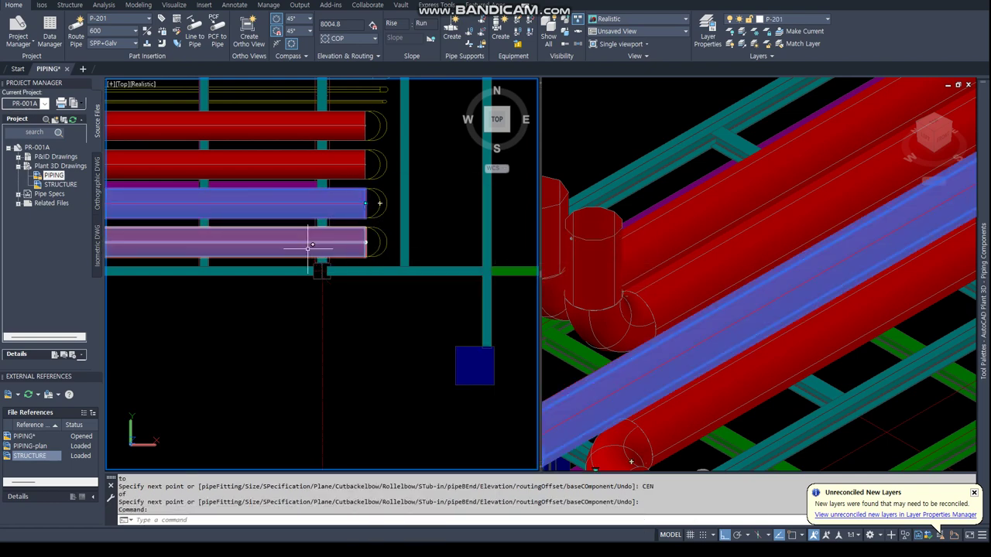
{"action": "right_click", "coordinate": [267, 212]}
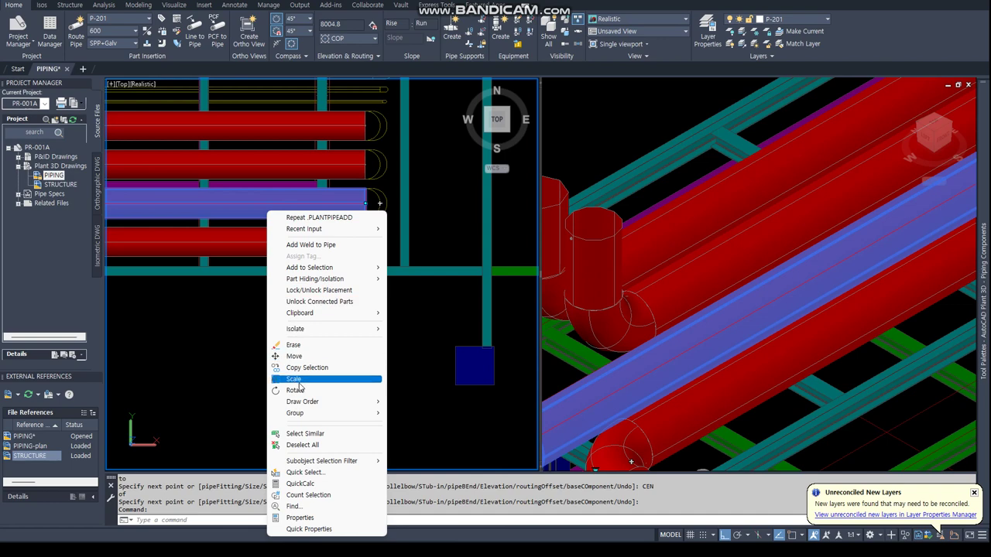
{"action": "left_click", "coordinate": [306, 517]}
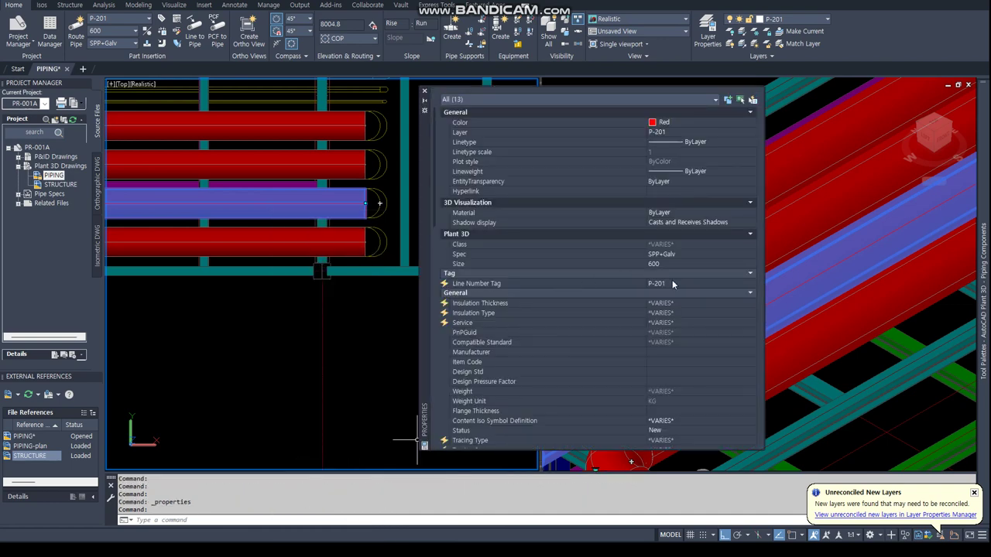
{"action": "left_click", "coordinate": [672, 296]}
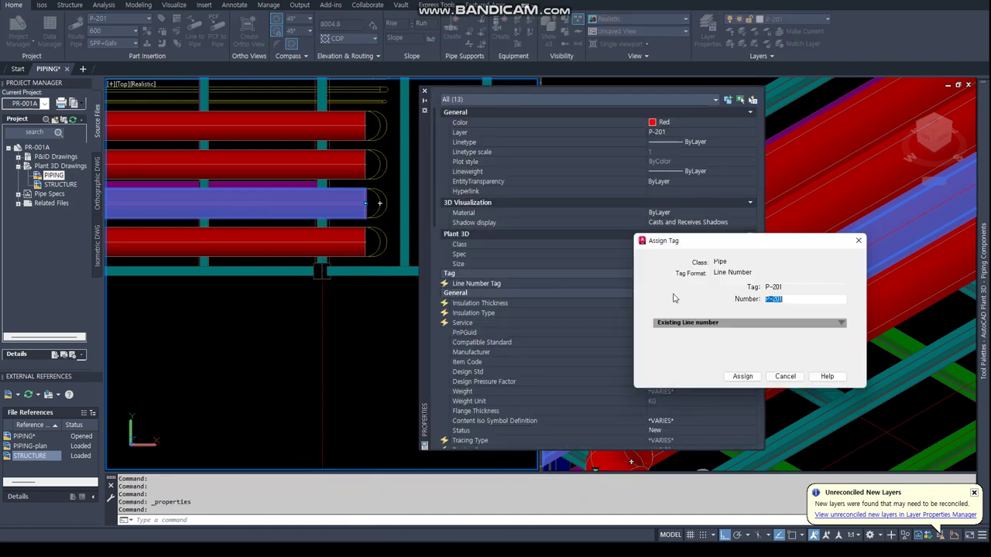
{"action": "type", "text": "2"}
{"action": "key", "text": "Return"}
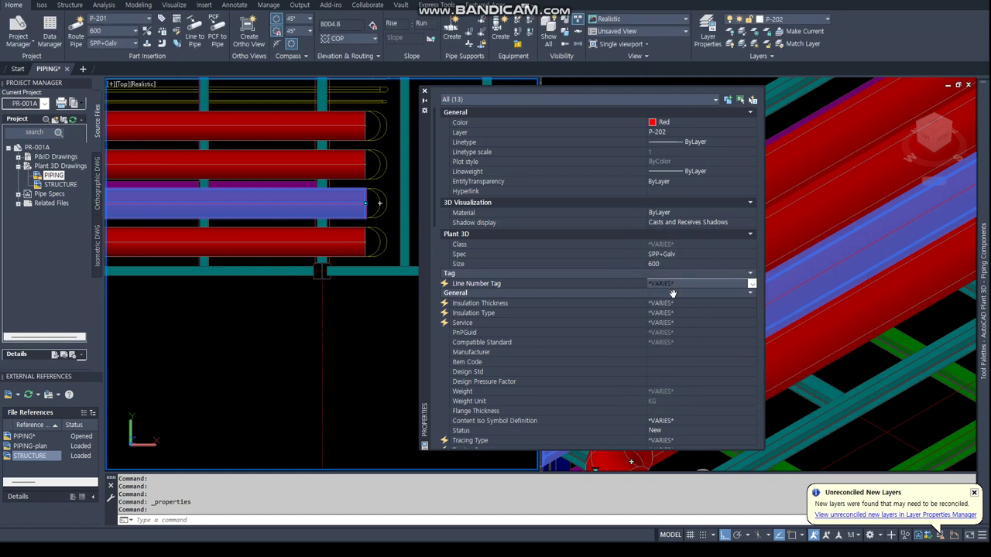
{"action": "left_click", "coordinate": [425, 91]}
{"action": "key", "text": "Escape"}
{"action": "key", "text": "Escape"}
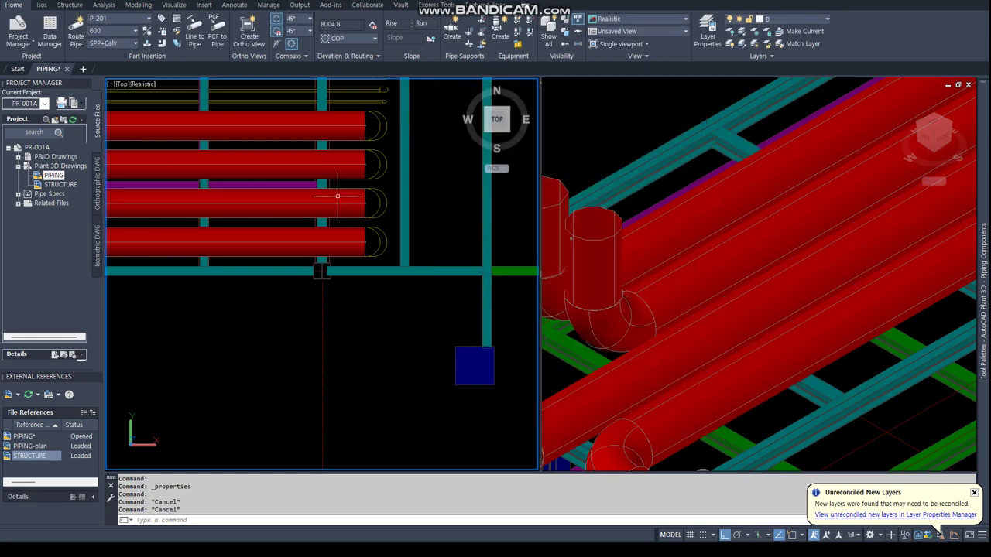
- Retag the next pipe run and its connected parts to line number P-203
{"action": "left_click", "coordinate": [379, 203]}
{"action": "key", "text": "Escape"}
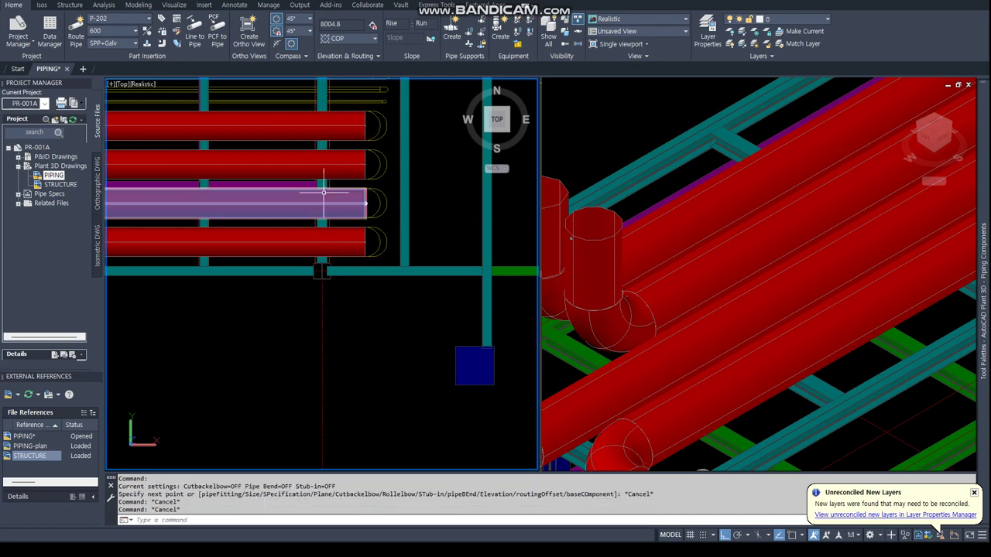
{"action": "right_click", "coordinate": [347, 174]}
{"action": "left_click", "coordinate": [546, 252]}
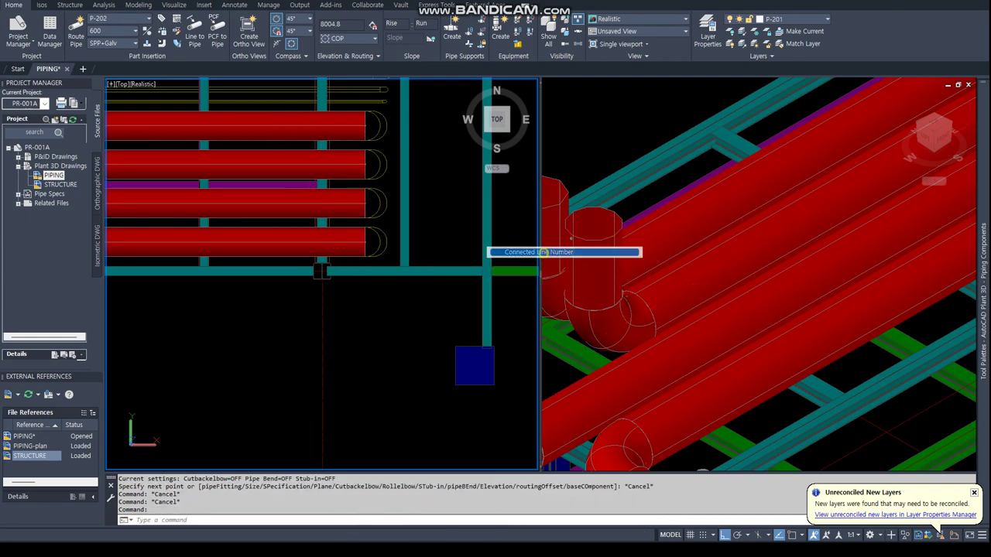
{"action": "right_click", "coordinate": [358, 176]}
{"action": "left_click", "coordinate": [391, 480]}
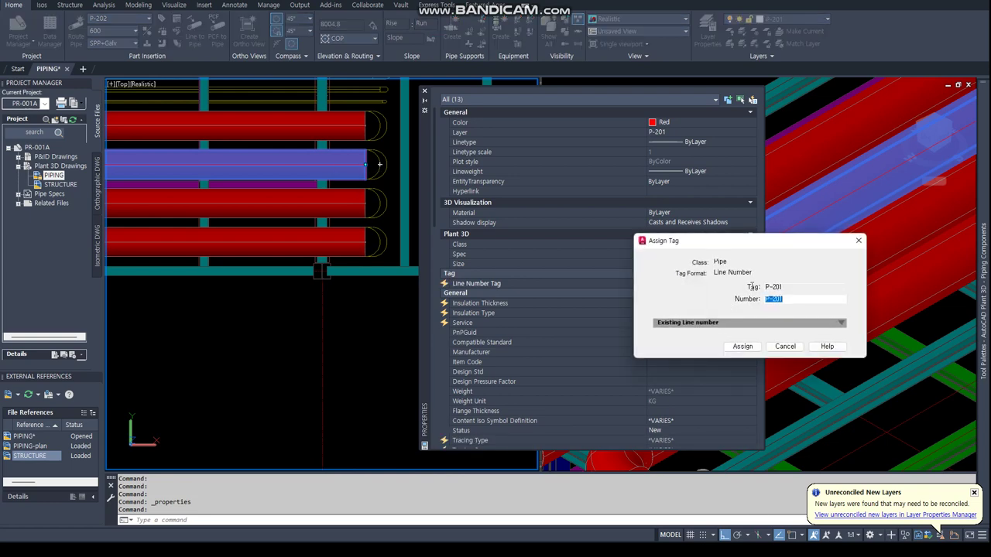
{"action": "key", "text": "Return"}
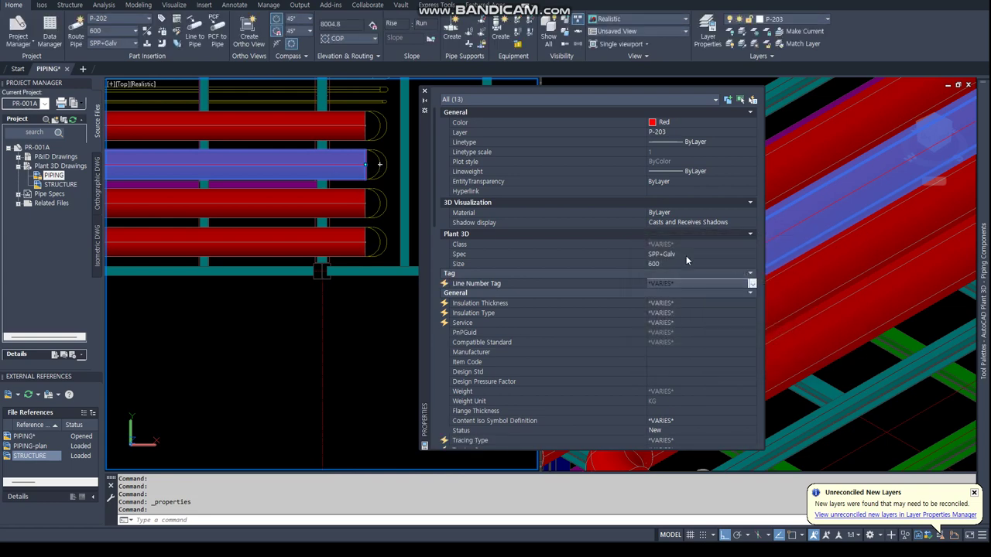
{"action": "key", "text": "Escape"}
{"action": "key", "text": "Escape"}
{"action": "key", "text": "Escape"}
- Retag the top P-201 pipe run to new line number P-204 and close the properties panel
{"action": "left_click", "coordinate": [380, 164]}
{"action": "key", "text": "Escape"}
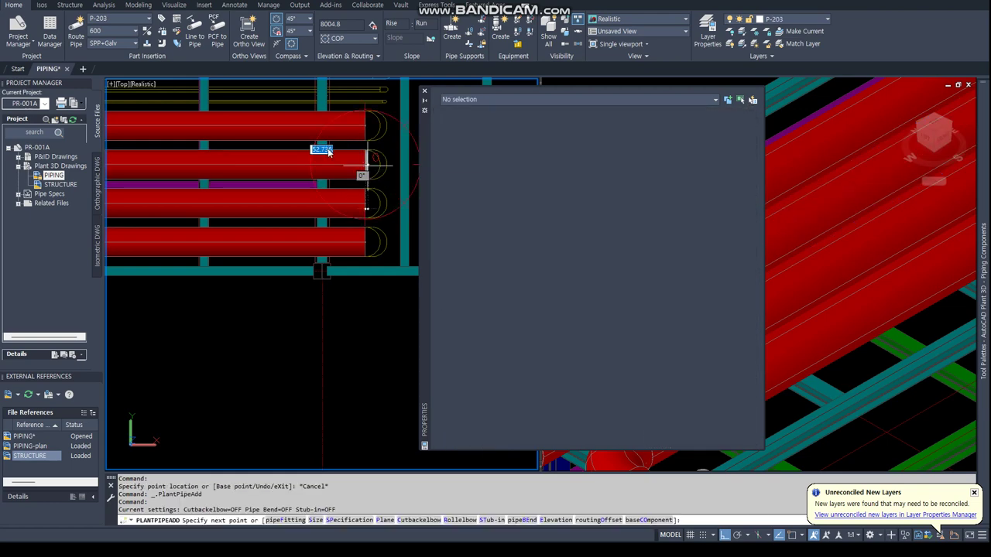
{"action": "left_click", "coordinate": [345, 130]}
{"action": "right_click", "coordinate": [345, 135]}
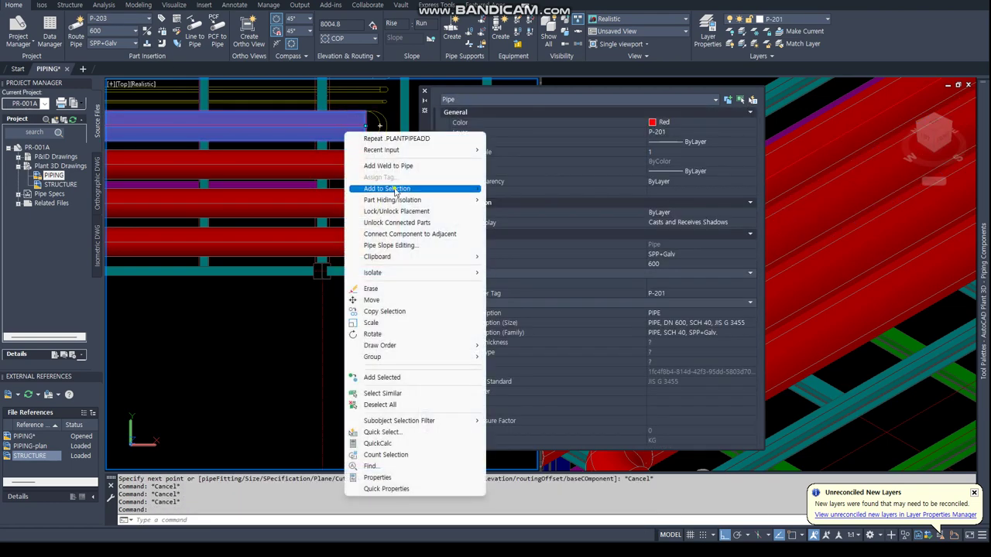
{"action": "left_click", "coordinate": [554, 216]}
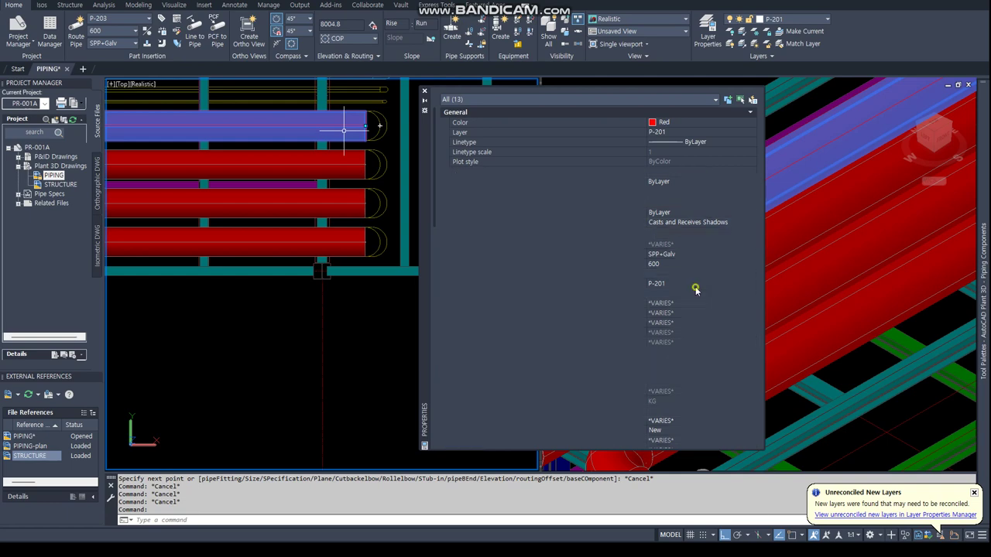
{"action": "left_click", "coordinate": [705, 284]}
{"action": "left_click", "coordinate": [691, 295]}
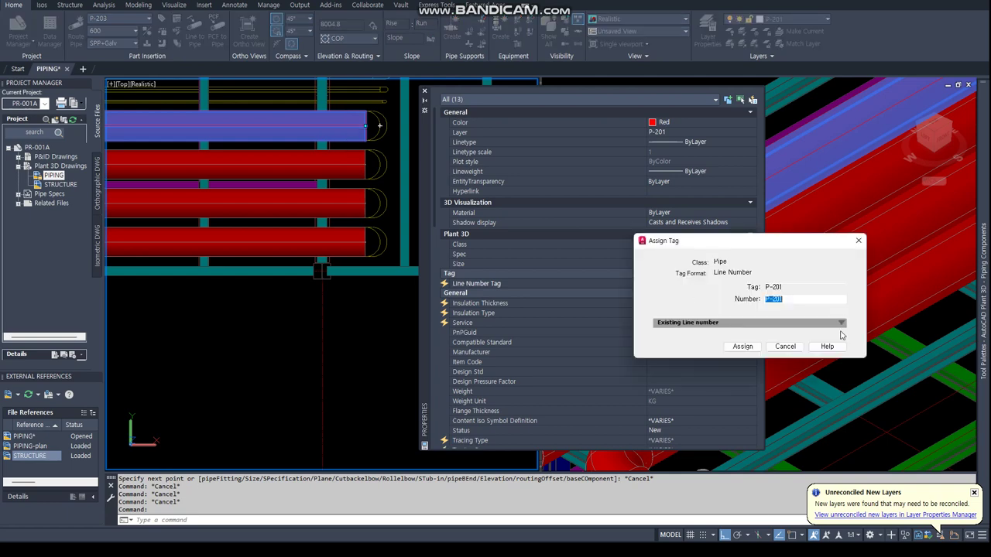
{"action": "key", "text": "Return"}
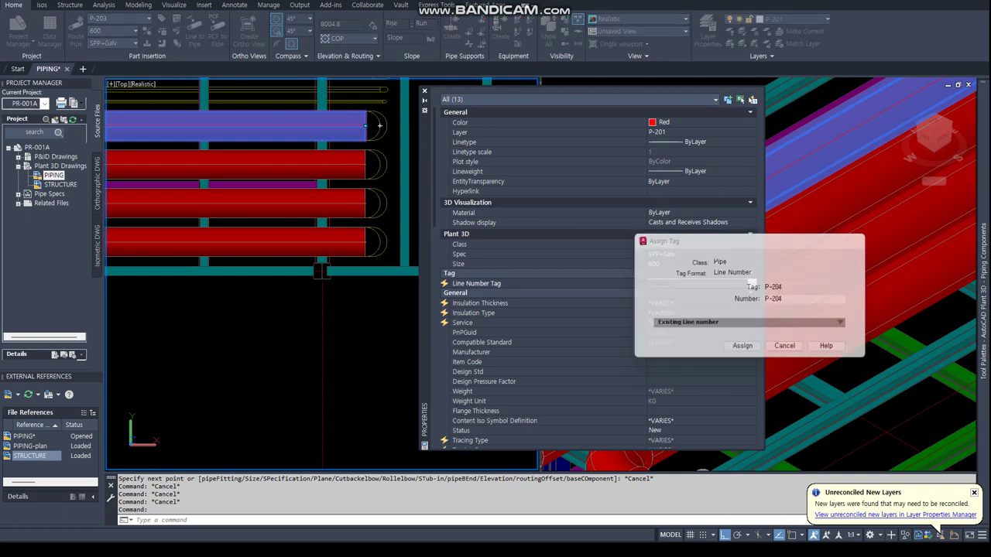
{"action": "left_click", "coordinate": [425, 92]}
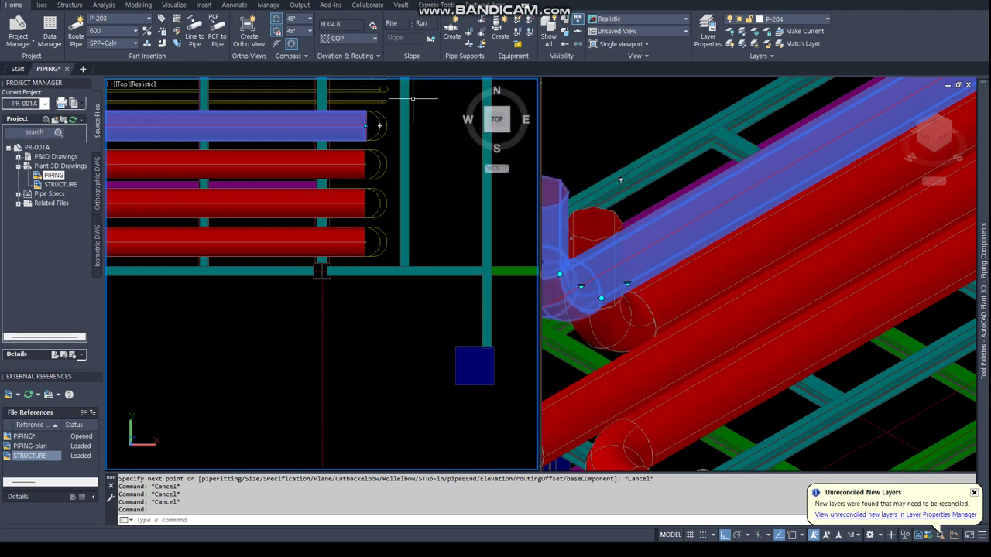
{"action": "left_click", "coordinate": [379, 124]}
- Cancel the previous routing and pan the plan to the rack's left end
{"action": "key", "text": "Escape"}
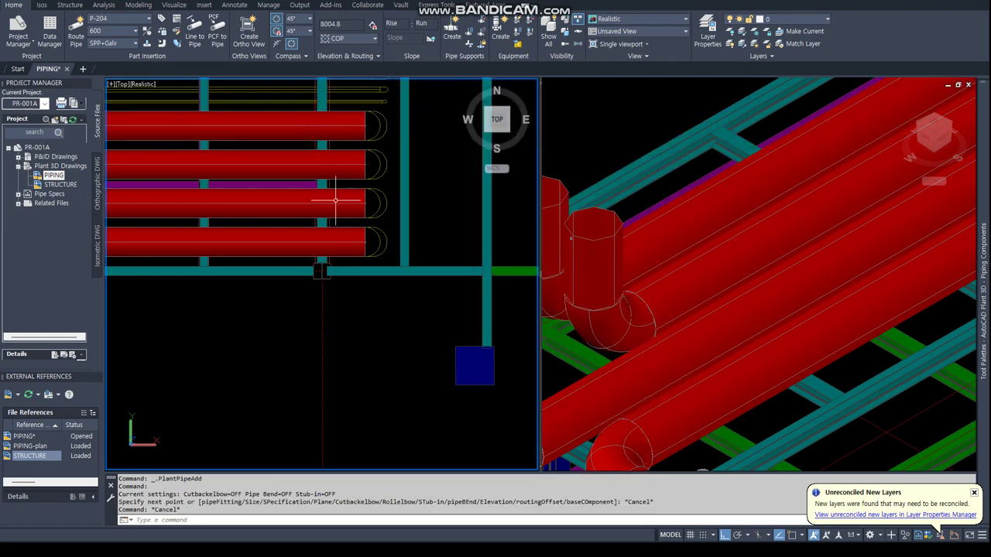
{"action": "scroll", "coordinate": [332, 199], "scroll_direction": "down", "scroll_amount": 5}
{"action": "scroll", "coordinate": [213, 163], "scroll_direction": "up", "scroll_amount": 4}
{"action": "scroll", "coordinate": [213, 163], "scroll_direction": "up", "scroll_amount": 1}
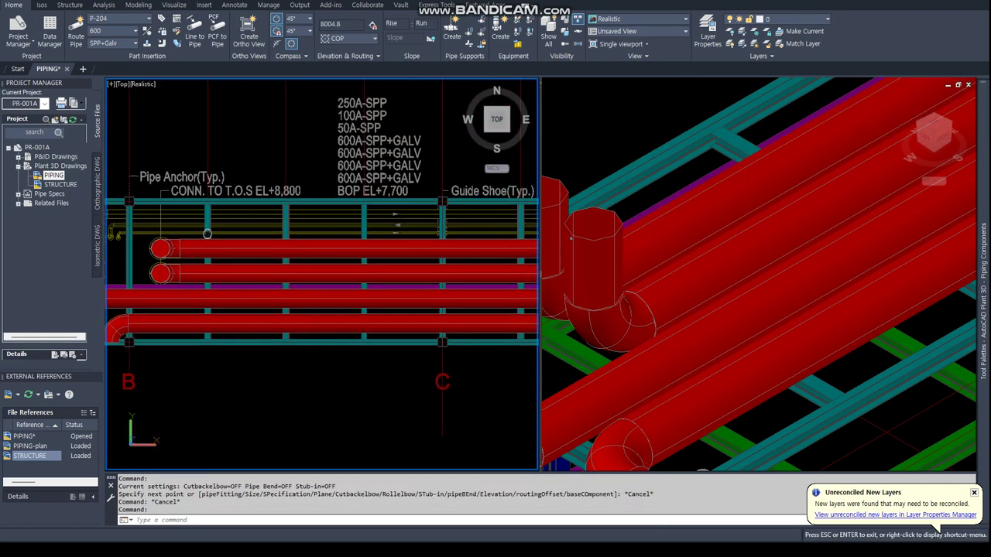
{"action": "scroll", "coordinate": [213, 163], "scroll_direction": "up", "scroll_amount": 1}
{"action": "middle_click_drag", "start_coordinate": [330, 154], "coordinate": [327, 189]}
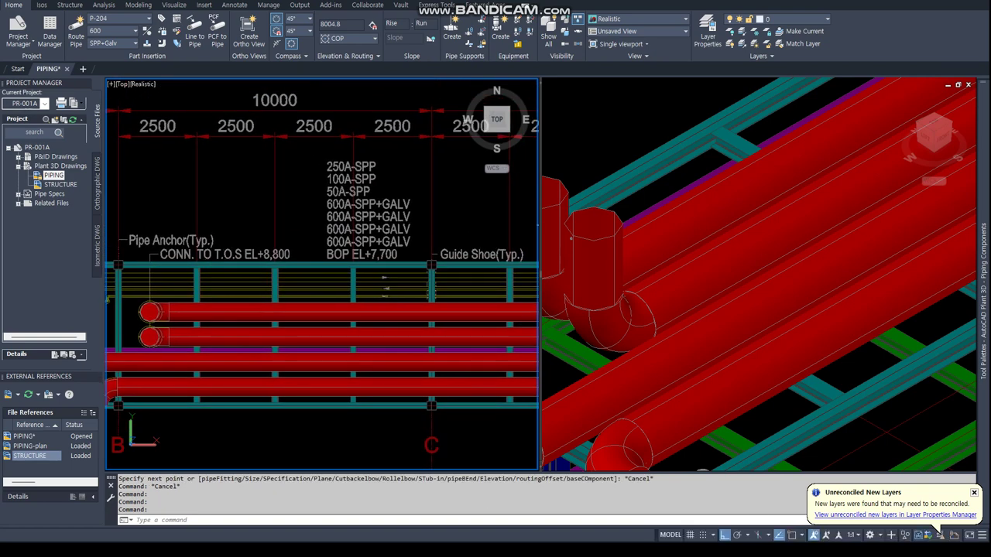
{"action": "middle_click_drag", "start_coordinate": [390, 334], "coordinate": [124, 319]}
{"action": "scroll", "coordinate": [124, 319], "scroll_direction": "up", "scroll_amount": 1}
{"action": "scroll", "coordinate": [232, 263], "scroll_direction": "down", "scroll_amount": 4}
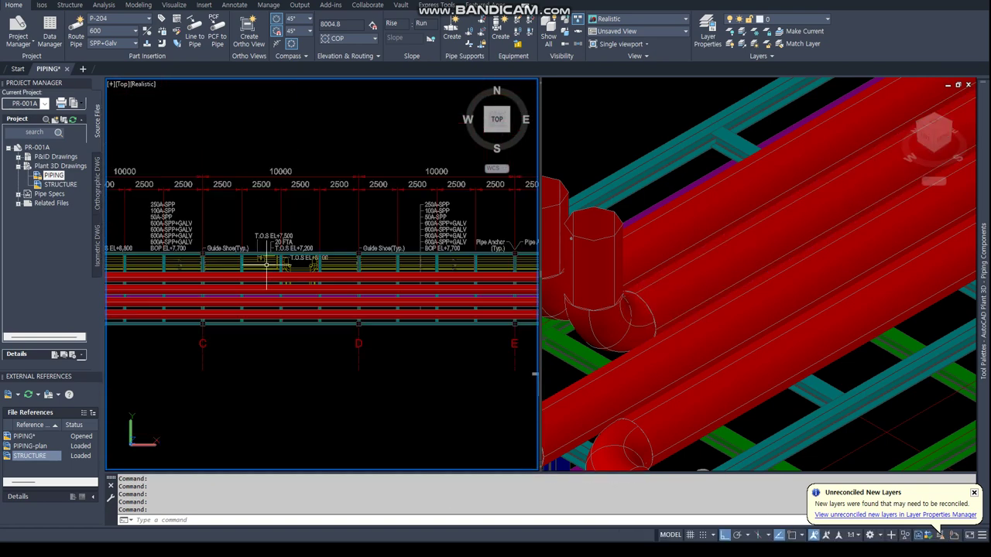
{"action": "middle_click_drag", "start_coordinate": [232, 255], "coordinate": [235, 271]}
{"action": "scroll", "coordinate": [178, 266], "scroll_direction": "up", "scroll_amount": 5}
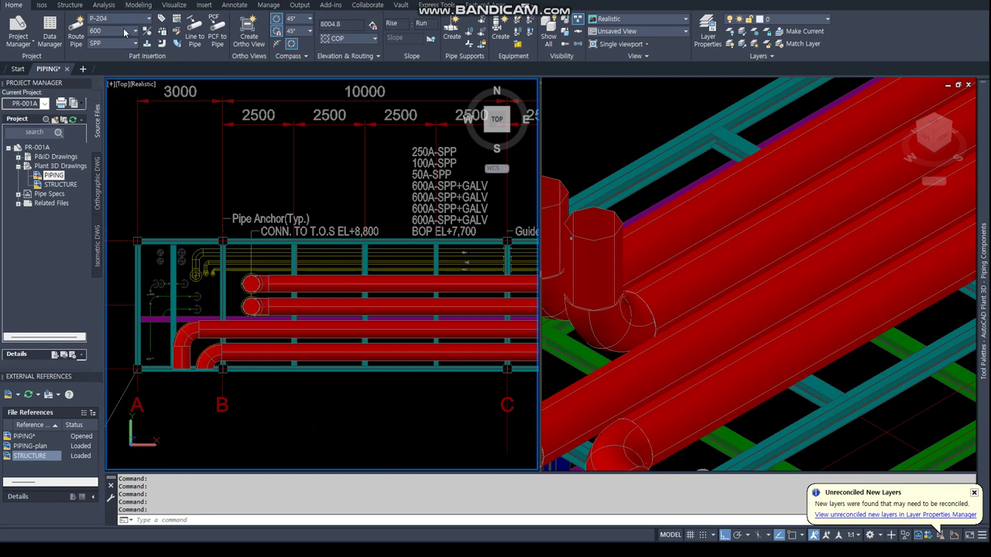
- Set the pipe size to 50 and create new line number P-205
{"action": "left_click", "coordinate": [124, 31]}
{"action": "left_click", "coordinate": [126, 24]}
{"action": "left_click", "coordinate": [124, 20]}
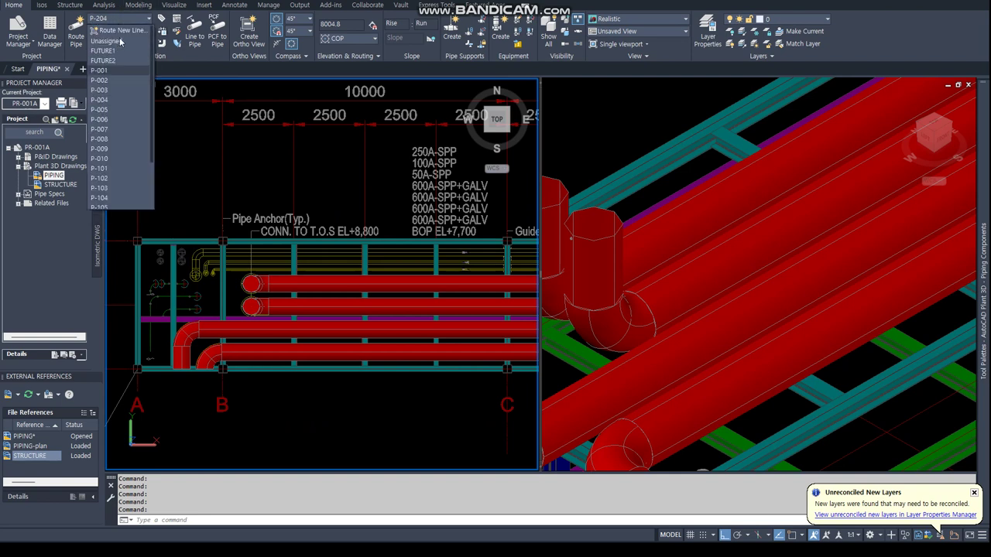
{"action": "left_click", "coordinate": [123, 29]}
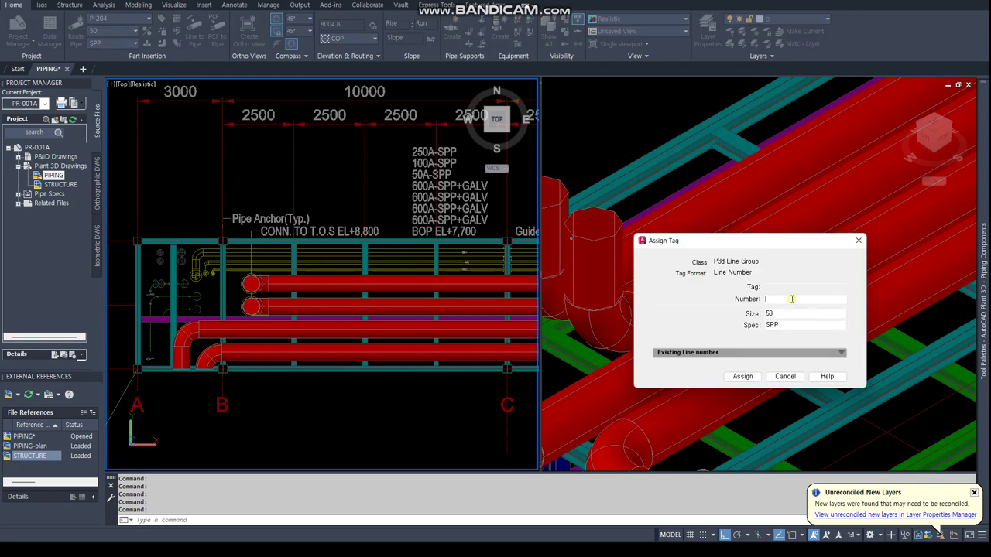
{"action": "type", "text": "P-205"}
{"action": "key", "text": "Return"}
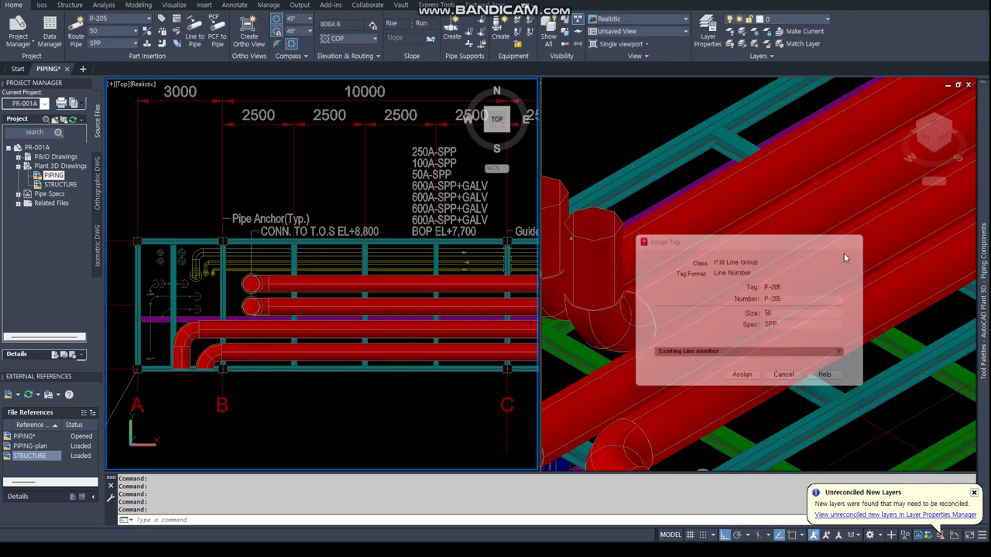
- Start the 50 pipe at the small pipe's centre with a perpendicular next segment
{"action": "left_click", "coordinate": [75, 26]}
{"action": "scroll", "coordinate": [186, 263], "scroll_direction": "up", "scroll_amount": 5}
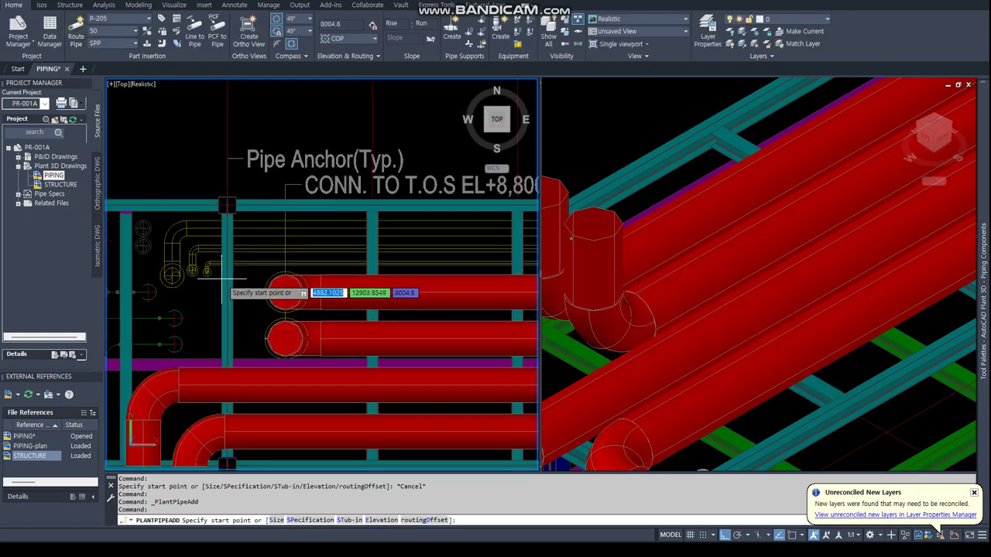
{"action": "type", "text": "cen"}
{"action": "key", "text": "Return"}
{"action": "scroll", "coordinate": [183, 262], "scroll_direction": "up", "scroll_amount": 6}
{"action": "left_click", "coordinate": [177, 248]}
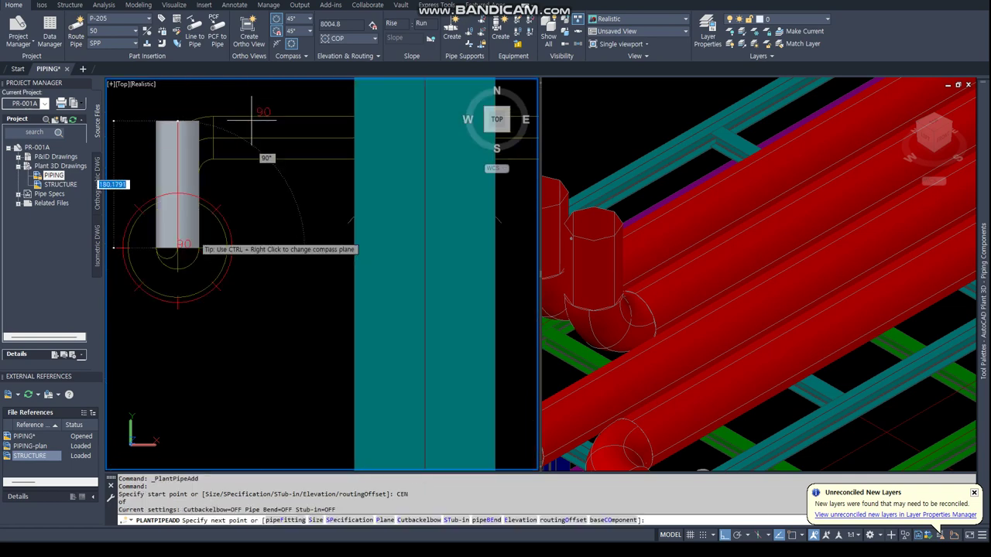
{"action": "type", "text": "per"}
{"action": "key", "text": "Return"}
{"action": "scroll", "coordinate": [243, 141], "scroll_direction": "down", "scroll_amount": 8}
{"action": "scroll", "coordinate": [305, 210], "scroll_direction": "up", "scroll_amount": 3}
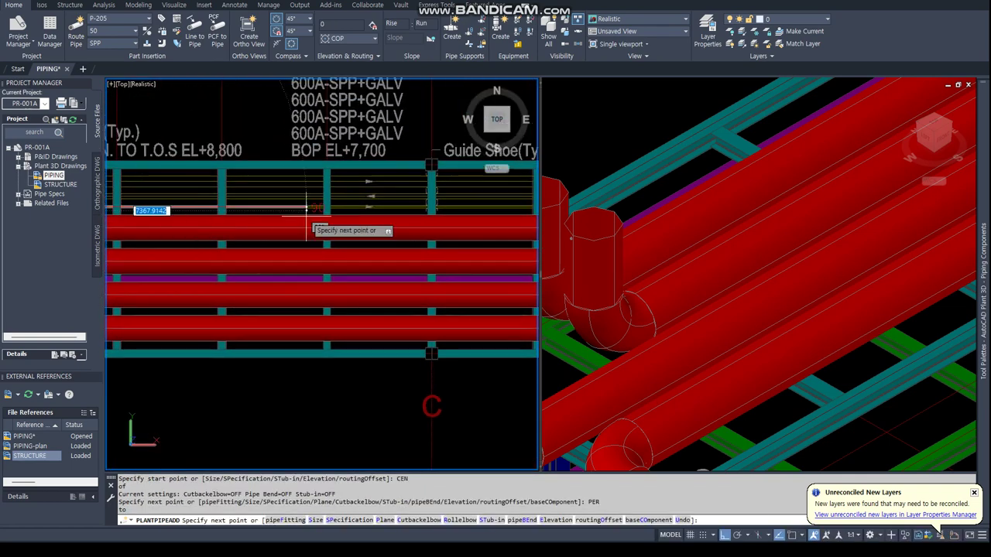
{"action": "scroll", "coordinate": [405, 244], "scroll_direction": "up", "scroll_amount": 3}
- End the P-205 pipe at the target pipe's centre and finish routing
{"action": "mouse_move", "coordinate": [406, 244]}
{"action": "middle_mouse_down"}
{"action": "mouse_move", "coordinate": [116, 237]}
{"action": "mouse_move", "coordinate": [352, 244]}
{"action": "middle_mouse_up"}
{"action": "scroll", "coordinate": [331, 246], "scroll_direction": "up", "scroll_amount": 5}
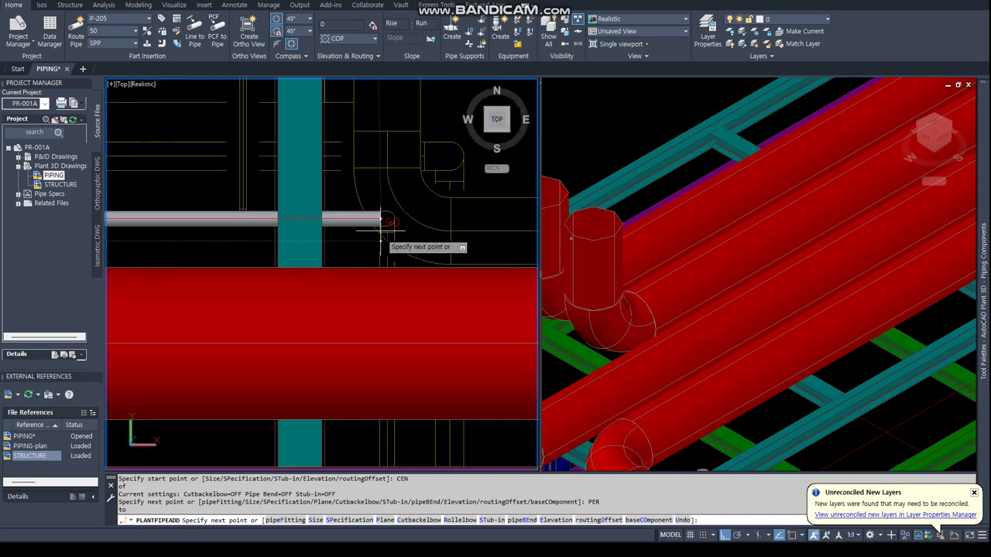
{"action": "type", "text": "CEN"}
{"action": "key", "text": "Return"}
{"action": "left_click", "coordinate": [391, 226]}
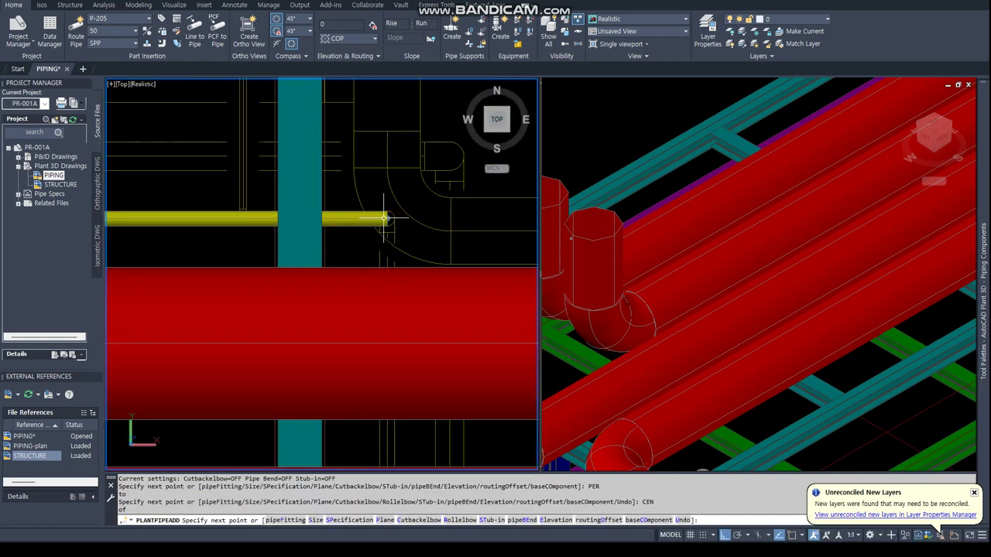
{"action": "key", "text": "Escape"}
{"action": "scroll", "coordinate": [383, 218], "scroll_direction": "down", "scroll_amount": 5}
{"action": "scroll", "coordinate": [402, 248], "scroll_direction": "down", "scroll_amount": 3}
{"action": "scroll", "coordinate": [418, 275], "scroll_direction": "up", "scroll_amount": 3}
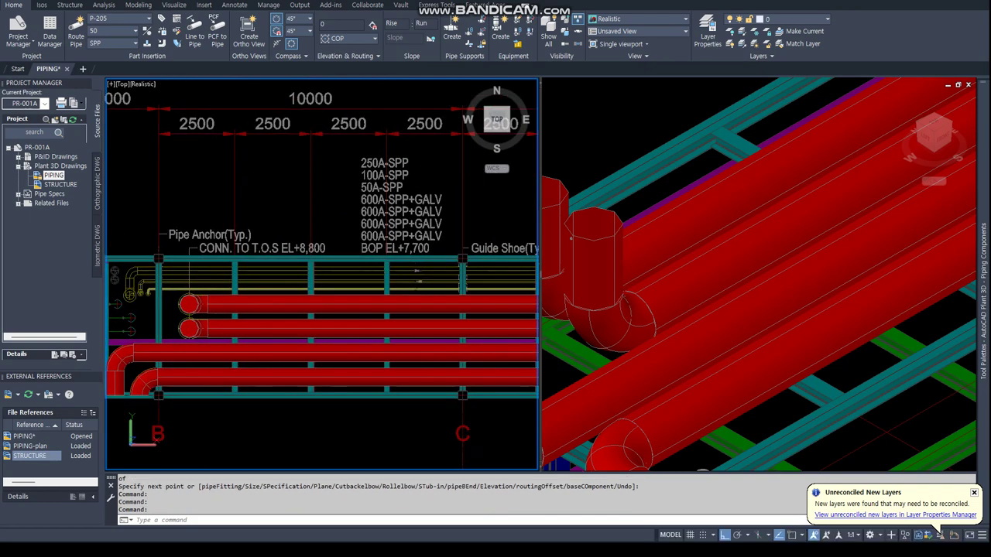
- Set the pipe size to 100 and create new line number P-206
{"action": "left_click", "coordinate": [103, 31]}
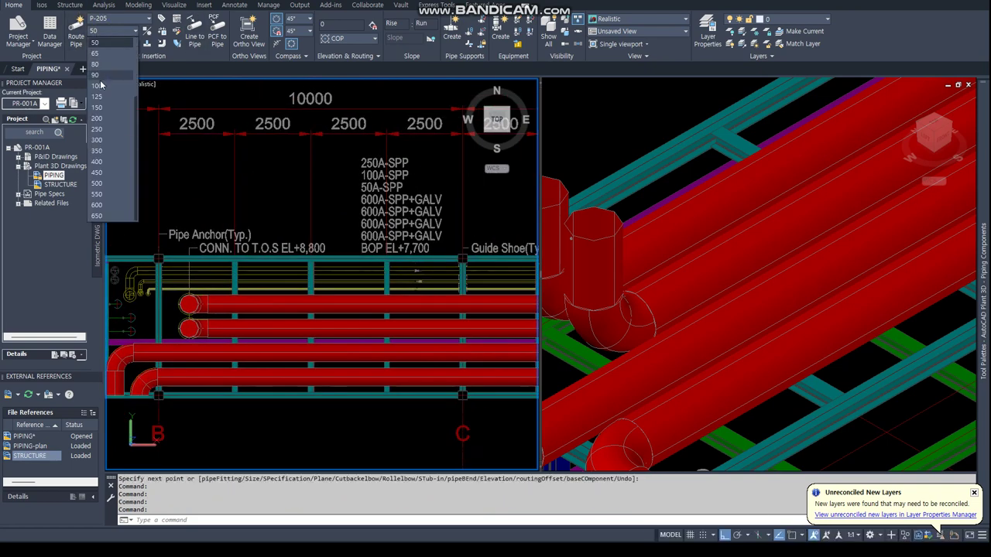
{"action": "left_click", "coordinate": [100, 85]}
{"action": "left_click", "coordinate": [132, 17]}
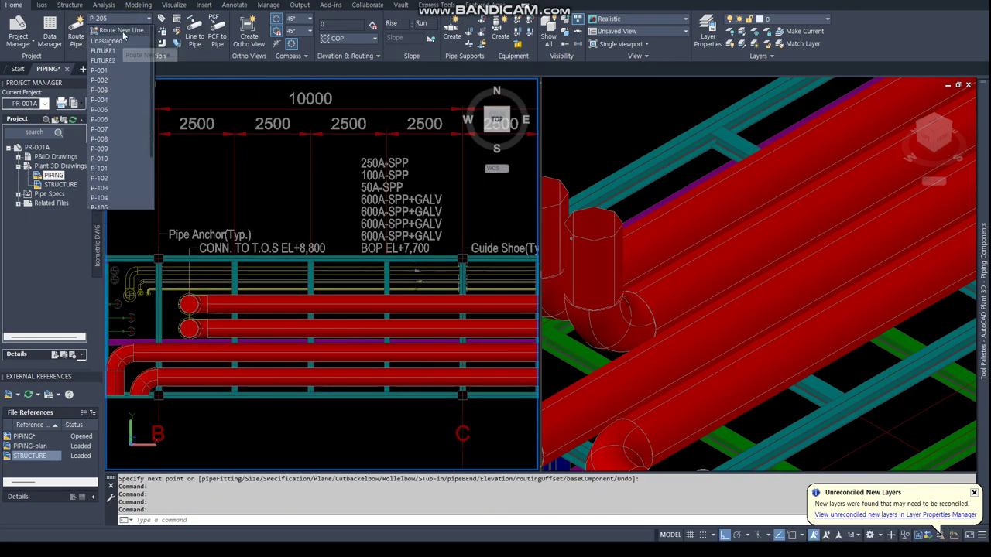
{"action": "left_click", "coordinate": [116, 48]}
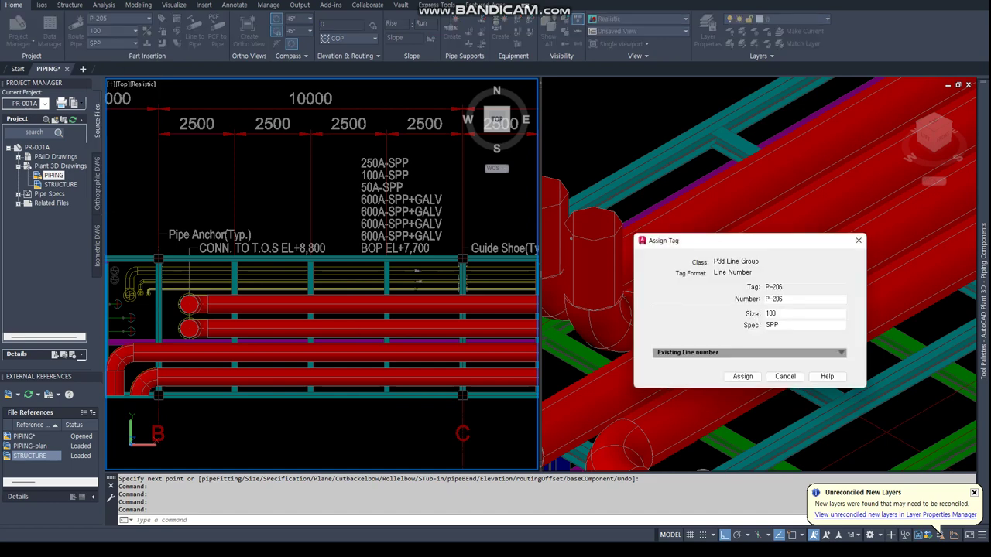
{"action": "key", "text": "Return"}
- Start the 100 pipe at the pipe end's centre, heading perpendicular
{"action": "scroll", "coordinate": [155, 304], "scroll_direction": "up", "scroll_amount": 5}
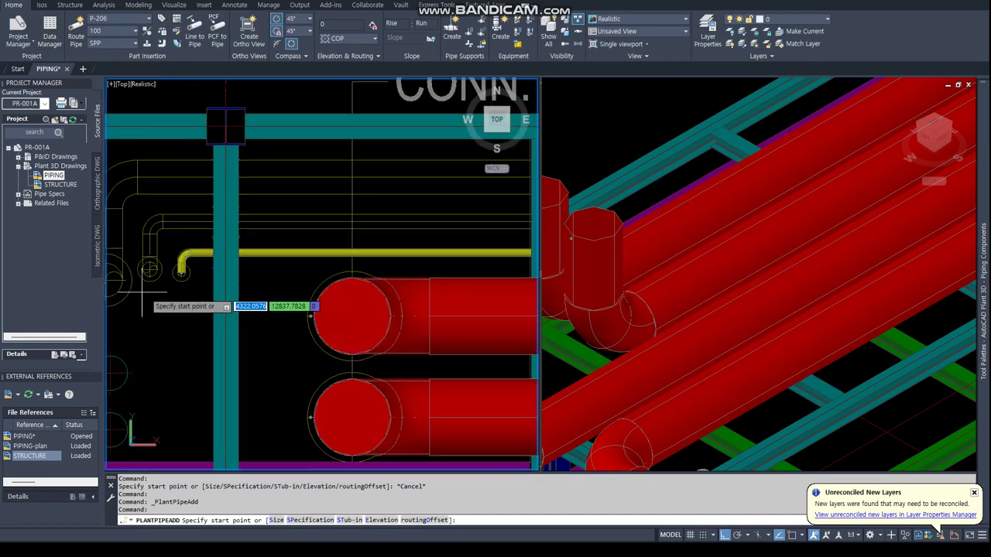
{"action": "type", "text": "CEN"}
{"action": "key", "text": "Return"}
{"action": "left_click", "coordinate": [195, 267]}
{"action": "type", "text": "R"}
{"action": "key", "text": "Return"}
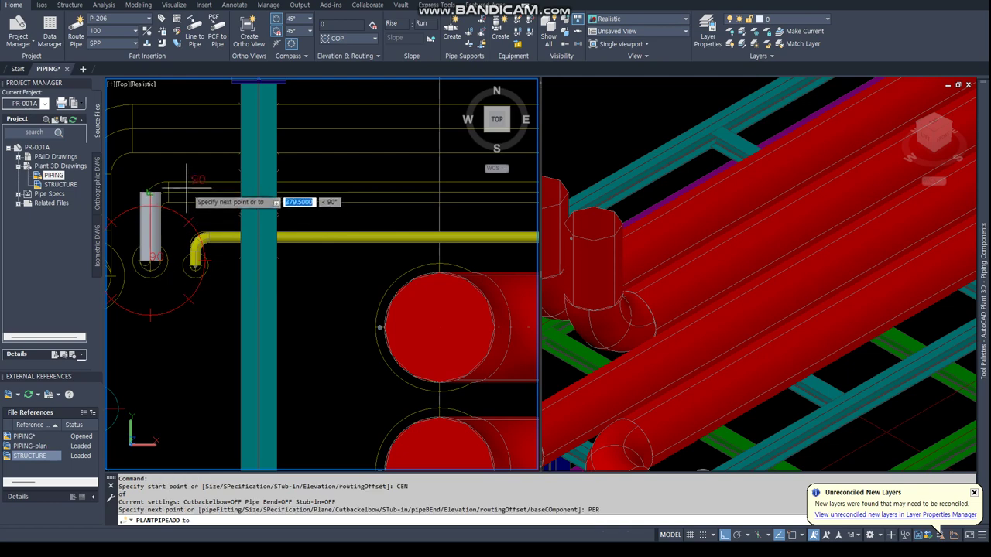
- End the P-206 pipe at the target pipe's centre and finish routing
{"action": "scroll", "coordinate": [186, 232], "scroll_direction": "down", "scroll_amount": 5}
{"action": "scroll", "coordinate": [209, 232], "scroll_direction": "up", "scroll_amount": 3}
{"action": "scroll", "coordinate": [232, 236], "scroll_direction": "up", "scroll_amount": 3}
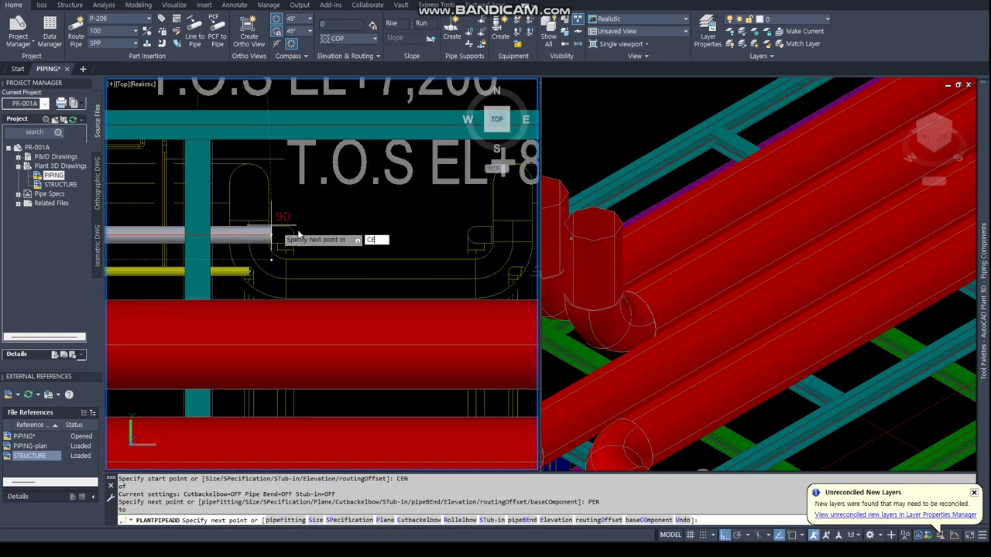
{"action": "type", "text": "CEN"}
{"action": "key", "text": "Return"}
{"action": "left_click", "coordinate": [287, 229]}
{"action": "scroll", "coordinate": [286, 229], "scroll_direction": "down", "scroll_amount": 5}
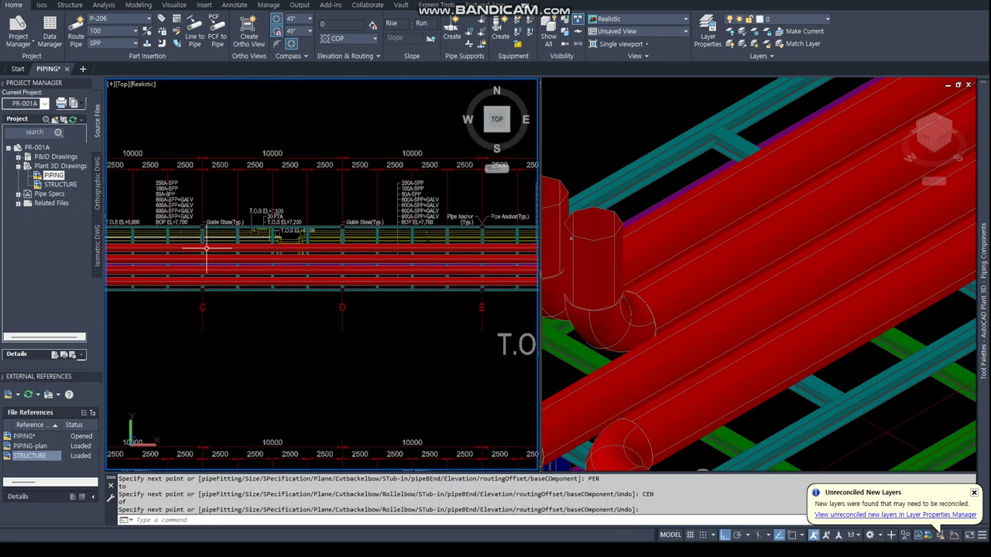
{"action": "key", "text": "Escape"}
{"action": "key", "text": "Escape"}
{"action": "scroll", "coordinate": [194, 325], "scroll_direction": "up", "scroll_amount": 2}
{"action": "scroll", "coordinate": [171, 356], "scroll_direction": "up", "scroll_amount": 2}
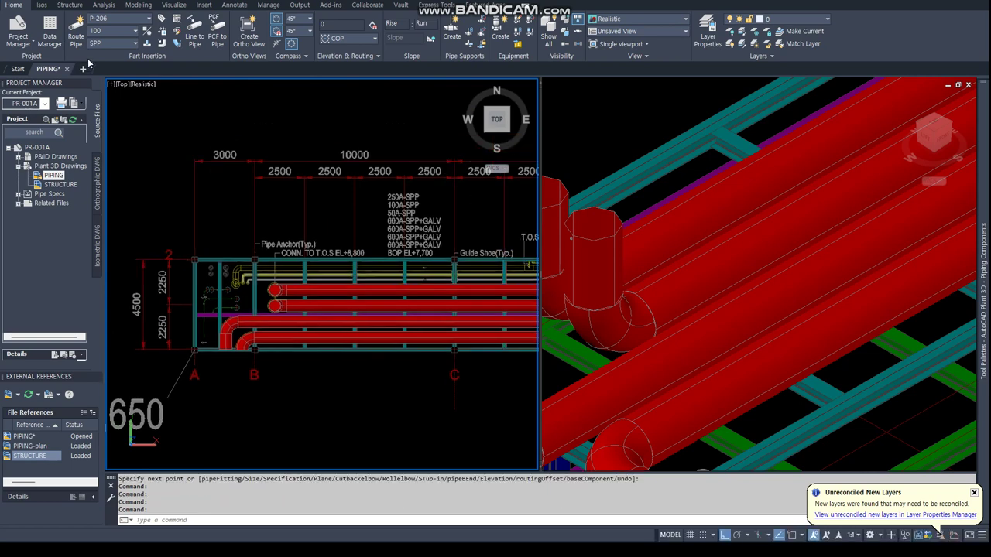
- Set the pipe size to 250 and create new line number P-207
{"action": "left_click", "coordinate": [117, 33]}
{"action": "left_click", "coordinate": [103, 130]}
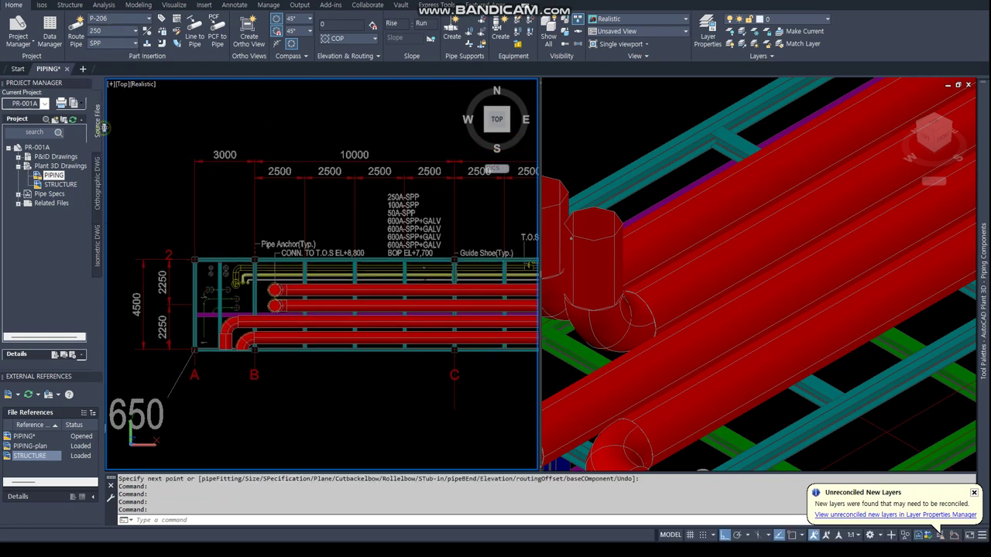
{"action": "left_click", "coordinate": [128, 19]}
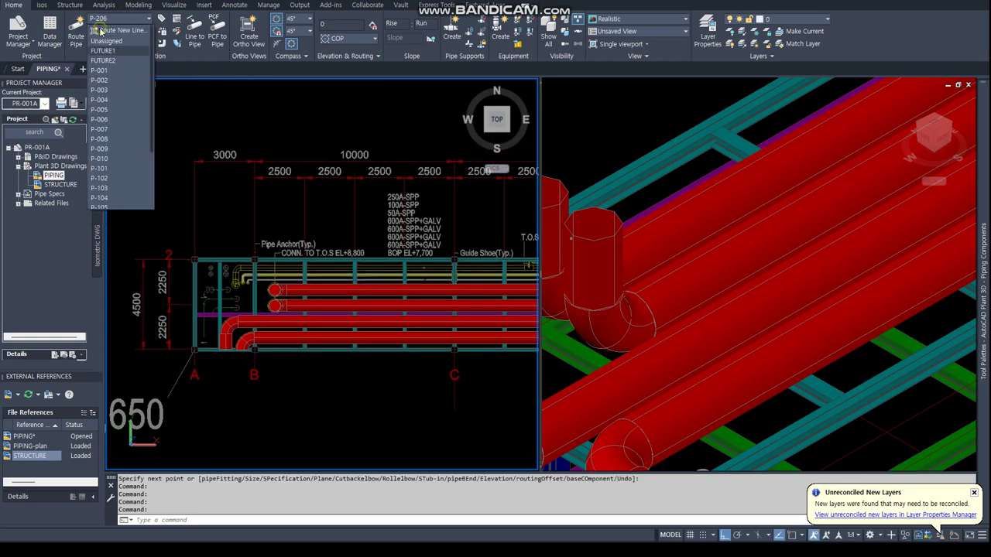
{"action": "left_click", "coordinate": [100, 29]}
{"action": "key", "text": "Return"}
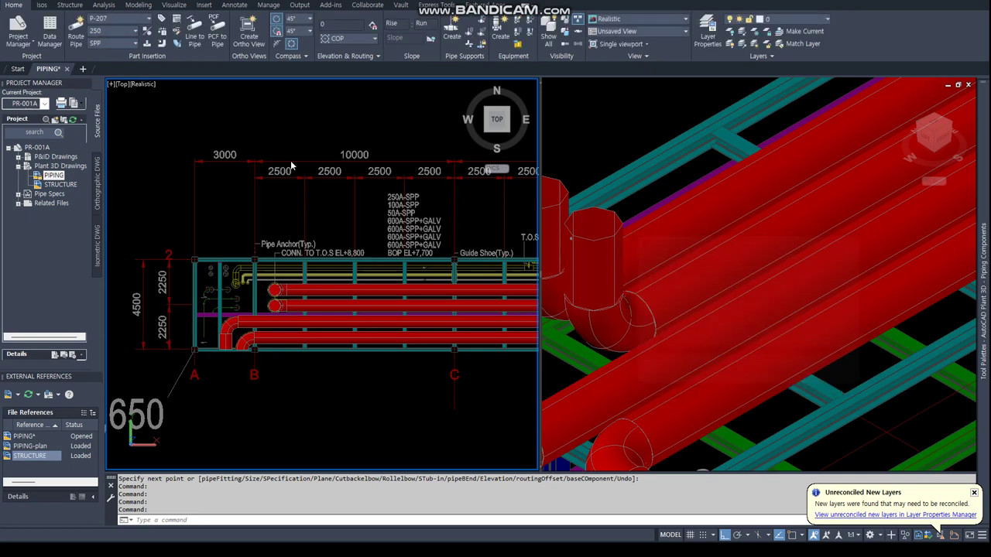
- Route the 250 pipe from the pipe end's centre to a snapped centre point
{"action": "scroll", "coordinate": [255, 291], "scroll_direction": "up", "scroll_amount": 5}
{"action": "type", "text": "N"}
{"action": "key", "text": "Return"}
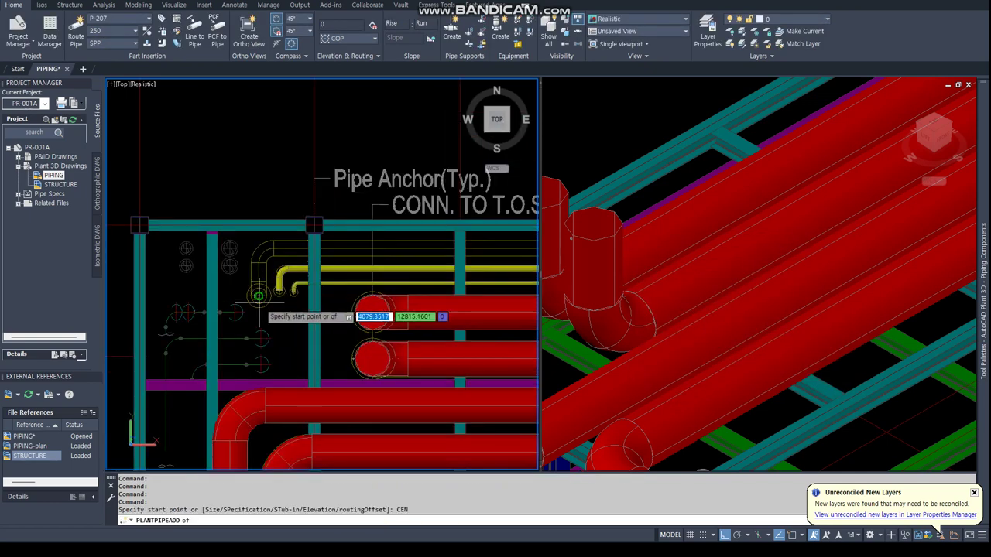
{"action": "left_click", "coordinate": [258, 290]}
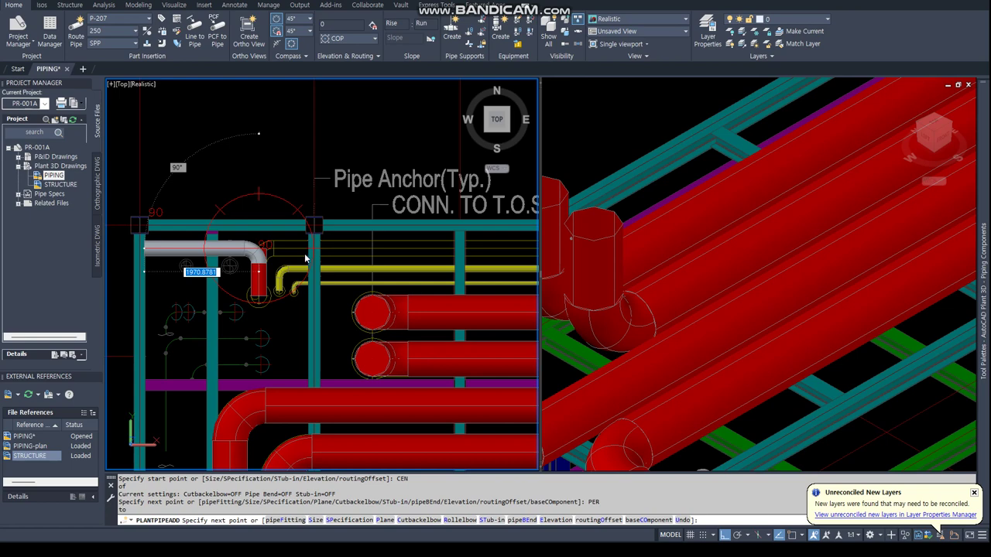
{"action": "scroll", "coordinate": [325, 256], "scroll_direction": "down", "scroll_amount": 3}
{"action": "scroll", "coordinate": [417, 271], "scroll_direction": "up", "scroll_amount": 3}
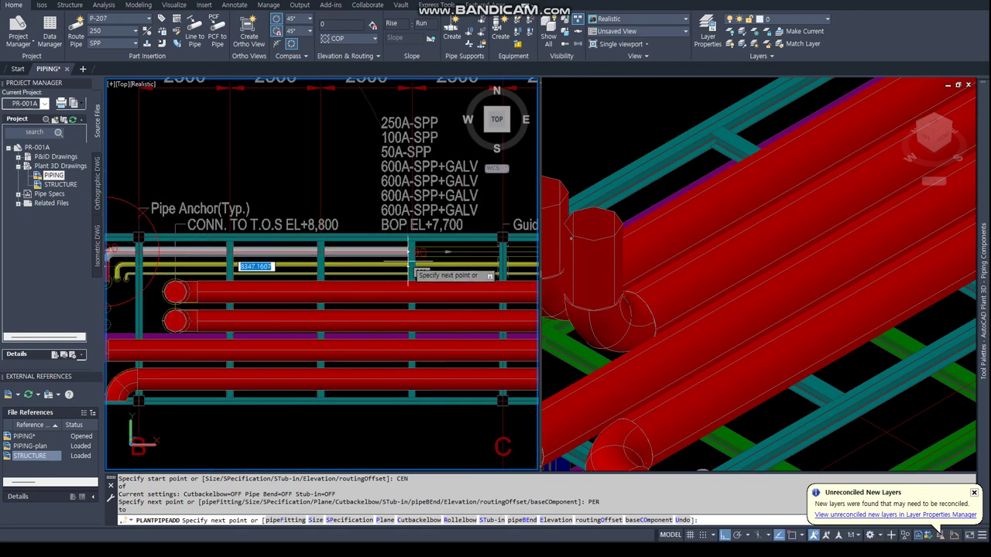
{"action": "scroll", "coordinate": [430, 251], "scroll_direction": "up", "scroll_amount": 2}
{"action": "type", "text": "cen"}
{"action": "key", "text": "Return"}
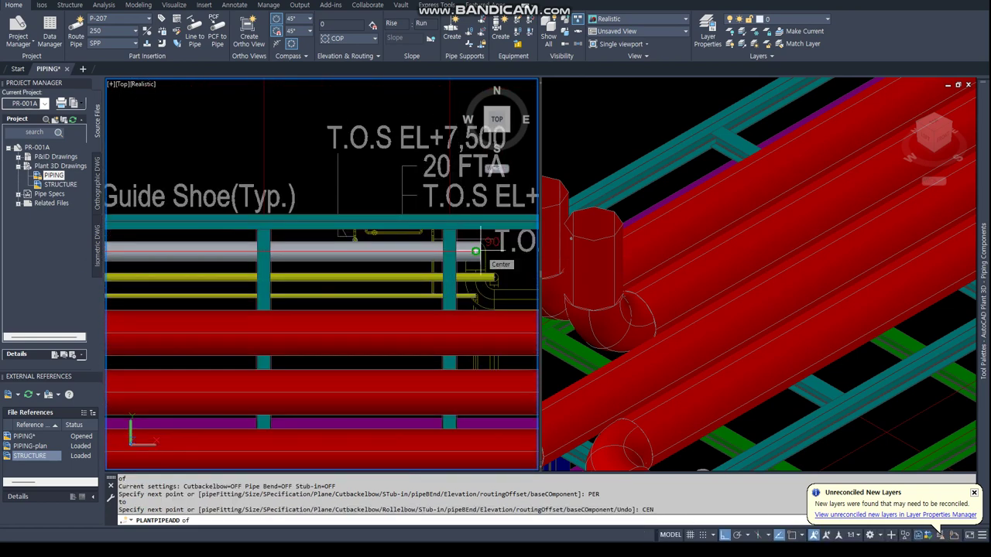
{"action": "left_click", "coordinate": [475, 251]}
- Make the 3D viewport current, zoom to the pipe end, and list the available fittings
{"action": "left_click", "coordinate": [664, 166]}
{"action": "scroll", "coordinate": [719, 163], "scroll_direction": "down", "scroll_amount": 5}
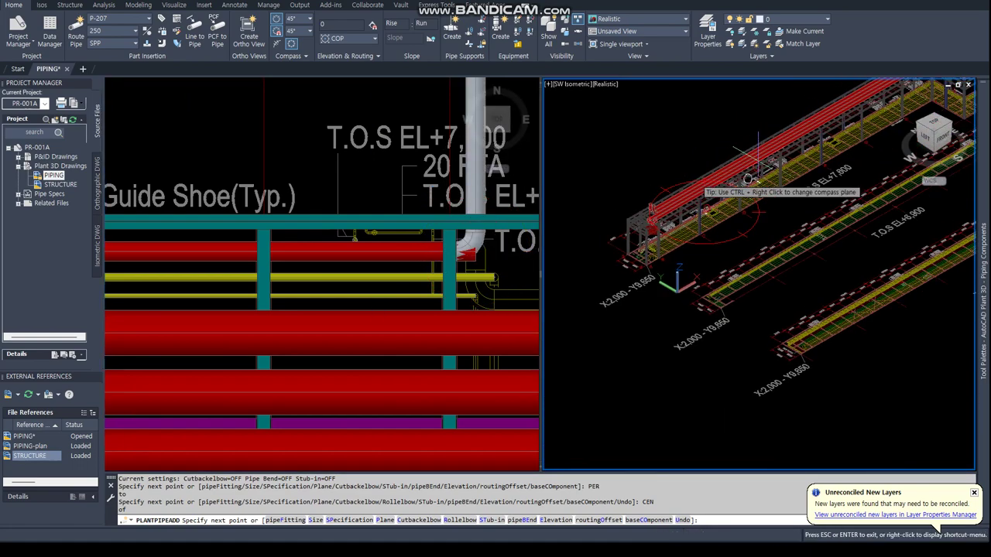
{"action": "scroll", "coordinate": [758, 159], "scroll_direction": "down", "scroll_amount": 2}
{"action": "scroll", "coordinate": [608, 310], "scroll_direction": "up", "scroll_amount": 3}
{"action": "scroll", "coordinate": [612, 318], "scroll_direction": "up", "scroll_amount": 3}
{"action": "scroll", "coordinate": [619, 333], "scroll_direction": "up", "scroll_amount": 3}
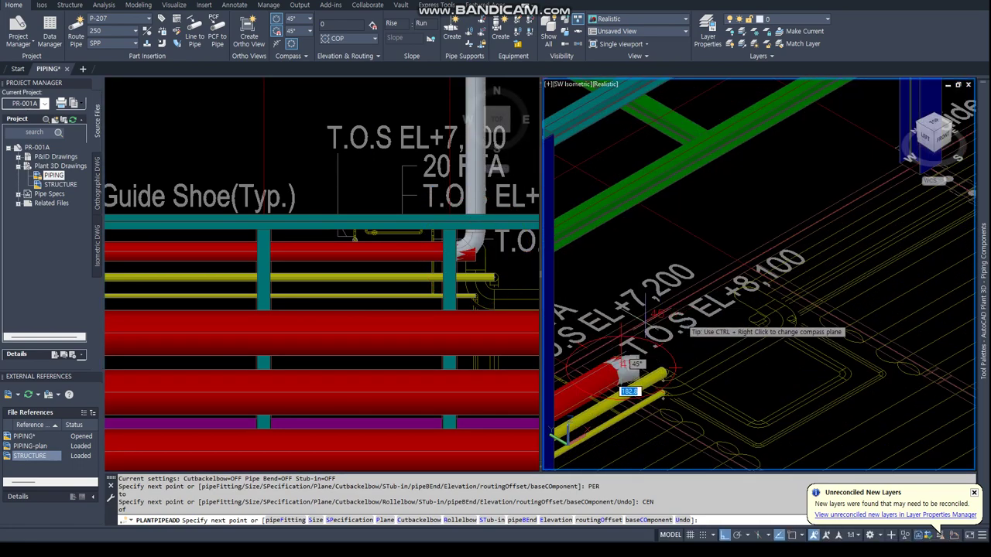
{"action": "type", "text": "f"}
{"action": "key", "text": "Return"}
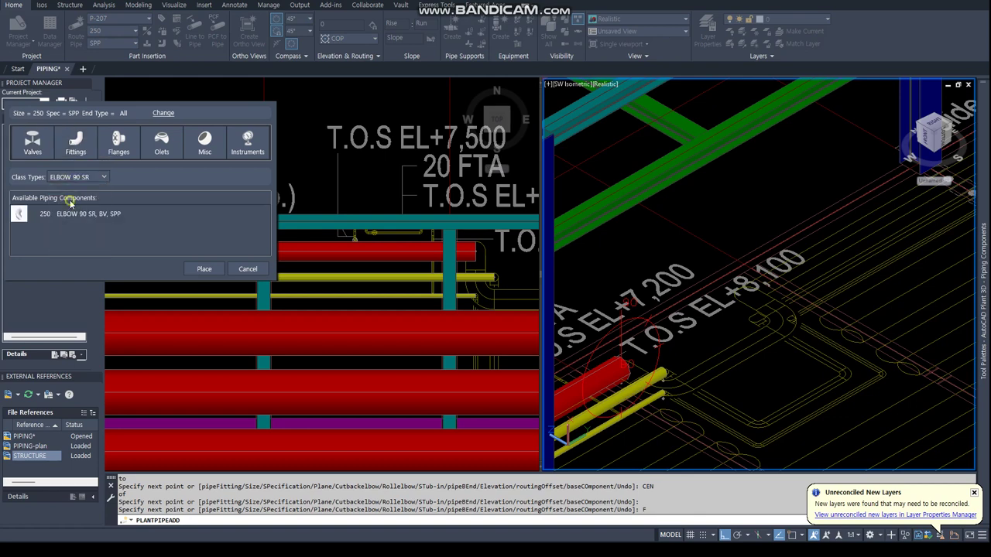
- Place a 250 ELBOW 90 SR at the pipe end with 90° rotation
{"action": "left_click", "coordinate": [79, 213]}
{"action": "left_click", "coordinate": [204, 268]}
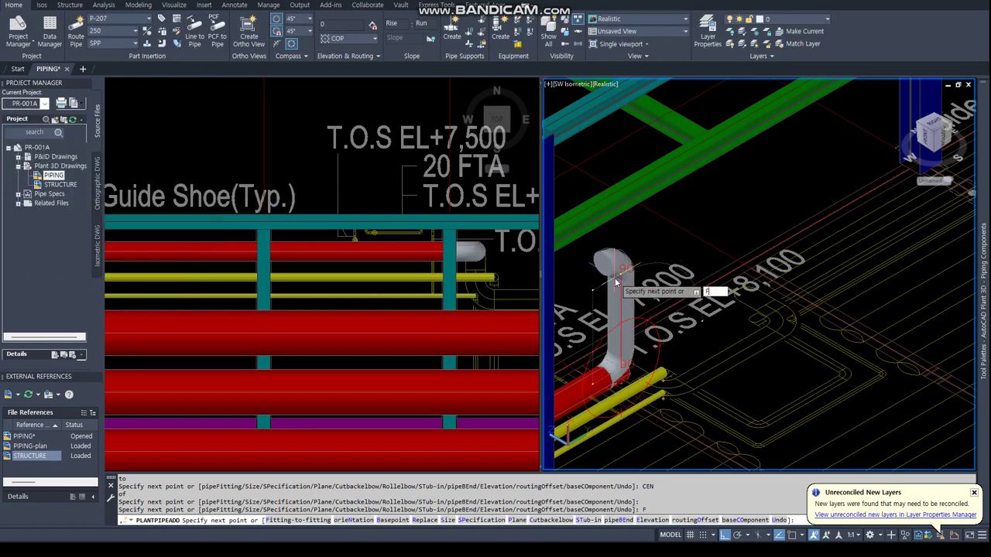
{"action": "left_click", "coordinate": [621, 302]}
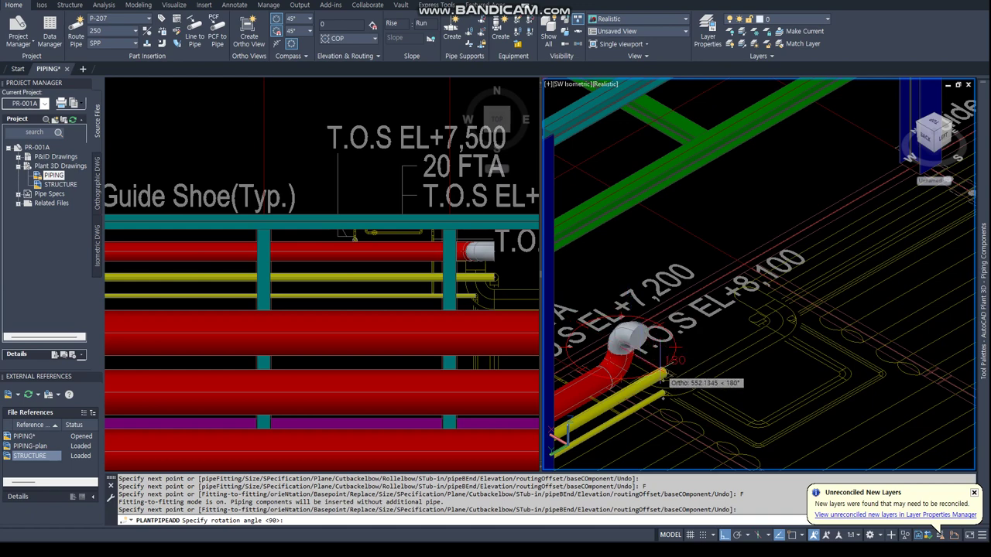
{"action": "key", "text": "Return"}
- Start a new pipe run from the elbow using a perpendicular snap
{"action": "scroll", "coordinate": [464, 263], "scroll_direction": "up", "scroll_amount": 3}
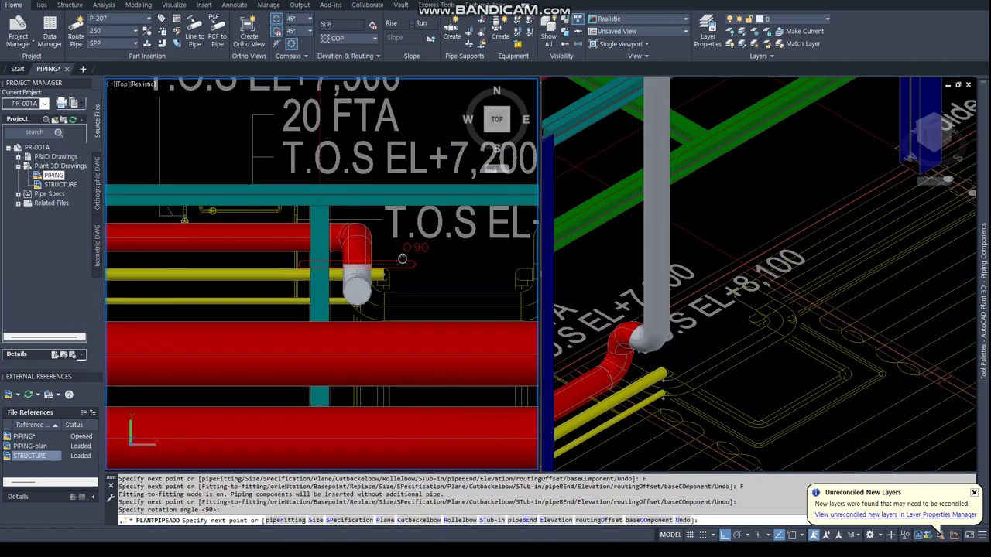
{"action": "middle_click_drag", "start_coordinate": [425, 283], "coordinate": [377, 285]}
{"action": "left_click", "coordinate": [377, 285]}
{"action": "left_click", "coordinate": [375, 284]}
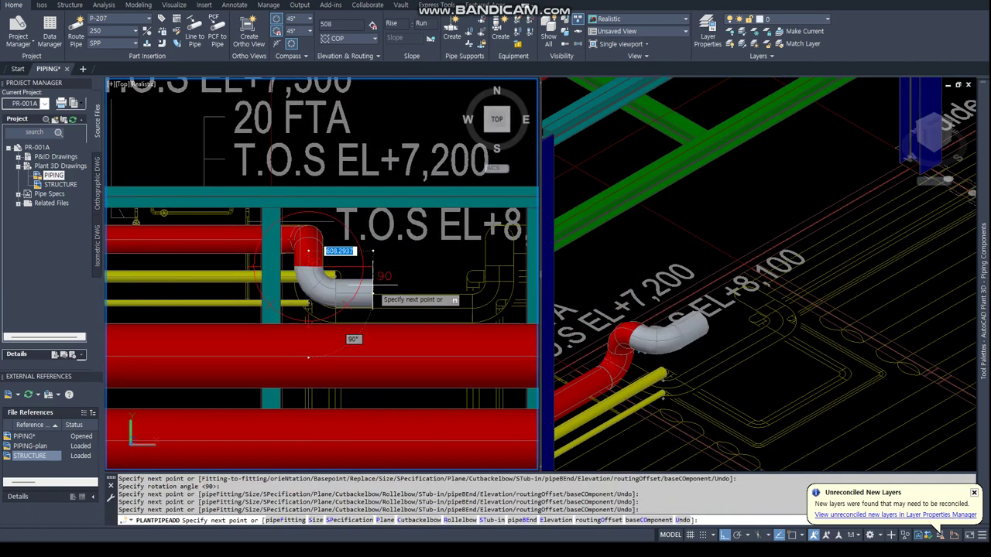
{"action": "type", "text": "PER"}
{"action": "key", "text": "Return"}
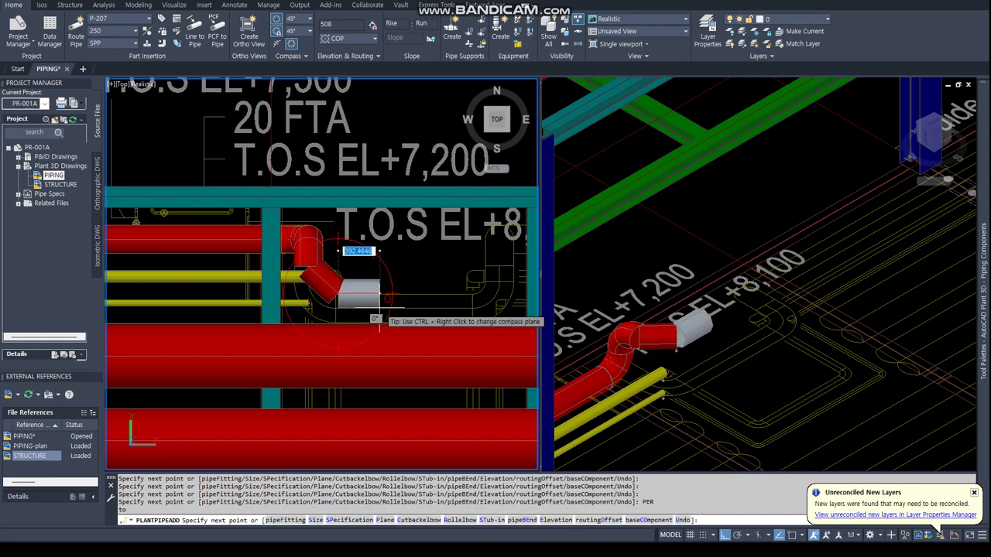
{"action": "type", "text": "U"}
{"action": "key", "text": "Return"}
{"action": "scroll", "coordinate": [320, 309], "scroll_direction": "up", "scroll_amount": 2}
{"action": "type", "text": "PER"}
{"action": "key", "text": "Return"}
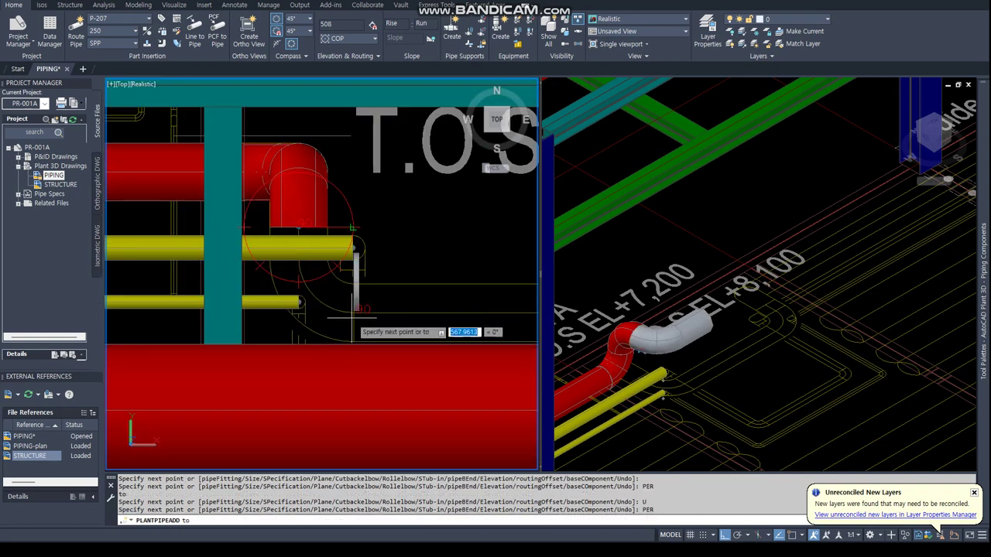
- End the run at the perpendicular point on the target pipe
{"action": "scroll", "coordinate": [358, 308], "scroll_direction": "down", "scroll_amount": 2}
{"action": "middle_click_drag", "start_coordinate": [465, 309], "coordinate": [350, 308]}
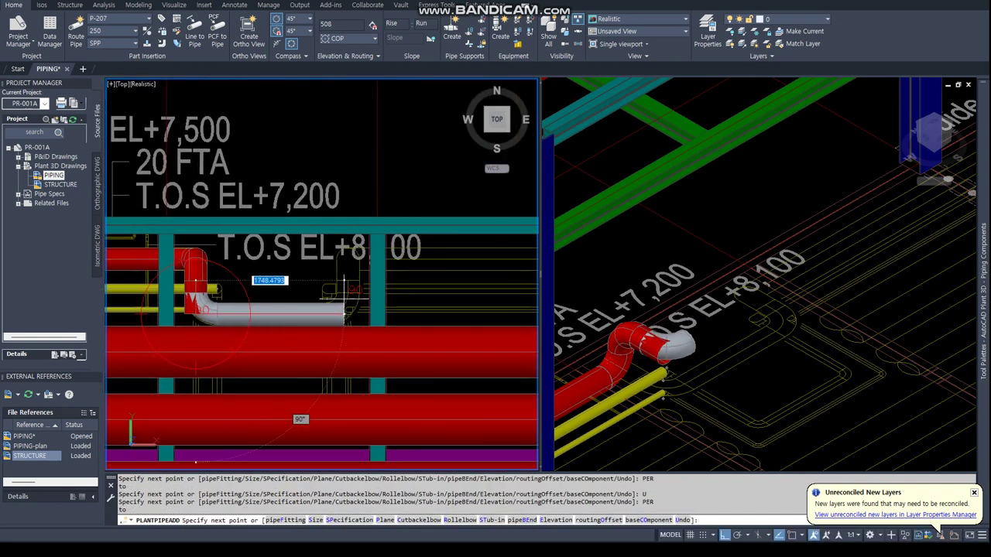
{"action": "scroll", "coordinate": [352, 311], "scroll_direction": "up", "scroll_amount": 2}
{"action": "scroll", "coordinate": [344, 318], "scroll_direction": "up", "scroll_amount": 1}
{"action": "type", "text": "PER"}
{"action": "key", "text": "Return"}
{"action": "left_click", "coordinate": [350, 275]}
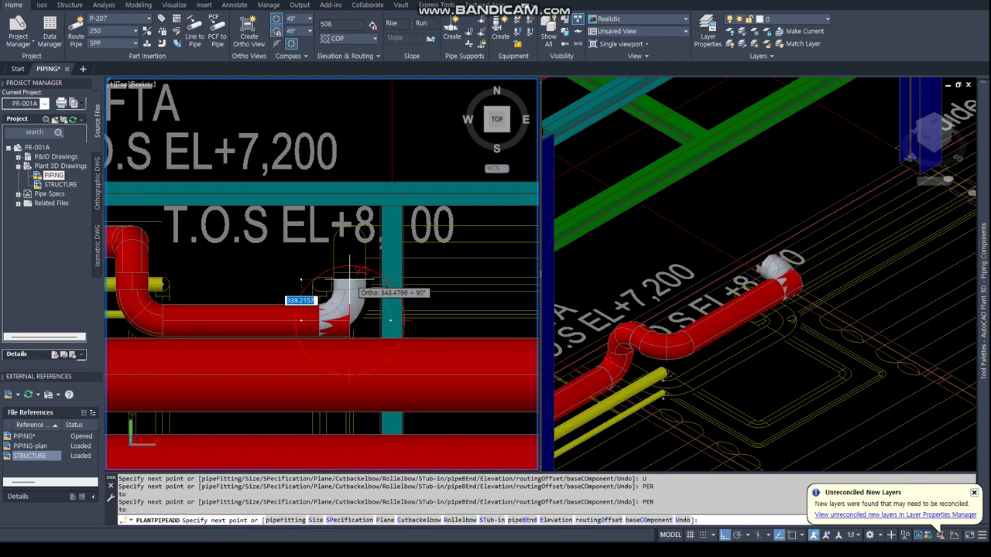
- Route another perpendicular pipe run and call up the fittings list again
{"action": "type", "text": "PER"}
{"action": "key", "text": "Return"}
{"action": "left_click", "coordinate": [476, 232]}
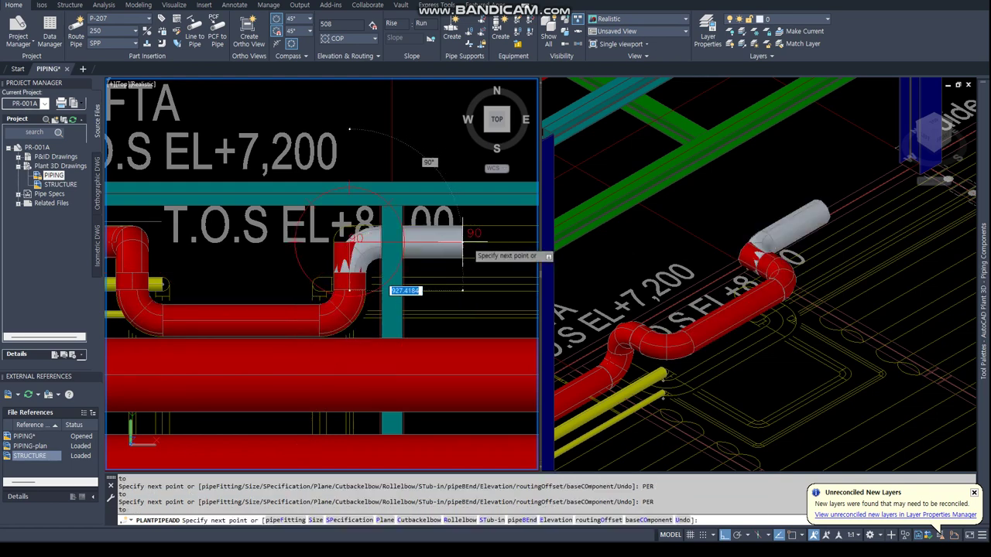
{"action": "left_click", "coordinate": [725, 221]}
{"action": "type", "text": "F"}
{"action": "key", "text": "Return"}
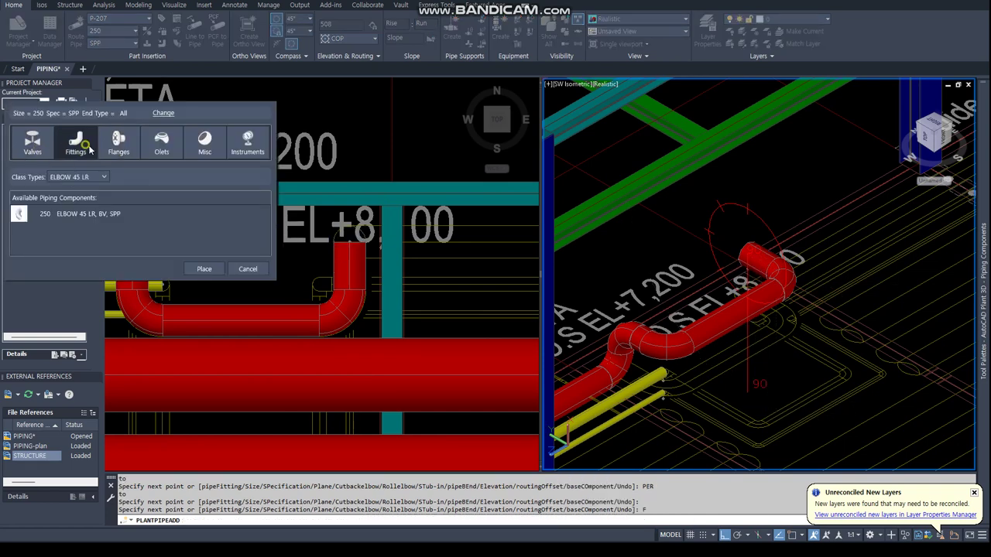
- Place another 250 ELBOW 90 SR at the pipe end, accepting 90° rotation
{"action": "left_click", "coordinate": [83, 213]}
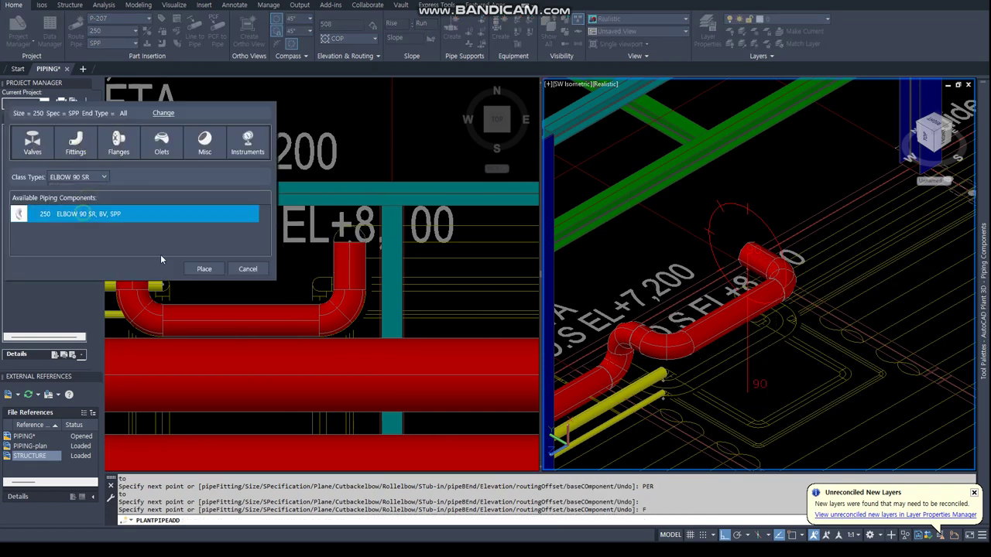
{"action": "left_click", "coordinate": [198, 271]}
{"action": "type", "text": "F"}
{"action": "key", "text": "Return"}
{"action": "type", "text": "F"}
{"action": "key", "text": "Return"}
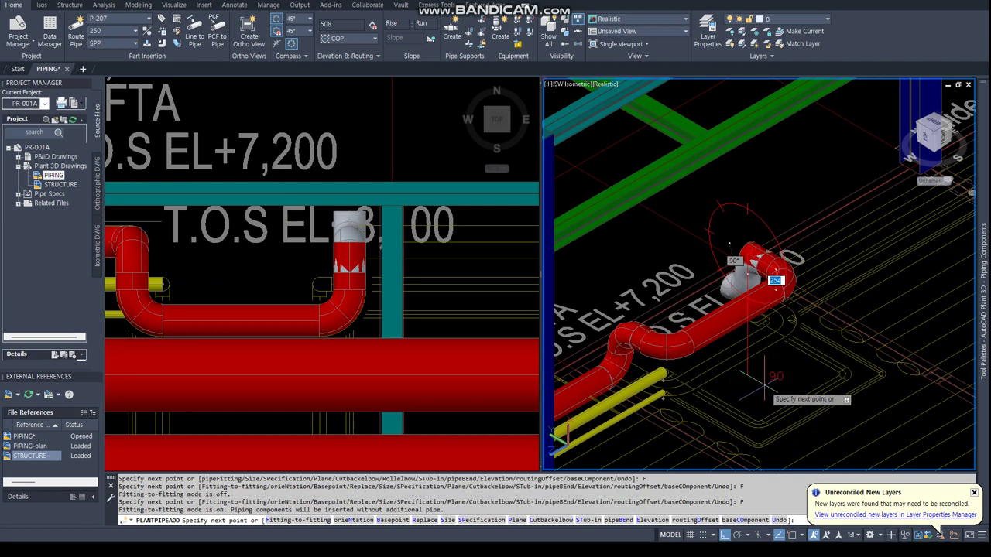
{"action": "left_click", "coordinate": [767, 384]}
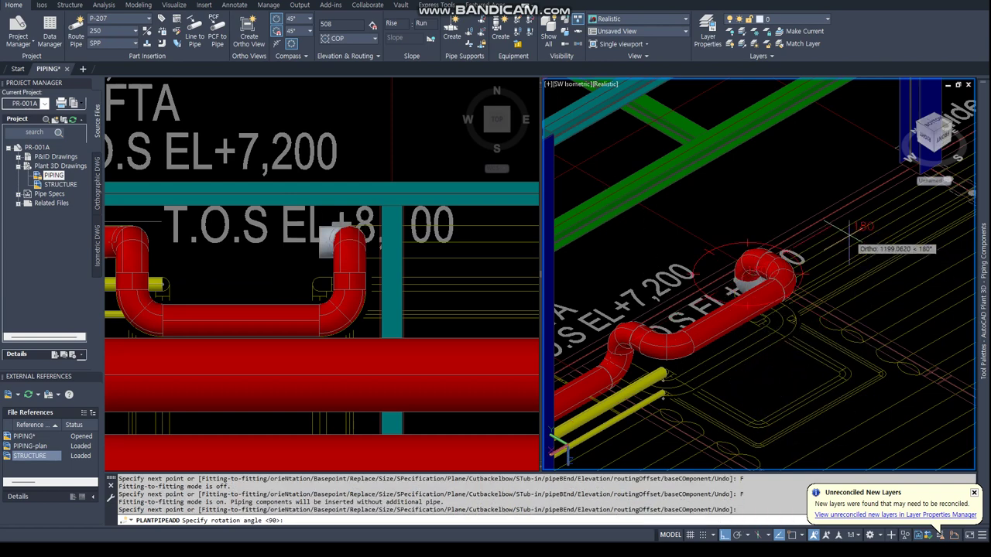
{"action": "key", "text": "Return"}
- Run the pipe horizontally along the rack, ending at the target's centre point
{"action": "left_click", "coordinate": [445, 271]}
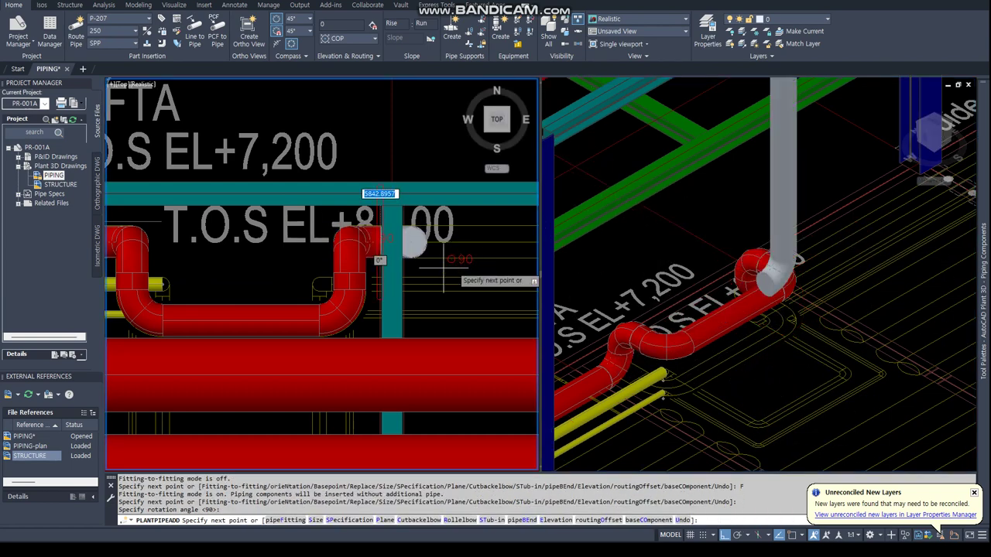
{"action": "left_click", "coordinate": [445, 267]}
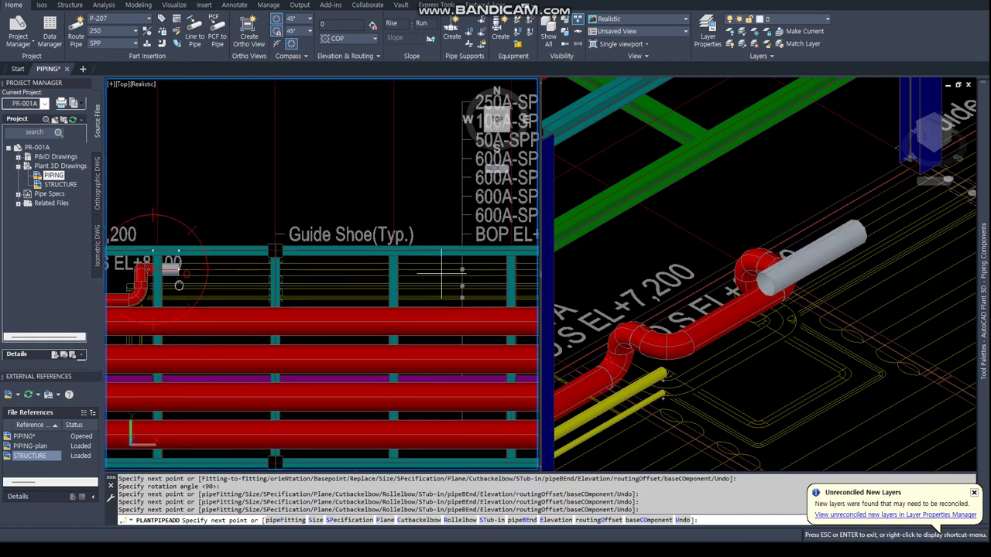
{"action": "scroll", "coordinate": [442, 289], "scroll_direction": "down", "scroll_amount": 3}
{"action": "scroll", "coordinate": [405, 250], "scroll_direction": "up", "scroll_amount": 2}
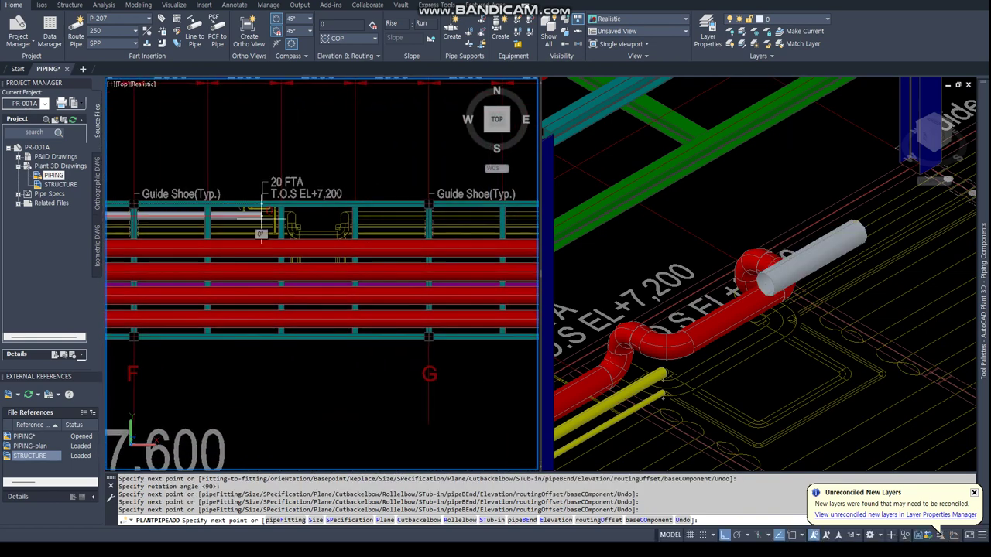
{"action": "scroll", "coordinate": [258, 233], "scroll_direction": "up", "scroll_amount": 1}
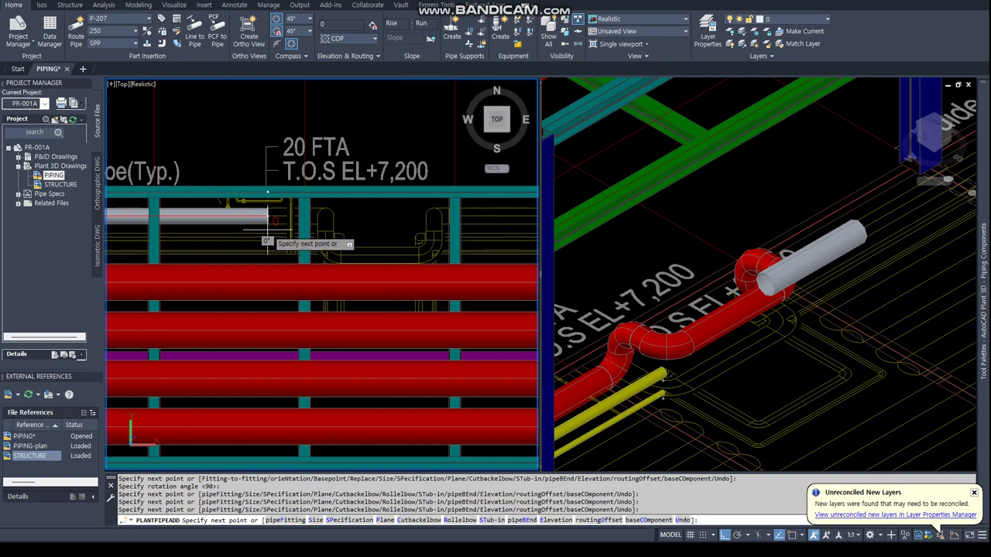
{"action": "scroll", "coordinate": [341, 207], "scroll_direction": "up", "scroll_amount": 3}
{"action": "type", "text": "cen"}
{"action": "key", "text": "Return"}
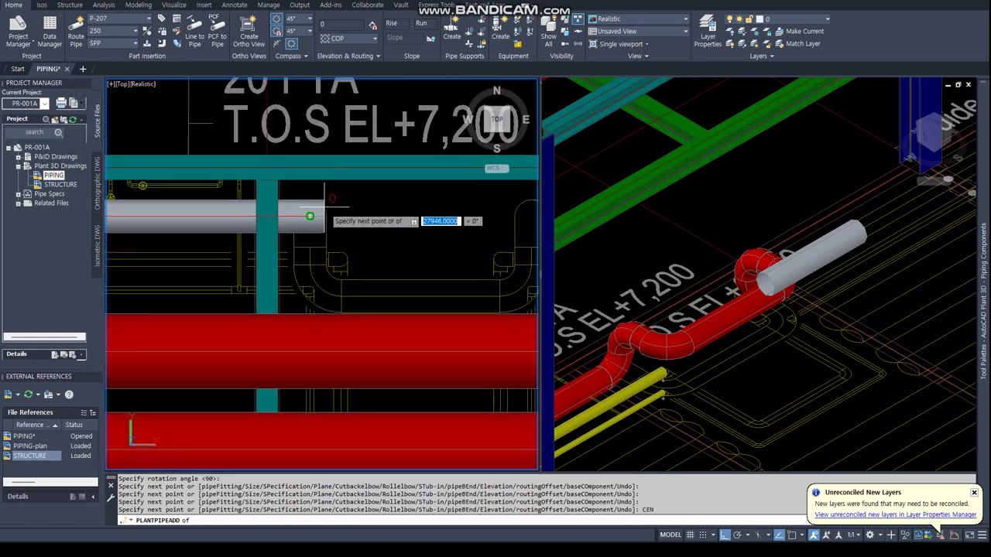
{"action": "left_click", "coordinate": [310, 216]}
{"action": "scroll", "coordinate": [743, 232], "scroll_direction": "down", "scroll_amount": 5}
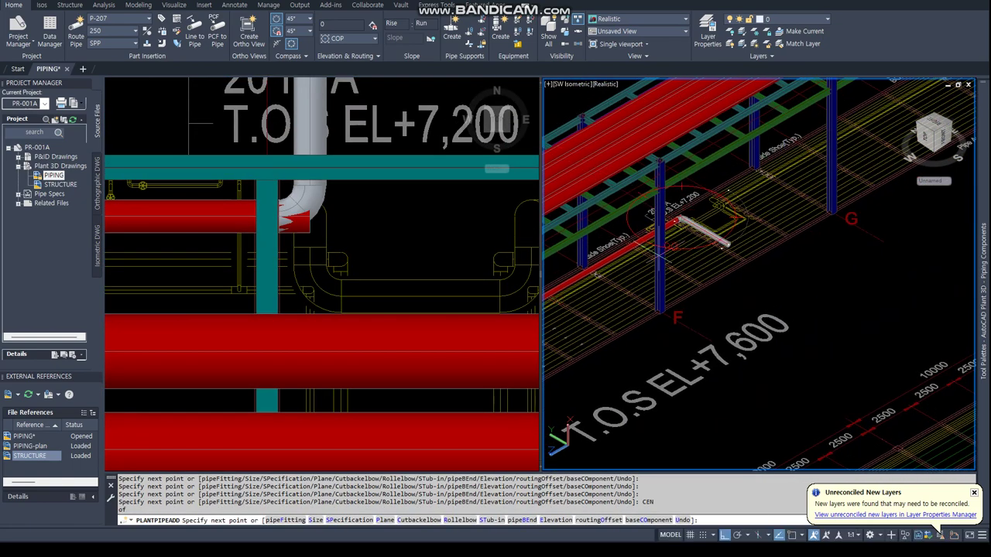
{"action": "scroll", "coordinate": [660, 256], "scroll_direction": "up", "scroll_amount": 4}
- Insert a 250 ELBOW 90 SR at the pipe end and set its rotation
{"action": "type", "text": "f"}
{"action": "key", "text": "Return"}
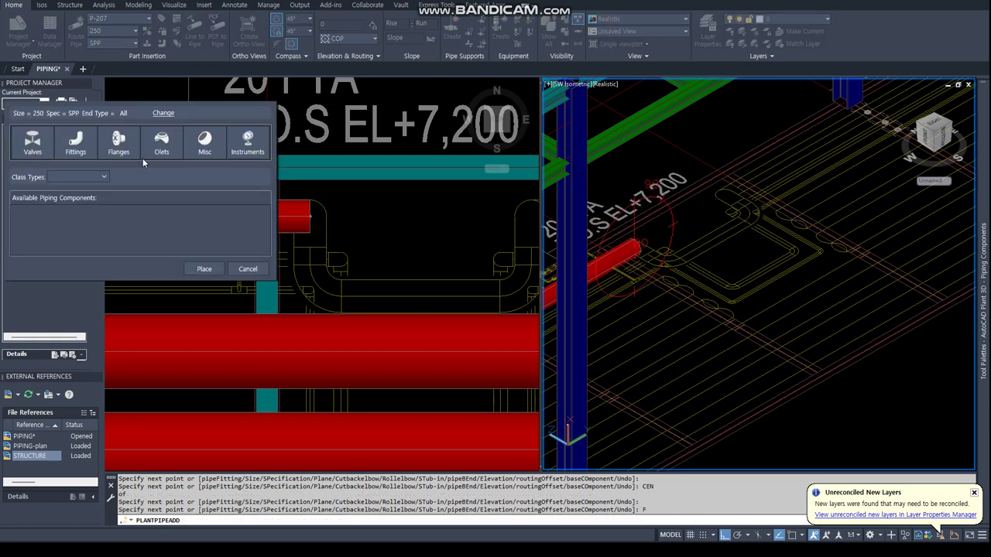
{"action": "left_click", "coordinate": [76, 201]}
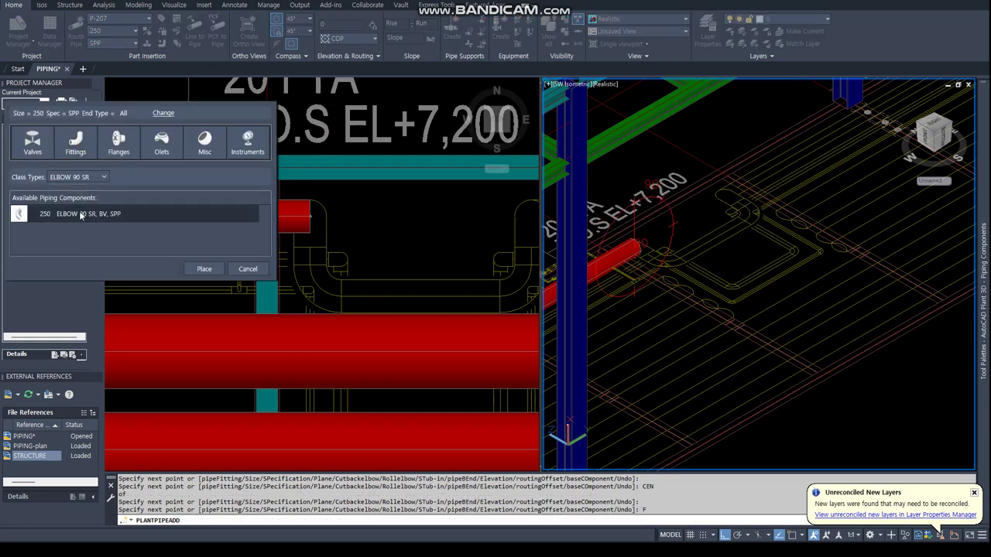
{"action": "left_click", "coordinate": [77, 214]}
{"action": "left_click", "coordinate": [204, 268]}
{"action": "left_click", "coordinate": [661, 203]}
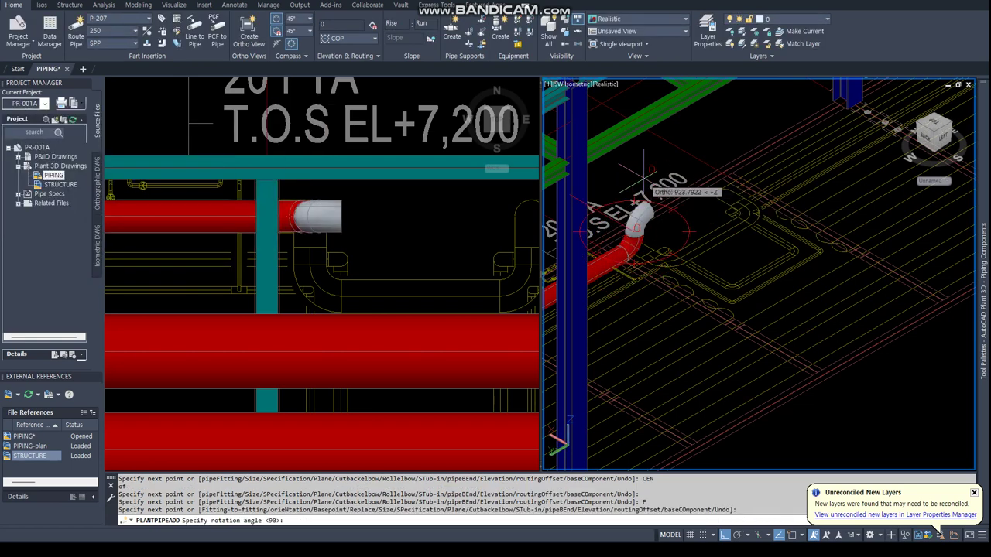
{"action": "right_click", "coordinate": [375, 263], "text": "shift"}
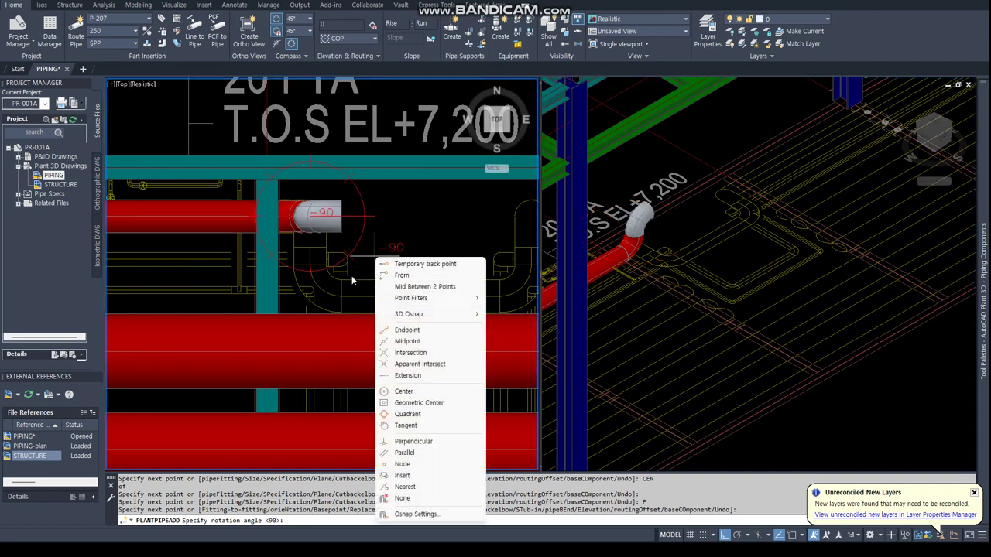
{"action": "left_click", "coordinate": [352, 280]}
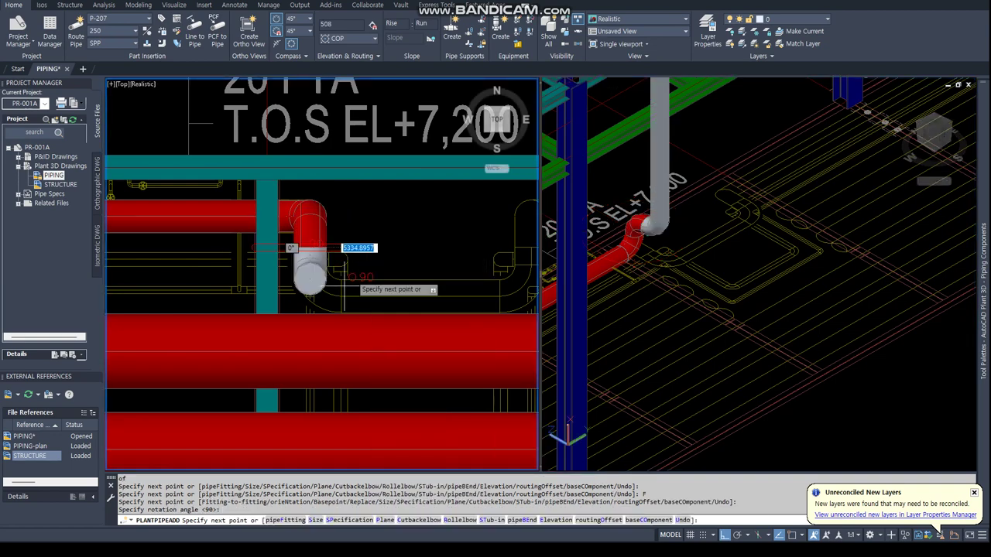
{"action": "left_click", "coordinate": [341, 288]}
- Route a vertical pipe run from the elbow to a perpendicular (PER) point
{"action": "scroll", "coordinate": [339, 295], "scroll_direction": "up", "scroll_amount": 3}
{"action": "type", "text": "PER"}
{"action": "key", "text": "Return"}
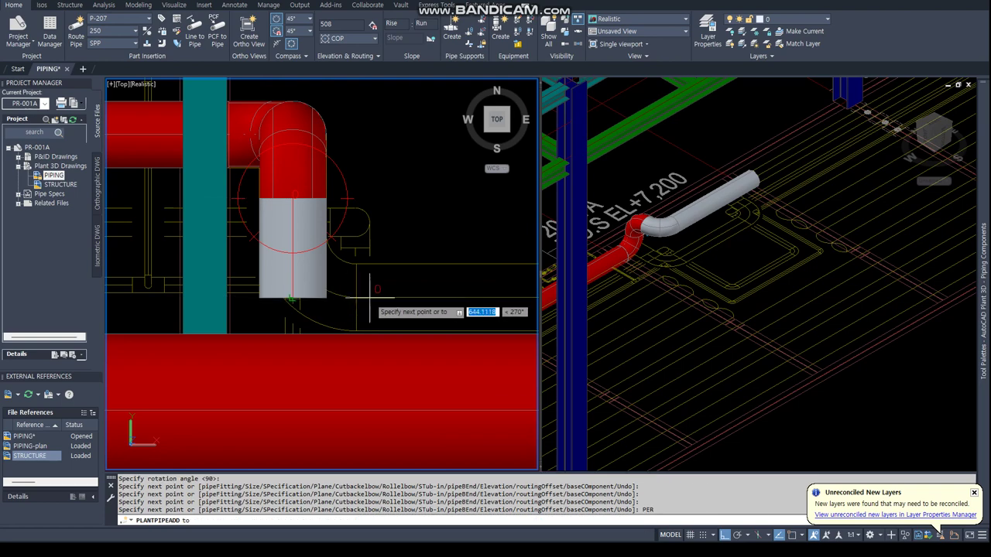
{"action": "scroll", "coordinate": [365, 283], "scroll_direction": "down", "scroll_amount": 3}
{"action": "scroll", "coordinate": [376, 270], "scroll_direction": "up", "scroll_amount": 3}
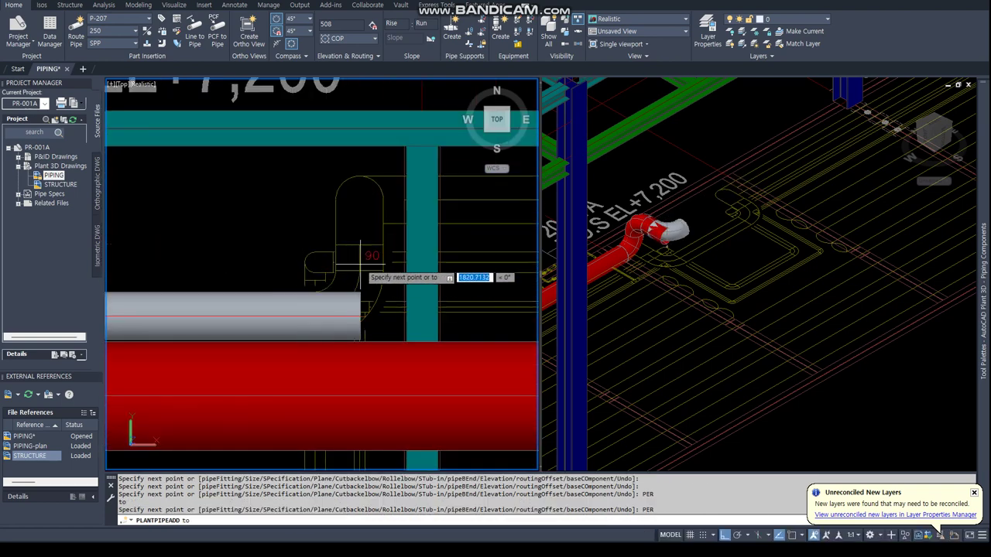
{"action": "left_click", "coordinate": [359, 315]}
{"action": "scroll", "coordinate": [160, 258], "scroll_direction": "down", "scroll_amount": 3}
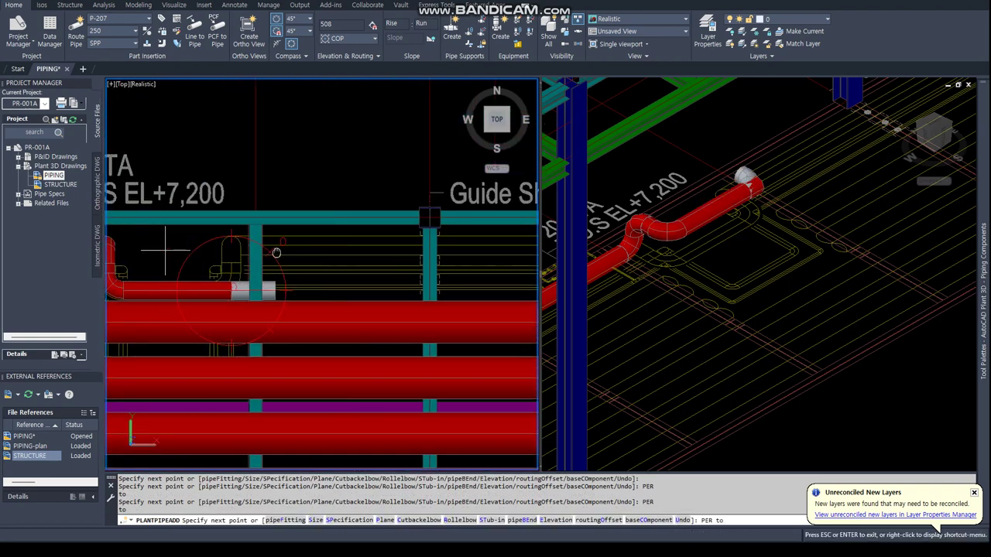
{"action": "scroll", "coordinate": [166, 254], "scroll_direction": "up", "scroll_amount": 3}
{"action": "left_click", "coordinate": [268, 240]}
{"action": "left_click", "coordinate": [752, 246]}
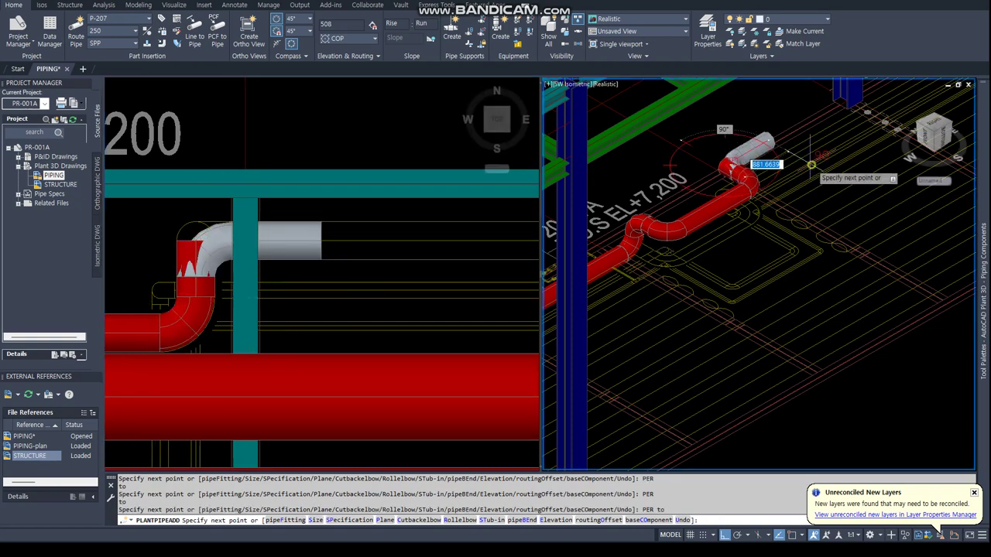
- Add a 250 ELBOW 45 LR at the loop leg's end, keeping the default 90° rotation
{"action": "key", "text": "Return"}
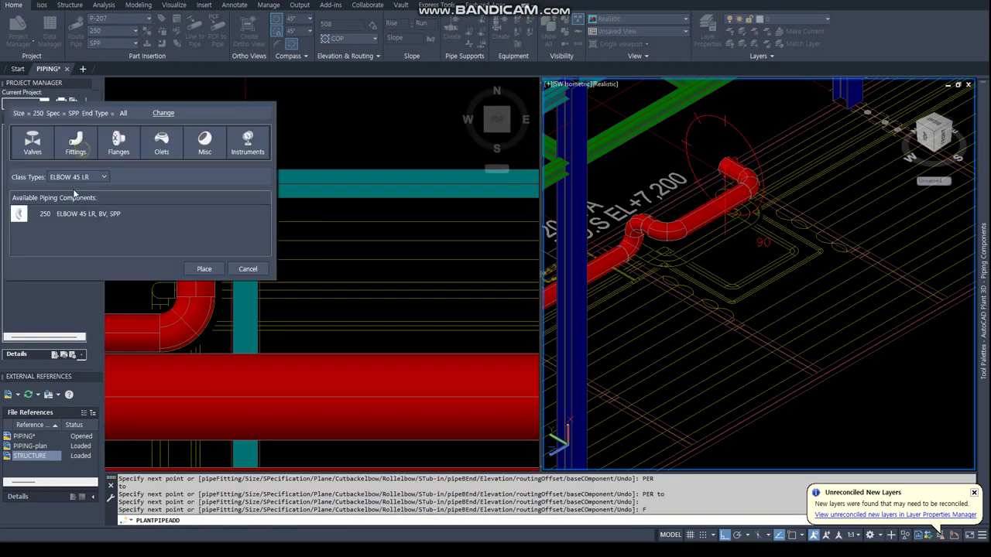
{"action": "left_click", "coordinate": [202, 269]}
{"action": "left_click", "coordinate": [168, 214]}
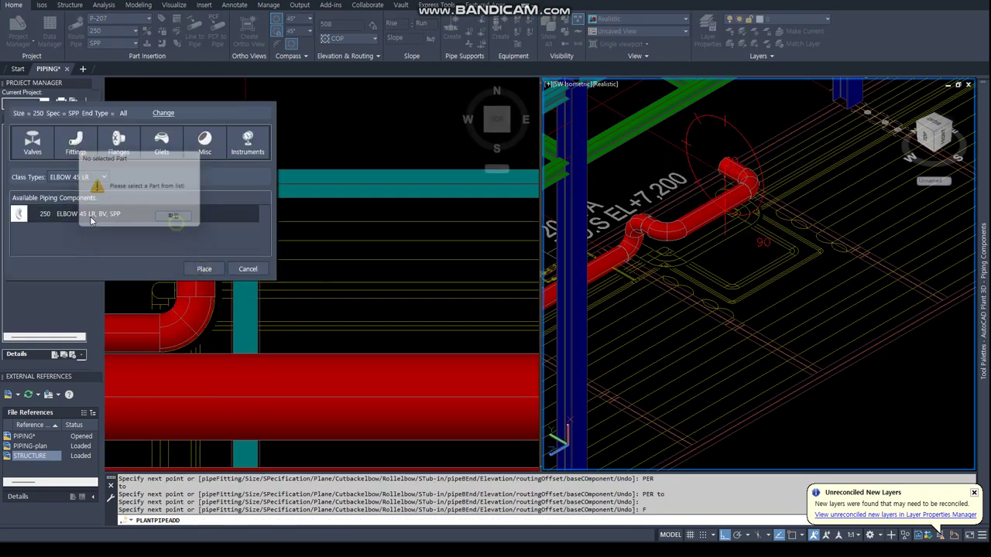
{"action": "left_click", "coordinate": [172, 215]}
{"action": "left_click", "coordinate": [204, 269]}
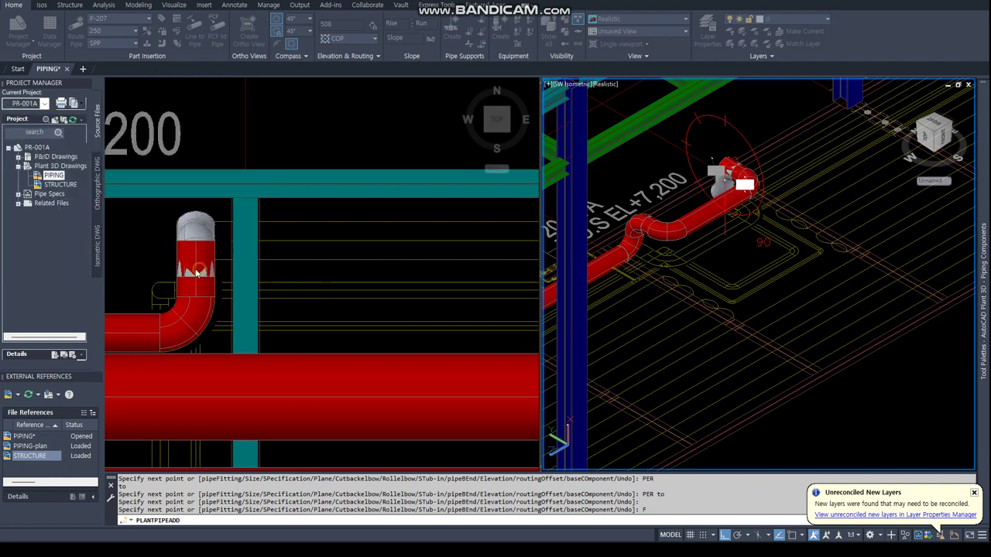
{"action": "left_click", "coordinate": [745, 265]}
{"action": "left_click", "coordinate": [341, 272]}
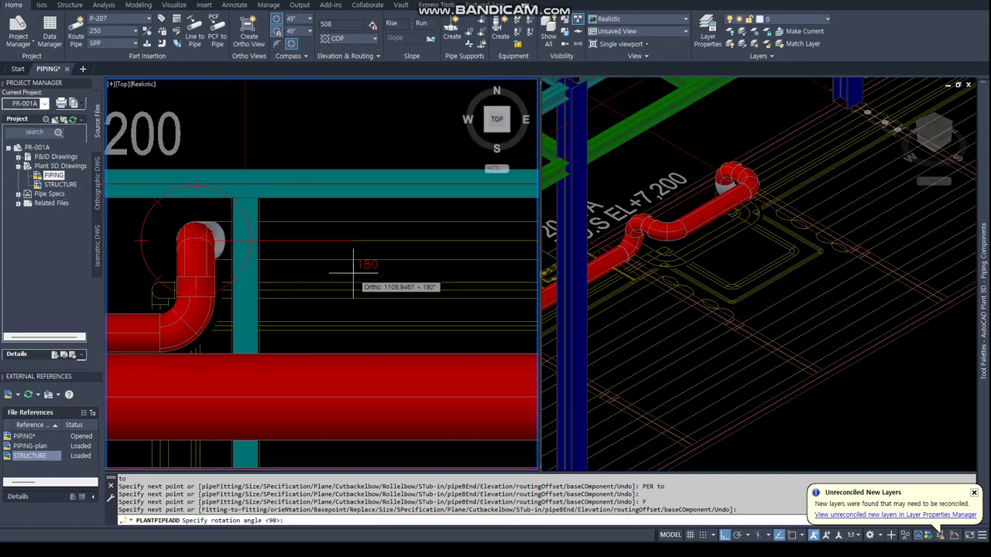
{"action": "key", "text": "Return"}
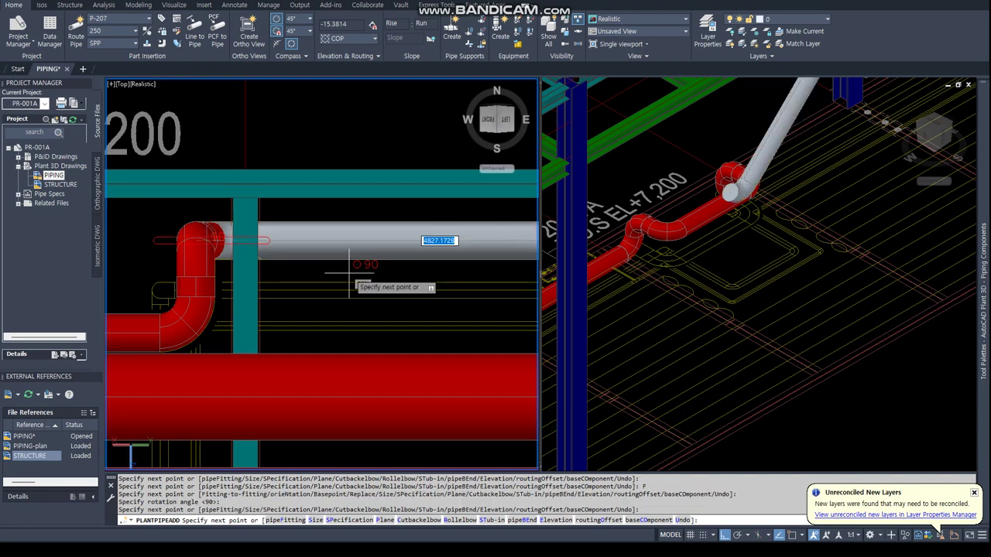
- Extend the new pipe run from the elbow and finish routing
{"action": "scroll", "coordinate": [347, 273], "scroll_direction": "down", "scroll_amount": 2}
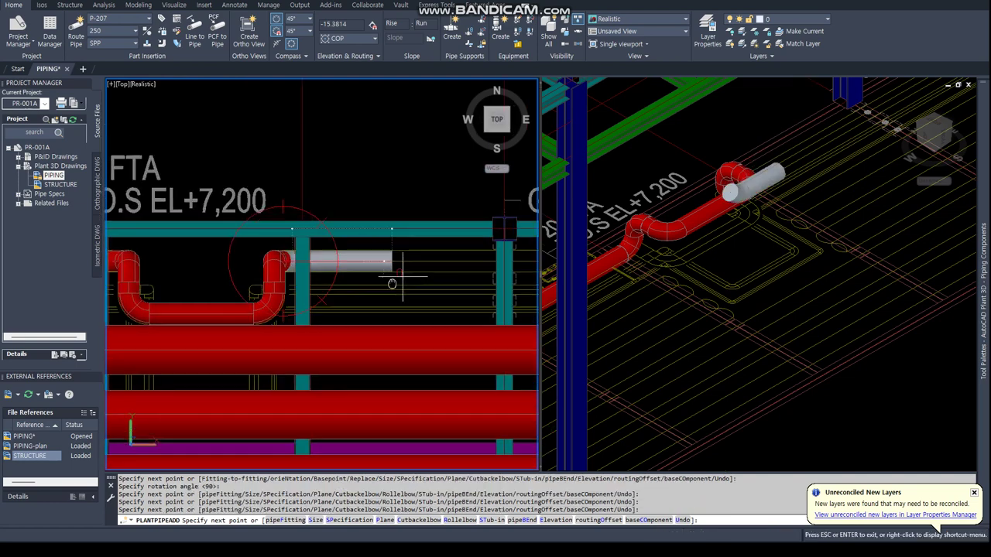
{"action": "scroll", "coordinate": [333, 275], "scroll_direction": "down", "scroll_amount": 1}
{"action": "scroll", "coordinate": [315, 278], "scroll_direction": "down", "scroll_amount": 1}
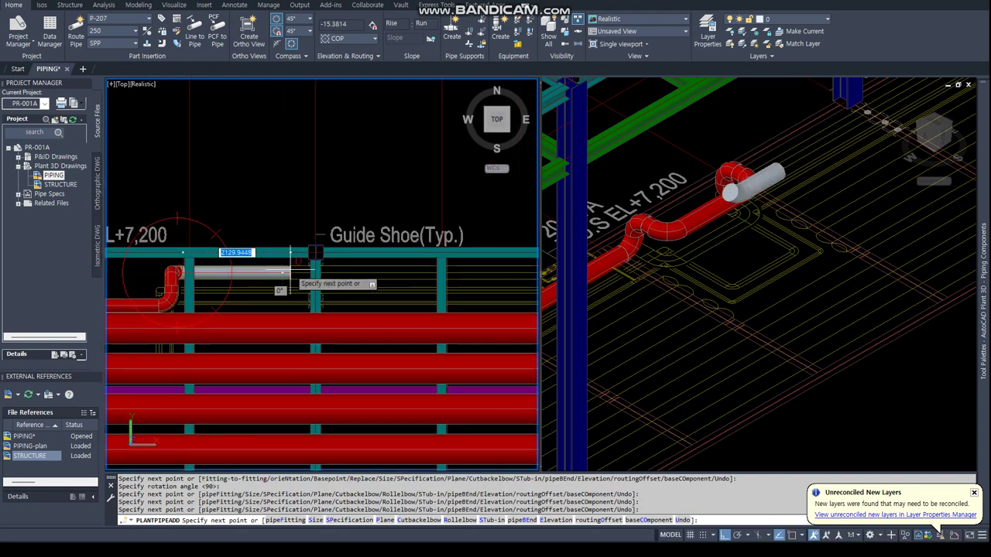
{"action": "scroll", "coordinate": [315, 269], "scroll_direction": "down", "scroll_amount": 2}
{"action": "left_click", "coordinate": [354, 259]}
{"action": "key", "text": "Return"}
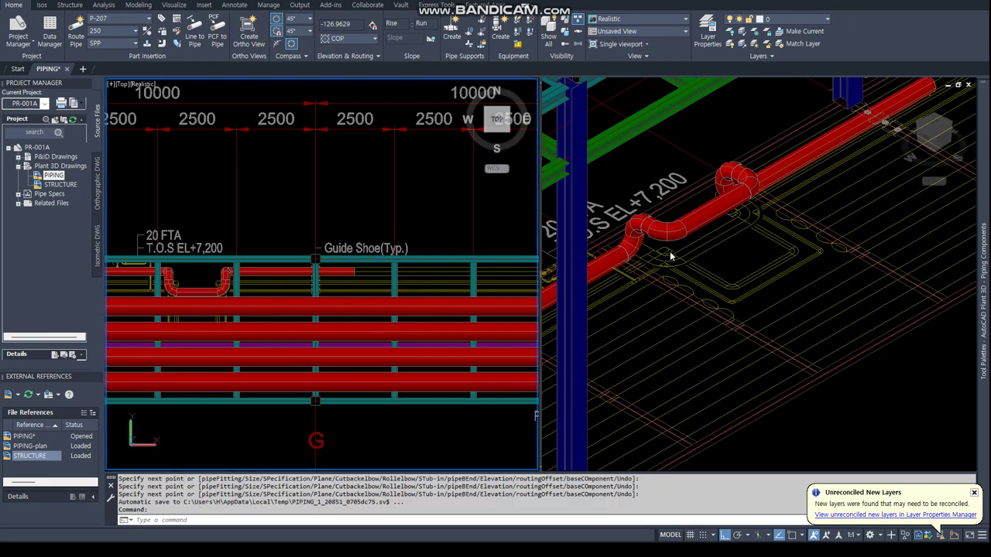
- Orbit to a level front view and remove the loop's trailing straight pipe
{"action": "middle_click_drag", "start_coordinate": [642, 256], "coordinate": [667, 172], "text": "shift"}
{"action": "scroll", "coordinate": [774, 247], "scroll_direction": "up", "scroll_amount": 3}
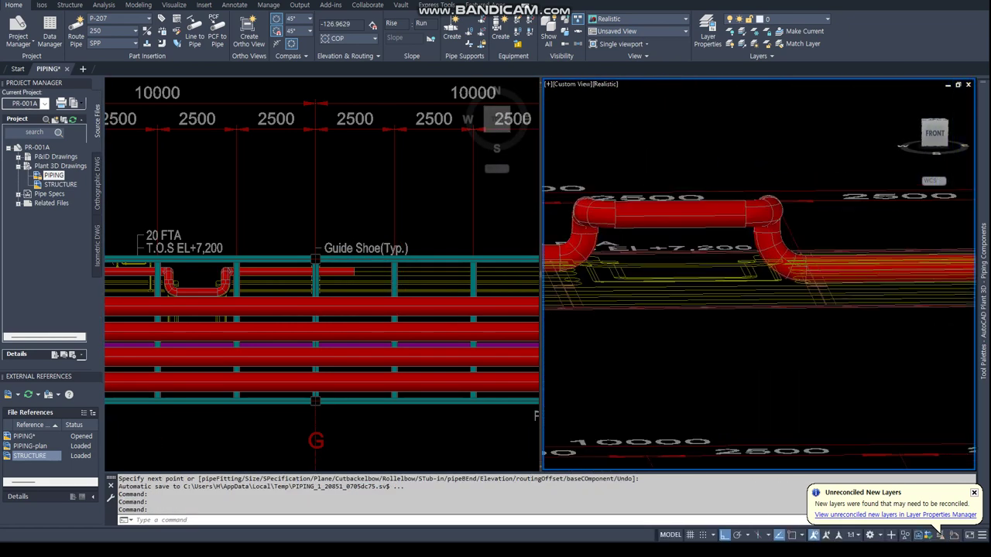
{"action": "scroll", "coordinate": [819, 279], "scroll_direction": "up", "scroll_amount": 2}
{"action": "key", "text": "Escape"}
{"action": "left_click", "coordinate": [800, 268]}
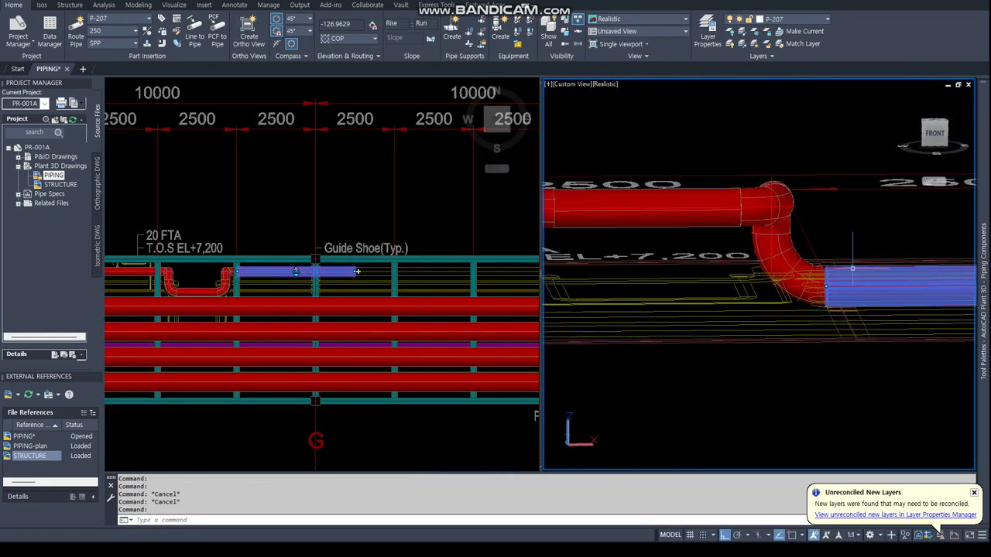
{"action": "key", "text": "Delete"}
{"action": "left_click", "coordinate": [795, 270]}
{"action": "key", "text": "ctrl+z"}
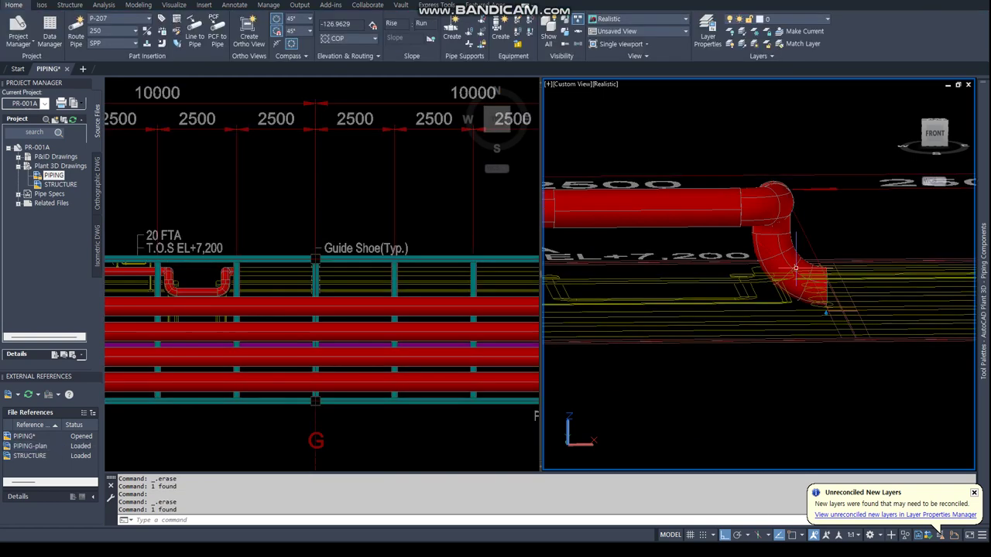
- Delete the loop's lower elbow and resume routing from the upper elbow with F
{"action": "scroll", "coordinate": [801, 267], "scroll_direction": "up", "scroll_amount": 2}
{"action": "scroll", "coordinate": [803, 262], "scroll_direction": "up", "scroll_amount": 2}
{"action": "key", "text": "Delete"}
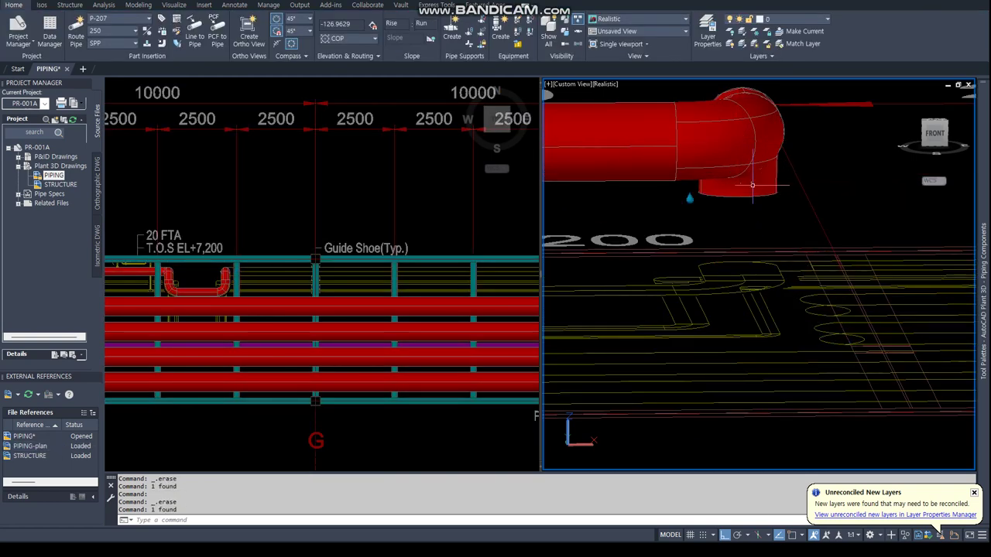
{"action": "left_click", "coordinate": [741, 180]}
{"action": "left_click", "coordinate": [738, 192]}
{"action": "type", "text": "F"}
{"action": "key", "text": "Return"}
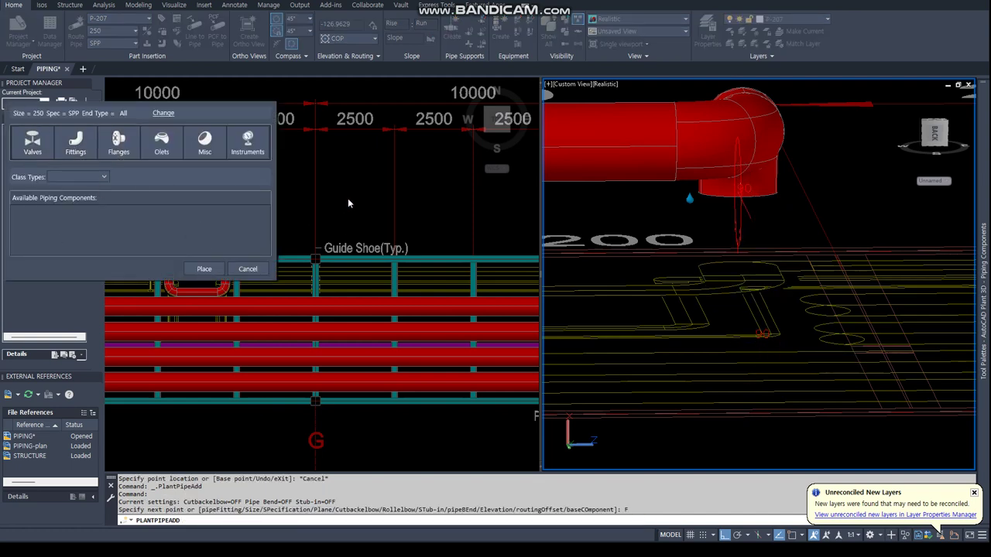
- Accept the fitting and route the return leg to a perpendicular point at the rack corner
{"action": "left_click", "coordinate": [247, 269]}
{"action": "left_click", "coordinate": [261, 232]}
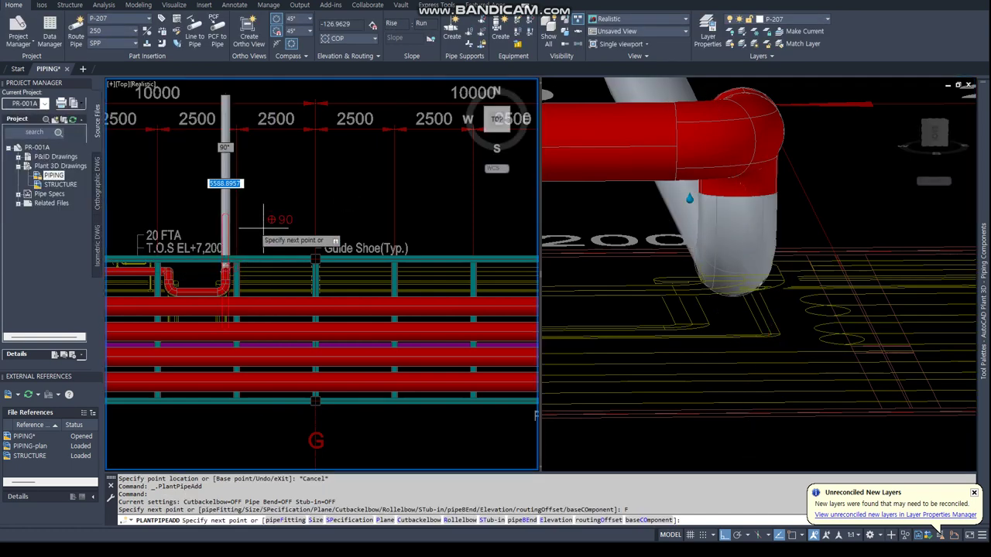
{"action": "scroll", "coordinate": [309, 256], "scroll_direction": "down", "scroll_amount": 2}
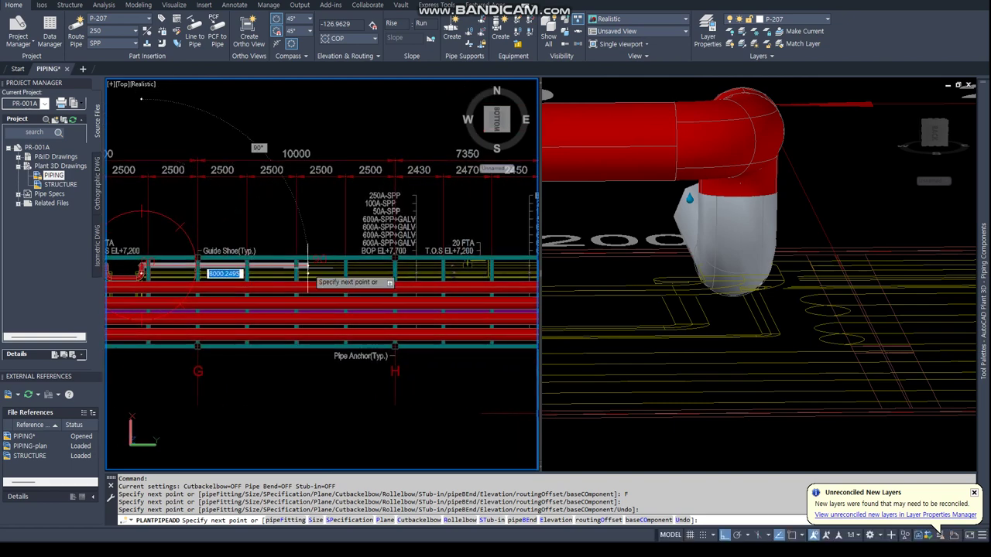
{"action": "middle_click_drag", "start_coordinate": [309, 255], "coordinate": [377, 267]}
{"action": "scroll", "coordinate": [377, 267], "scroll_direction": "up", "scroll_amount": 5}
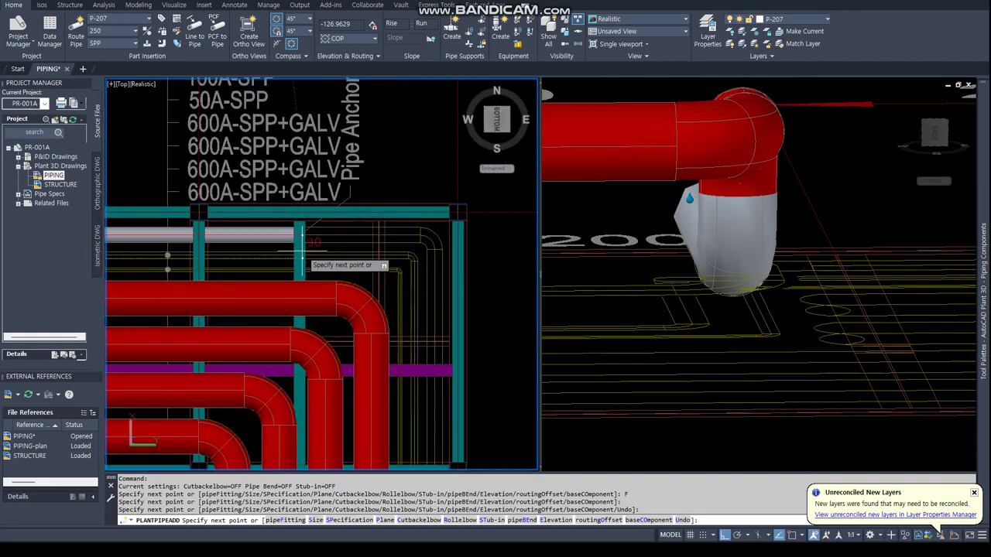
{"action": "type", "text": "per"}
{"action": "key", "text": "Return"}
{"action": "left_click", "coordinate": [434, 249]}
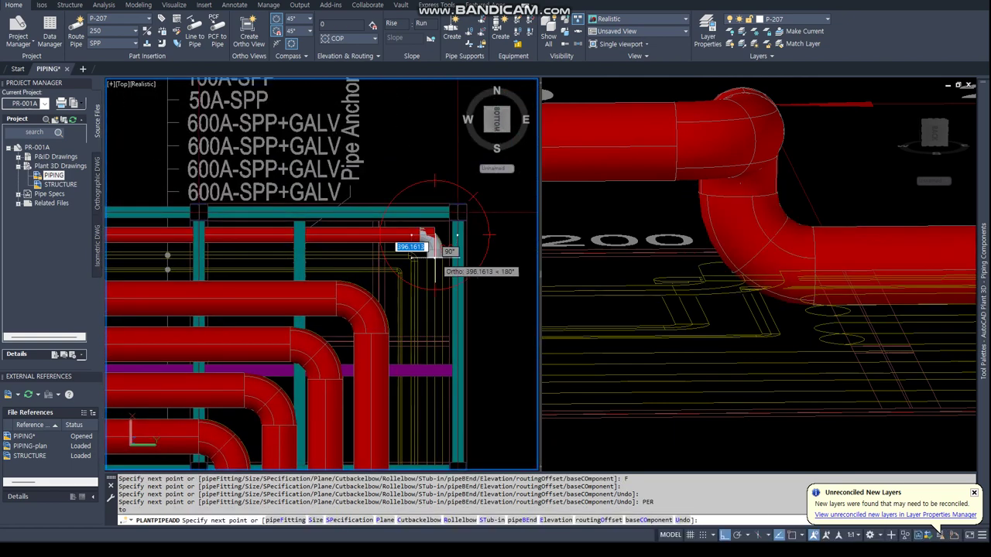
- Continue the pipe along the rack and end it at the Pipe Anchor's centre (CEN)
{"action": "scroll", "coordinate": [420, 232], "scroll_direction": "down", "scroll_amount": 3}
{"action": "middle_click_drag", "start_coordinate": [420, 233], "coordinate": [356, 201]}
{"action": "scroll", "coordinate": [375, 196], "scroll_direction": "up", "scroll_amount": 3}
{"action": "type", "text": "P"}
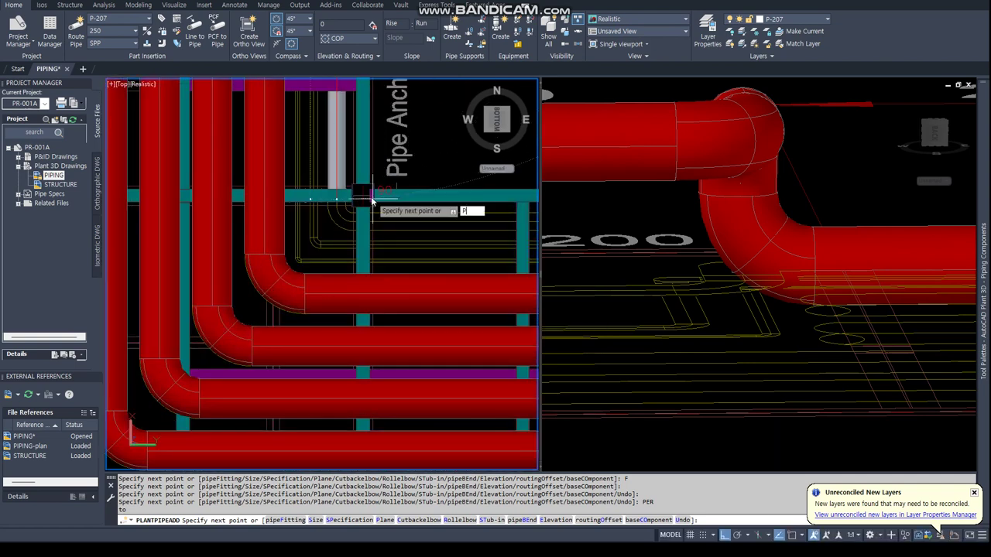
{"action": "type", "text": "er"}
{"action": "key", "text": "Return"}
{"action": "scroll", "coordinate": [333, 201], "scroll_direction": "down", "scroll_amount": 3}
{"action": "mouse_move", "coordinate": [390, 229]}
{"action": "middle_mouse_down"}
{"action": "mouse_move", "coordinate": [213, 228]}
{"action": "mouse_move", "coordinate": [361, 229]}
{"action": "middle_mouse_up"}
{"action": "scroll", "coordinate": [438, 210], "scroll_direction": "up", "scroll_amount": 5}
{"action": "type", "text": "cen"}
{"action": "key", "text": "Return"}
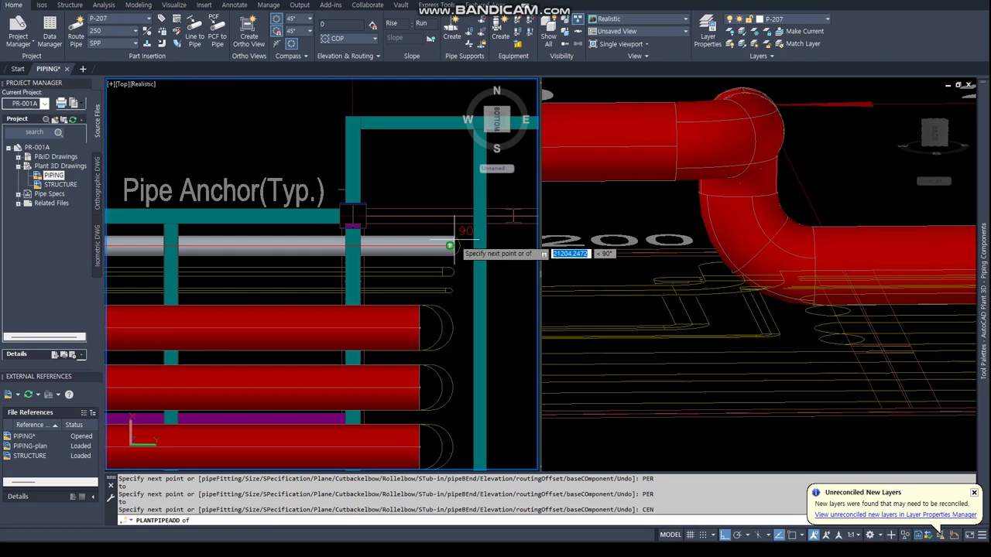
{"action": "left_click", "coordinate": [465, 232]}
{"action": "key", "text": "Return"}
{"action": "middle_click_drag", "start_coordinate": [636, 227], "coordinate": [752, 200], "text": "shift"}
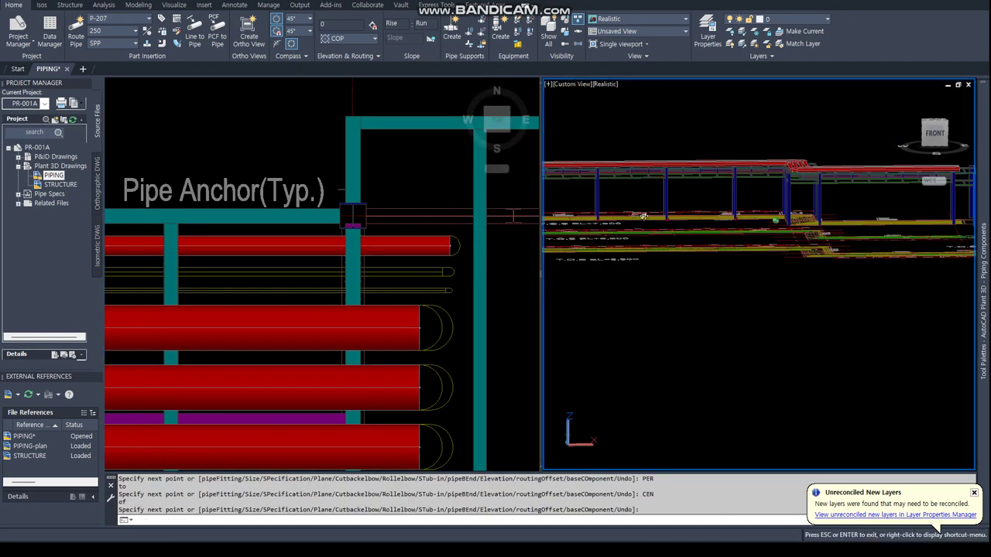
- Select the P-207 pipe and commit the 7700 elevation
{"action": "scroll", "coordinate": [708, 162], "scroll_direction": "up", "scroll_amount": 3}
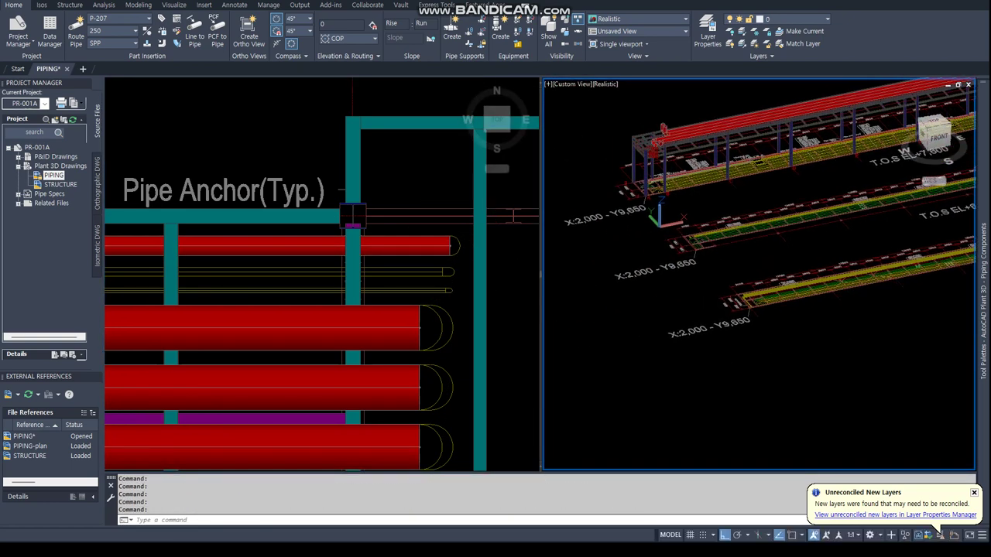
{"action": "scroll", "coordinate": [708, 163], "scroll_direction": "up", "scroll_amount": 3}
{"action": "left_click", "coordinate": [697, 200]}
{"action": "scroll", "coordinate": [674, 186], "scroll_direction": "down", "scroll_amount": 2}
{"action": "type", "text": "7700"}
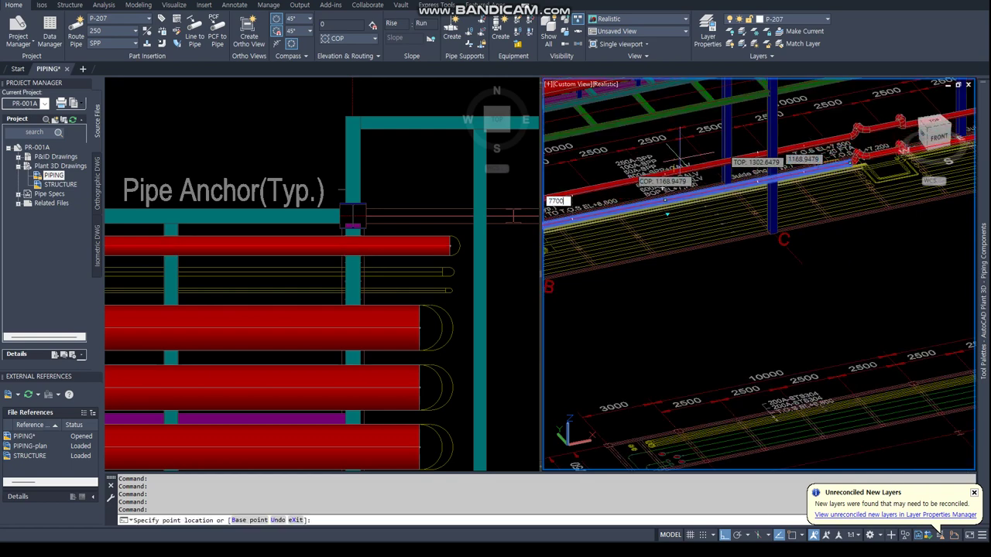
{"action": "key", "text": "Return"}
{"action": "scroll", "coordinate": [682, 186], "scroll_direction": "down", "scroll_amount": 3}
{"action": "scroll", "coordinate": [721, 210], "scroll_direction": "up", "scroll_amount": 4}
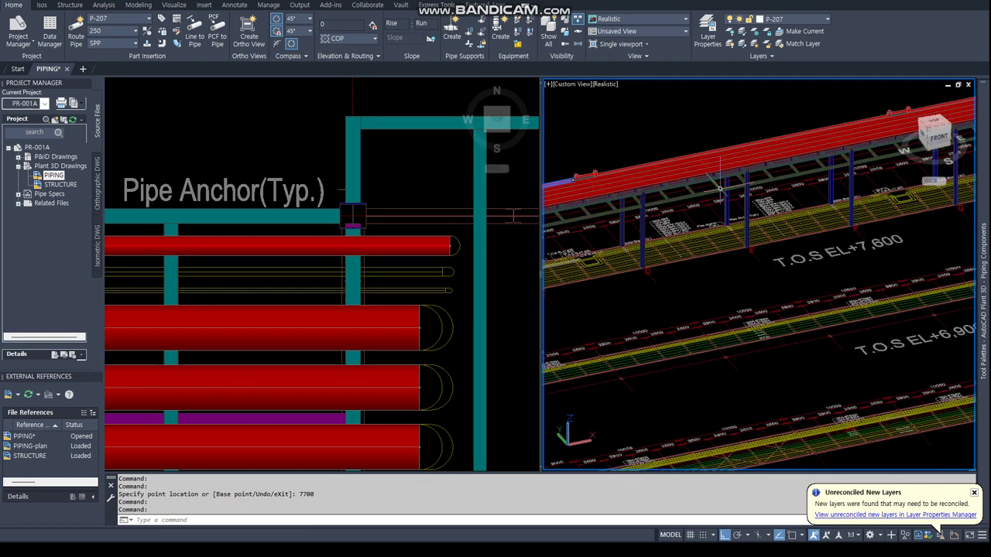
{"action": "scroll", "coordinate": [721, 211], "scroll_direction": "up", "scroll_amount": 3}
{"action": "scroll", "coordinate": [766, 180], "scroll_direction": "down", "scroll_amount": 3}
{"action": "scroll", "coordinate": [774, 233], "scroll_direction": "up", "scroll_amount": 2}
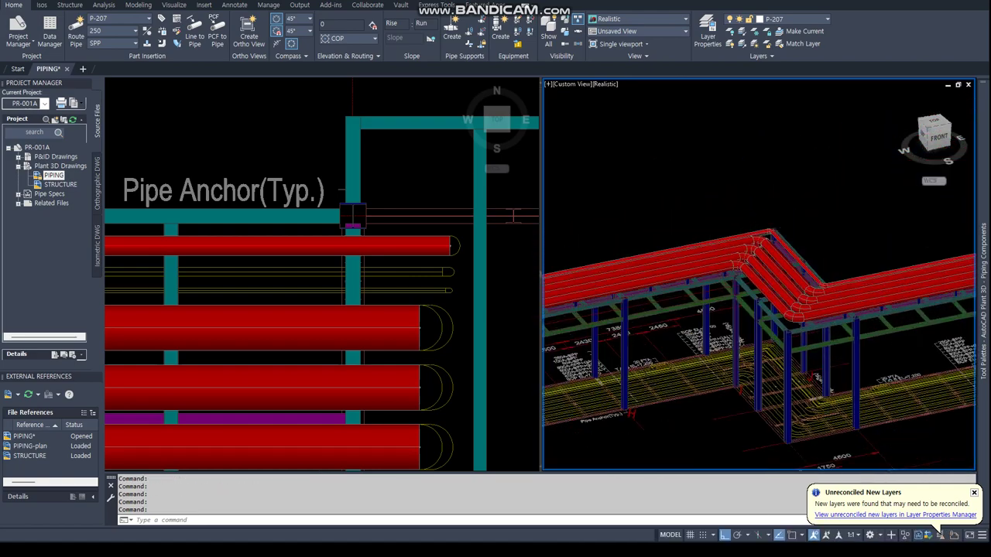
{"action": "scroll", "coordinate": [787, 263], "scroll_direction": "up", "scroll_amount": 2}
{"action": "scroll", "coordinate": [788, 263], "scroll_direction": "down", "scroll_amount": 3}
{"action": "scroll", "coordinate": [748, 277], "scroll_direction": "up", "scroll_amount": 3}
{"action": "scroll", "coordinate": [747, 276], "scroll_direction": "down", "scroll_amount": 3}
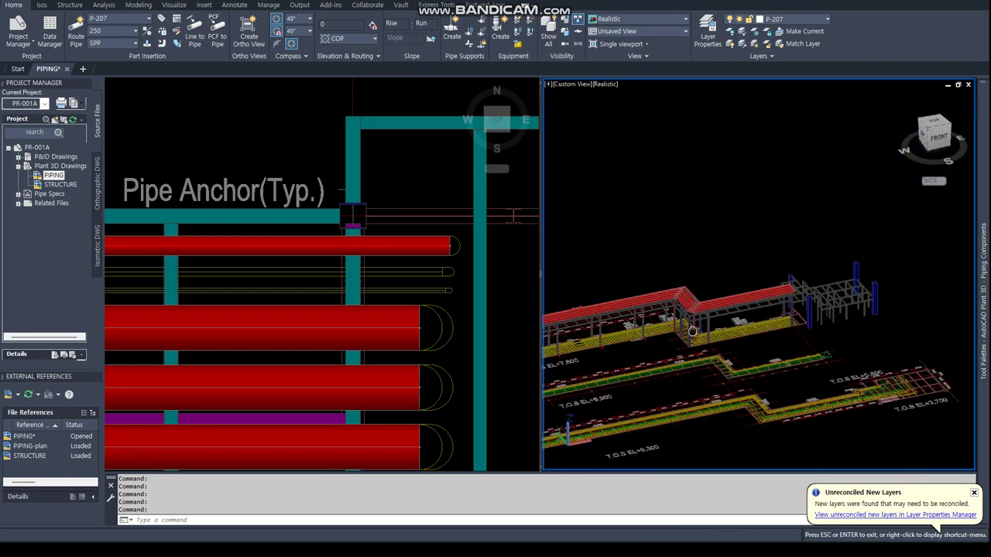
{"action": "scroll", "coordinate": [689, 256], "scroll_direction": "up", "scroll_amount": 4}
{"action": "scroll", "coordinate": [693, 254], "scroll_direction": "up", "scroll_amount": 2}
{"action": "scroll", "coordinate": [696, 253], "scroll_direction": "down", "scroll_amount": 2}
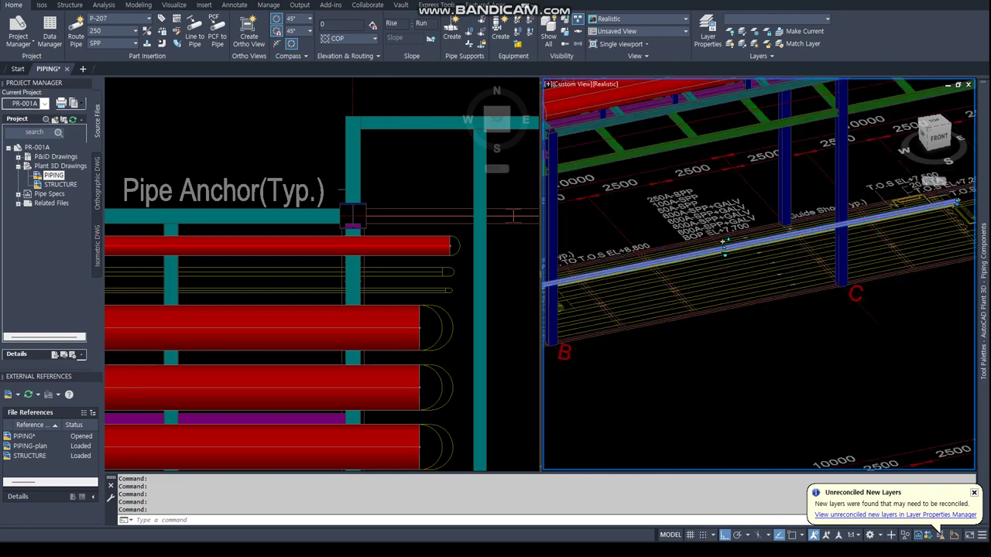
{"action": "scroll", "coordinate": [700, 252], "scroll_direction": "down", "scroll_amount": 1}
- Route a new pipe from the pipe's end at elevation 7700
{"action": "left_click", "coordinate": [698, 250]}
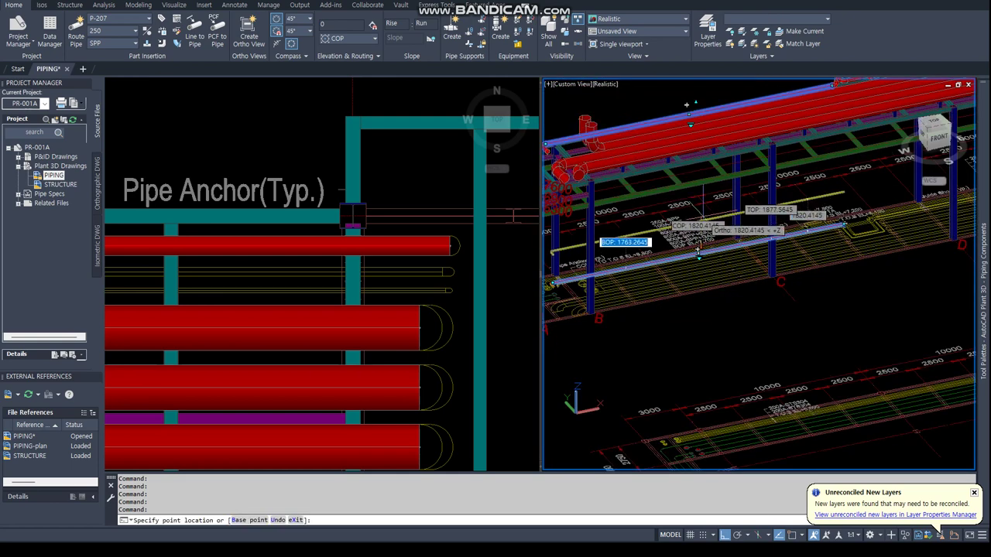
{"action": "type", "text": "0"}
{"action": "key", "text": "Return"}
{"action": "scroll", "coordinate": [697, 249], "scroll_direction": "up", "scroll_amount": 2}
{"action": "key", "text": "Escape"}
{"action": "key", "text": "Escape"}
{"action": "scroll", "coordinate": [694, 248], "scroll_direction": "up", "scroll_amount": 3}
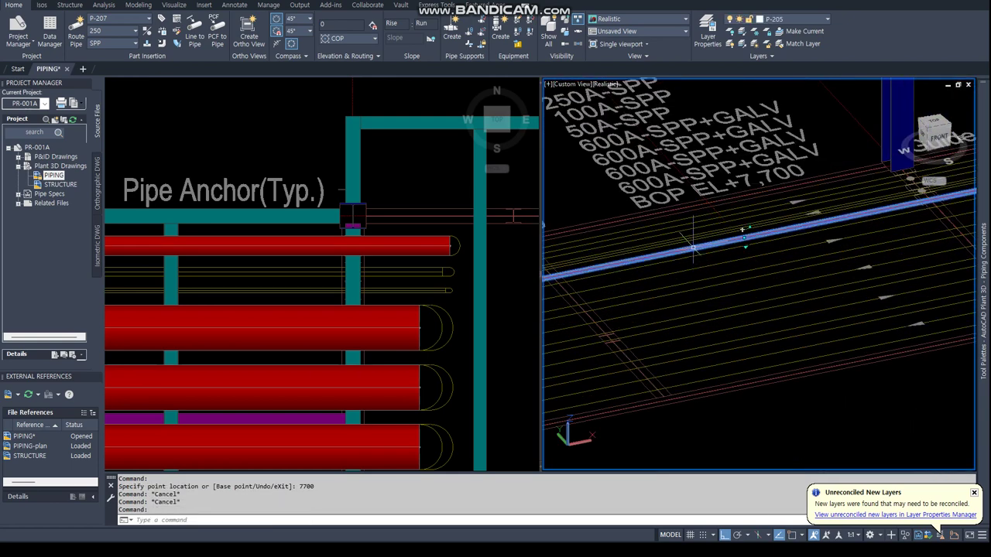
{"action": "left_click", "coordinate": [746, 229]}
{"action": "scroll", "coordinate": [745, 193], "scroll_direction": "down", "scroll_amount": 3}
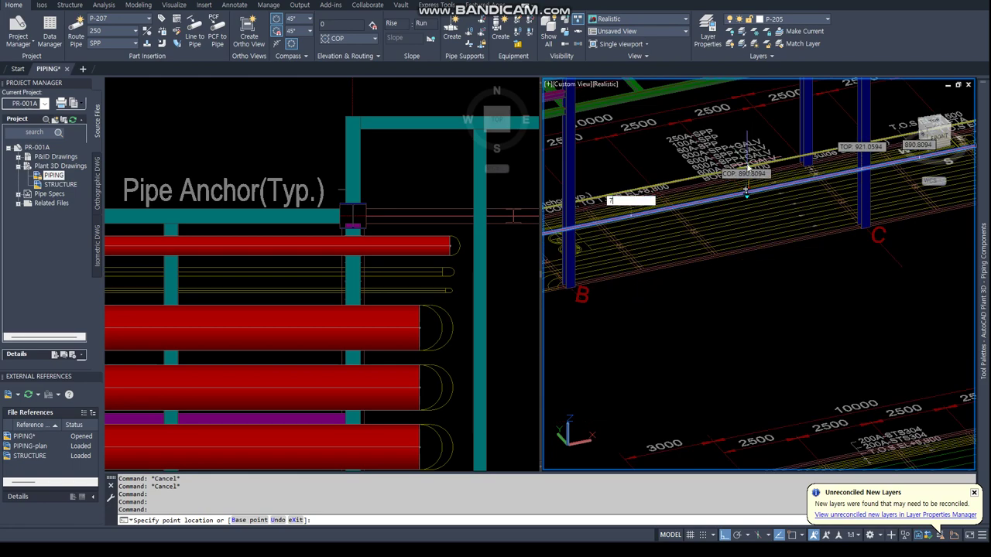
{"action": "type", "text": "700"}
{"action": "key", "text": "Return"}
{"action": "scroll", "coordinate": [745, 191], "scroll_direction": "up", "scroll_amount": 3}
{"action": "scroll", "coordinate": [735, 191], "scroll_direction": "down", "scroll_amount": 5}
{"action": "scroll", "coordinate": [712, 192], "scroll_direction": "up", "scroll_amount": 3}
{"action": "scroll", "coordinate": [695, 191], "scroll_direction": "up", "scroll_amount": 3}
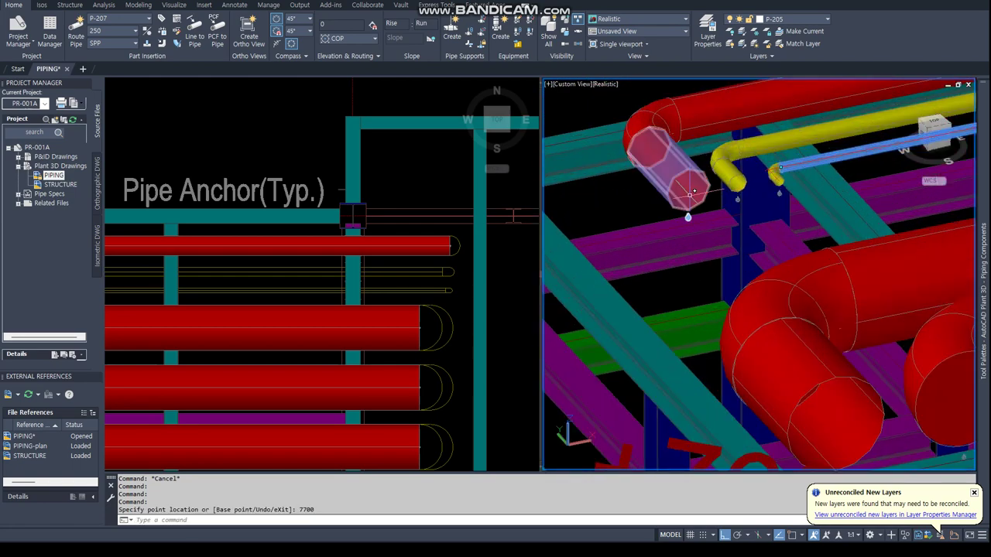
{"action": "key", "text": "Return"}
{"action": "left_click", "coordinate": [256, 232]}
- Clear the leftover command and select the red pipe's end fitting
{"action": "scroll", "coordinate": [255, 233], "scroll_direction": "down", "scroll_amount": 5}
{"action": "scroll", "coordinate": [255, 232], "scroll_direction": "down", "scroll_amount": 3}
{"action": "scroll", "coordinate": [240, 197], "scroll_direction": "up", "scroll_amount": 2}
{"action": "scroll", "coordinate": [240, 196], "scroll_direction": "up", "scroll_amount": 2}
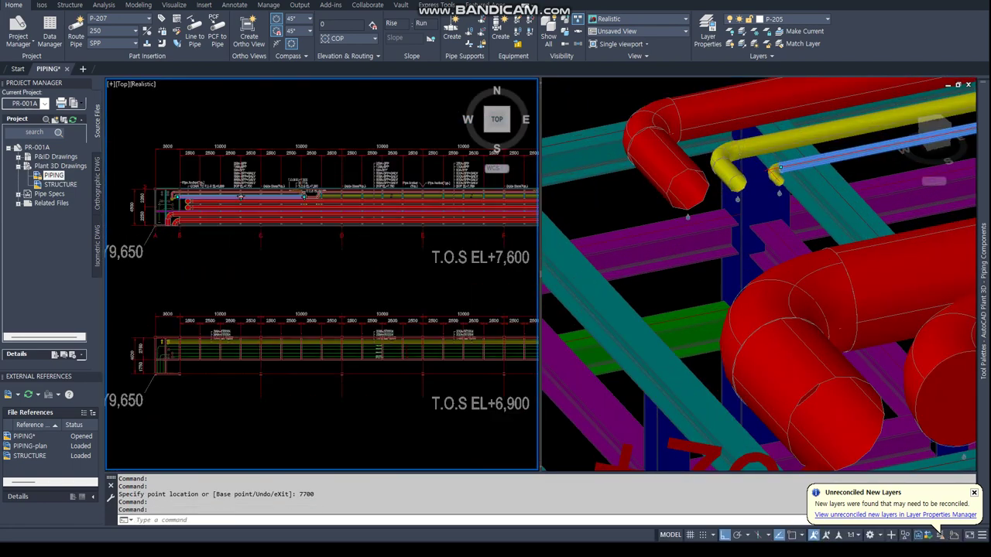
{"action": "scroll", "coordinate": [240, 197], "scroll_direction": "up", "scroll_amount": 5}
{"action": "scroll", "coordinate": [240, 197], "scroll_direction": "up", "scroll_amount": 2}
{"action": "key", "text": "Escape"}
{"action": "key", "text": "Escape"}
{"action": "left_click", "coordinate": [654, 170]}
- Add 1500-long vertical risers to the red 250, the 100 and the 50 line ends
{"action": "scroll", "coordinate": [699, 199], "scroll_direction": "down", "scroll_amount": 2}
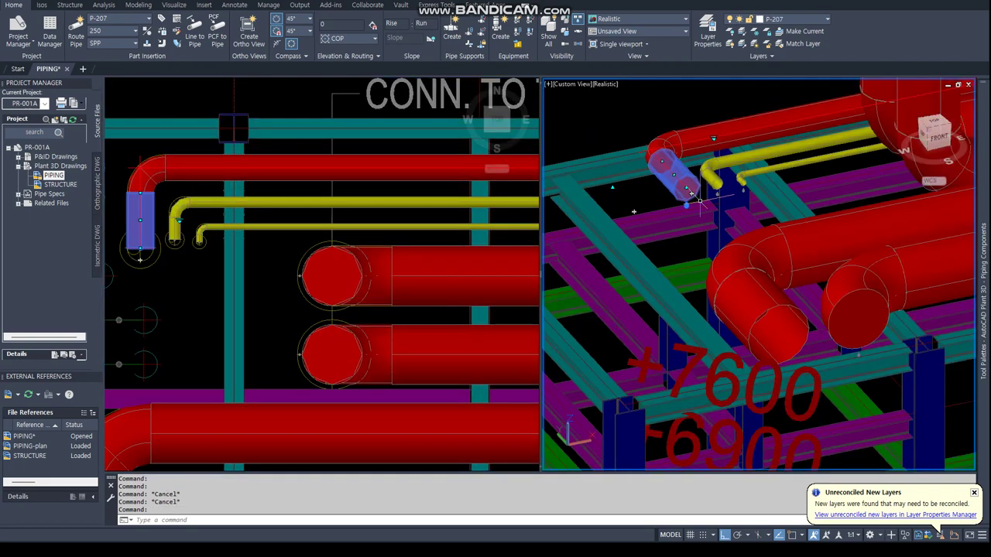
{"action": "left_click", "coordinate": [686, 204]}
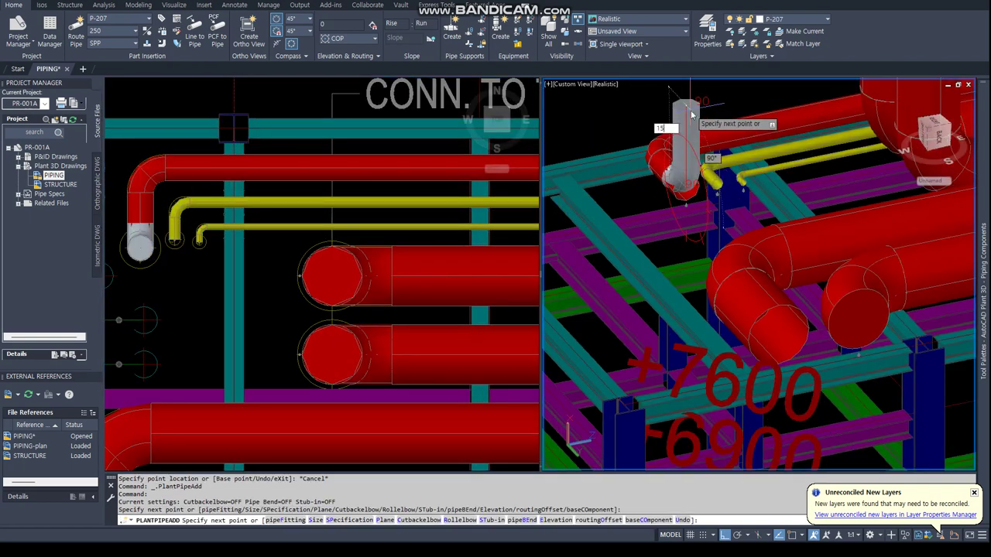
{"action": "type", "text": "1500"}
{"action": "key", "text": "Return"}
{"action": "key", "text": "Return"}
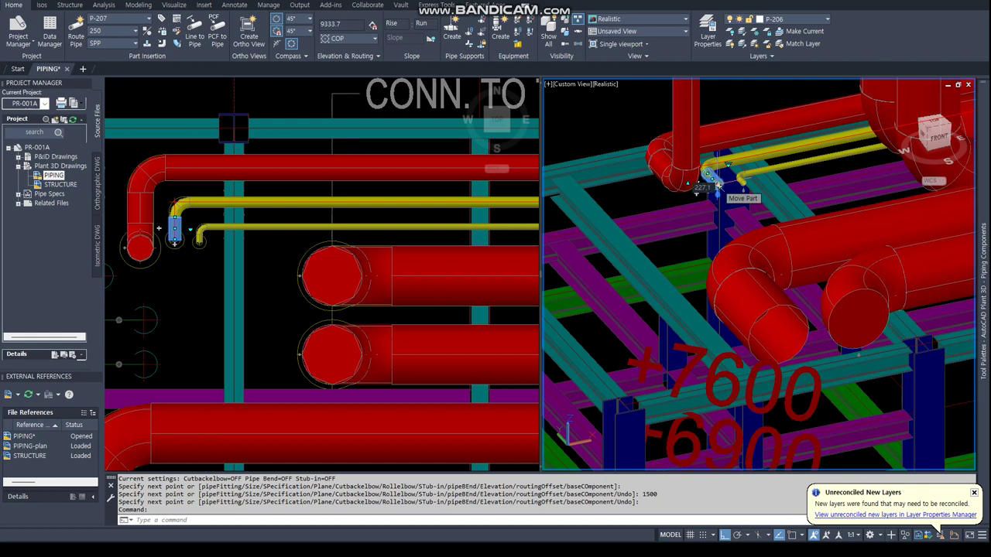
{"action": "left_click", "coordinate": [719, 186]}
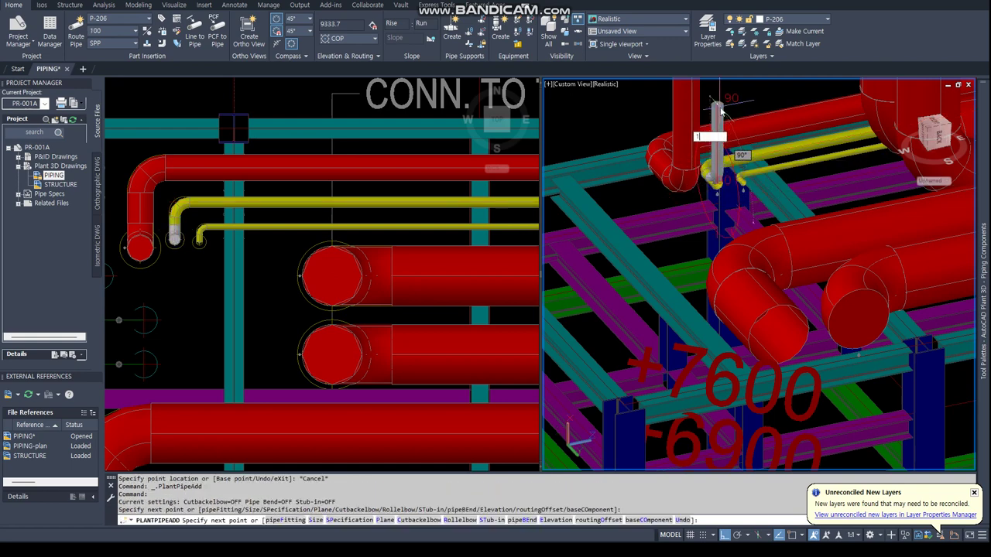
{"action": "type", "text": "1500"}
{"action": "key", "text": "Return"}
{"action": "key", "text": "Escape"}
{"action": "key", "text": "Escape"}
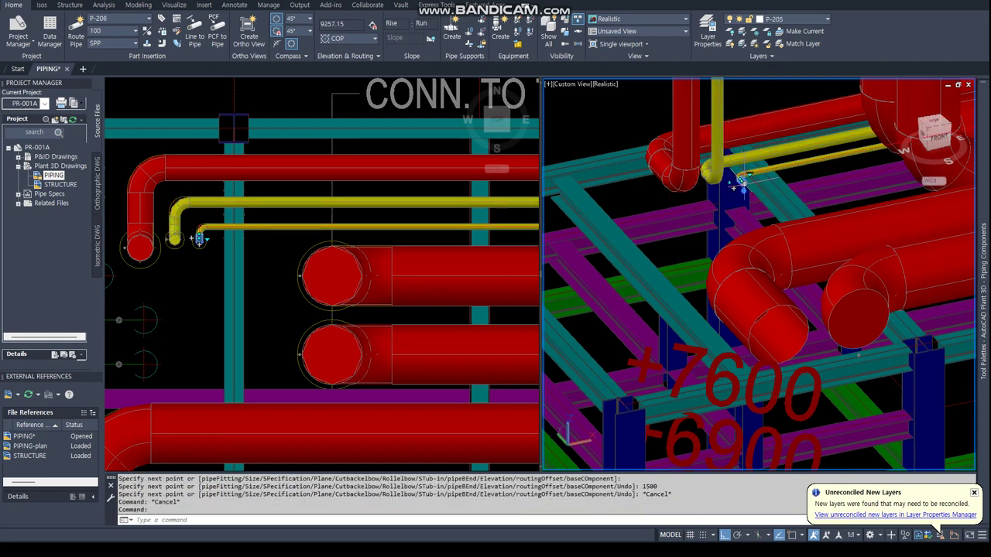
{"action": "left_click", "coordinate": [742, 184]}
{"action": "type", "text": "0"}
{"action": "key", "text": "Return"}
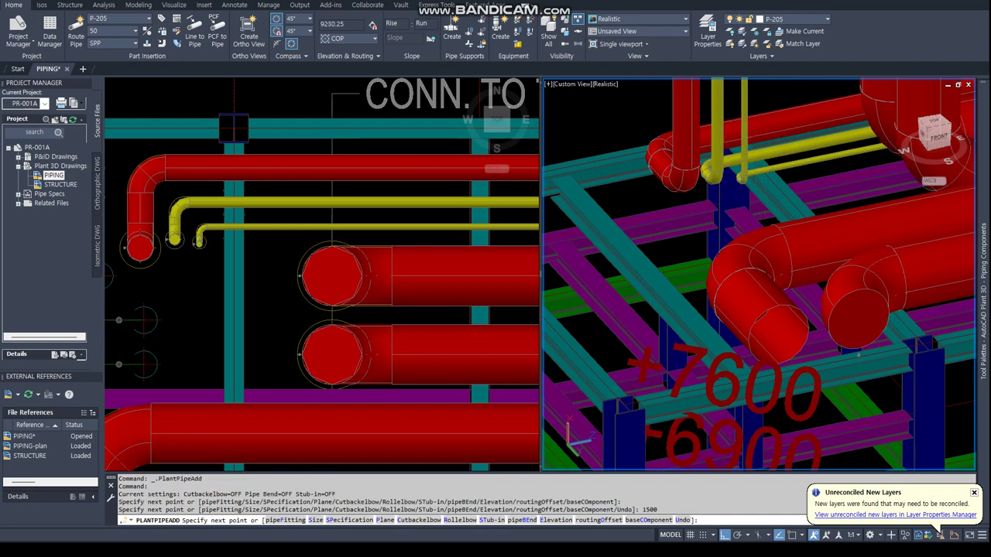
{"action": "key", "text": "Return"}
{"action": "scroll", "coordinate": [333, 237], "scroll_direction": "down", "scroll_amount": 5}
{"action": "scroll", "coordinate": [372, 237], "scroll_direction": "up", "scroll_amount": 2}
- Switch the plan viewport to 2D Wireframe and frame the rack in both views
{"action": "scroll", "coordinate": [371, 237], "scroll_direction": "up", "scroll_amount": 1}
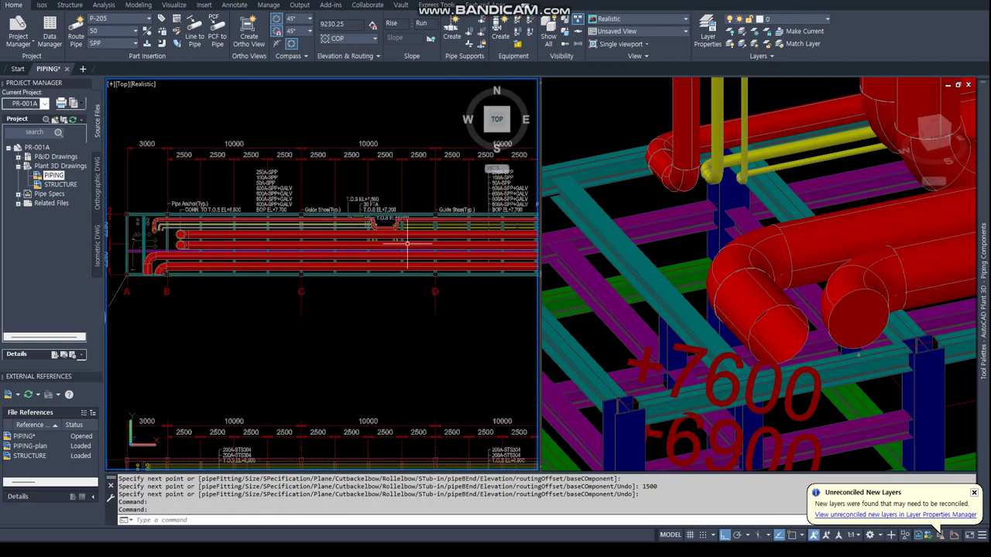
{"action": "scroll", "coordinate": [371, 238], "scroll_direction": "up", "scroll_amount": 3}
{"action": "scroll", "coordinate": [371, 238], "scroll_direction": "up", "scroll_amount": 2}
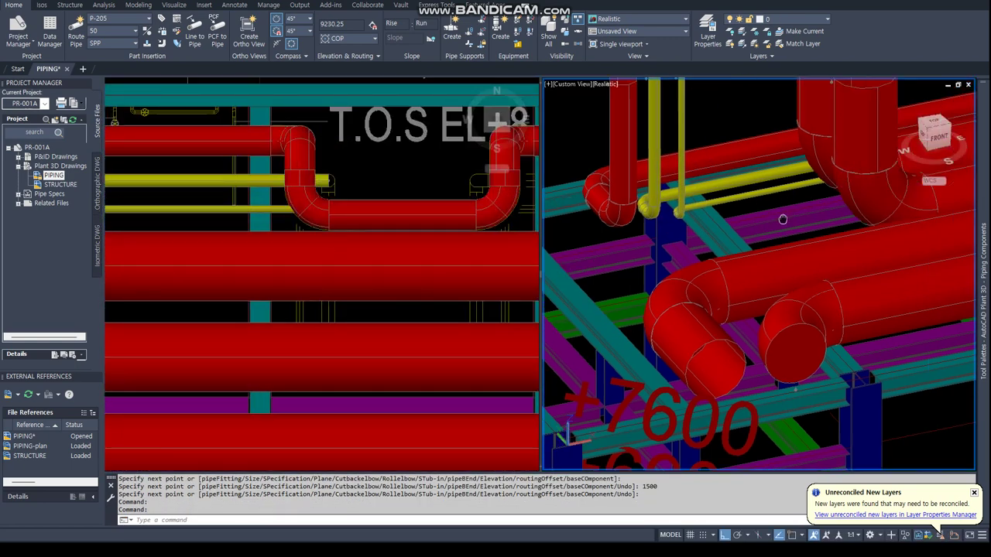
{"action": "scroll", "coordinate": [781, 219], "scroll_direction": "up", "scroll_amount": 2}
{"action": "scroll", "coordinate": [781, 219], "scroll_direction": "down", "scroll_amount": 6}
{"action": "mouse_move", "coordinate": [781, 233]}
{"action": "middle_mouse_down", "text": "shift"}
{"action": "mouse_move", "coordinate": [841, 275]}
{"action": "mouse_move", "coordinate": [774, 232]}
{"action": "middle_mouse_up", "text": "shift"}
{"action": "scroll", "coordinate": [841, 275], "scroll_direction": "up", "scroll_amount": 3}
{"action": "scroll", "coordinate": [841, 274], "scroll_direction": "up", "scroll_amount": 3}
{"action": "scroll", "coordinate": [773, 232], "scroll_direction": "up", "scroll_amount": 2}
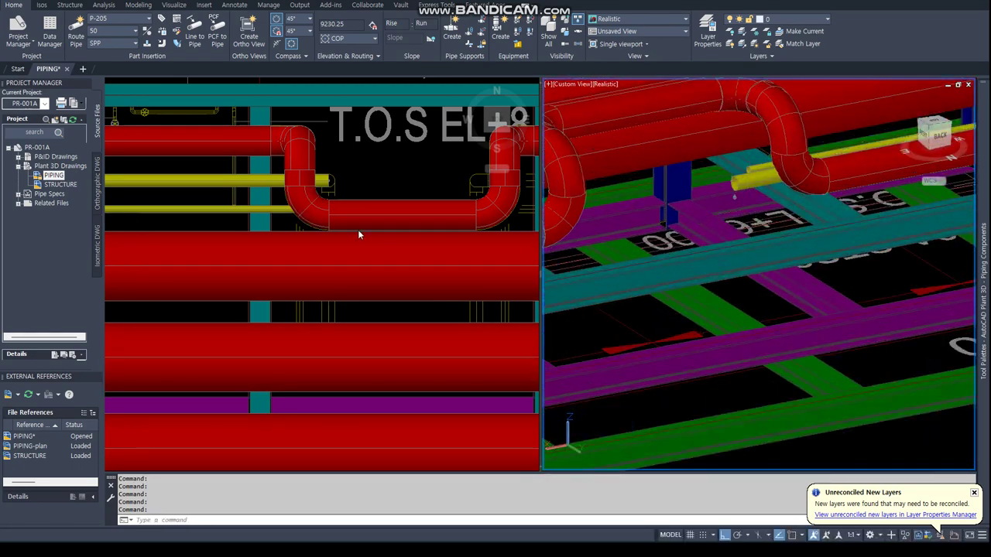
{"action": "left_click", "coordinate": [356, 185]}
{"action": "type", "text": "vs"}
{"action": "key", "text": "Return"}
{"action": "type", "text": "2"}
{"action": "key", "text": "Return"}
{"action": "middle_click_drag", "start_coordinate": [333, 201], "coordinate": [271, 205]}
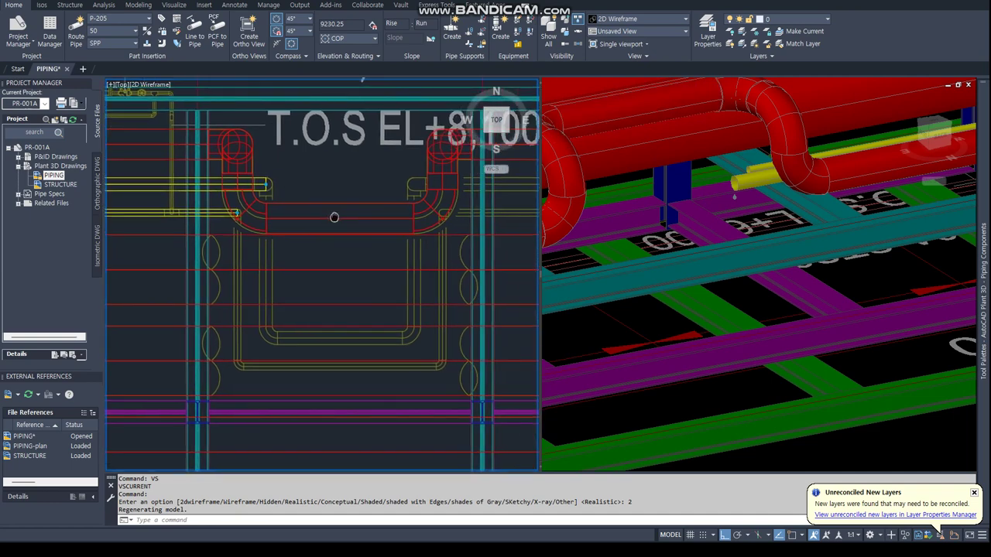
- Route on from the small yellow line's end, 500 down, then perpendicular to the loop leg
{"action": "left_click", "coordinate": [714, 216]}
{"action": "left_click", "coordinate": [750, 189]}
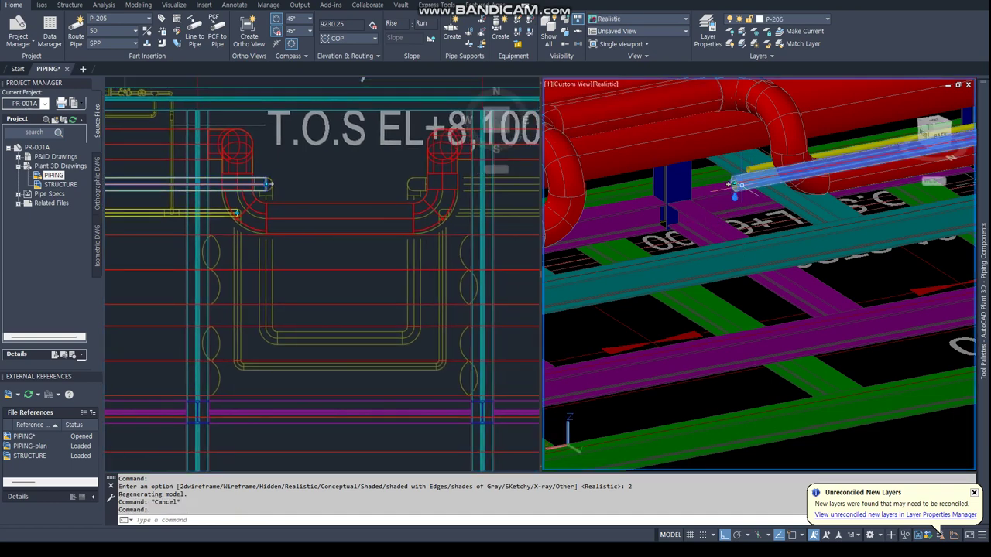
{"action": "left_click", "coordinate": [751, 189]}
{"action": "type", "text": "500"}
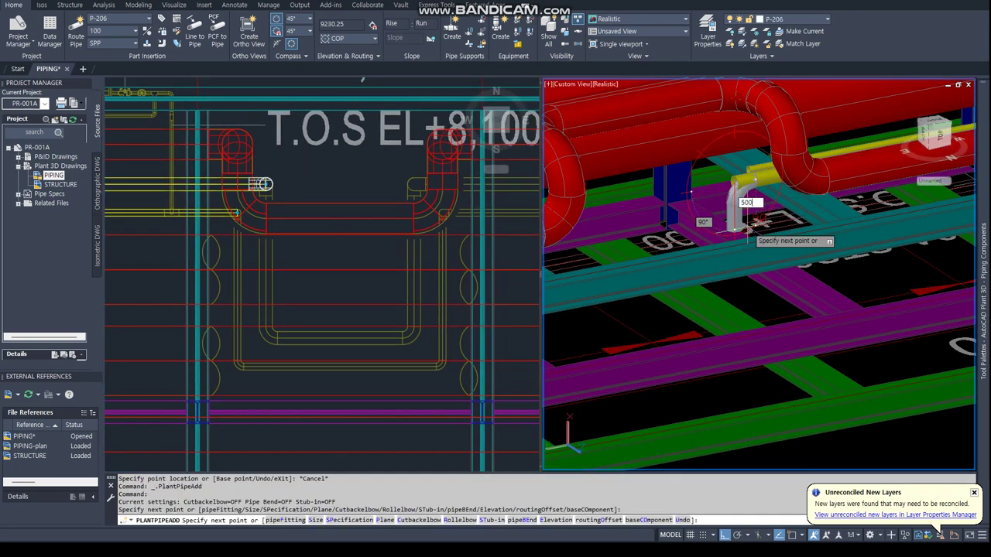
{"action": "key", "text": "Return"}
{"action": "left_click", "coordinate": [310, 283]}
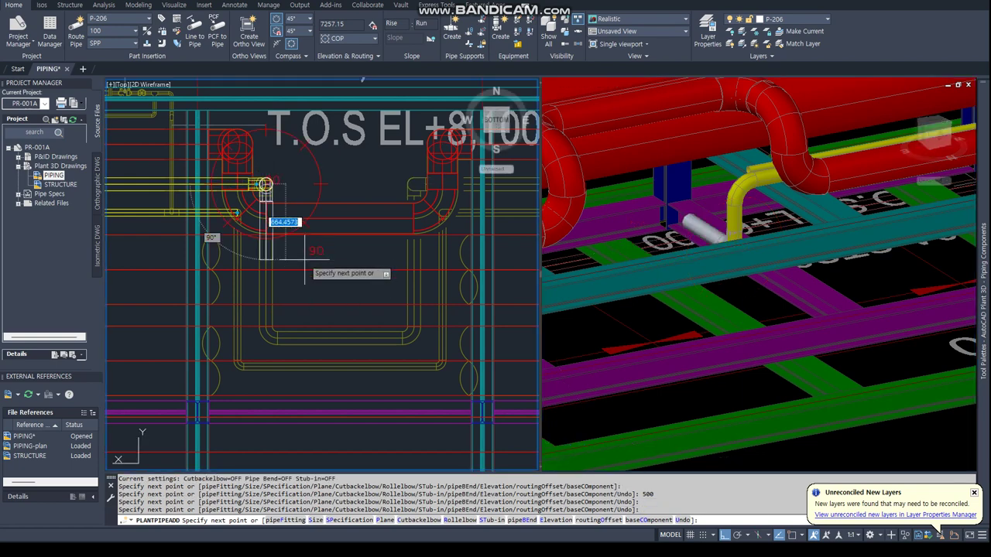
{"action": "type", "text": "ER"}
{"action": "key", "text": "Return"}
{"action": "left_click", "coordinate": [303, 334]}
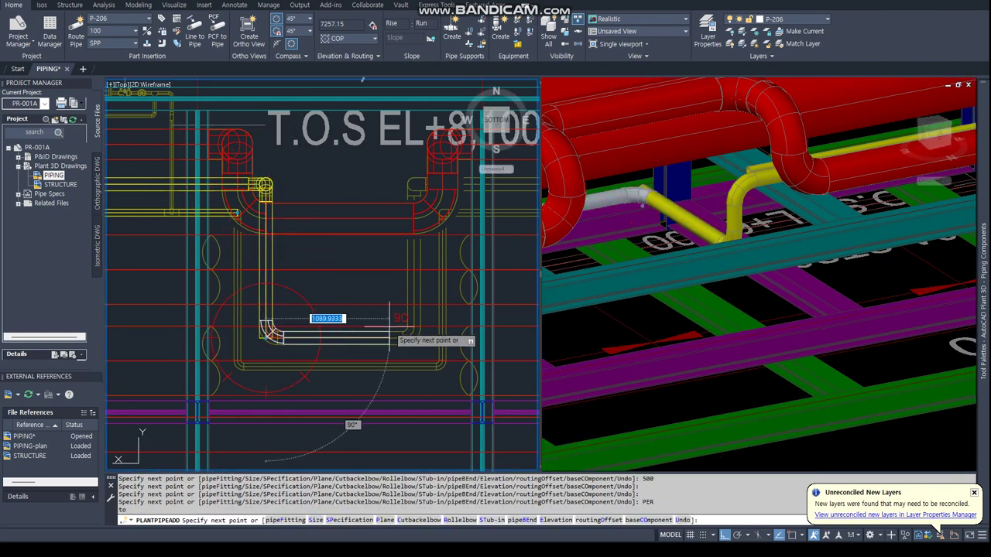
- Add a run point perpendicular to the pipe, then a 500-long vertical segment
{"action": "type", "text": "R"}
{"action": "key", "text": "Return"}
{"action": "scroll", "coordinate": [364, 310], "scroll_direction": "up", "scroll_amount": 2}
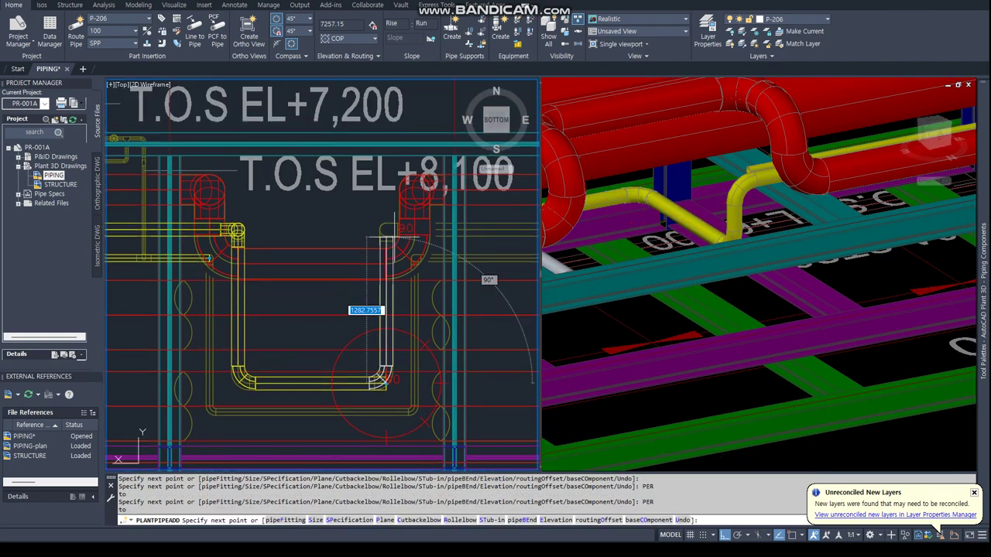
{"action": "scroll", "coordinate": [327, 418], "scroll_direction": "up", "scroll_amount": 2}
{"action": "scroll", "coordinate": [371, 264], "scroll_direction": "up", "scroll_amount": 2}
{"action": "scroll", "coordinate": [375, 211], "scroll_direction": "up", "scroll_amount": 1}
{"action": "left_click", "coordinate": [375, 211]}
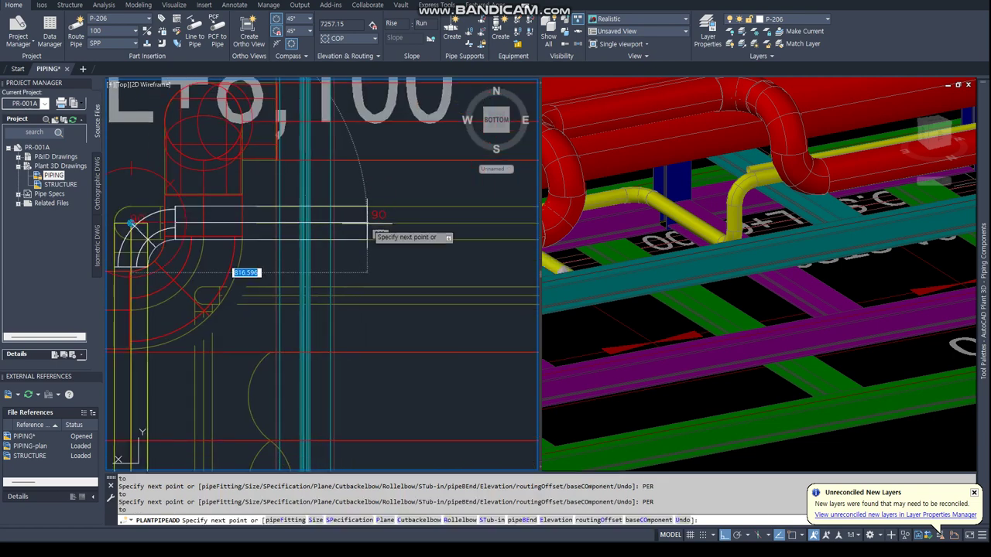
{"action": "middle_click_drag", "start_coordinate": [733, 216], "coordinate": [783, 226], "text": "shift"}
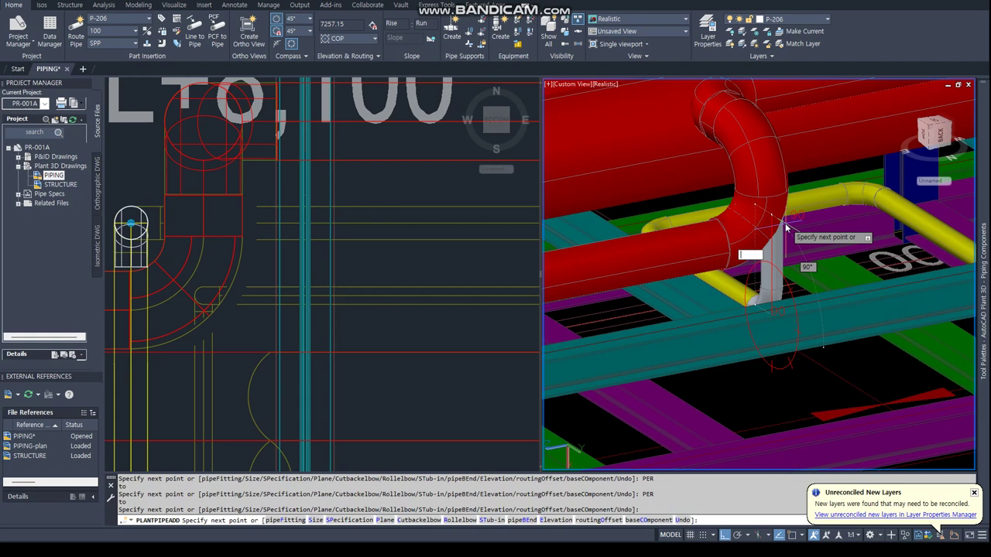
{"action": "type", "text": "500"}
{"action": "key", "text": "Return"}
- Continue the route from the elbow's centre with another 500-long vertical segment
{"action": "left_click", "coordinate": [327, 222]}
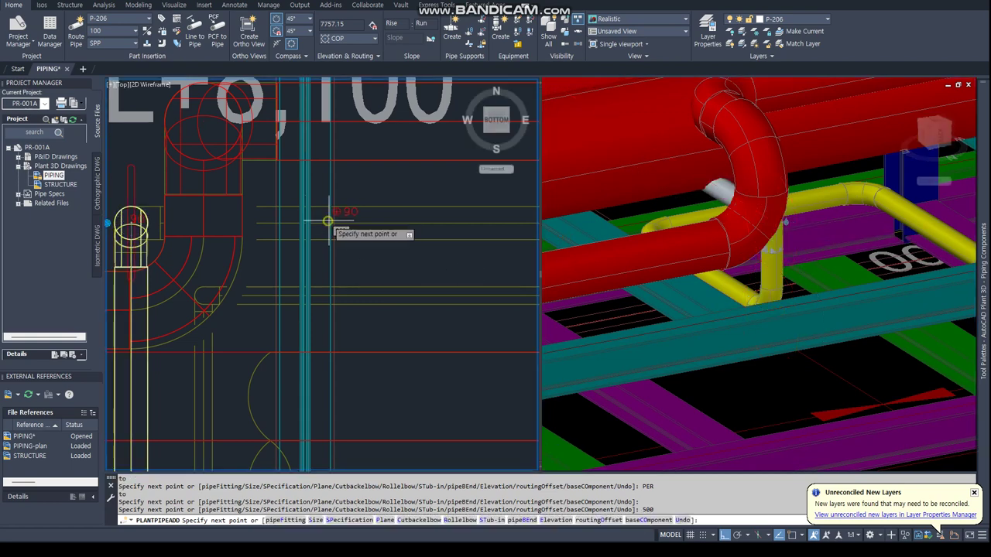
{"action": "scroll", "coordinate": [371, 224], "scroll_direction": "down", "scroll_amount": 3}
{"action": "scroll", "coordinate": [420, 265], "scroll_direction": "down", "scroll_amount": 2}
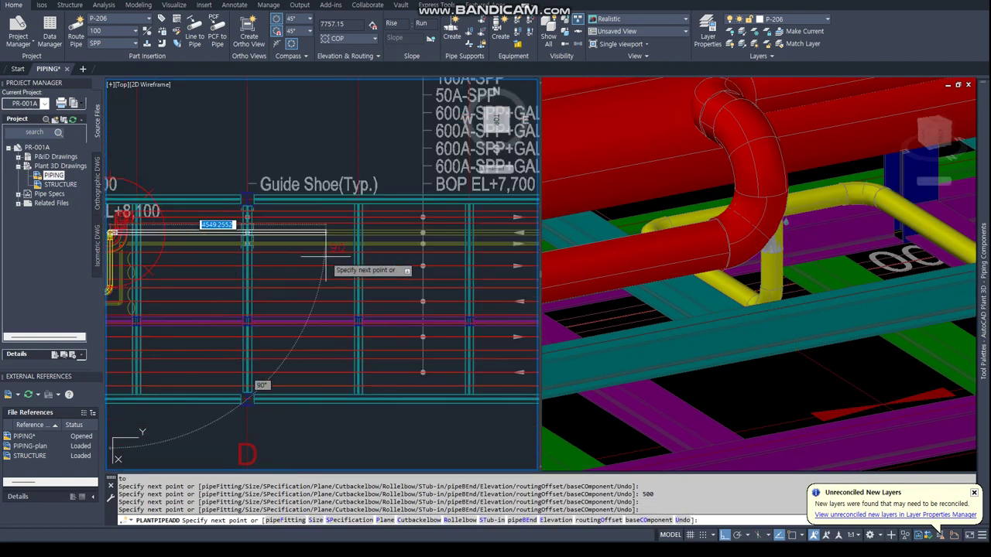
{"action": "scroll", "coordinate": [475, 266], "scroll_direction": "down", "scroll_amount": 1}
{"action": "scroll", "coordinate": [431, 232], "scroll_direction": "up", "scroll_amount": 5}
{"action": "type", "text": "cen"}
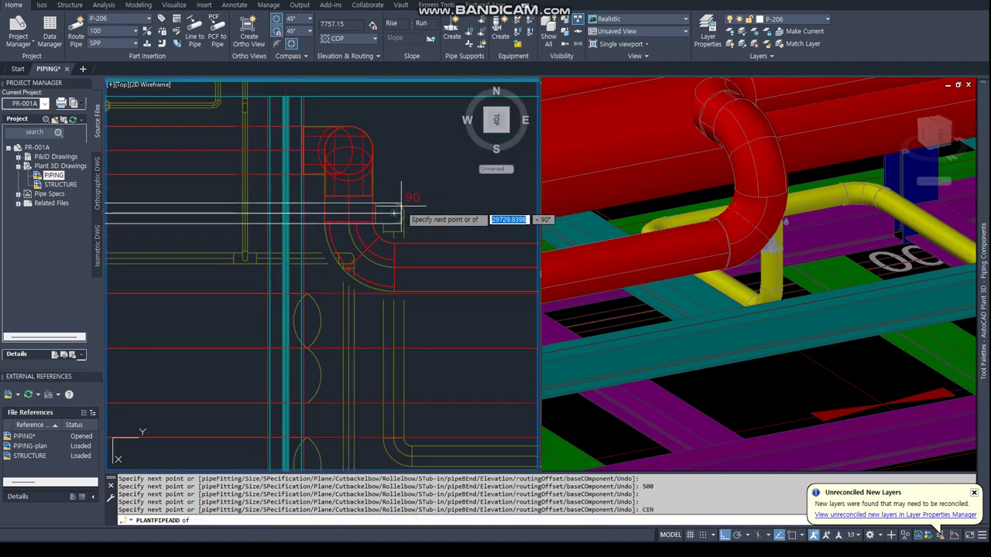
{"action": "key", "text": "Return"}
{"action": "scroll", "coordinate": [627, 314], "scroll_direction": "down", "scroll_amount": 3}
{"action": "scroll", "coordinate": [626, 314], "scroll_direction": "down", "scroll_amount": 2}
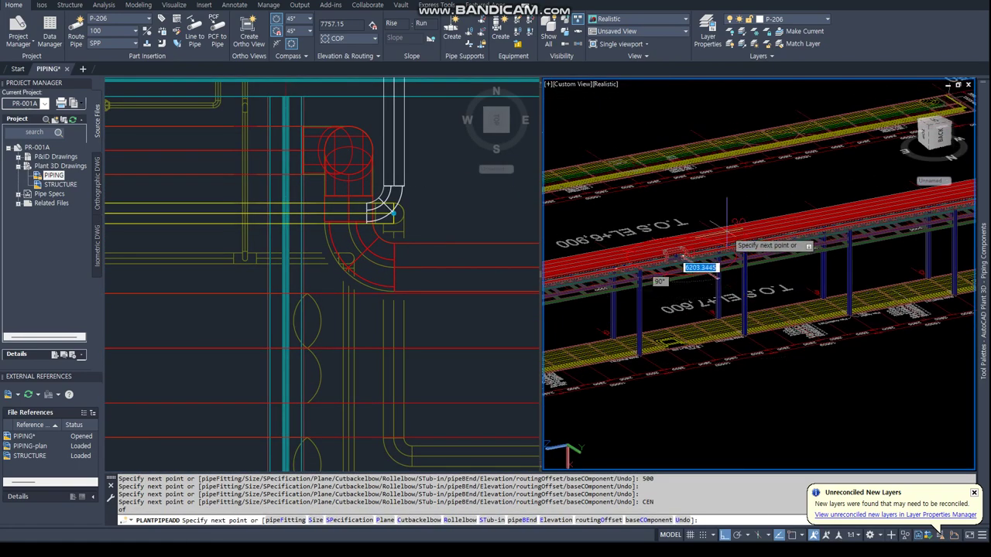
{"action": "scroll", "coordinate": [693, 272], "scroll_direction": "up", "scroll_amount": 3}
{"action": "left_click", "coordinate": [726, 200]}
{"action": "type", "text": "00"}
{"action": "key", "text": "Return"}
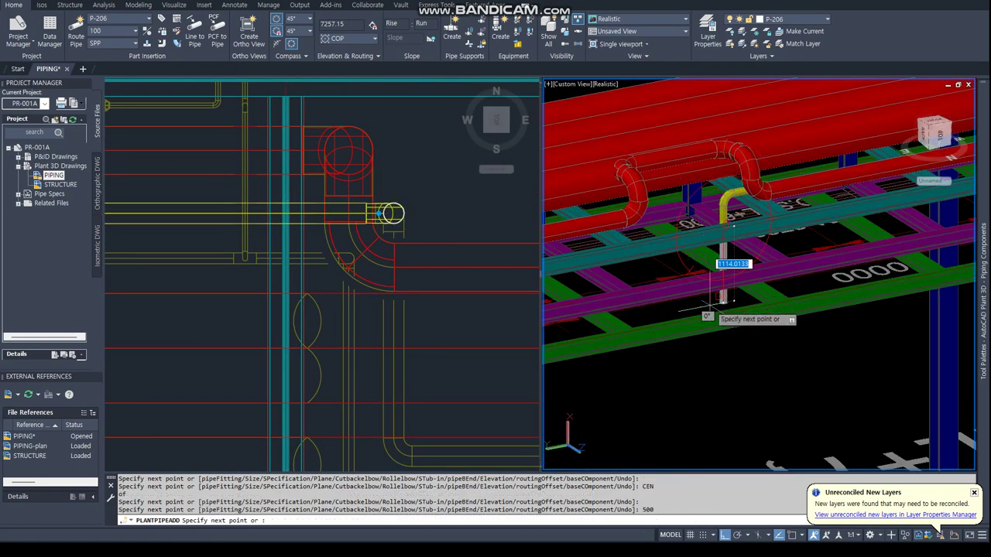
- Start a pipe from the elbow's centre using PER and CEN snaps and drop it 500
{"action": "left_click", "coordinate": [459, 204]}
{"action": "middle_click_drag", "start_coordinate": [422, 190], "coordinate": [259, 246]}
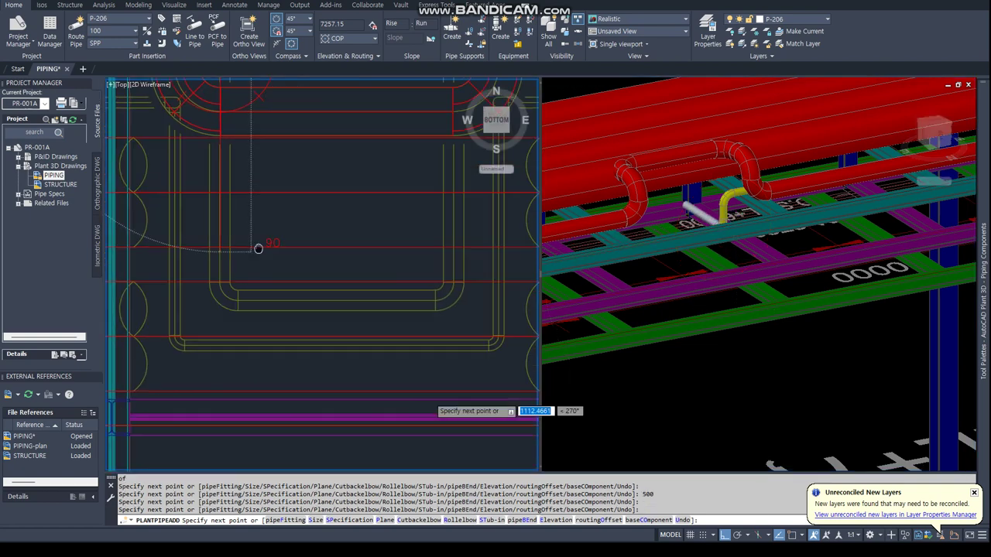
{"action": "type", "text": "per"}
{"action": "key", "text": "Return"}
{"action": "type", "text": "per"}
{"action": "key", "text": "Return"}
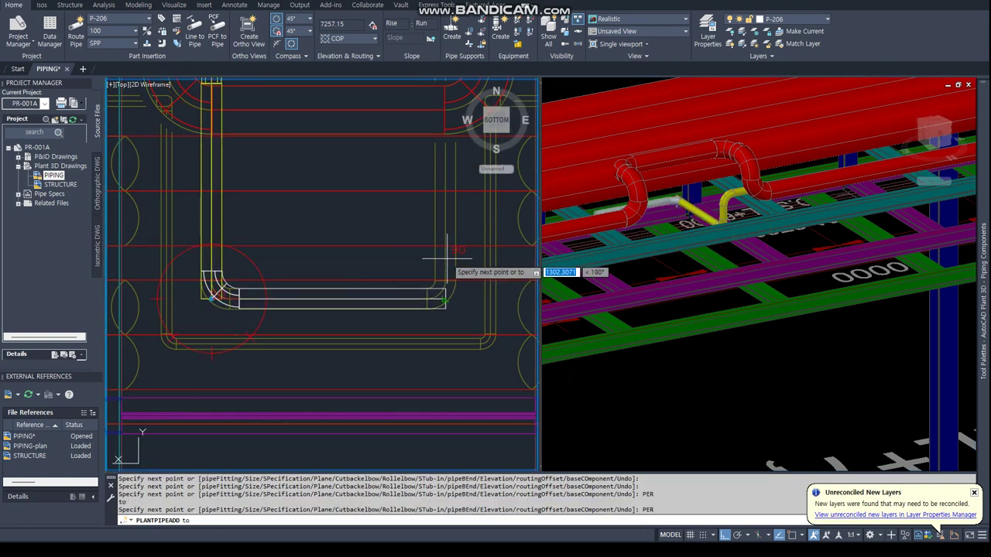
{"action": "scroll", "coordinate": [411, 254], "scroll_direction": "up", "scroll_amount": 3}
{"action": "type", "text": "cen"}
{"action": "key", "text": "Return"}
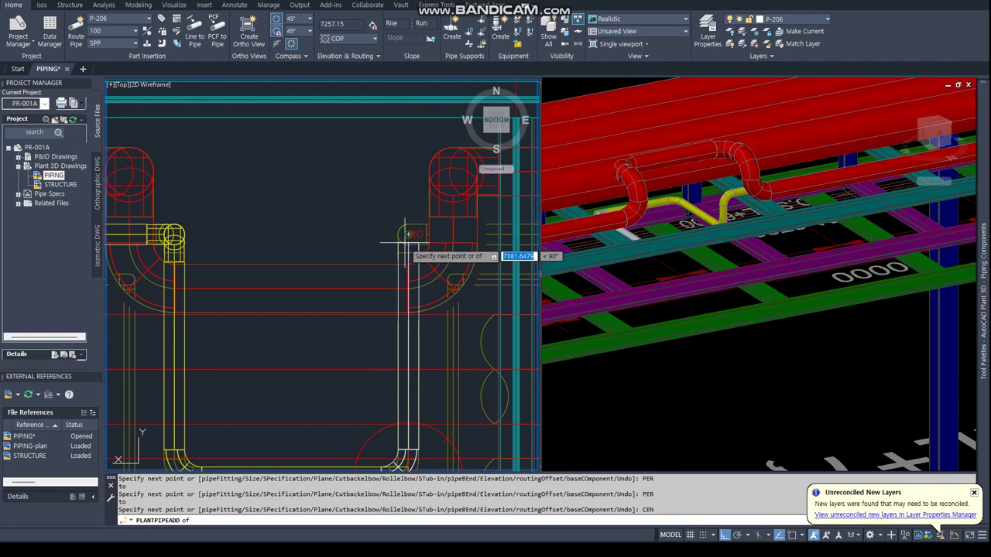
{"action": "left_click", "coordinate": [408, 235]}
{"action": "left_click", "coordinate": [649, 297]}
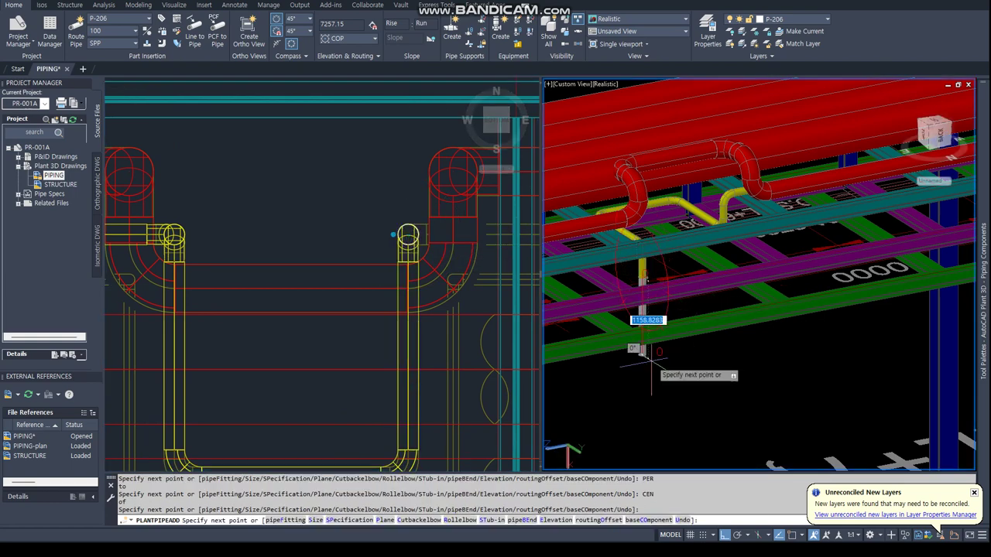
{"action": "type", "text": "500"}
{"action": "key", "text": "Return"}
- Place the next route point perpendicular to the pipe in the plan view
{"action": "left_click", "coordinate": [341, 178]}
{"action": "scroll", "coordinate": [410, 270], "scroll_direction": "down", "scroll_amount": 5}
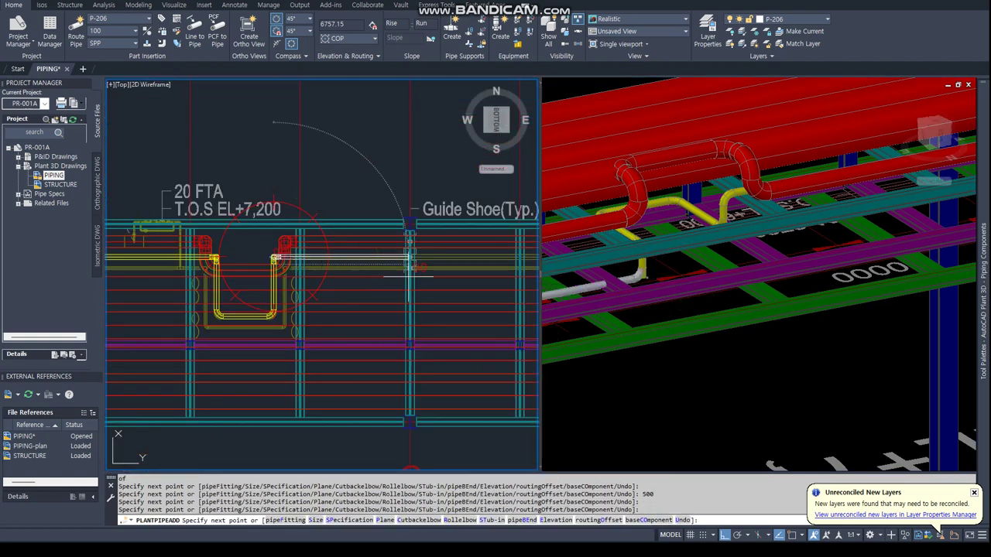
{"action": "scroll", "coordinate": [403, 275], "scroll_direction": "up", "scroll_amount": 3}
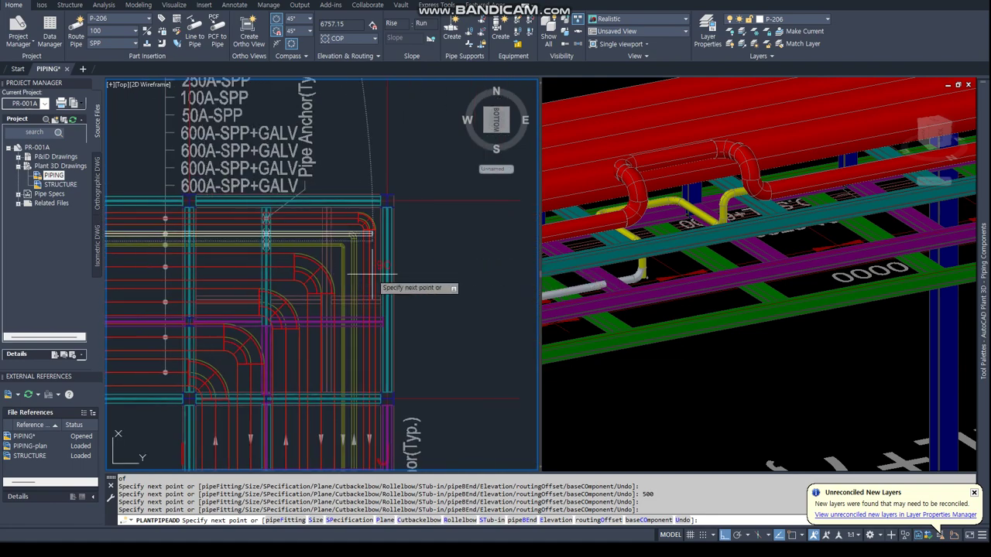
{"action": "scroll", "coordinate": [379, 272], "scroll_direction": "up", "scroll_amount": 4}
{"action": "left_click", "coordinate": [301, 257]}
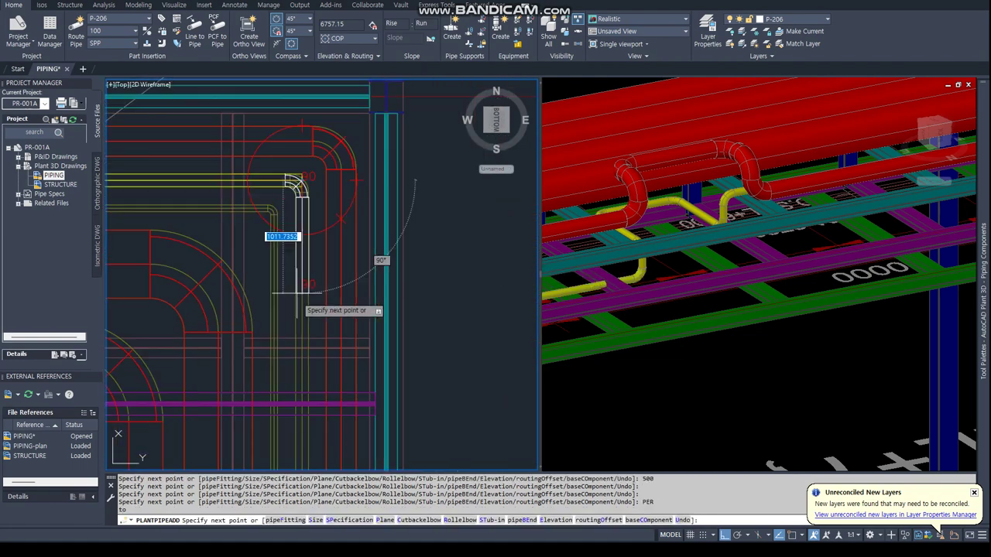
{"action": "scroll", "coordinate": [301, 256], "scroll_direction": "down", "scroll_amount": 2}
{"action": "scroll", "coordinate": [300, 248], "scroll_direction": "up", "scroll_amount": 2}
- End the leg perpendicular to the target line, then at the circle's centre
{"action": "type", "text": "ER"}
{"action": "key", "text": "Return"}
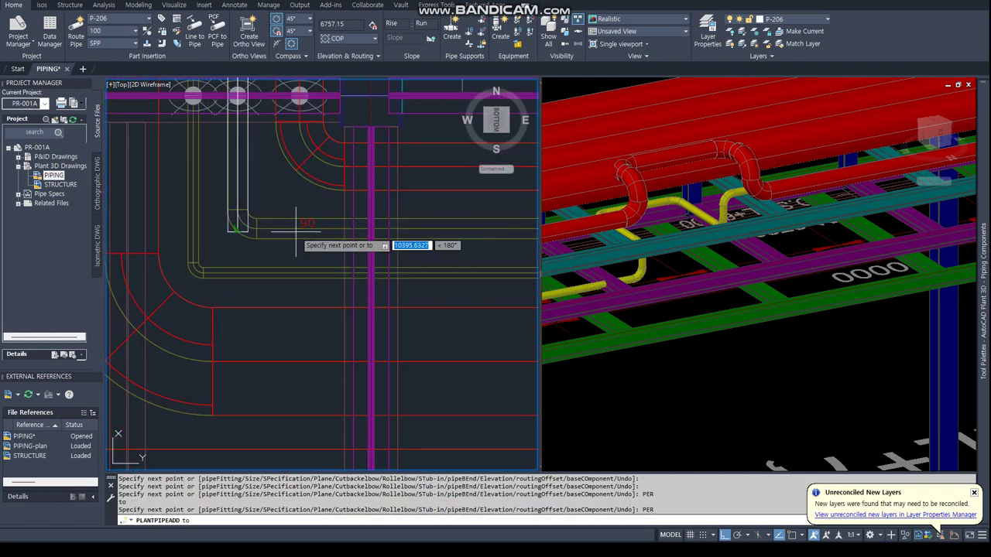
{"action": "left_click", "coordinate": [296, 231]}
{"action": "scroll", "coordinate": [296, 231], "scroll_direction": "down", "scroll_amount": 3}
{"action": "scroll", "coordinate": [325, 232], "scroll_direction": "up", "scroll_amount": 3}
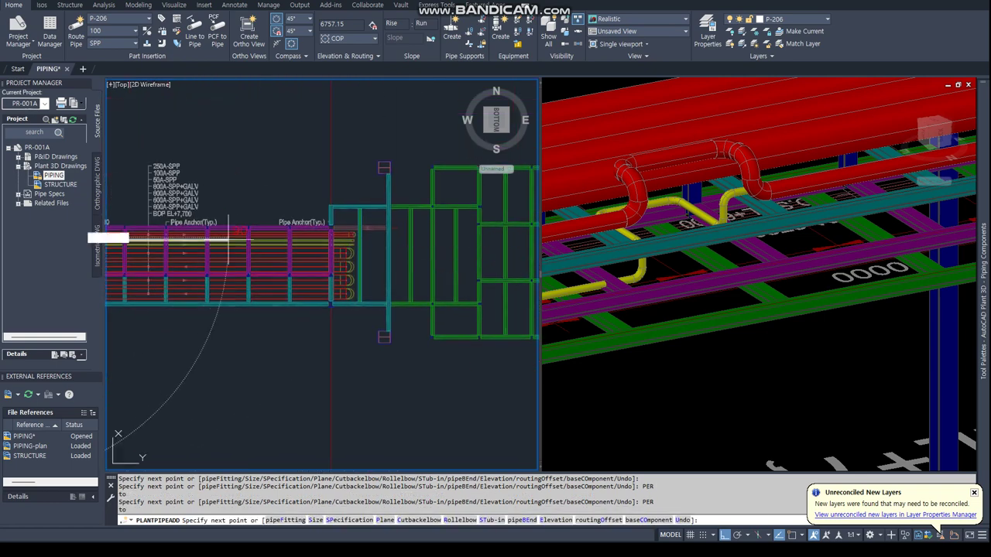
{"action": "type", "text": "CEN"}
{"action": "key", "text": "Return"}
{"action": "left_click", "coordinate": [328, 210]}
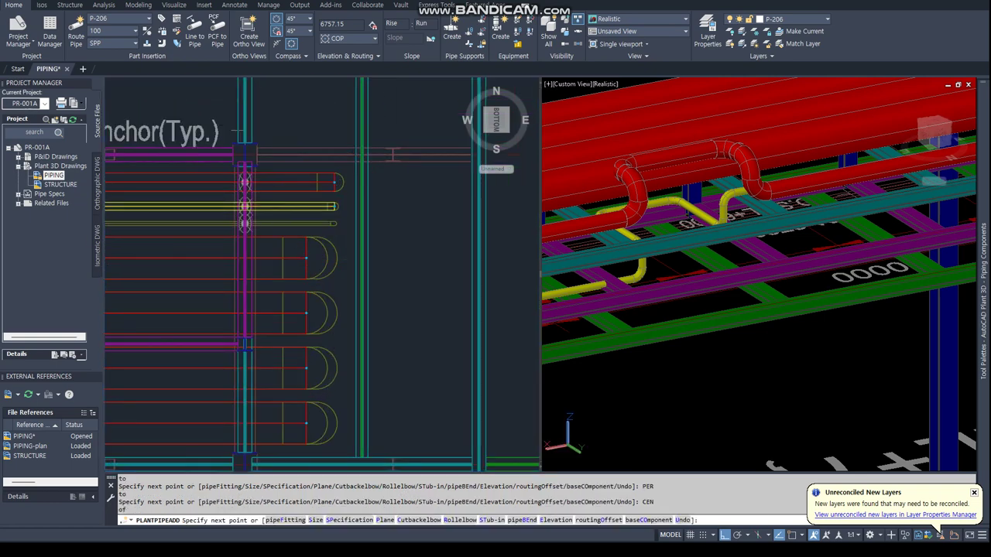
{"action": "scroll", "coordinate": [331, 224], "scroll_direction": "down", "scroll_amount": 5}
{"action": "scroll", "coordinate": [333, 249], "scroll_direction": "down", "scroll_amount": 3}
- Cancel the window selection and the pipe extension started from the elbow's open end
{"action": "scroll", "coordinate": [332, 250], "scroll_direction": "up", "scroll_amount": 5}
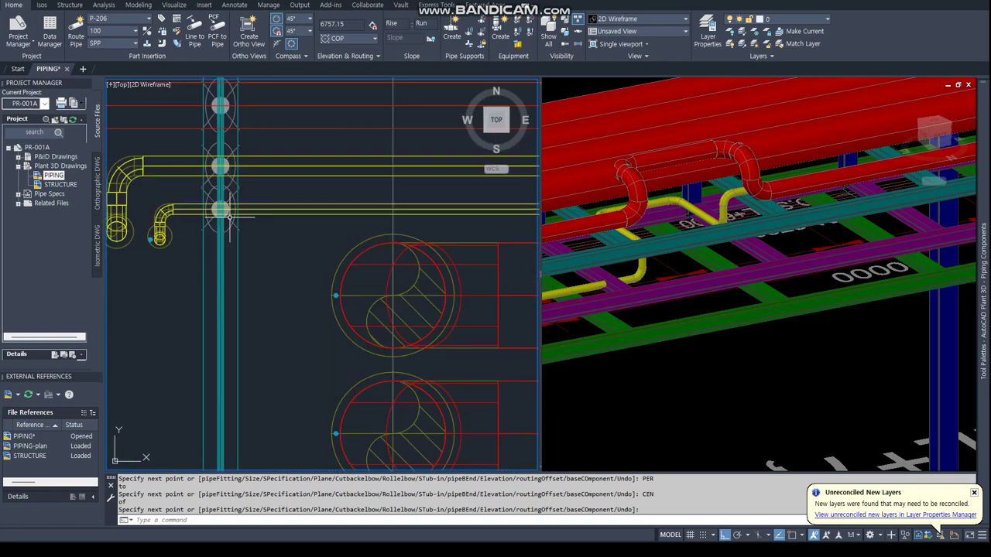
{"action": "key", "text": "Escape"}
{"action": "key", "text": "Escape"}
{"action": "scroll", "coordinate": [341, 201], "scroll_direction": "down", "scroll_amount": 3}
{"action": "scroll", "coordinate": [336, 194], "scroll_direction": "up", "scroll_amount": 3}
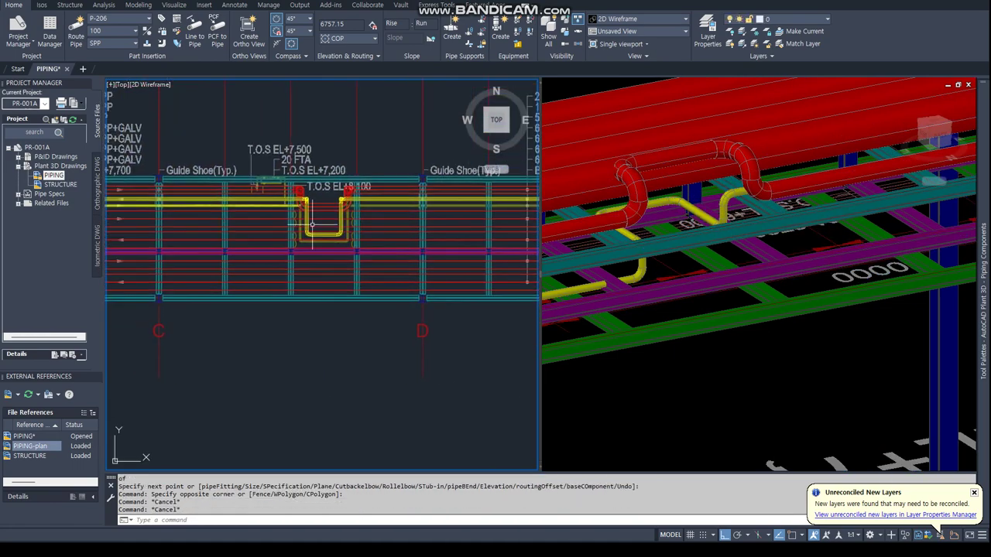
{"action": "scroll", "coordinate": [335, 189], "scroll_direction": "up", "scroll_amount": 2}
{"action": "scroll", "coordinate": [339, 186], "scroll_direction": "up", "scroll_amount": 2}
{"action": "left_click", "coordinate": [356, 173]}
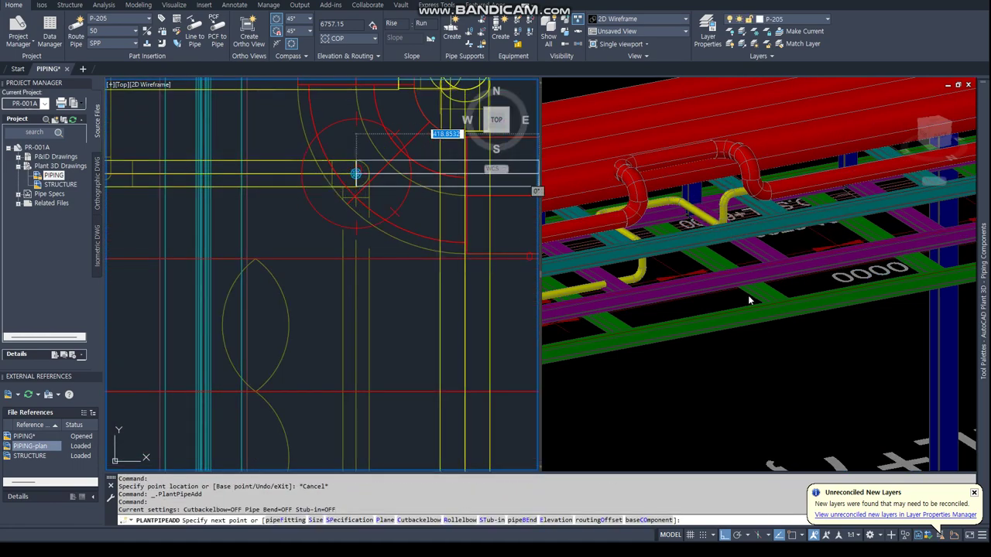
{"action": "scroll", "coordinate": [723, 275], "scroll_direction": "up", "scroll_amount": 1}
{"action": "scroll", "coordinate": [726, 263], "scroll_direction": "up", "scroll_amount": 2}
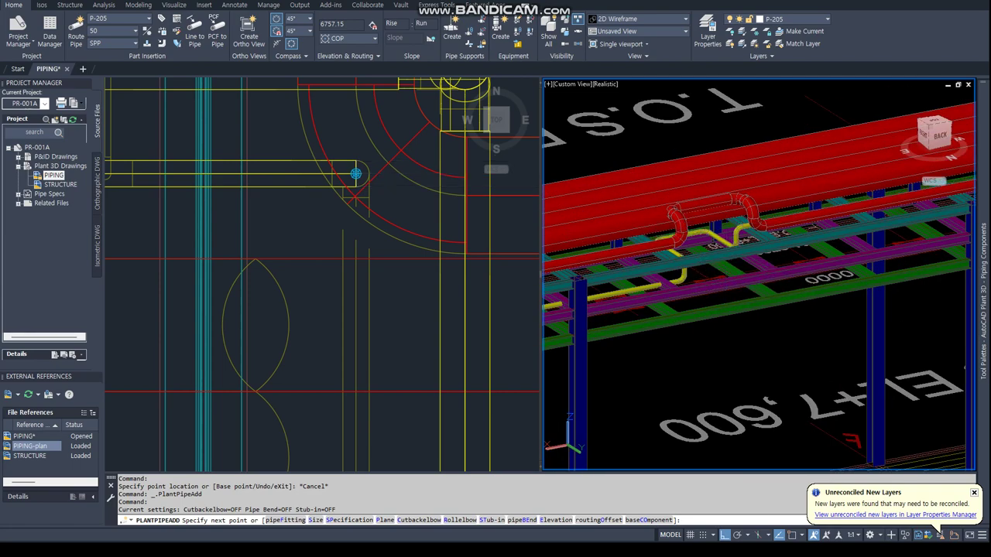
{"action": "key", "text": "Escape"}
- Orbit and zoom the 3D view onto the yellow riser beside the red loop
{"action": "mouse_move", "coordinate": [728, 255]}
{"action": "middle_mouse_down", "text": "shift"}
{"action": "mouse_move", "coordinate": [697, 201]}
{"action": "mouse_move", "coordinate": [774, 232]}
{"action": "middle_mouse_up", "text": "shift"}
{"action": "scroll", "coordinate": [774, 232], "scroll_direction": "down", "scroll_amount": 3}
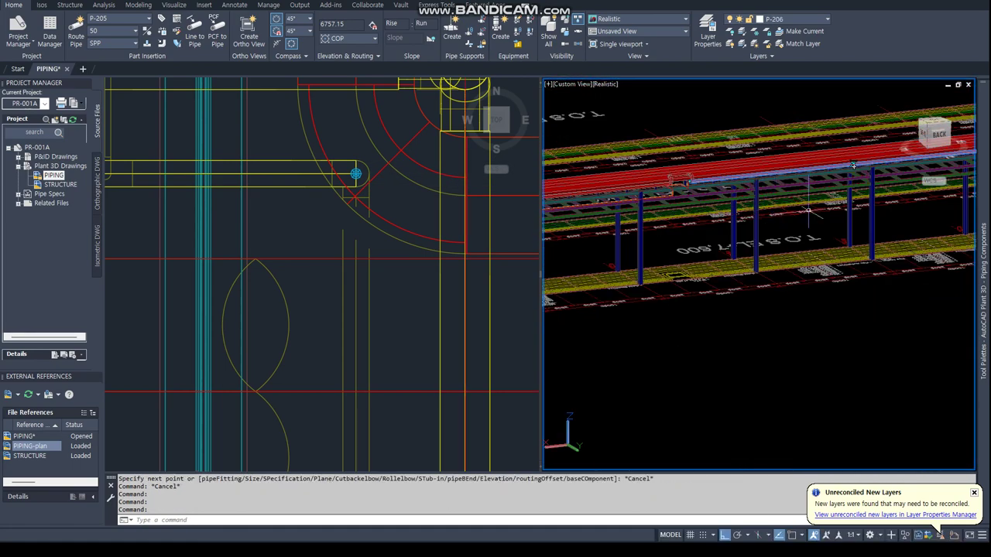
{"action": "scroll", "coordinate": [851, 224], "scroll_direction": "up", "scroll_amount": 2}
{"action": "scroll", "coordinate": [823, 284], "scroll_direction": "up", "scroll_amount": 2}
{"action": "scroll", "coordinate": [823, 284], "scroll_direction": "up", "scroll_amount": 2}
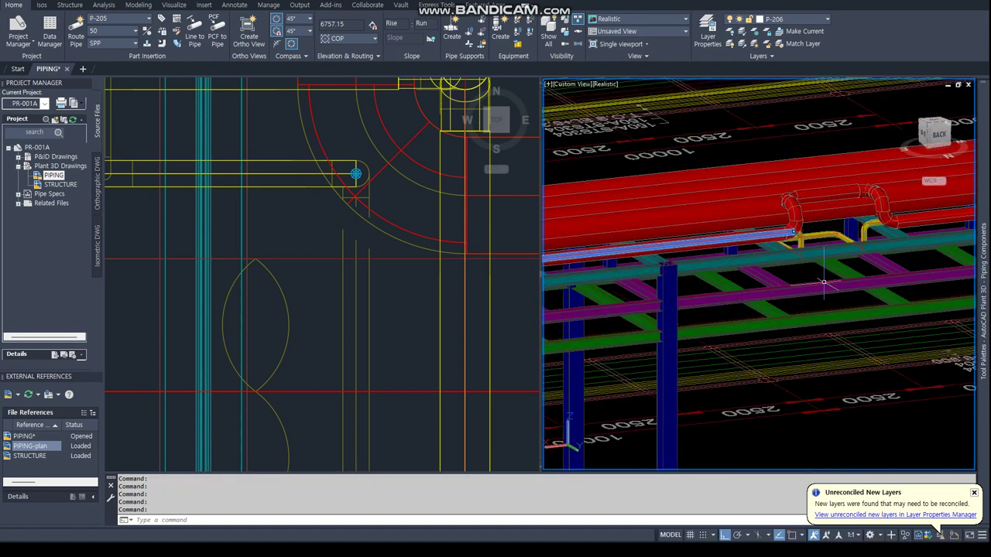
{"action": "scroll", "coordinate": [798, 236], "scroll_direction": "up", "scroll_amount": 3}
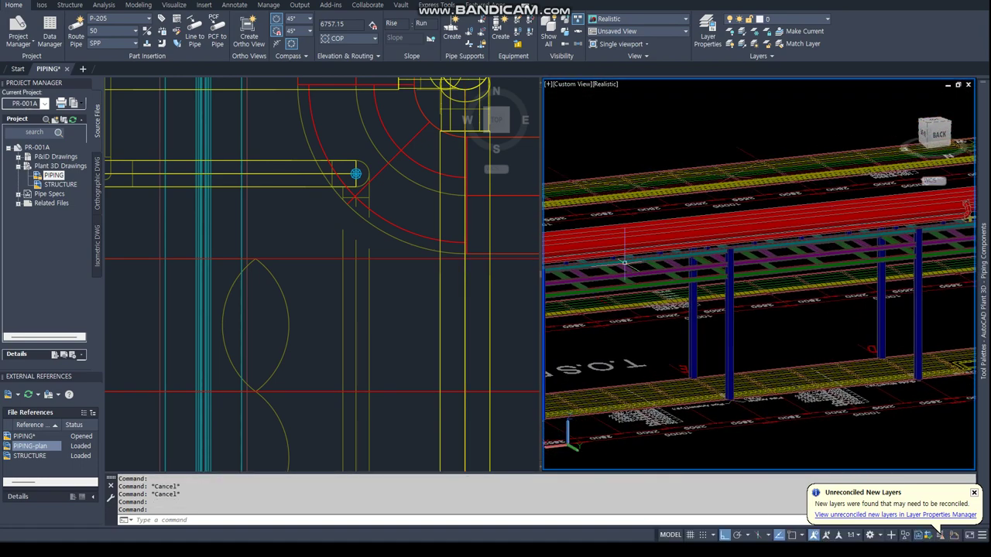
{"action": "scroll", "coordinate": [647, 274], "scroll_direction": "up", "scroll_amount": 2}
{"action": "scroll", "coordinate": [647, 275], "scroll_direction": "up", "scroll_amount": 2}
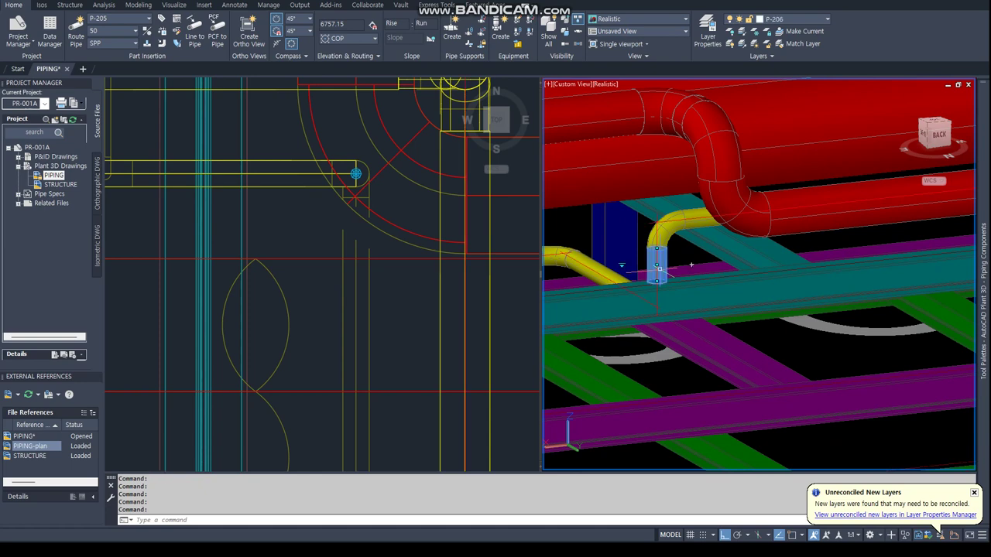
{"action": "right_click", "coordinate": [664, 232]}
{"action": "mouse_move", "coordinate": [711, 234]}
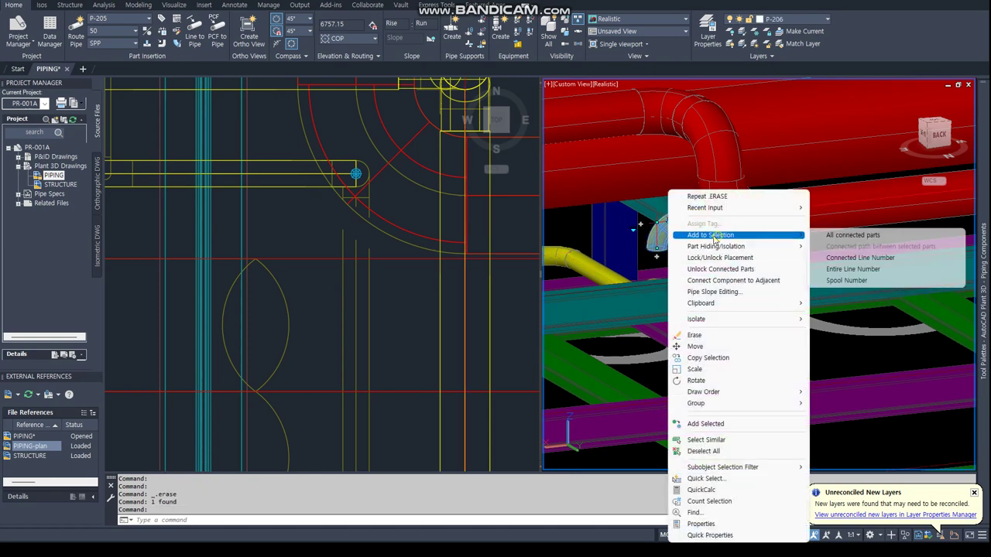
{"action": "left_click", "coordinate": [852, 259]}
{"action": "right_click", "coordinate": [578, 236]}
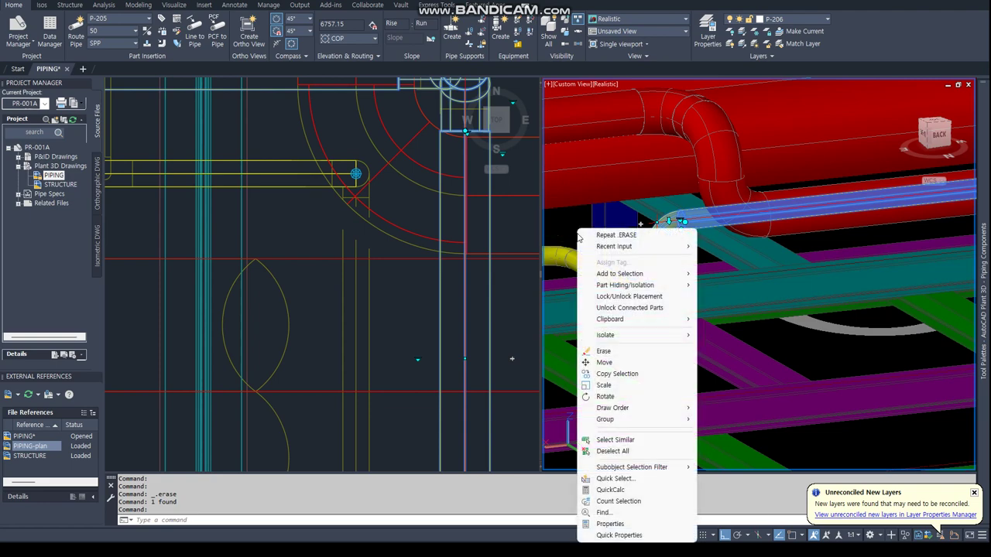
{"action": "left_click", "coordinate": [621, 363]}
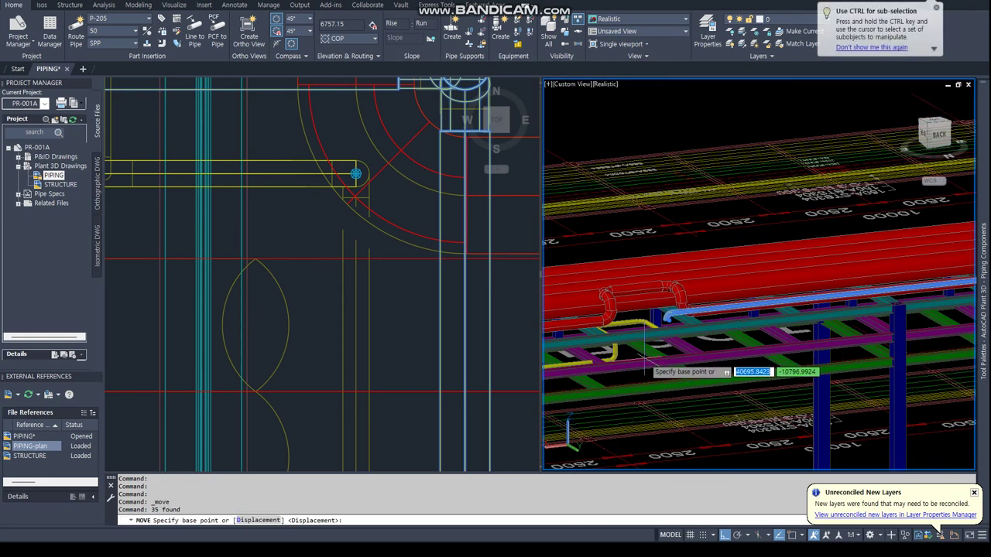
{"action": "scroll", "coordinate": [629, 364], "scroll_direction": "down", "scroll_amount": 2}
{"action": "key", "text": "Escape"}
{"action": "key", "text": "Escape"}
{"action": "key", "text": "Escape"}
{"action": "scroll", "coordinate": [763, 339], "scroll_direction": "up", "scroll_amount": 3}
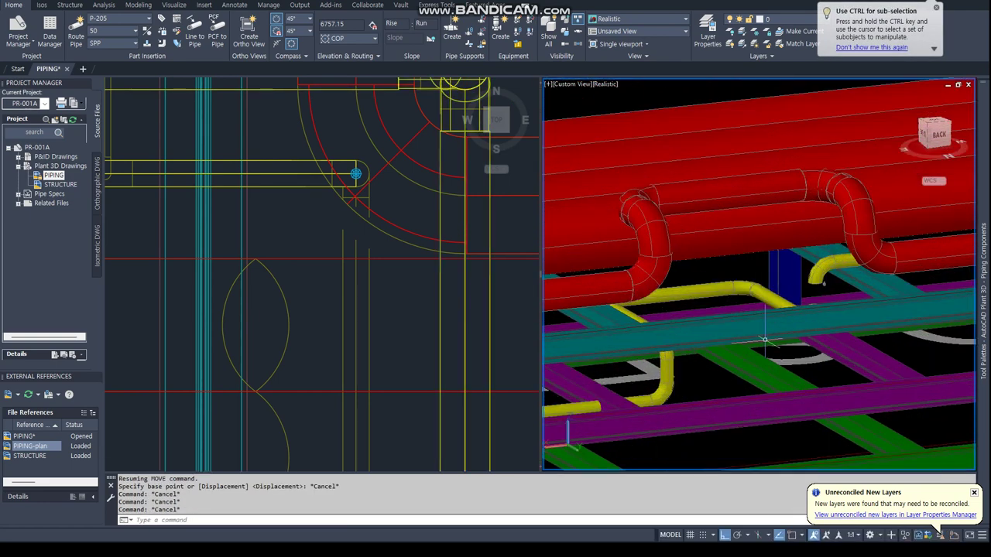
{"action": "type", "text": "u"}
{"action": "key", "text": "Return"}
{"action": "scroll", "coordinate": [763, 339], "scroll_direction": "up", "scroll_amount": 3}
{"action": "scroll", "coordinate": [763, 339], "scroll_direction": "down", "scroll_amount": 3}
{"action": "type", "text": "u"}
{"action": "key", "text": "Return"}
{"action": "mouse_move", "coordinate": [763, 339]}
{"action": "middle_mouse_down", "text": "shift"}
{"action": "mouse_move", "coordinate": [754, 316]}
{"action": "mouse_move", "coordinate": [642, 259]}
{"action": "mouse_move", "coordinate": [760, 334]}
{"action": "mouse_move", "coordinate": [719, 275]}
{"action": "middle_mouse_up", "text": "shift"}
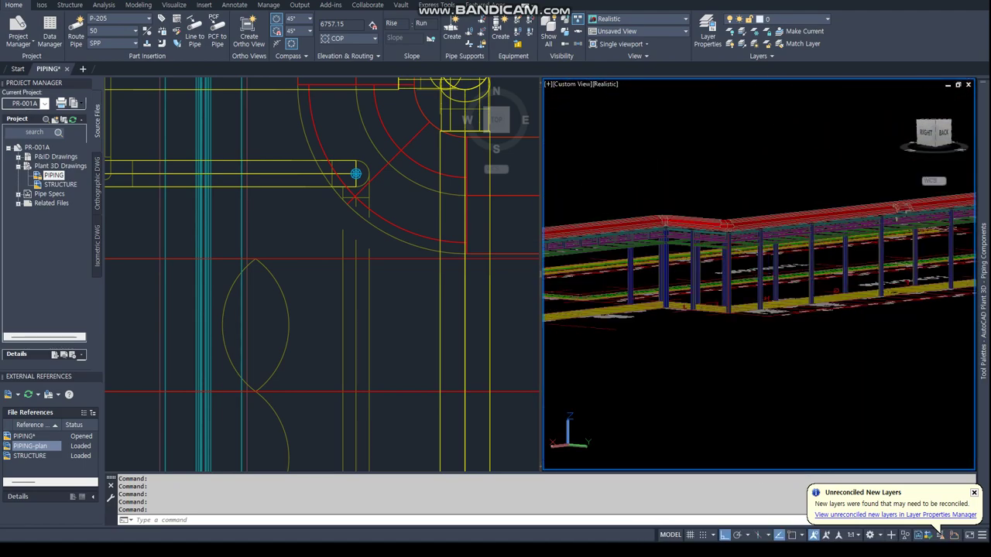
- Select the lower pipe's whole connected line number and move it @0,0,1000 upward
{"action": "middle_click_drag", "start_coordinate": [718, 276], "coordinate": [752, 351], "text": "shift"}
{"action": "scroll", "coordinate": [752, 351], "scroll_direction": "up", "scroll_amount": 3}
{"action": "scroll", "coordinate": [867, 315], "scroll_direction": "up", "scroll_amount": 3}
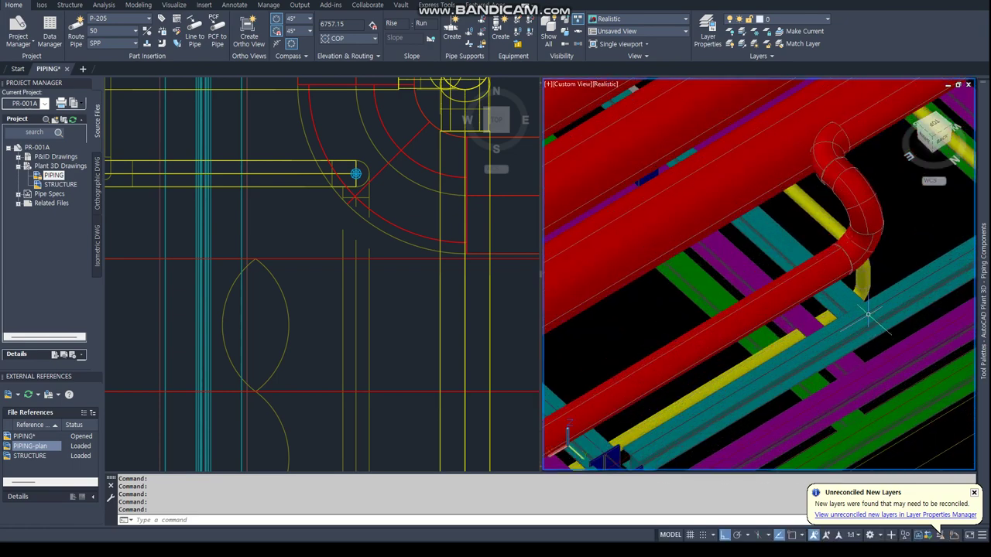
{"action": "right_click", "coordinate": [783, 255]}
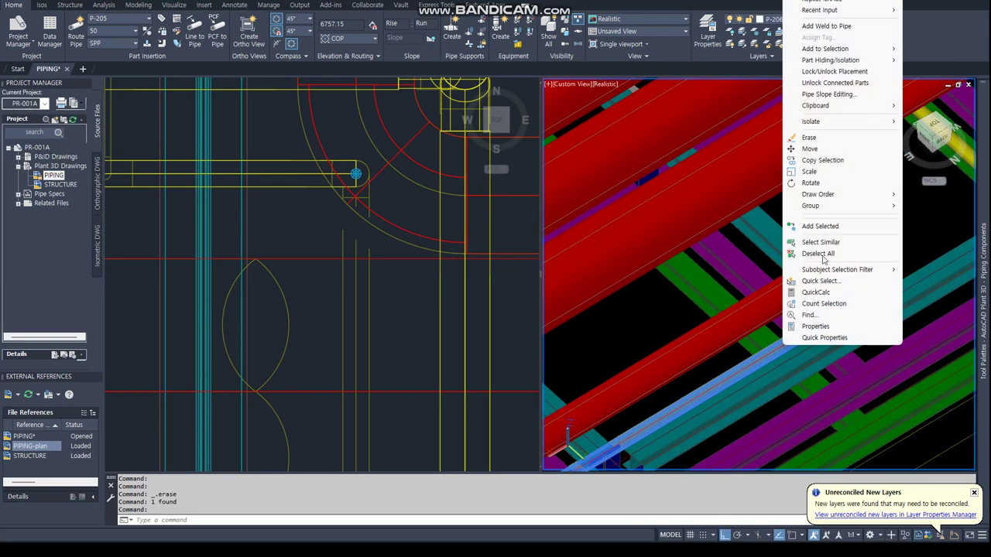
{"action": "mouse_move", "coordinate": [841, 49]}
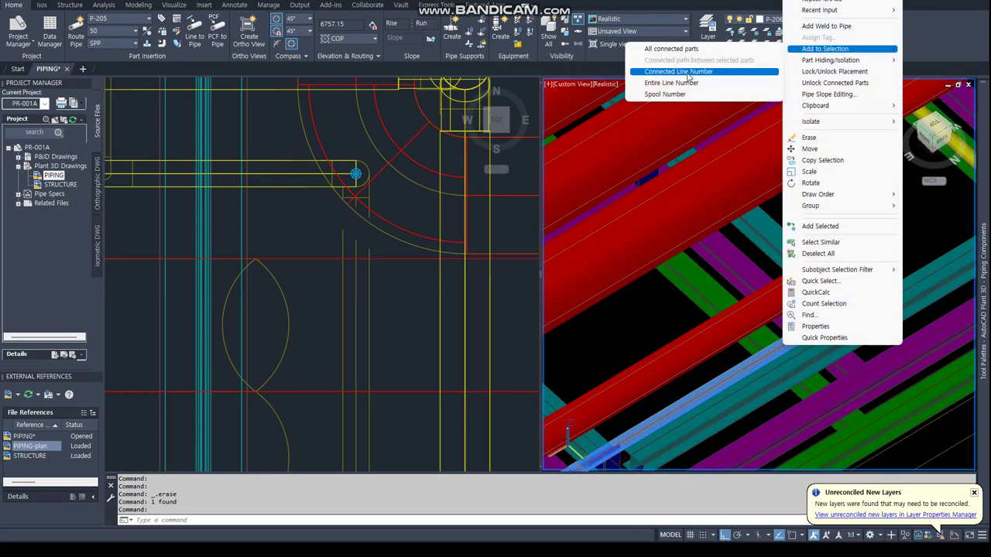
{"action": "left_click", "coordinate": [688, 72]}
{"action": "right_click", "coordinate": [658, 318]}
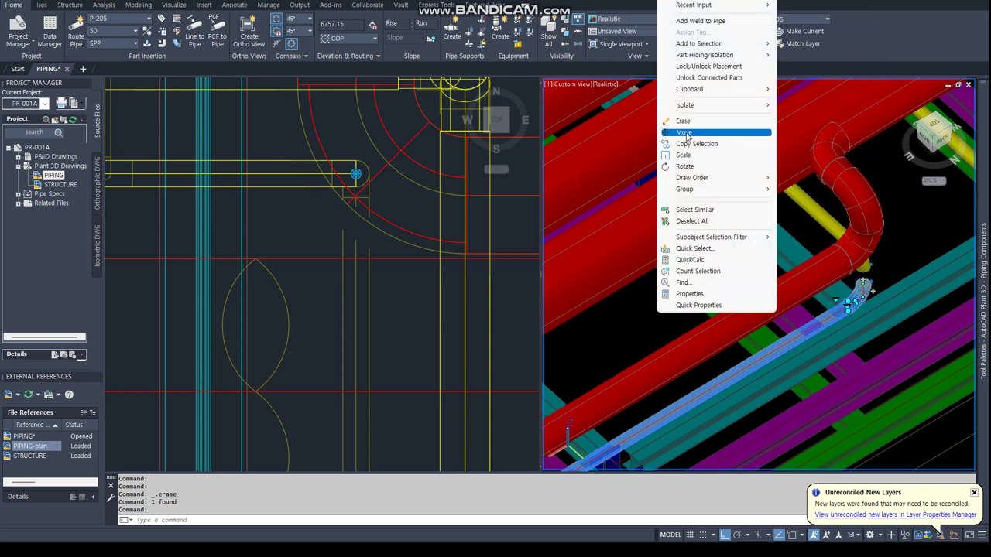
{"action": "left_click", "coordinate": [684, 133]}
{"action": "left_click", "coordinate": [669, 314]}
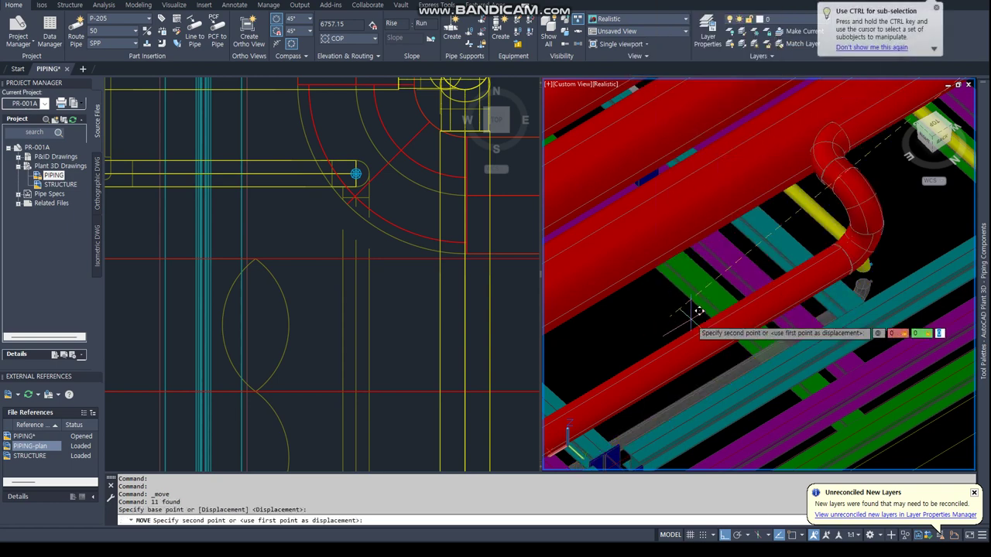
{"action": "type", "text": "1000"}
{"action": "key", "text": "Return"}
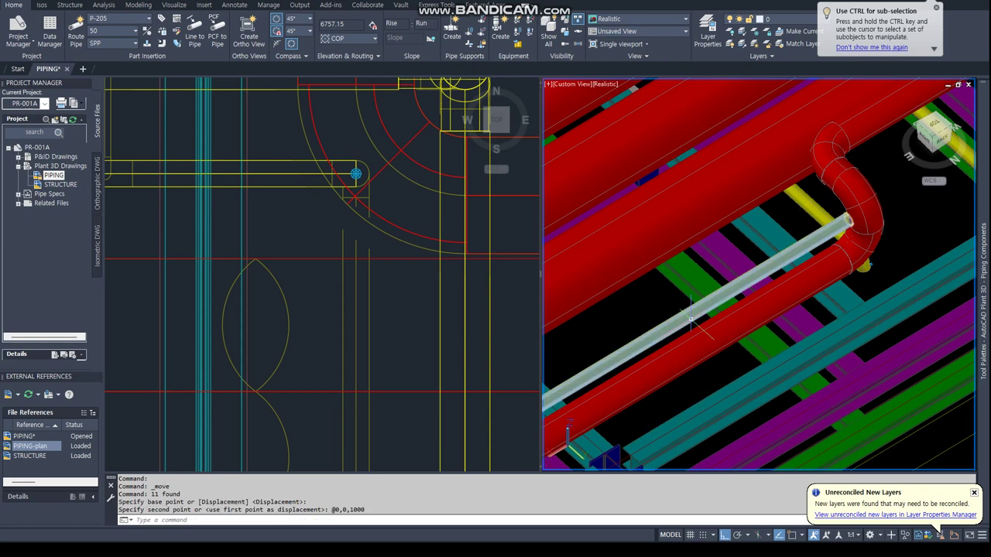
{"action": "key", "text": "Escape"}
{"action": "key", "text": "Escape"}
{"action": "middle_click_drag", "start_coordinate": [692, 325], "coordinate": [811, 260], "text": "shift"}
- Rotate the yellow elbow to bend down into the vertical leg, then cancel the started routing
{"action": "scroll", "coordinate": [810, 259], "scroll_direction": "up", "scroll_amount": 3}
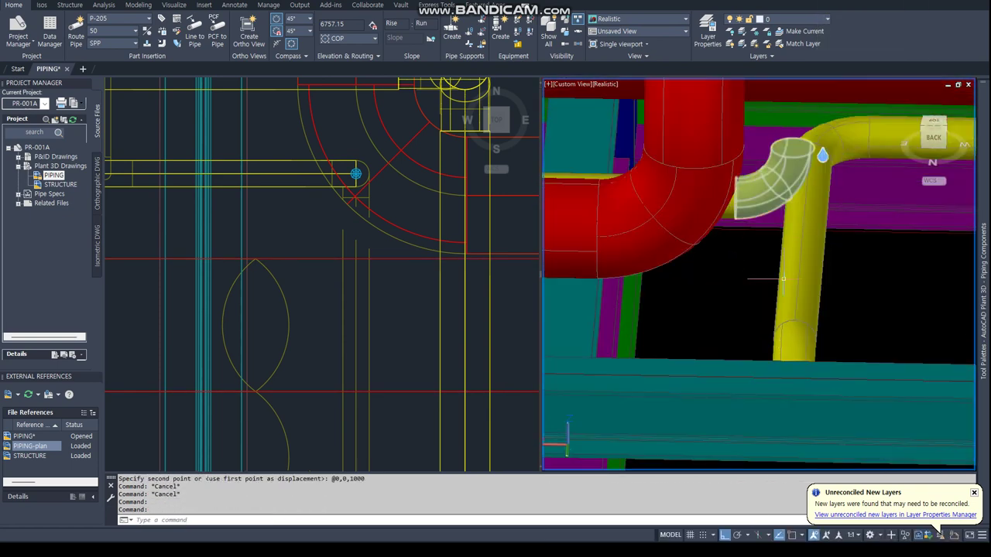
{"action": "left_click", "coordinate": [822, 154]}
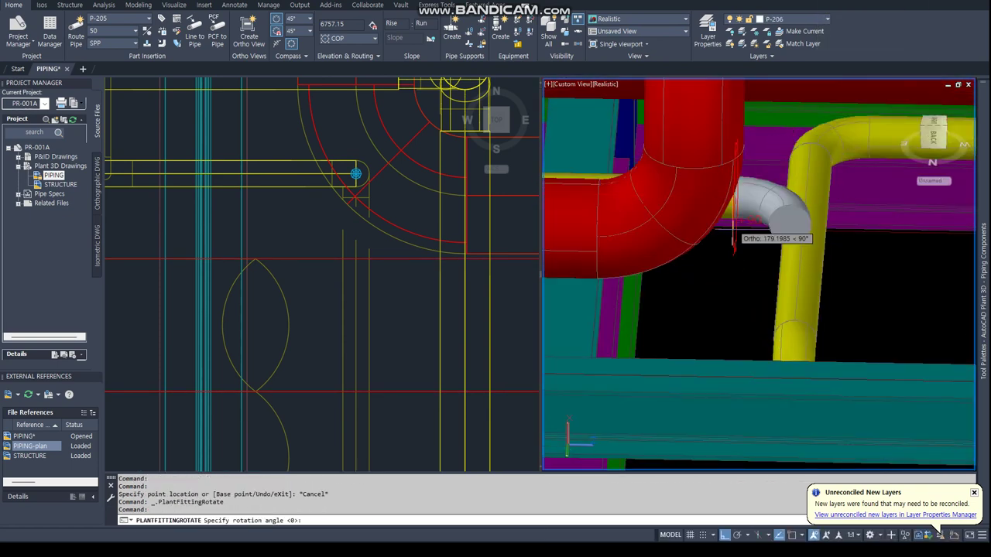
{"action": "left_click", "coordinate": [732, 314]}
{"action": "key", "text": "Escape"}
{"action": "key", "text": "Escape"}
{"action": "left_click", "coordinate": [793, 352]}
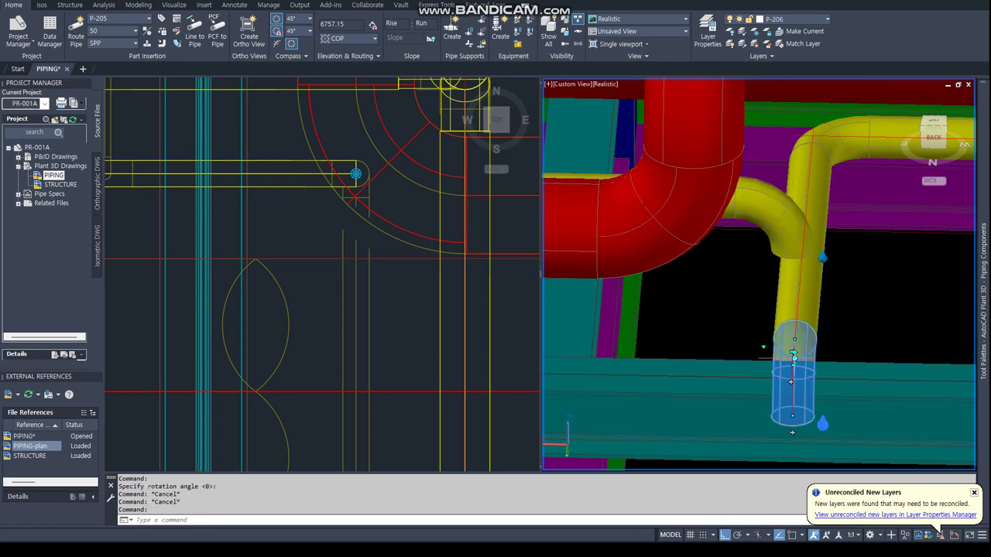
{"action": "left_click", "coordinate": [793, 352]}
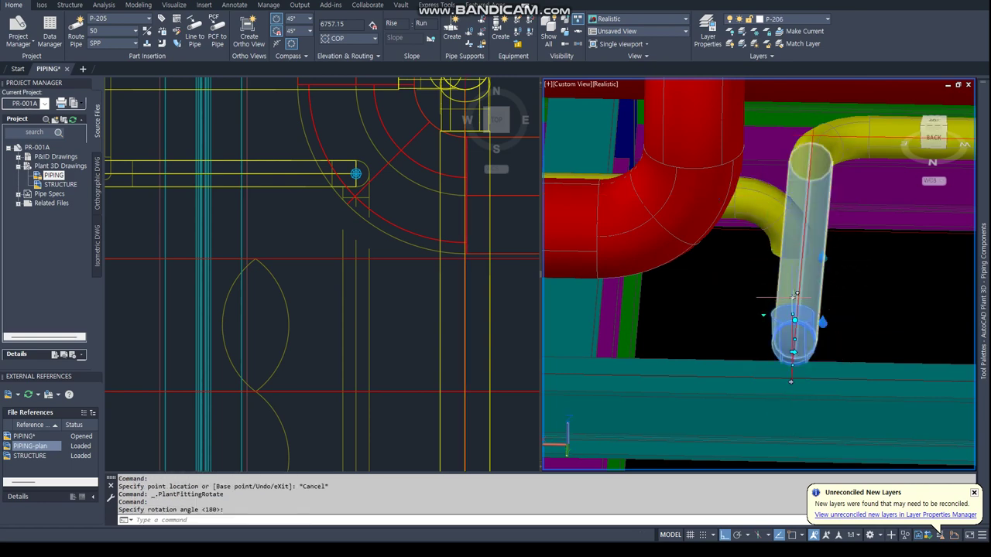
{"action": "type", "text": "od"}
{"action": "key", "text": "Return"}
- Orbit the 3D view to the back and tilt the left plan viewport into an angled view
{"action": "key", "text": "Escape"}
{"action": "key", "text": "Escape"}
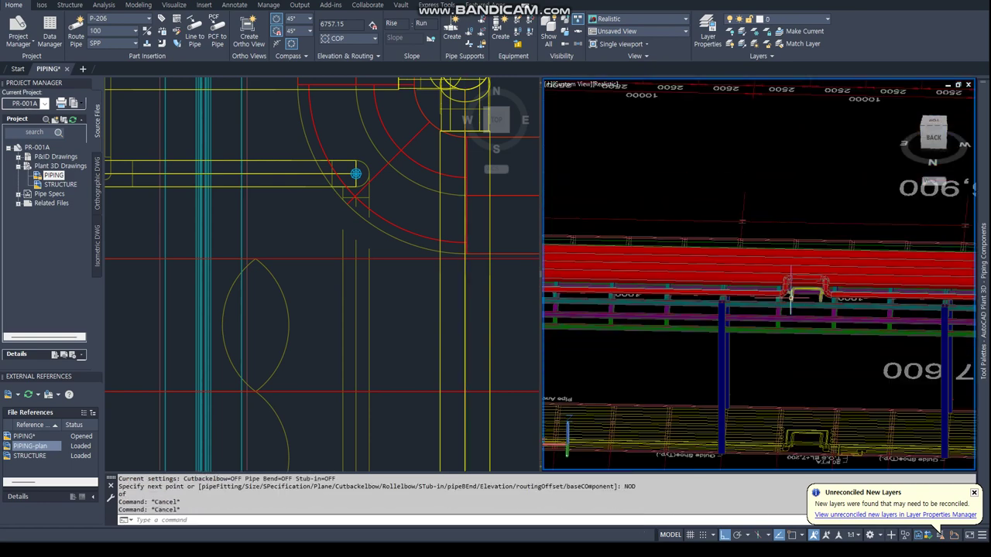
{"action": "mouse_move", "coordinate": [794, 304]}
{"action": "middle_mouse_down", "text": "shift"}
{"action": "mouse_move", "coordinate": [801, 288]}
{"action": "mouse_move", "coordinate": [625, 293]}
{"action": "middle_mouse_up", "text": "shift"}
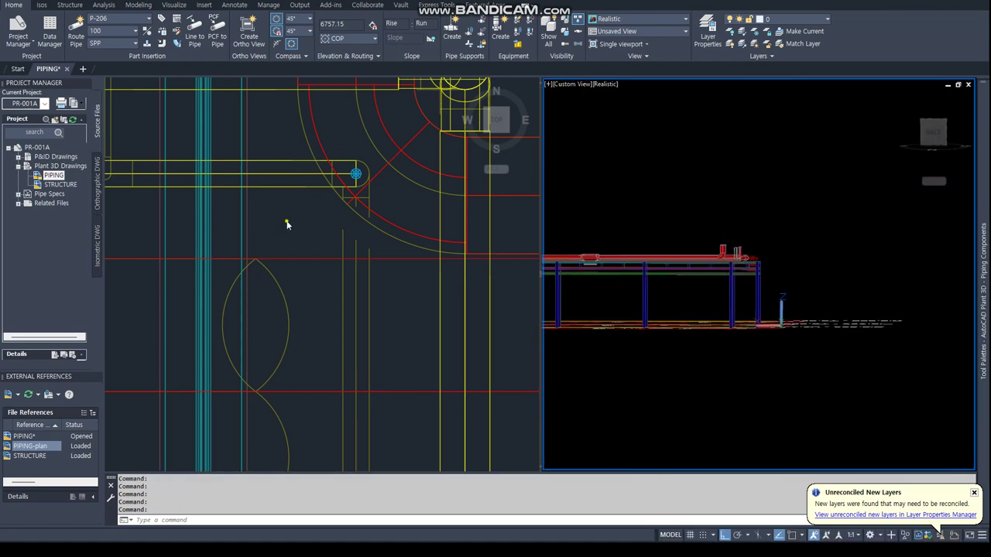
{"action": "middle_click_drag", "start_coordinate": [286, 225], "coordinate": [364, 233], "text": "shift"}
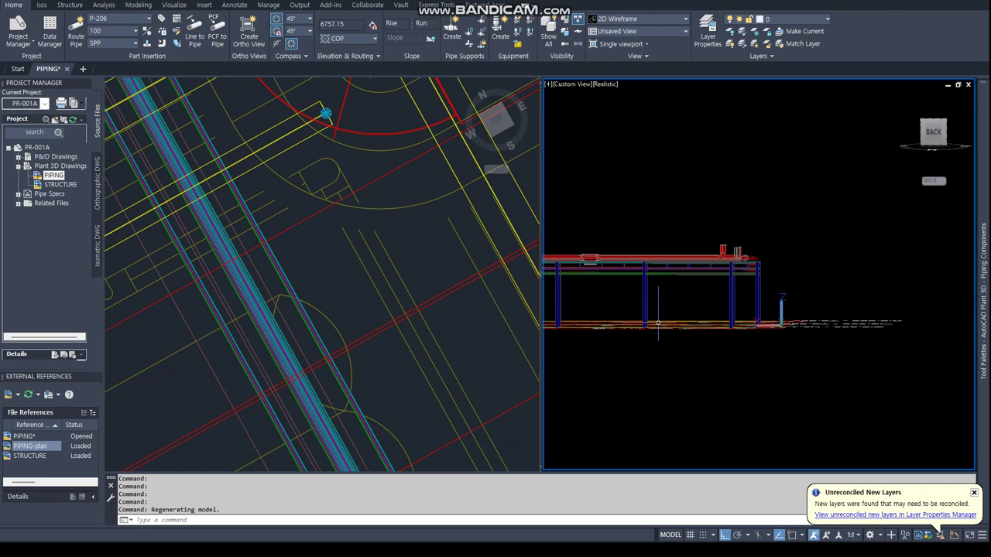
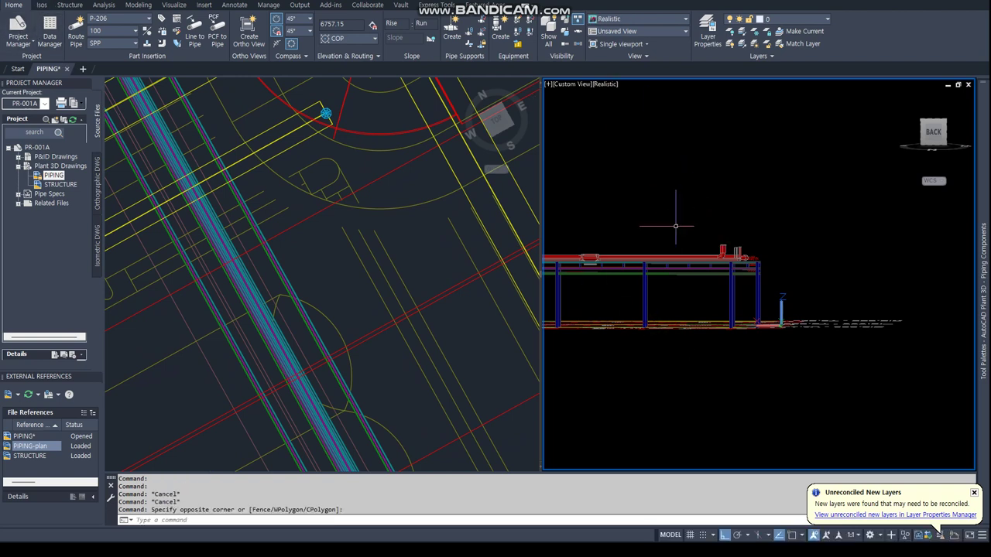
- Save the drawing and extend the P-205 pipe from its open end with a 500 drop
{"action": "scroll", "coordinate": [695, 263], "scroll_direction": "up", "scroll_amount": 5}
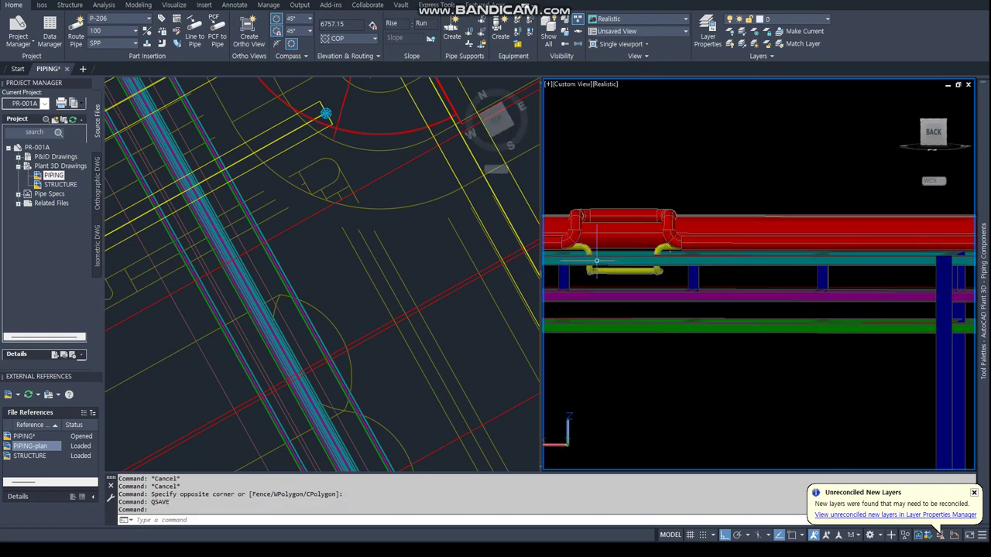
{"action": "key", "text": "ctrl+s"}
{"action": "middle_click_drag", "start_coordinate": [695, 263], "coordinate": [678, 306], "text": "shift"}
{"action": "scroll", "coordinate": [678, 305], "scroll_direction": "up", "scroll_amount": 3}
{"action": "left_click", "coordinate": [682, 224]}
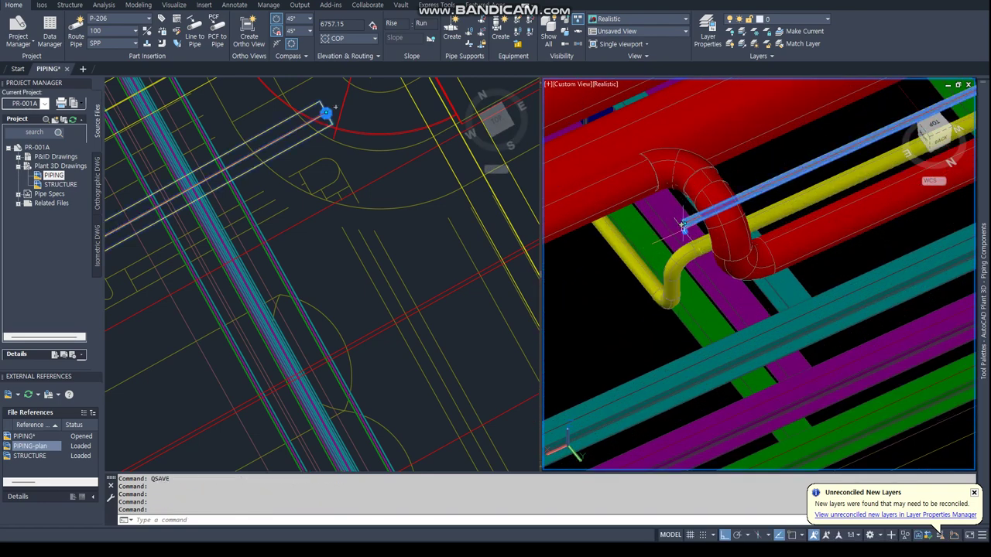
{"action": "left_click", "coordinate": [683, 224]}
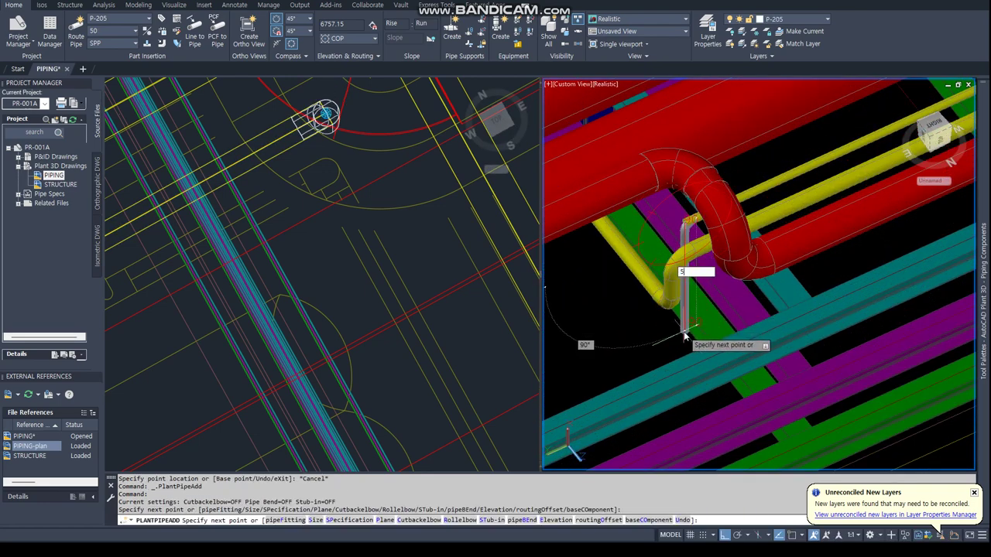
{"action": "left_click", "coordinate": [371, 210]}
{"action": "type", "text": "500"}
{"action": "key", "text": "Return"}
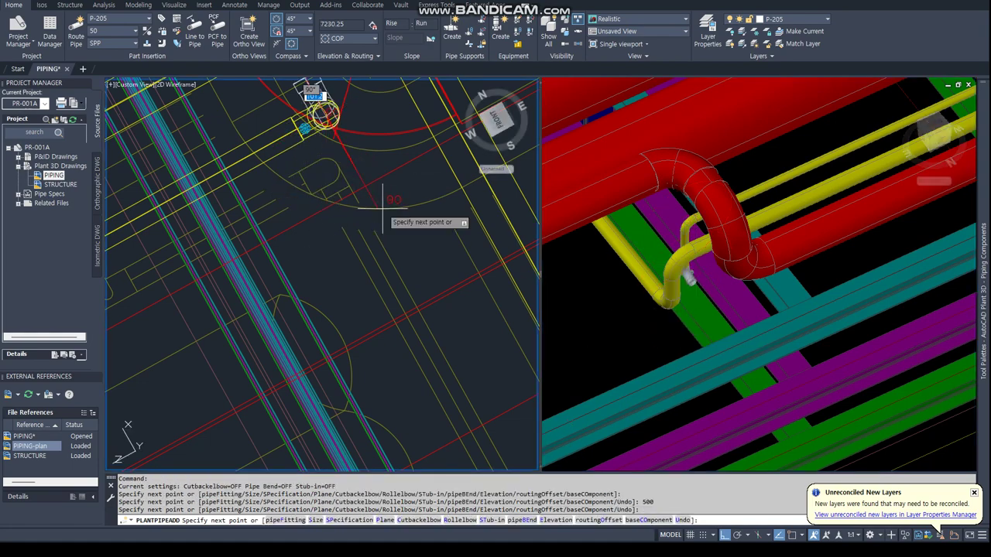
- Set the left viewport to a north-up Top plan and change the routing compass plane
{"action": "left_click", "coordinate": [495, 126]}
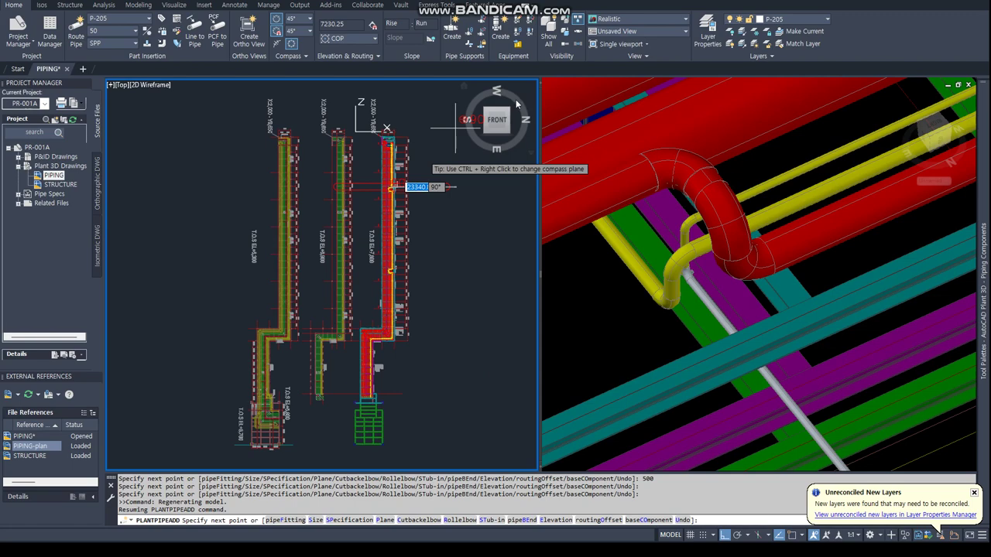
{"action": "right_click", "coordinate": [480, 198], "text": "ctrl"}
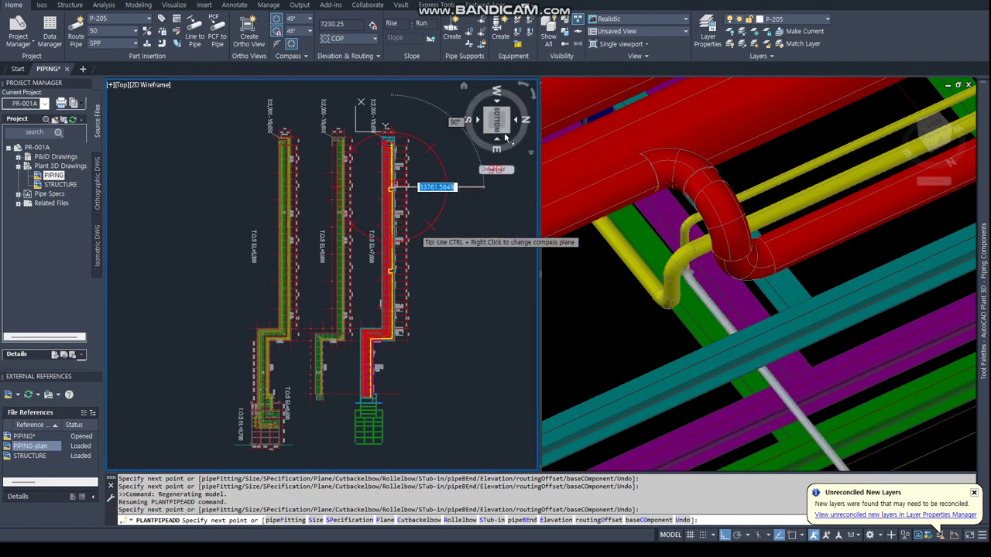
{"action": "left_click", "coordinate": [529, 88]}
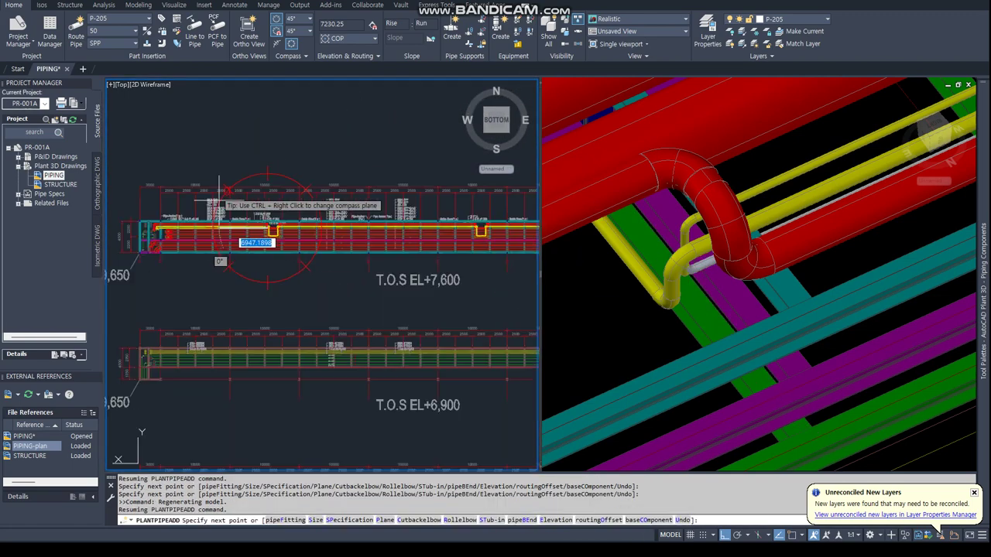
{"action": "scroll", "coordinate": [451, 313], "scroll_direction": "up", "scroll_amount": 2}
- Route two legs perpendicular to the neighbouring pipes using PER snaps
{"action": "type", "text": "PER"}
{"action": "key", "text": "Return"}
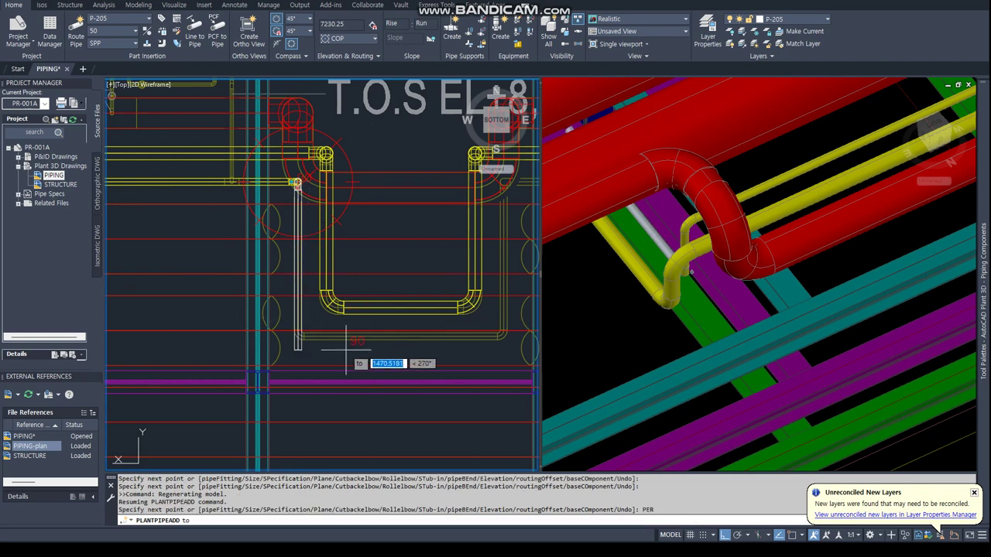
{"action": "scroll", "coordinate": [336, 331], "scroll_direction": "up", "scroll_amount": 2}
{"action": "scroll", "coordinate": [336, 332], "scroll_direction": "down", "scroll_amount": 3}
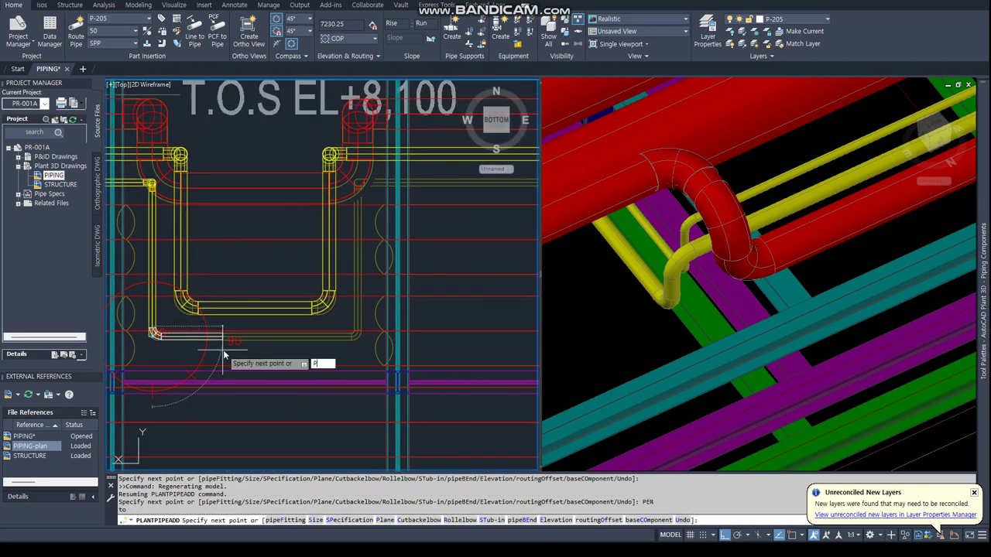
{"action": "type", "text": "PER"}
{"action": "key", "text": "Return"}
{"action": "scroll", "coordinate": [353, 325], "scroll_direction": "up", "scroll_amount": 3}
{"action": "left_click", "coordinate": [388, 325]}
{"action": "scroll", "coordinate": [372, 310], "scroll_direction": "down", "scroll_amount": 3}
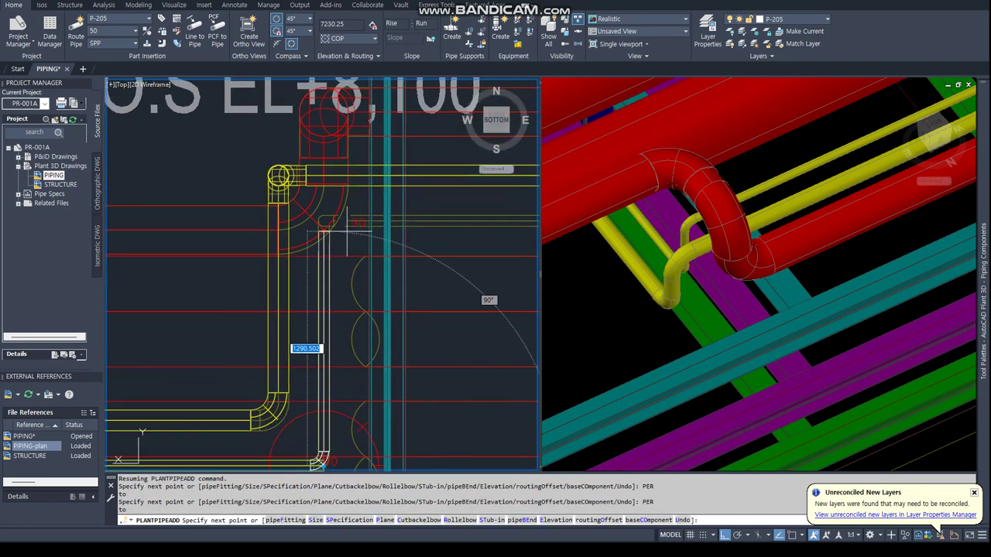
{"action": "key", "text": "Return"}
{"action": "middle_click_drag", "start_coordinate": [675, 338], "coordinate": [788, 268], "text": "shift"}
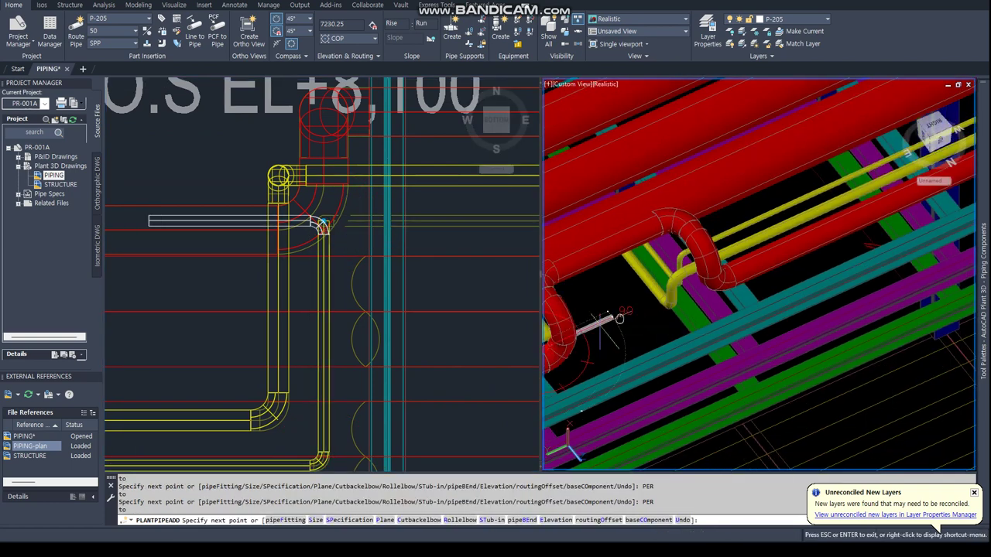
{"action": "left_click", "coordinate": [787, 269]}
- Add another 500 segment and a leg perpendicular to the adjacent pipe
{"action": "type", "text": "00"}
{"action": "key", "text": "Return"}
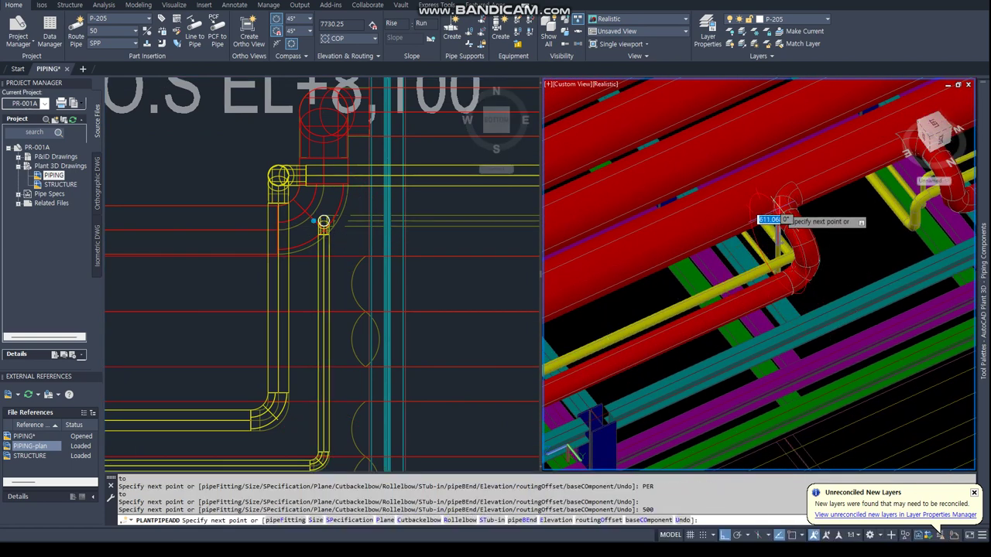
{"action": "left_click", "coordinate": [418, 255]}
{"action": "scroll", "coordinate": [414, 265], "scroll_direction": "down", "scroll_amount": 6}
{"action": "scroll", "coordinate": [414, 265], "scroll_direction": "up", "scroll_amount": 5}
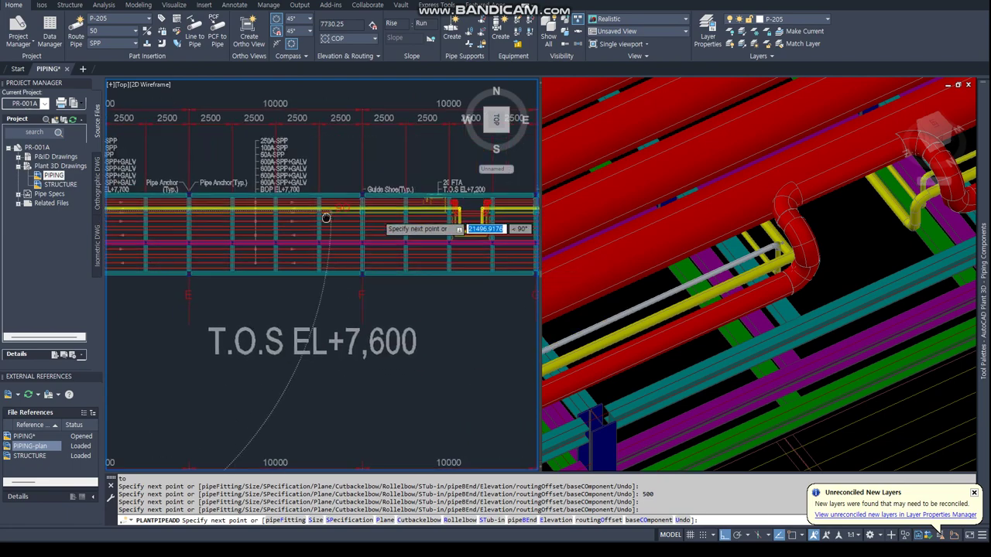
{"action": "scroll", "coordinate": [327, 214], "scroll_direction": "up", "scroll_amount": 5}
{"action": "scroll", "coordinate": [216, 214], "scroll_direction": "up", "scroll_amount": 4}
{"action": "type", "text": "PER"}
{"action": "key", "text": "Return"}
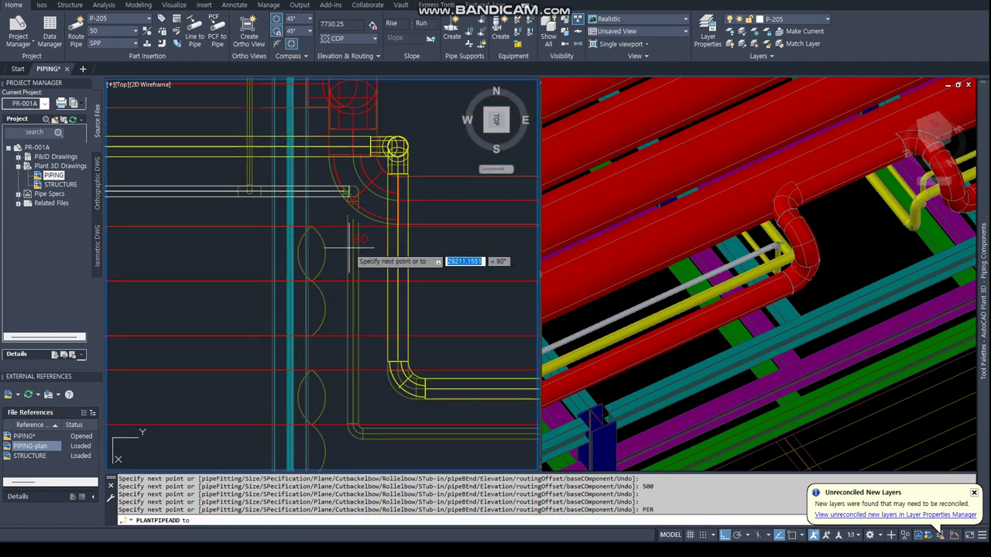
{"action": "left_click", "coordinate": [352, 194]}
- Add a 500 drop and a perpendicular leg ending at the upper elbow
{"action": "left_click", "coordinate": [720, 236]}
{"action": "scroll", "coordinate": [720, 236], "scroll_direction": "down", "scroll_amount": 5}
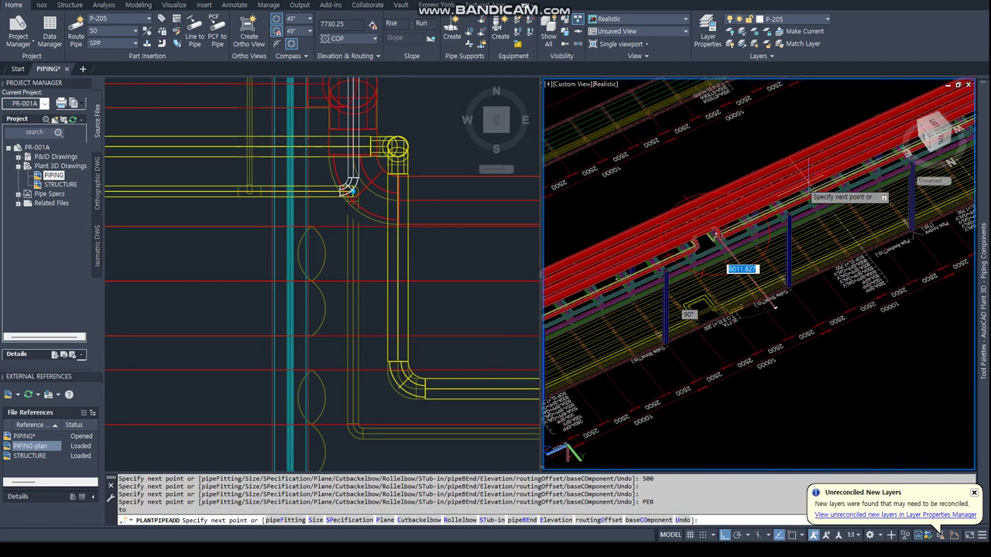
{"action": "scroll", "coordinate": [720, 236], "scroll_direction": "up", "scroll_amount": 3}
{"action": "scroll", "coordinate": [710, 298], "scroll_direction": "up", "scroll_amount": 3}
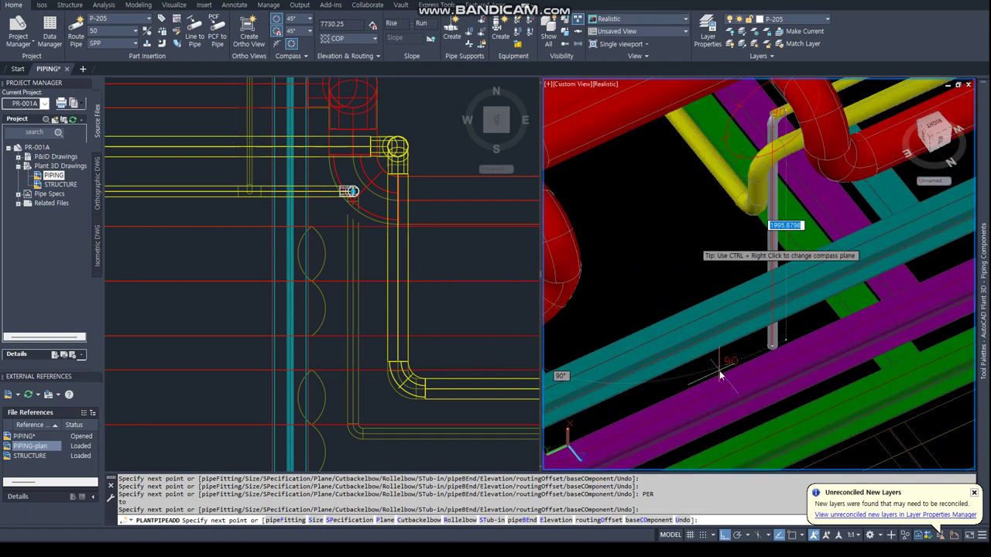
{"action": "type", "text": "500"}
{"action": "key", "text": "Return"}
{"action": "left_click", "coordinate": [445, 268]}
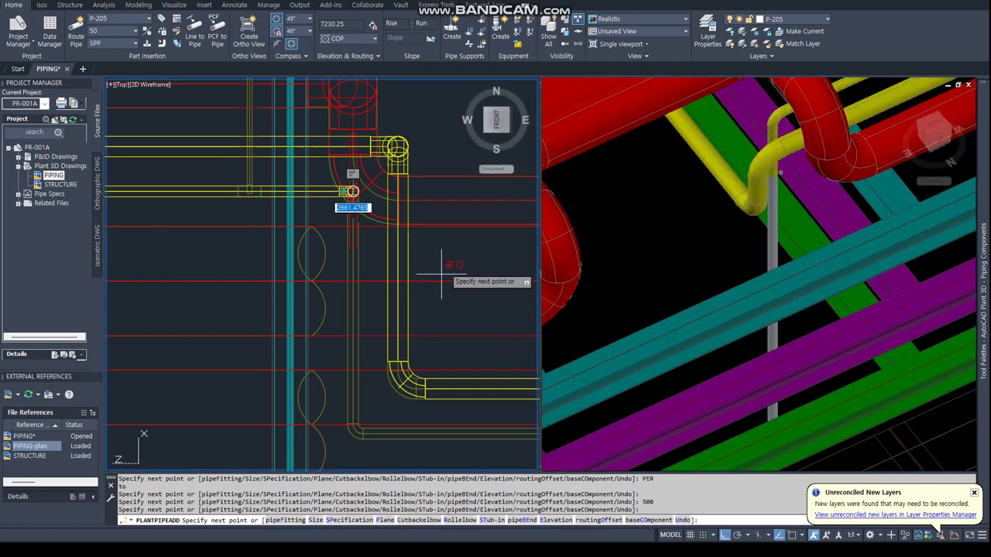
{"action": "type", "text": "PF"}
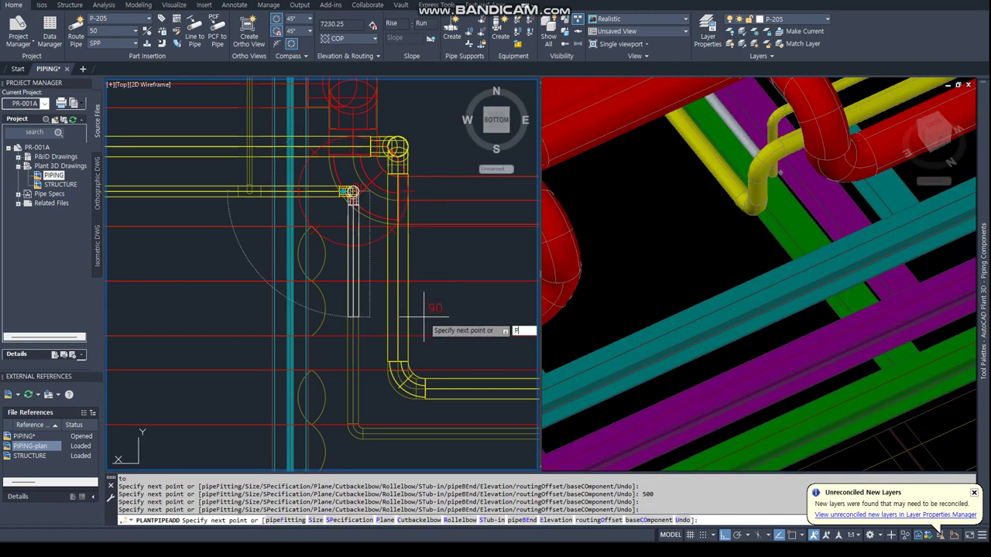
{"action": "type", "text": "ER"}
{"action": "key", "text": "Return"}
{"action": "scroll", "coordinate": [232, 391], "scroll_direction": "down", "scroll_amount": 3}
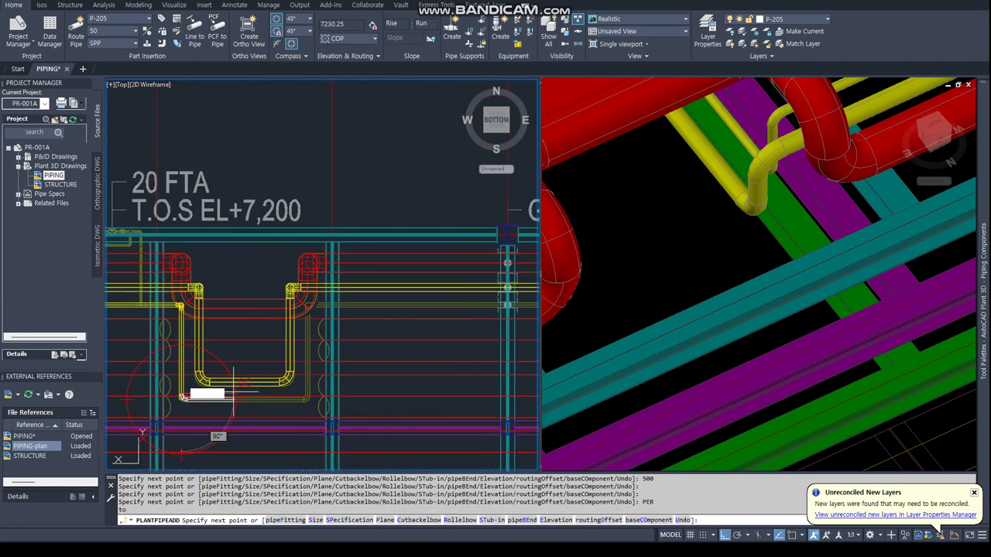
{"action": "scroll", "coordinate": [290, 393], "scroll_direction": "up", "scroll_amount": 4}
{"action": "type", "text": "R"}
{"action": "key", "text": "Return"}
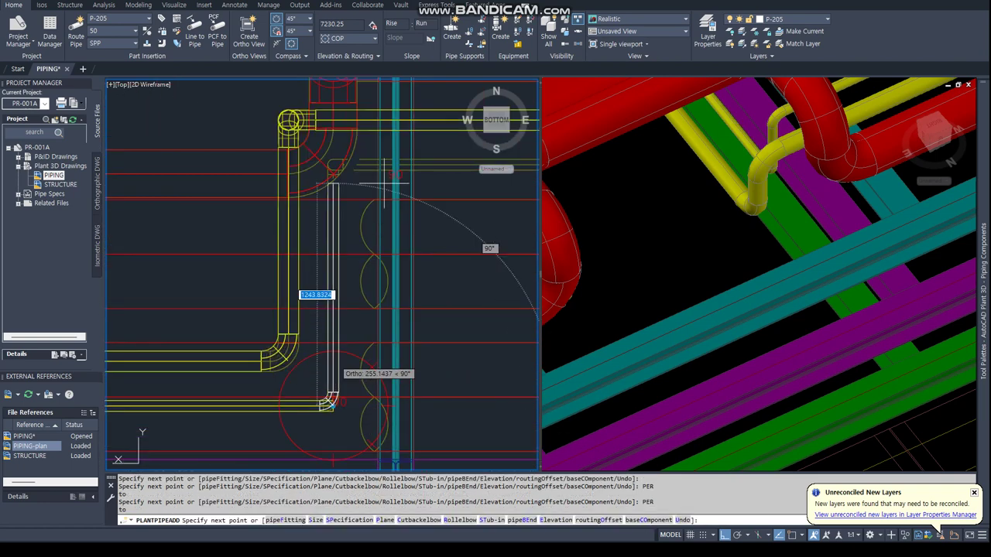
{"action": "left_click", "coordinate": [382, 171]}
- Place the next routing point with another 500 segment along the rack
{"action": "left_click", "coordinate": [811, 259]}
{"action": "scroll", "coordinate": [811, 259], "scroll_direction": "down", "scroll_amount": 3}
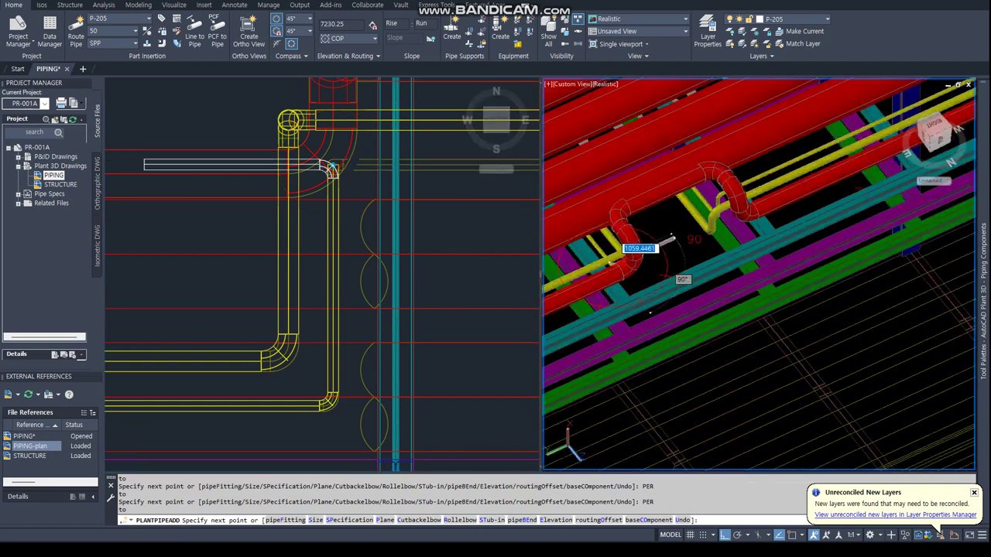
{"action": "left_click", "coordinate": [849, 215]}
{"action": "type", "text": "0"}
{"action": "key", "text": "Return"}
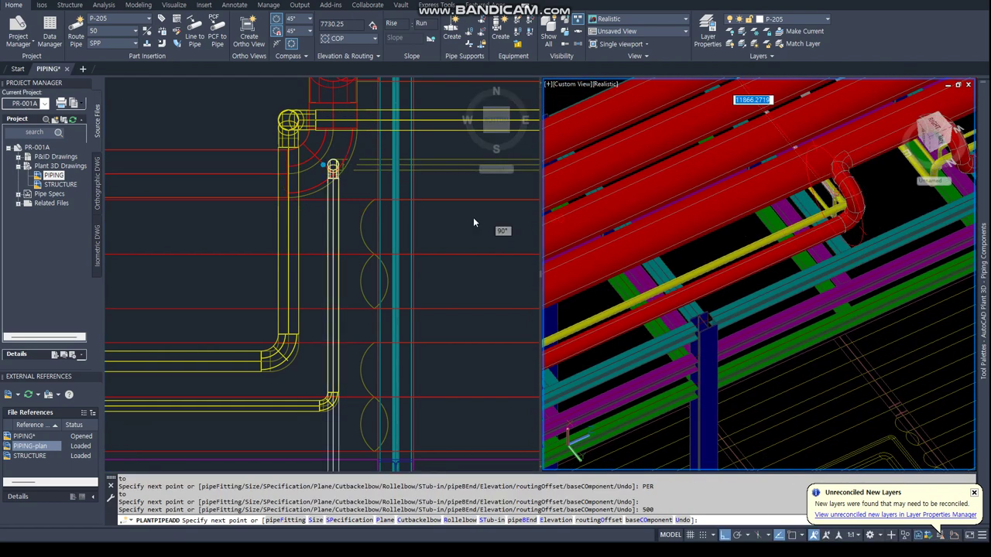
{"action": "left_click", "coordinate": [456, 232]}
{"action": "scroll", "coordinate": [436, 242], "scroll_direction": "up", "scroll_amount": 3}
{"action": "middle_click_drag", "start_coordinate": [436, 242], "coordinate": [180, 229]}
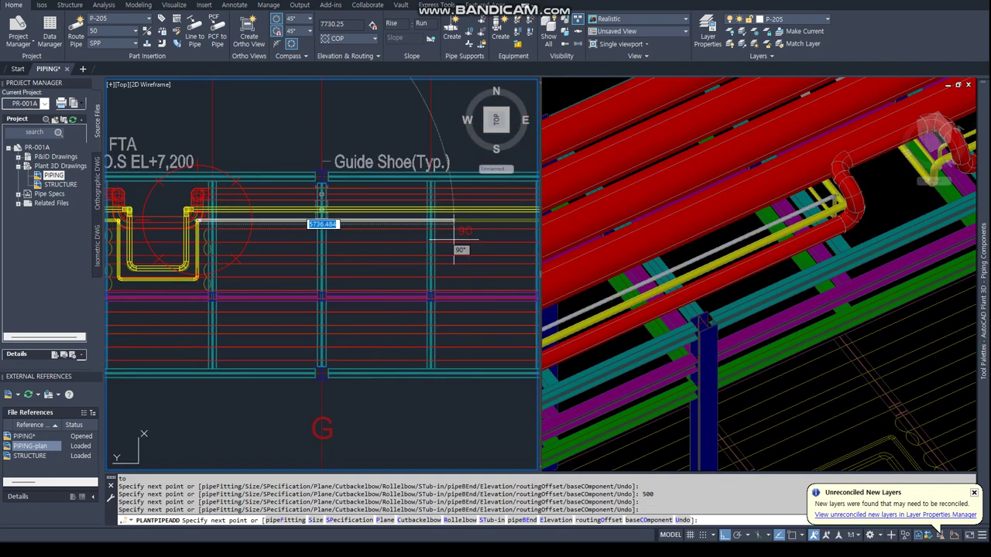
{"action": "scroll", "coordinate": [346, 225], "scroll_direction": "up", "scroll_amount": 4}
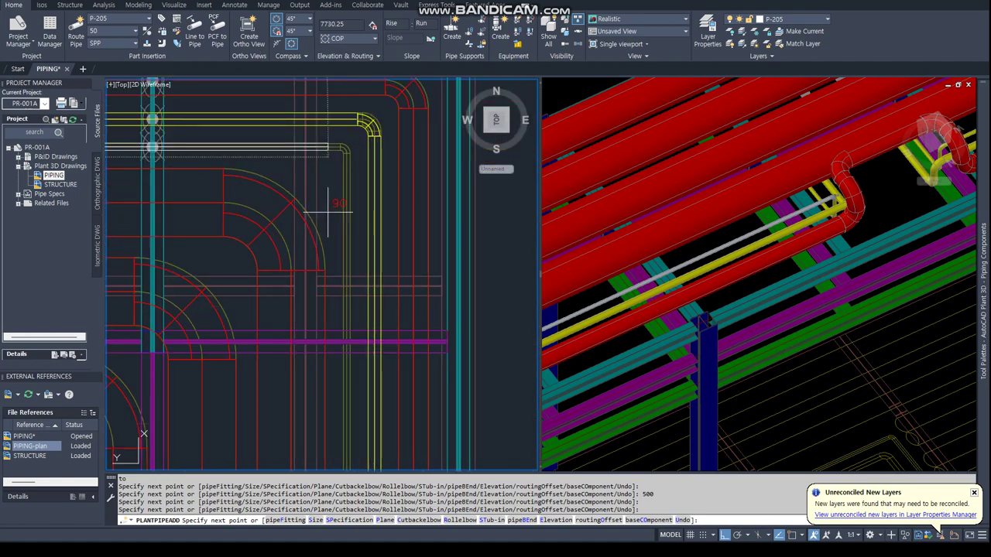
{"action": "type", "text": "PER"}
{"action": "scroll", "coordinate": [348, 224], "scroll_direction": "down", "scroll_amount": 3}
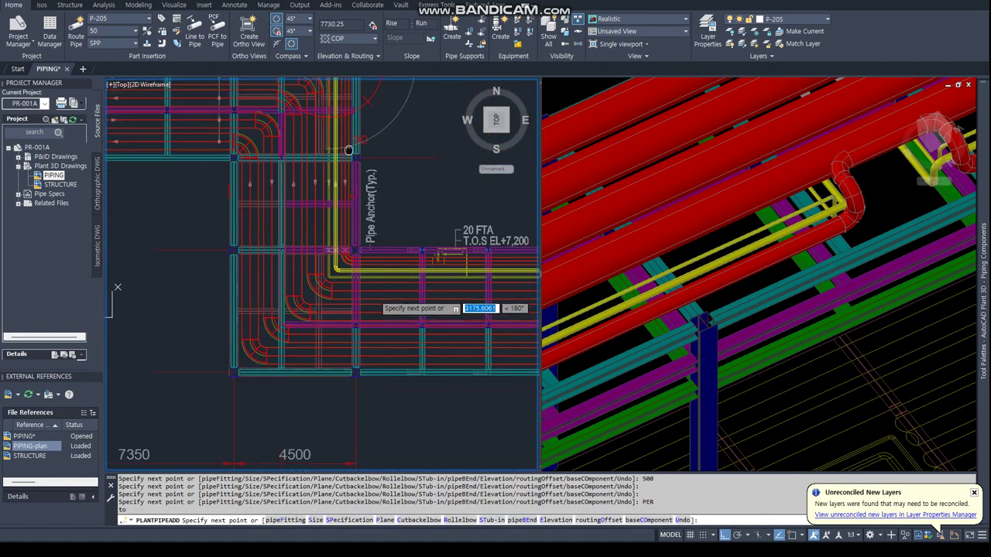
{"action": "scroll", "coordinate": [354, 286], "scroll_direction": "up", "scroll_amount": 3}
- Place a point perpendicular to the pipe, then take a CEN snap for the final point
{"action": "type", "text": "per"}
{"action": "key", "text": "Return"}
{"action": "left_click", "coordinate": [316, 251]}
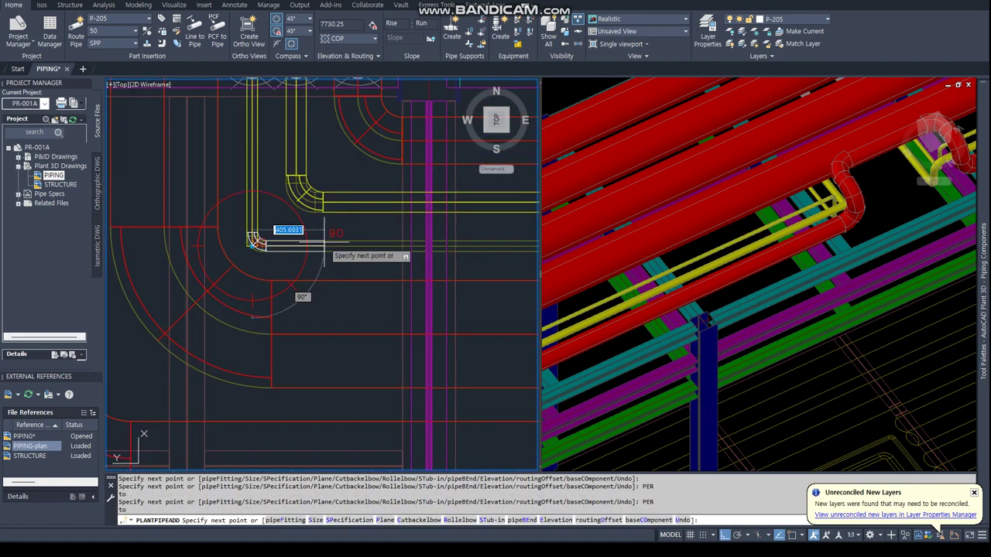
{"action": "scroll", "coordinate": [194, 232], "scroll_direction": "down", "scroll_amount": 3}
{"action": "scroll", "coordinate": [161, 225], "scroll_direction": "up", "scroll_amount": 2}
{"action": "scroll", "coordinate": [329, 208], "scroll_direction": "up", "scroll_amount": 2}
{"action": "type", "text": "cen"}
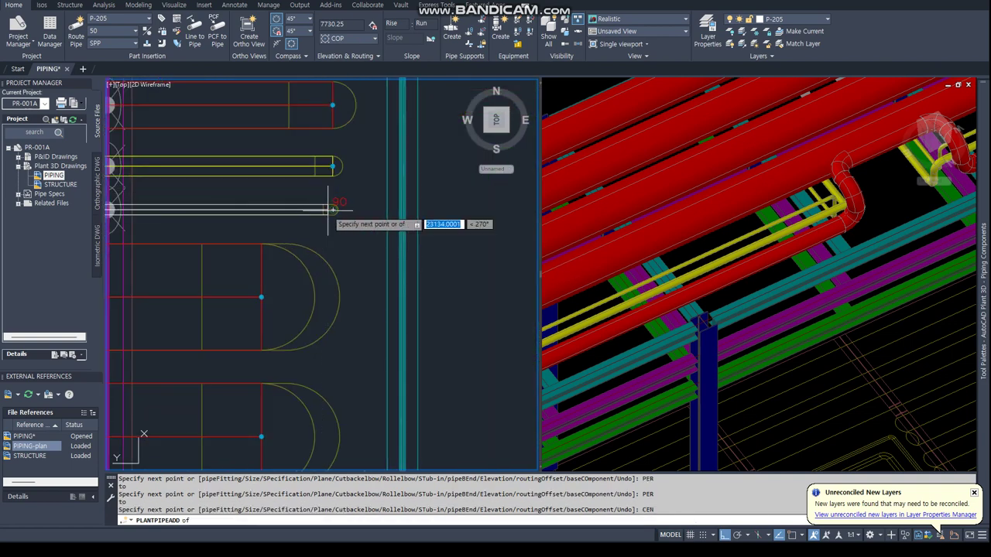
{"action": "key", "text": "Return"}
{"action": "key", "text": "Return"}
- Turn the yellow P-205 pipe end downward with a 500 drop
{"action": "scroll", "coordinate": [327, 221], "scroll_direction": "down", "scroll_amount": 5}
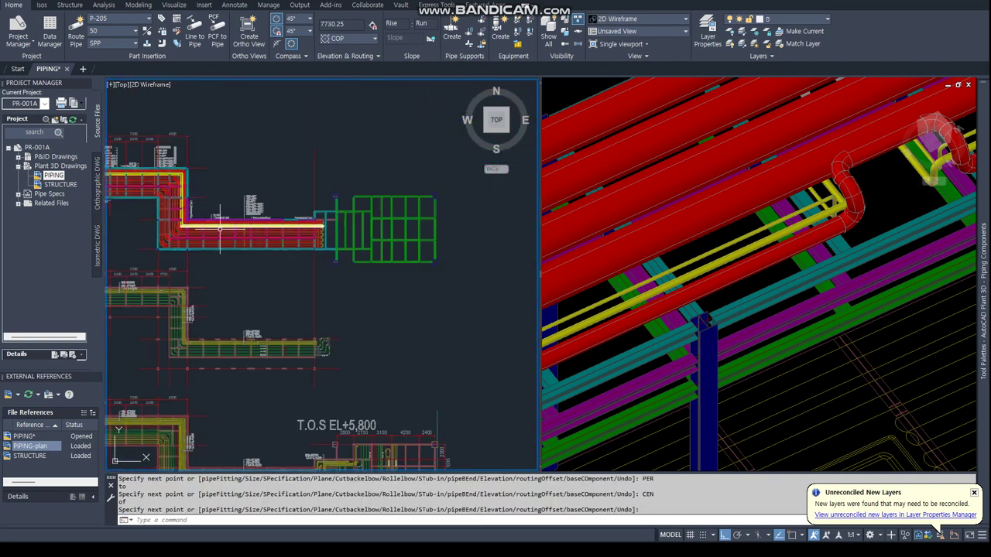
{"action": "left_click", "coordinate": [741, 296]}
{"action": "scroll", "coordinate": [743, 292], "scroll_direction": "down", "scroll_amount": 5}
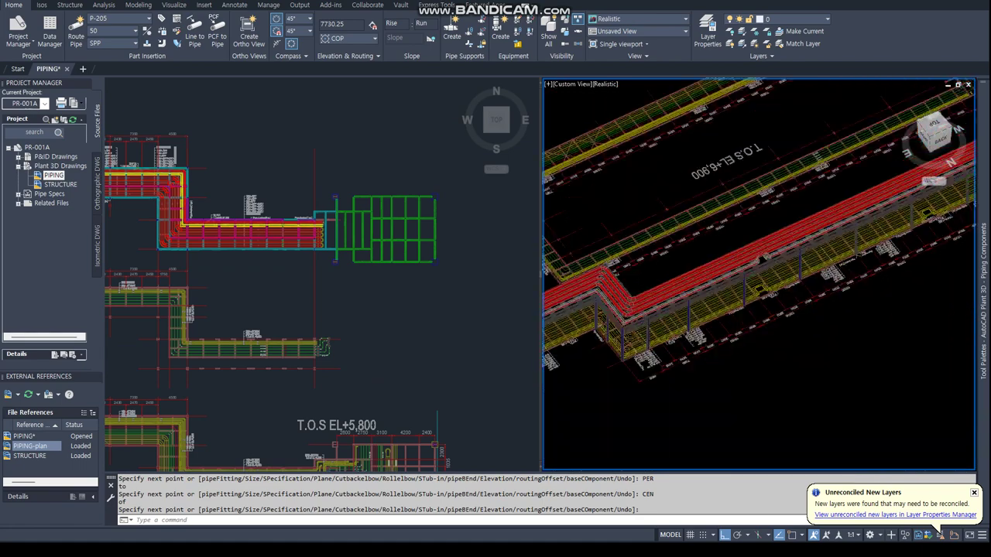
{"action": "scroll", "coordinate": [743, 293], "scroll_direction": "down", "scroll_amount": 5}
{"action": "mouse_move", "coordinate": [743, 292]}
{"action": "middle_mouse_down", "text": "shift"}
{"action": "mouse_move", "coordinate": [929, 339]}
{"action": "mouse_move", "coordinate": [728, 258]}
{"action": "middle_mouse_up", "text": "shift"}
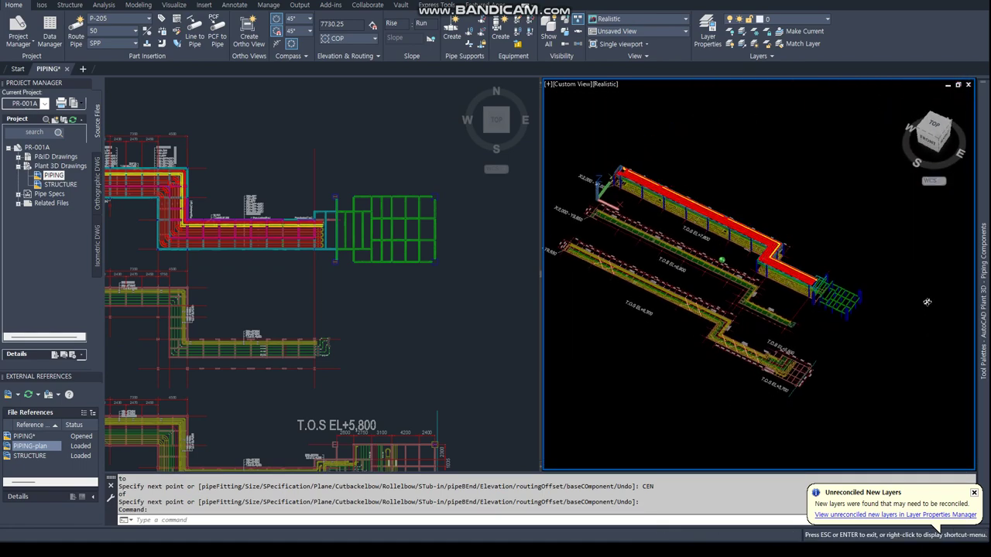
{"action": "scroll", "coordinate": [728, 258], "scroll_direction": "up", "scroll_amount": 10}
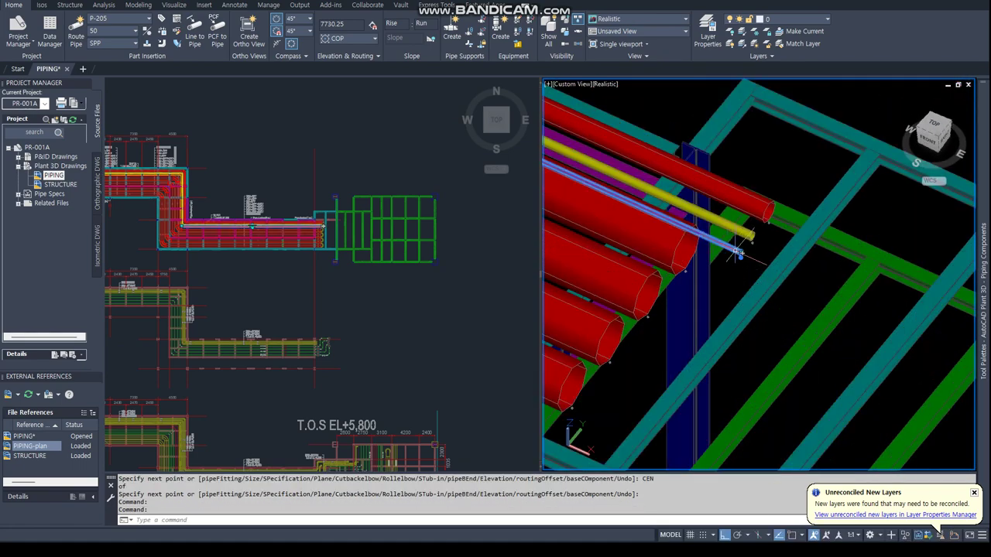
{"action": "left_click", "coordinate": [738, 252]}
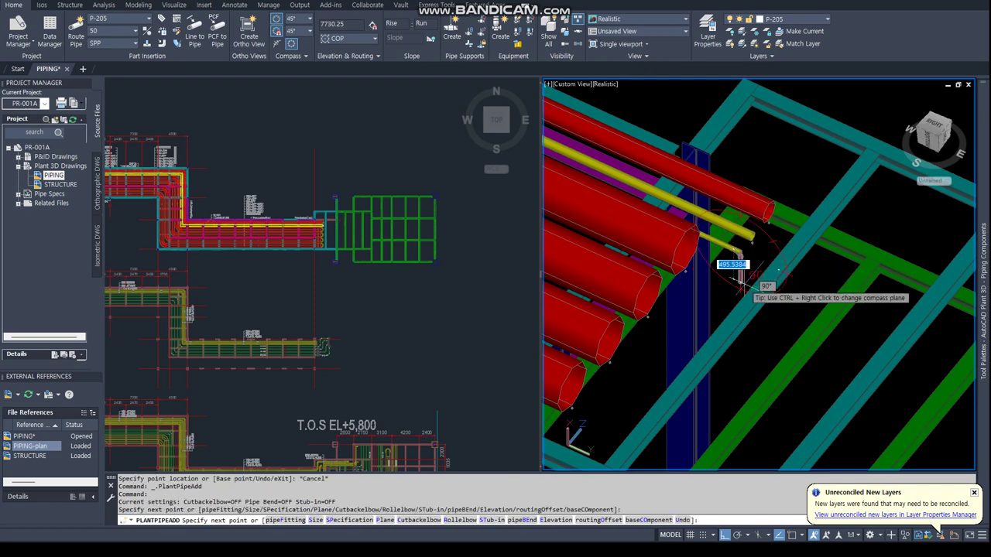
{"action": "key", "text": "Return"}
{"action": "key", "text": "Return"}
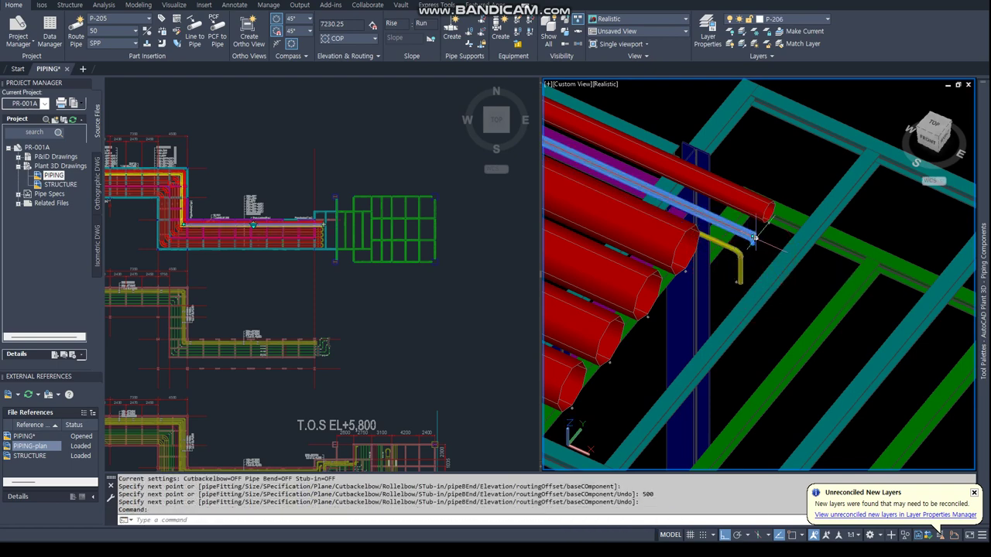
- Add an elbowed drop on the P-206 (100) pipe and a 500 drop on red P-207 (250)
{"action": "left_click", "coordinate": [754, 239]}
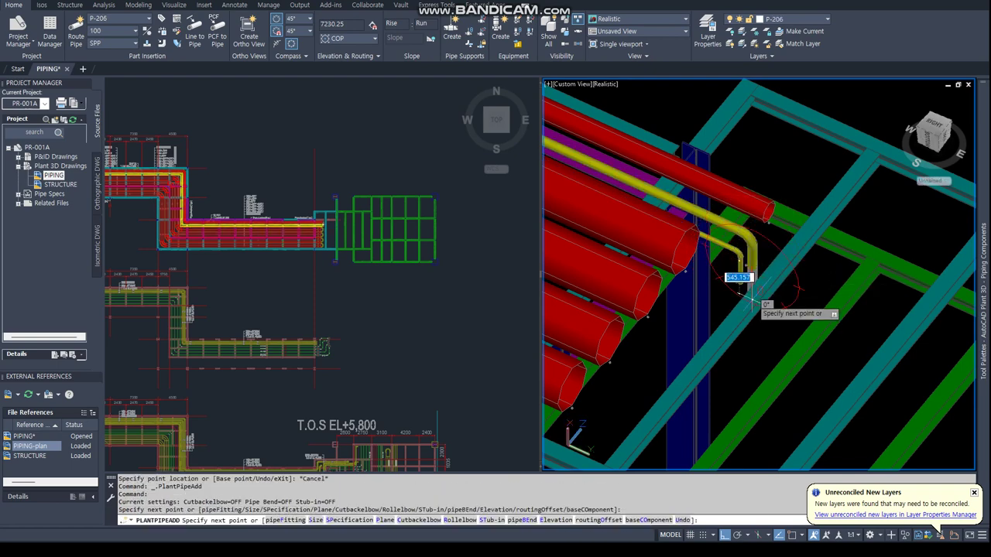
{"action": "left_click", "coordinate": [749, 298]}
{"action": "key", "text": "Escape"}
{"action": "left_click", "coordinate": [766, 209]}
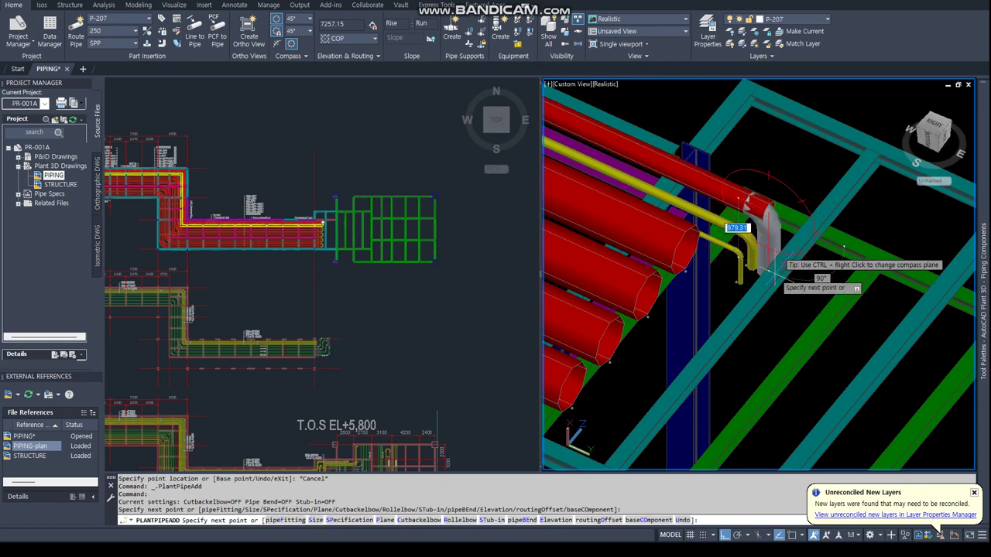
{"action": "key", "text": "Return"}
{"action": "key", "text": "Return"}
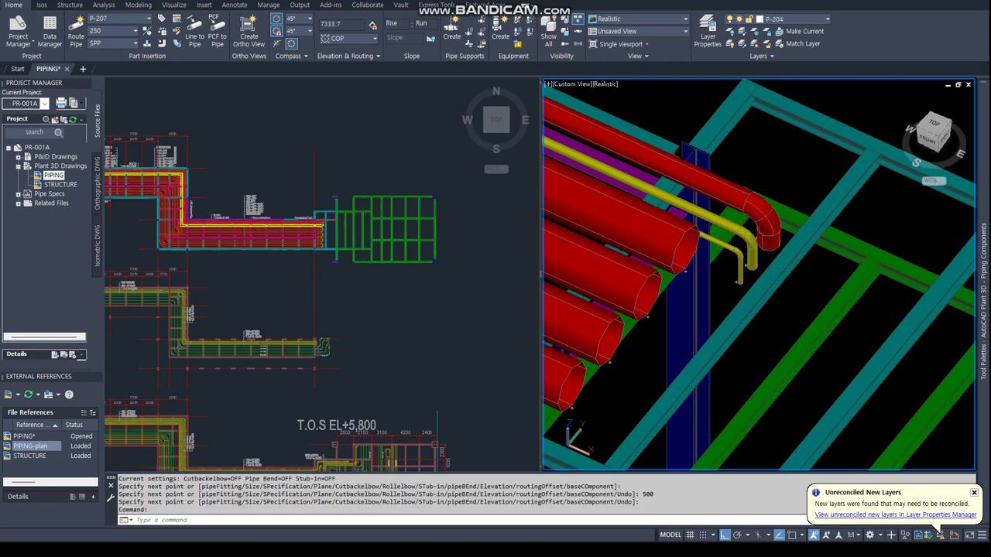
{"action": "mouse_move", "coordinate": [776, 278]}
{"action": "middle_mouse_down", "text": "shift"}
{"action": "mouse_move", "coordinate": [777, 232]}
{"action": "mouse_move", "coordinate": [763, 232]}
{"action": "middle_mouse_up", "text": "shift"}
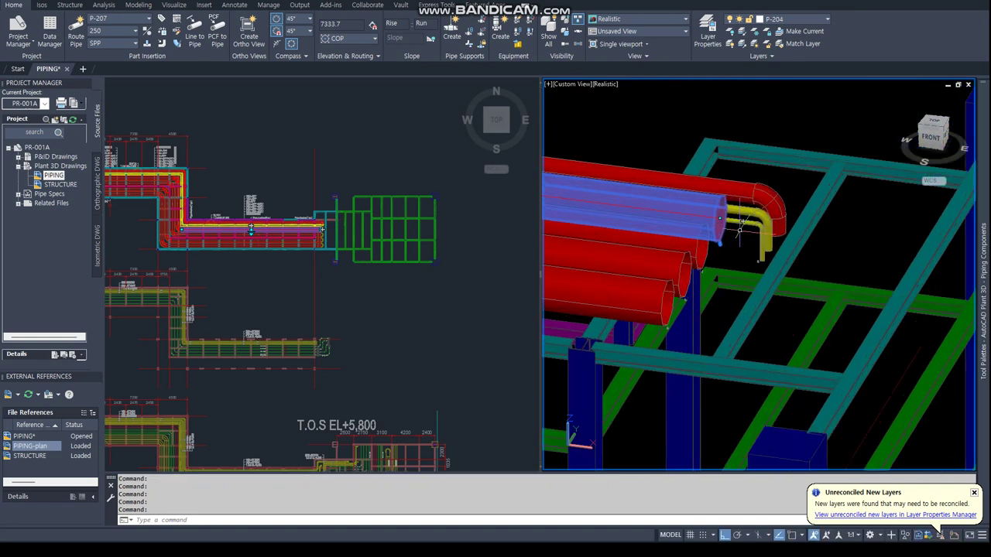
- With Ortho off, bend the red 600 pipe ends down using 45° elbows and diagonal runs
{"action": "left_click", "coordinate": [720, 209]}
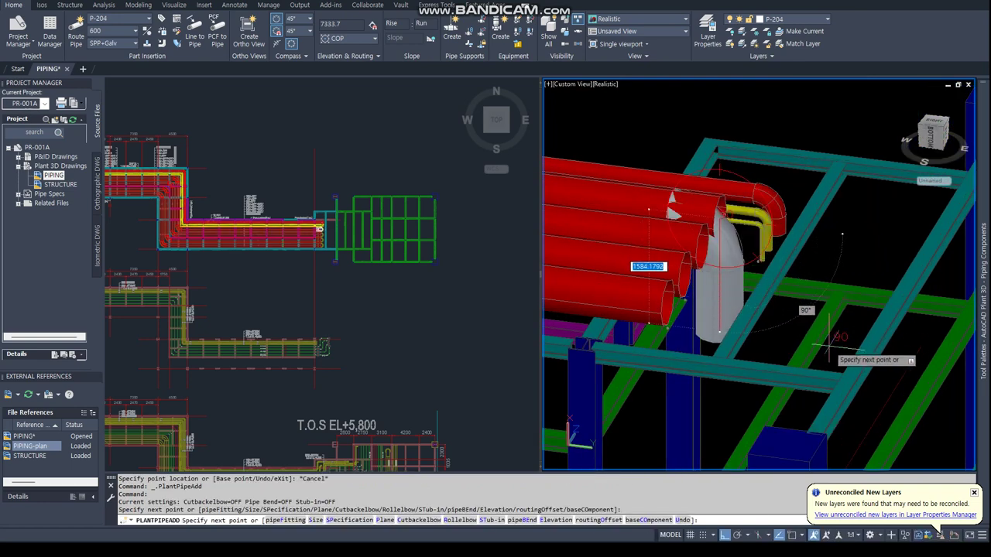
{"action": "key", "text": "F8"}
{"action": "left_click", "coordinate": [847, 357]}
{"action": "key", "text": "Escape"}
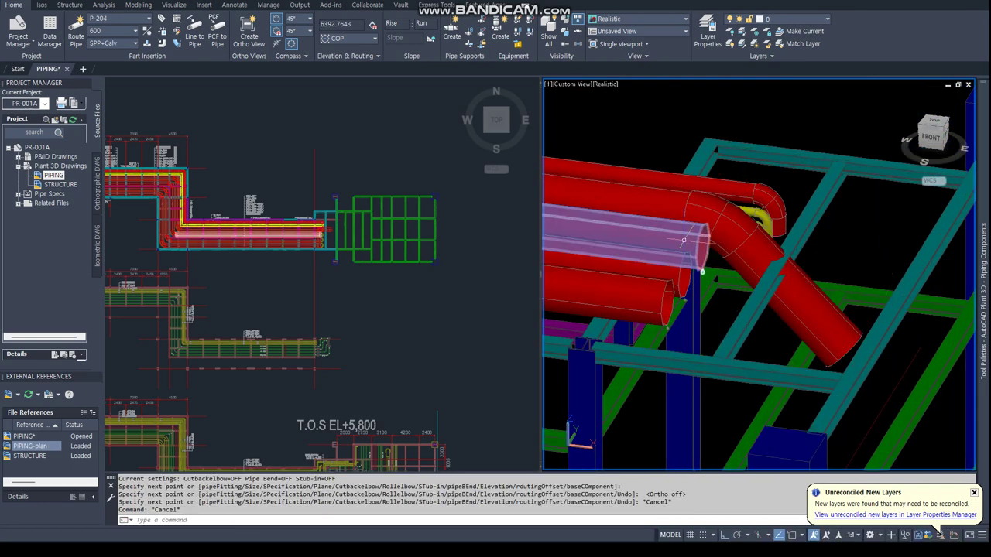
{"action": "left_click", "coordinate": [702, 247]}
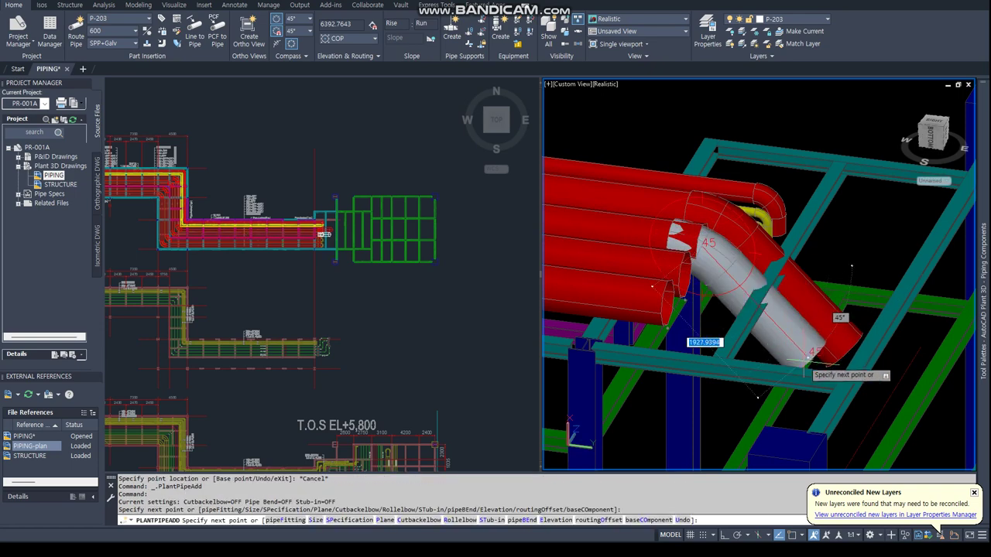
{"action": "key", "text": "Escape"}
{"action": "left_click", "coordinate": [708, 275]}
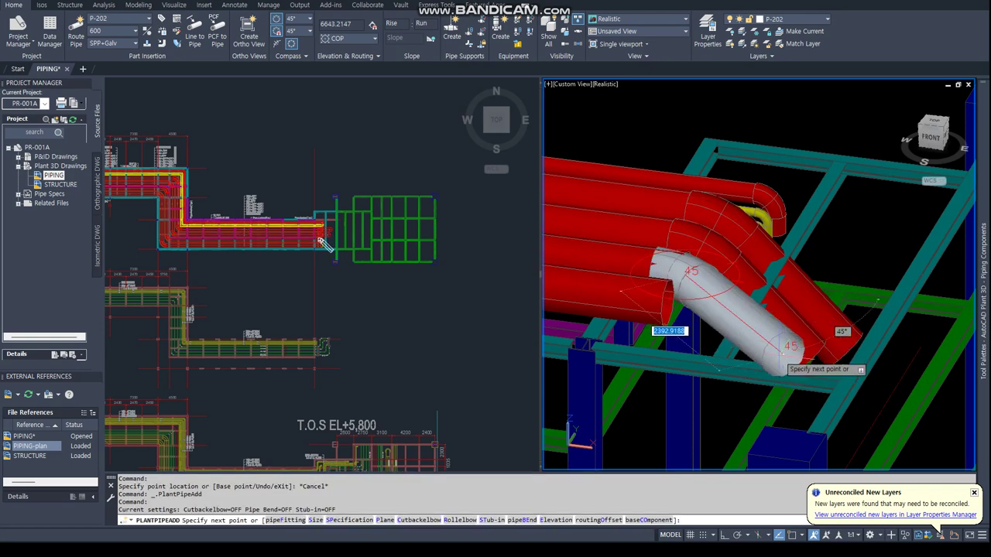
{"action": "left_click", "coordinate": [809, 398]}
{"action": "key", "text": "Escape"}
{"action": "left_click", "coordinate": [666, 327]}
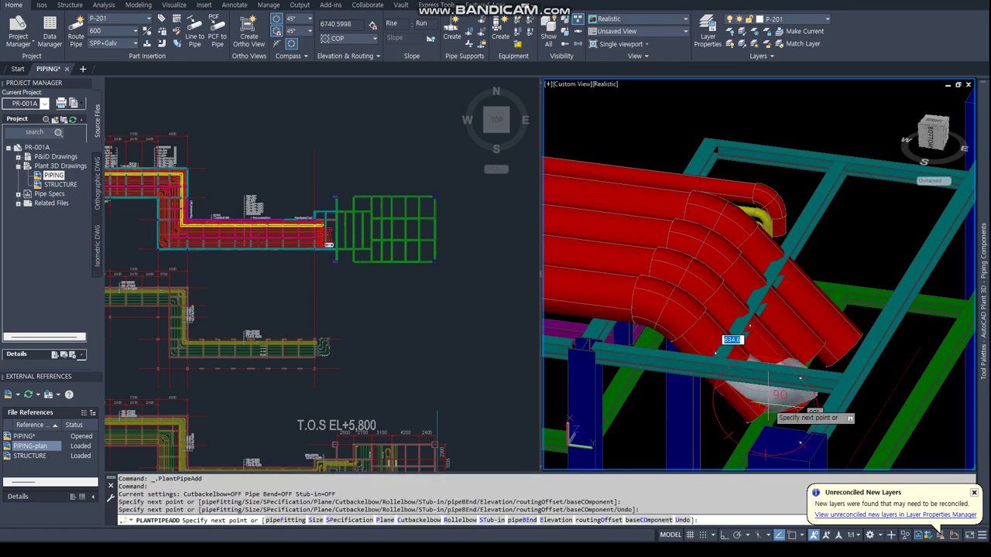
{"action": "key", "text": "Escape"}
- In the front view, try grip-stretching the angled red pipe's end, then cancel
{"action": "left_click", "coordinate": [923, 131]}
{"action": "middle_click_drag", "start_coordinate": [820, 328], "coordinate": [842, 322], "text": "shift"}
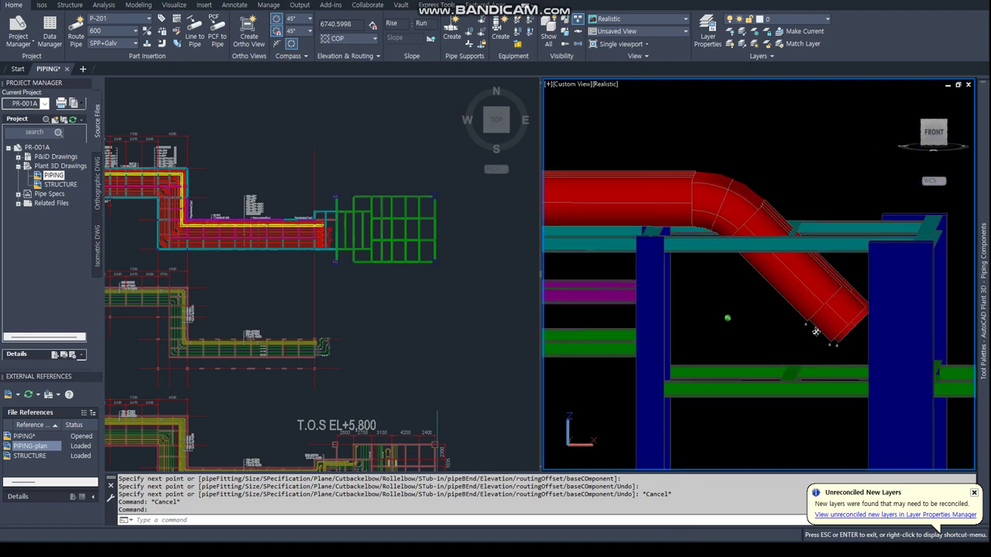
{"action": "left_click", "coordinate": [842, 321]}
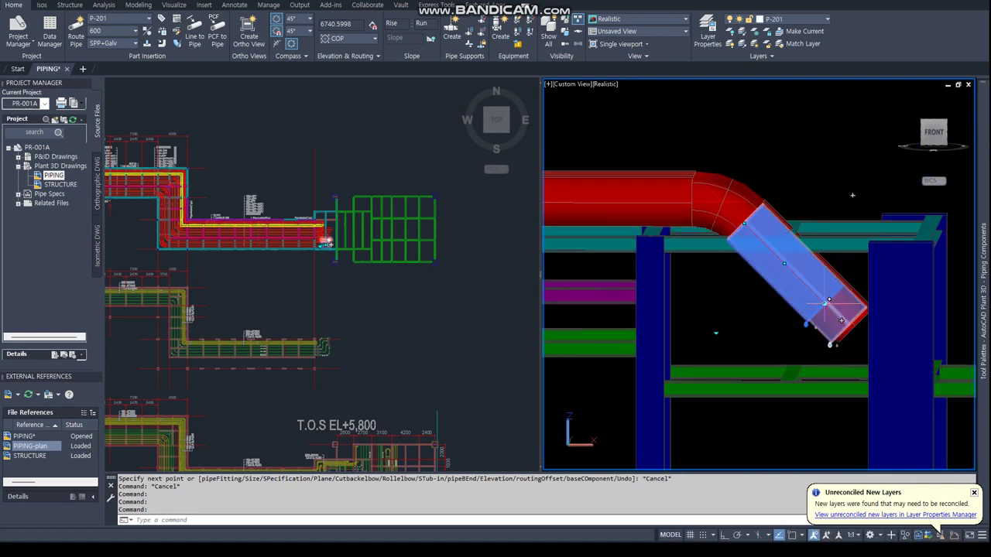
{"action": "left_click", "coordinate": [823, 307]}
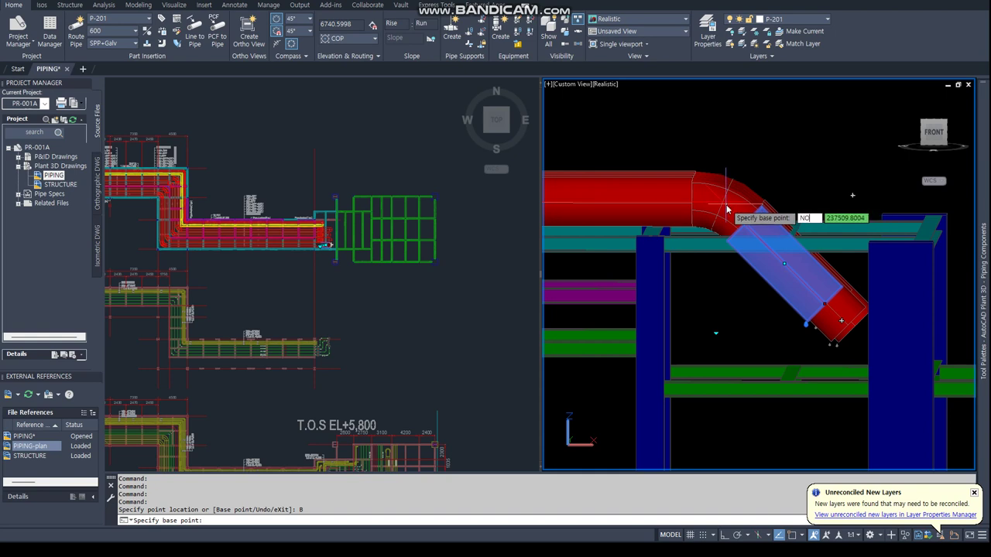
{"action": "left_click", "coordinate": [722, 201]}
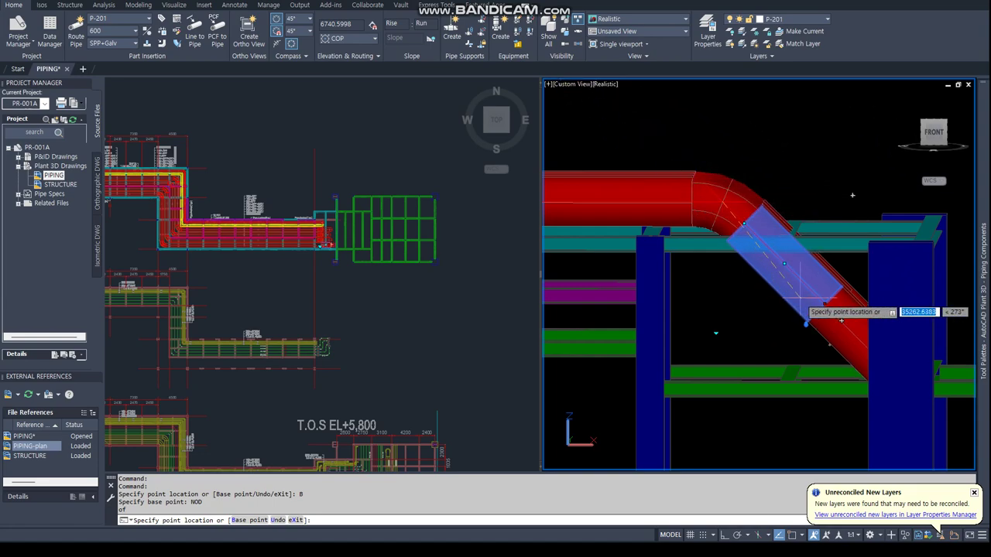
{"action": "key", "text": "Escape"}
{"action": "mouse_move", "coordinate": [799, 297]}
{"action": "middle_mouse_down", "text": "shift"}
{"action": "mouse_move", "coordinate": [631, 338]}
{"action": "mouse_move", "coordinate": [646, 338]}
{"action": "middle_mouse_up", "text": "shift"}
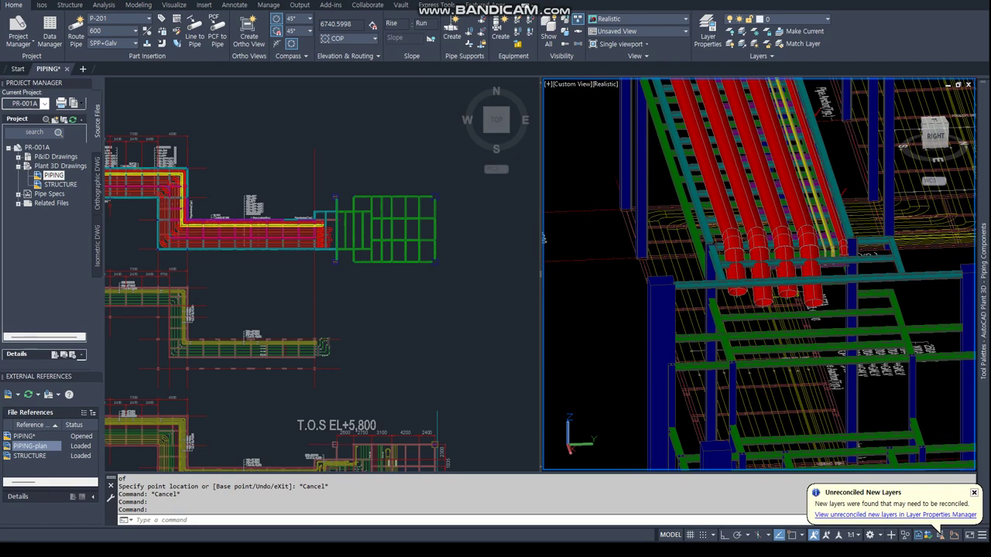
- Orbit and pan the 3D and plan views to survey the pipe rack and valves
{"action": "scroll", "coordinate": [560, 221], "scroll_direction": "down", "scroll_amount": 5}
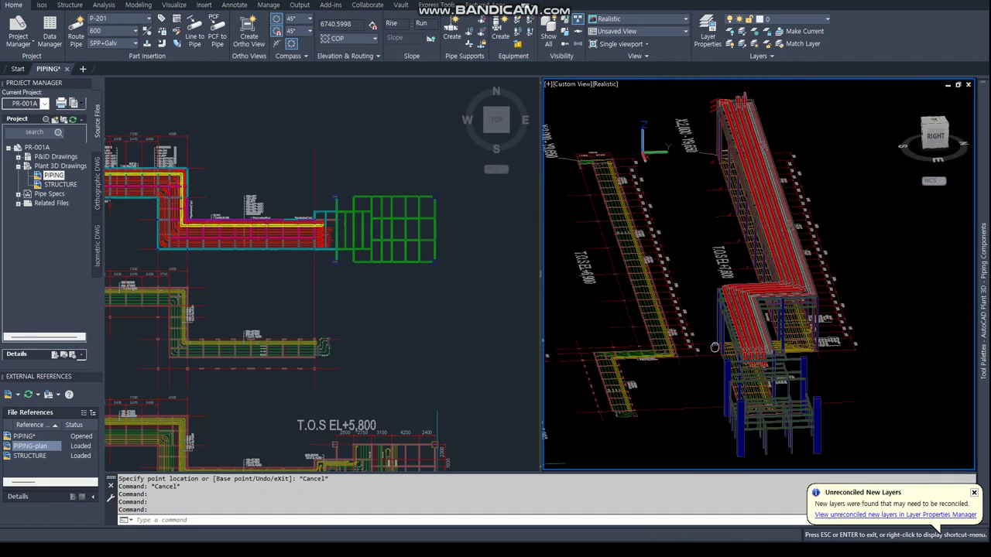
{"action": "middle_click_drag", "start_coordinate": [606, 135], "coordinate": [764, 313], "text": "shift"}
{"action": "scroll", "coordinate": [763, 313], "scroll_direction": "up", "scroll_amount": 5}
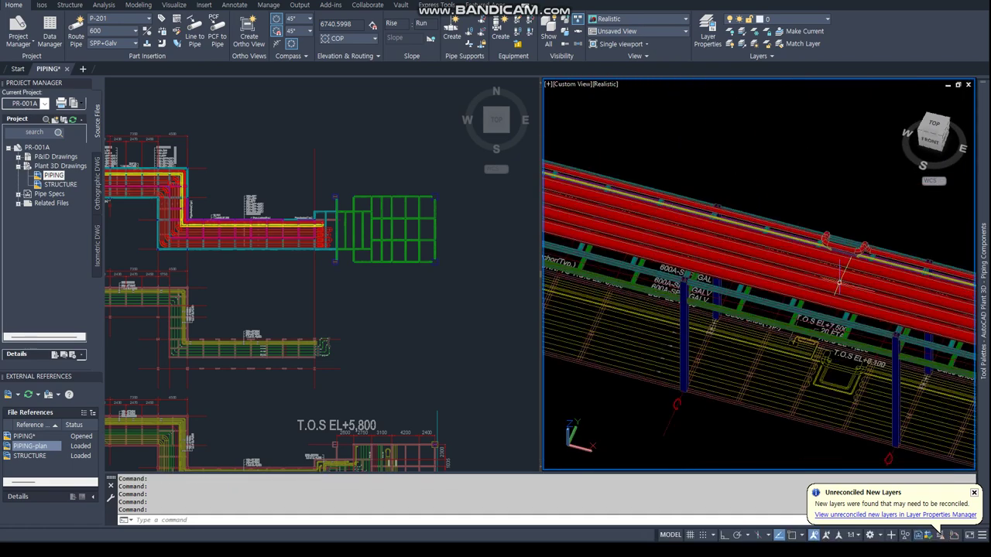
{"action": "left_click", "coordinate": [332, 220]}
{"action": "scroll", "coordinate": [331, 220], "scroll_direction": "down", "scroll_amount": 2}
{"action": "mouse_move", "coordinate": [331, 219]}
{"action": "middle_mouse_down"}
{"action": "mouse_move", "coordinate": [341, 264]}
{"action": "mouse_move", "coordinate": [267, 254]}
{"action": "middle_mouse_up"}
{"action": "scroll", "coordinate": [341, 264], "scroll_direction": "up", "scroll_amount": 6}
{"action": "left_click", "coordinate": [704, 160]}
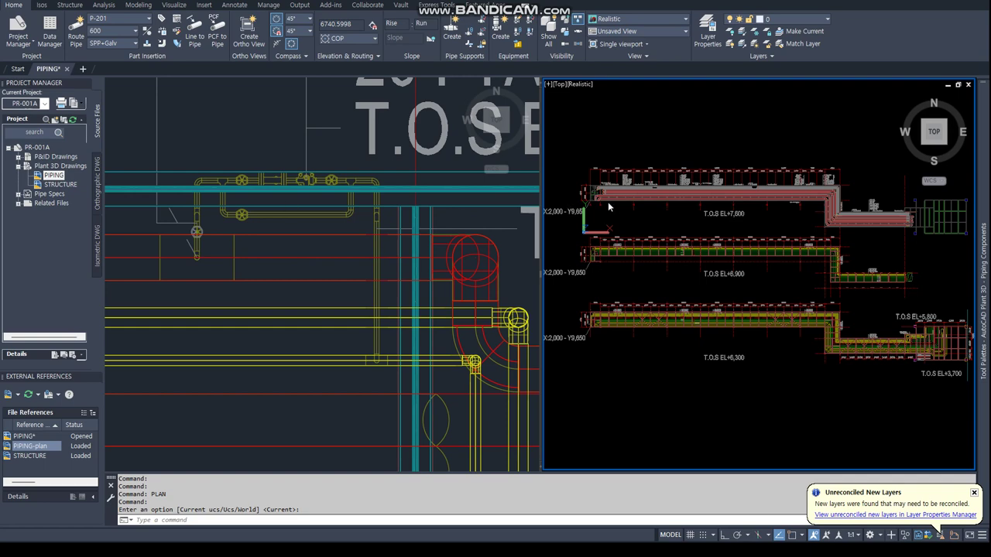
{"action": "scroll", "coordinate": [609, 207], "scroll_direction": "up", "scroll_amount": 2}
{"action": "scroll", "coordinate": [608, 207], "scroll_direction": "up", "scroll_amount": 3}
{"action": "scroll", "coordinate": [608, 207], "scroll_direction": "up", "scroll_amount": 3}
{"action": "middle_click_drag", "start_coordinate": [697, 224], "coordinate": [759, 235]}
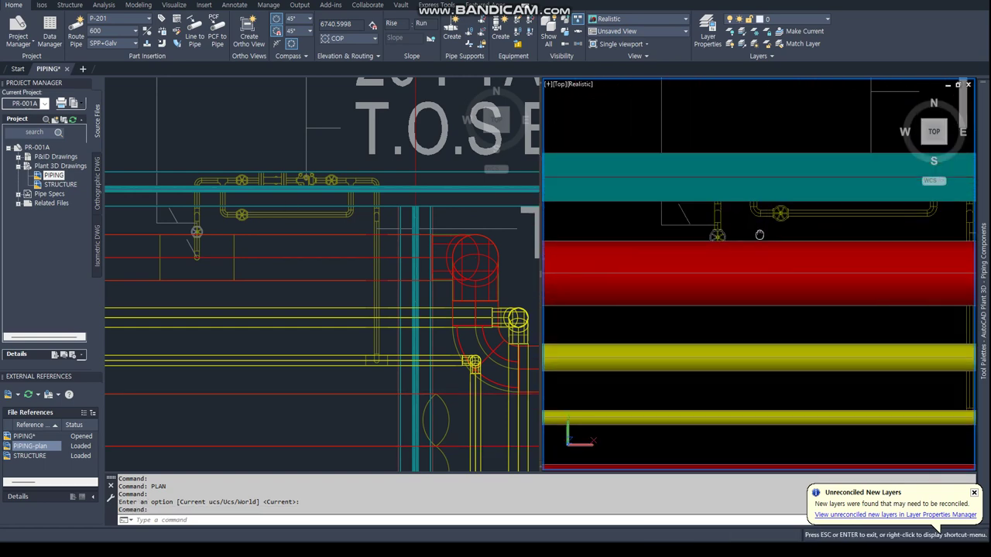
{"action": "left_click_drag", "start_coordinate": [759, 234], "coordinate": [774, 271]}
{"action": "key", "text": "Escape"}
{"action": "left_click", "coordinate": [165, 235]}
{"action": "scroll", "coordinate": [166, 235], "scroll_direction": "up", "scroll_amount": 3}
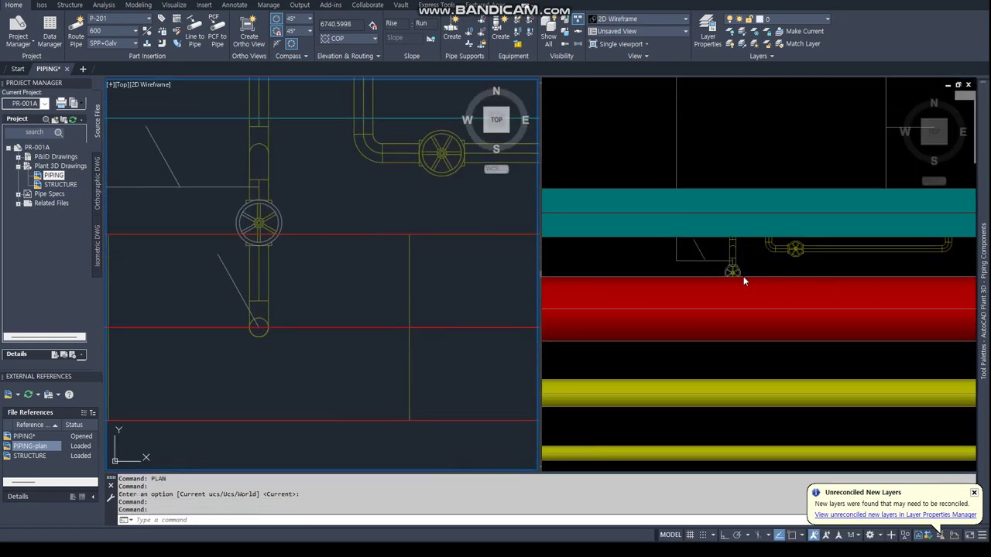
{"action": "left_click", "coordinate": [662, 297]}
{"action": "scroll", "coordinate": [663, 290], "scroll_direction": "down", "scroll_amount": 3}
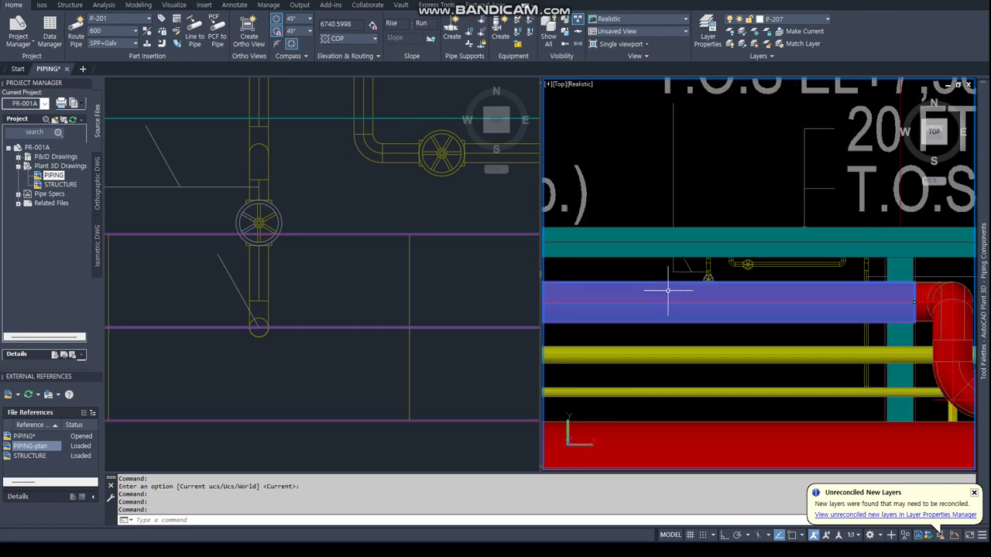
{"action": "scroll", "coordinate": [650, 291], "scroll_direction": "down", "scroll_amount": 3}
- Set the active pipe size to 150, abandon the route, and save with QSAVE
{"action": "left_click", "coordinate": [593, 272]}
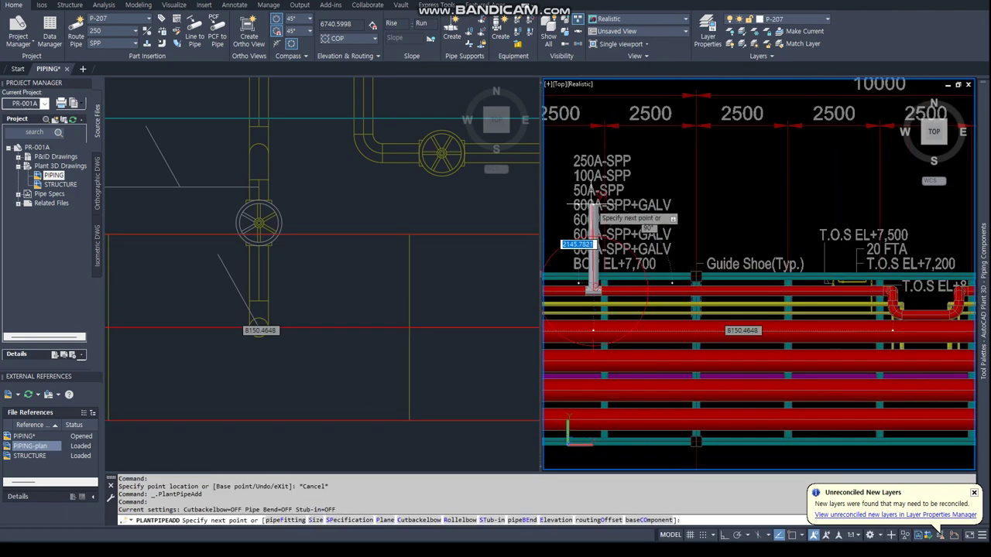
{"action": "left_click", "coordinate": [126, 32]}
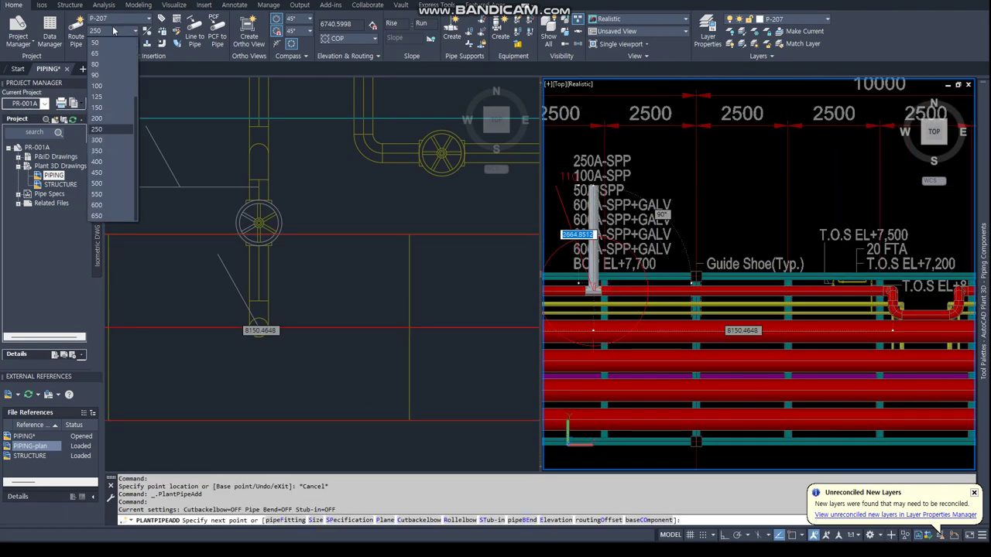
{"action": "left_click", "coordinate": [100, 108]}
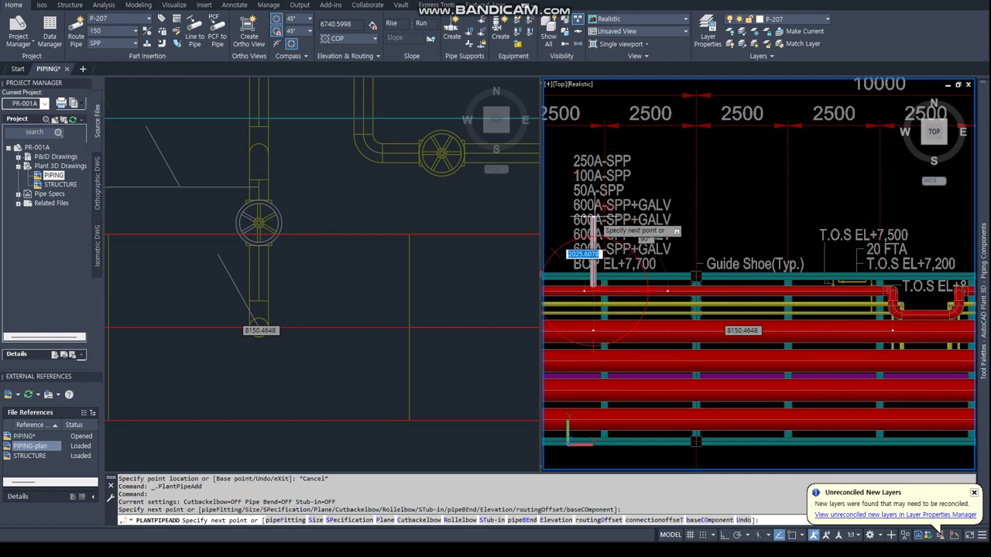
{"action": "scroll", "coordinate": [594, 255], "scroll_direction": "up", "scroll_amount": 2}
{"action": "scroll", "coordinate": [594, 252], "scroll_direction": "up", "scroll_amount": 4}
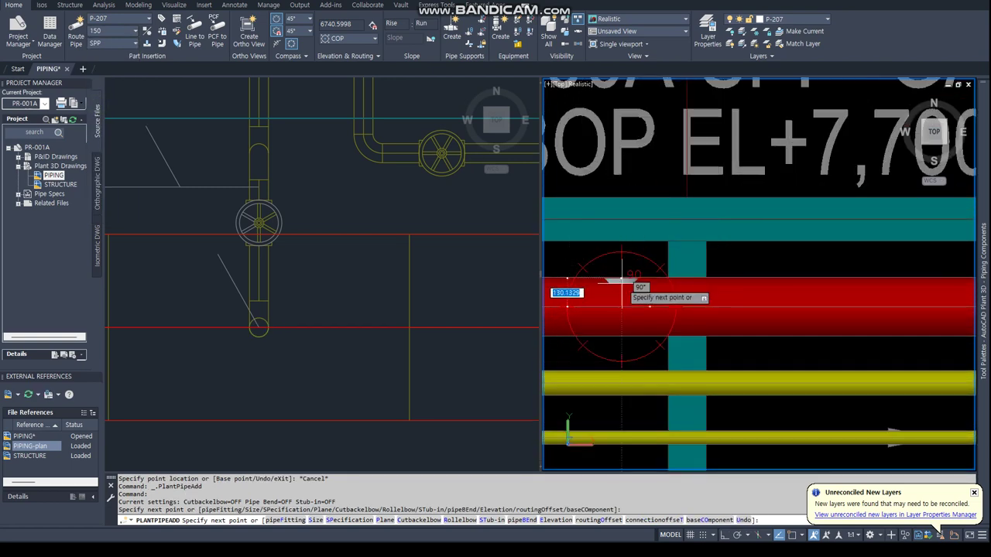
{"action": "key", "text": "Escape"}
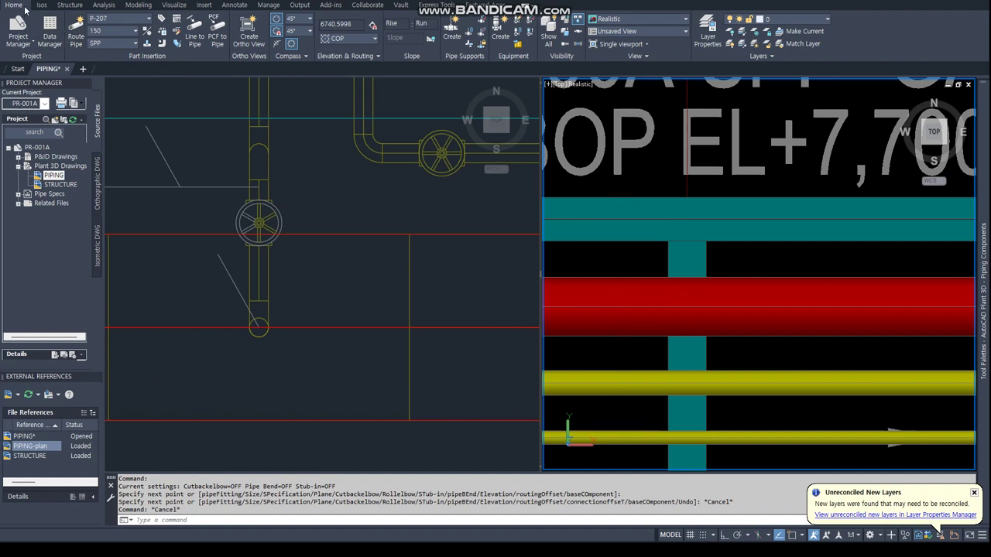
{"action": "type", "text": "QSA"}
{"action": "key", "text": "Return"}
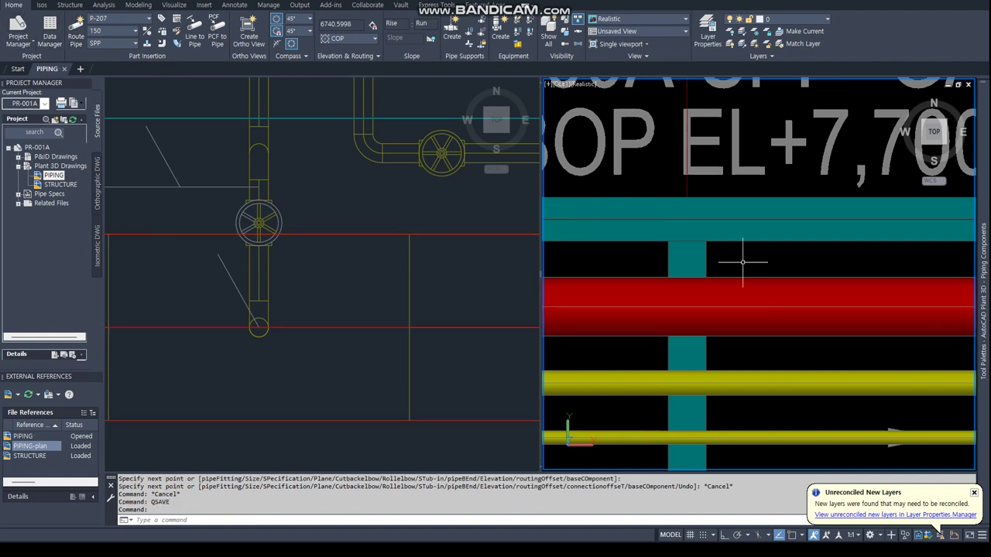
- Open the SPP spec's branch table and inspect the 250×150 cell's branch choices
{"action": "left_click", "coordinate": [17, 195]}
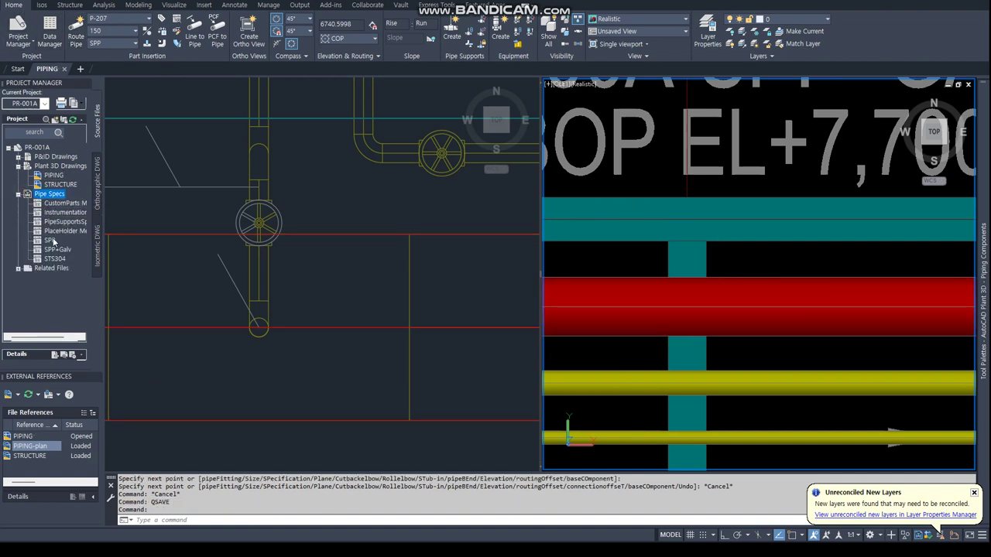
{"action": "right_click", "coordinate": [53, 240]}
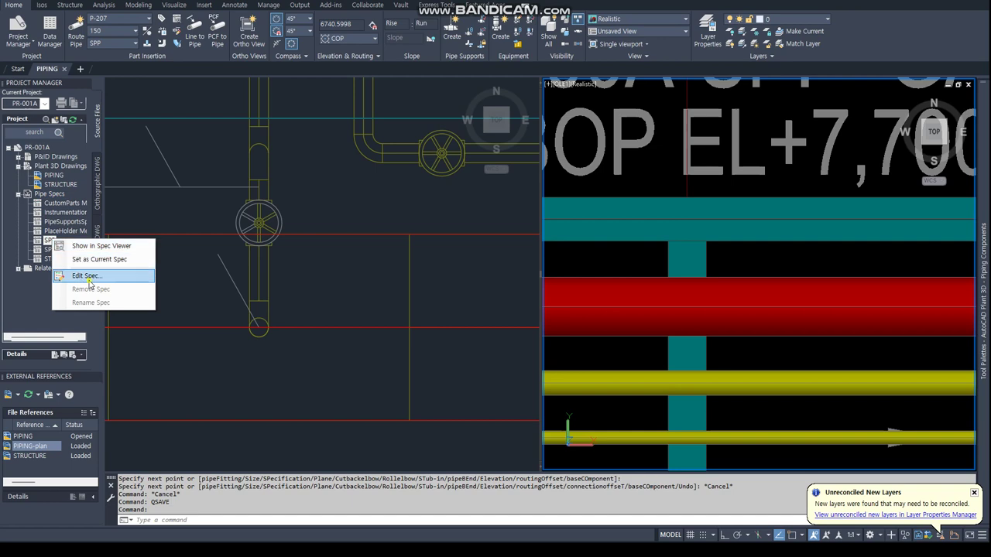
{"action": "left_click", "coordinate": [88, 281]}
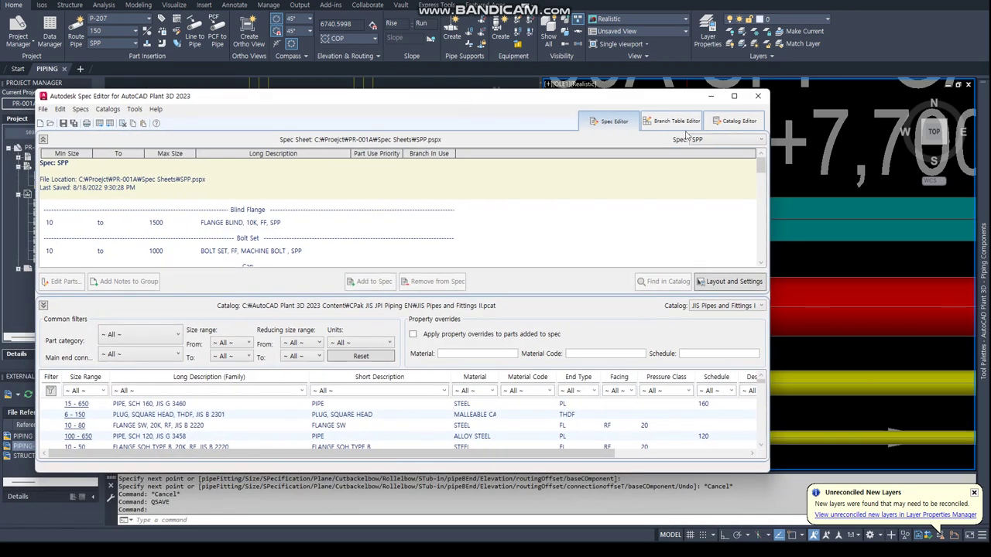
{"action": "left_click", "coordinate": [677, 122]}
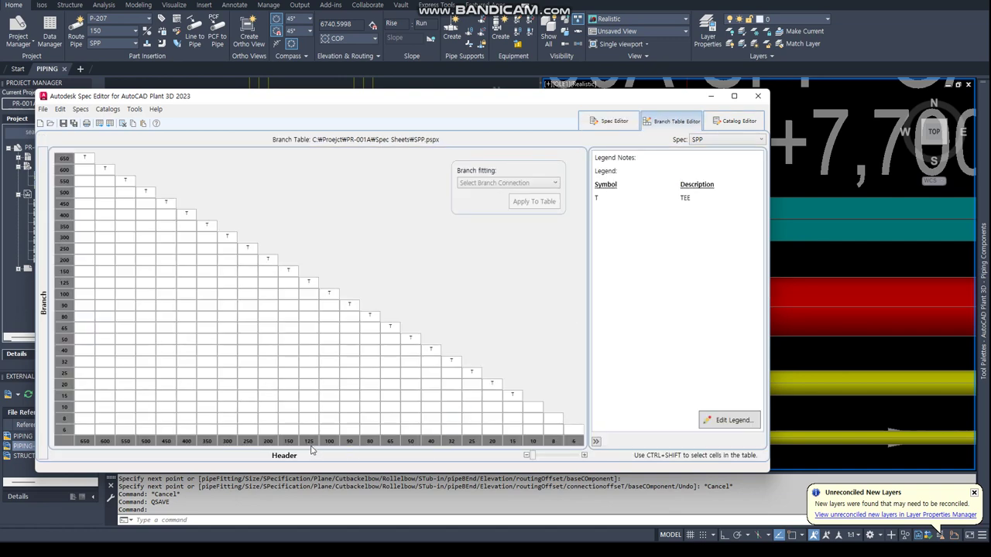
{"action": "left_click", "coordinate": [243, 272]}
{"action": "double_click", "coordinate": [245, 273]}
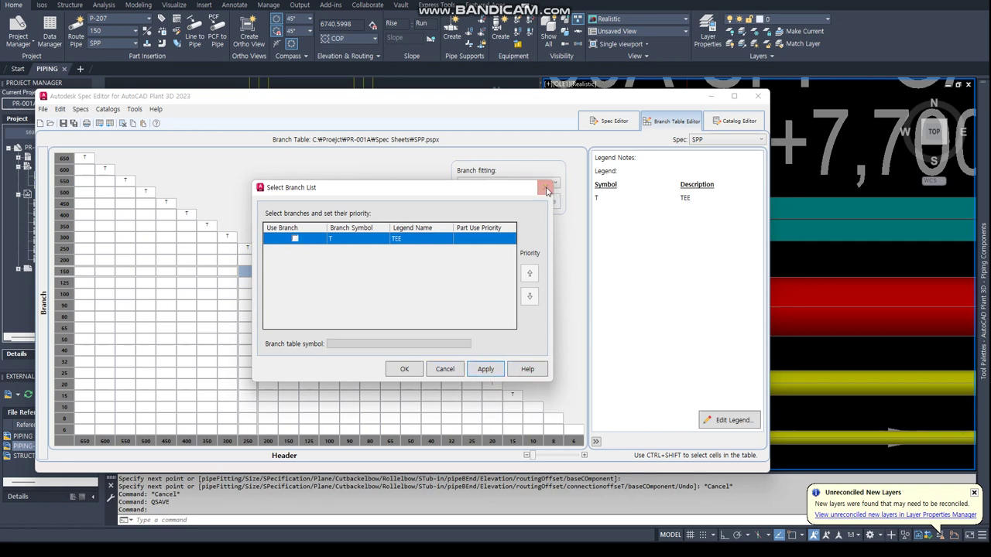
{"action": "left_click", "coordinate": [545, 189]}
- Add a T1 branch legend entry that uses the TEE (RED) part
{"action": "left_click", "coordinate": [724, 422]}
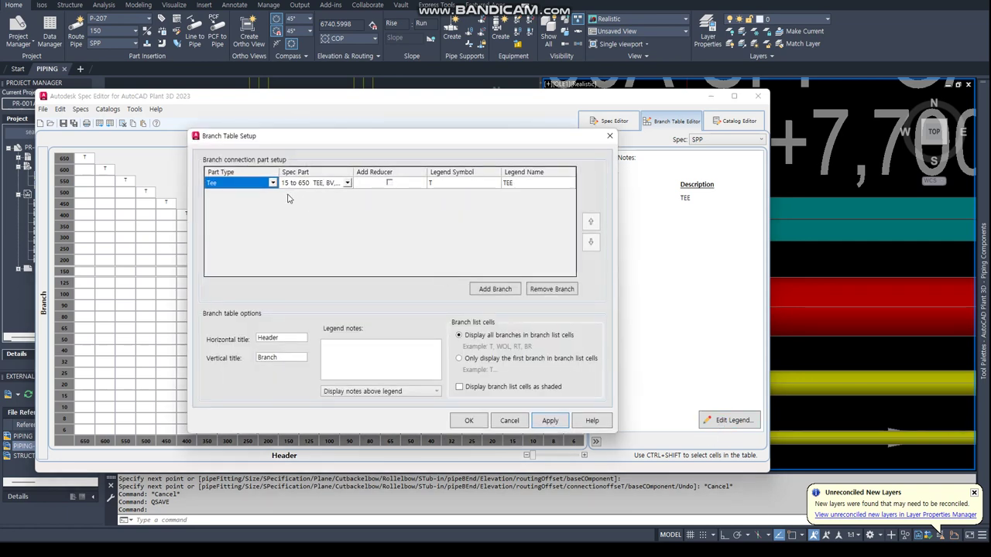
{"action": "left_click", "coordinate": [503, 291]}
{"action": "left_click", "coordinate": [340, 195]}
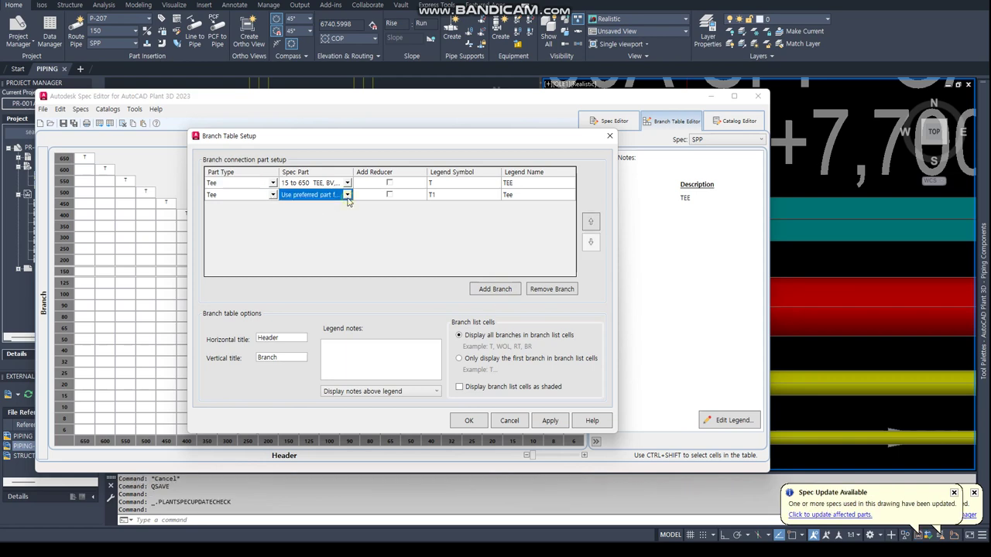
{"action": "left_click", "coordinate": [348, 195]}
{"action": "left_click", "coordinate": [318, 223]}
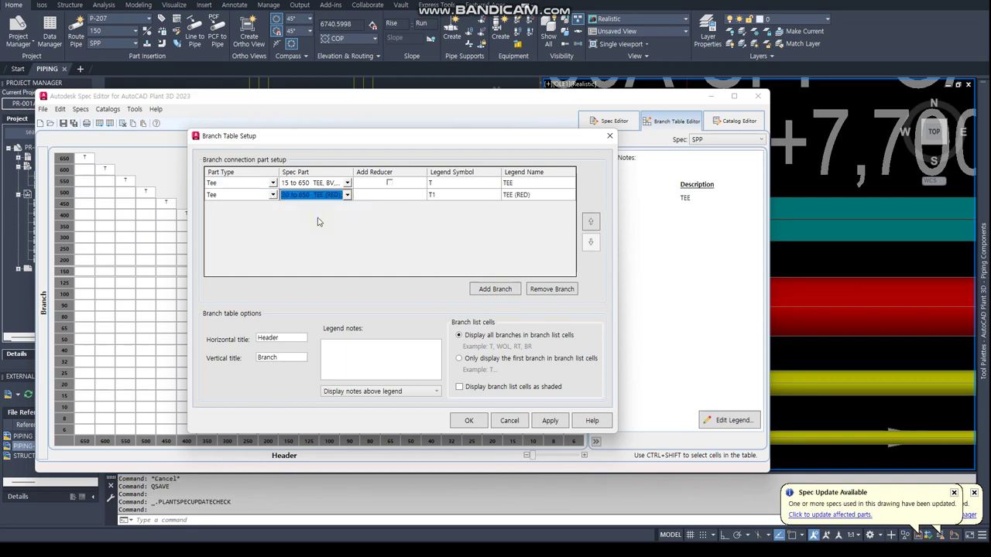
{"action": "left_click", "coordinate": [548, 422]}
{"action": "left_click", "coordinate": [477, 426]}
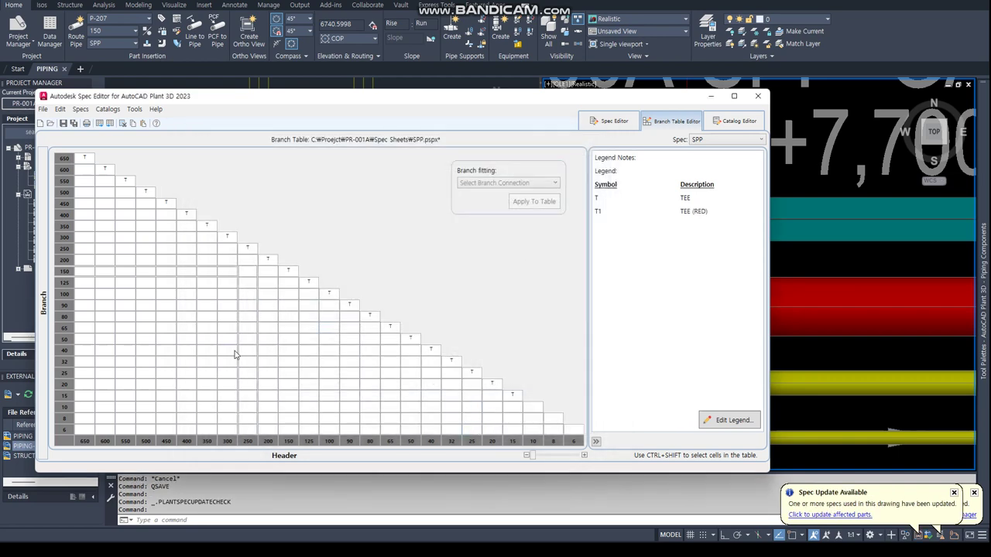
- Assign T1 to the 250 header × 150 branch cell and save the SPP spec
{"action": "right_click", "coordinate": [250, 275]}
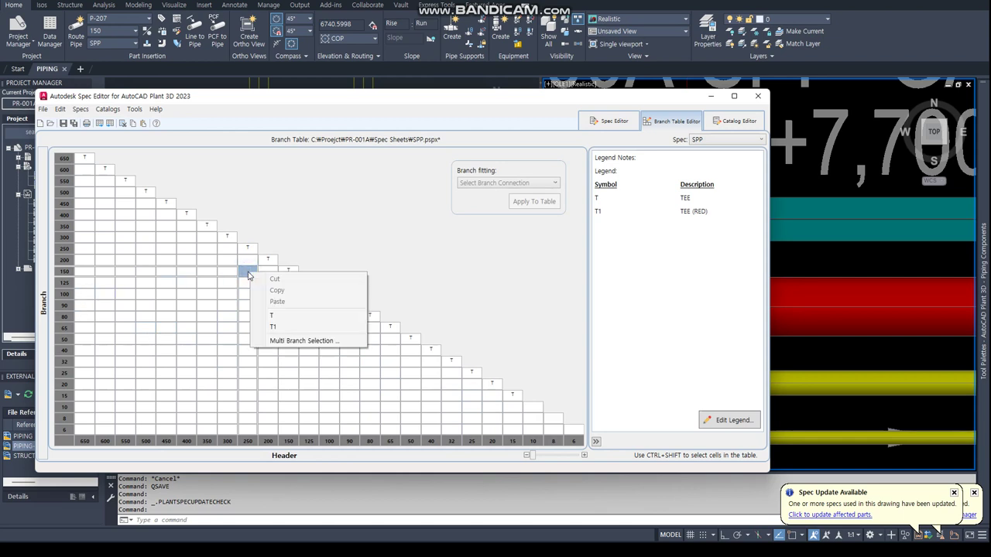
{"action": "left_click", "coordinate": [272, 328]}
{"action": "left_click", "coordinate": [75, 124]}
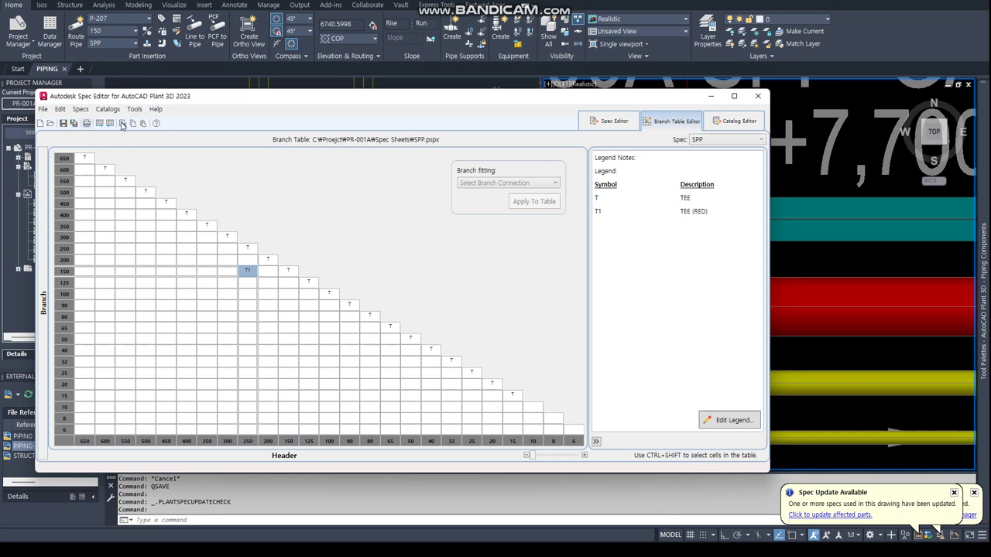
{"action": "left_click", "coordinate": [758, 96]}
{"action": "left_click", "coordinate": [135, 43]}
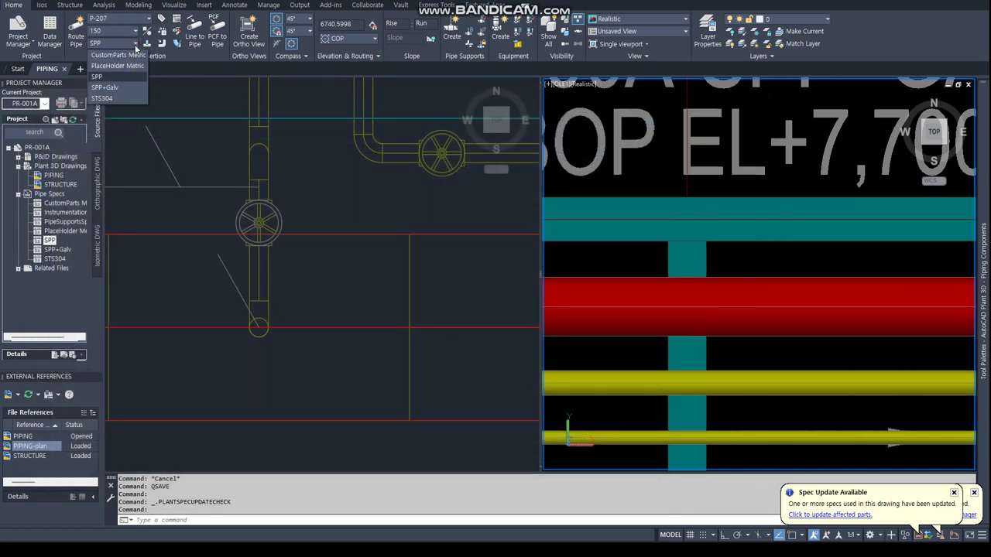
- Switch the routing spec to SPP+Galv and back to SPP to trigger the spec update
{"action": "left_click", "coordinate": [116, 88]}
{"action": "left_click", "coordinate": [119, 41]}
{"action": "left_click", "coordinate": [97, 77]}
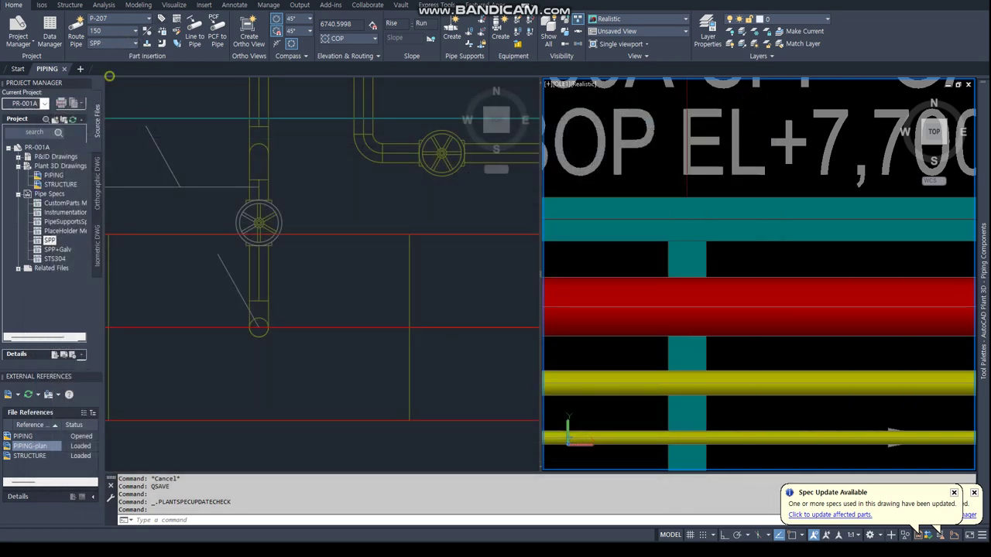
{"action": "left_click", "coordinate": [975, 493]}
- Update the ELBOW 90 LR and SR parts to the revised SPP spec
{"action": "left_click", "coordinate": [918, 538]}
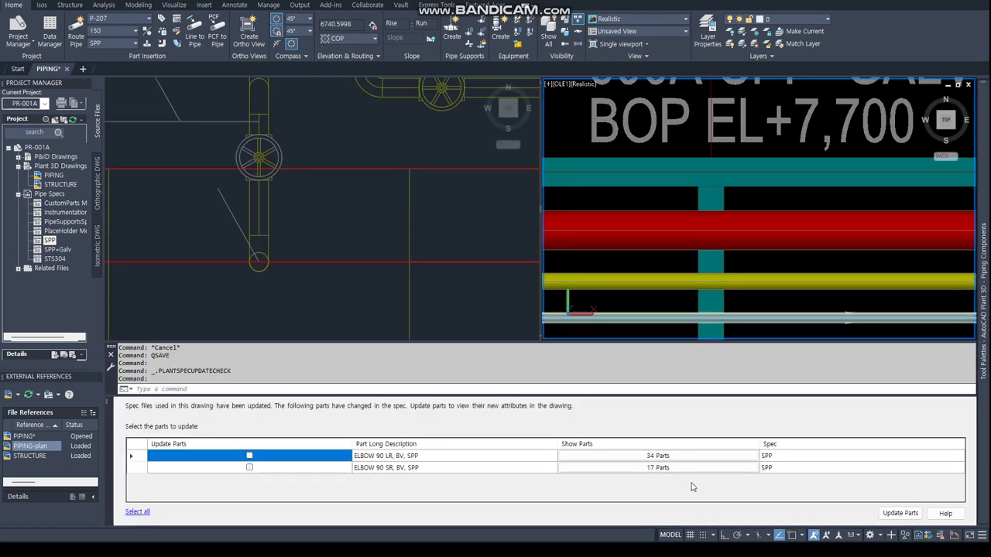
{"action": "left_click", "coordinate": [251, 470]}
{"action": "left_click", "coordinate": [887, 513]}
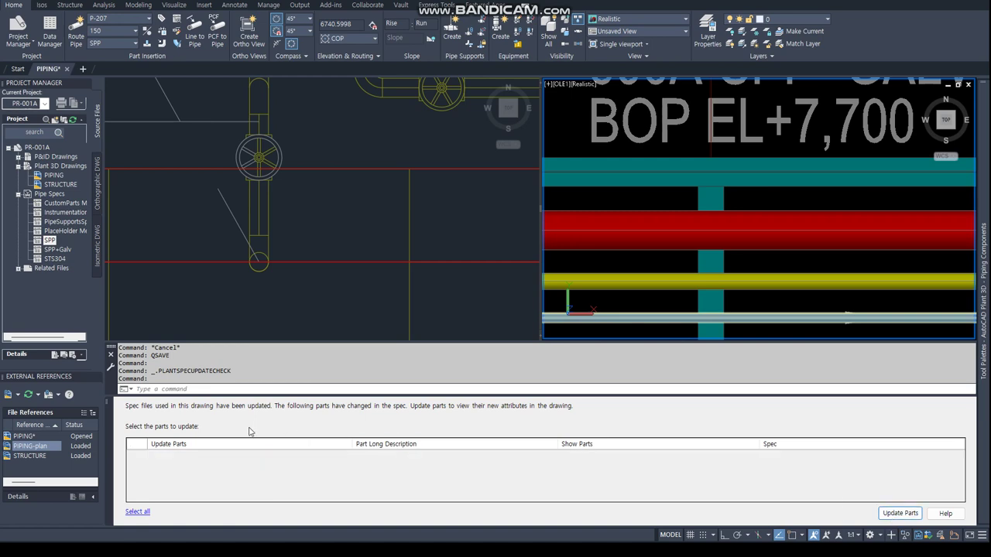
{"action": "left_click", "coordinate": [109, 403]}
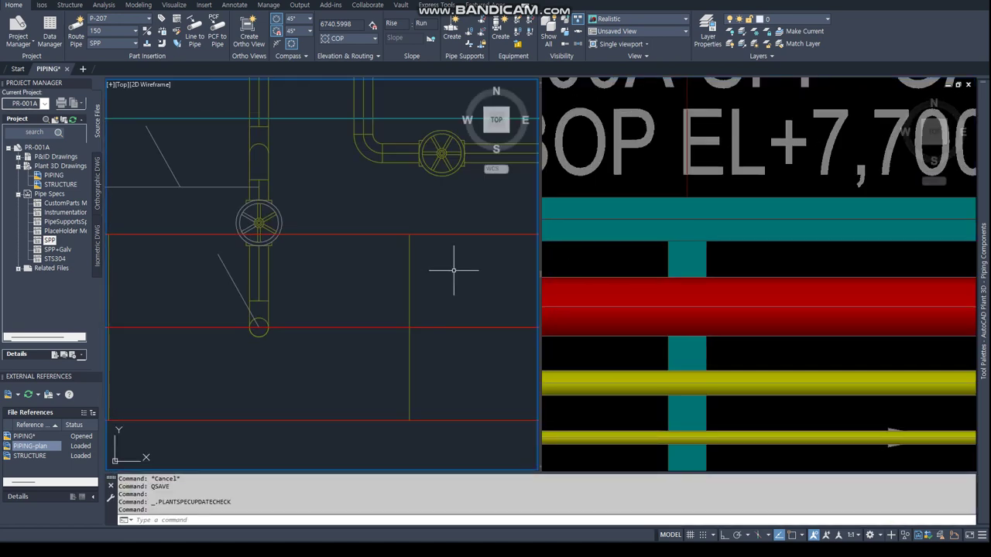
- Route a trial size-150 vertical branch from the header in plan view, then delete it
{"action": "scroll", "coordinate": [454, 269], "scroll_direction": "down", "scroll_amount": 3}
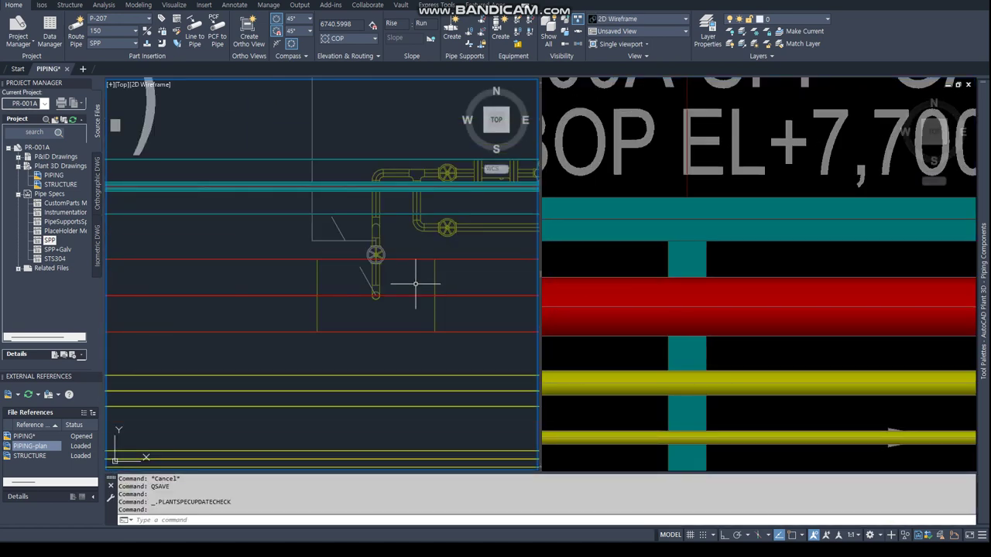
{"action": "left_click", "coordinate": [333, 345]}
{"action": "scroll", "coordinate": [343, 287], "scroll_direction": "down", "scroll_amount": 3}
{"action": "scroll", "coordinate": [309, 309], "scroll_direction": "down", "scroll_amount": 2}
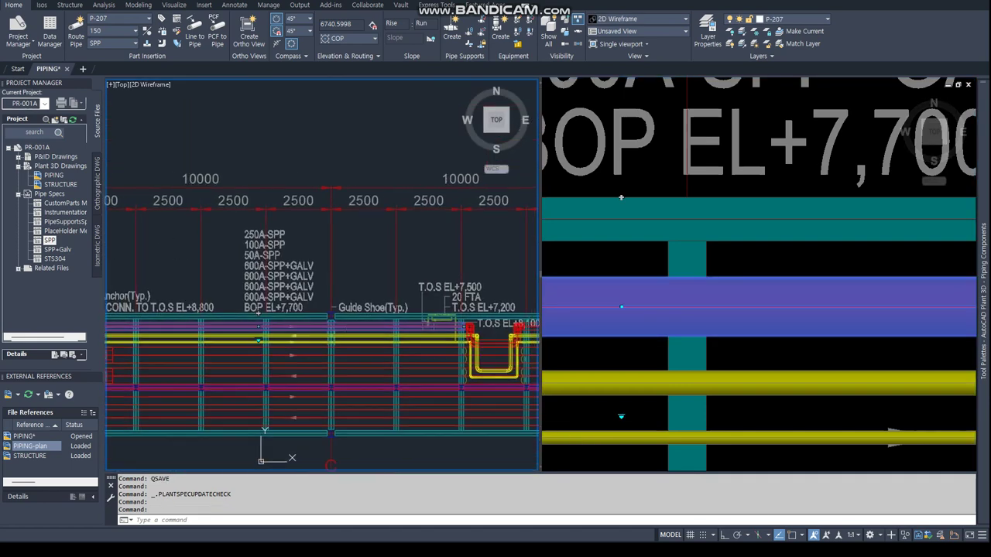
{"action": "left_click", "coordinate": [259, 325]}
{"action": "scroll", "coordinate": [267, 253], "scroll_direction": "up", "scroll_amount": 2}
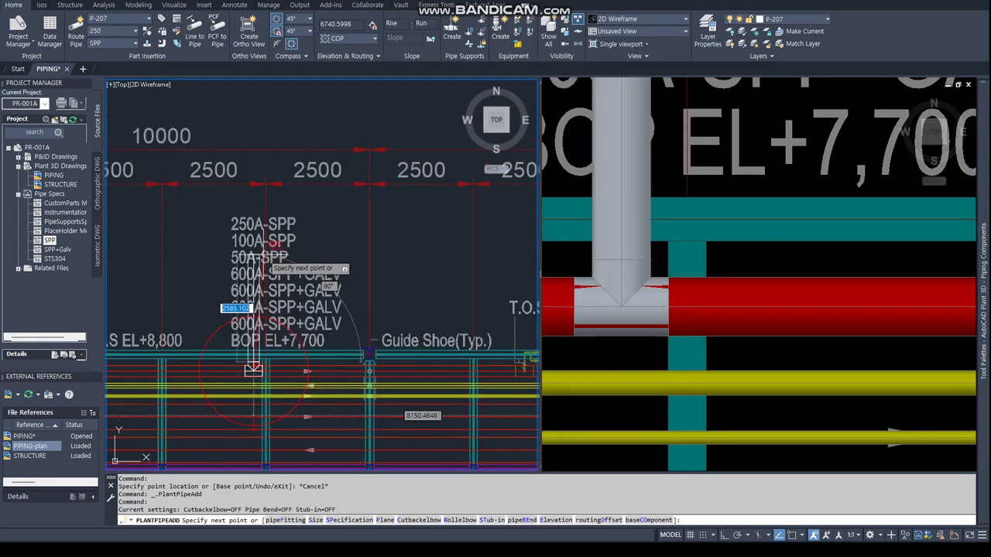
{"action": "left_click", "coordinate": [116, 31]}
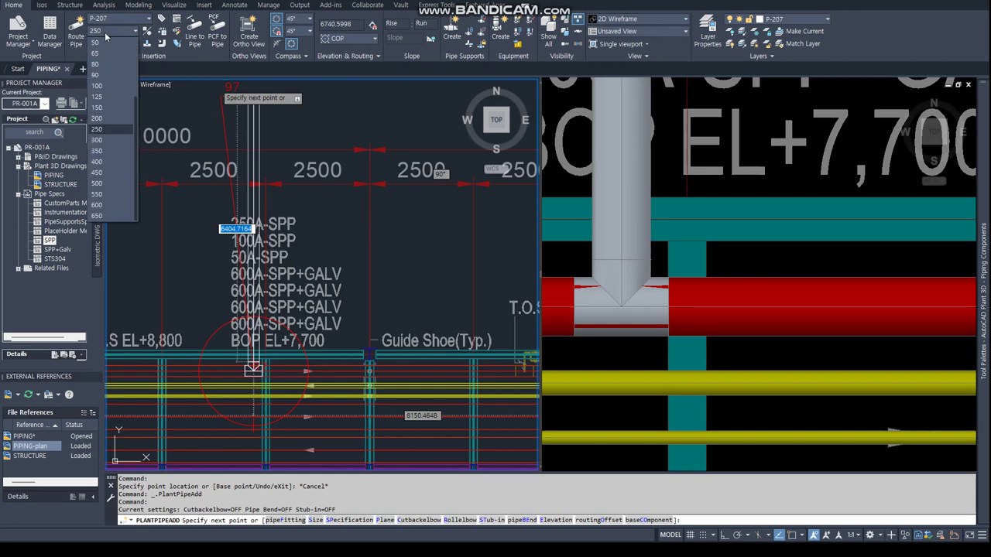
{"action": "left_click", "coordinate": [104, 110]}
{"action": "scroll", "coordinate": [267, 256], "scroll_direction": "up", "scroll_amount": 3}
{"action": "scroll", "coordinate": [277, 302], "scroll_direction": "down", "scroll_amount": 1}
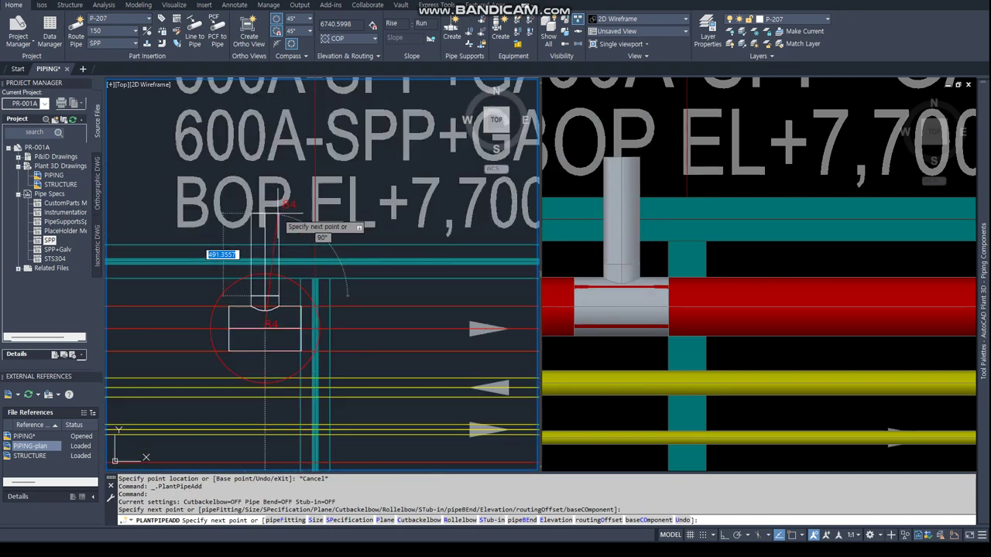
{"action": "left_click", "coordinate": [277, 214]}
{"action": "key", "text": "Escape"}
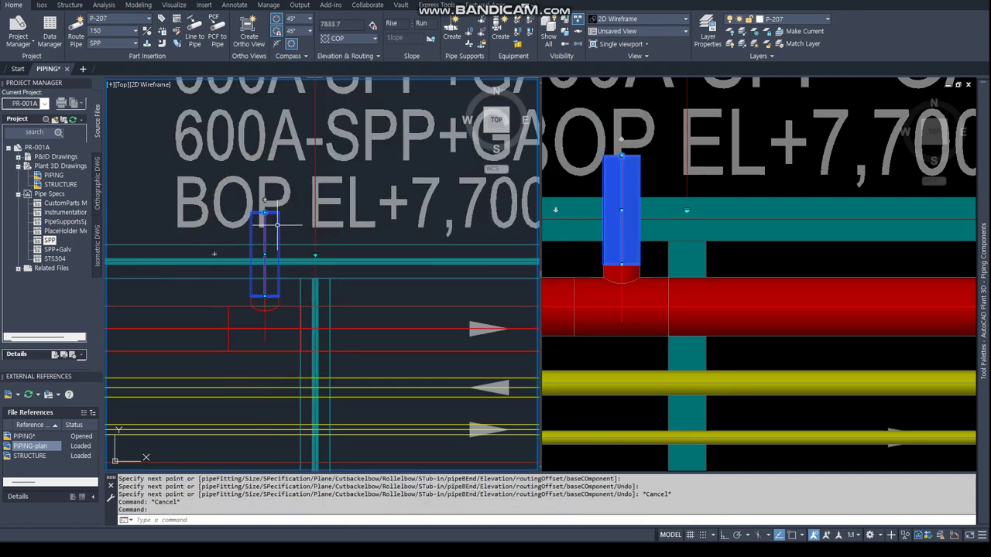
{"action": "key", "text": "Delete"}
- Reposition the tee on the header pipe using a perpendicular (PER) snap
{"action": "left_click", "coordinate": [265, 305]}
{"action": "left_click", "coordinate": [265, 309]}
{"action": "scroll", "coordinate": [267, 313], "scroll_direction": "down", "scroll_amount": 2}
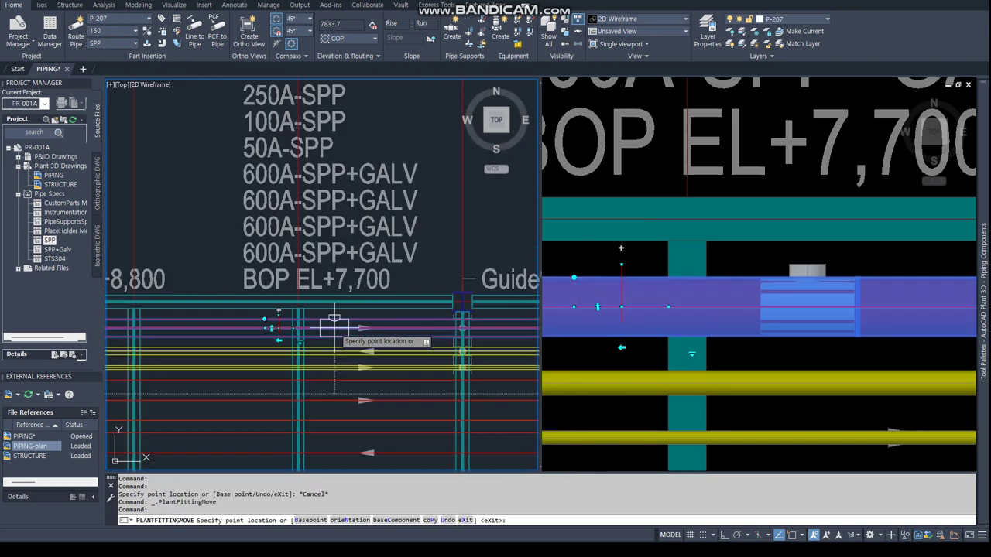
{"action": "scroll", "coordinate": [263, 324], "scroll_direction": "up", "scroll_amount": 3}
{"action": "scroll", "coordinate": [261, 321], "scroll_direction": "up", "scroll_amount": 3}
{"action": "scroll", "coordinate": [282, 305], "scroll_direction": "up", "scroll_amount": 3}
{"action": "type", "text": "P"}
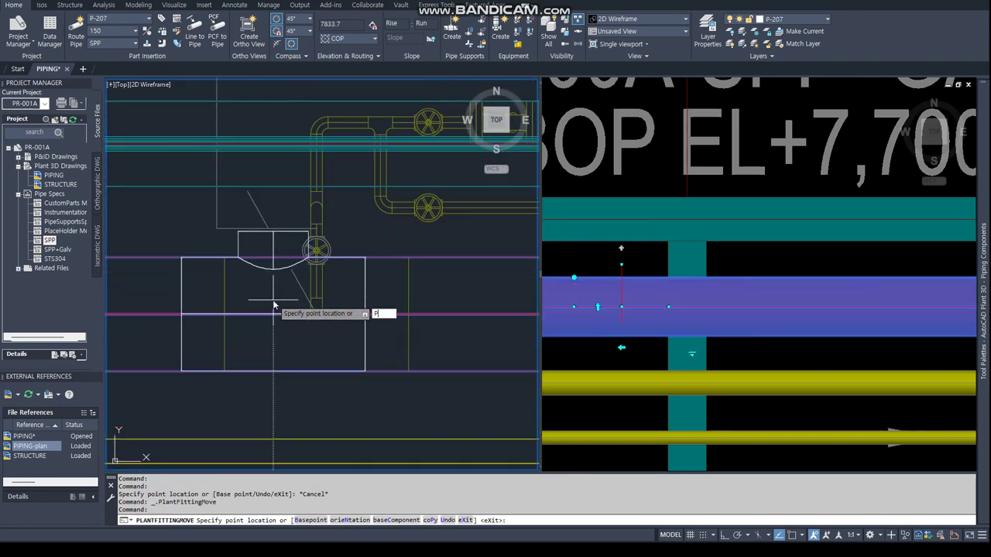
{"action": "type", "text": "ER"}
{"action": "key", "text": "Return"}
{"action": "scroll", "coordinate": [341, 290], "scroll_direction": "up", "scroll_amount": 3}
{"action": "key", "text": "Escape"}
{"action": "key", "text": "Escape"}
{"action": "scroll", "coordinate": [333, 348], "scroll_direction": "down", "scroll_amount": 3}
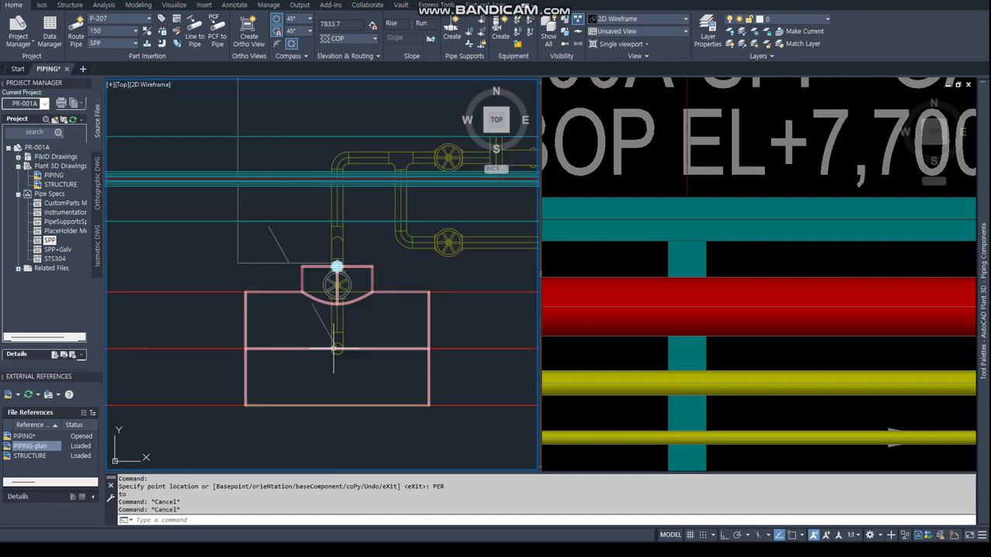
- Orbit the 3D view to the northwest isometric of the pipe rack
{"action": "left_click", "coordinate": [755, 264]}
{"action": "scroll", "coordinate": [797, 310], "scroll_direction": "down", "scroll_amount": 3}
{"action": "scroll", "coordinate": [774, 309], "scroll_direction": "down", "scroll_amount": 3}
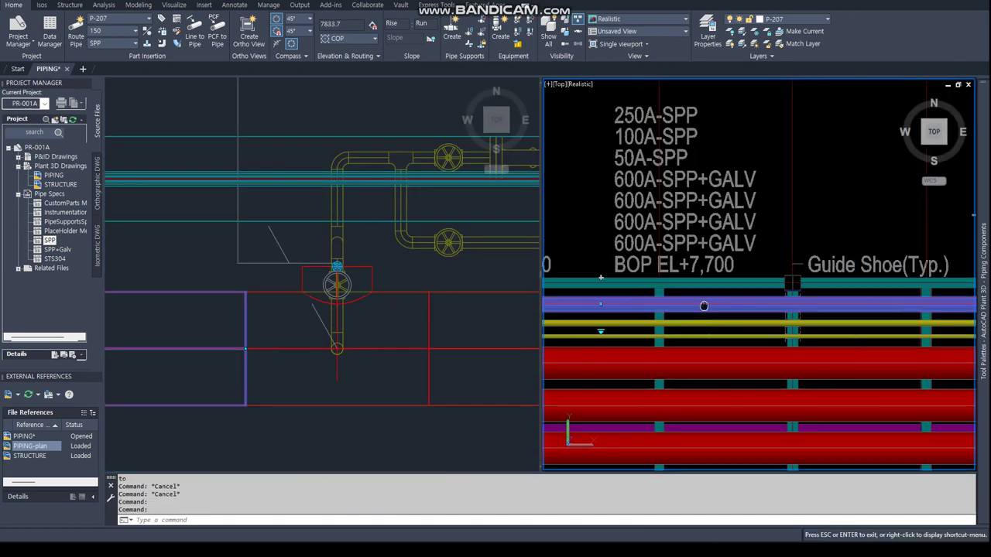
{"action": "scroll", "coordinate": [735, 309], "scroll_direction": "down", "scroll_amount": 1}
{"action": "scroll", "coordinate": [681, 313], "scroll_direction": "up", "scroll_amount": 2}
{"action": "scroll", "coordinate": [681, 314], "scroll_direction": "up", "scroll_amount": 2}
{"action": "mouse_move", "coordinate": [681, 314]}
{"action": "middle_mouse_down", "text": "shift"}
{"action": "mouse_move", "coordinate": [862, 292]}
{"action": "mouse_move", "coordinate": [927, 147]}
{"action": "middle_mouse_up", "text": "shift"}
{"action": "left_click", "coordinate": [935, 135]}
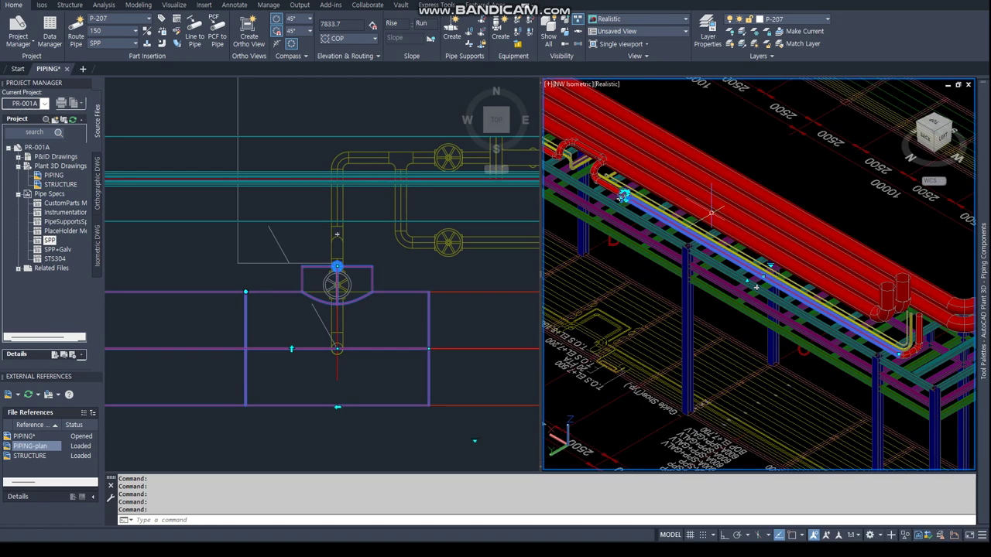
{"action": "key", "text": "Escape"}
{"action": "key", "text": "Escape"}
{"action": "scroll", "coordinate": [705, 252], "scroll_direction": "up", "scroll_amount": 3}
{"action": "scroll", "coordinate": [705, 252], "scroll_direction": "up", "scroll_amount": 3}
{"action": "scroll", "coordinate": [689, 198], "scroll_direction": "up", "scroll_amount": 1}
- Rotate the tee so its branch points down and route a vertical pipe to the steel below
{"action": "left_click", "coordinate": [689, 197]}
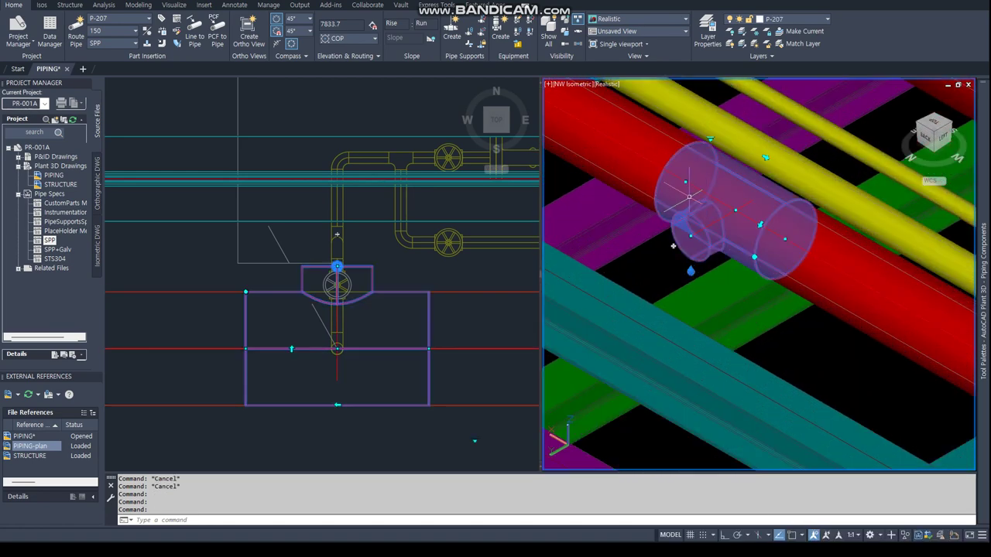
{"action": "left_click", "coordinate": [753, 258]}
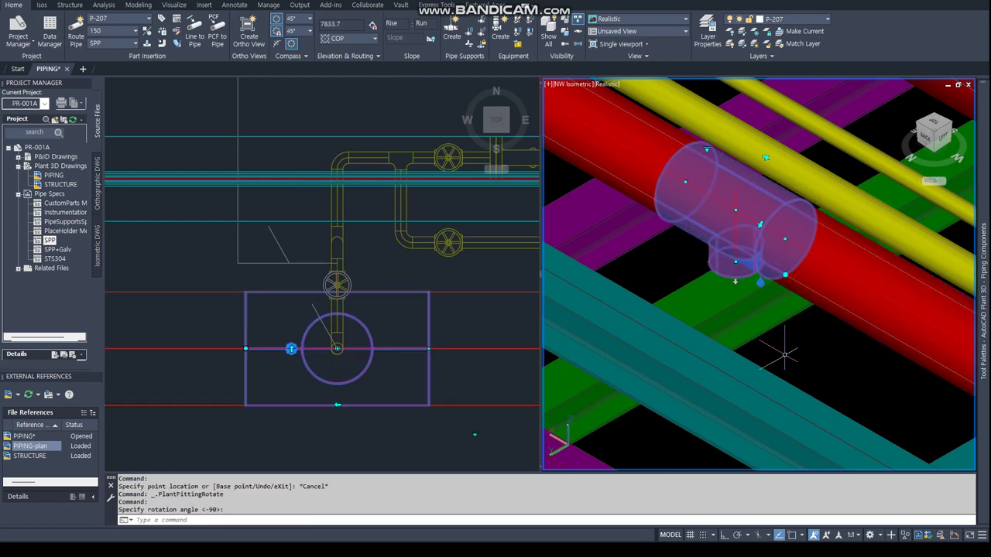
{"action": "key", "text": "Escape"}
{"action": "key", "text": "Escape"}
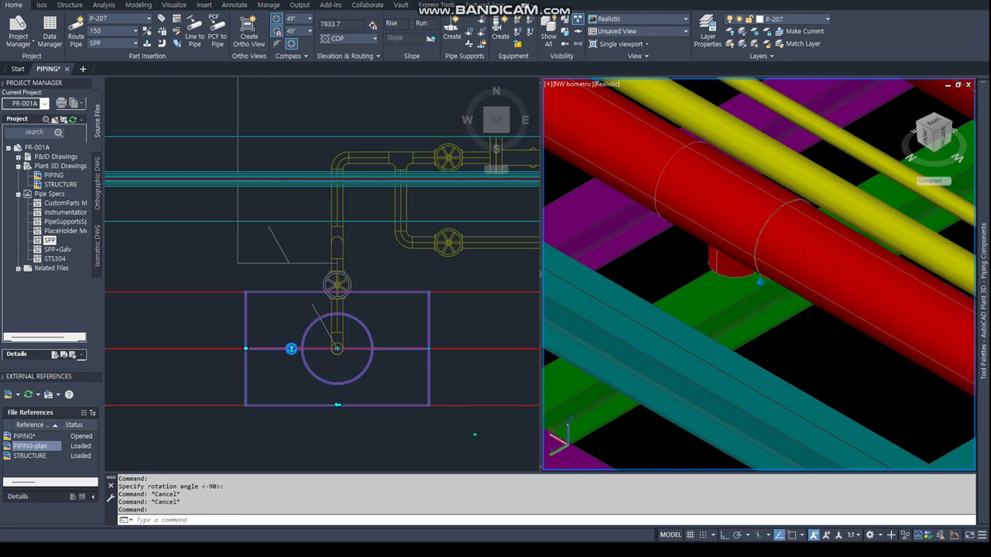
{"action": "left_click", "coordinate": [760, 281]}
{"action": "left_click", "coordinate": [742, 433]}
{"action": "key", "text": "Escape"}
{"action": "left_click", "coordinate": [743, 302]}
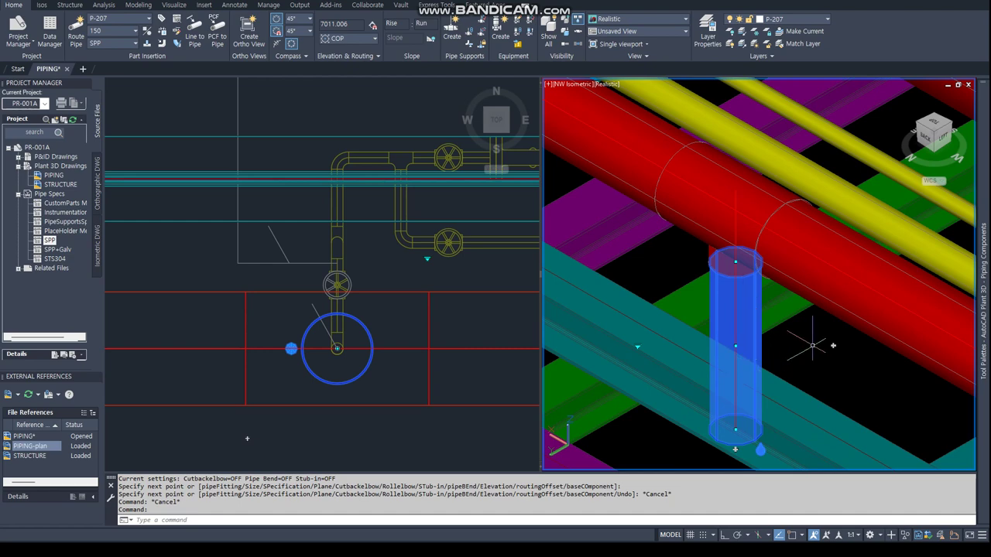
{"action": "left_click", "coordinate": [735, 449]}
- Route a small size-20 branch pipe from the vertical pipe's bottom end
{"action": "left_click", "coordinate": [117, 32]}
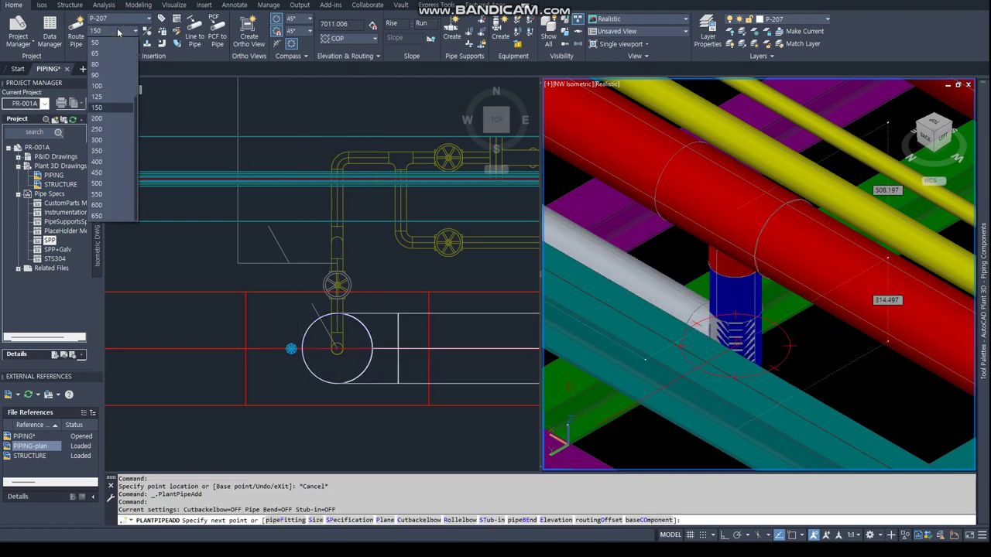
{"action": "left_click", "coordinate": [109, 56]}
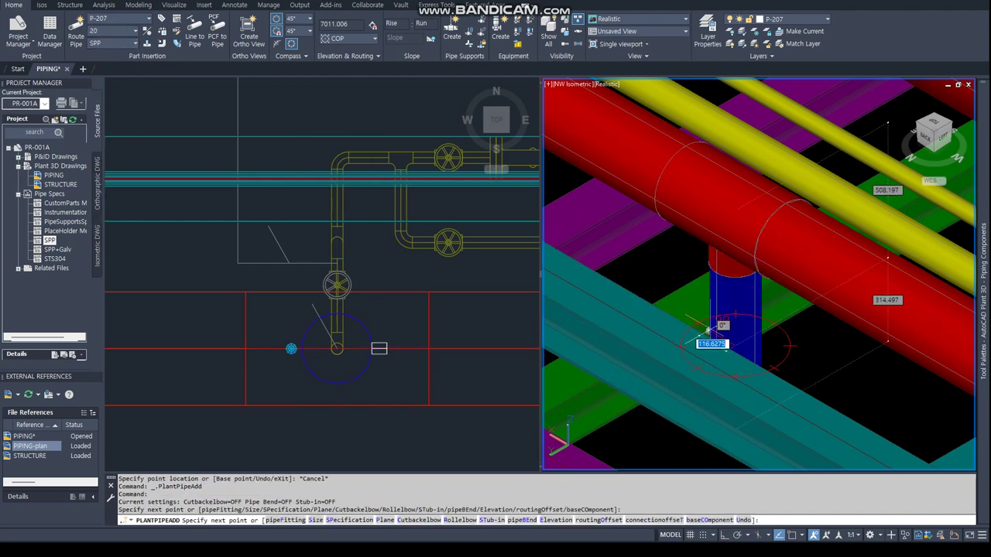
{"action": "left_click", "coordinate": [667, 416]}
{"action": "key", "text": "Escape"}
{"action": "key", "text": "Escape"}
{"action": "middle_click_drag", "start_coordinate": [667, 416], "coordinate": [722, 350], "text": "shift"}
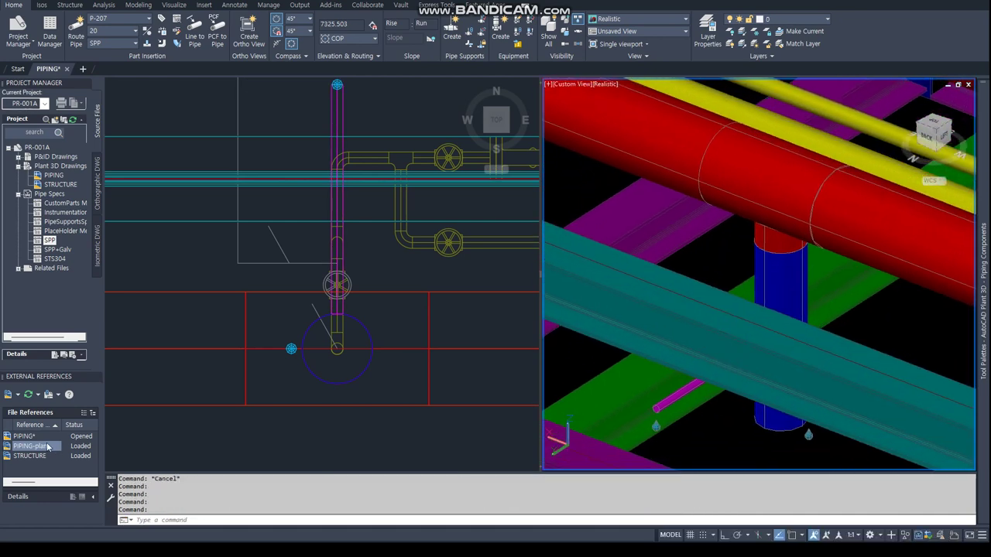
- Unload the STRUCTURE steel reference from File References
{"action": "left_click", "coordinate": [29, 456]}
{"action": "right_click", "coordinate": [29, 456]}
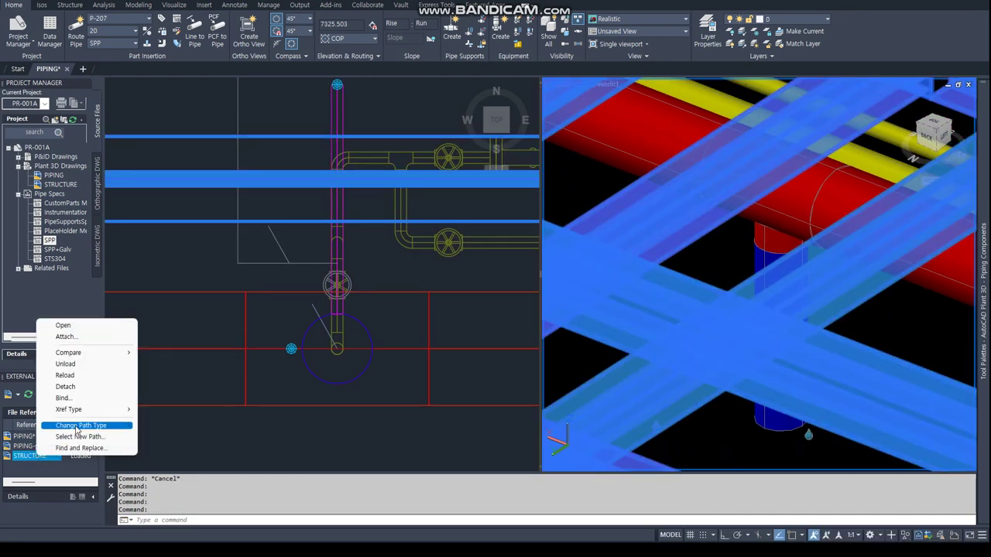
{"action": "left_click", "coordinate": [68, 365]}
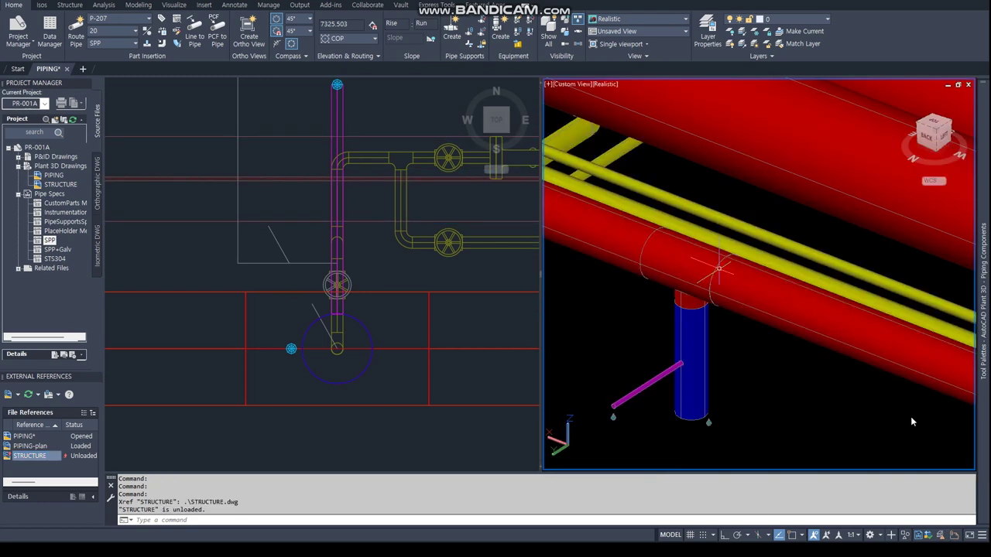
{"action": "scroll", "coordinate": [725, 366], "scroll_direction": "up", "scroll_amount": 2}
{"action": "scroll", "coordinate": [730, 353], "scroll_direction": "up", "scroll_amount": 2}
{"action": "scroll", "coordinate": [764, 349], "scroll_direction": "down", "scroll_amount": 2}
- Delete the magenta size-20 branch pipe and quick-save the drawing
{"action": "left_click", "coordinate": [728, 379]}
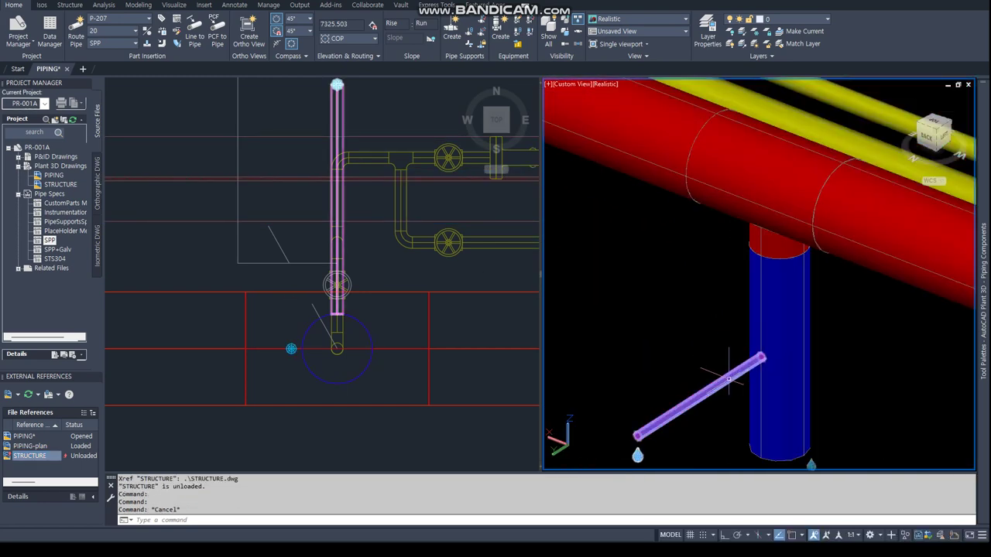
{"action": "key", "text": "Delete"}
{"action": "type", "text": "QSA"}
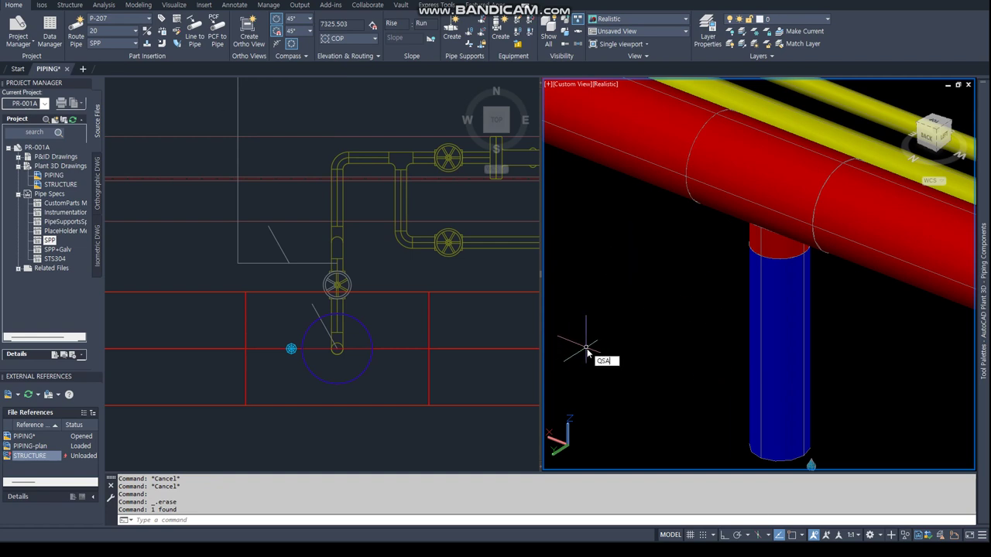
{"action": "type", "text": "VE"}
{"action": "key", "text": "Return"}
- Change SPP branch legend row 2 to an Olet using the 150 WELDOLET part
{"action": "right_click", "coordinate": [49, 244]}
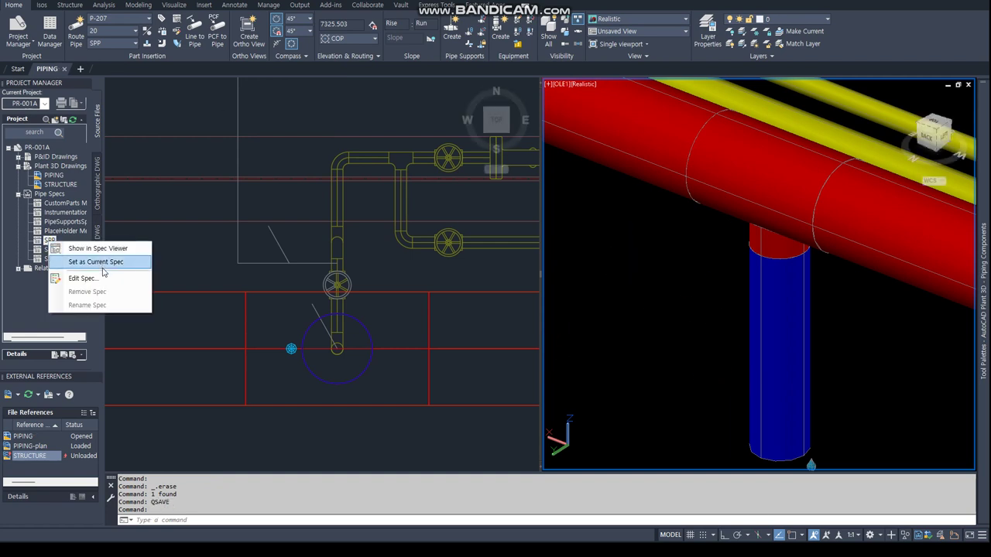
{"action": "left_click", "coordinate": [97, 285]}
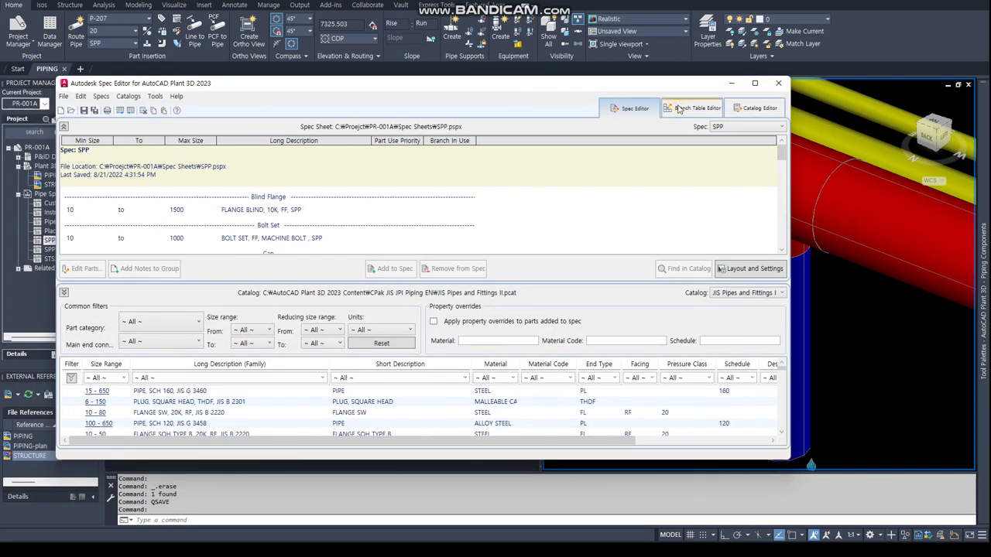
{"action": "left_click", "coordinate": [679, 109]}
{"action": "left_click", "coordinate": [763, 413]}
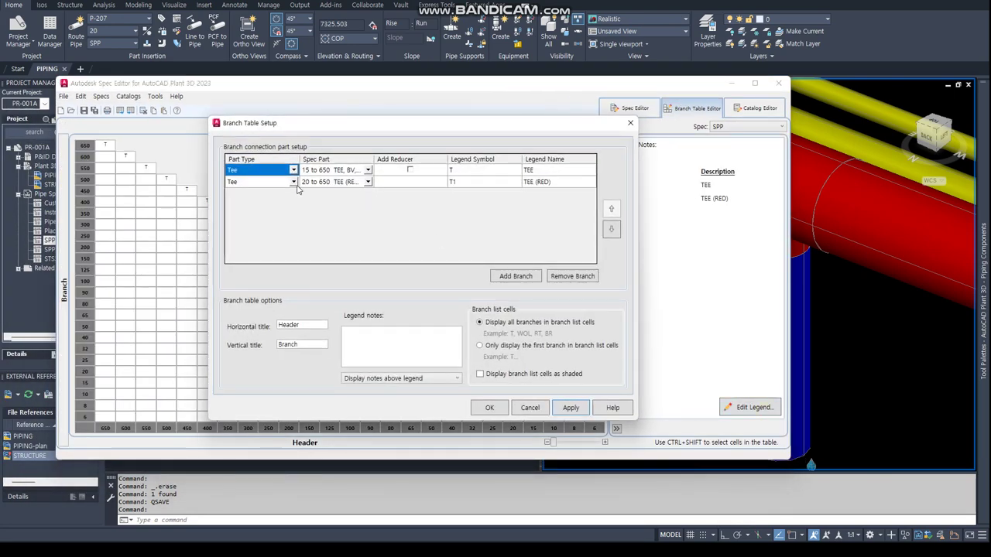
{"action": "left_click", "coordinate": [293, 184]}
{"action": "left_click", "coordinate": [293, 184]}
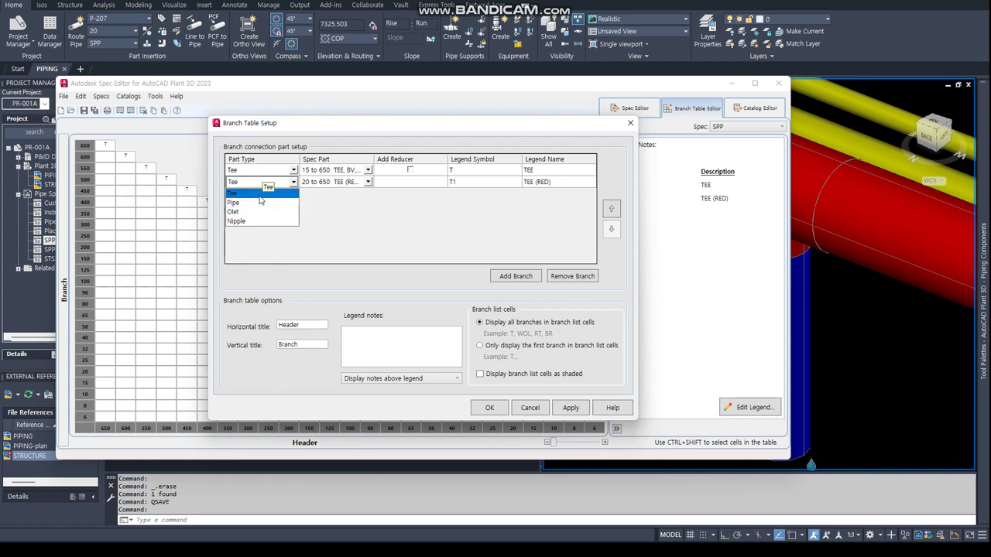
{"action": "left_click", "coordinate": [248, 218]}
{"action": "left_click", "coordinate": [367, 183]}
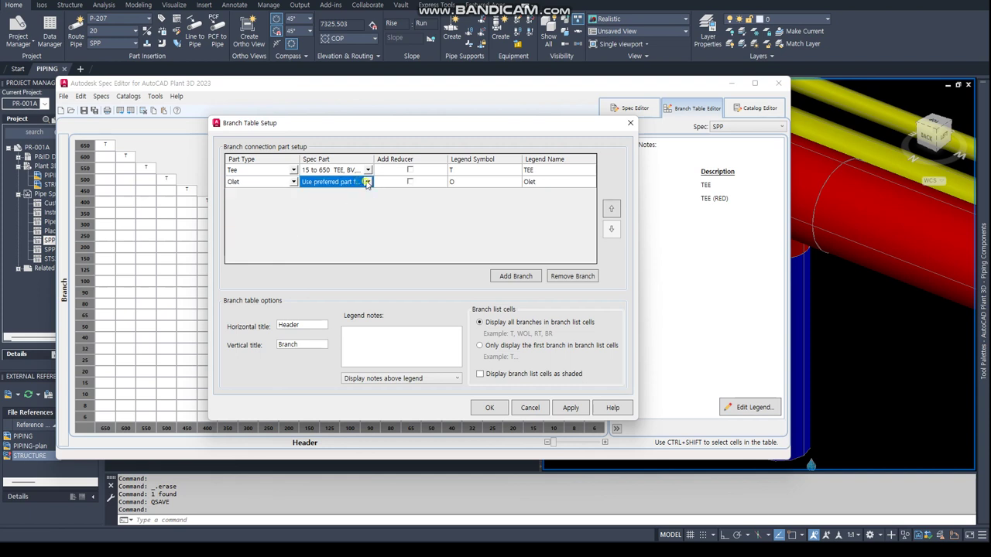
{"action": "left_click", "coordinate": [367, 182]}
{"action": "left_click", "coordinate": [336, 204]}
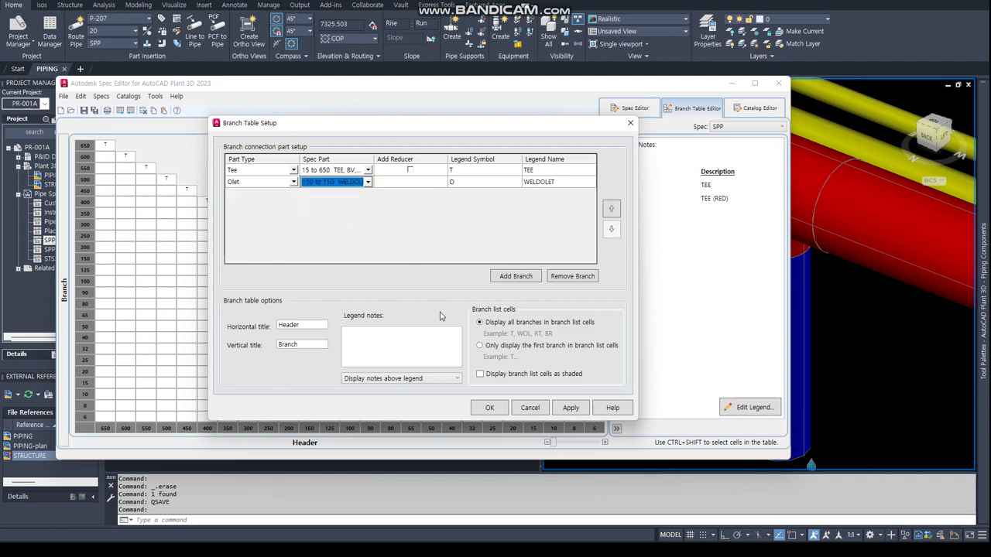
{"action": "left_click", "coordinate": [489, 408]}
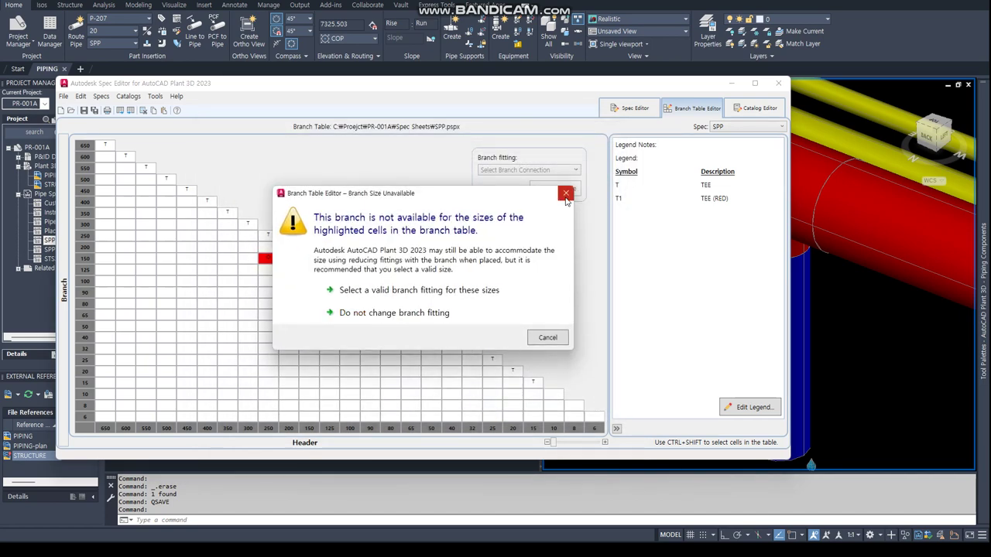
- Dismiss the branch size warning and check the 250×150 cell's branch options
{"action": "left_click", "coordinate": [404, 322]}
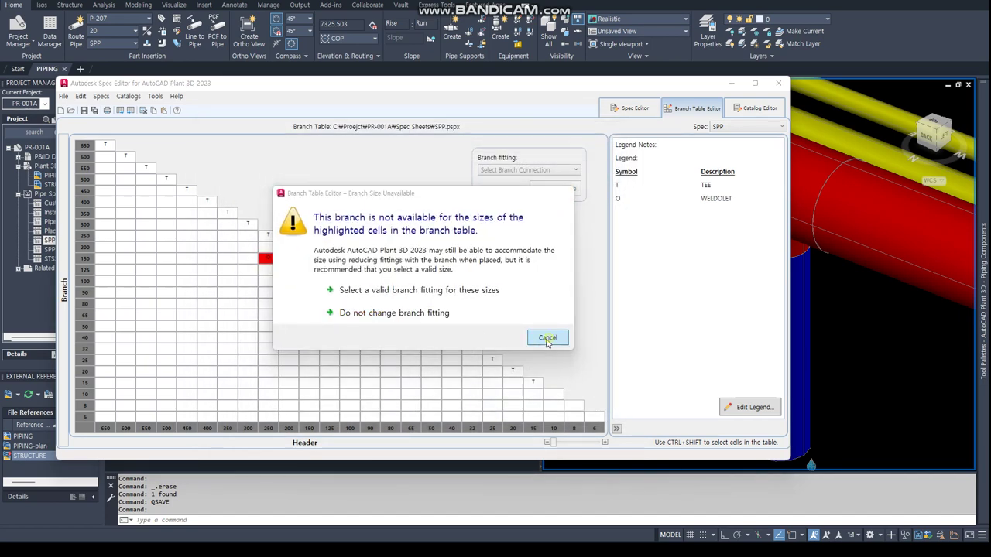
{"action": "left_click", "coordinate": [397, 321]}
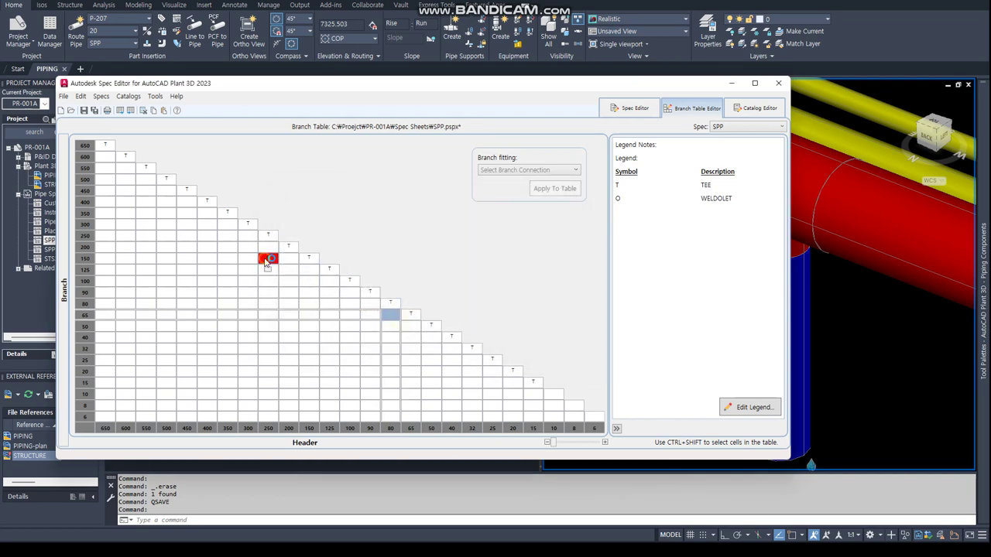
{"action": "left_click", "coordinate": [267, 259]}
{"action": "right_click", "coordinate": [265, 261]}
{"action": "left_click", "coordinate": [286, 311]}
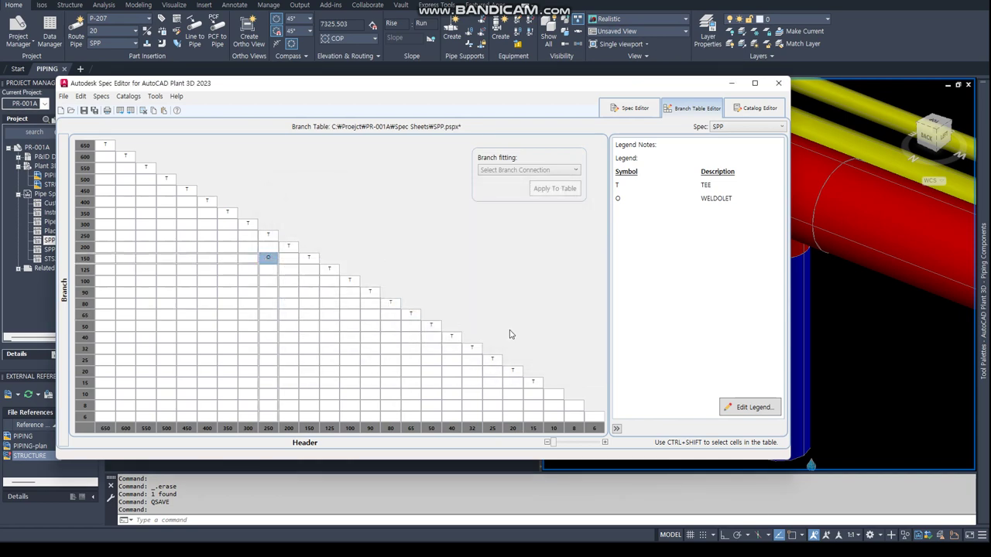
{"action": "left_click", "coordinate": [737, 408]}
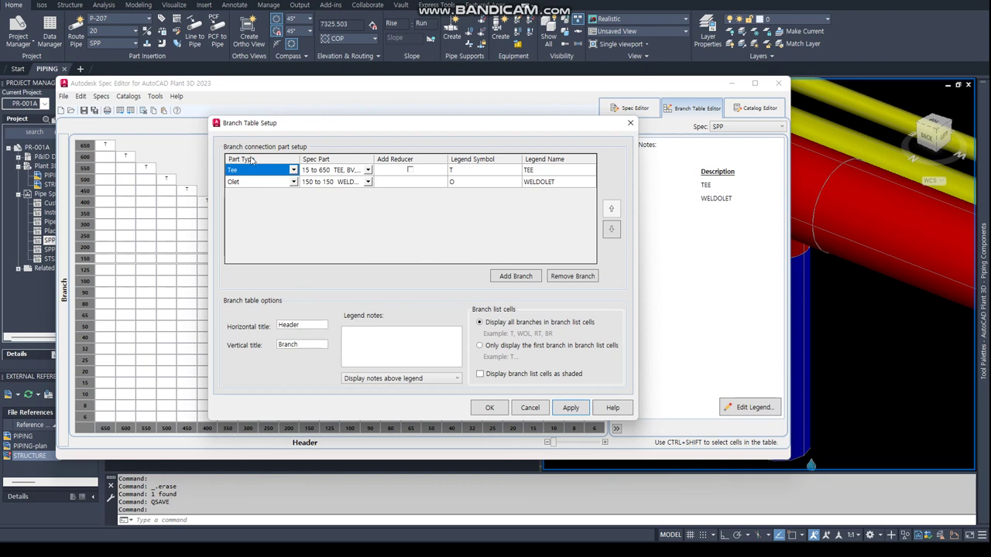
- Revert legend row 2 to Tee with the 20 to 650 TEE (RED) part
{"action": "left_click", "coordinate": [293, 185]}
{"action": "left_click", "coordinate": [294, 185]}
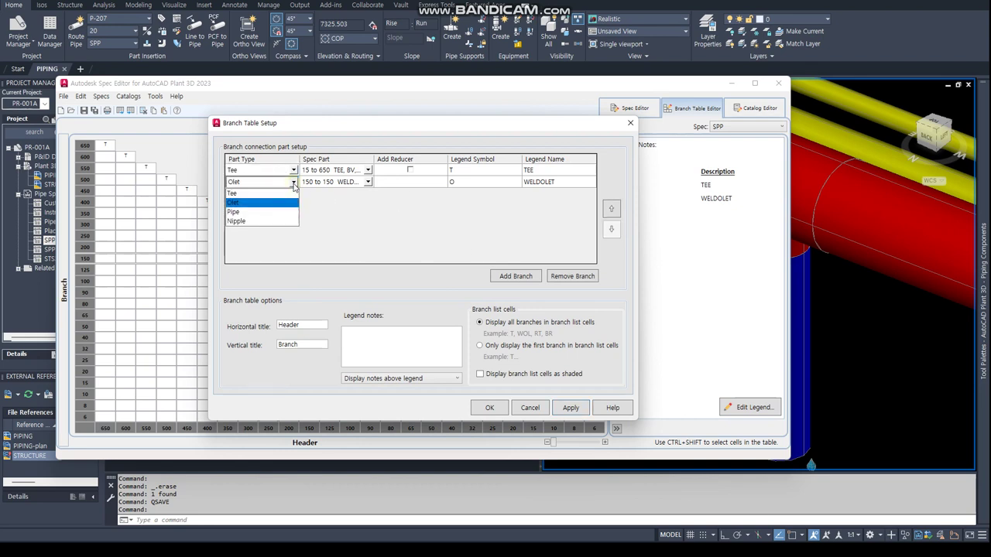
{"action": "left_click", "coordinate": [263, 187]}
{"action": "left_click", "coordinate": [368, 184]}
{"action": "left_click", "coordinate": [369, 184]}
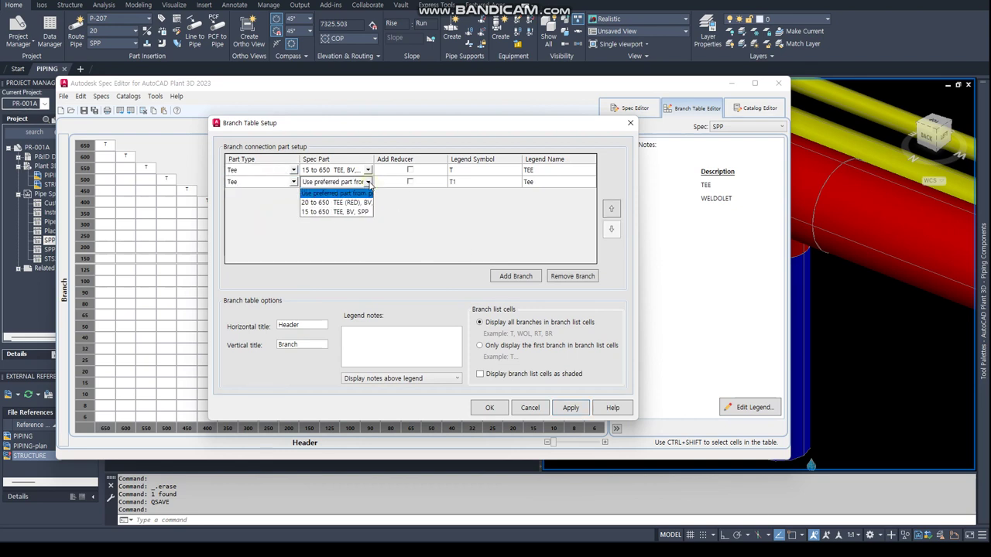
{"action": "left_click", "coordinate": [340, 204]}
- Add legend row 3 as an Olet using the 150 WELDOLET part and apply it
{"action": "left_click", "coordinate": [513, 277]}
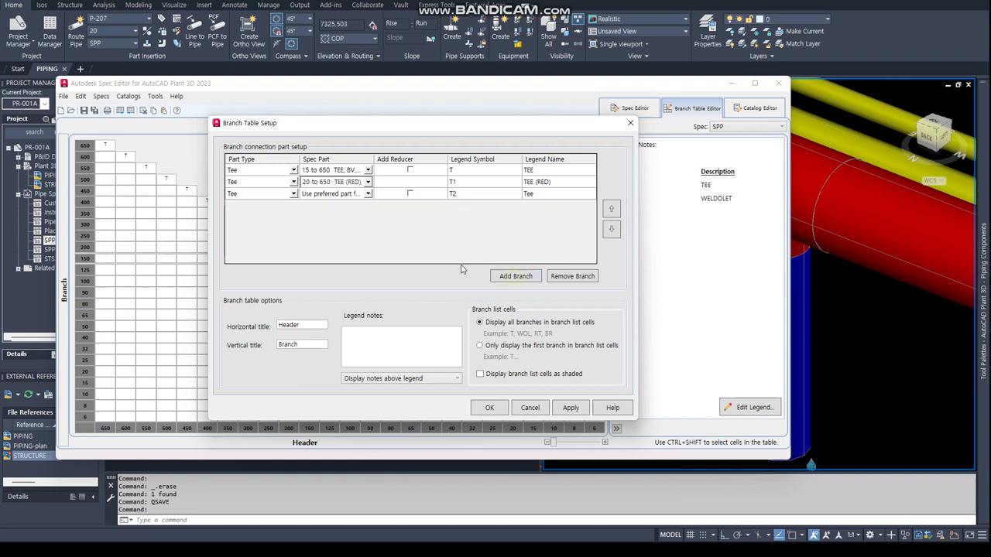
{"action": "left_click", "coordinate": [293, 195]}
{"action": "left_click", "coordinate": [293, 195]}
{"action": "left_click", "coordinate": [262, 220]}
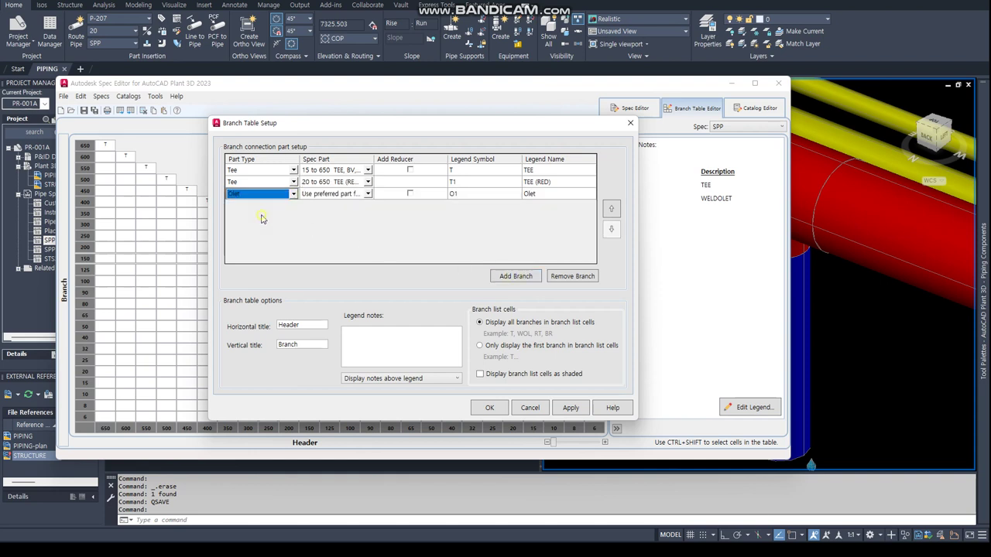
{"action": "left_click", "coordinate": [369, 194]}
{"action": "left_click", "coordinate": [368, 195]}
{"action": "left_click", "coordinate": [340, 209]}
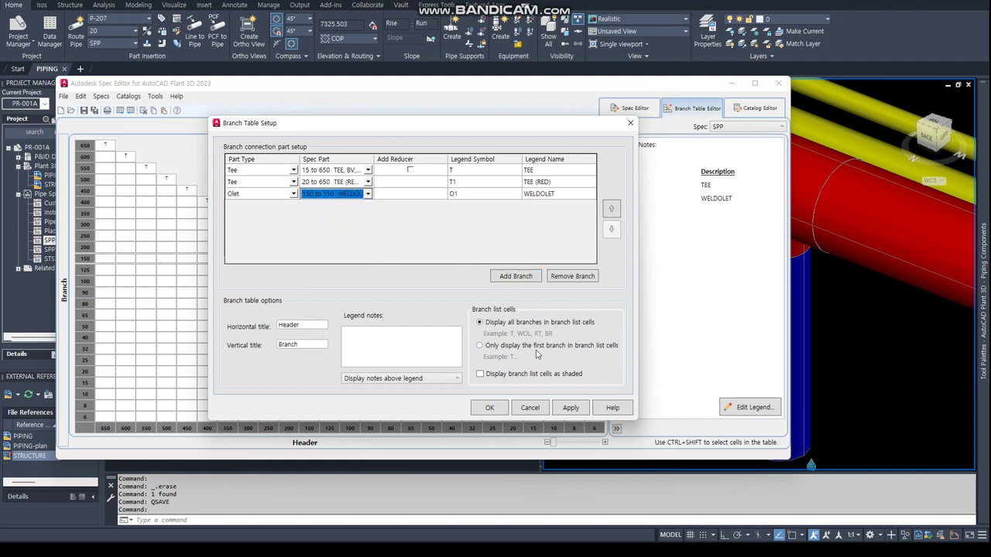
{"action": "left_click", "coordinate": [482, 410]}
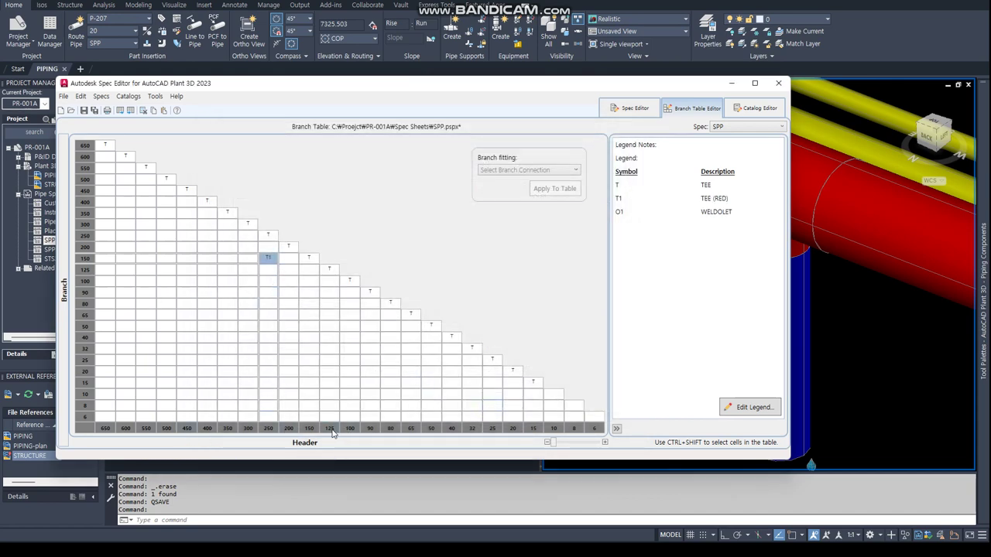
- Assign weldolet O1 to the 150 header × 20 branch cell, then save the spec
{"action": "left_click", "coordinate": [310, 399]}
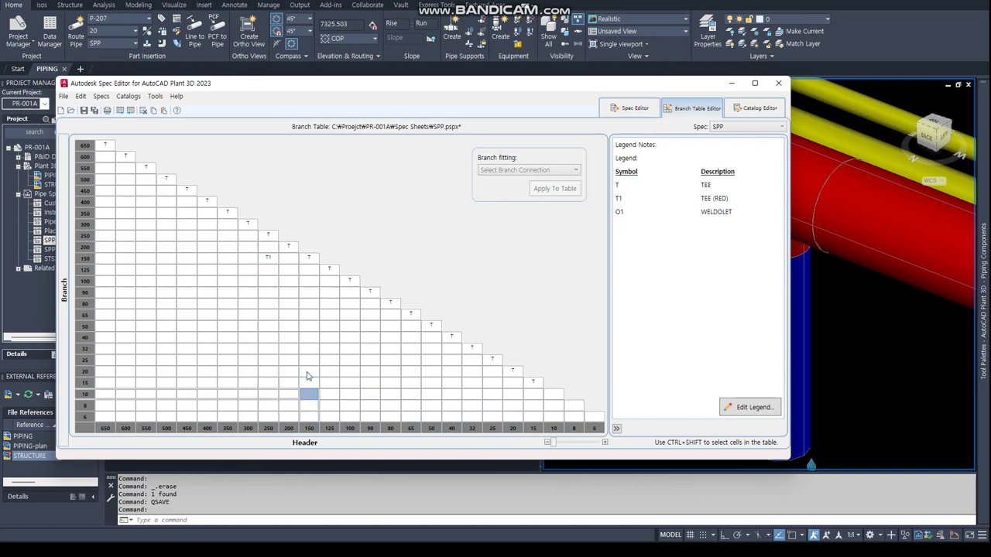
{"action": "left_click", "coordinate": [309, 373]}
{"action": "right_click", "coordinate": [309, 373]}
{"action": "left_click", "coordinate": [333, 438]}
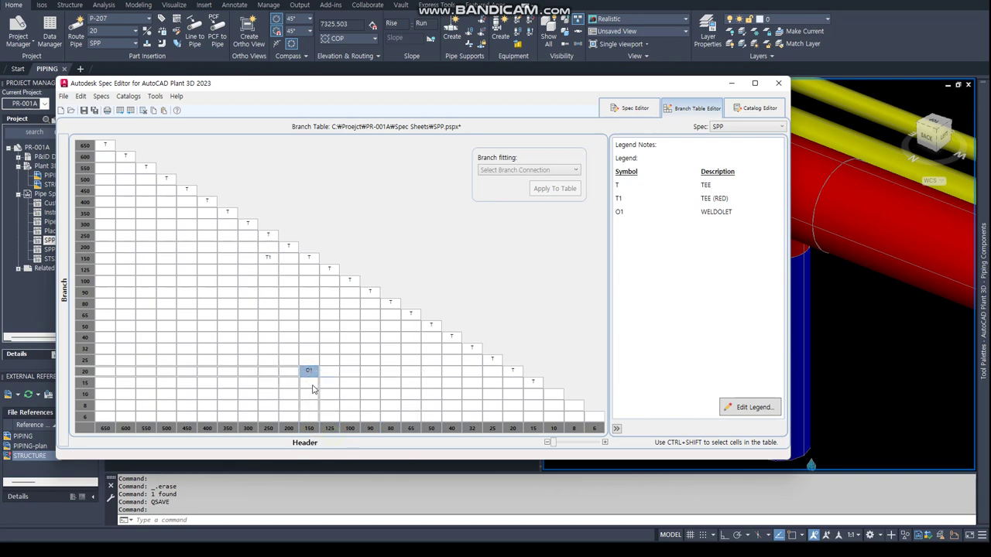
{"action": "left_click", "coordinate": [93, 111]}
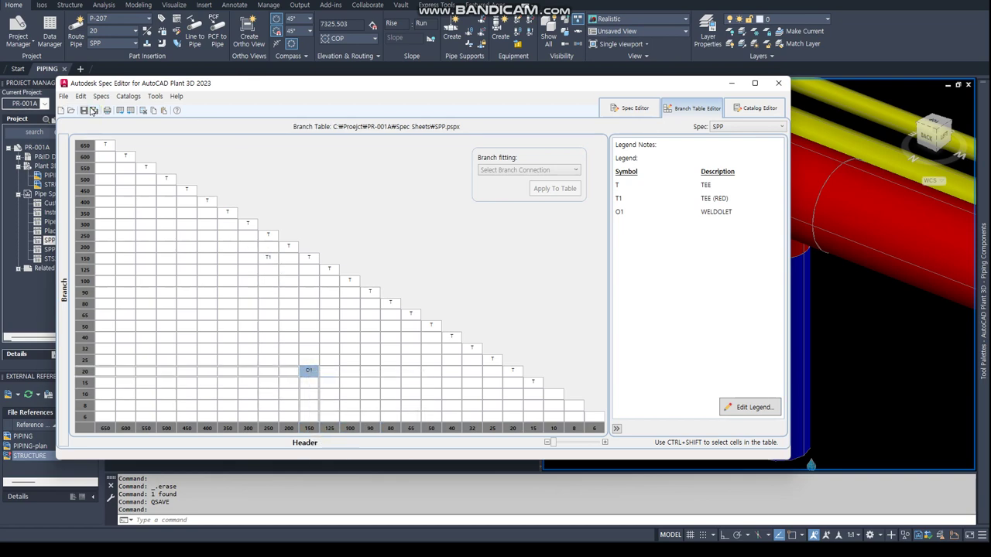
{"action": "left_click", "coordinate": [775, 84]}
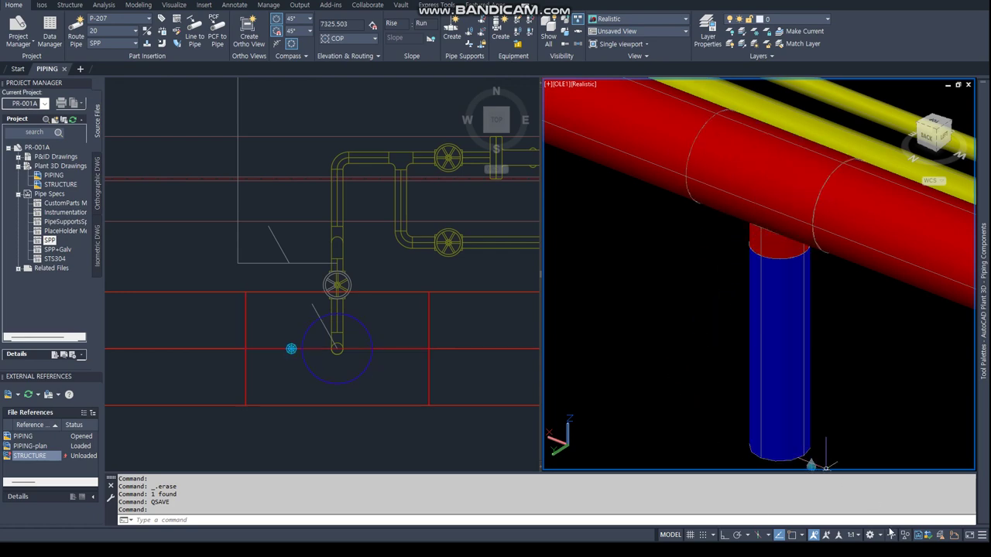
- Update the ELBOW 90 SR and TEE (RED) parts to the revised spec
{"action": "left_click", "coordinate": [918, 537]}
{"action": "left_click", "coordinate": [514, 310]}
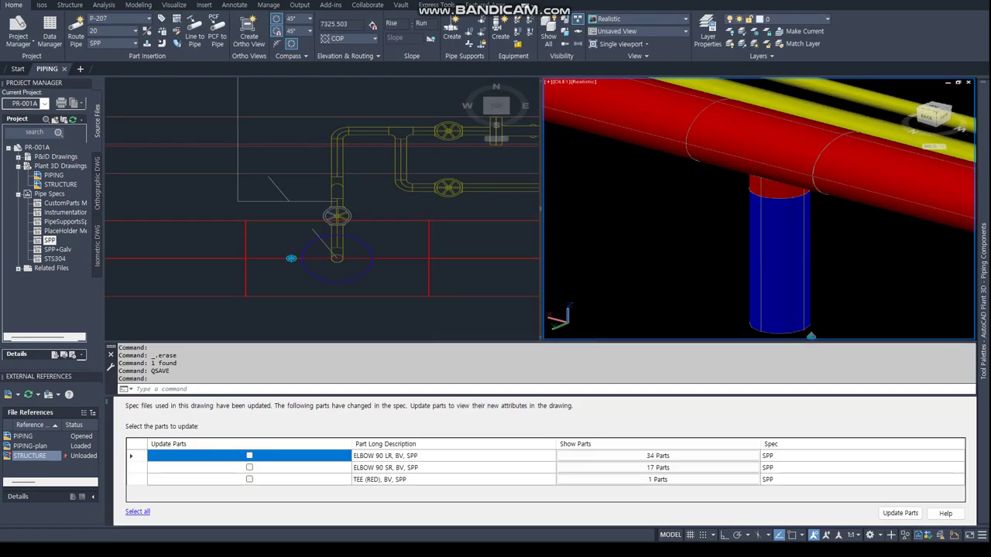
{"action": "left_click", "coordinate": [249, 467]}
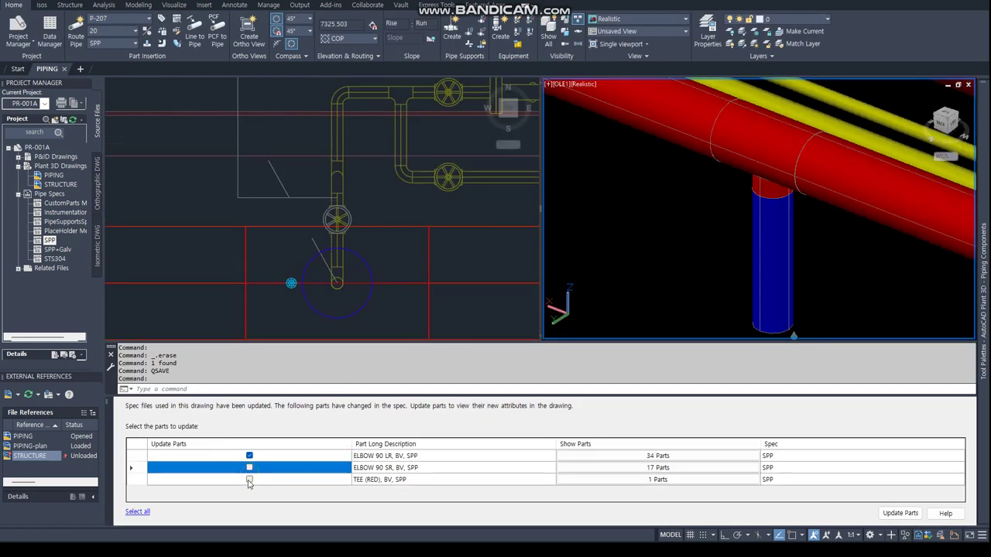
{"action": "left_click", "coordinate": [249, 479]}
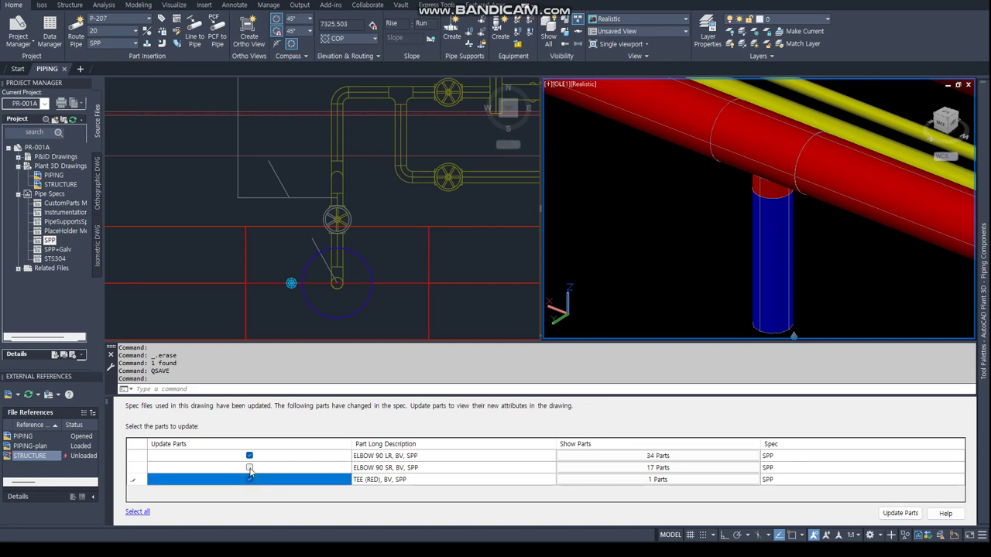
{"action": "left_click", "coordinate": [900, 513]}
{"action": "left_click", "coordinate": [108, 402]}
- Set the routing pipe spec back to SPP
{"action": "left_click", "coordinate": [112, 43]}
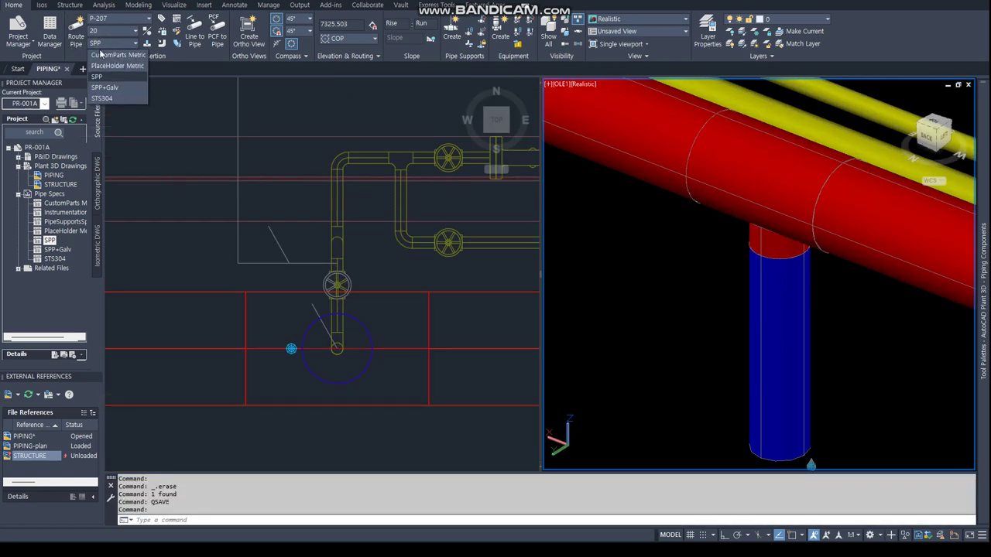
{"action": "left_click", "coordinate": [104, 86]}
{"action": "left_click", "coordinate": [106, 42]}
{"action": "left_click", "coordinate": [96, 76]}
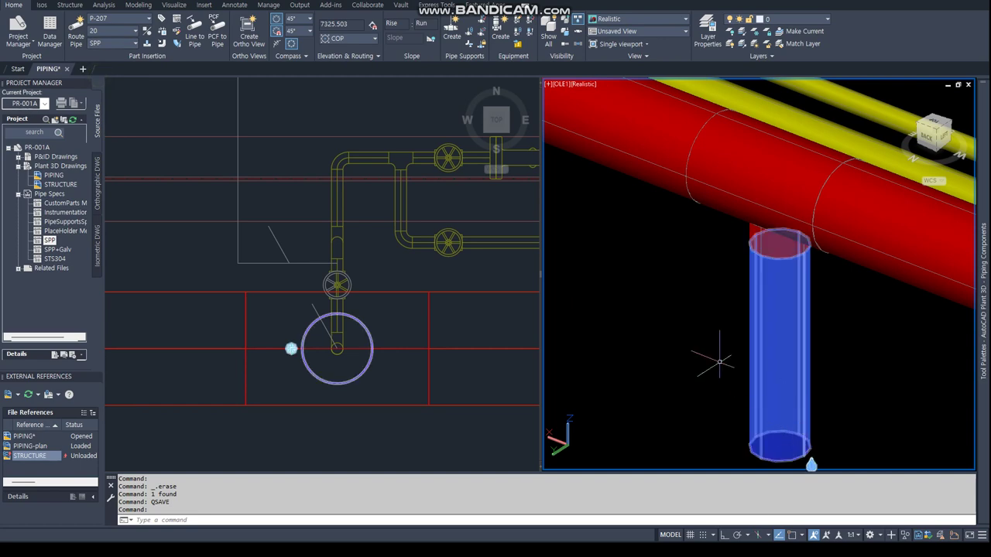
- Route a size 20 branch pipe sideways off the vertical blue pipe
{"action": "left_click", "coordinate": [767, 343]}
{"action": "left_click", "coordinate": [780, 345]}
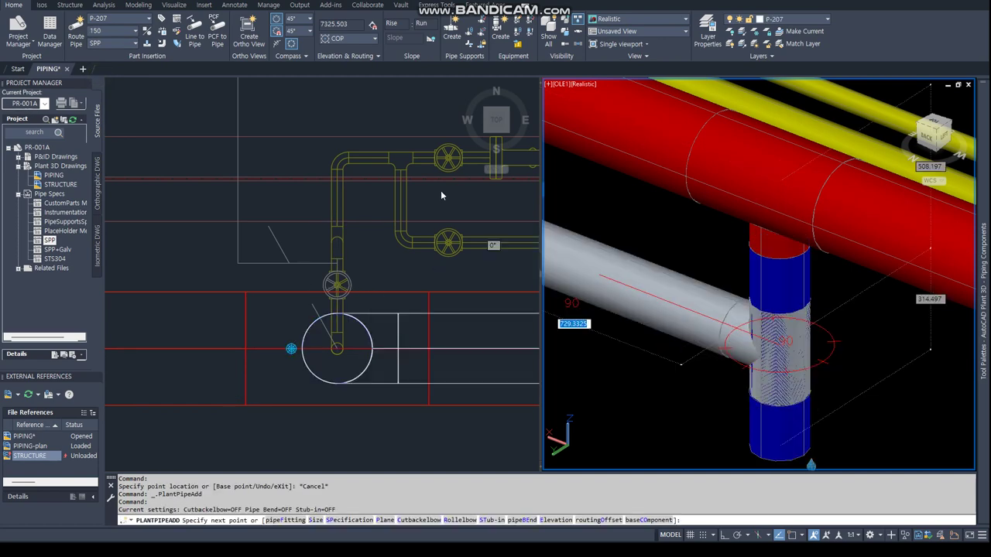
{"action": "left_click", "coordinate": [112, 31]}
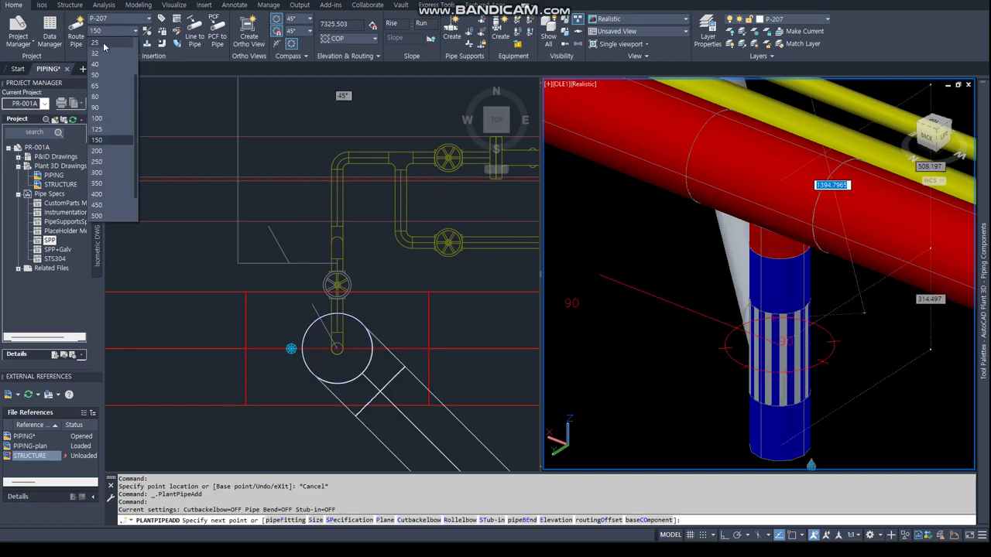
{"action": "scroll", "coordinate": [104, 54], "scroll_direction": "up", "scroll_amount": 2}
{"action": "left_click", "coordinate": [103, 43]}
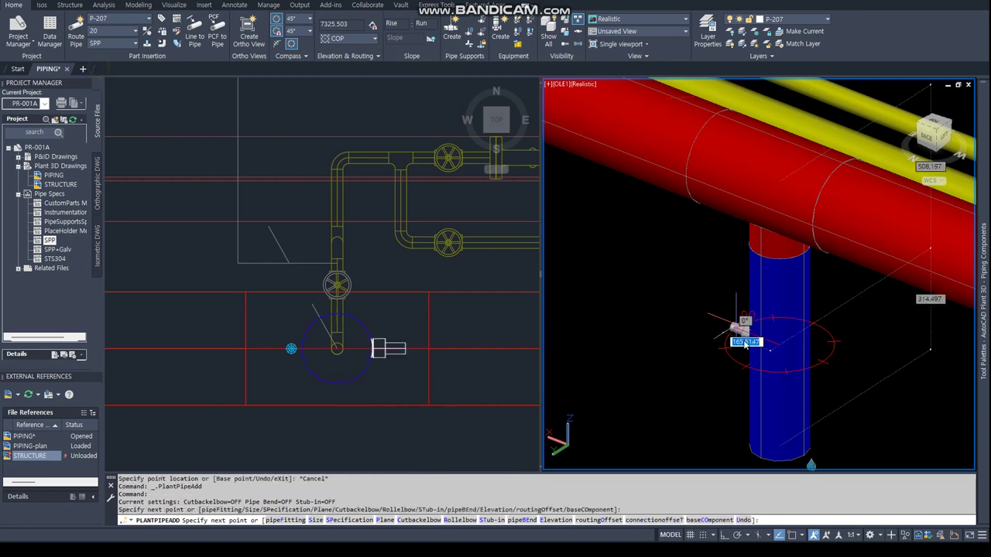
{"action": "left_click", "coordinate": [695, 397]}
{"action": "key", "text": "Escape"}
- Grip-stretch the branch end to elevation 7500
{"action": "scroll", "coordinate": [755, 353], "scroll_direction": "up", "scroll_amount": 5}
{"action": "left_click", "coordinate": [371, 212]}
{"action": "scroll", "coordinate": [325, 214], "scroll_direction": "down", "scroll_amount": 5}
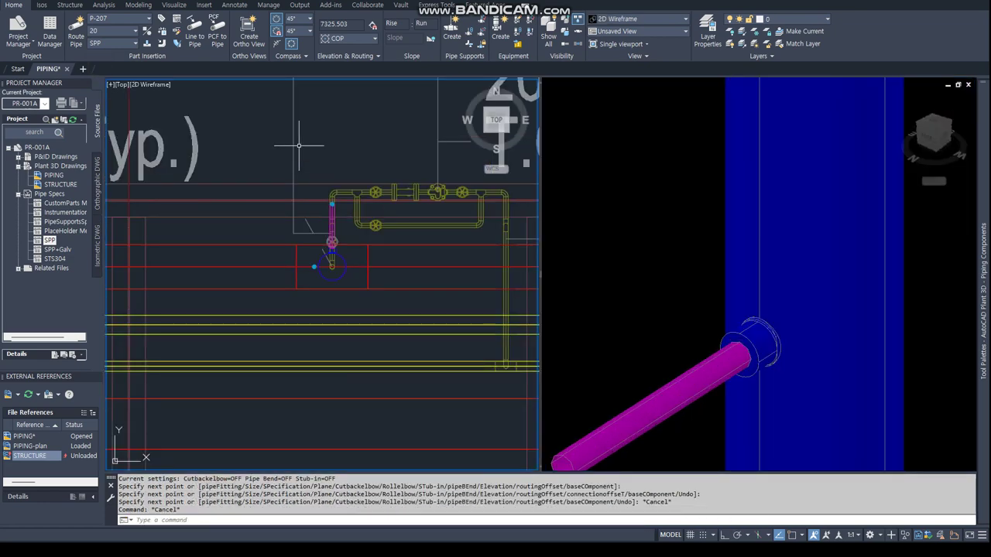
{"action": "left_click", "coordinate": [693, 400]}
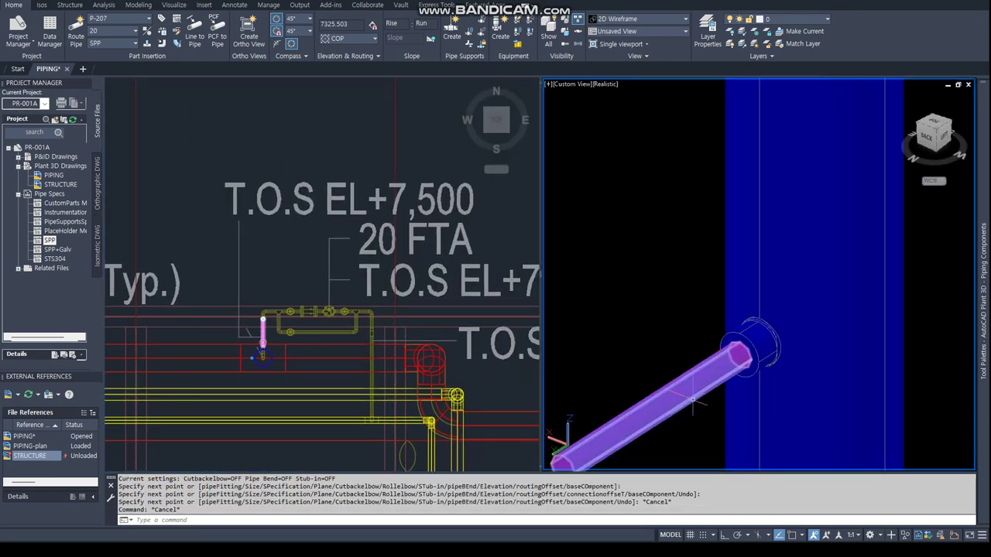
{"action": "scroll", "coordinate": [693, 401], "scroll_direction": "down", "scroll_amount": 3}
{"action": "left_click", "coordinate": [666, 407]}
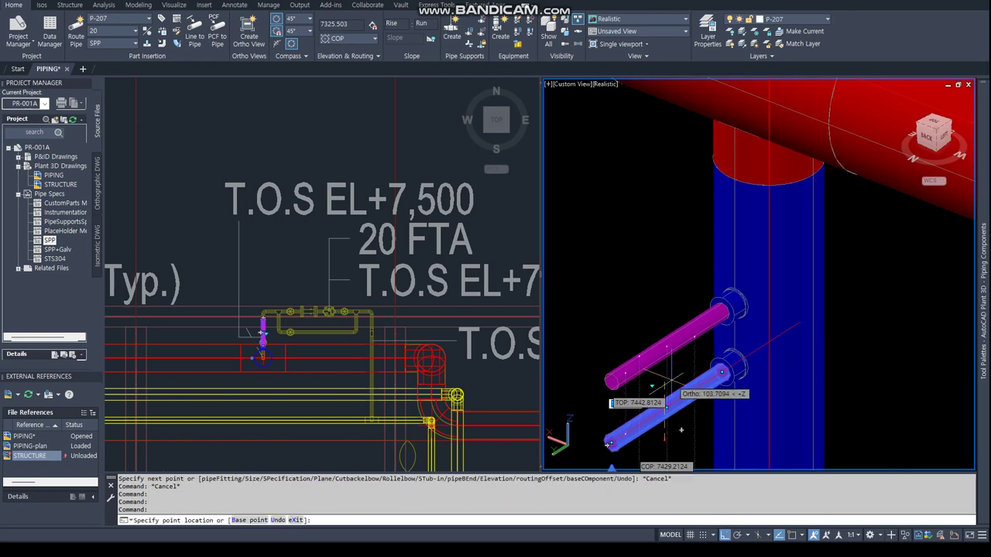
{"action": "middle_click_drag", "start_coordinate": [610, 443], "coordinate": [591, 362]}
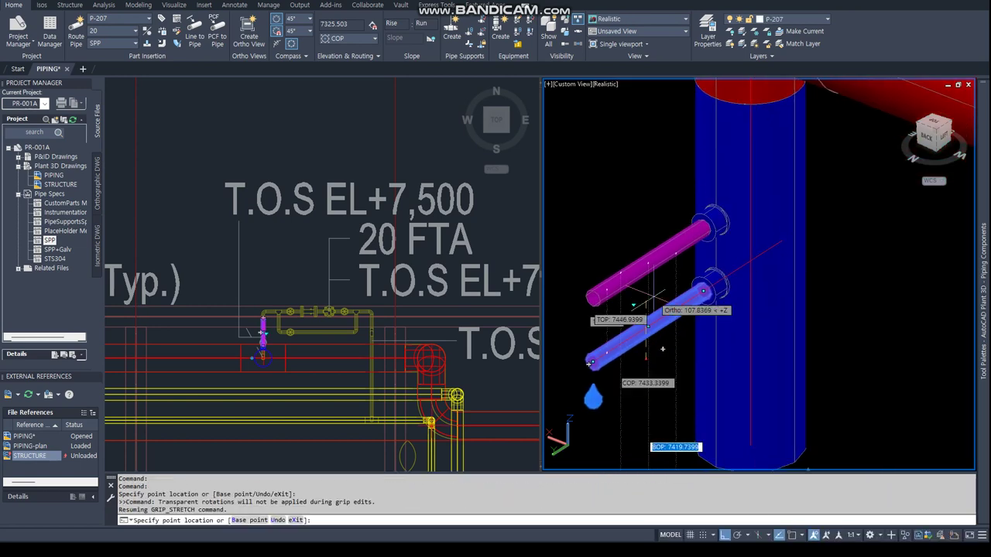
{"action": "type", "text": "7500"}
{"action": "key", "text": "Return"}
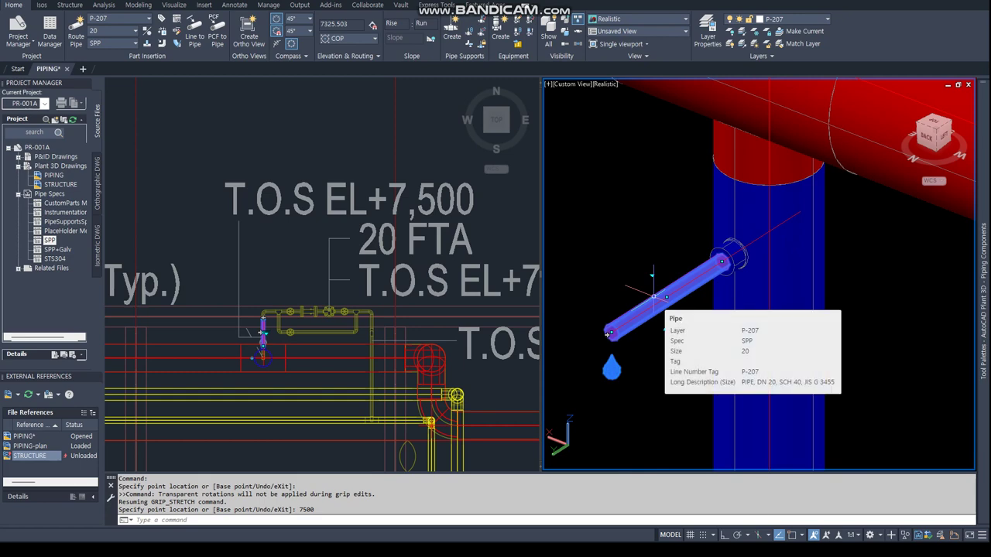
{"action": "key", "text": "Escape"}
{"action": "key", "text": "Escape"}
{"action": "scroll", "coordinate": [710, 302], "scroll_direction": "down", "scroll_amount": 3}
{"action": "scroll", "coordinate": [720, 333], "scroll_direction": "up", "scroll_amount": 2}
{"action": "left_click", "coordinate": [721, 341]}
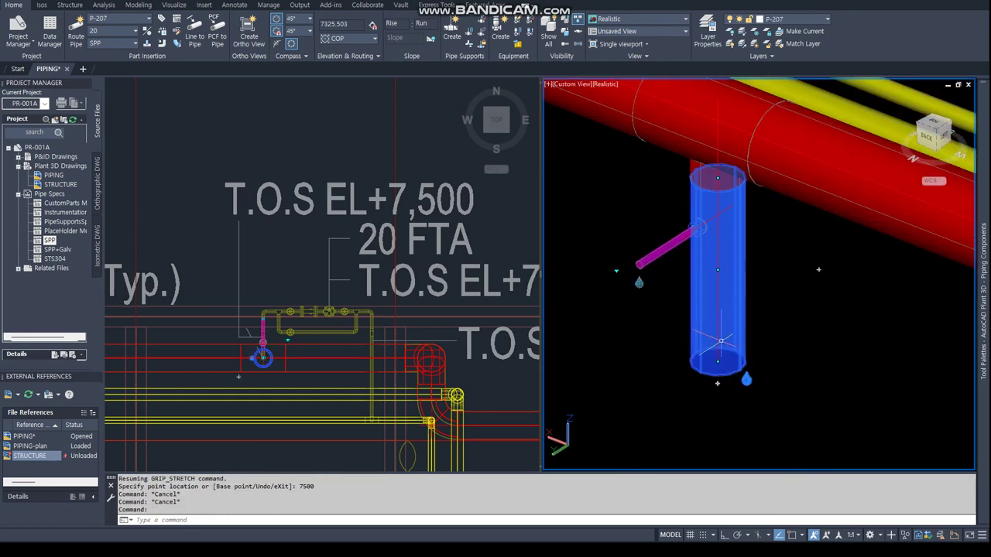
{"action": "mouse_move", "coordinate": [983, 256]}
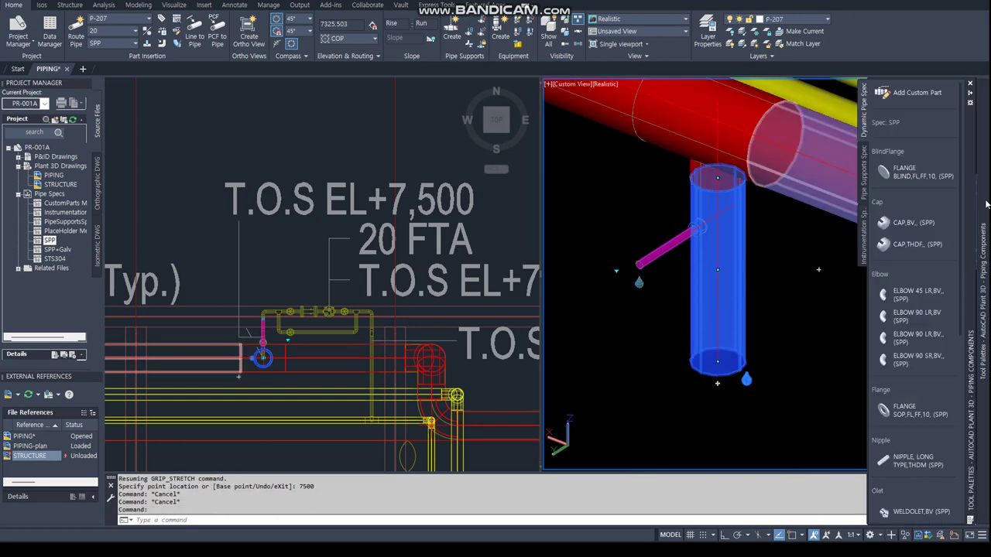
- Place a butt-weld cap on the vertical pipe's bottom using a node snap
{"action": "left_click", "coordinate": [900, 220]}
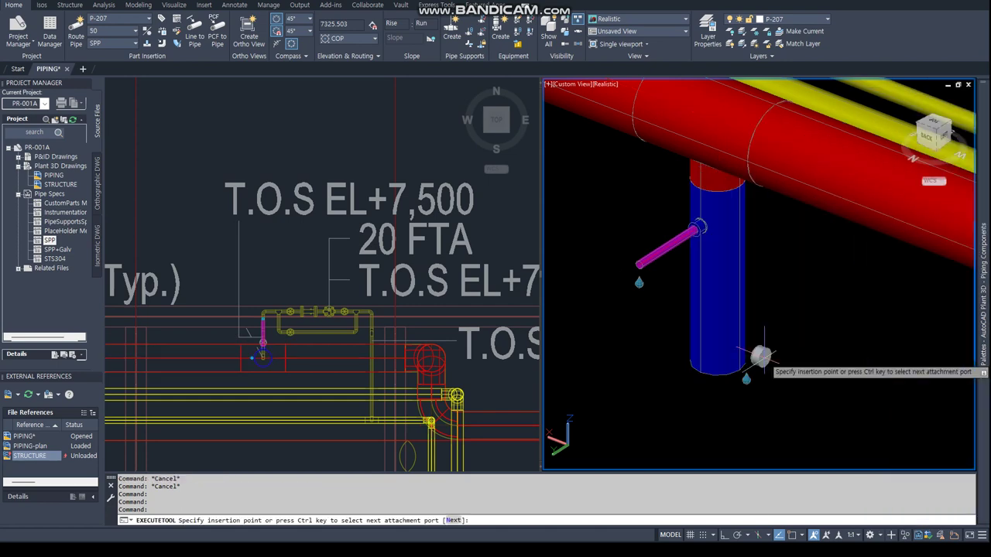
{"action": "type", "text": "nod"}
{"action": "key", "text": "Return"}
{"action": "left_click", "coordinate": [744, 356]}
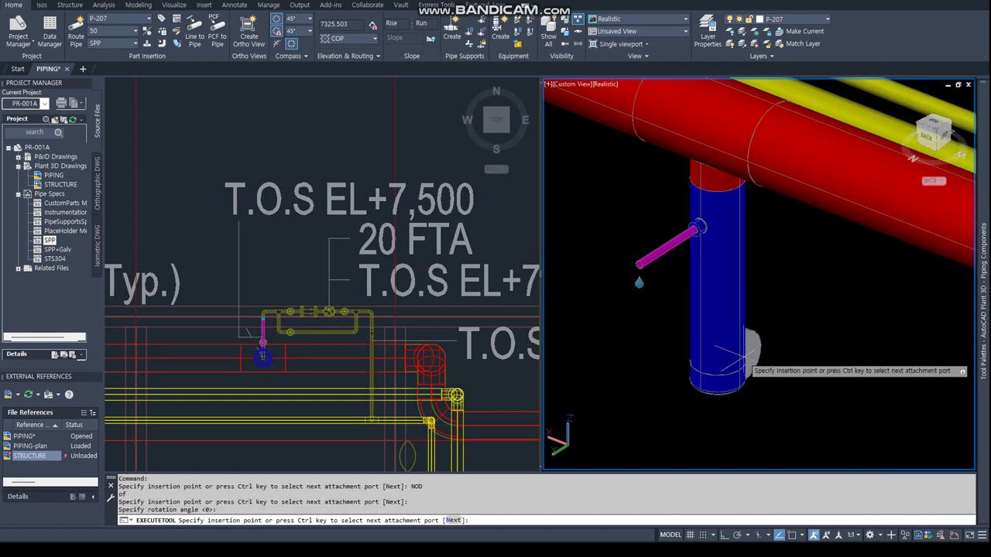
{"action": "key", "text": "Escape"}
- Isolate the vertical pipe and its branch, viewed from the Left
{"action": "left_click_drag", "start_coordinate": [873, 387], "coordinate": [619, 215]}
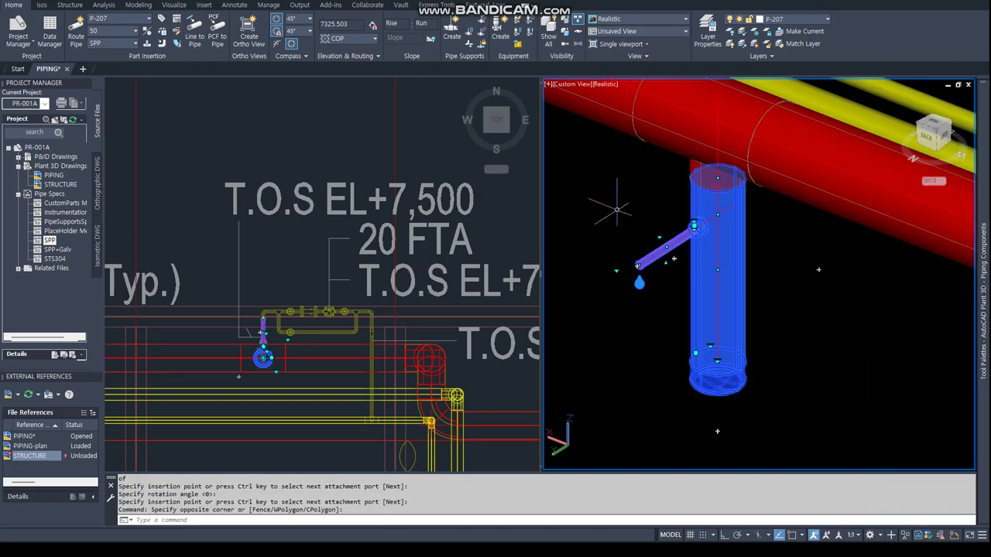
{"action": "left_click", "coordinate": [566, 35]}
{"action": "mouse_move", "coordinate": [982, 224]}
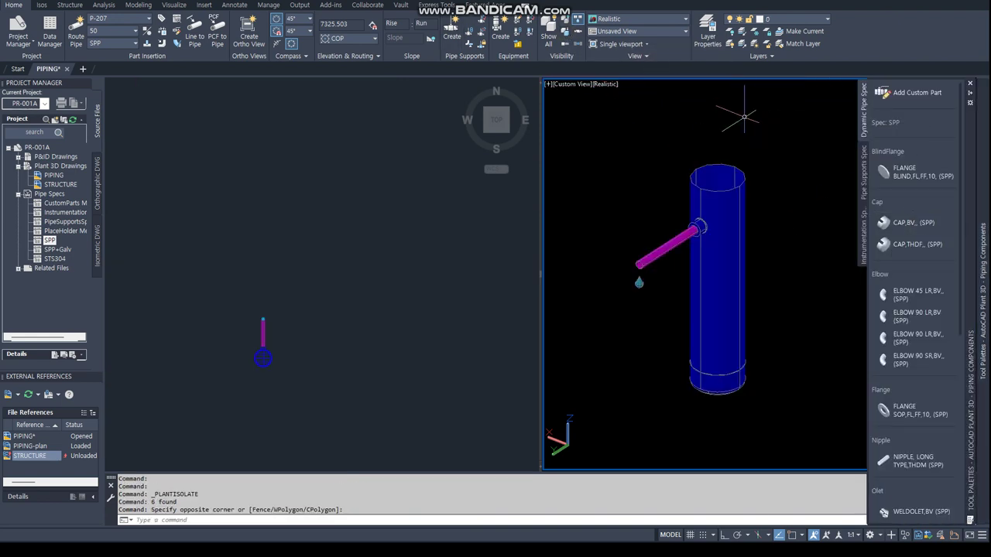
{"action": "key", "text": "Escape"}
{"action": "key", "text": "Escape"}
{"action": "left_click", "coordinate": [943, 144]}
- Measure with DIST from the pipe bottom to the branch end, giving Delta Z 502.594
{"action": "type", "text": "dist"}
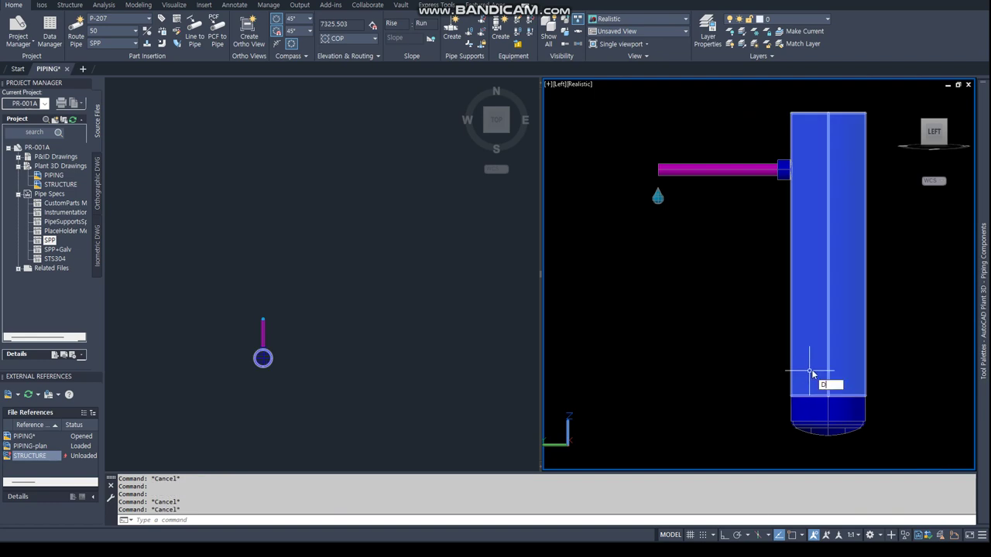
{"action": "key", "text": "Return"}
{"action": "type", "text": "nod"}
{"action": "key", "text": "Return"}
{"action": "left_click", "coordinate": [832, 395]}
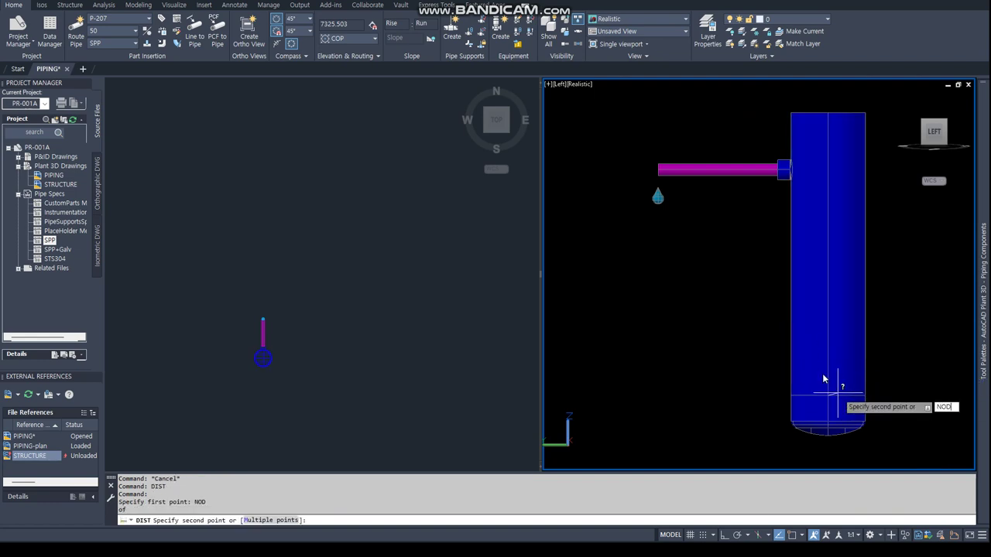
{"action": "type", "text": "nod"}
{"action": "key", "text": "Return"}
{"action": "left_click", "coordinate": [784, 170]}
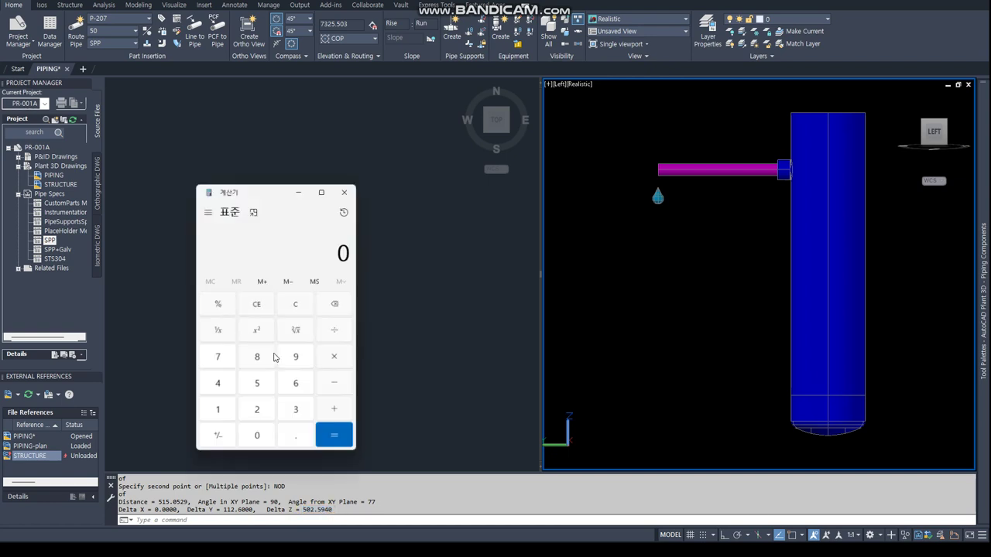
- Compute 502.594 − 75 = 427.594 in Calculator and copy the result
{"action": "type", "text": "502.5940"}
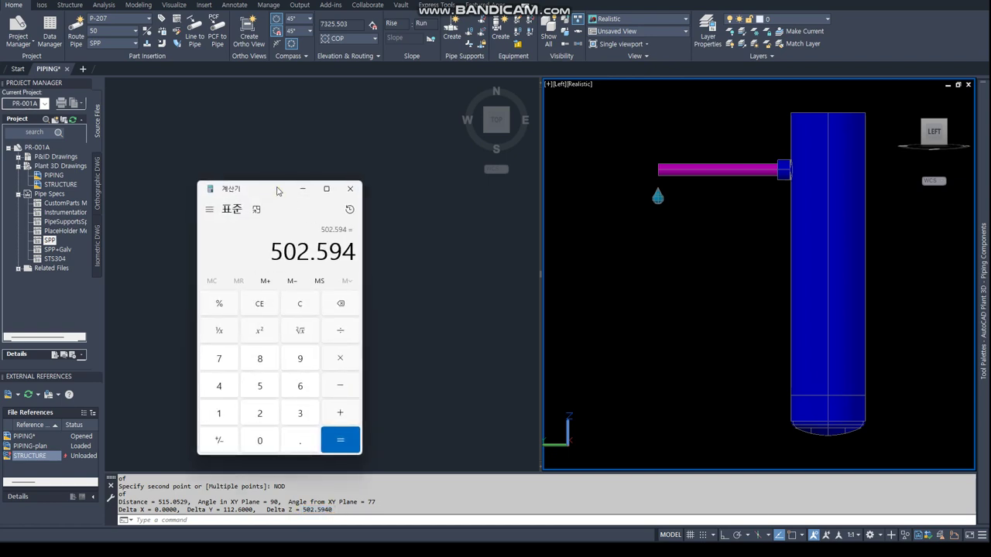
{"action": "left_click_drag", "start_coordinate": [270, 252], "coordinate": [341, 251]}
{"action": "left_click", "coordinate": [312, 255]}
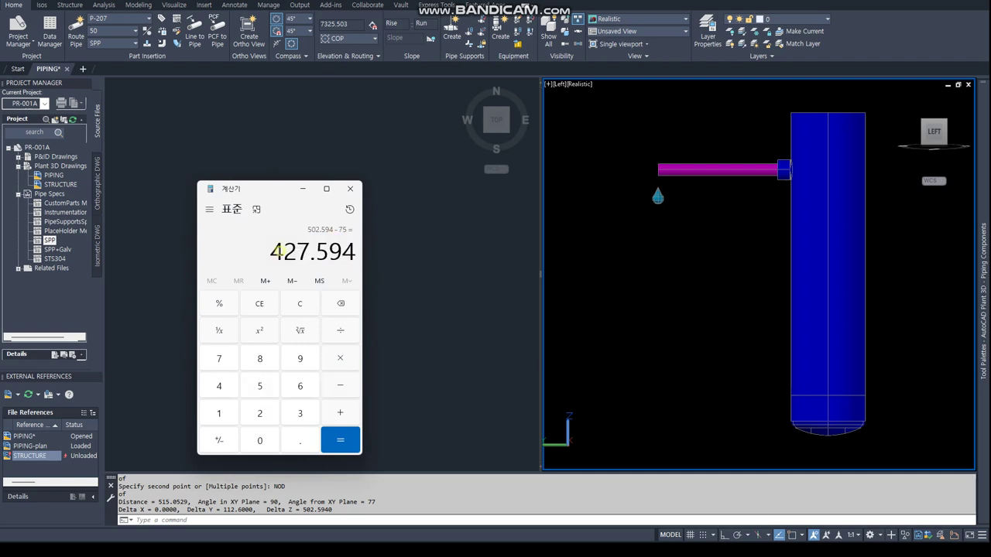
{"action": "left_click_drag", "start_coordinate": [270, 252], "coordinate": [365, 252]}
{"action": "left_click", "coordinate": [312, 255]}
{"action": "left_click_drag", "start_coordinate": [270, 252], "coordinate": [359, 250]}
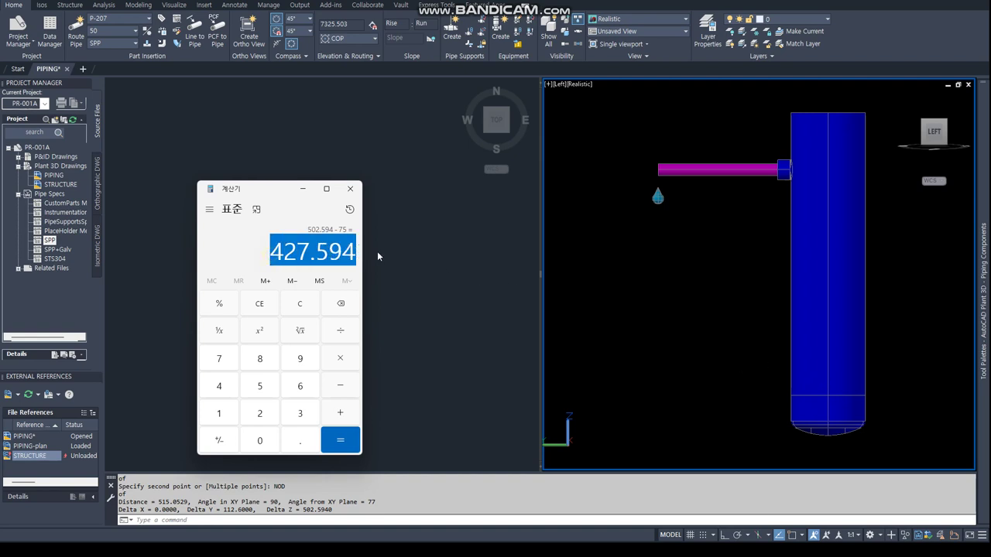
{"action": "right_click", "coordinate": [338, 250]}
{"action": "left_click", "coordinate": [367, 259]}
- Select the vessel's bottom cap with the M (Move) command, then cancel
{"action": "left_click", "coordinate": [730, 376]}
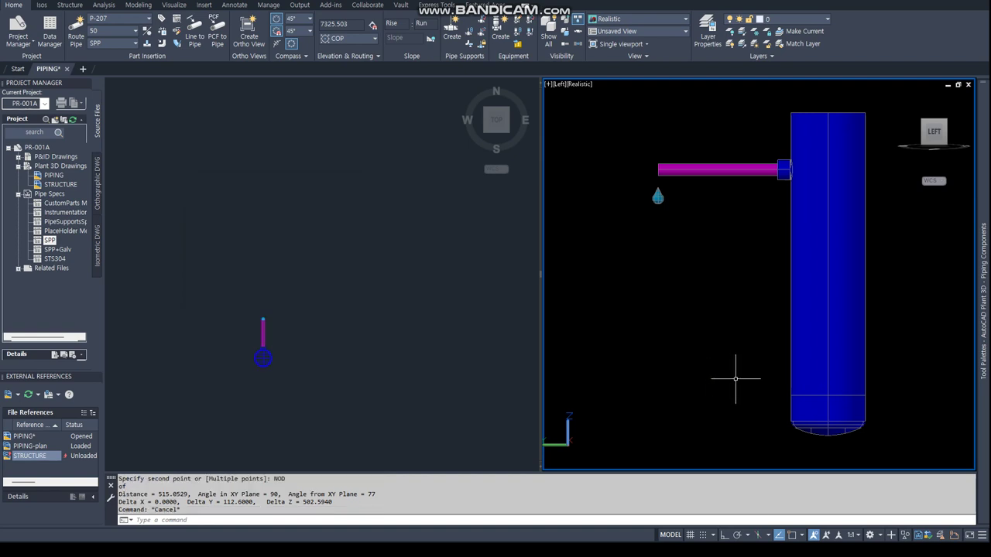
{"action": "key", "text": "Escape"}
{"action": "key", "text": "Escape"}
{"action": "type", "text": "m"}
{"action": "key", "text": "Return"}
{"action": "left_click", "coordinate": [816, 419]}
{"action": "key", "text": "Return"}
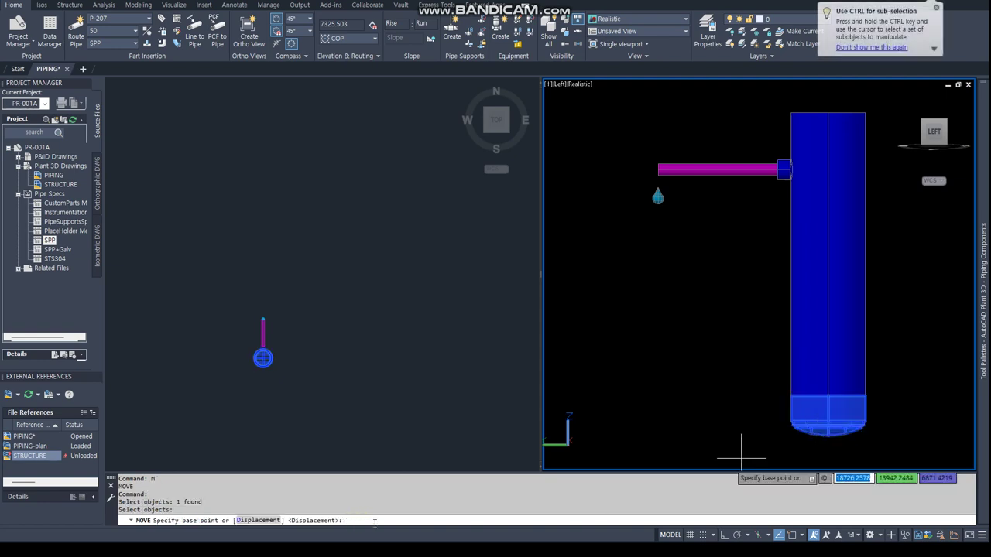
{"action": "key", "text": "Escape"}
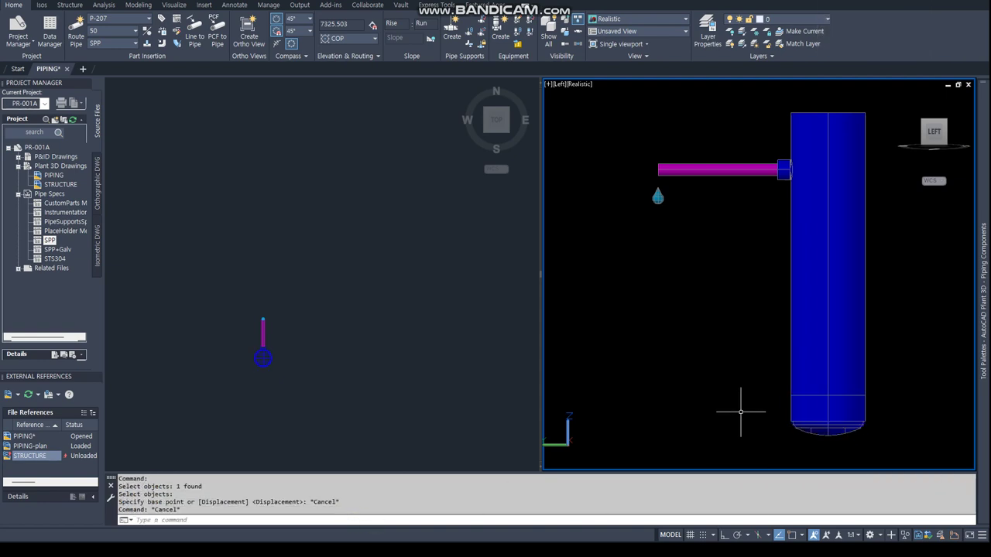
- Retry moving the vessel bottom from its right-click Move, cancelling both attempts
{"action": "left_click", "coordinate": [811, 414]}
{"action": "right_click", "coordinate": [811, 414]}
{"action": "left_click", "coordinate": [836, 221]}
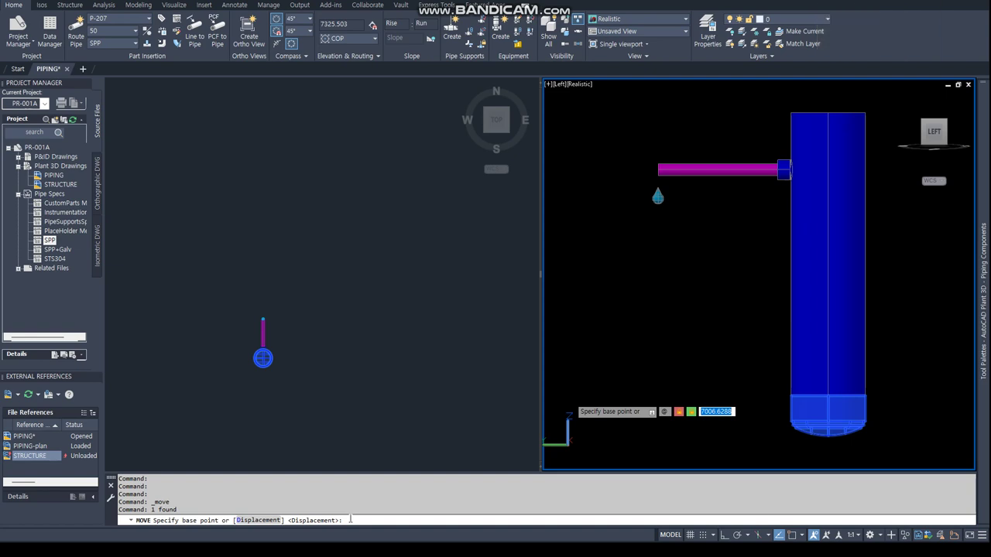
{"action": "key", "text": "ctrl+v"}
{"action": "key", "text": "Escape"}
{"action": "key", "text": "Escape"}
{"action": "key", "text": "Escape"}
{"action": "key", "text": "Escape"}
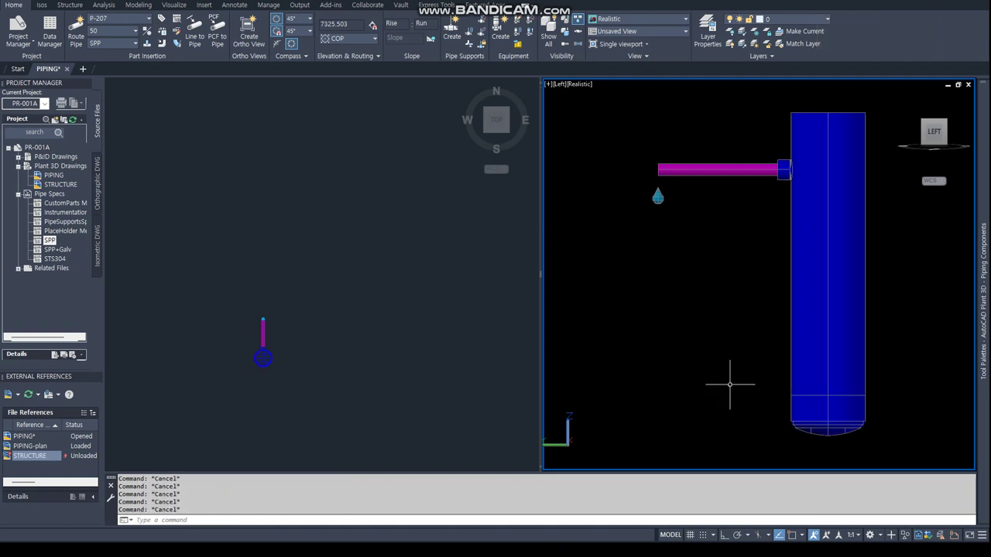
{"action": "left_click", "coordinate": [813, 411]}
{"action": "right_click", "coordinate": [819, 417]}
{"action": "left_click", "coordinate": [846, 220]}
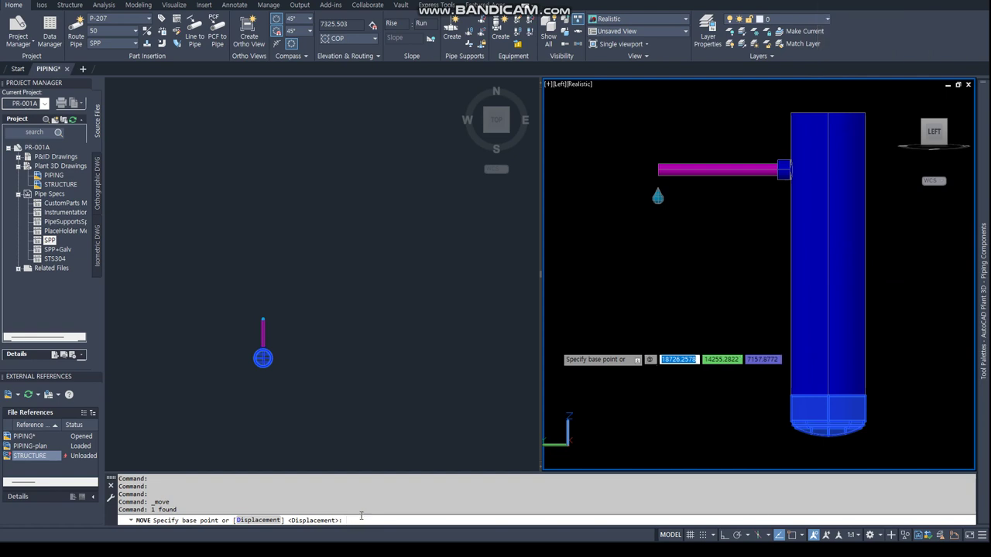
{"action": "key", "text": "BackSpace"}
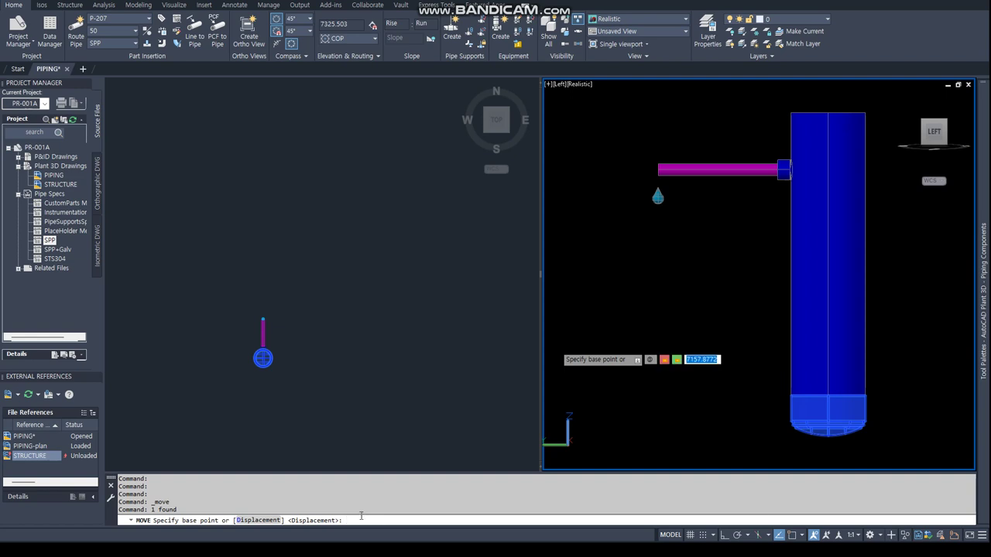
{"action": "key", "text": "ctrl+v"}
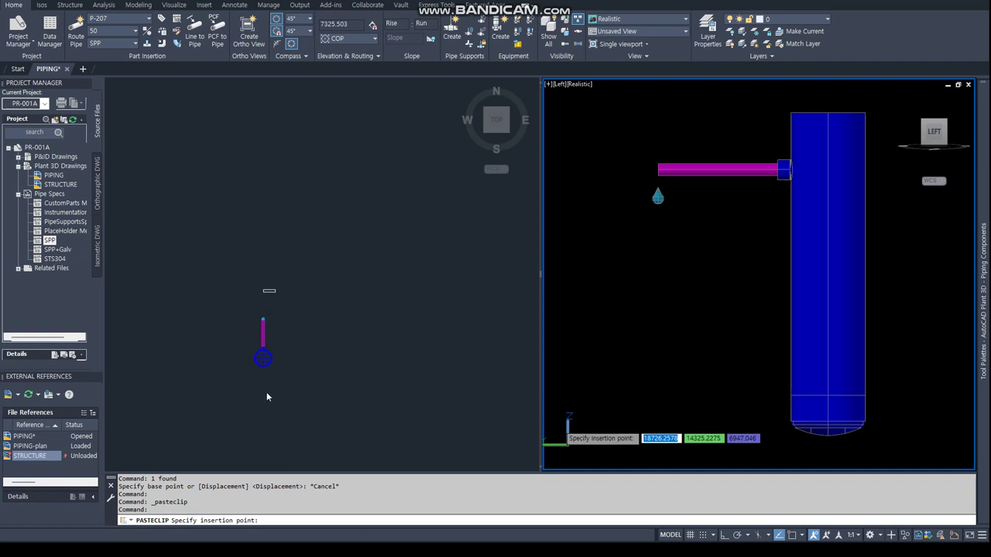
{"action": "key", "text": "Escape"}
{"action": "key", "text": "Escape"}
{"action": "key", "text": "Escape"}
- Move the vessel's bottom head up by displacement 0,0,427.594
{"action": "left_click", "coordinate": [835, 410]}
{"action": "type", "text": "M"}
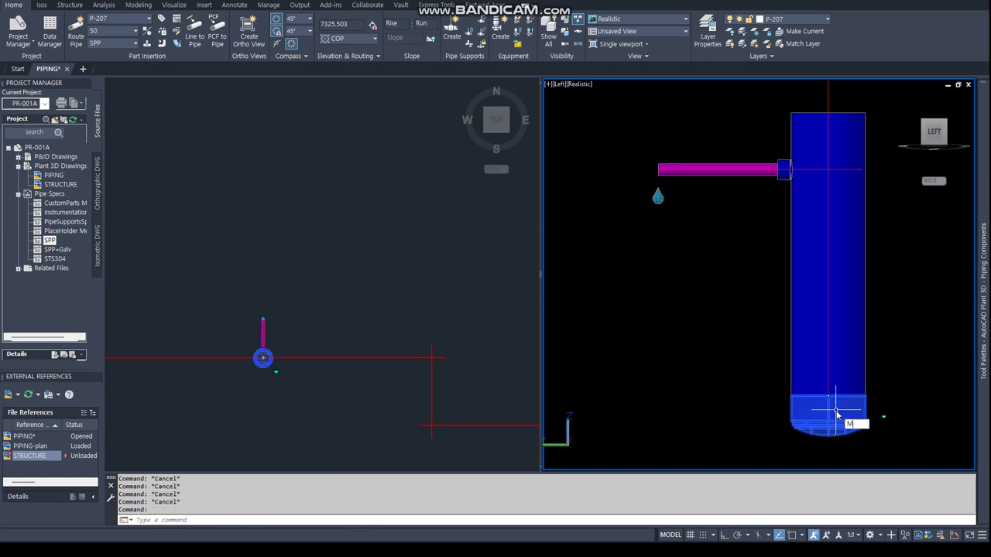
{"action": "key", "text": "Return"}
{"action": "left_click", "coordinate": [686, 433]}
{"action": "type", "text": "@0"}
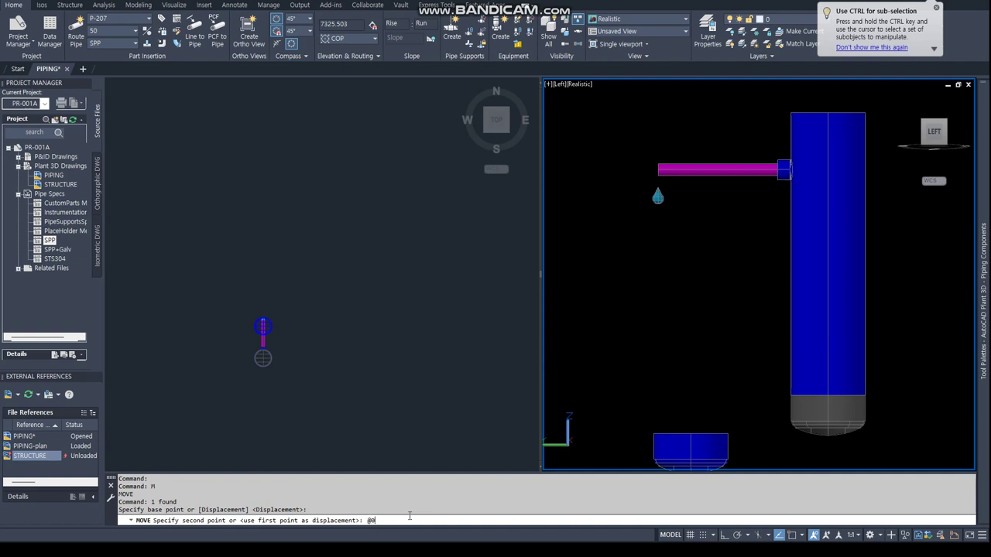
{"action": "type", "text": ",0,427.594"}
{"action": "key", "text": "Return"}
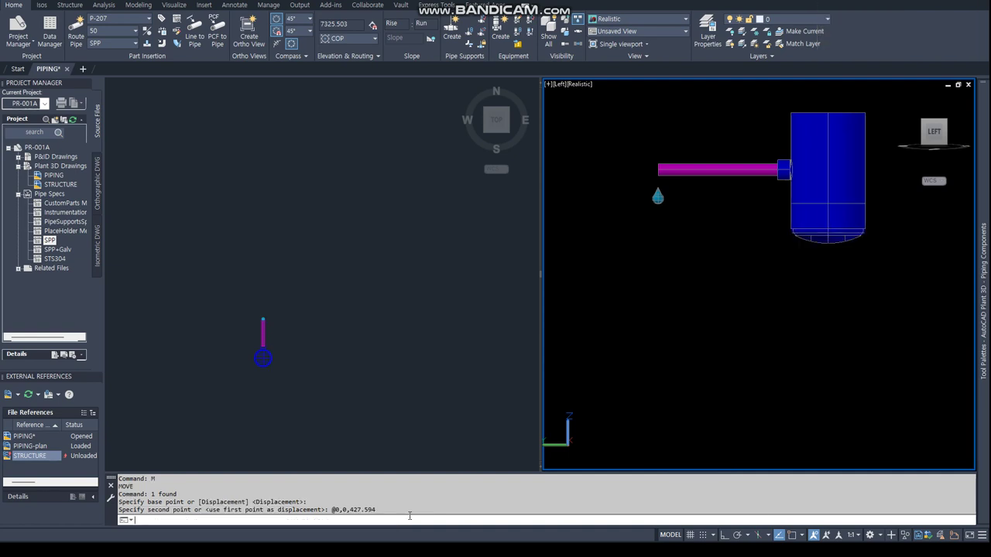
{"action": "key", "text": "Escape"}
{"action": "middle_click_drag", "start_coordinate": [591, 132], "coordinate": [608, 149], "text": "shift"}
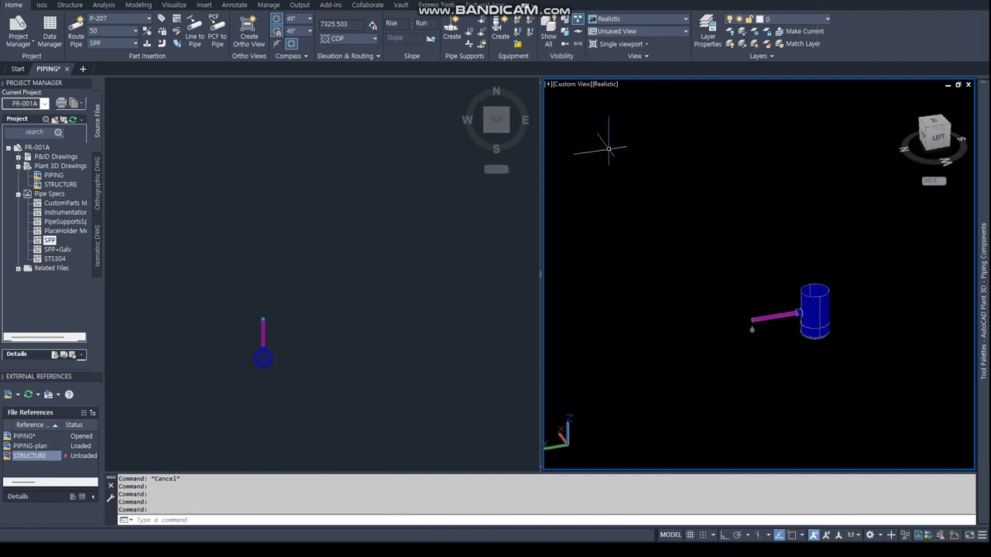
- Show all hidden structure and pipes, then try an SPP fitting at the vessel's bottom node
{"action": "left_click", "coordinate": [548, 36]}
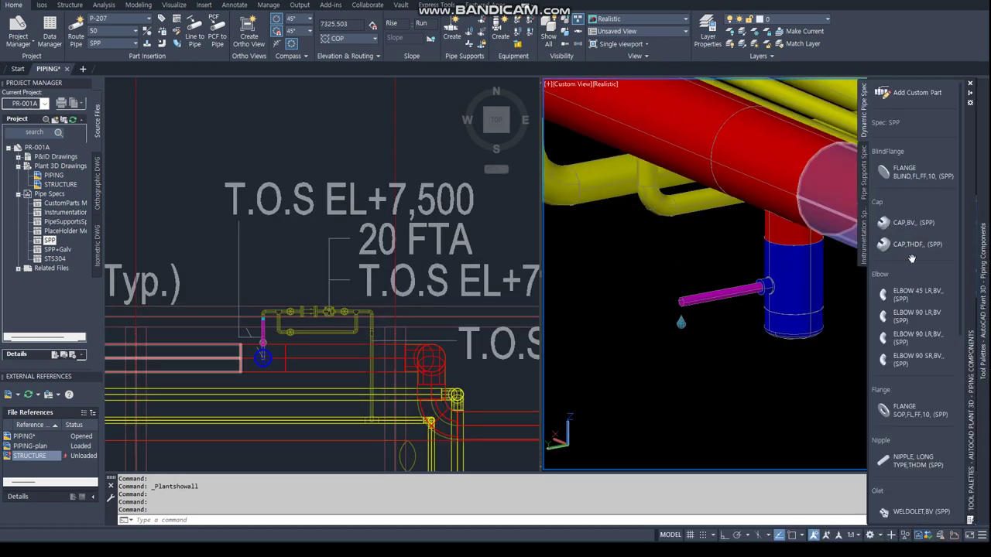
{"action": "scroll", "coordinate": [928, 309], "scroll_direction": "down", "scroll_amount": 3}
{"action": "left_click", "coordinate": [900, 449]}
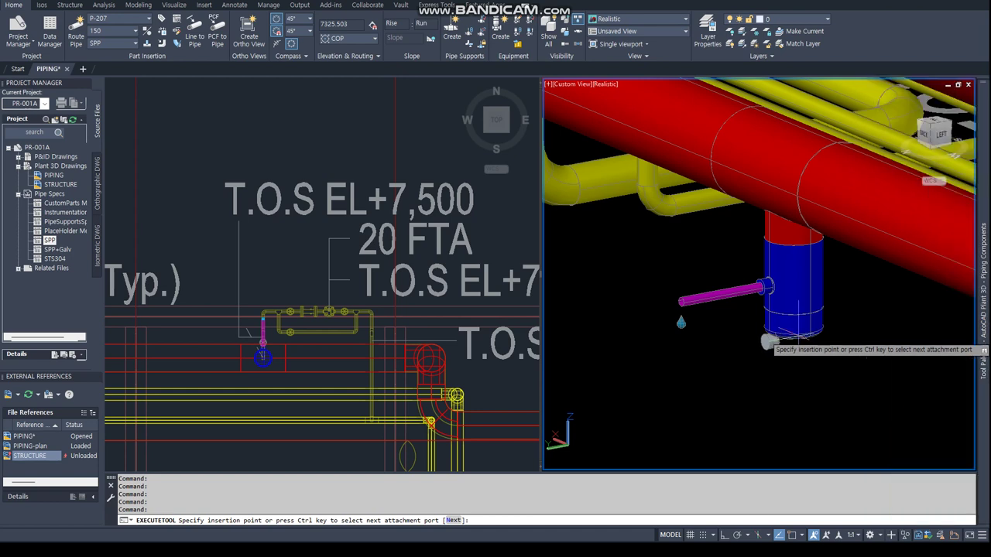
{"action": "type", "text": "nod"}
{"action": "key", "text": "Return"}
{"action": "left_click", "coordinate": [800, 357]}
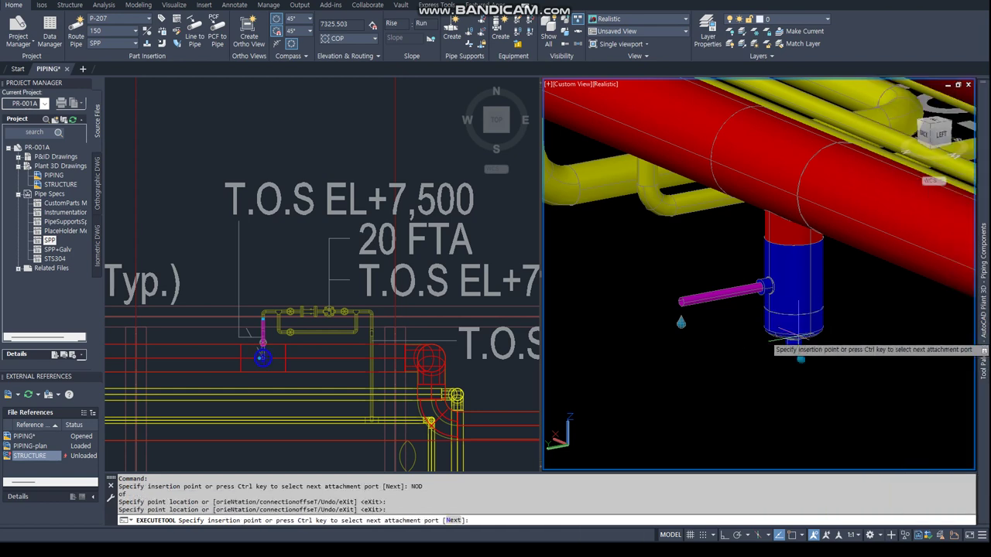
{"action": "key", "text": "Escape"}
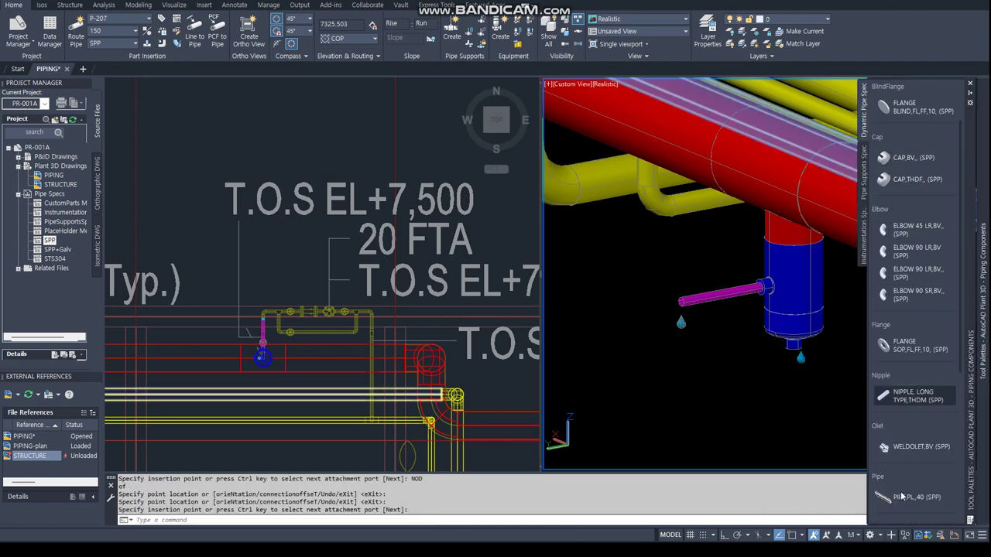
- Insert a long nipple at the vessel bottom, then delete the badly connected result
{"action": "left_click", "coordinate": [914, 396]}
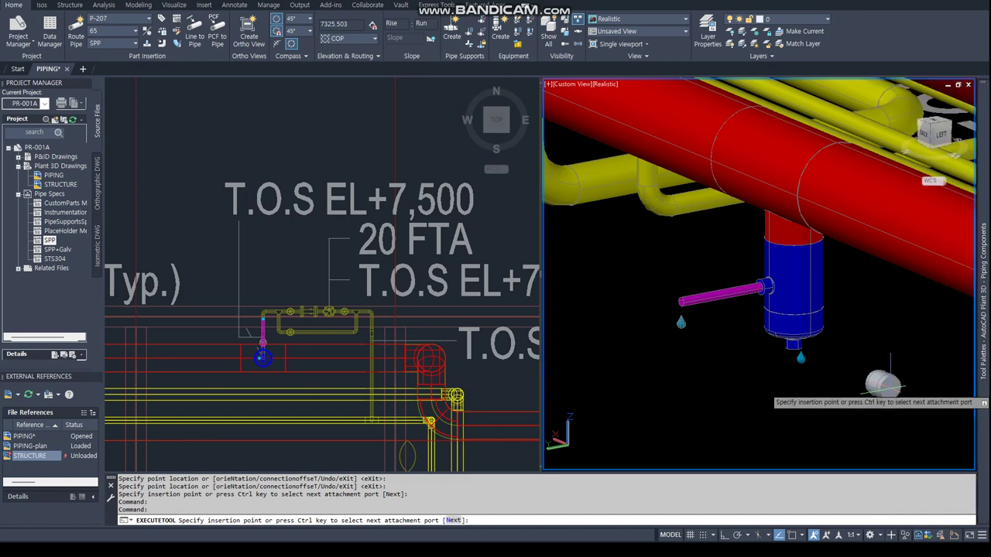
{"action": "type", "text": "nod"}
{"action": "key", "text": "Return"}
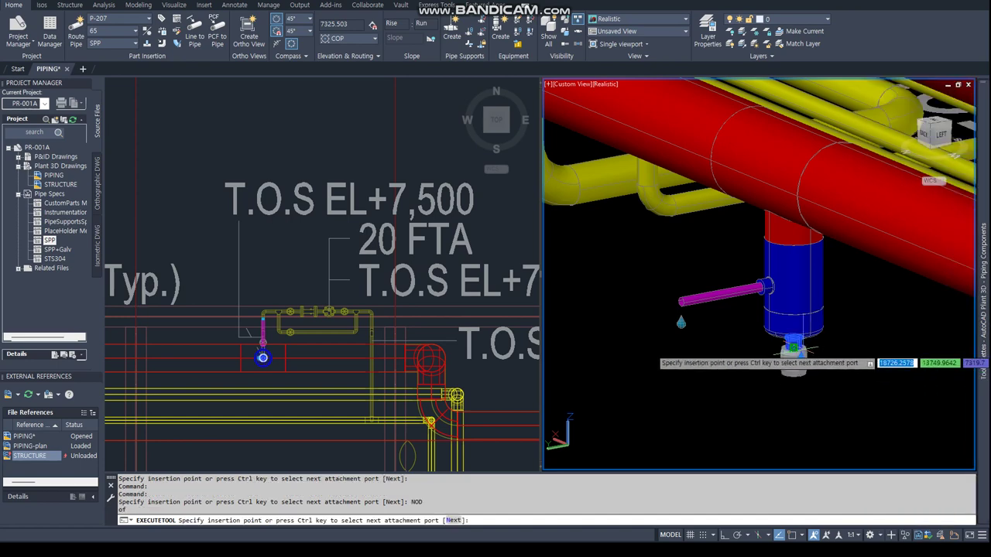
{"action": "left_click", "coordinate": [778, 352]}
{"action": "key", "text": "Escape"}
{"action": "key", "text": "Escape"}
{"action": "key", "text": "Escape"}
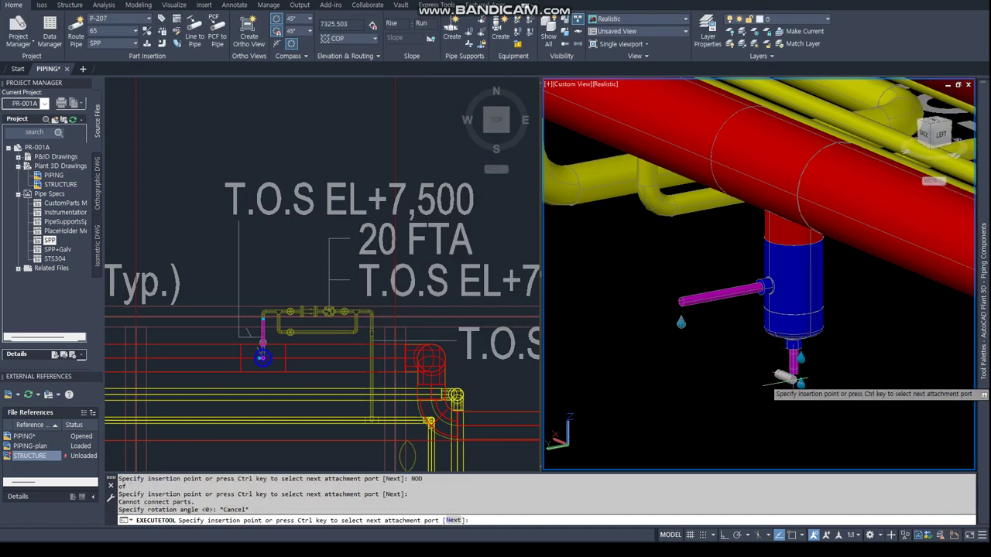
{"action": "left_click", "coordinate": [797, 352]}
{"action": "key", "text": "Delete"}
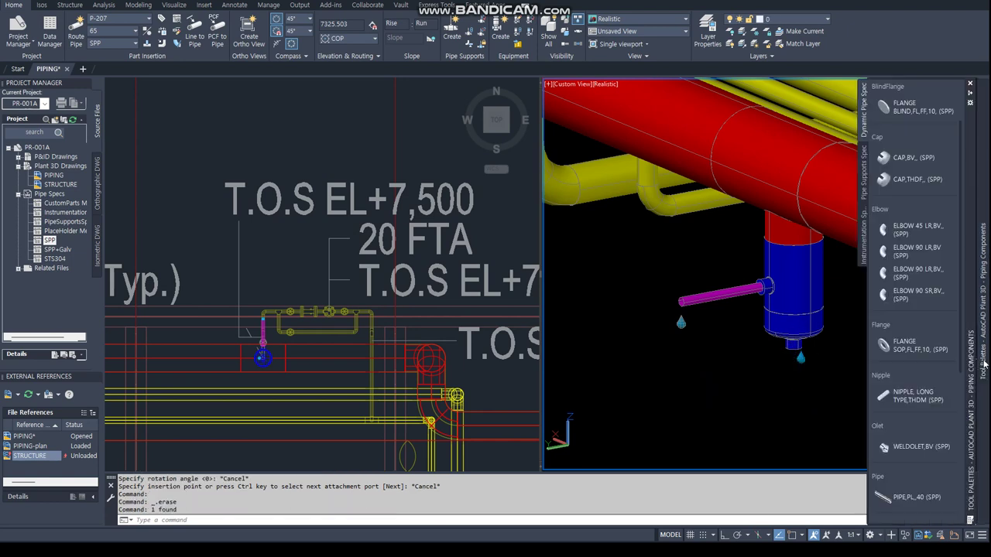
- Place the NIPPLE, LONG on the vessel's bottom port with default rotation
{"action": "left_click", "coordinate": [887, 395]}
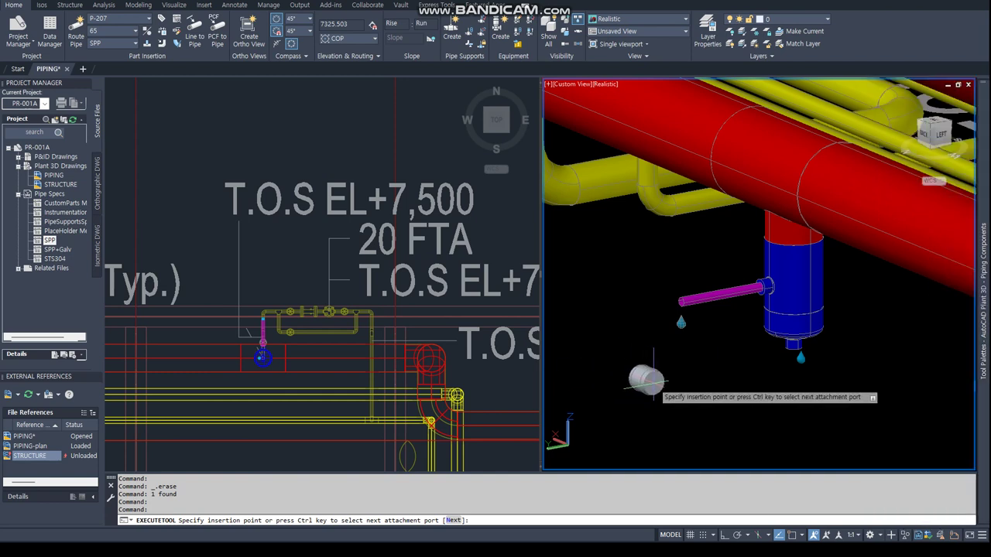
{"action": "type", "text": "NOD"}
{"action": "key", "text": "Return"}
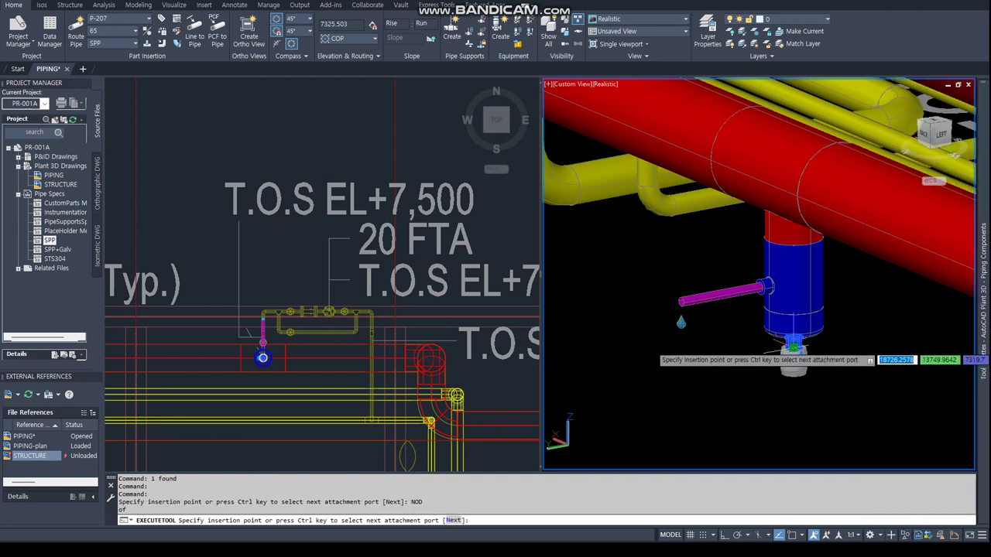
{"action": "left_click", "coordinate": [795, 346]}
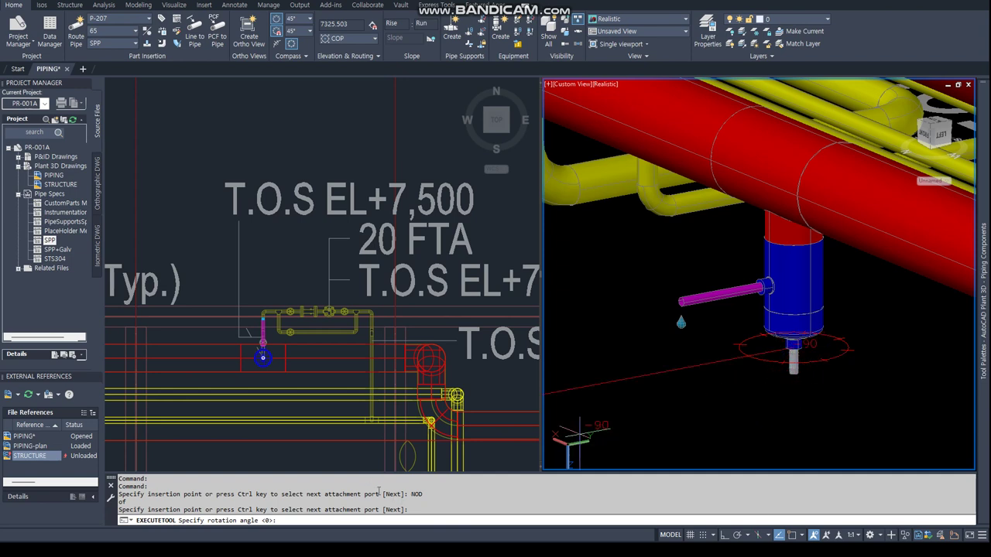
{"action": "left_click", "coordinate": [689, 425]}
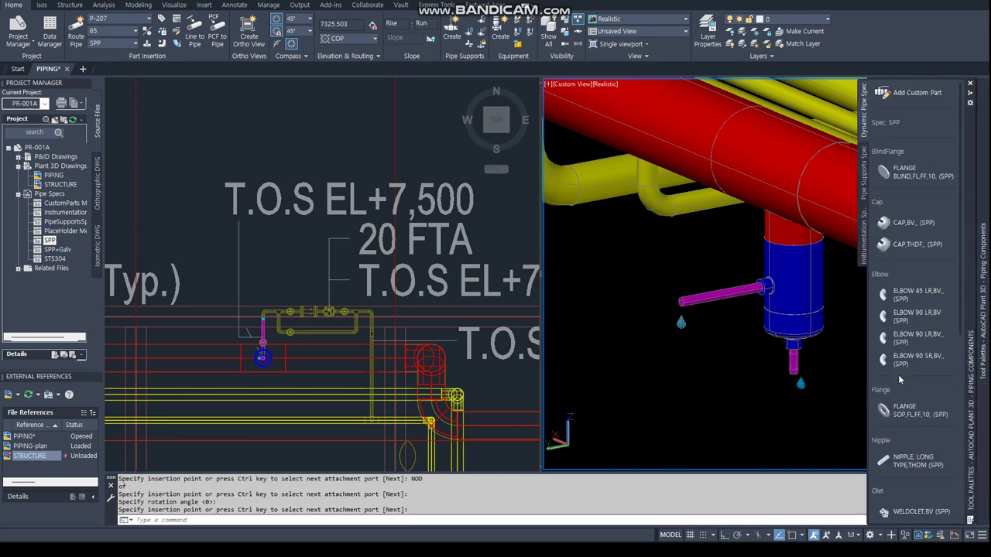
- Route a 75-long pipe down from the nipple's open end
{"action": "scroll", "coordinate": [901, 340], "scroll_direction": "down", "scroll_amount": 3}
{"action": "scroll", "coordinate": [904, 314], "scroll_direction": "down", "scroll_amount": 3}
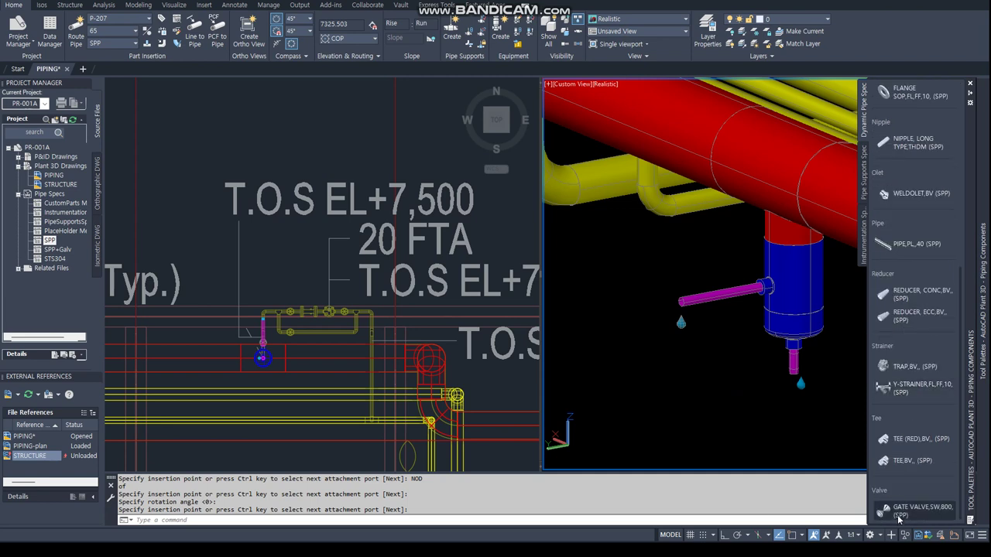
{"action": "key", "text": "Escape"}
{"action": "left_click", "coordinate": [793, 360]}
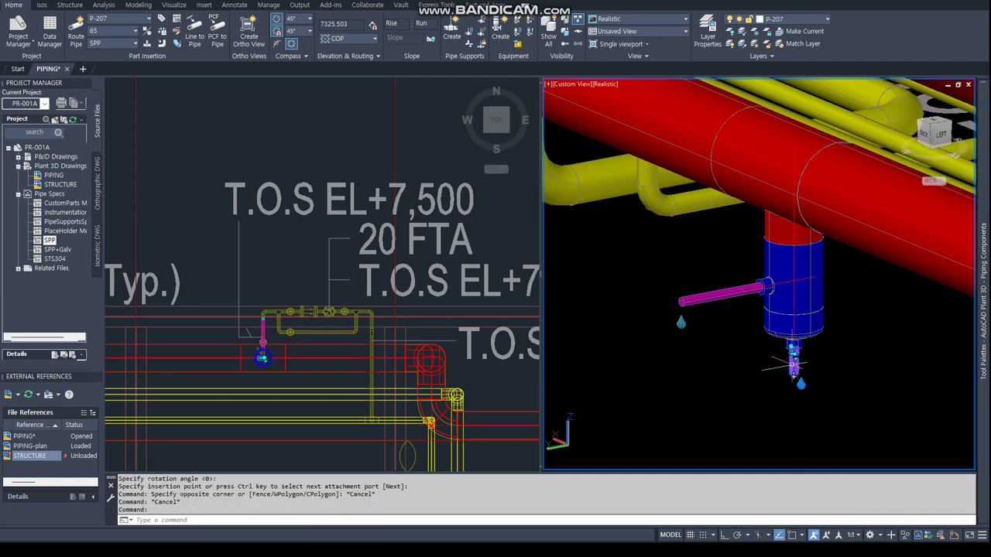
{"action": "key", "text": "Delete"}
{"action": "left_click", "coordinate": [800, 358]}
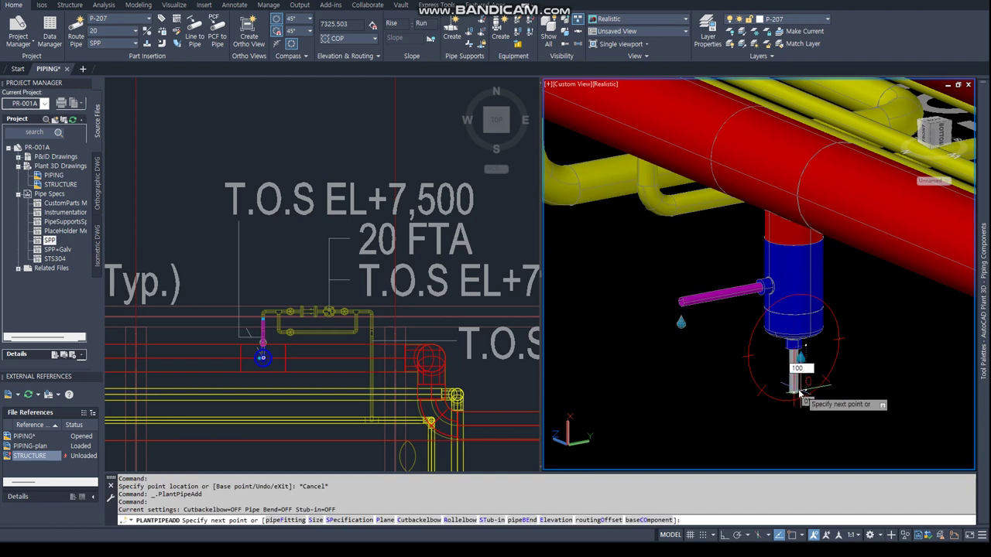
{"action": "type", "text": "75"}
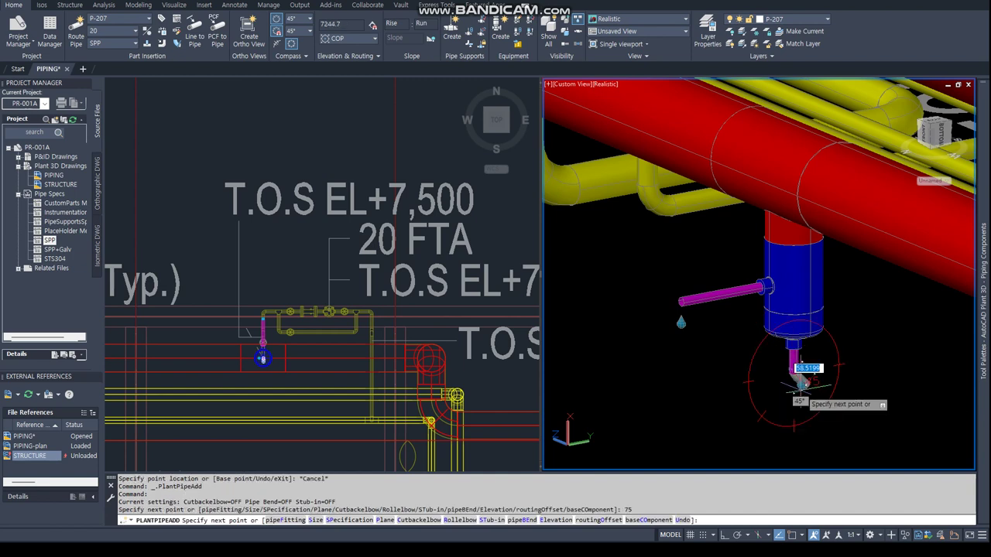
{"action": "key", "text": "Return"}
- Insert a gate valve at the end of the 75 pipe
{"action": "left_click", "coordinate": [899, 512]}
{"action": "mouse_move", "coordinate": [970, 309]}
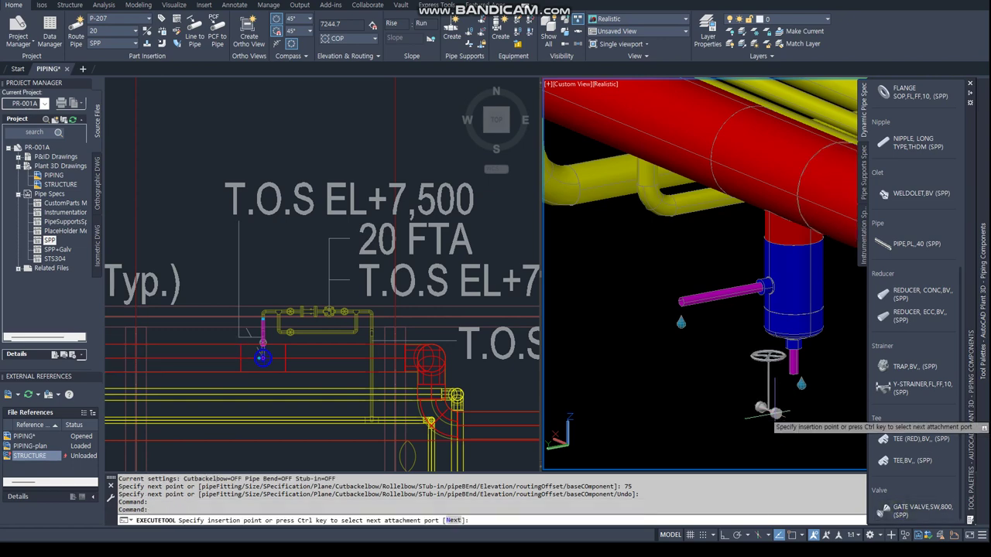
{"action": "left_click", "coordinate": [797, 387]}
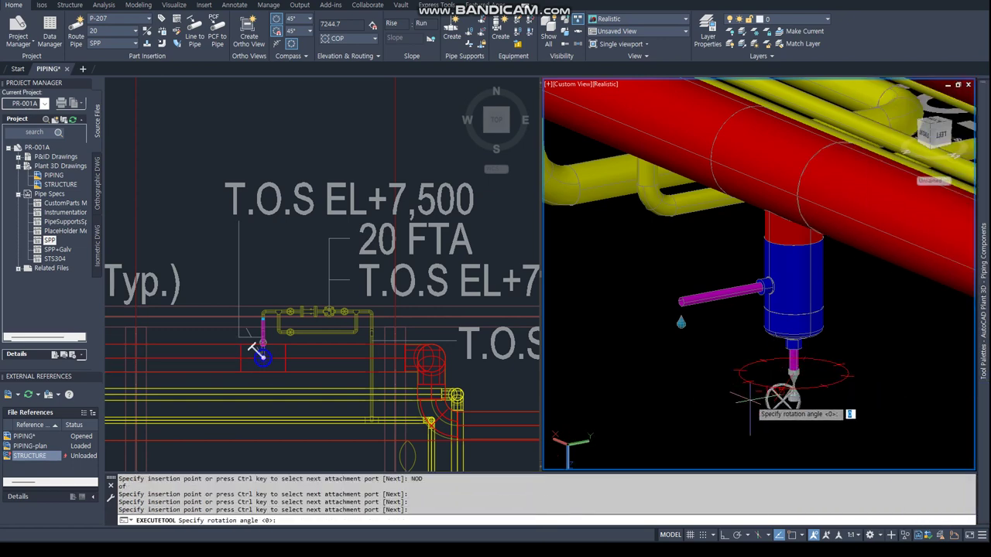
{"action": "key", "text": "Return"}
{"action": "key", "text": "Escape"}
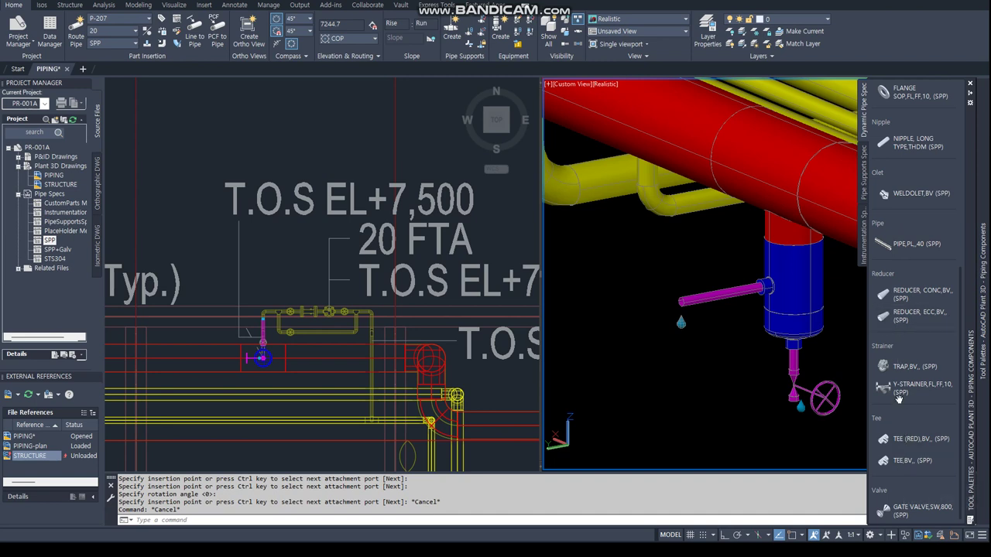
- Snap a nipple to the gate valve's lower end, accepting its rotation
{"action": "scroll", "coordinate": [901, 397], "scroll_direction": "up", "scroll_amount": 2}
{"action": "left_click", "coordinate": [906, 214]}
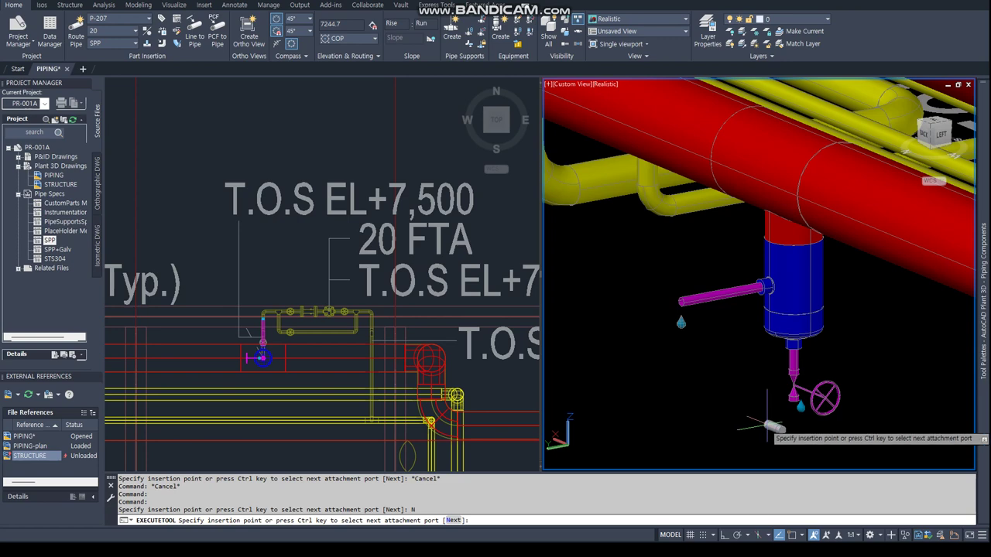
{"action": "type", "text": "NOD"}
{"action": "key", "text": "Return"}
{"action": "left_click", "coordinate": [794, 401]}
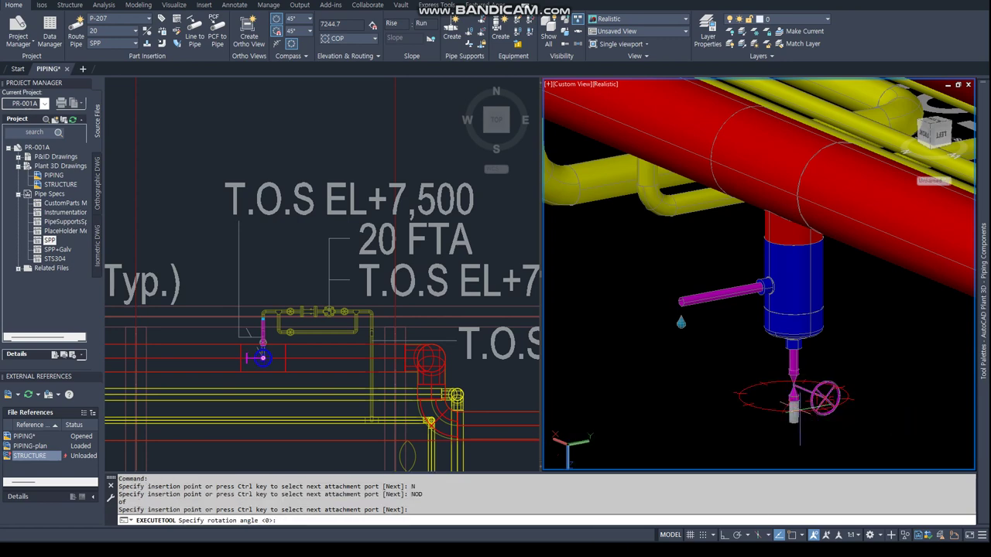
{"action": "key", "text": "Return"}
{"action": "key", "text": "Return"}
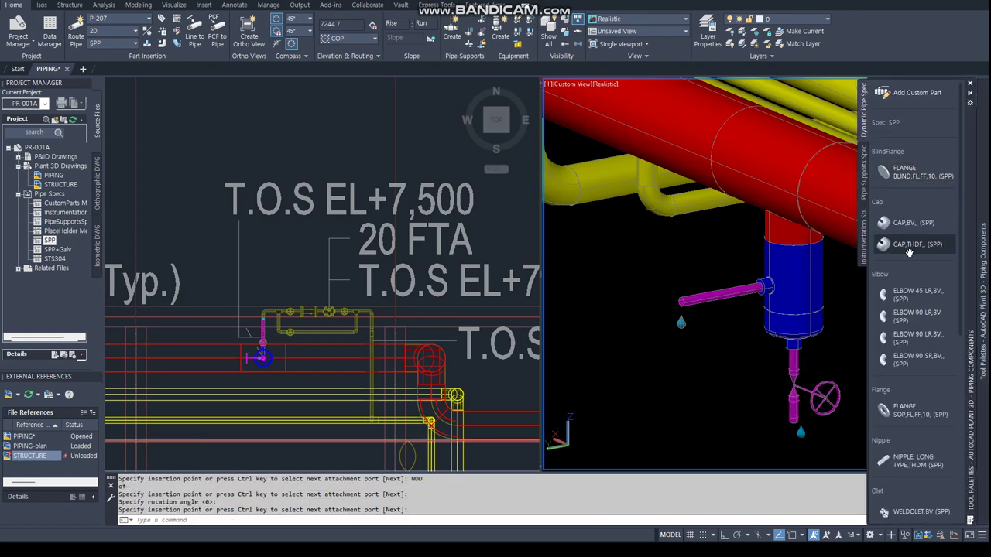
- Close the nipple end with a CAP,THDF threaded cap
{"action": "scroll", "coordinate": [909, 418], "scroll_direction": "down", "scroll_amount": 3}
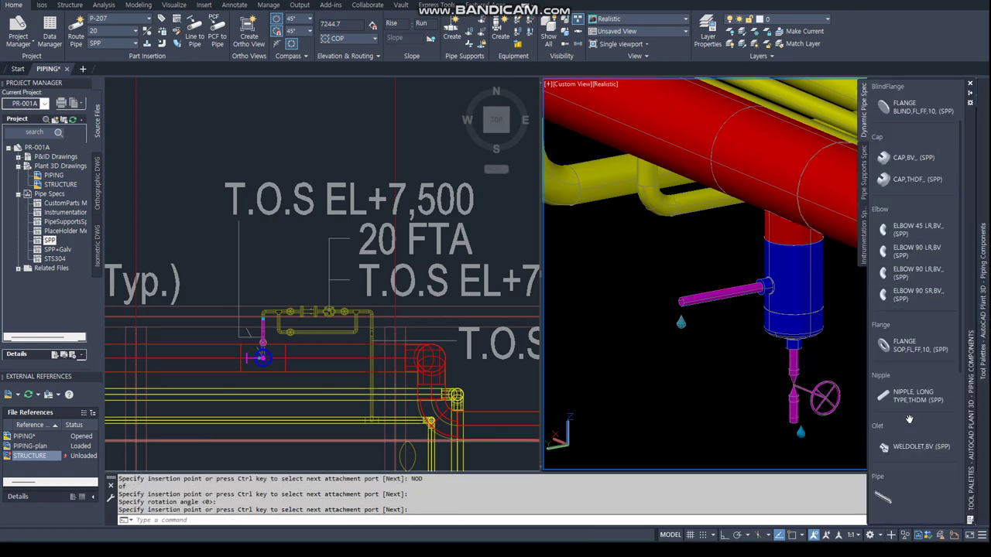
{"action": "left_click", "coordinate": [903, 179]}
{"action": "type", "text": "NOD"}
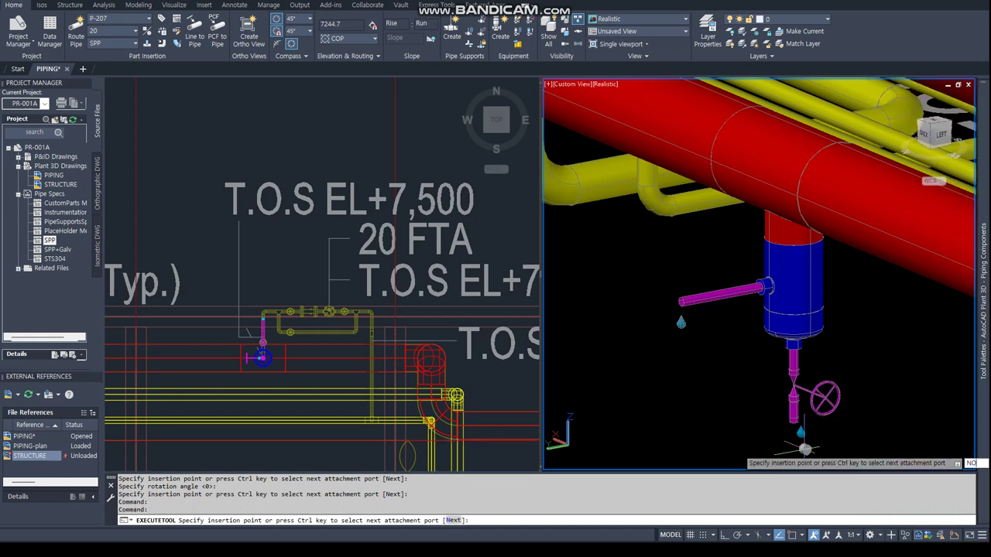
{"action": "key", "text": "Return"}
{"action": "left_click", "coordinate": [797, 422]}
{"action": "key", "text": "Return"}
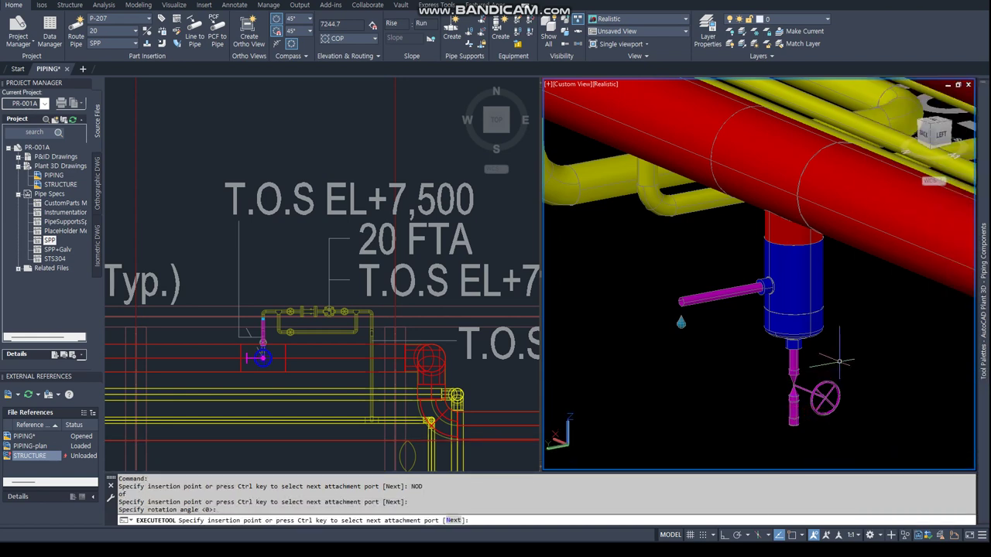
{"action": "key", "text": "Return"}
{"action": "left_click", "coordinate": [723, 295]}
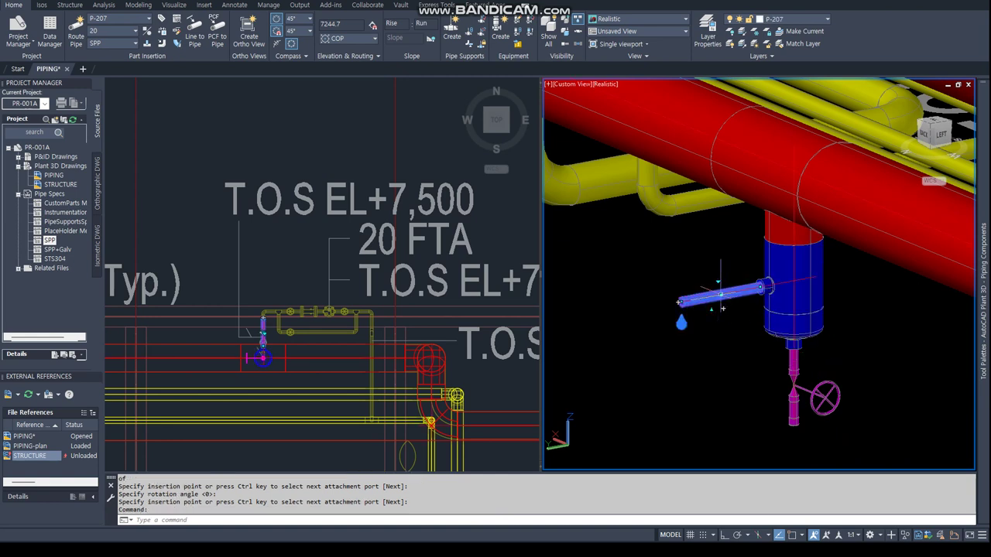
- Delete the side branch pipe and start a new 30-long run from the side nozzle
{"action": "key", "text": "Delete"}
{"action": "left_click", "coordinate": [763, 286]}
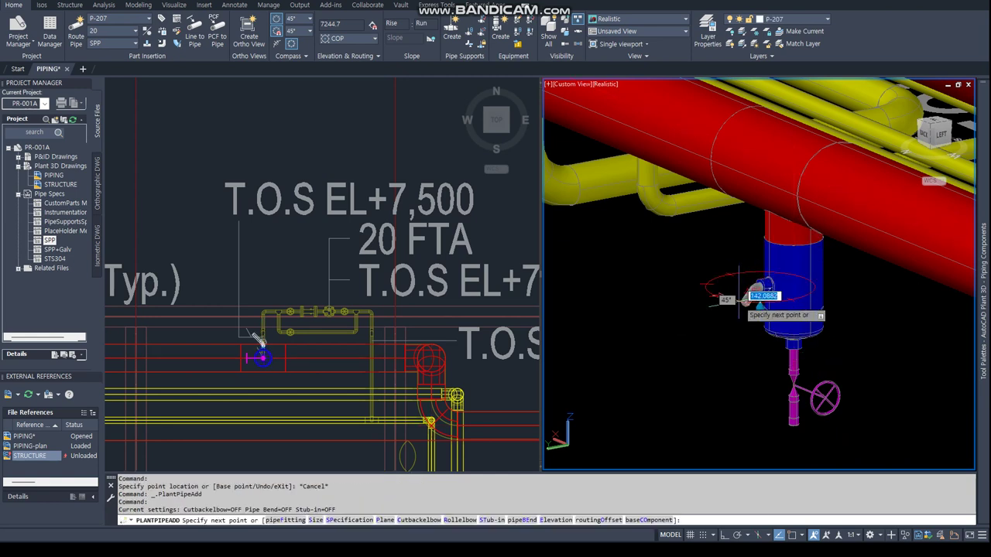
{"action": "type", "text": "30"}
{"action": "key", "text": "Return"}
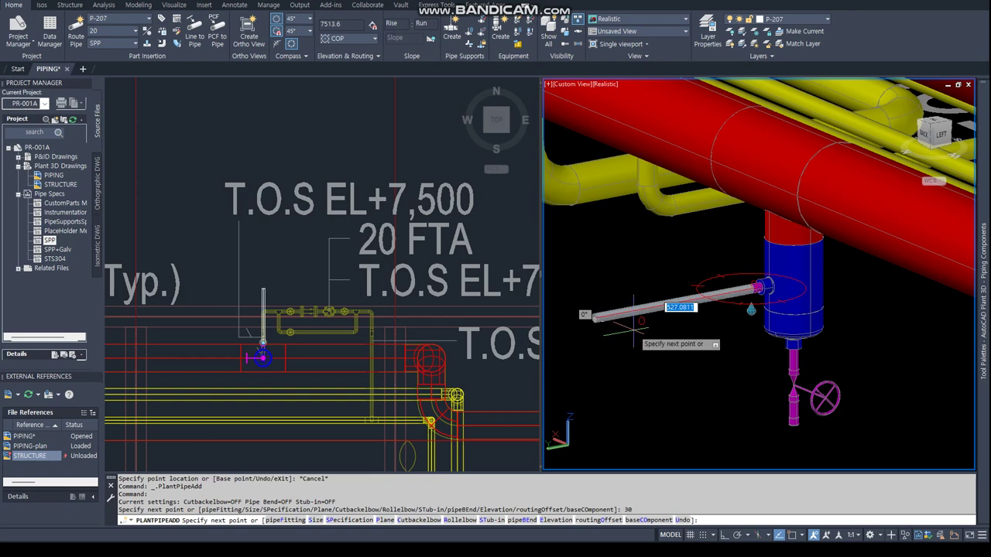
- Mount a 20 gate valve fitting-to-fitting on the nozzle and set its handwheel rotation
{"action": "type", "text": "f"}
{"action": "key", "text": "Return"}
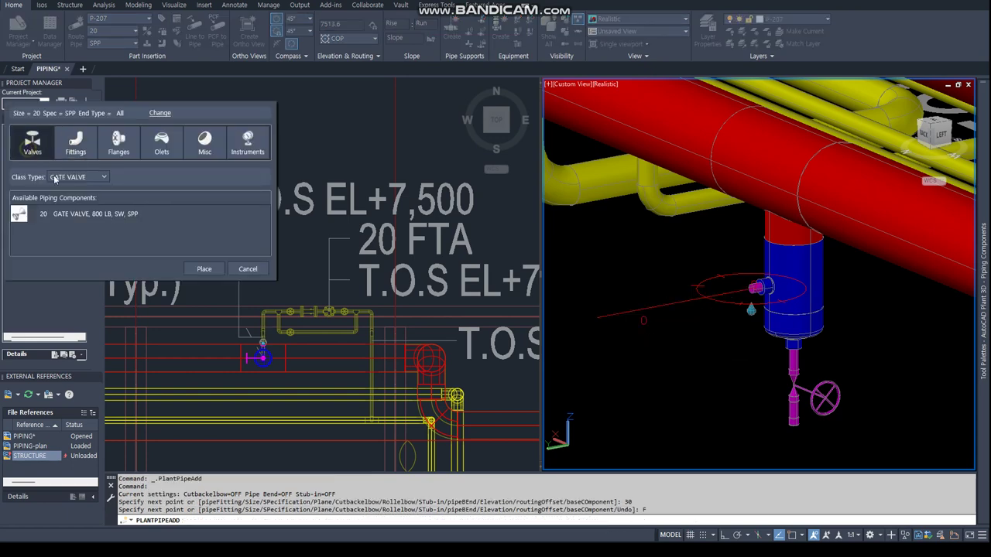
{"action": "left_click", "coordinate": [71, 213]}
{"action": "left_click", "coordinate": [204, 269]}
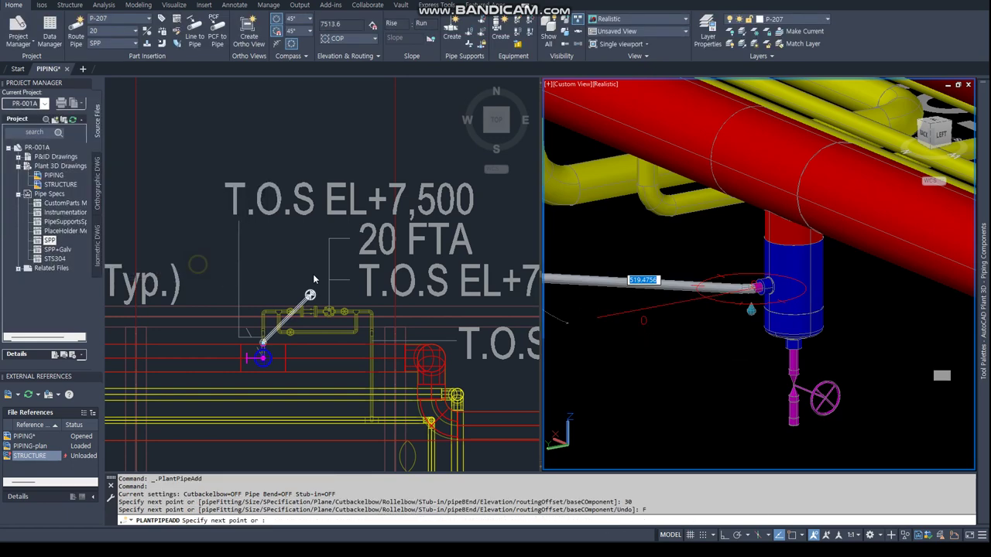
{"action": "type", "text": "f"}
{"action": "key", "text": "Return"}
{"action": "left_click", "coordinate": [600, 325]}
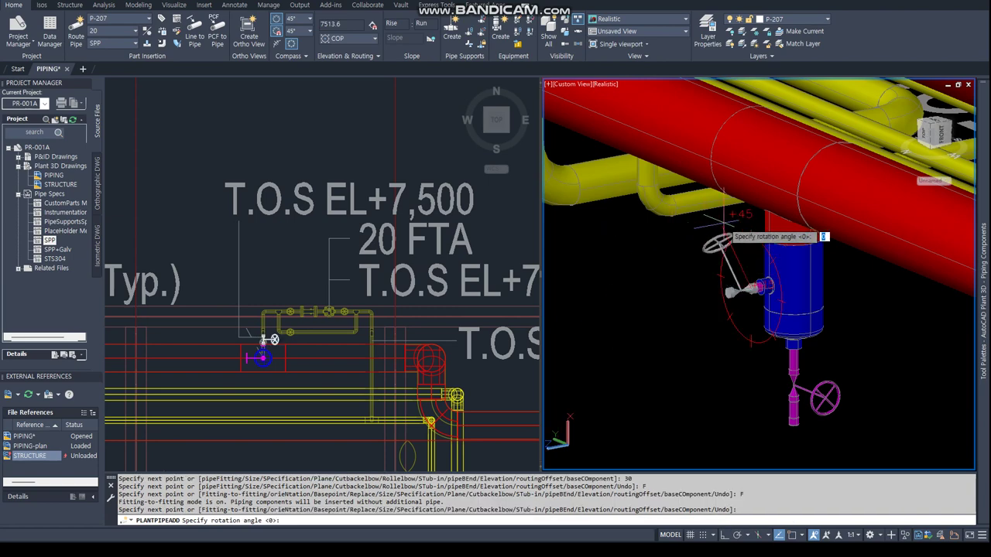
{"action": "left_click", "coordinate": [646, 249]}
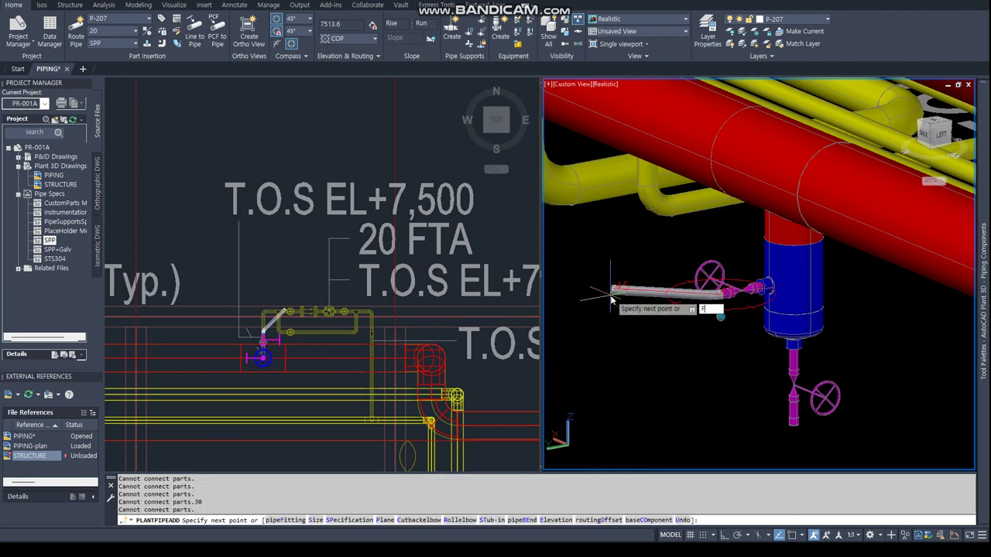
- Add an ELBOW 90 LR at the valve outlet, turned to point downward
{"action": "type", "text": "f"}
{"action": "key", "text": "Return"}
{"action": "left_click", "coordinate": [75, 143]}
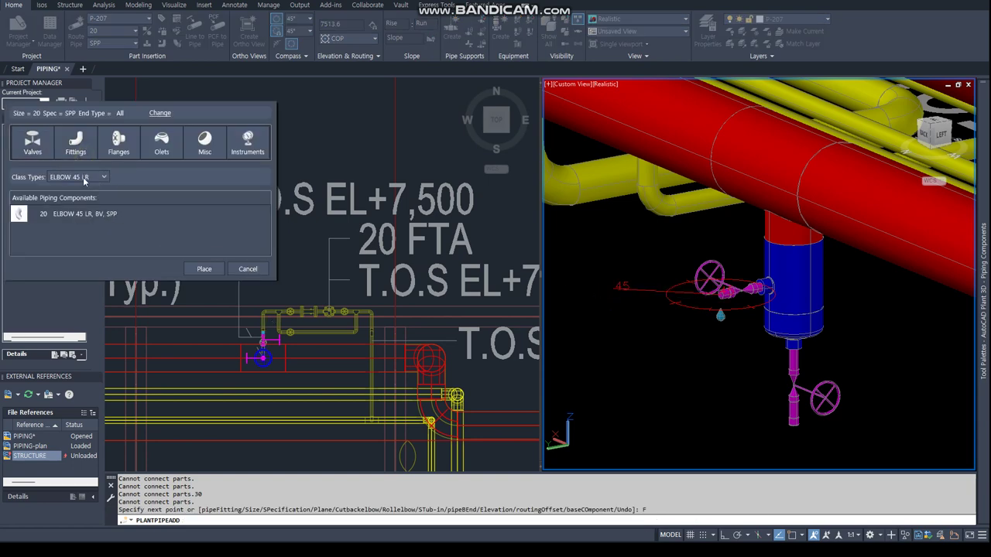
{"action": "left_click", "coordinate": [87, 178]}
{"action": "left_click", "coordinate": [73, 261]}
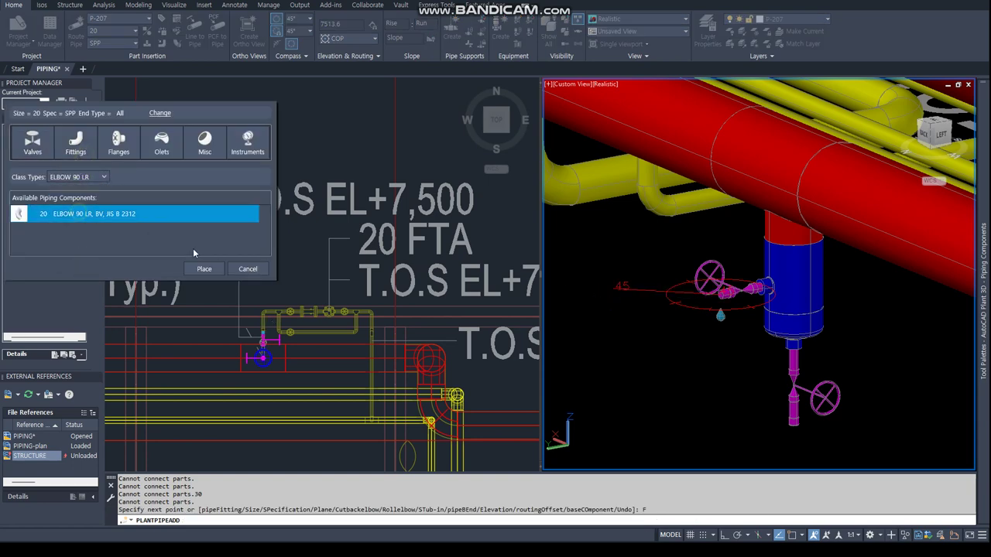
{"action": "left_click", "coordinate": [201, 269]}
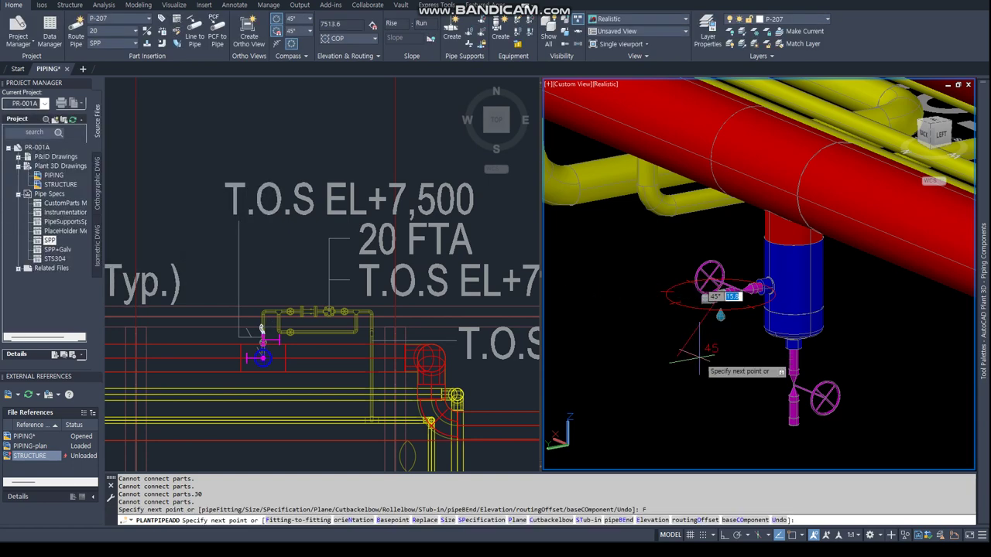
{"action": "left_click", "coordinate": [724, 403]}
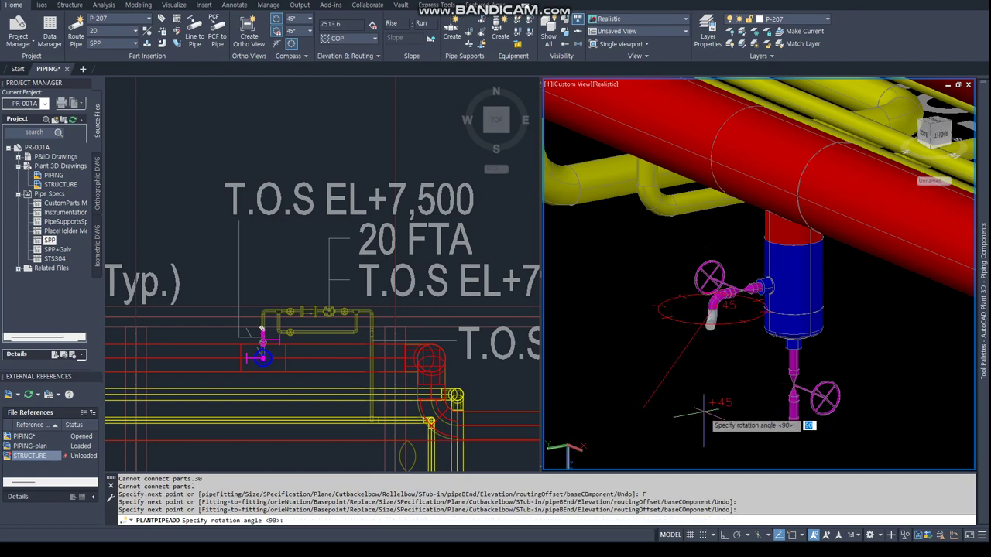
{"action": "left_click", "coordinate": [689, 364]}
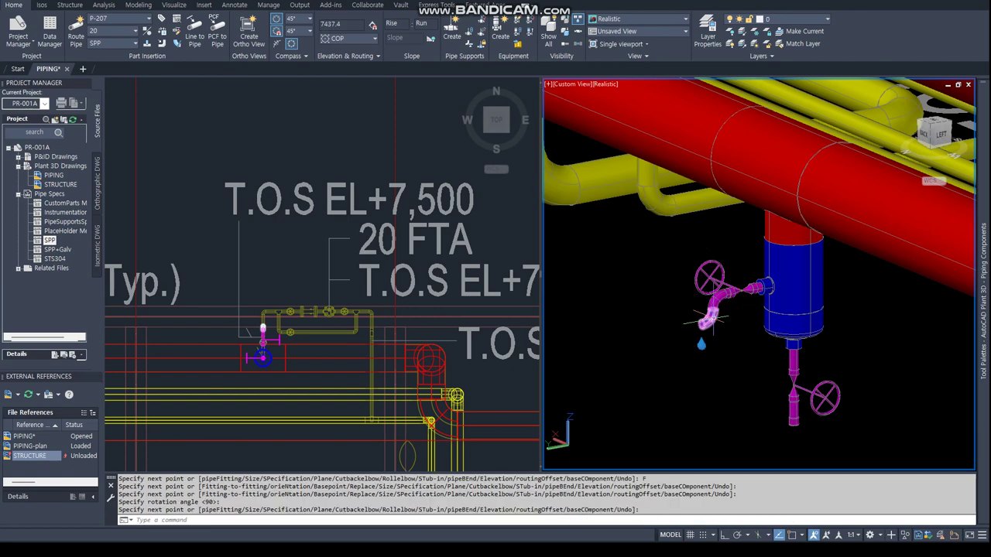
- Cancel the pipe started from the elbow outlet and delete the unwanted piece
{"action": "left_click", "coordinate": [704, 319]}
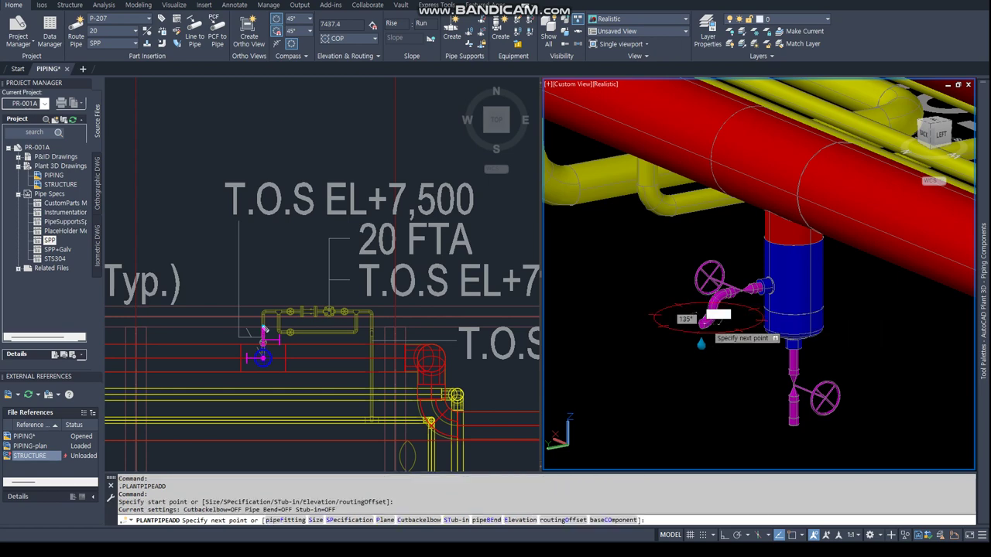
{"action": "key", "text": "Escape"}
{"action": "left_click", "coordinate": [705, 320]}
{"action": "key", "text": "Delete"}
- Route a pipe straight down from the elbow outlet
{"action": "left_click", "coordinate": [118, 314]}
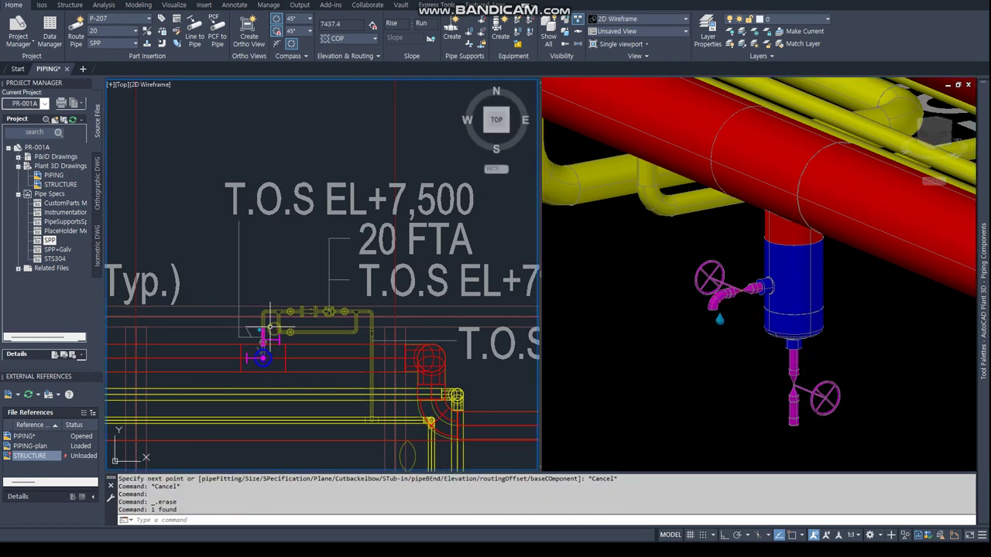
{"action": "scroll", "coordinate": [232, 333], "scroll_direction": "up", "scroll_amount": 4}
{"action": "scroll", "coordinate": [232, 333], "scroll_direction": "down", "scroll_amount": 3}
{"action": "scroll", "coordinate": [226, 336], "scroll_direction": "up", "scroll_amount": 1}
{"action": "middle_click_drag", "start_coordinate": [226, 336], "coordinate": [75, 339]}
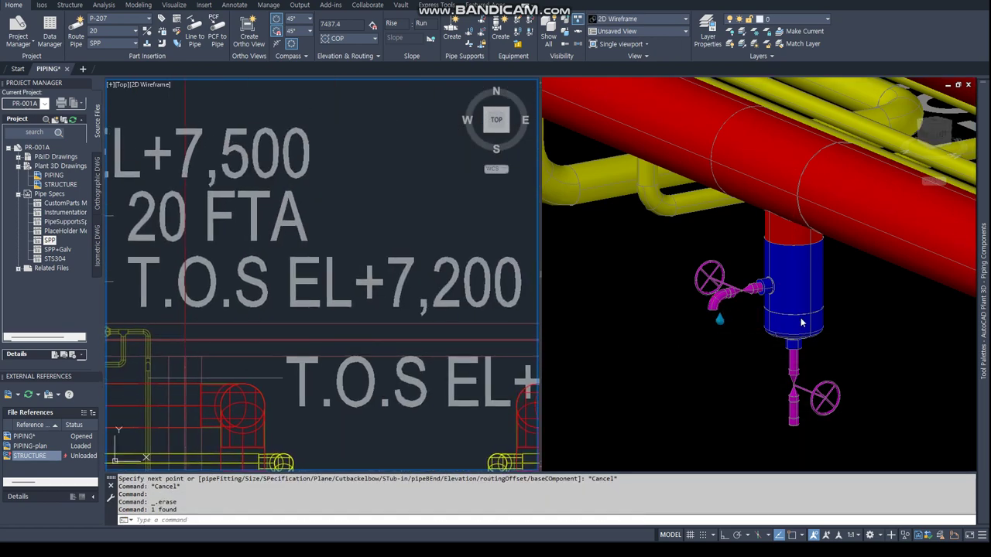
{"action": "left_click", "coordinate": [726, 318]}
{"action": "left_click", "coordinate": [719, 319]}
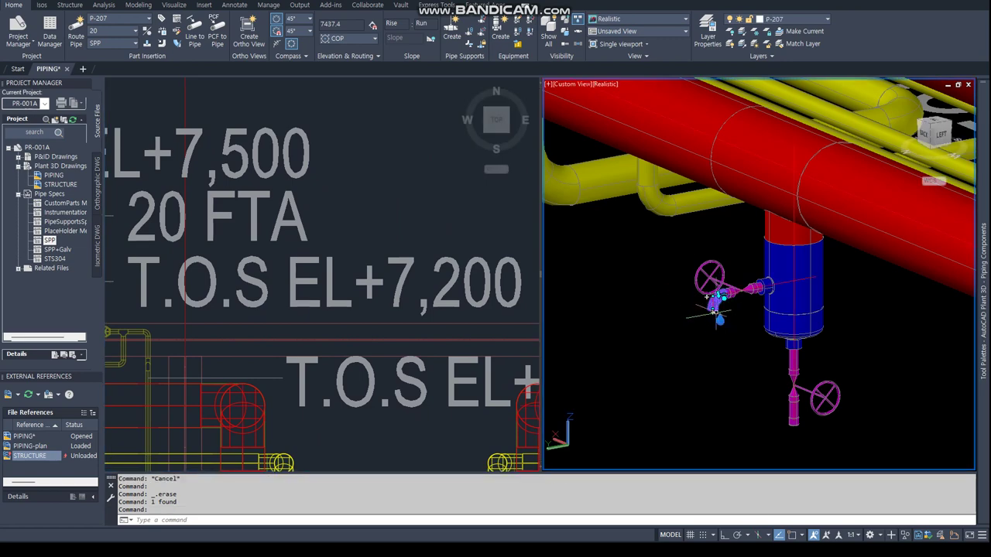
{"action": "left_click", "coordinate": [710, 395]}
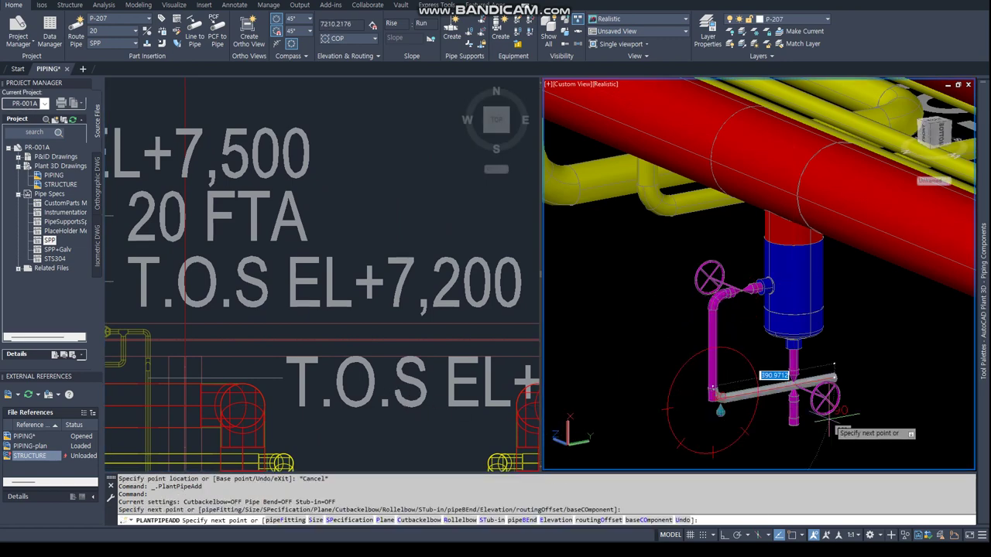
{"action": "left_click", "coordinate": [691, 406]}
- Continue the pipe horizontally in plan, placing a corner perpendicular to the existing line
{"action": "left_click", "coordinate": [248, 334]}
{"action": "scroll", "coordinate": [247, 334], "scroll_direction": "down", "scroll_amount": 2}
{"action": "scroll", "coordinate": [409, 288], "scroll_direction": "down", "scroll_amount": 4}
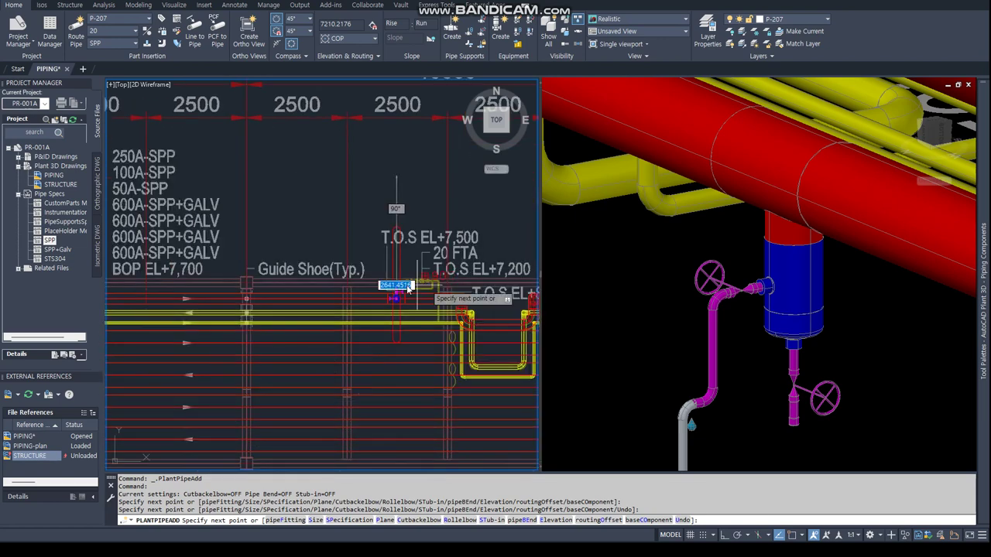
{"action": "left_click", "coordinate": [408, 289]}
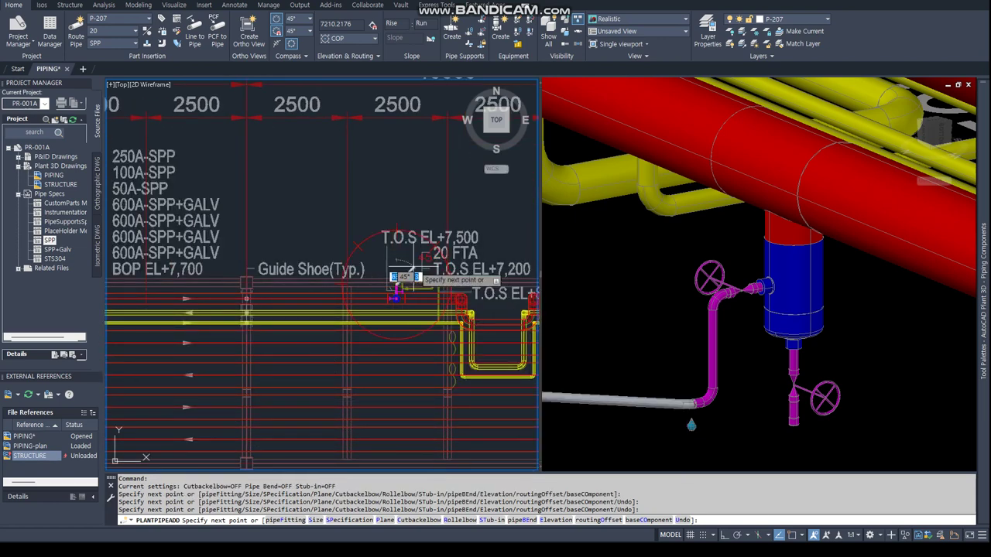
{"action": "scroll", "coordinate": [403, 285], "scroll_direction": "up", "scroll_amount": 4}
{"action": "type", "text": "PER"}
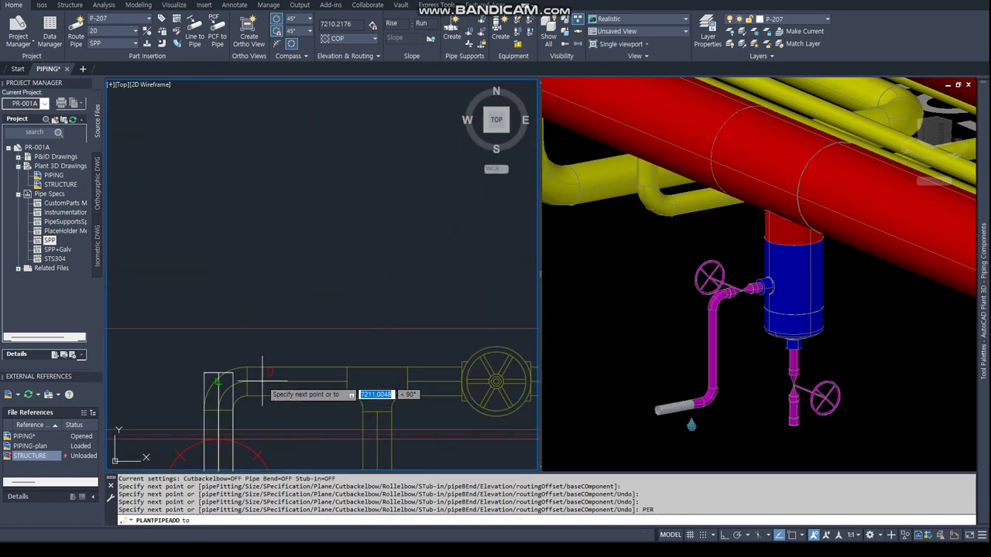
{"action": "key", "text": "Return"}
{"action": "scroll", "coordinate": [224, 372], "scroll_direction": "up", "scroll_amount": 3}
{"action": "middle_click_drag", "start_coordinate": [224, 372], "coordinate": [112, 215]}
{"action": "middle_click_drag", "start_coordinate": [522, 254], "coordinate": [325, 261]}
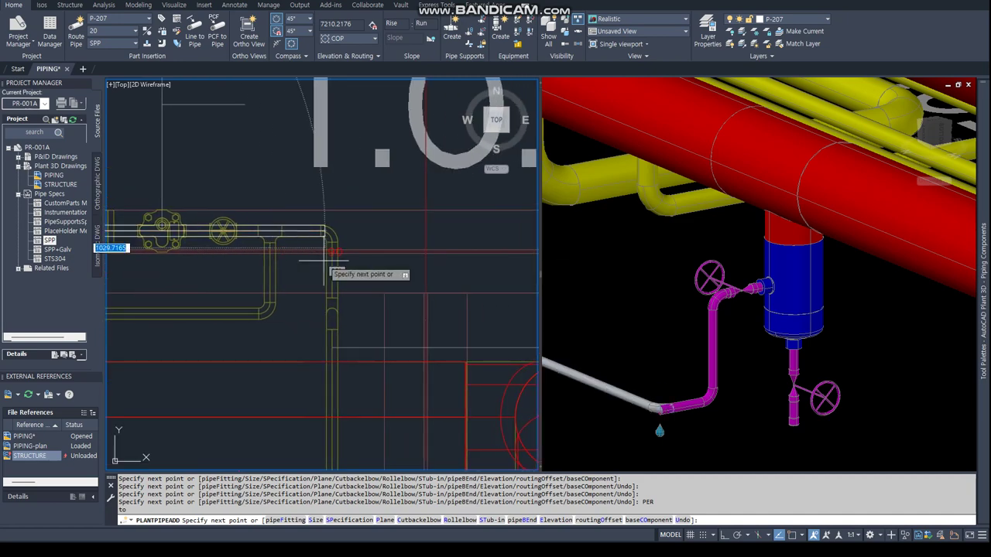
{"action": "key", "text": "Return"}
{"action": "left_click", "coordinate": [329, 267]}
- End the pipe at the valve's centre using a CEN snap
{"action": "type", "text": "CEN"}
{"action": "key", "text": "Return"}
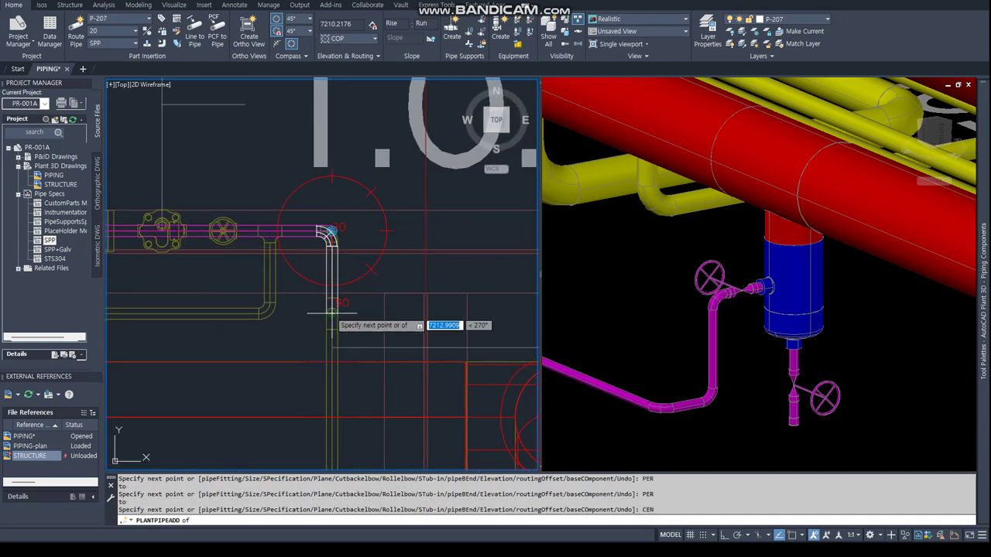
{"action": "scroll", "coordinate": [332, 312], "scroll_direction": "up", "scroll_amount": 3}
{"action": "left_click", "coordinate": [331, 312]}
{"action": "key", "text": "Return"}
- Move the side branch pipe's elevation grip to 7200
{"action": "left_click", "coordinate": [655, 288]}
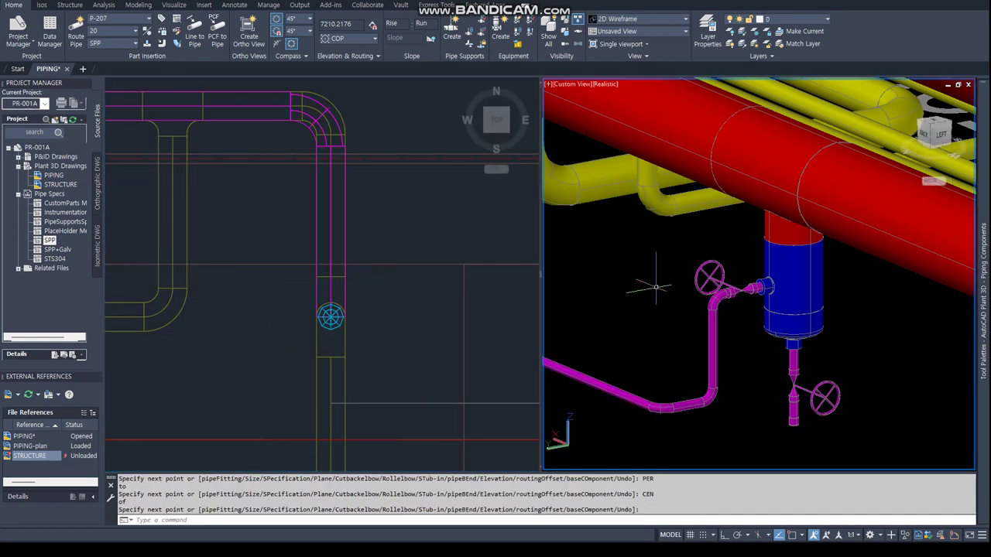
{"action": "scroll", "coordinate": [656, 289], "scroll_direction": "down", "scroll_amount": 2}
{"action": "left_click", "coordinate": [588, 340]}
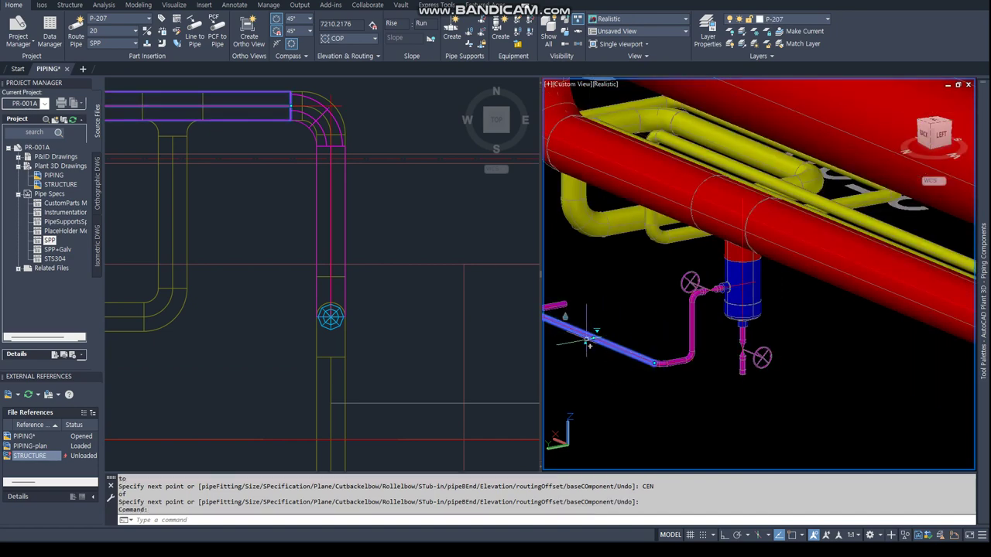
{"action": "left_click", "coordinate": [588, 341]}
{"action": "middle_click_drag", "start_coordinate": [588, 340], "coordinate": [639, 346]}
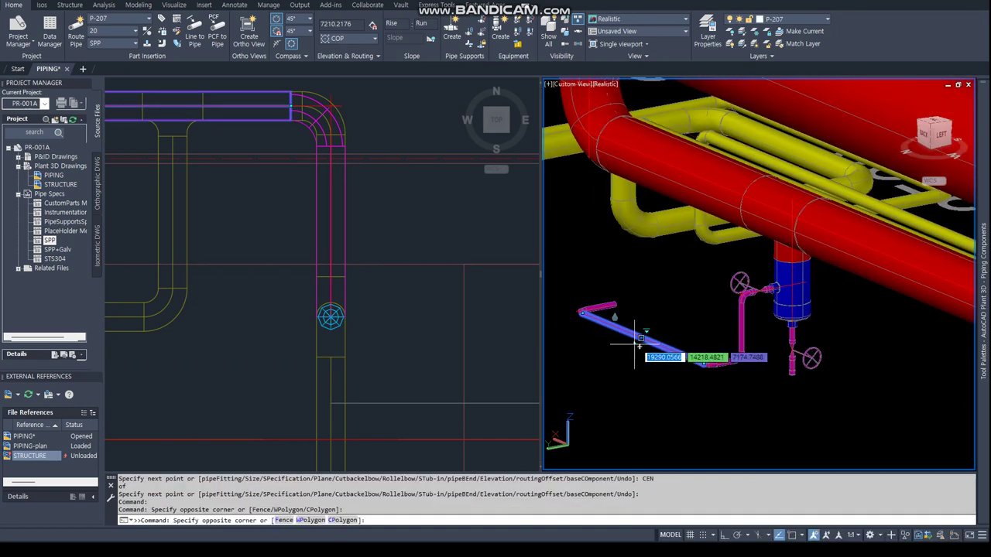
{"action": "key", "text": "Escape"}
{"action": "left_click", "coordinate": [639, 346]}
{"action": "type", "text": "72"}
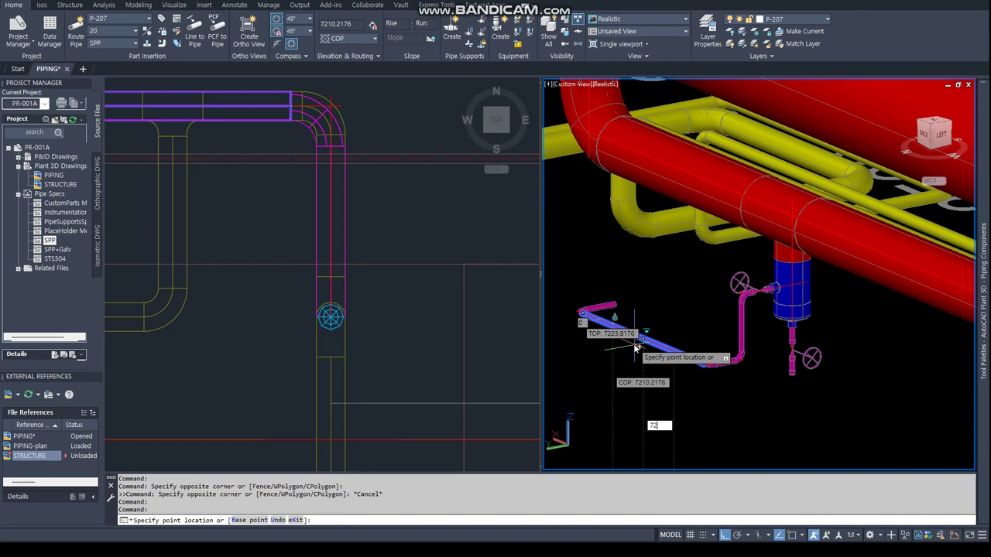
{"action": "type", "text": "00"}
{"action": "key", "text": "Return"}
{"action": "key", "text": "Escape"}
{"action": "key", "text": "Escape"}
- Pan the plan view to the branch area and select the magenta branch pipe
{"action": "left_click", "coordinate": [300, 286]}
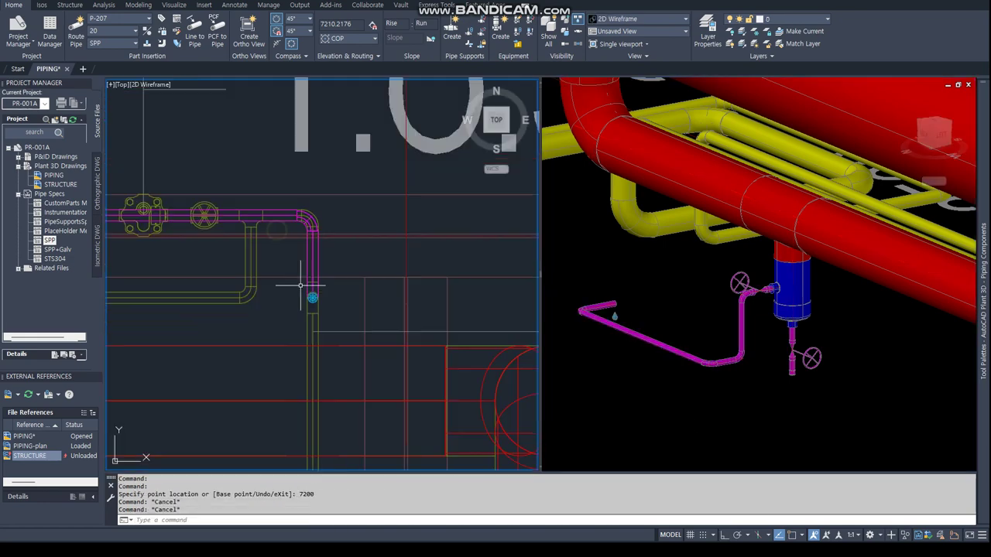
{"action": "middle_click_drag", "start_coordinate": [300, 285], "coordinate": [524, 304]}
{"action": "left_click", "coordinate": [257, 240]}
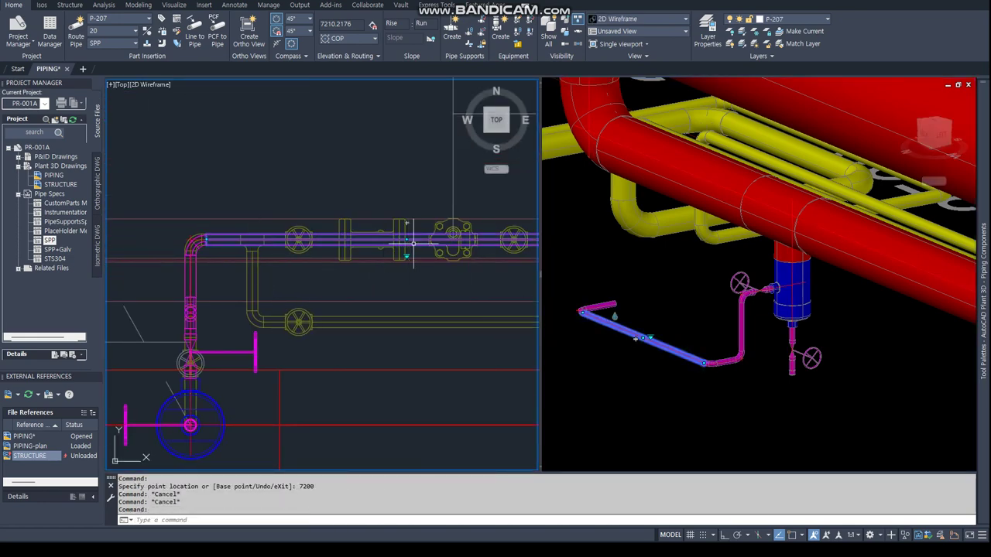
- Select the tee on the branch pipe and begin moving it with a PER snap
{"action": "left_click", "coordinate": [406, 255]}
{"action": "key", "text": "Escape"}
{"action": "left_click", "coordinate": [405, 249]}
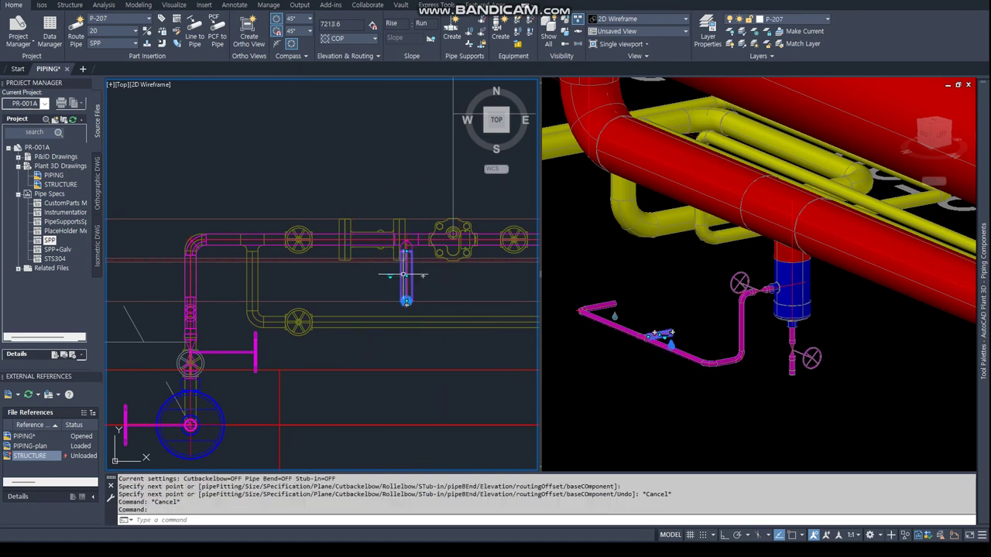
{"action": "key", "text": "Delete"}
{"action": "left_click", "coordinate": [406, 249]}
{"action": "left_click", "coordinate": [399, 244]}
{"action": "type", "text": "per"}
{"action": "key", "text": "Return"}
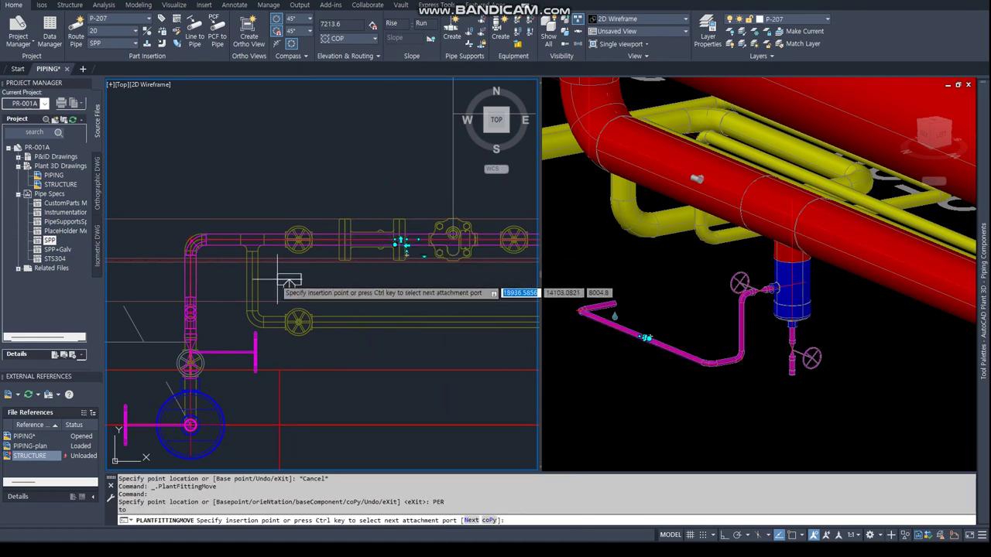
- Cancel the failed tee moves and reselect the fitting on the branch pipe
{"action": "key", "text": "Escape"}
{"action": "scroll", "coordinate": [405, 246], "scroll_direction": "up", "scroll_amount": 5}
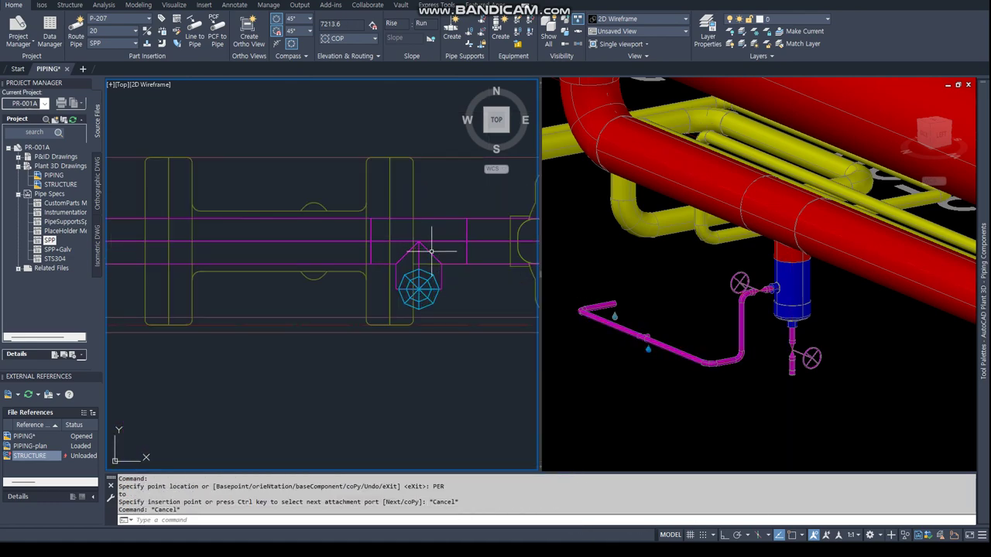
{"action": "key", "text": "Escape"}
{"action": "left_click", "coordinate": [419, 241]}
{"action": "scroll", "coordinate": [364, 259], "scroll_direction": "down", "scroll_amount": 4}
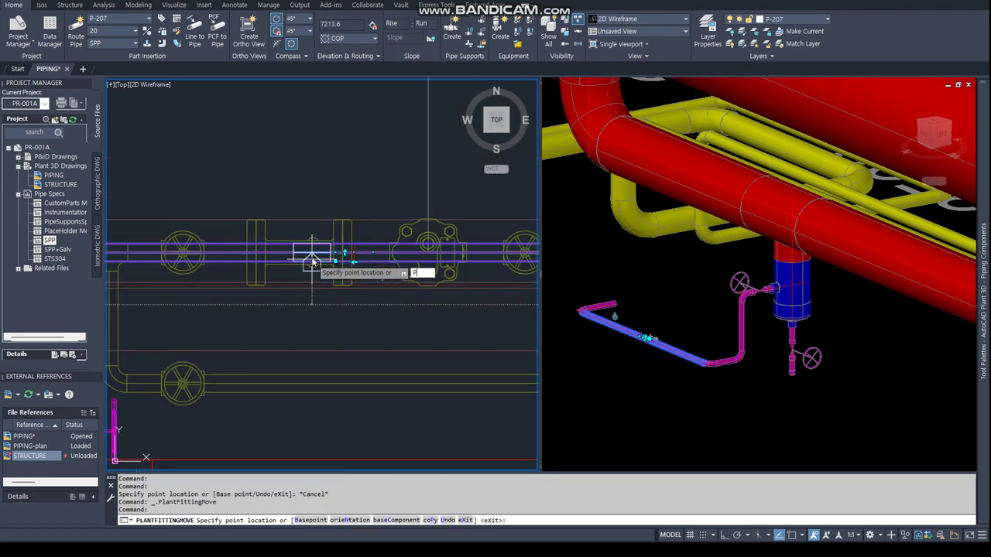
{"action": "type", "text": "per"}
{"action": "key", "text": "Return"}
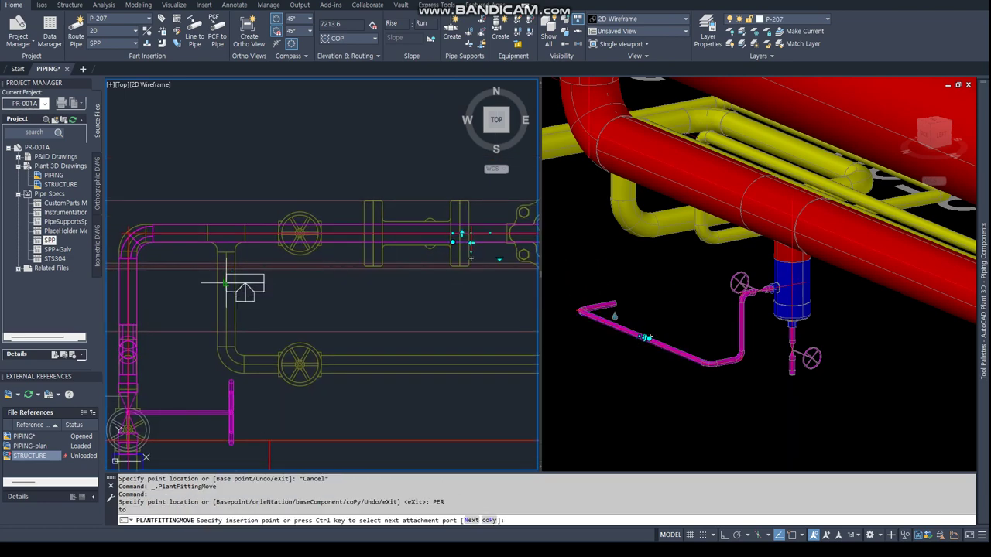
{"action": "key", "text": "Escape"}
{"action": "key", "text": "Escape"}
{"action": "left_click", "coordinate": [243, 270]}
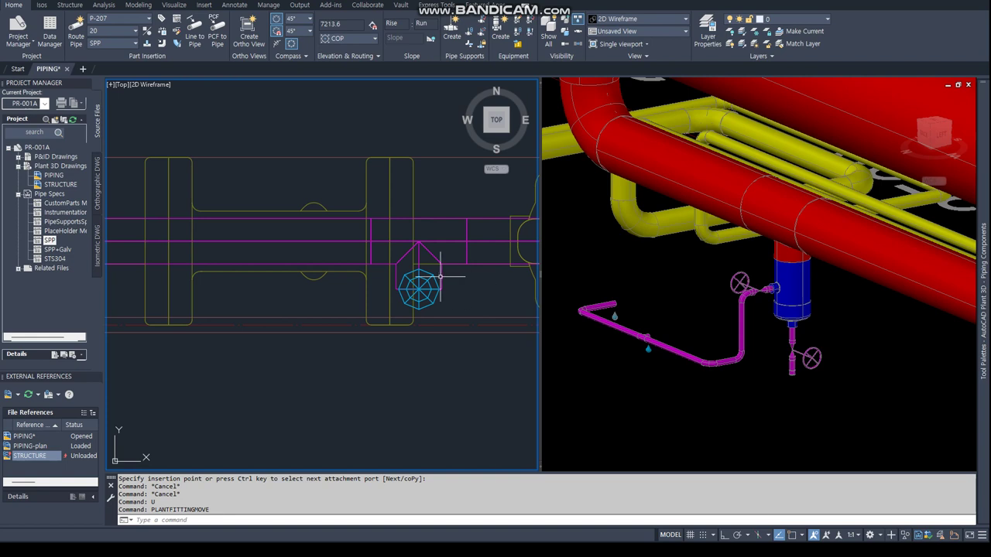
{"action": "left_click", "coordinate": [440, 277]}
- Move the tee perpendicular into line with the corner elbow and start a pipe from its branch
{"action": "left_click", "coordinate": [418, 243]}
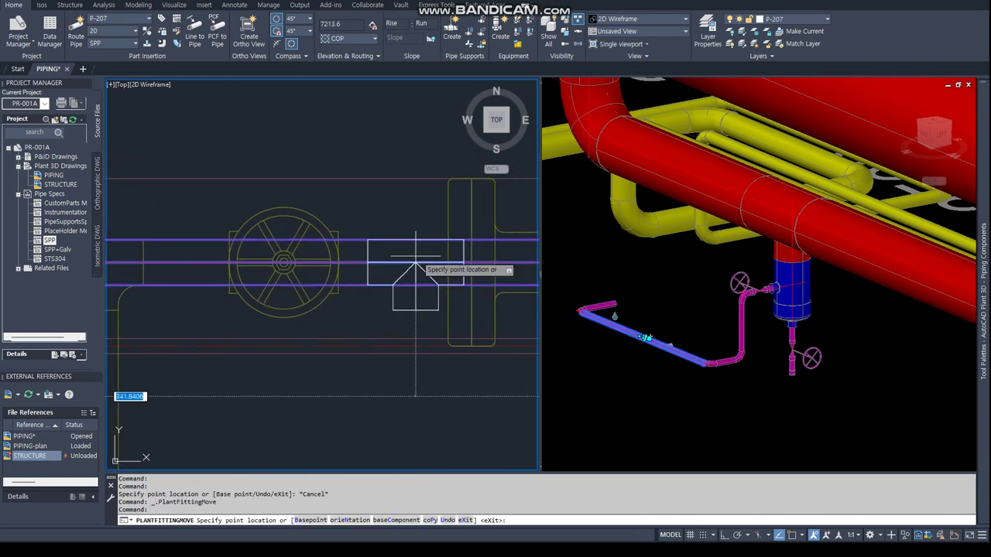
{"action": "type", "text": "PER"}
{"action": "key", "text": "Return"}
{"action": "middle_click_drag", "start_coordinate": [279, 279], "coordinate": [464, 285]}
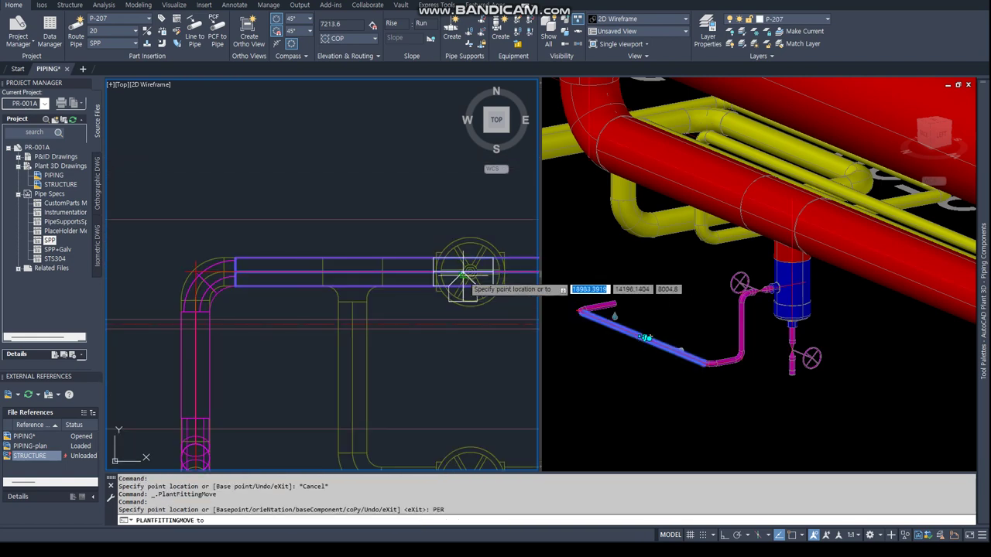
{"action": "scroll", "coordinate": [364, 296], "scroll_direction": "up", "scroll_amount": 2}
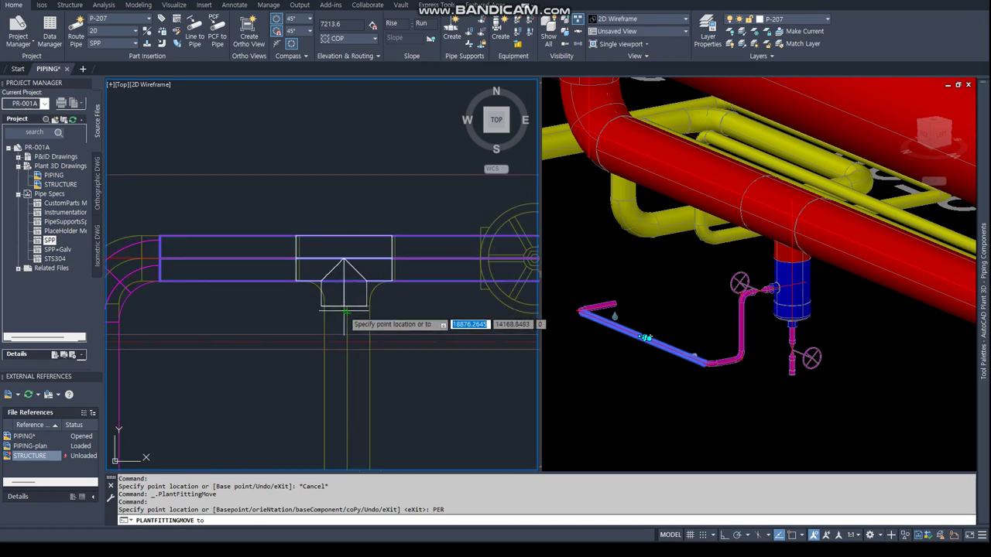
{"action": "left_click", "coordinate": [346, 313]}
{"action": "key", "text": "Escape"}
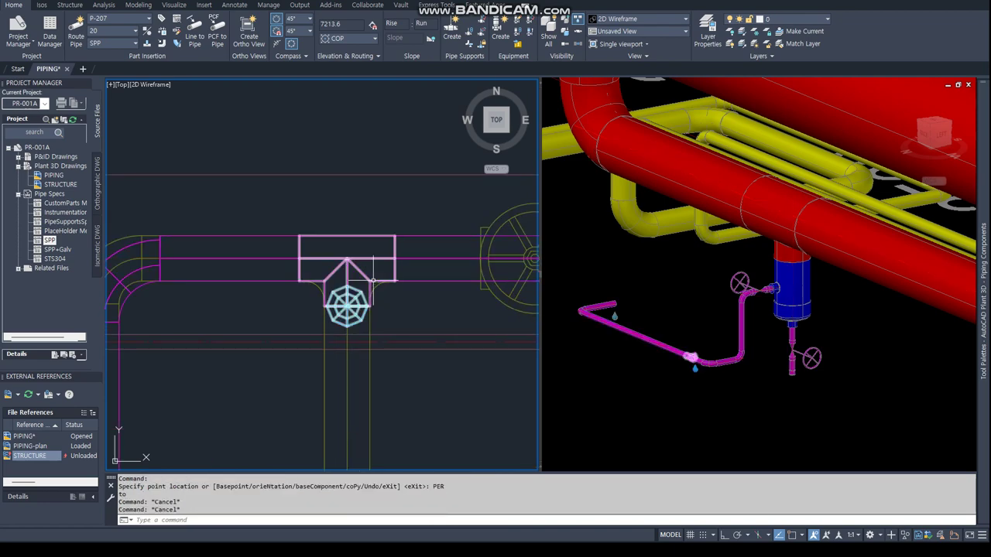
{"action": "left_click", "coordinate": [347, 326]}
{"action": "scroll", "coordinate": [313, 267], "scroll_direction": "down", "scroll_amount": 3}
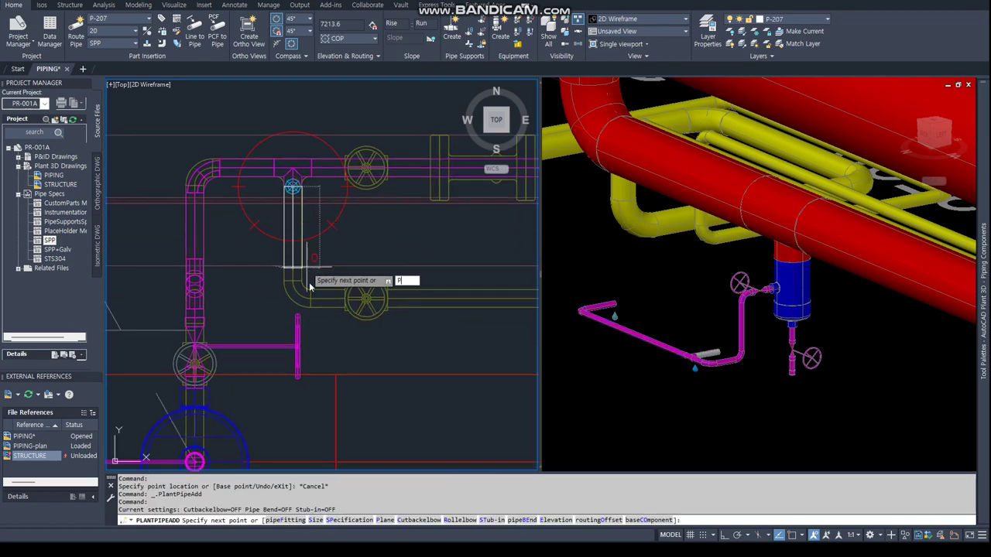
- Route the tee's branch pipe through three PER-snapped points, ending on the header
{"action": "type", "text": "ER"}
{"action": "key", "text": "Return"}
{"action": "left_click", "coordinate": [321, 308]}
{"action": "scroll", "coordinate": [302, 310], "scroll_direction": "up", "scroll_amount": 5}
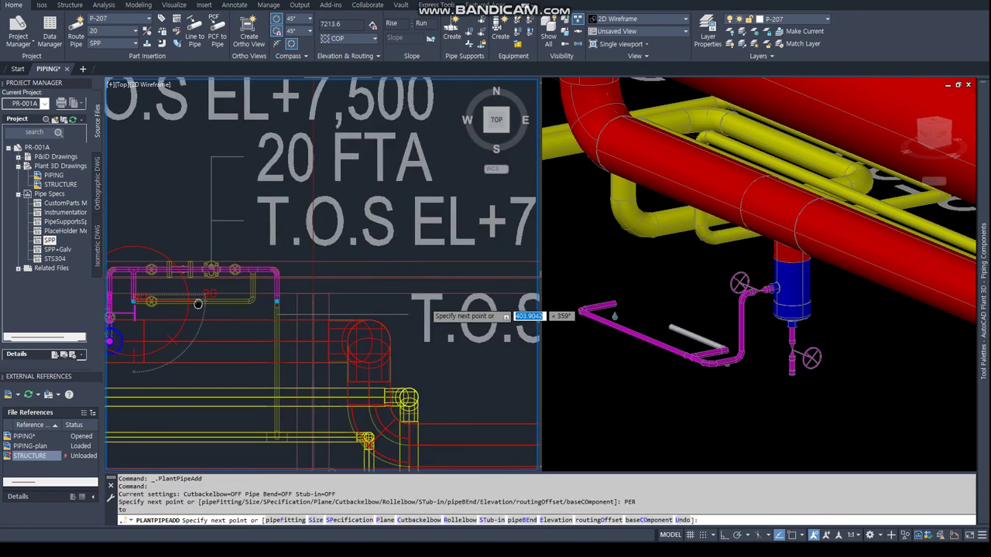
{"action": "scroll", "coordinate": [260, 306], "scroll_direction": "down", "scroll_amount": 5}
{"action": "type", "text": "ER"}
{"action": "key", "text": "Return"}
{"action": "left_click", "coordinate": [301, 331]}
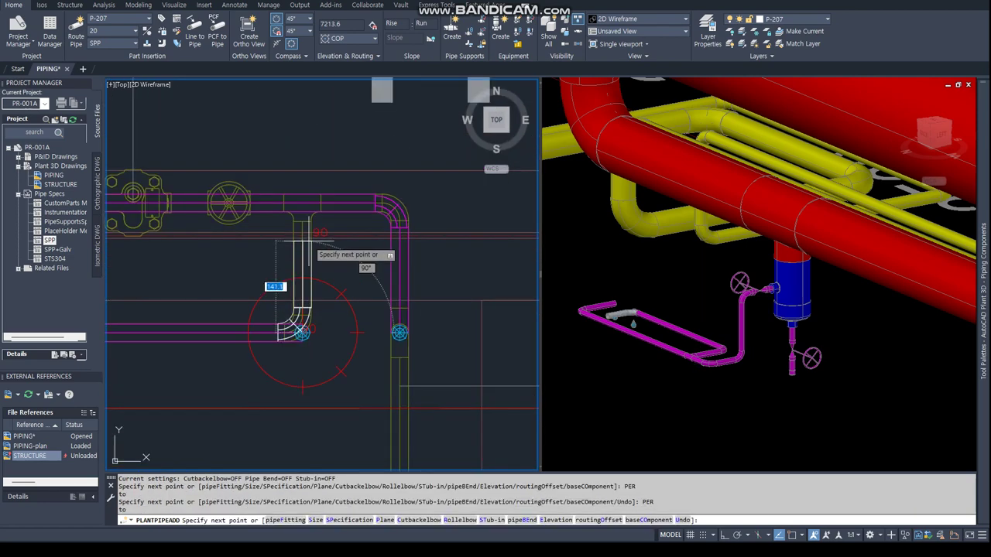
{"action": "type", "text": "ER"}
{"action": "key", "text": "Return"}
{"action": "left_click", "coordinate": [305, 224]}
{"action": "key", "text": "Return"}
{"action": "scroll", "coordinate": [325, 263], "scroll_direction": "down", "scroll_amount": 2}
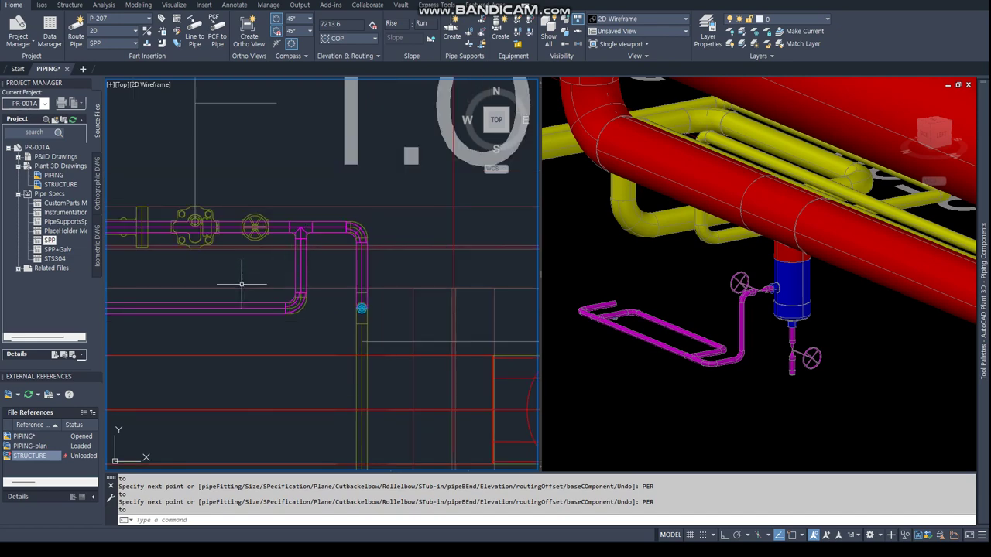
{"action": "scroll", "coordinate": [340, 280], "scroll_direction": "down", "scroll_amount": 2}
{"action": "scroll", "coordinate": [292, 269], "scroll_direction": "up", "scroll_amount": 4}
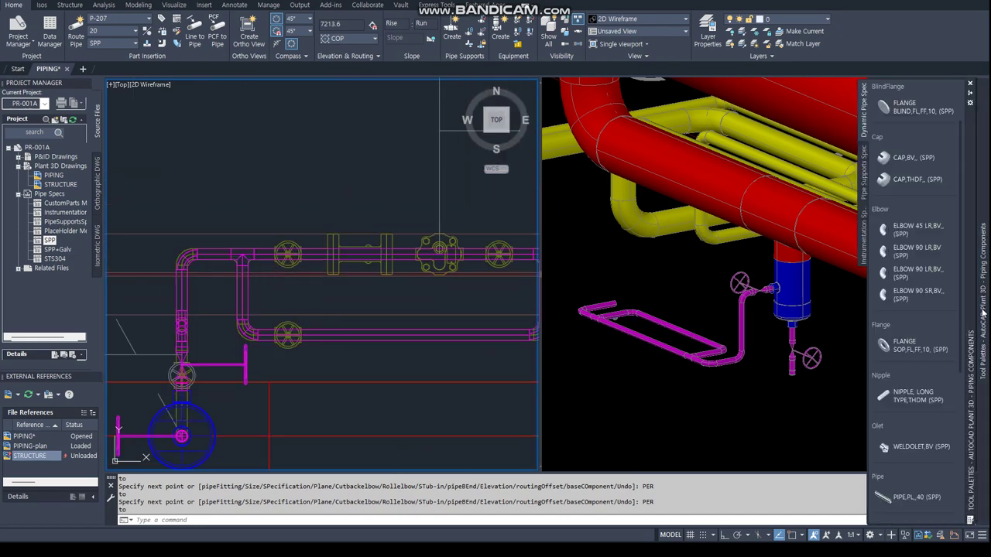
- Place a gate valve on the loop pipe with a NEA snap at default rotation
{"action": "scroll", "coordinate": [907, 267], "scroll_direction": "down", "scroll_amount": 2}
{"action": "scroll", "coordinate": [910, 352], "scroll_direction": "down", "scroll_amount": 3}
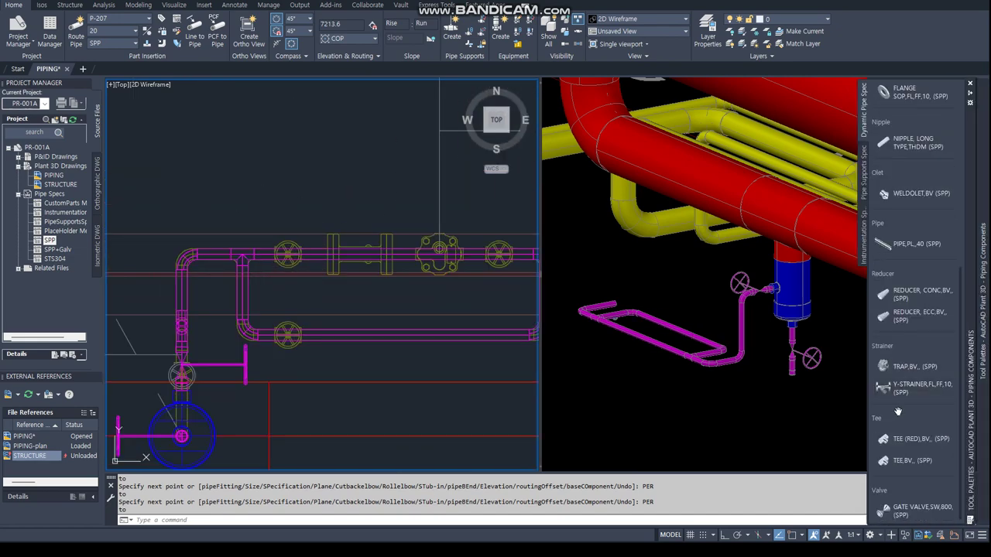
{"action": "left_click", "coordinate": [899, 512]}
{"action": "scroll", "coordinate": [333, 279], "scroll_direction": "up", "scroll_amount": 5}
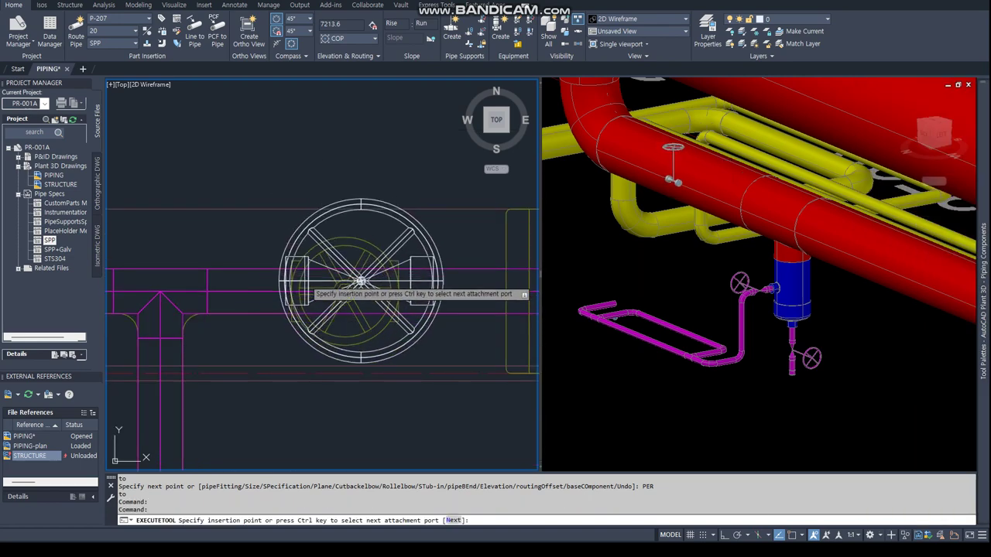
{"action": "type", "text": "nea"}
{"action": "key", "text": "Return"}
{"action": "left_click", "coordinate": [354, 296]}
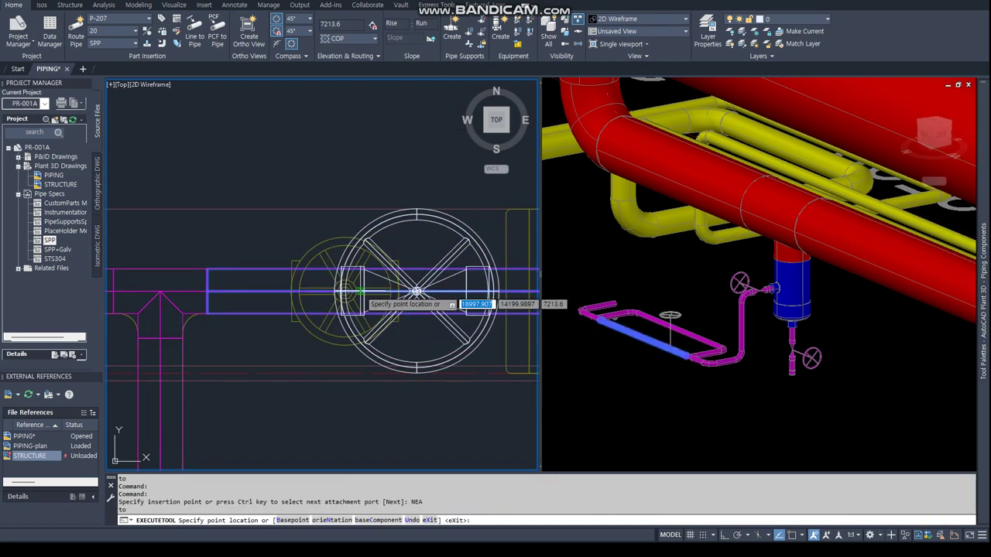
{"action": "left_click", "coordinate": [314, 292]}
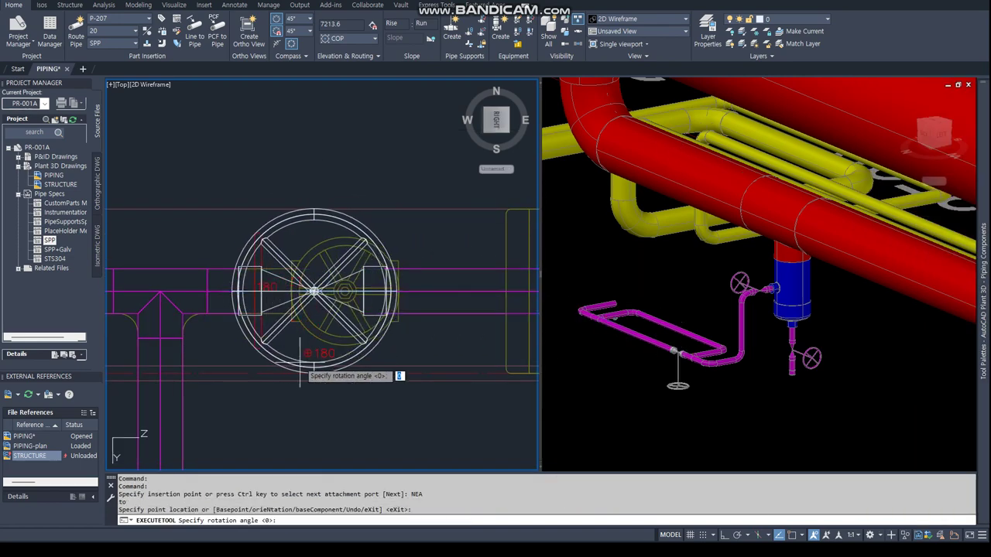
{"action": "left_click", "coordinate": [689, 279]}
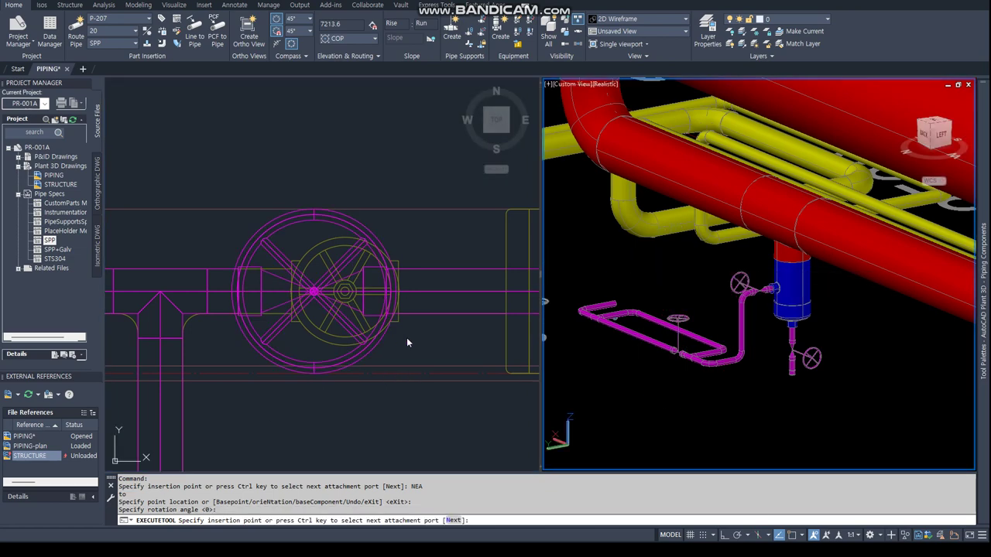
- Add gate valves on the lower and upper loop pipes, accepting their rotation
{"action": "scroll", "coordinate": [406, 337], "scroll_direction": "down", "scroll_amount": 4}
{"action": "scroll", "coordinate": [368, 250], "scroll_direction": "up", "scroll_amount": 3}
{"action": "type", "text": "nea"}
{"action": "key", "text": "Return"}
{"action": "left_click", "coordinate": [395, 340]}
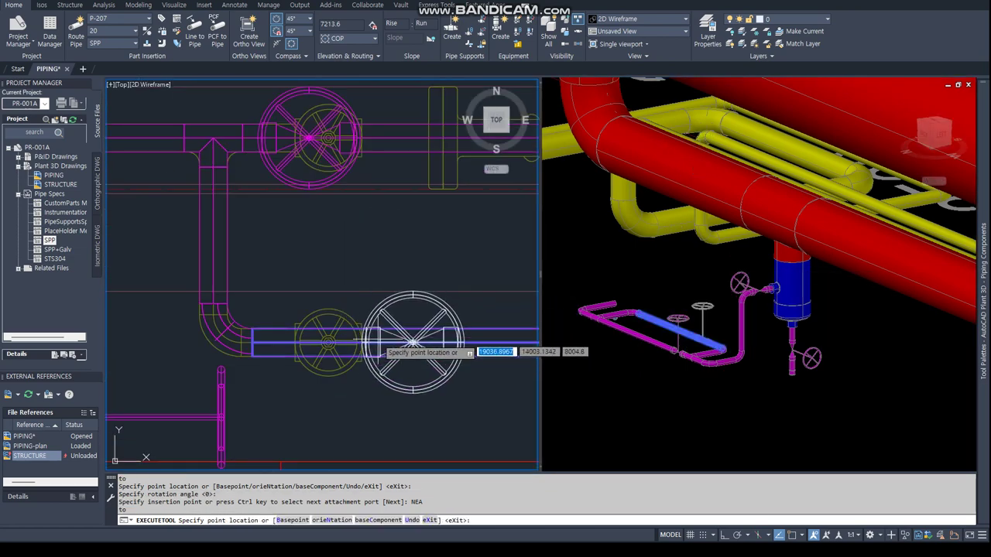
{"action": "left_click", "coordinate": [414, 342]}
{"action": "left_click", "coordinate": [718, 328]}
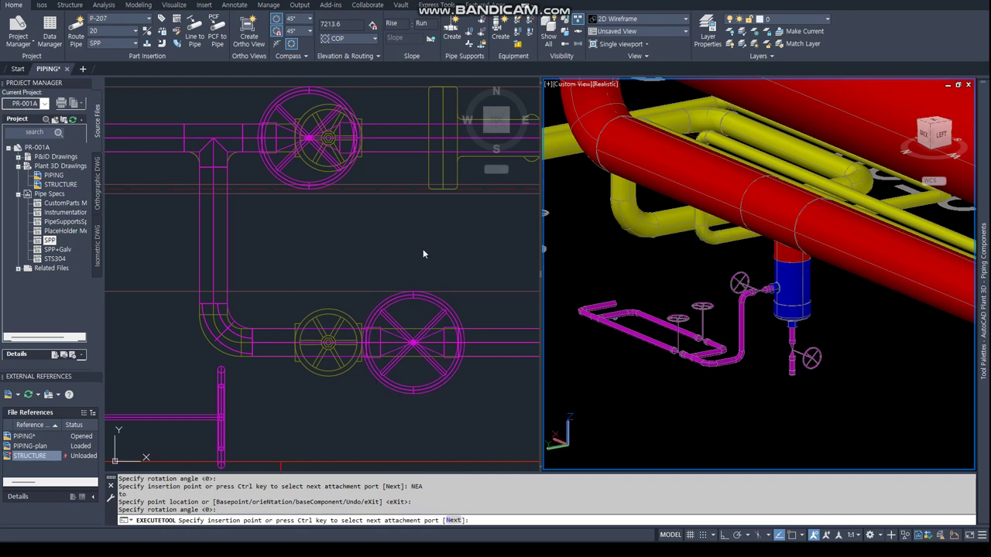
{"action": "scroll", "coordinate": [232, 232], "scroll_direction": "up", "scroll_amount": 3}
{"action": "scroll", "coordinate": [221, 232], "scroll_direction": "up", "scroll_amount": 3}
{"action": "left_click", "coordinate": [247, 229]}
{"action": "type", "text": "NEA"}
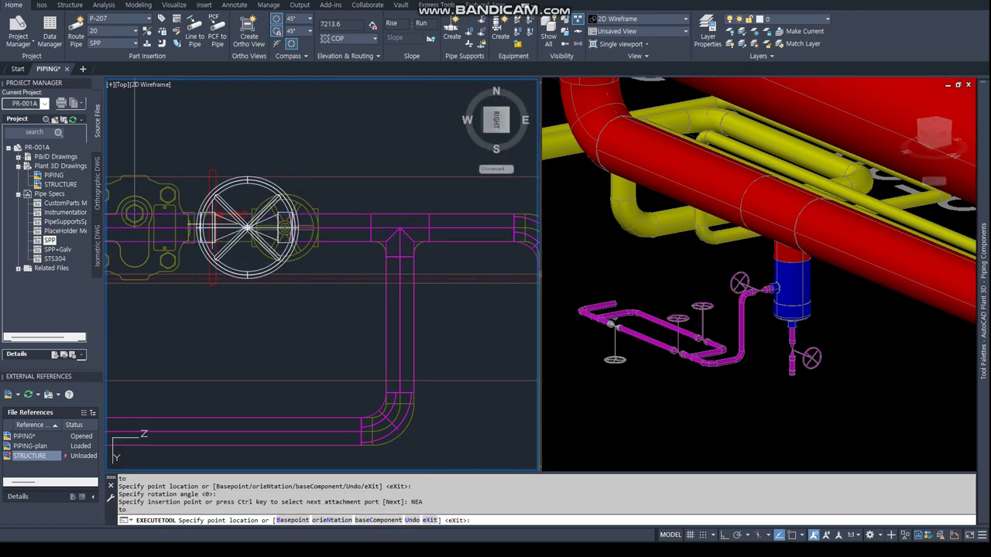
{"action": "left_click", "coordinate": [616, 264]}
{"action": "key", "text": "Escape"}
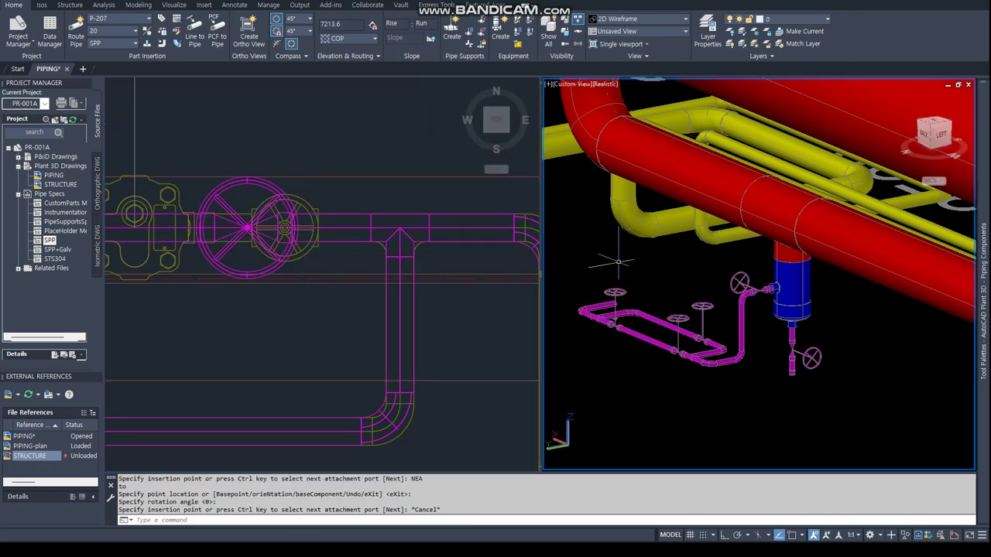
{"action": "left_click", "coordinate": [314, 182]}
{"action": "key", "text": "Escape"}
{"action": "key", "text": "Escape"}
- Measure the X offset between the two gate valve centres with DIST and a centre snap
{"action": "type", "text": "dist"}
{"action": "key", "text": "Return"}
{"action": "type", "text": "NOD"}
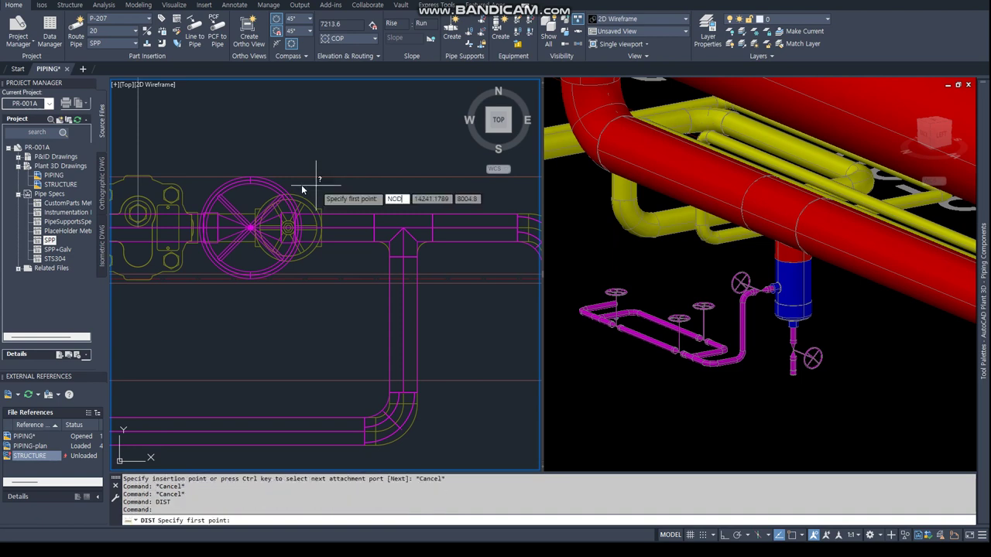
{"action": "key", "text": "Return"}
{"action": "scroll", "coordinate": [255, 178], "scroll_direction": "up", "scroll_amount": 1}
{"action": "left_click", "coordinate": [249, 240]}
{"action": "type", "text": "cen"}
{"action": "key", "text": "Return"}
{"action": "left_click", "coordinate": [313, 246]}
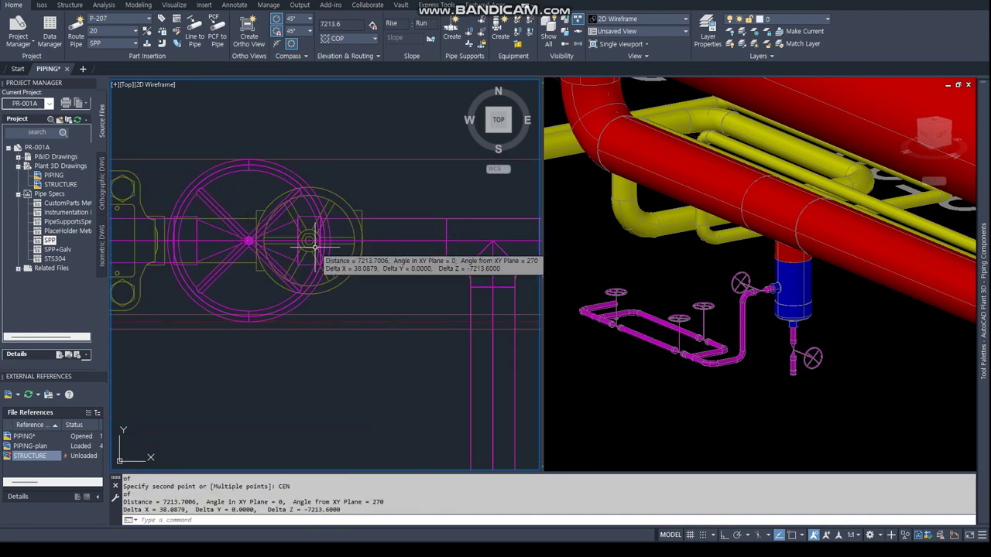
{"action": "left_click_drag", "start_coordinate": [183, 509], "coordinate": [124, 476]}
{"action": "left_click", "coordinate": [170, 500]}
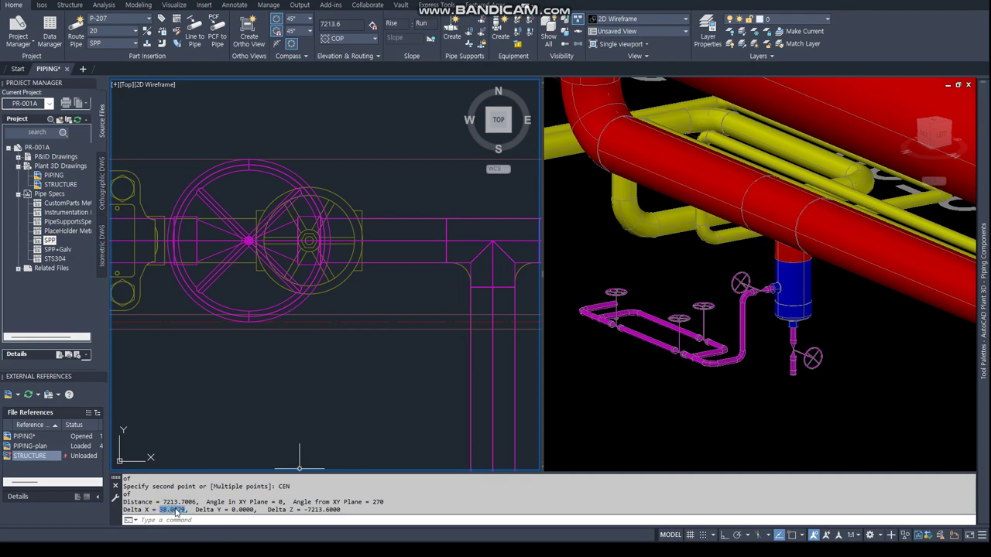
{"action": "key", "text": "Escape"}
{"action": "key", "text": "Escape"}
{"action": "key", "text": "Escape"}
- Move the first gate valve by the measured X offset
{"action": "left_click", "coordinate": [224, 313]}
{"action": "right_click", "coordinate": [260, 201]}
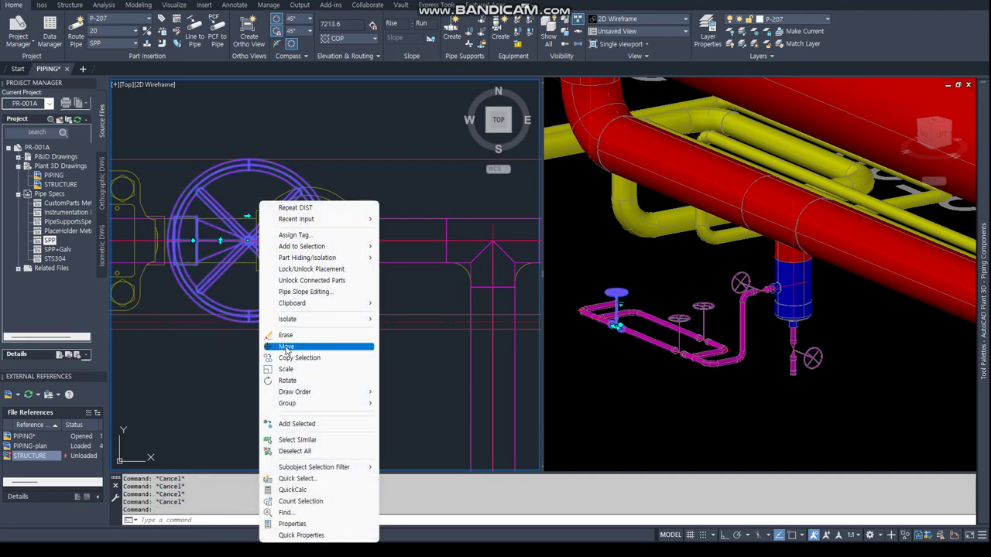
{"action": "left_click", "coordinate": [285, 346]}
{"action": "left_click", "coordinate": [220, 412]}
{"action": "type", "text": "38.3879"}
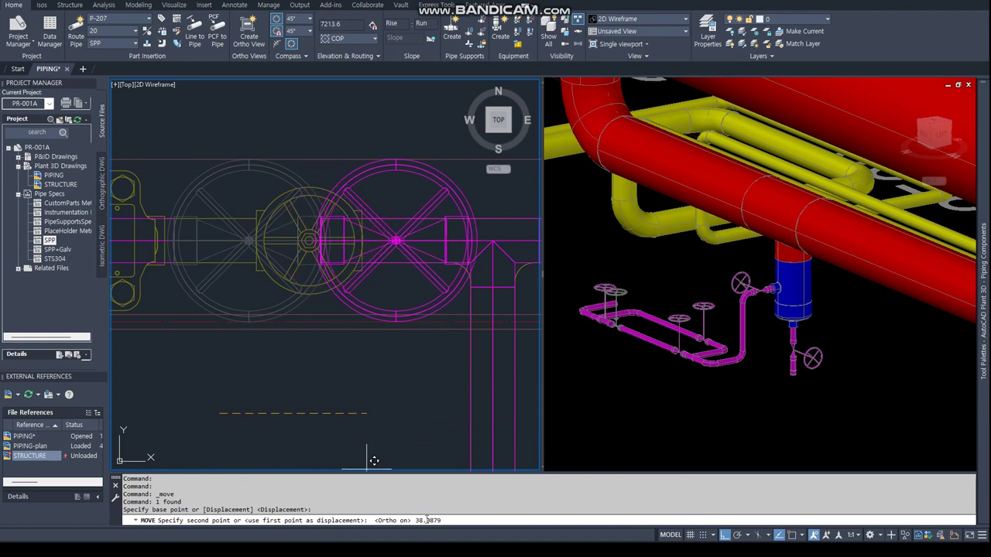
{"action": "key", "text": "Return"}
{"action": "scroll", "coordinate": [380, 365], "scroll_direction": "down", "scroll_amount": 3}
{"action": "scroll", "coordinate": [293, 311], "scroll_direction": "up", "scroll_amount": 2}
{"action": "scroll", "coordinate": [292, 311], "scroll_direction": "up", "scroll_amount": 2}
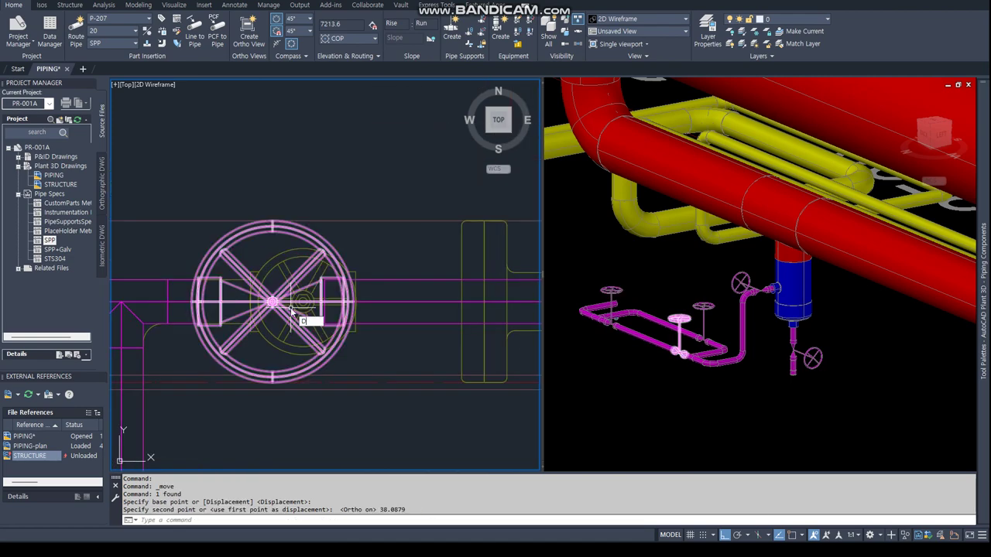
- Measure the next valve's offset with DIST using node and centre snaps
{"action": "type", "text": "IST"}
{"action": "key", "text": "Return"}
{"action": "type", "text": "NOD"}
{"action": "key", "text": "Return"}
{"action": "left_click", "coordinate": [291, 309]}
{"action": "scroll", "coordinate": [306, 300], "scroll_direction": "up", "scroll_amount": 4}
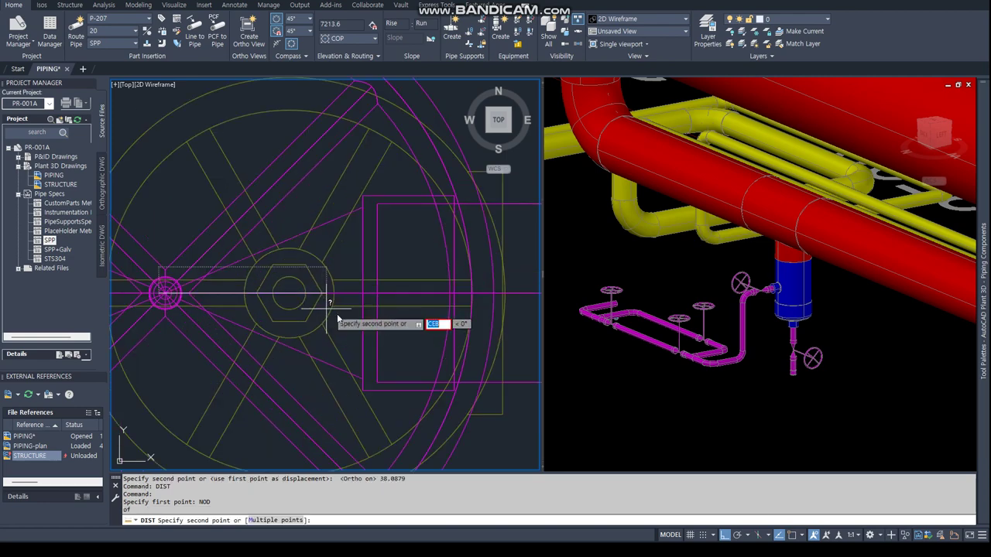
{"action": "key", "text": "Return"}
{"action": "type", "text": "CEN"}
{"action": "key", "text": "Return"}
{"action": "type", "text": "CEN"}
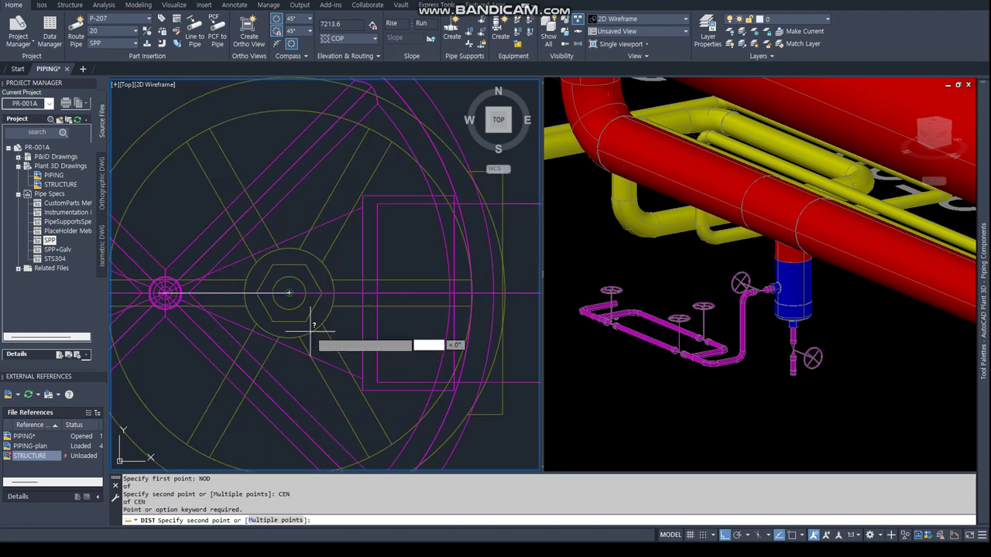
{"action": "key", "text": "Return"}
{"action": "left_click", "coordinate": [309, 331]}
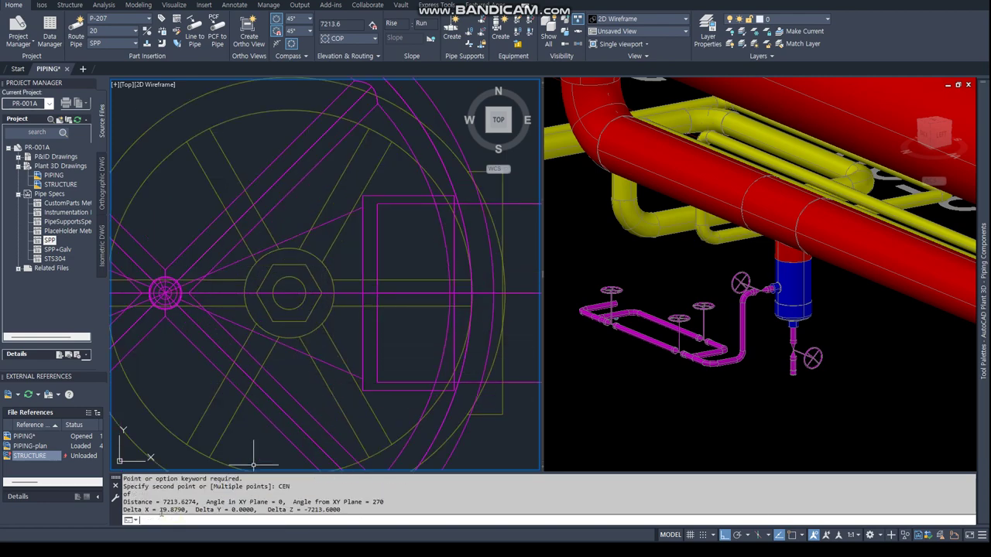
{"action": "scroll", "coordinate": [325, 375], "scroll_direction": "down", "scroll_amount": 3}
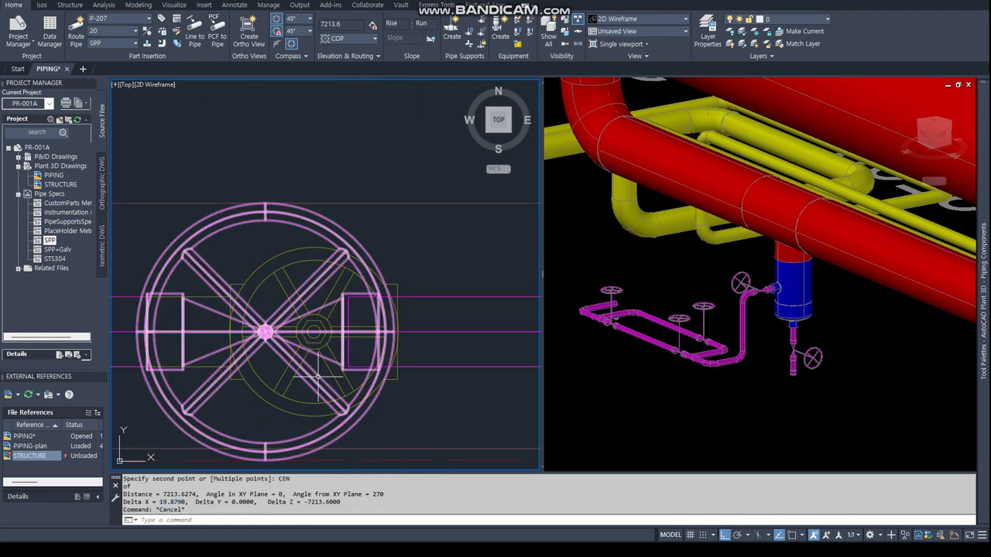
- Move the second gate valve 19.8790 to align it with the valve above
{"action": "left_click", "coordinate": [314, 380]}
{"action": "right_click", "coordinate": [315, 380]}
{"action": "left_click", "coordinate": [376, 186]}
{"action": "left_click", "coordinate": [376, 428]}
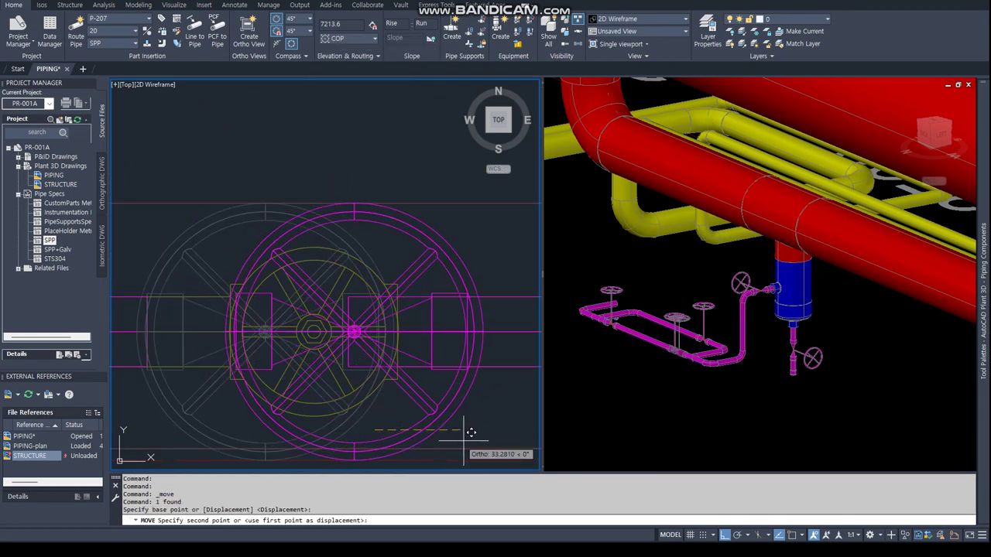
{"action": "key", "text": "Escape"}
{"action": "key", "text": "Escape"}
{"action": "scroll", "coordinate": [265, 266], "scroll_direction": "down", "scroll_amount": 5}
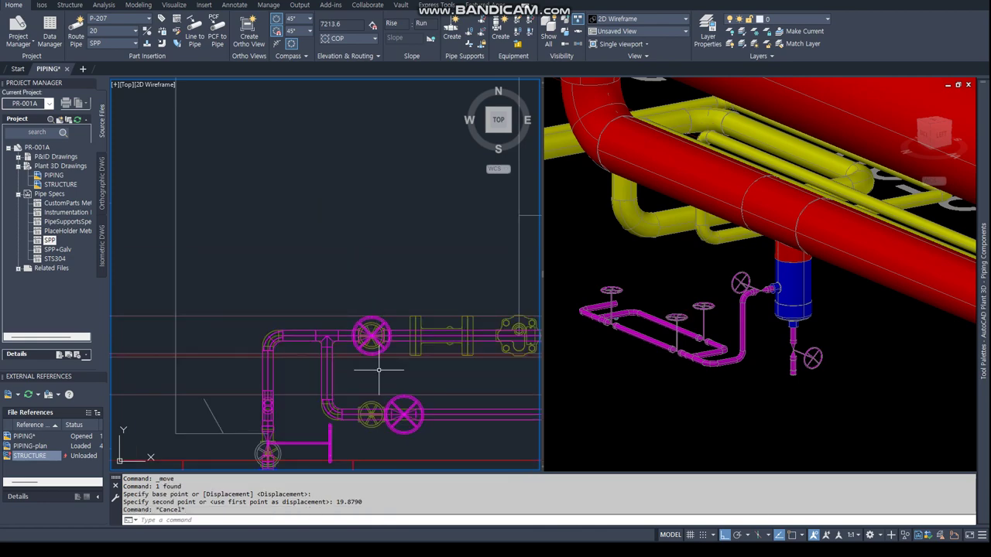
{"action": "scroll", "coordinate": [265, 266], "scroll_direction": "up", "scroll_amount": 3}
- Measure the lower loop valve's offset from the upper valve with DIST and a node snap
{"action": "type", "text": "DIST"}
{"action": "key", "text": "Return"}
{"action": "type", "text": "NOD"}
{"action": "key", "text": "Return"}
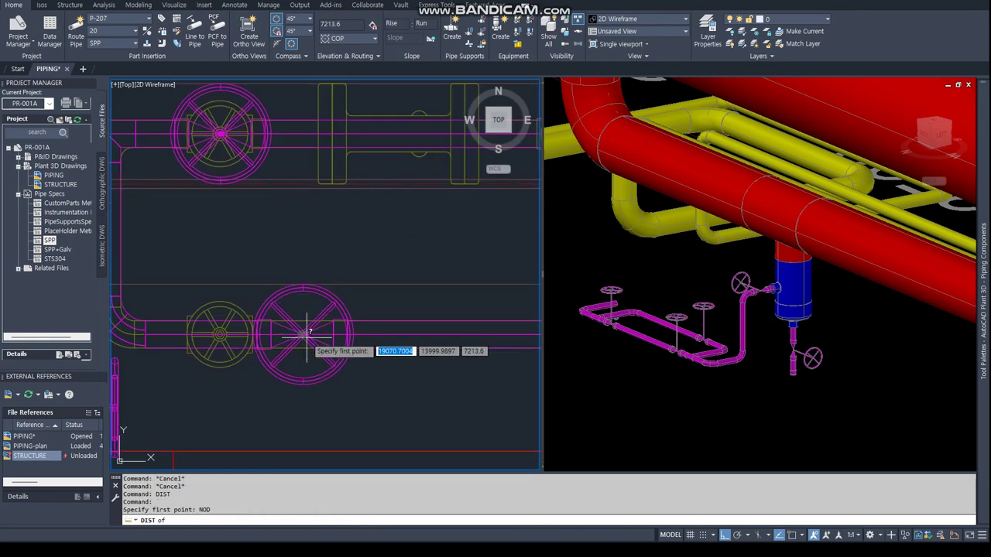
{"action": "left_click", "coordinate": [302, 334]}
{"action": "scroll", "coordinate": [301, 335], "scroll_direction": "up", "scroll_amount": 3}
{"action": "left_click", "coordinate": [237, 346]}
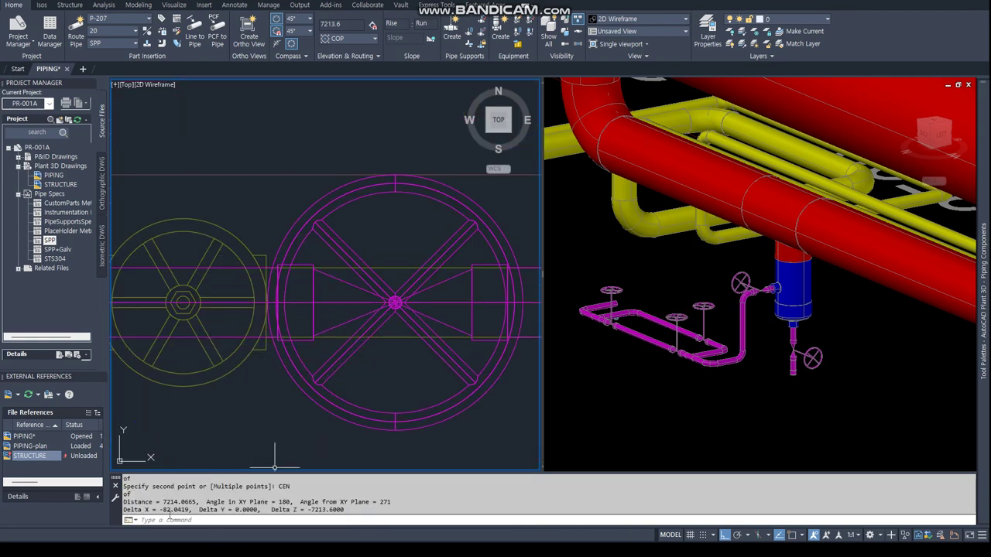
{"action": "key", "text": "Escape"}
{"action": "key", "text": "Escape"}
{"action": "scroll", "coordinate": [298, 369], "scroll_direction": "down", "scroll_amount": 4}
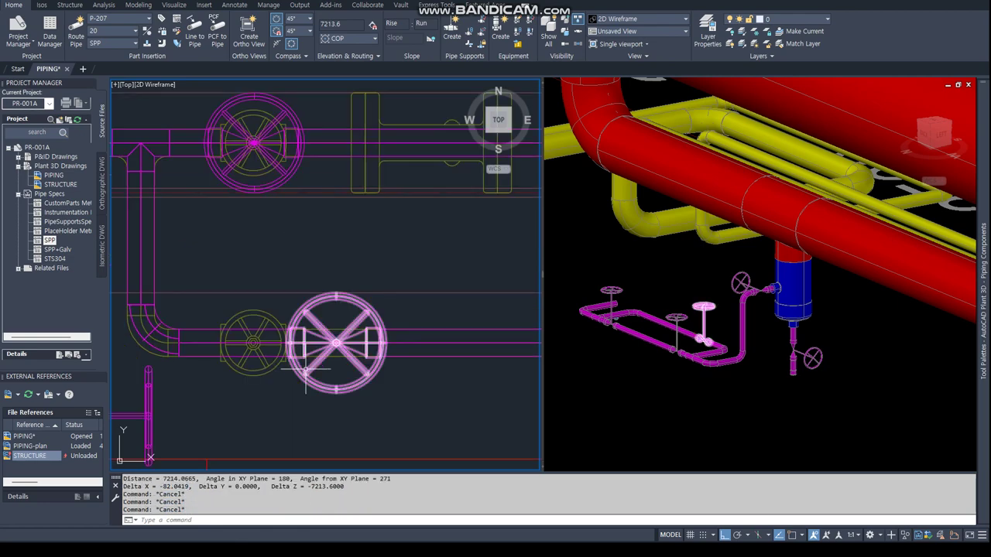
- Move the lower loop valve 82.0419 to sit directly under the upper valve
{"action": "left_click", "coordinate": [333, 348]}
{"action": "right_click", "coordinate": [304, 348]}
{"action": "left_click", "coordinate": [333, 174]}
{"action": "left_click", "coordinate": [420, 456]}
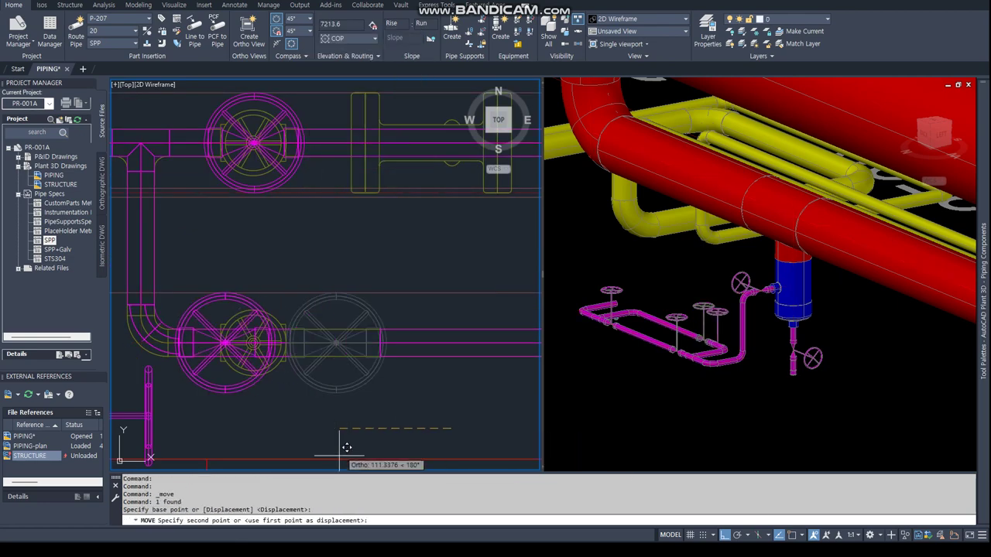
{"action": "key", "text": "Escape"}
{"action": "key", "text": "Escape"}
{"action": "scroll", "coordinate": [376, 281], "scroll_direction": "down", "scroll_amount": 3}
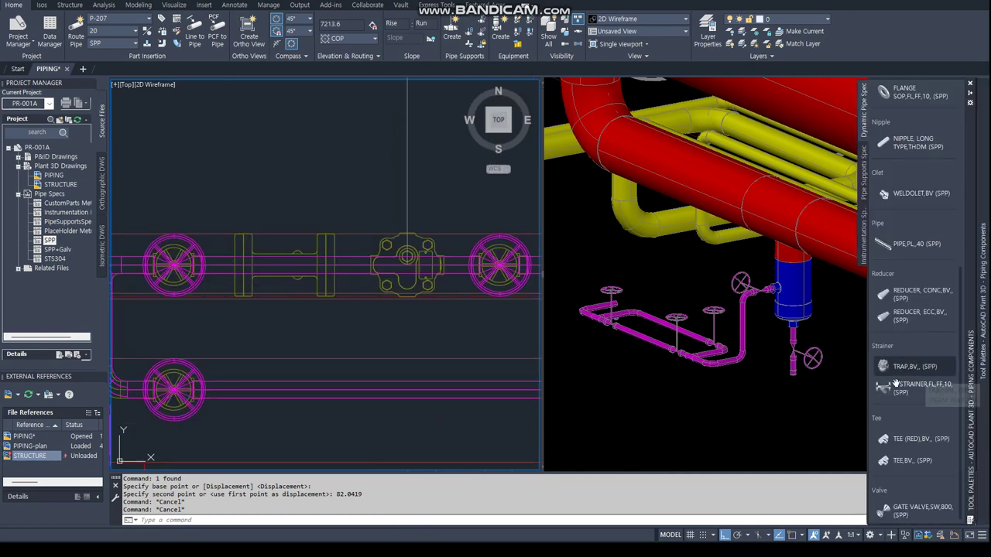
- Place a TRAP.BV steam trap on the lower loop pipe with 0 rotation
{"action": "left_click", "coordinate": [892, 390]}
{"action": "scroll", "coordinate": [232, 256], "scroll_direction": "up", "scroll_amount": 4}
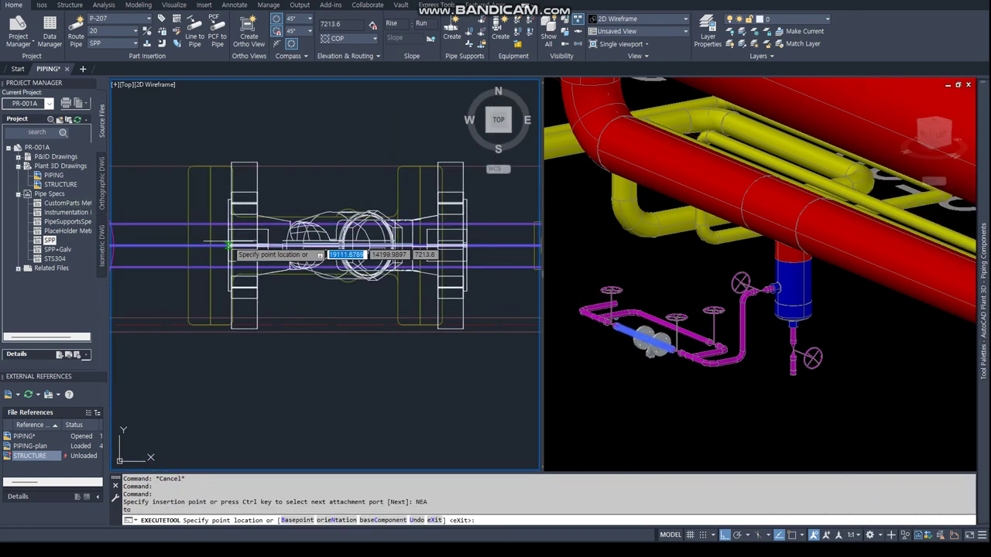
{"action": "left_click", "coordinate": [198, 246]}
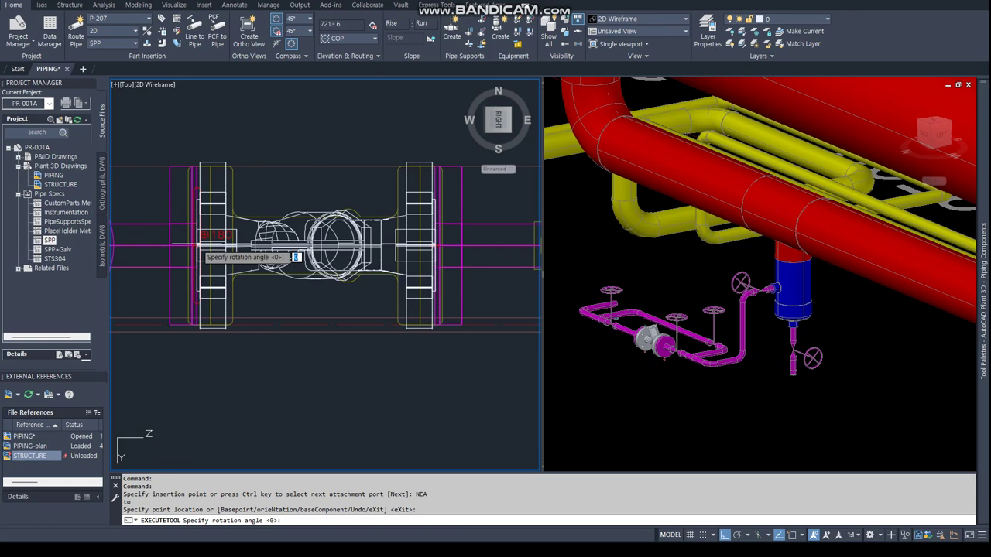
{"action": "key", "text": "Return"}
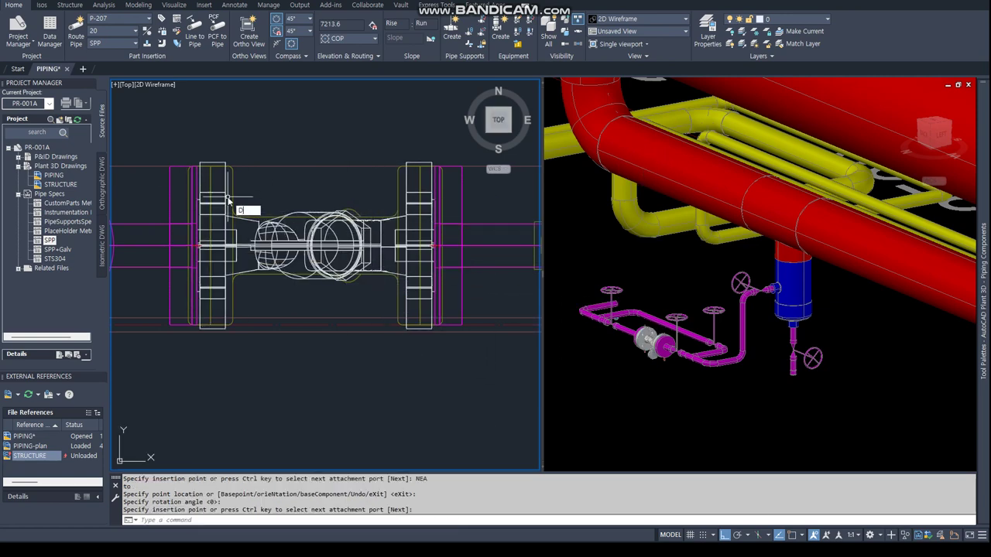
- Measure the trap end's perpendicular offset to the adjacent pipe with DIST, finding 8.6449 in X
{"action": "type", "text": "IST"}
{"action": "key", "text": "Return"}
{"action": "type", "text": "nod"}
{"action": "key", "text": "Return"}
{"action": "scroll", "coordinate": [202, 225], "scroll_direction": "up", "scroll_amount": 3}
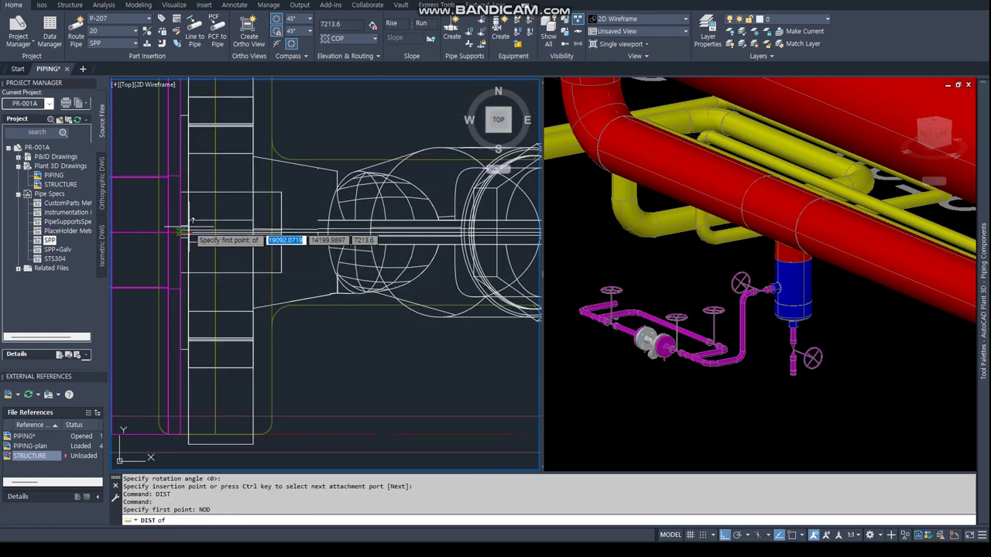
{"action": "middle_click_drag", "start_coordinate": [182, 231], "coordinate": [200, 356]}
{"action": "left_click", "coordinate": [199, 356]}
{"action": "type", "text": "per"}
{"action": "key", "text": "Return"}
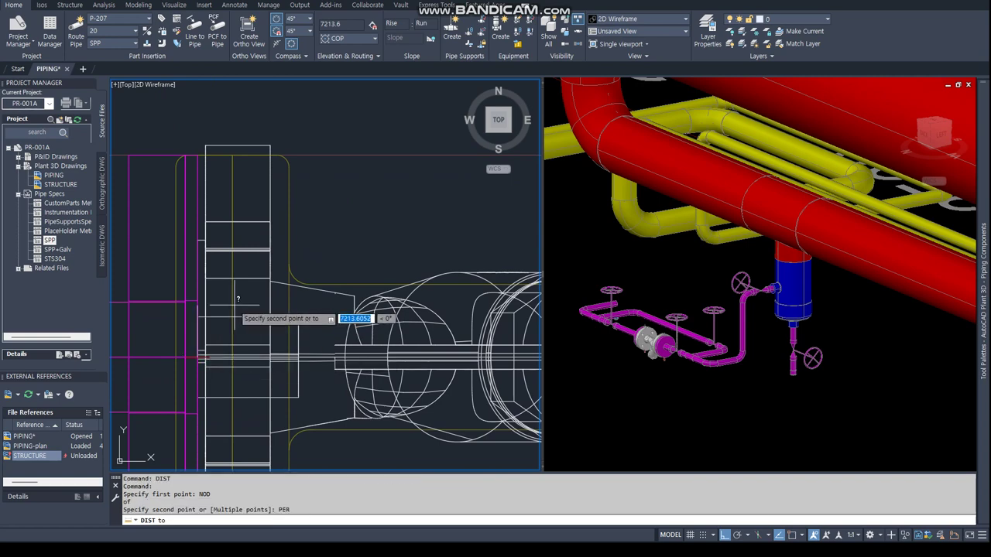
{"action": "left_click", "coordinate": [235, 305]}
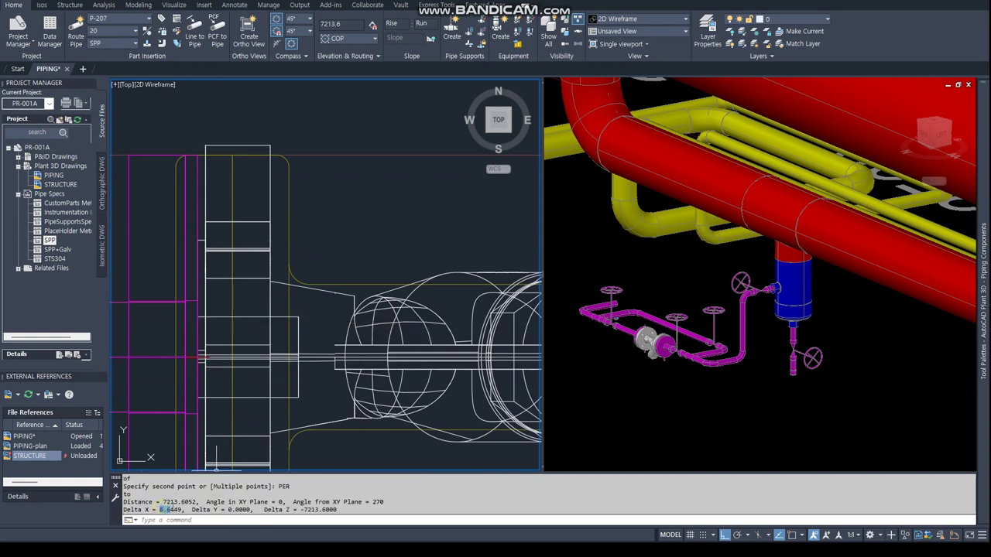
{"action": "scroll", "coordinate": [396, 249], "scroll_direction": "down", "scroll_amount": 3}
{"action": "key", "text": "Escape"}
{"action": "key", "text": "Escape"}
{"action": "key", "text": "Escape"}
- Select the new steam trap and start moving it along the pipe
{"action": "left_click", "coordinate": [397, 249]}
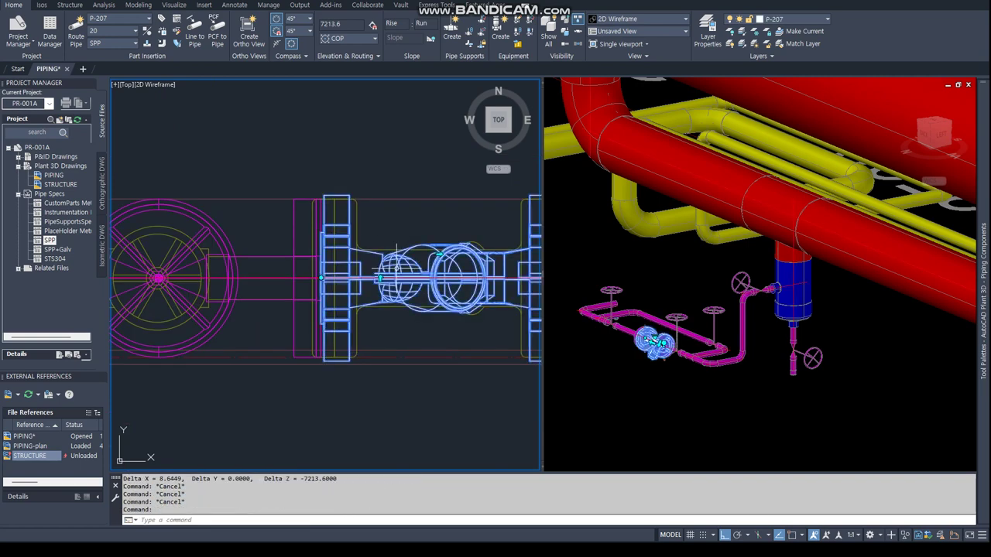
{"action": "scroll", "coordinate": [346, 285], "scroll_direction": "down", "scroll_amount": 2}
{"action": "scroll", "coordinate": [346, 284], "scroll_direction": "down", "scroll_amount": 2}
{"action": "scroll", "coordinate": [393, 297], "scroll_direction": "up", "scroll_amount": 6}
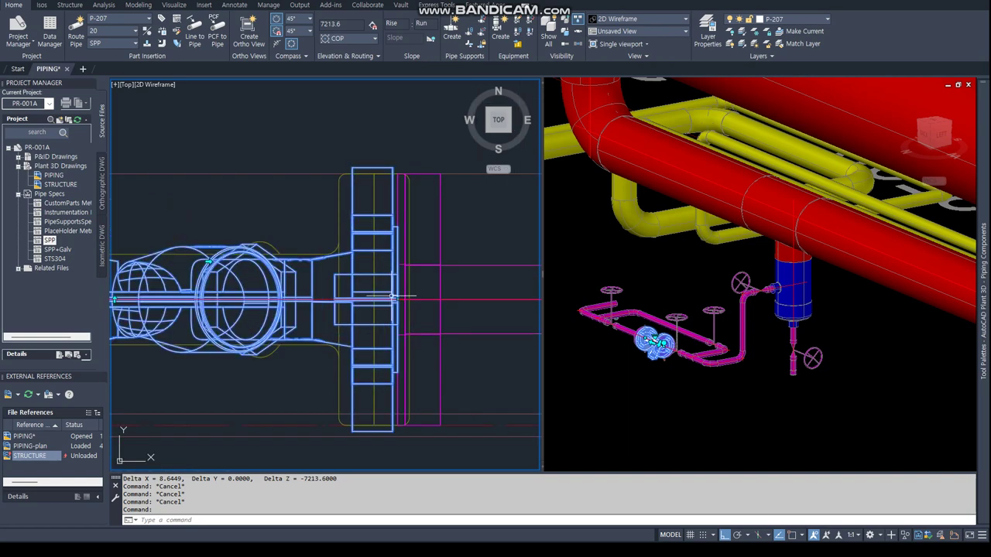
{"action": "left_click", "coordinate": [397, 299]}
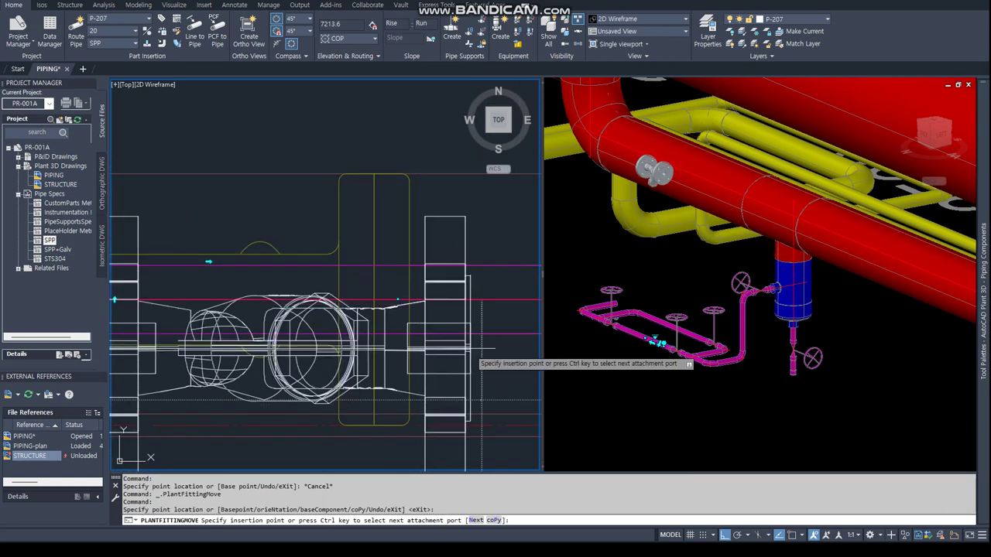
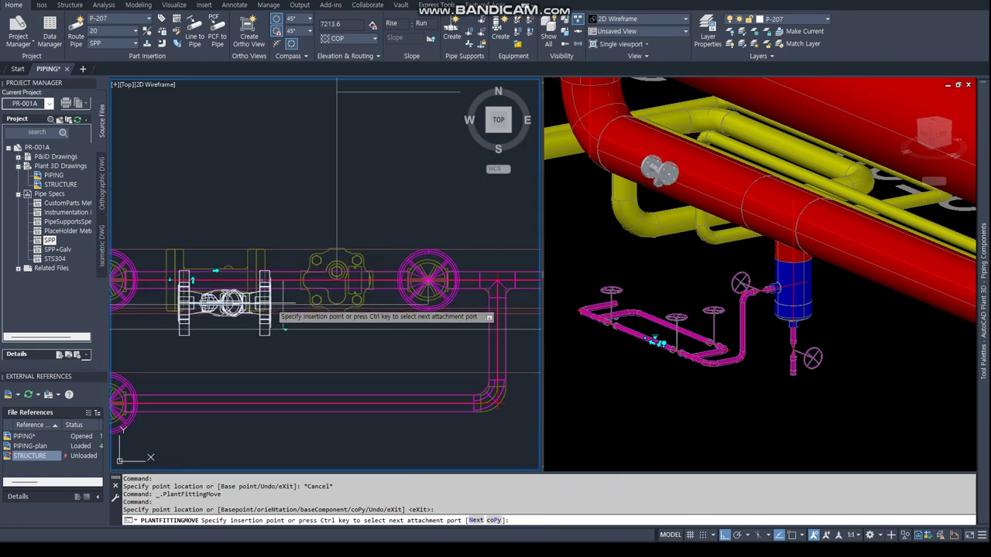
- Cancel the pending relocation and move the gate valve 8.6449 in the plan view
{"action": "key", "text": "Escape"}
{"action": "key", "text": "Escape"}
{"action": "key", "text": "Escape"}
{"action": "scroll", "coordinate": [151, 272], "scroll_direction": "down", "scroll_amount": 5}
{"action": "left_click", "coordinate": [246, 280]}
{"action": "right_click", "coordinate": [256, 280]}
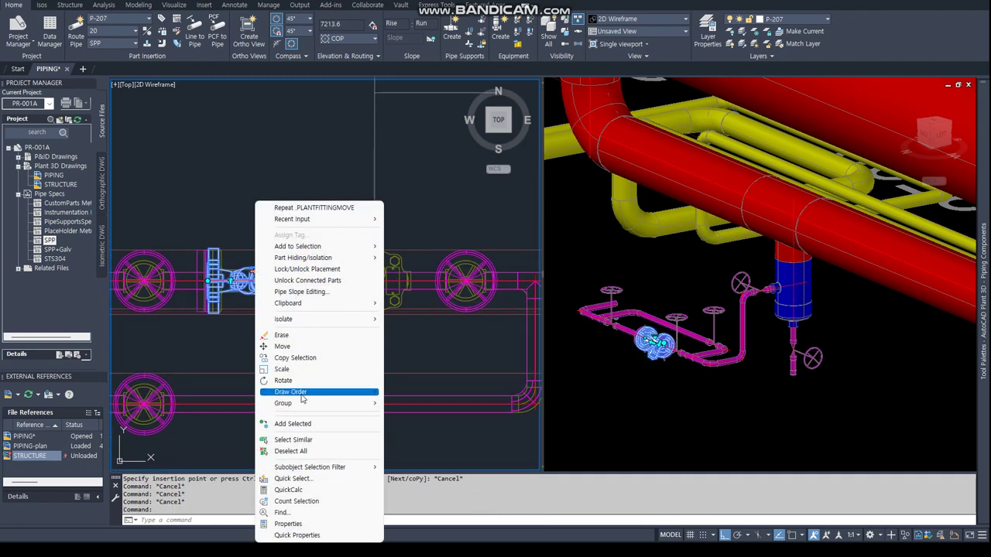
{"action": "left_click", "coordinate": [283, 347]}
{"action": "left_click", "coordinate": [211, 354]}
{"action": "type", "text": "8.6449"}
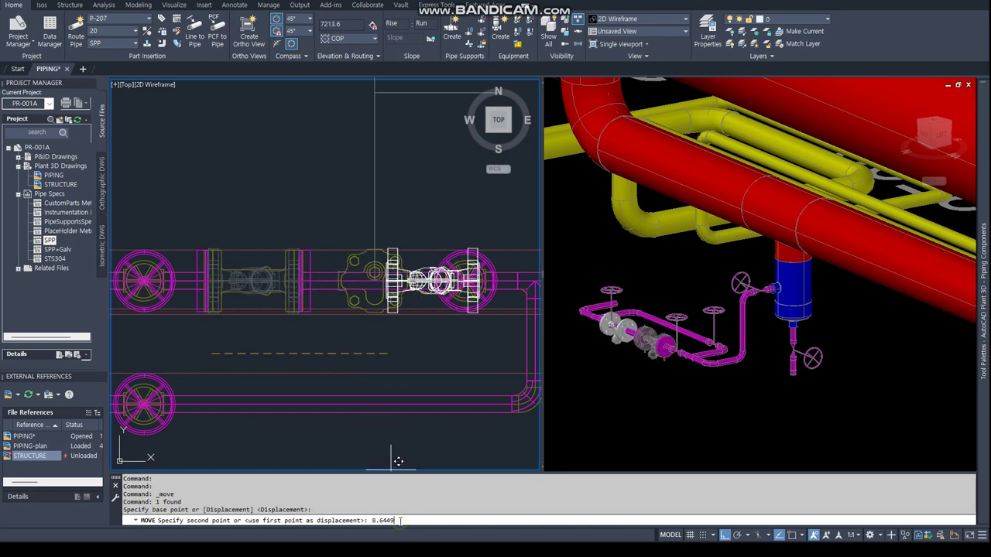
{"action": "key", "text": "Return"}
{"action": "key", "text": "Escape"}
{"action": "key", "text": "Escape"}
- In the 3D view, delete the loose pipe piece and the flange left of the strainer
{"action": "scroll", "coordinate": [237, 246], "scroll_direction": "up", "scroll_amount": 5}
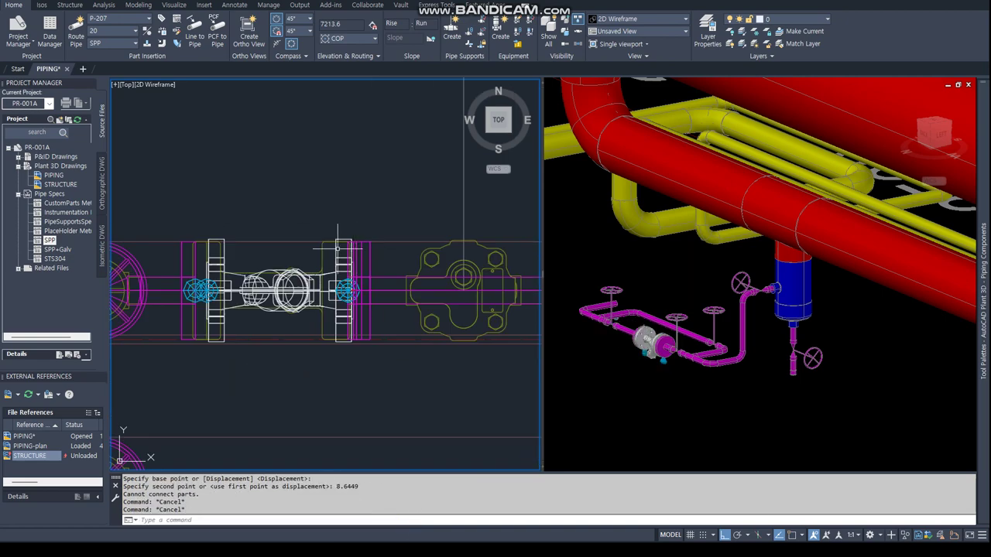
{"action": "key", "text": "Escape"}
{"action": "key", "text": "Escape"}
{"action": "scroll", "coordinate": [219, 246], "scroll_direction": "down", "scroll_amount": 3}
{"action": "left_click", "coordinate": [639, 372]}
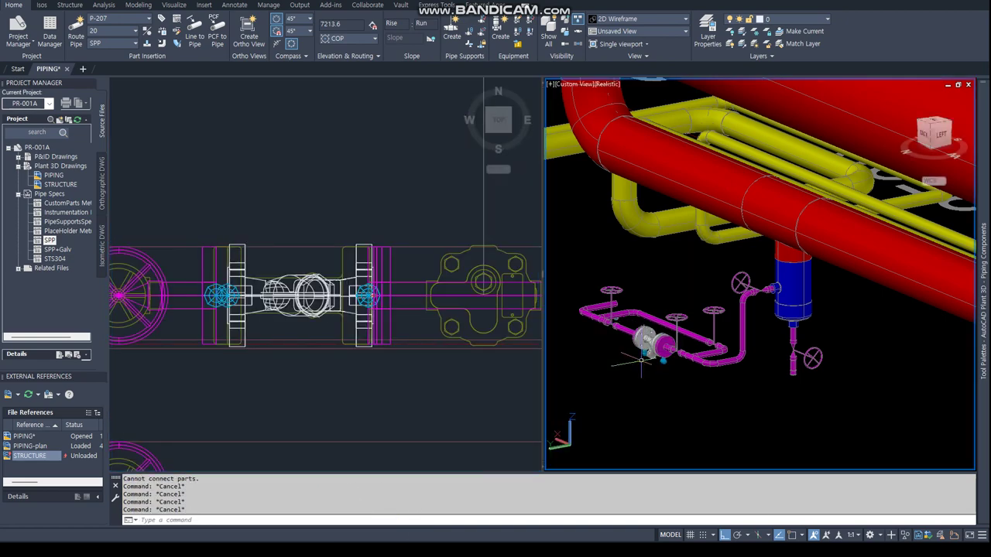
{"action": "scroll", "coordinate": [641, 362], "scroll_direction": "up", "scroll_amount": 2}
{"action": "middle_click_drag", "start_coordinate": [643, 367], "coordinate": [774, 396], "text": "shift"}
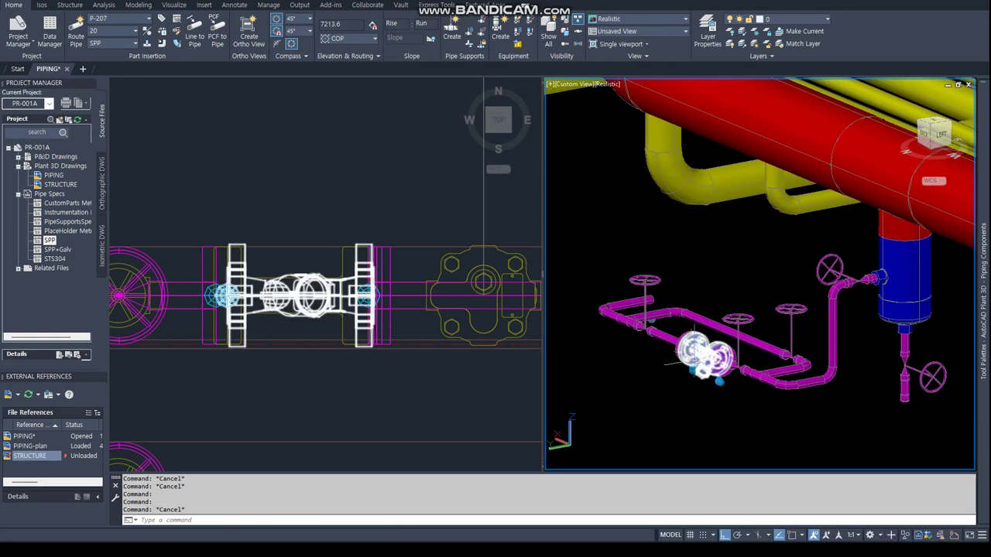
{"action": "scroll", "coordinate": [696, 379], "scroll_direction": "up", "scroll_amount": 3}
{"action": "left_click", "coordinate": [635, 364]}
{"action": "key", "text": "Delete"}
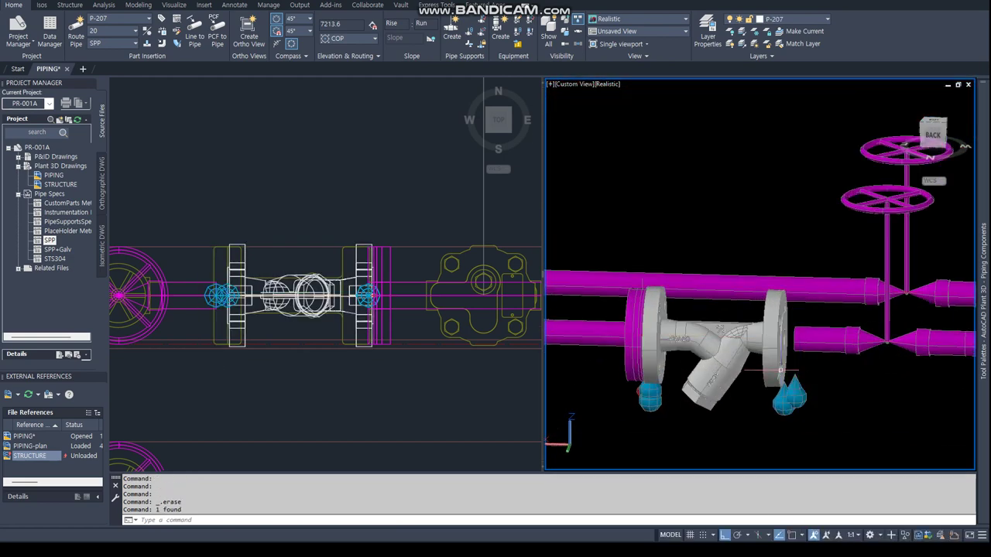
{"action": "left_click", "coordinate": [630, 362]}
{"action": "key", "text": "Delete"}
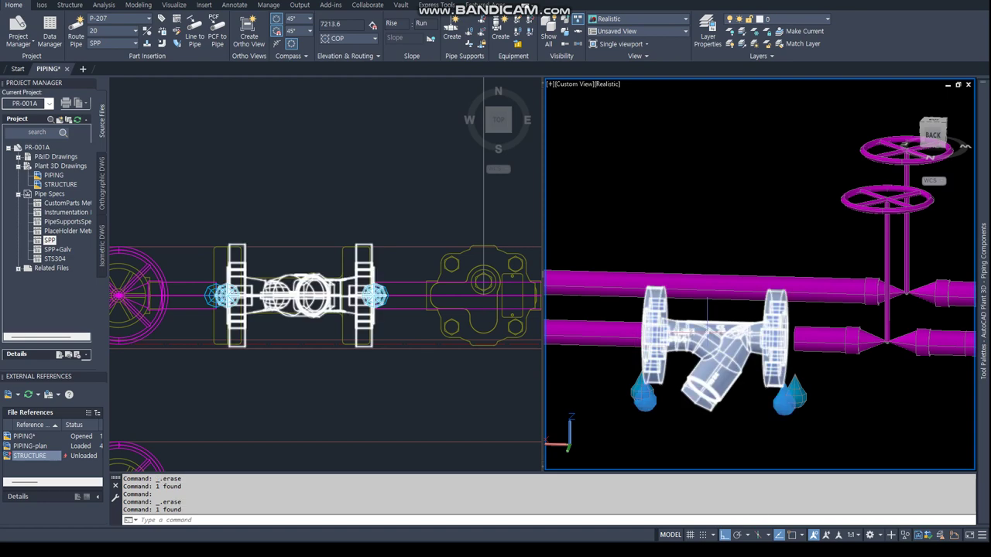
- Delete the pipe beside the gate valve and route new pipe from the valve end to a node
{"action": "left_click", "coordinate": [820, 341]}
{"action": "key", "text": "Delete"}
{"action": "left_click", "coordinate": [830, 340]}
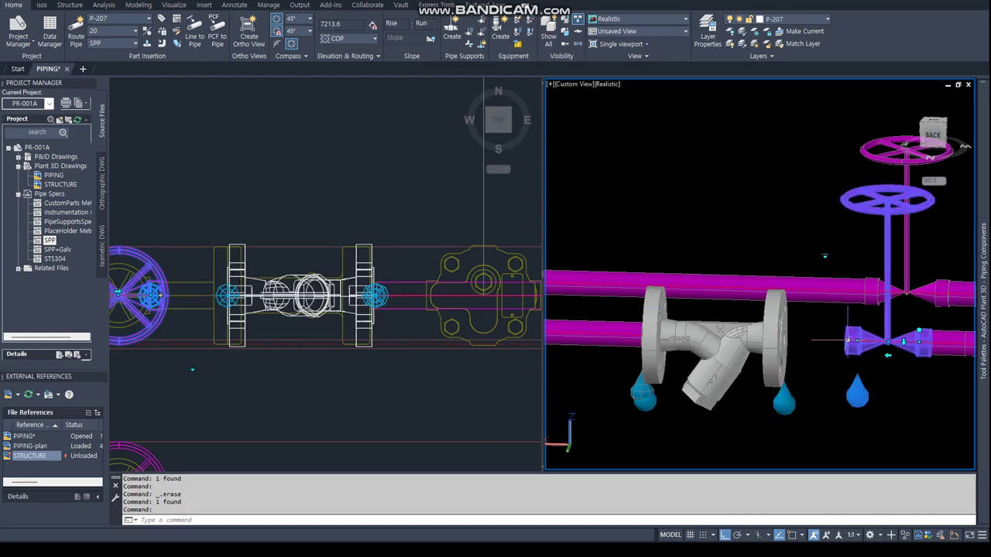
{"action": "left_click", "coordinate": [849, 340]}
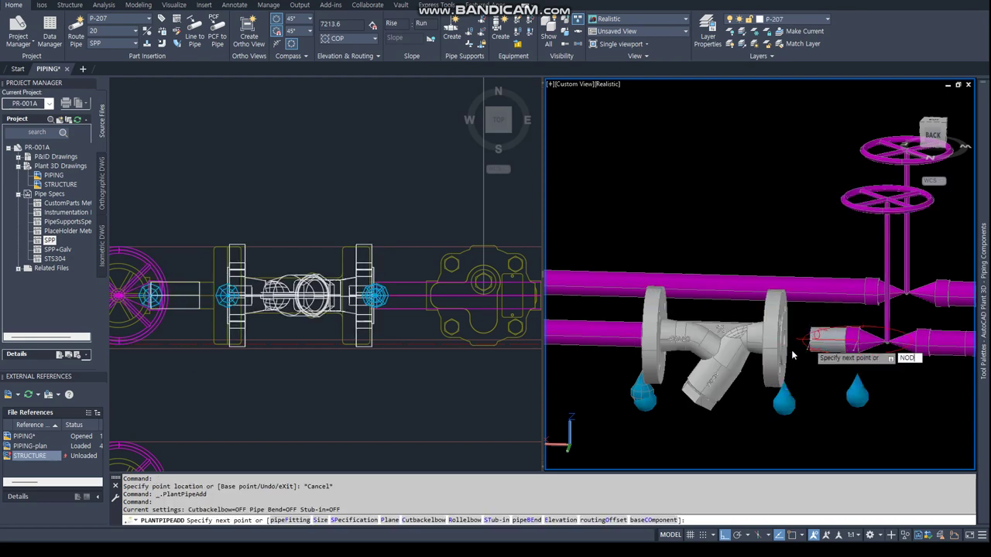
{"action": "key", "text": "Return"}
- Delete the pipe right of the valve and route pipe from the strainer's open end to a node
{"action": "middle_click_drag", "start_coordinate": [783, 393], "coordinate": [697, 364], "text": "shift"}
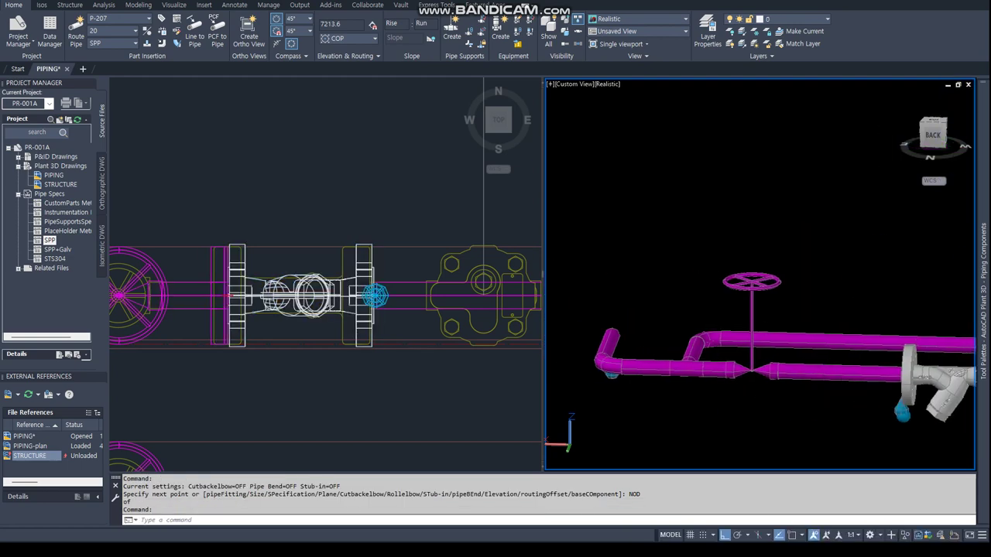
{"action": "left_click", "coordinate": [836, 374]}
{"action": "key", "text": "Delete"}
{"action": "left_click", "coordinate": [888, 373]}
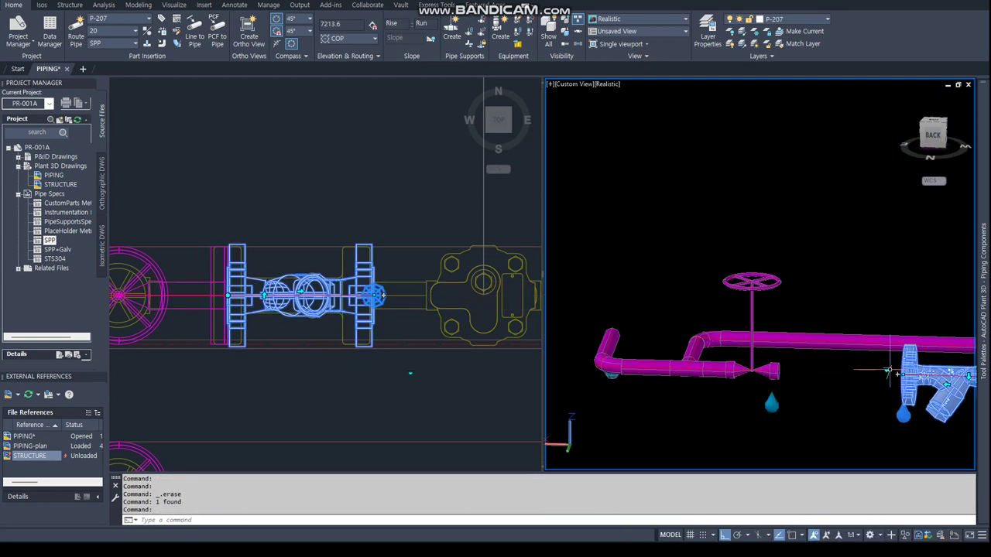
{"action": "left_click", "coordinate": [897, 374]}
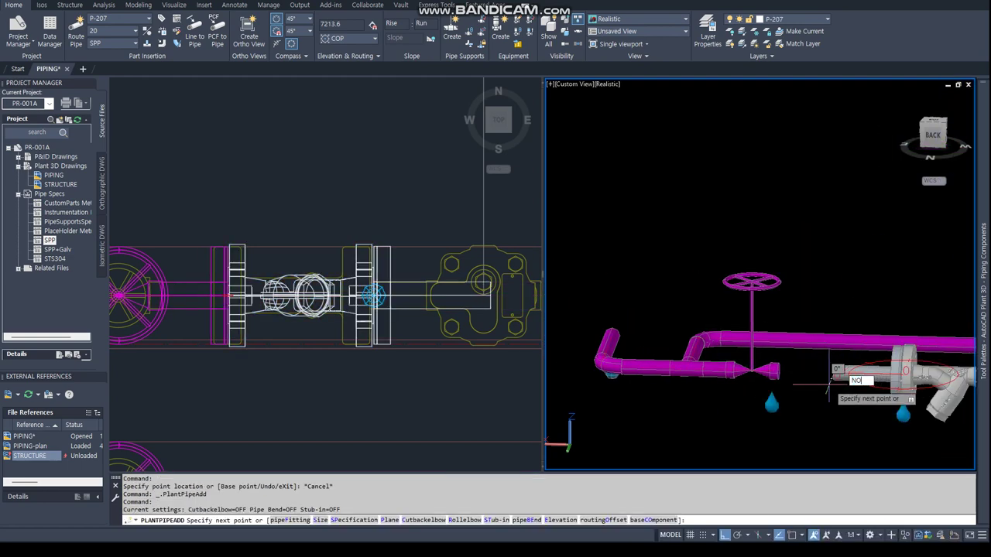
{"action": "type", "text": "D"}
{"action": "key", "text": "Return"}
- Pan the plan view to the valves and bends and pick the steam trap for insertion
{"action": "left_click", "coordinate": [818, 405]}
{"action": "left_click", "coordinate": [426, 227]}
{"action": "middle_click_drag", "start_coordinate": [426, 227], "coordinate": [220, 244]}
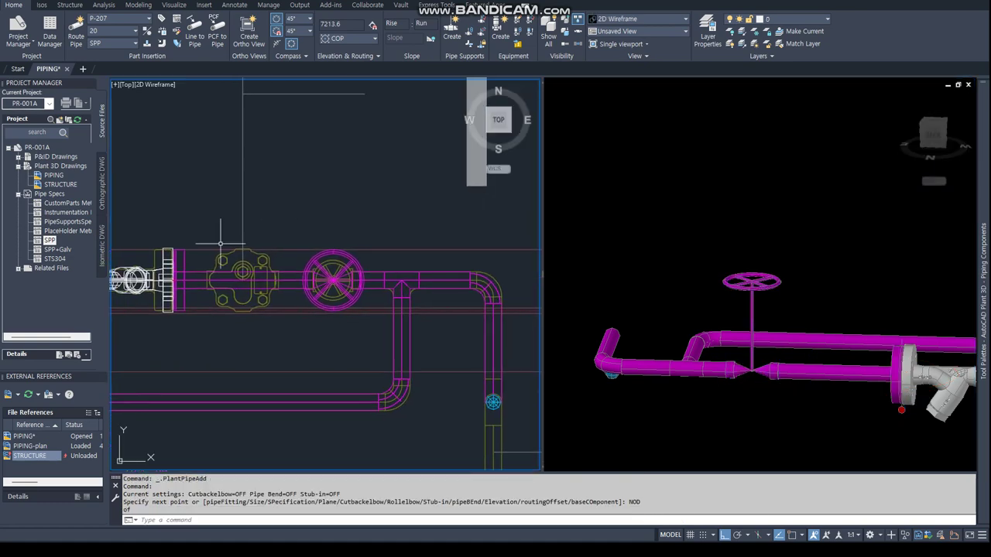
{"action": "left_click", "coordinate": [903, 369]}
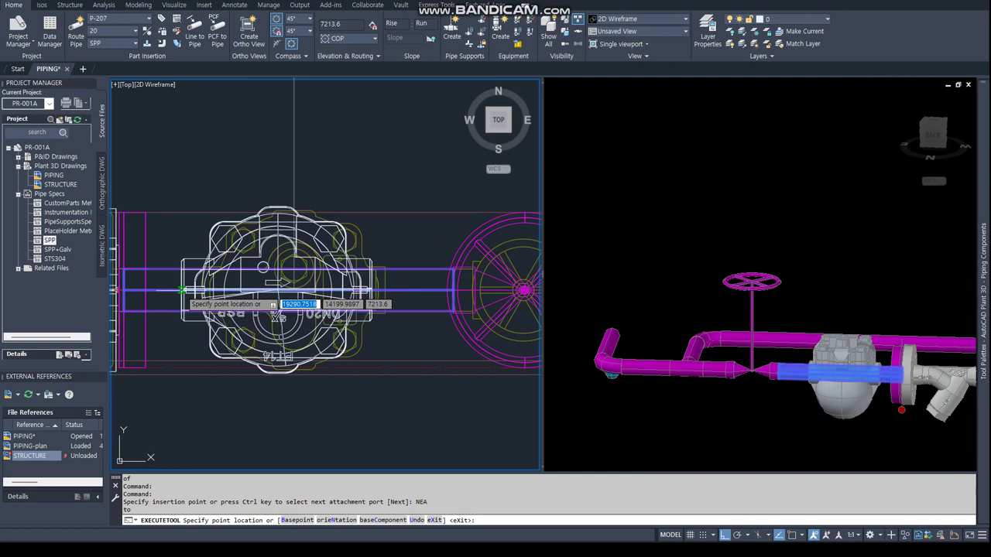
- Place the steam trap on the pipe beside the strainer at the default rotation
{"action": "left_click", "coordinate": [209, 296]}
{"action": "key", "text": "Return"}
{"action": "key", "text": "Escape"}
{"action": "key", "text": "Escape"}
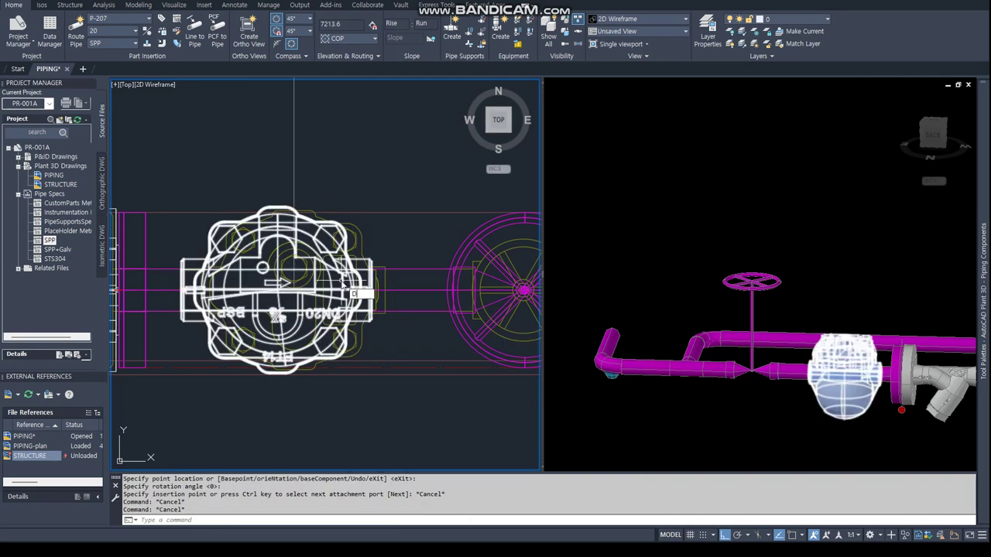
- Start a DIST measurement from a centre snap, then abandon it
{"action": "type", "text": "dist"}
{"action": "key", "text": "Return"}
{"action": "scroll", "coordinate": [294, 232], "scroll_direction": "up", "scroll_amount": 2}
{"action": "scroll", "coordinate": [296, 231], "scroll_direction": "up", "scroll_amount": 1}
{"action": "type", "text": "cen"}
{"action": "key", "text": "Return"}
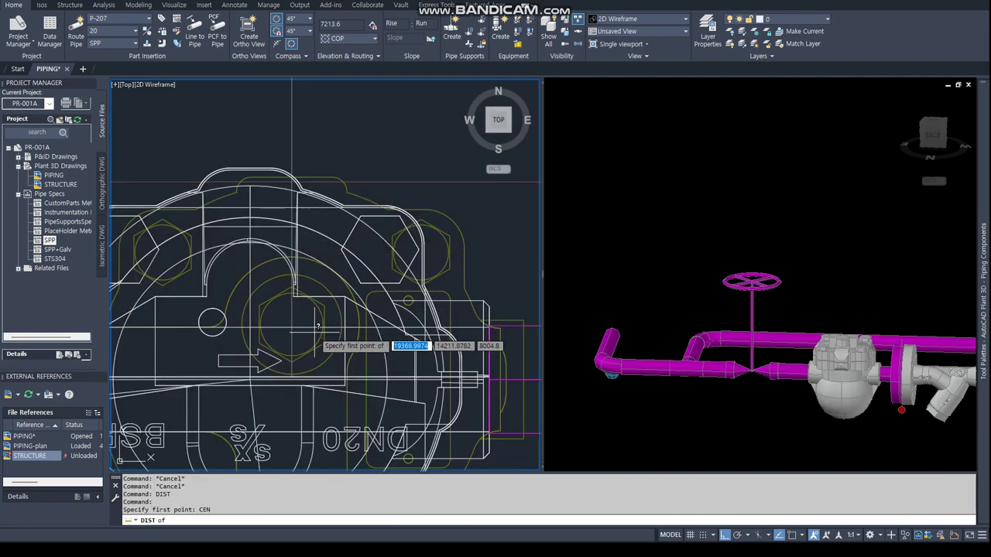
{"action": "scroll", "coordinate": [309, 329], "scroll_direction": "down", "scroll_amount": 2}
{"action": "key", "text": "Escape"}
{"action": "key", "text": "Escape"}
- Measure the trap's offset with DIST from a node to a perpendicular point
{"action": "type", "text": "dist"}
{"action": "key", "text": "Return"}
{"action": "scroll", "coordinate": [233, 341], "scroll_direction": "up", "scroll_amount": 1}
{"action": "scroll", "coordinate": [220, 343], "scroll_direction": "up", "scroll_amount": 1}
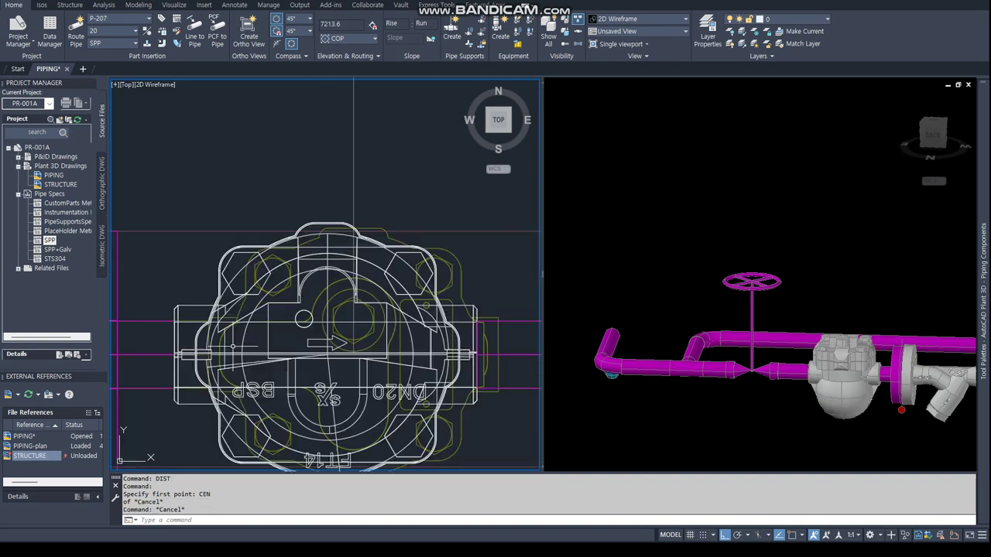
{"action": "type", "text": "nod"}
{"action": "key", "text": "Return"}
{"action": "left_click", "coordinate": [186, 345]}
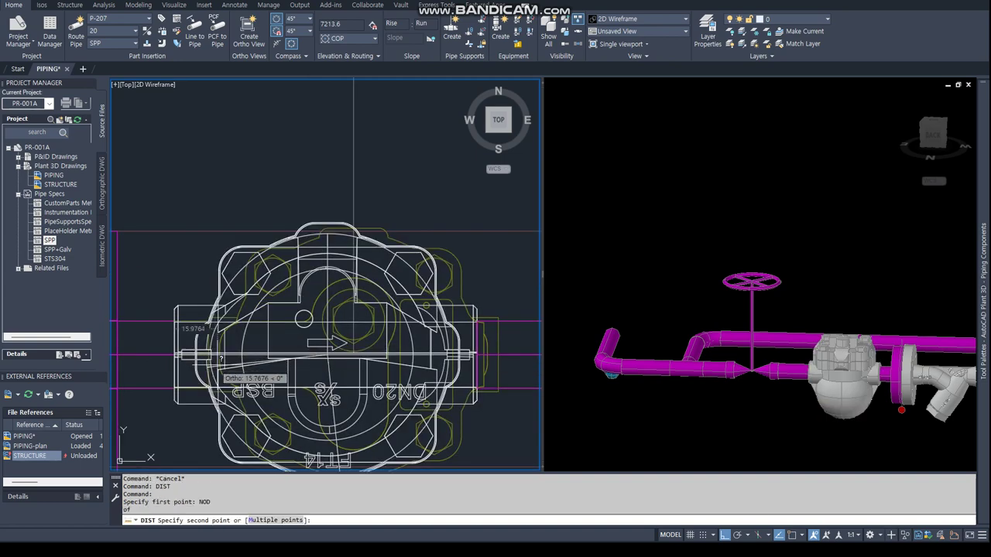
{"action": "scroll", "coordinate": [162, 312], "scroll_direction": "up", "scroll_amount": 3}
{"action": "left_click", "coordinate": [161, 317]}
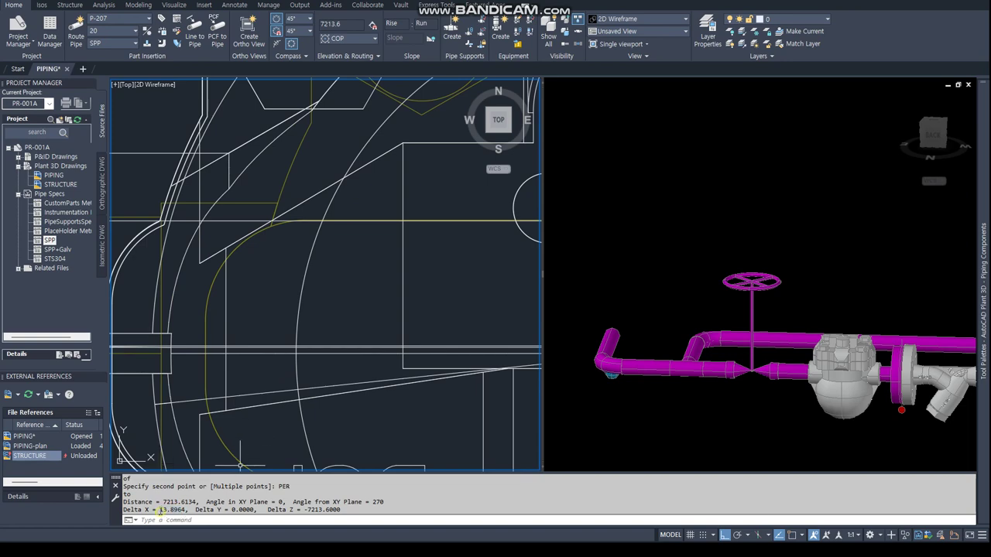
{"action": "key", "text": "Escape"}
{"action": "key", "text": "Escape"}
- Move the steam trap 13.8964 into line and orbit the 3D view to check the assembly
{"action": "scroll", "coordinate": [312, 333], "scroll_direction": "down", "scroll_amount": 3}
{"action": "left_click", "coordinate": [312, 334]}
{"action": "right_click", "coordinate": [320, 338]}
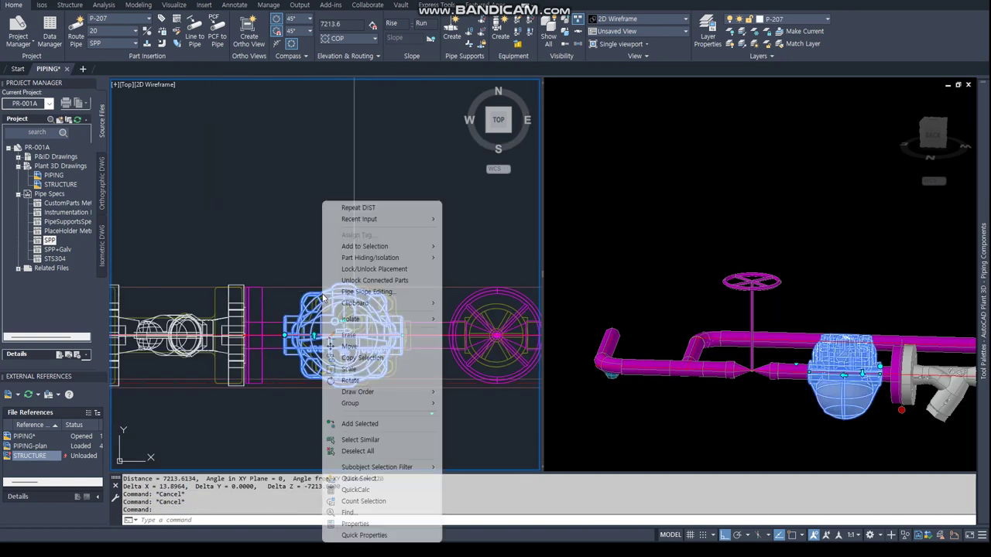
{"action": "left_click", "coordinate": [349, 346]}
{"action": "left_click", "coordinate": [232, 431]}
{"action": "key", "text": "Return"}
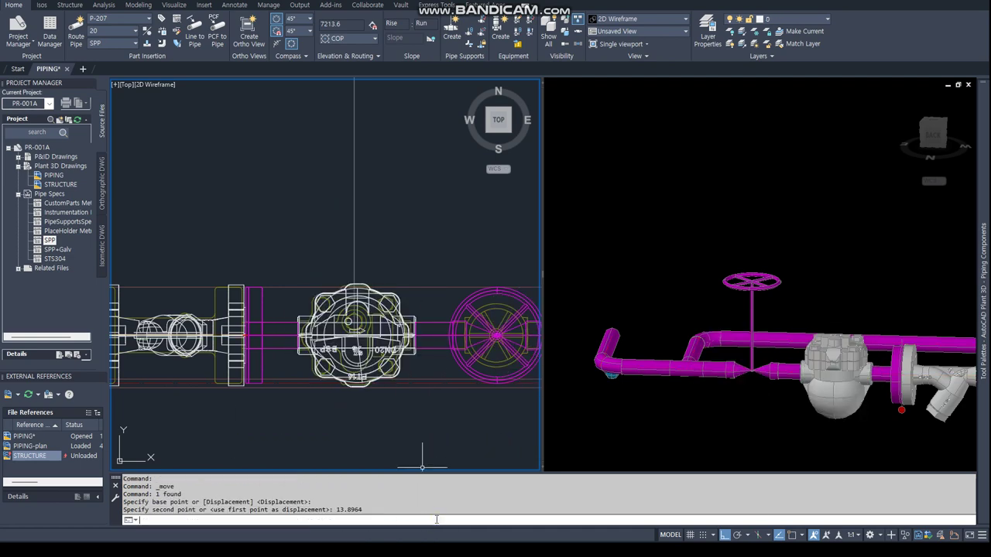
{"action": "key", "text": "Escape"}
{"action": "key", "text": "Escape"}
{"action": "left_click", "coordinate": [806, 424]}
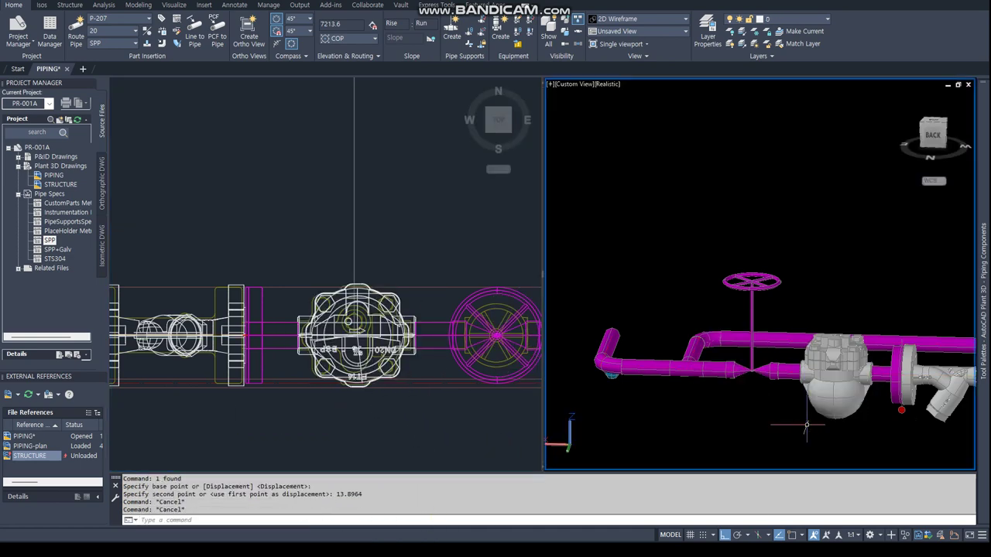
{"action": "mouse_move", "coordinate": [806, 424]}
{"action": "middle_mouse_down", "text": "shift"}
{"action": "mouse_move", "coordinate": [744, 376]}
{"action": "mouse_move", "coordinate": [659, 248]}
{"action": "middle_mouse_up", "text": "shift"}
- Abandon the upward pipe route and pan the plan view to the T.O.S EL+8,100 level
{"action": "left_click", "coordinate": [657, 249]}
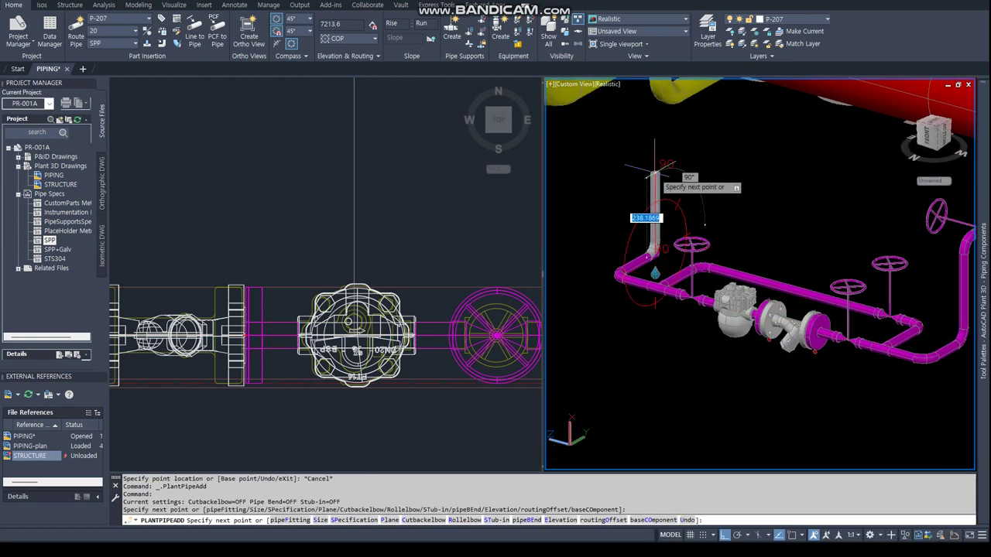
{"action": "key", "text": "Escape"}
{"action": "left_click", "coordinate": [394, 290]}
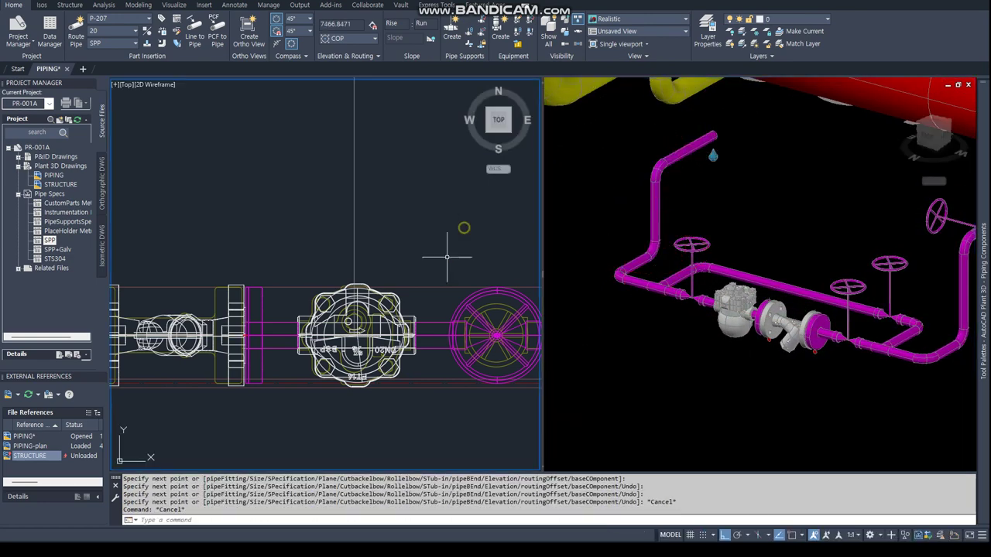
{"action": "scroll", "coordinate": [393, 291], "scroll_direction": "up", "scroll_amount": 3}
{"action": "scroll", "coordinate": [393, 290], "scroll_direction": "up", "scroll_amount": 2}
{"action": "middle_click_drag", "start_coordinate": [393, 290], "coordinate": [161, 274]}
- Stretch the top pipe end to elevation 8100 in the 3D view
{"action": "left_click", "coordinate": [770, 152]}
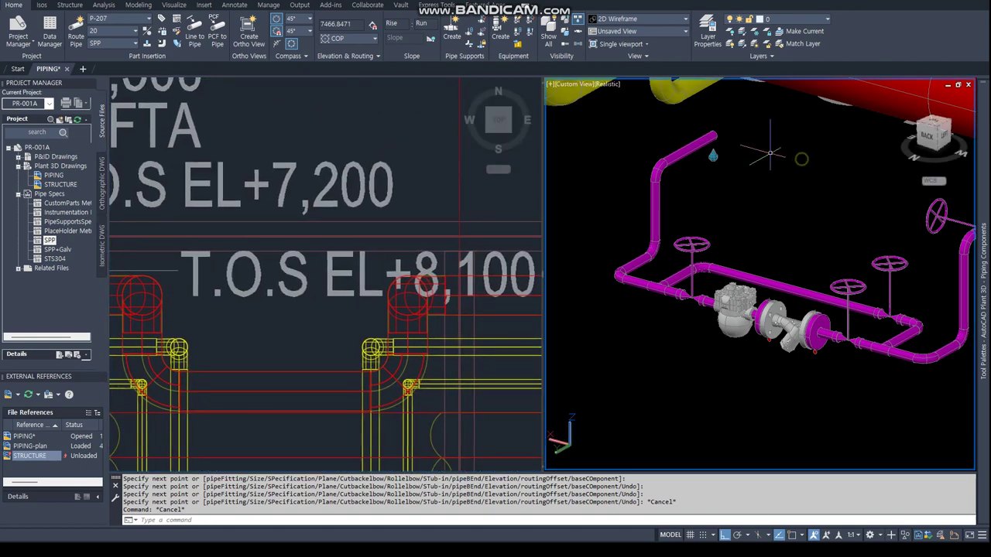
{"action": "left_click", "coordinate": [713, 136]}
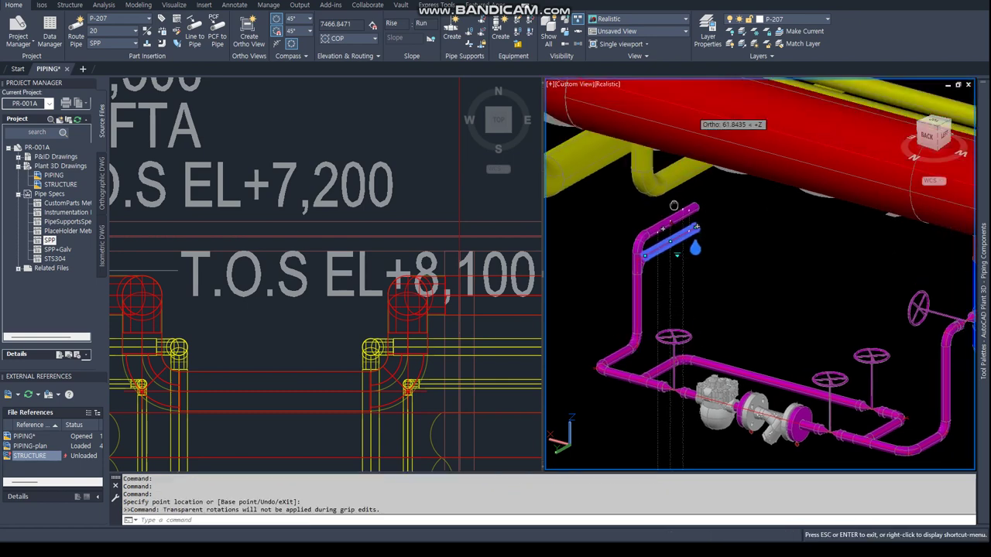
{"action": "middle_click_drag", "start_coordinate": [713, 136], "coordinate": [657, 364]}
{"action": "type", "text": "8100"}
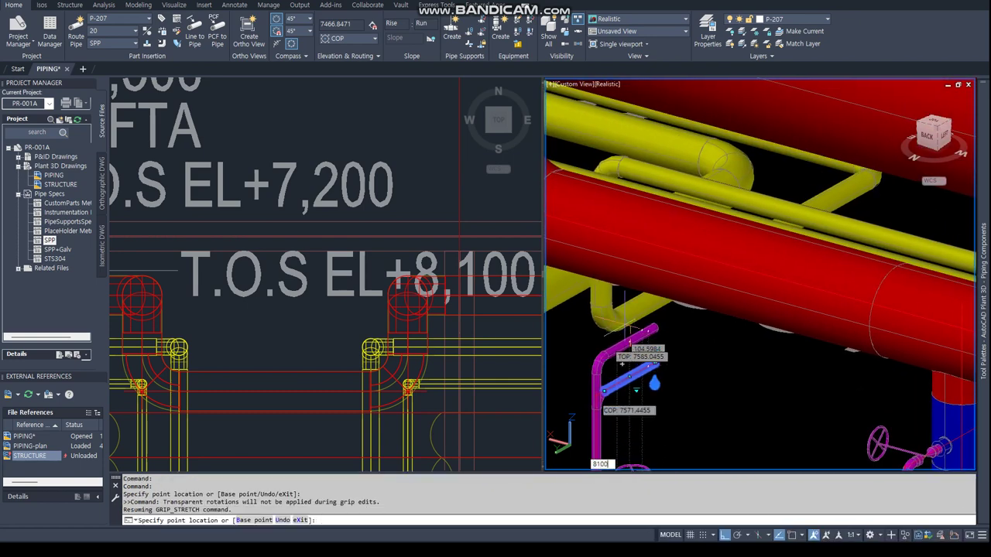
{"action": "key", "text": "Return"}
{"action": "scroll", "coordinate": [724, 254], "scroll_direction": "up", "scroll_amount": 3}
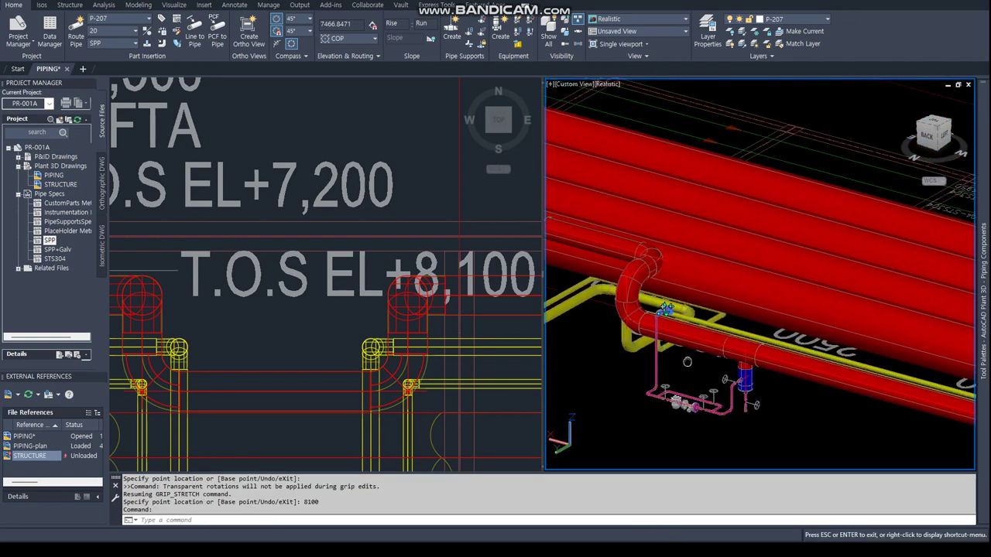
{"action": "scroll", "coordinate": [725, 254], "scroll_direction": "up", "scroll_amount": 2}
{"action": "key", "text": "Escape"}
{"action": "key", "text": "Escape"}
{"action": "key", "text": "Escape"}
- Route a new pipe from the line end to a centre-snapped point in plan
{"action": "left_click", "coordinate": [201, 374]}
{"action": "scroll", "coordinate": [200, 374], "scroll_direction": "down", "scroll_amount": 2}
{"action": "scroll", "coordinate": [290, 294], "scroll_direction": "up", "scroll_amount": 5}
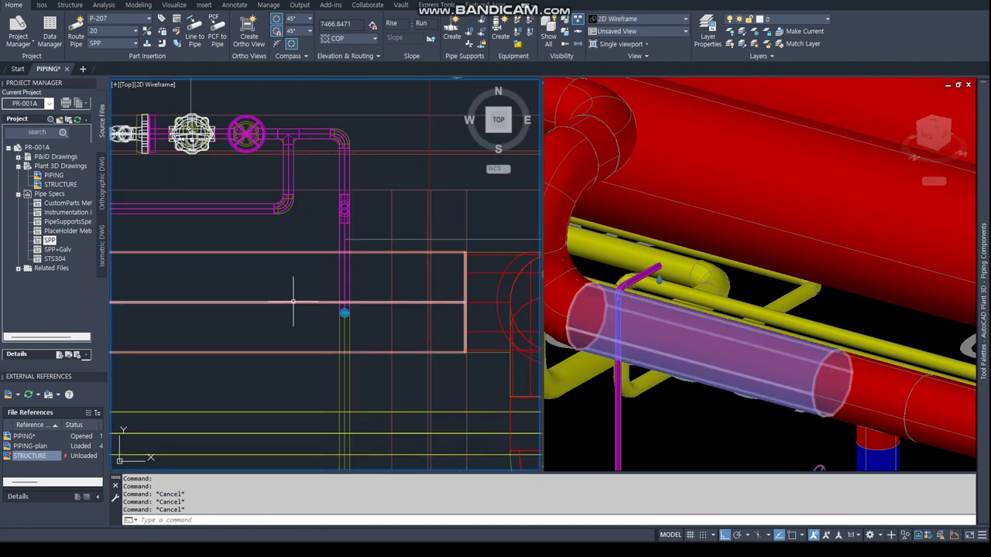
{"action": "left_click", "coordinate": [344, 314]}
{"action": "scroll", "coordinate": [344, 313], "scroll_direction": "down", "scroll_amount": 3}
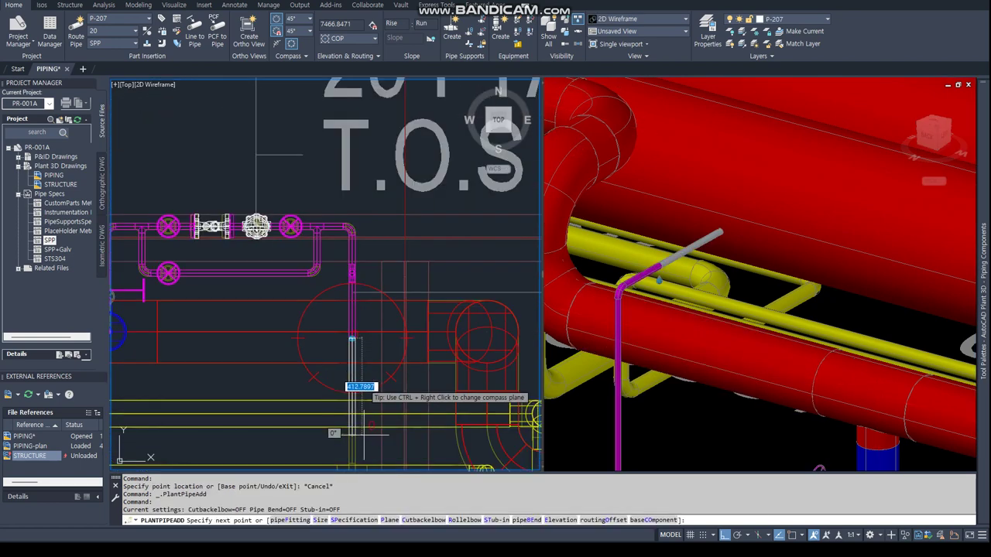
{"action": "scroll", "coordinate": [364, 248], "scroll_direction": "up", "scroll_amount": 4}
{"action": "type", "text": "cen"}
{"action": "key", "text": "Return"}
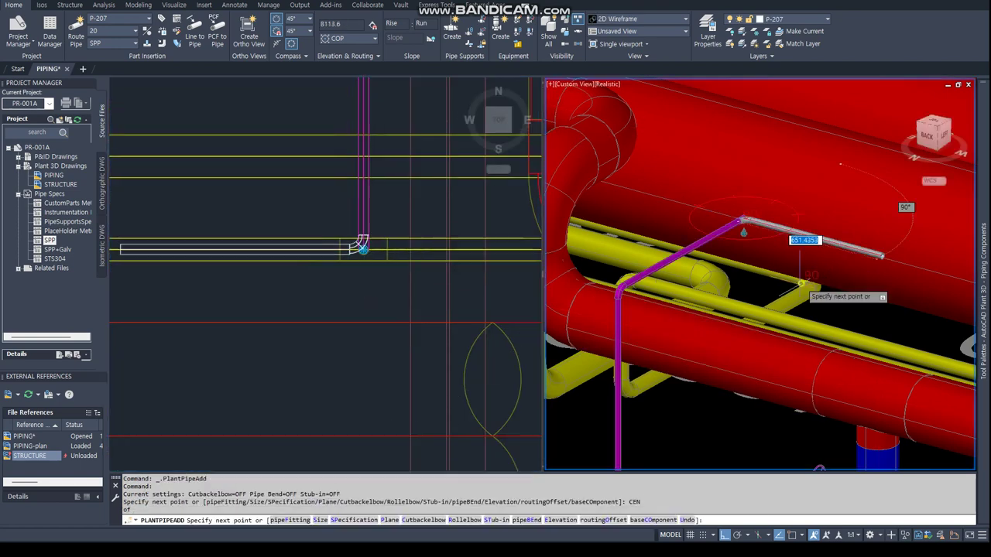
{"action": "left_click", "coordinate": [364, 247]}
- Continue the pipe vertically and end it perpendicular on the lower pipe
{"action": "scroll", "coordinate": [720, 282], "scroll_direction": "up", "scroll_amount": 3}
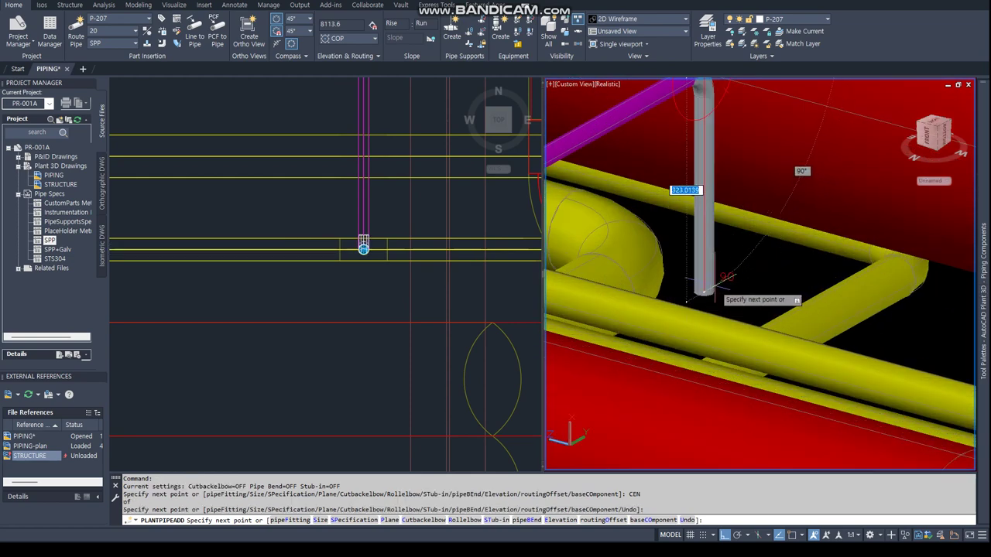
{"action": "left_click", "coordinate": [703, 293]}
{"action": "type", "text": "per"}
{"action": "key", "text": "Return"}
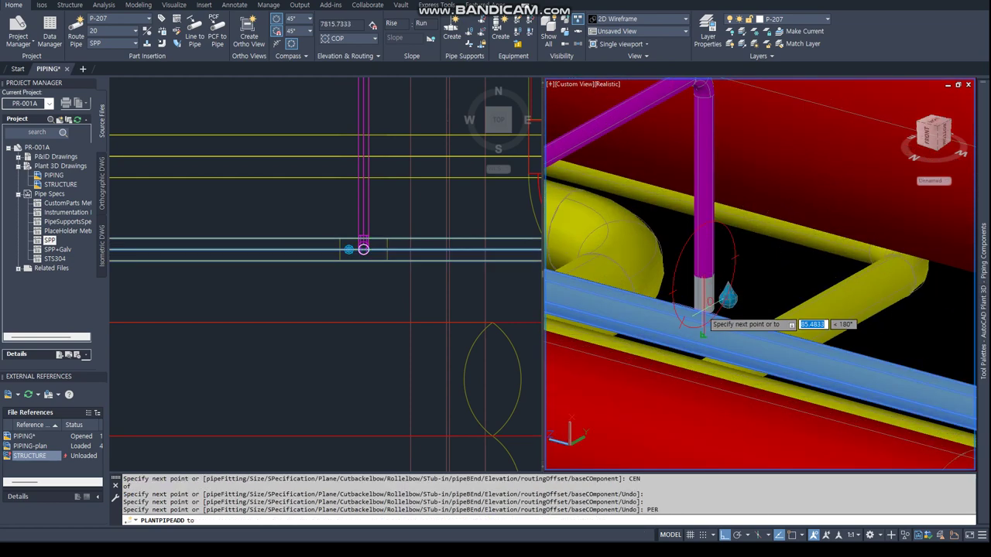
{"action": "left_click", "coordinate": [703, 314]}
{"action": "left_click", "coordinate": [732, 338]}
{"action": "key", "text": "Escape"}
{"action": "key", "text": "Escape"}
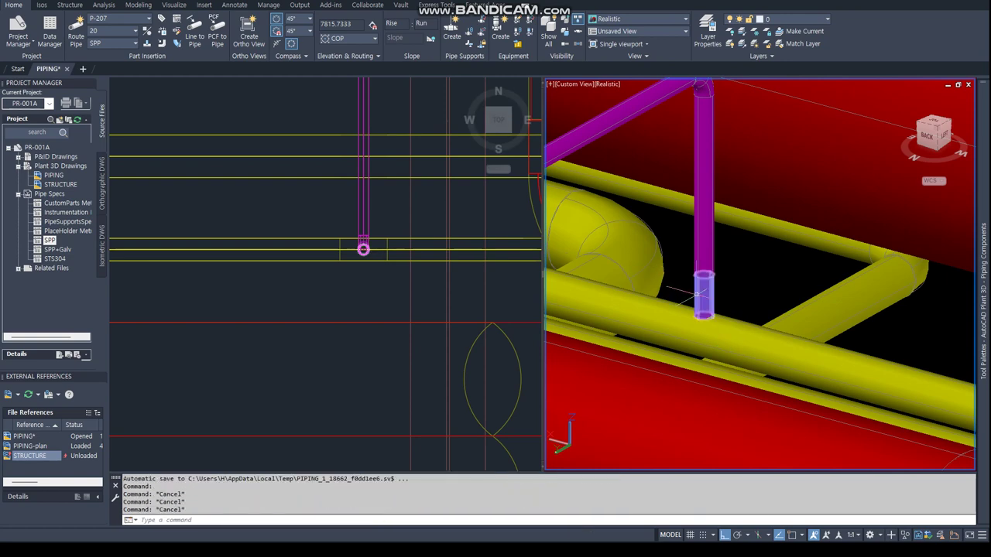
- Erase the unwanted pipe stub and select the vertical drop pipe
{"action": "left_click", "coordinate": [703, 290]}
{"action": "key", "text": "Delete"}
{"action": "left_click", "coordinate": [703, 272]}
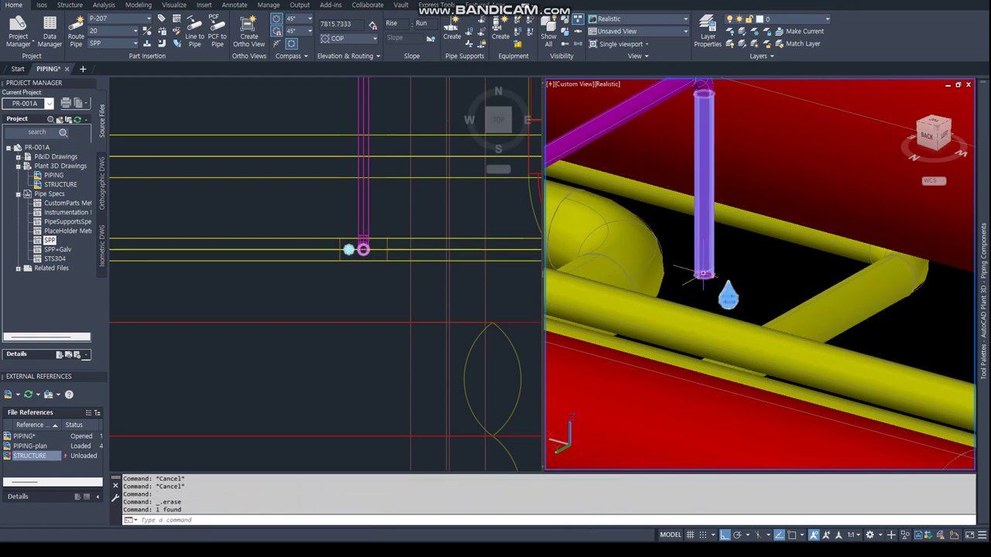
{"action": "middle_click_drag", "start_coordinate": [702, 272], "coordinate": [705, 210], "text": "shift"}
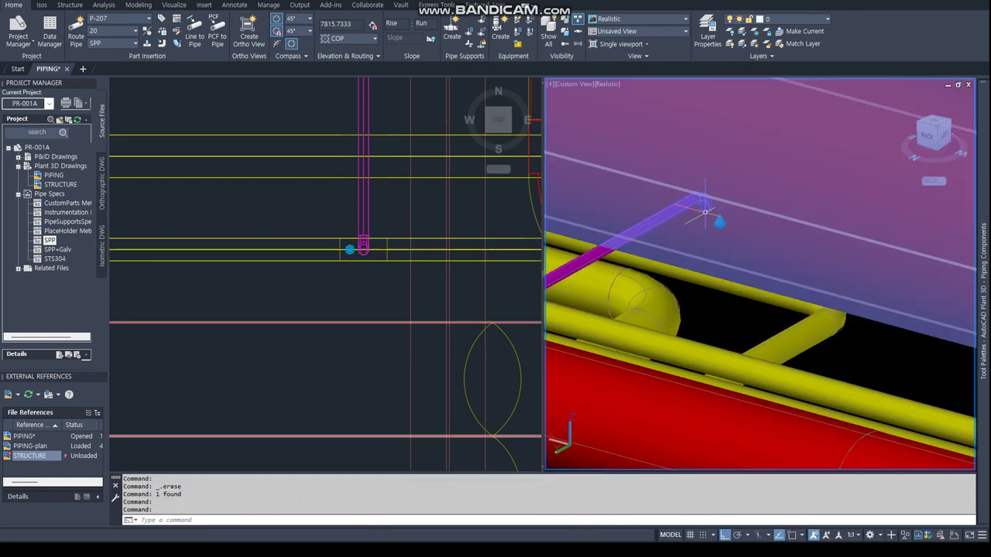
- Try a perpendicular grip edit on the pipe end, cancel it, and select the lower pipe
{"action": "left_click", "coordinate": [407, 204]}
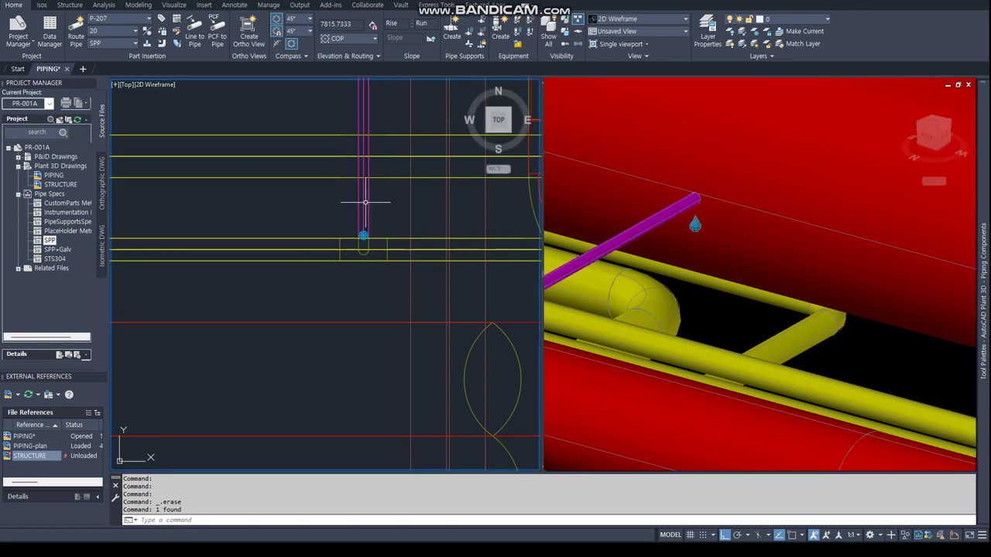
{"action": "left_click", "coordinate": [365, 203]}
{"action": "left_click", "coordinate": [363, 236]}
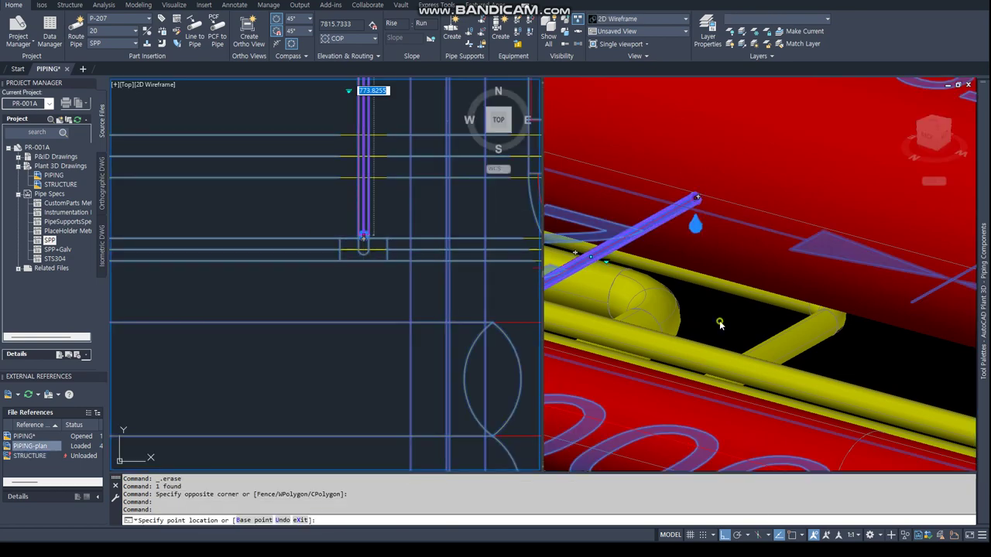
{"action": "left_click", "coordinate": [719, 325]}
{"action": "type", "text": "R"}
{"action": "key", "text": "Return"}
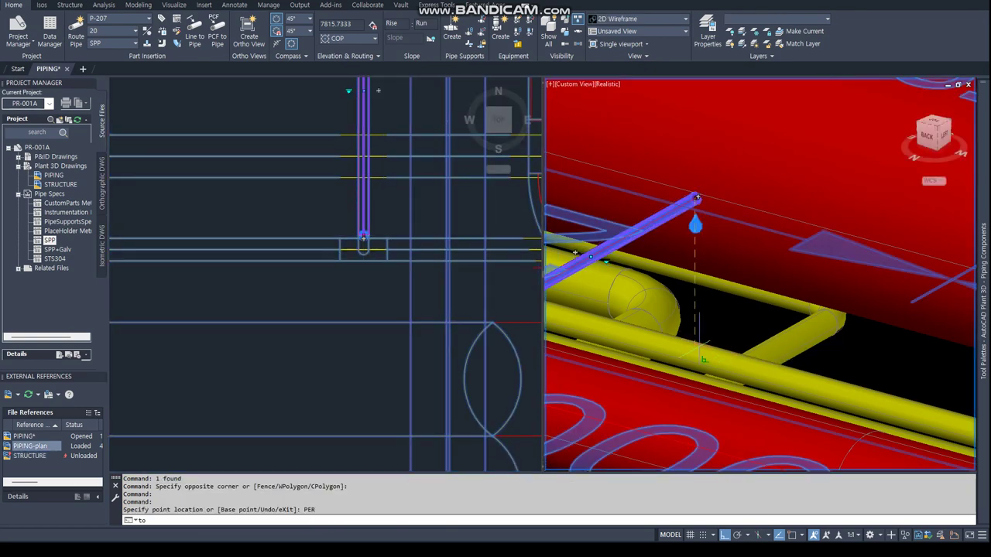
{"action": "key", "text": "Escape"}
{"action": "key", "text": "Escape"}
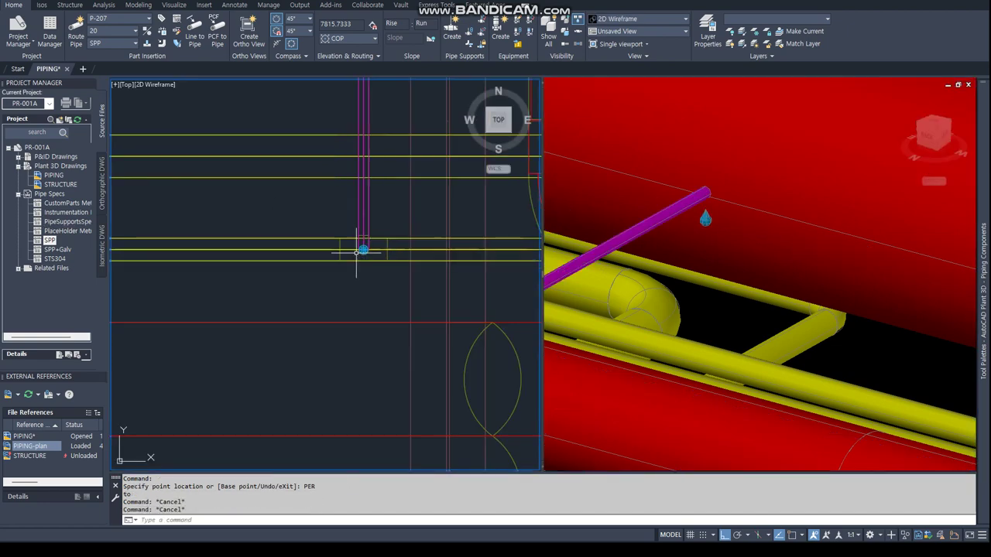
{"action": "scroll", "coordinate": [358, 249], "scroll_direction": "up", "scroll_amount": 5}
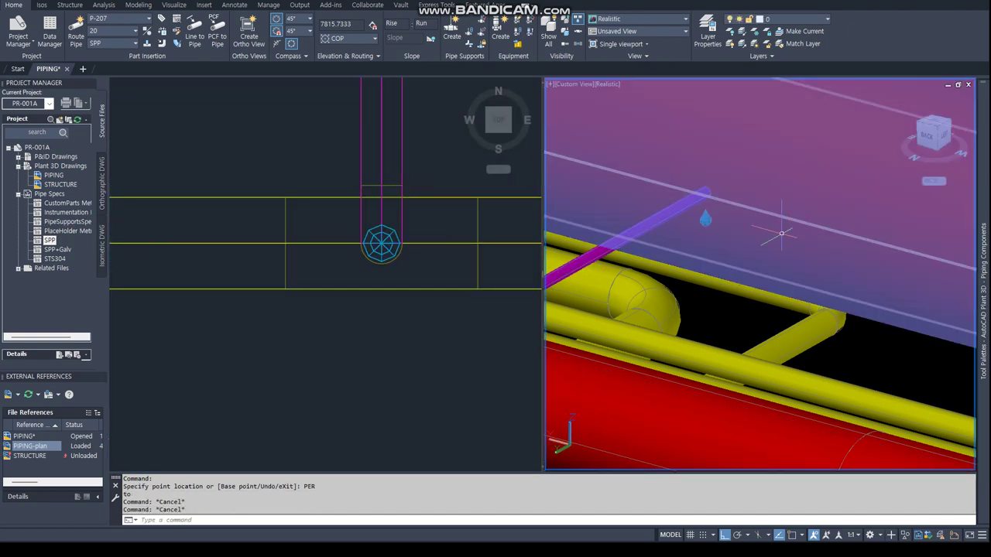
{"action": "left_click", "coordinate": [722, 357]}
{"action": "scroll", "coordinate": [704, 340], "scroll_direction": "down", "scroll_amount": 3}
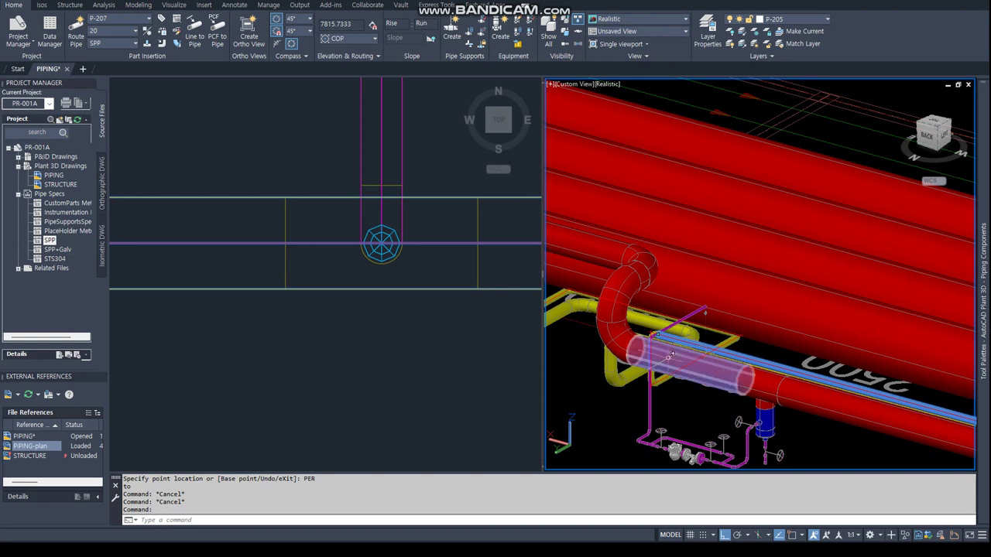
- Review the selected pipe's properties, then clear the selection
{"action": "right_click", "coordinate": [689, 341]}
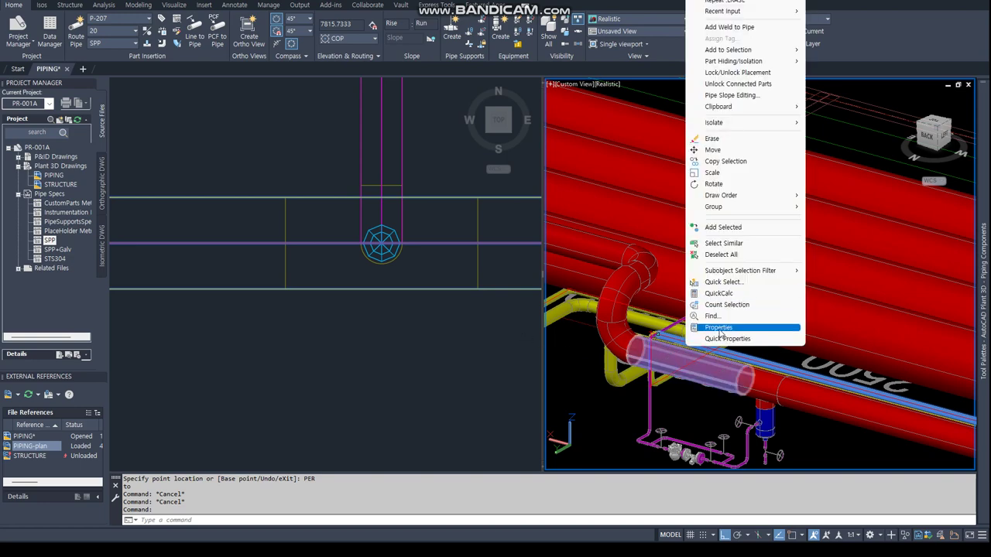
{"action": "left_click", "coordinate": [720, 327]}
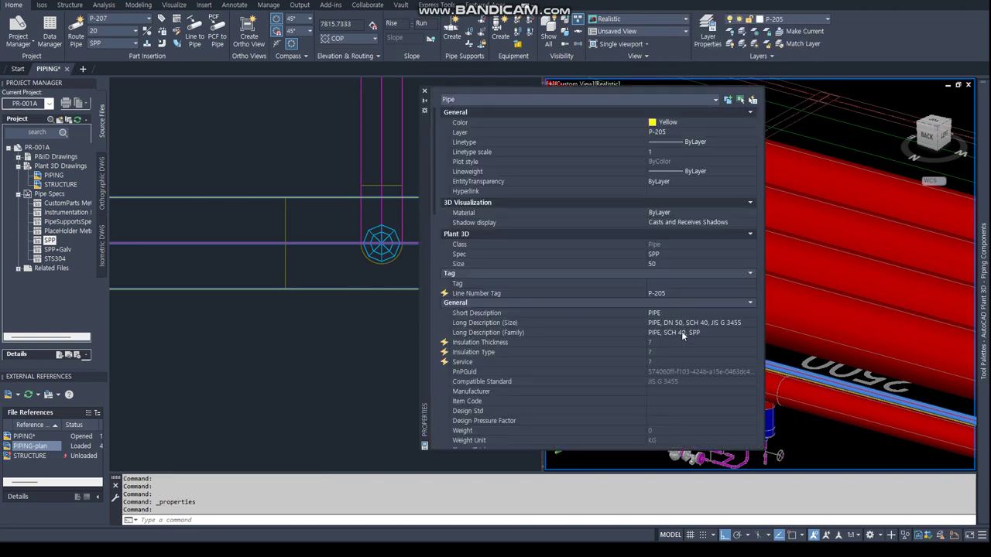
{"action": "left_click", "coordinate": [422, 93]}
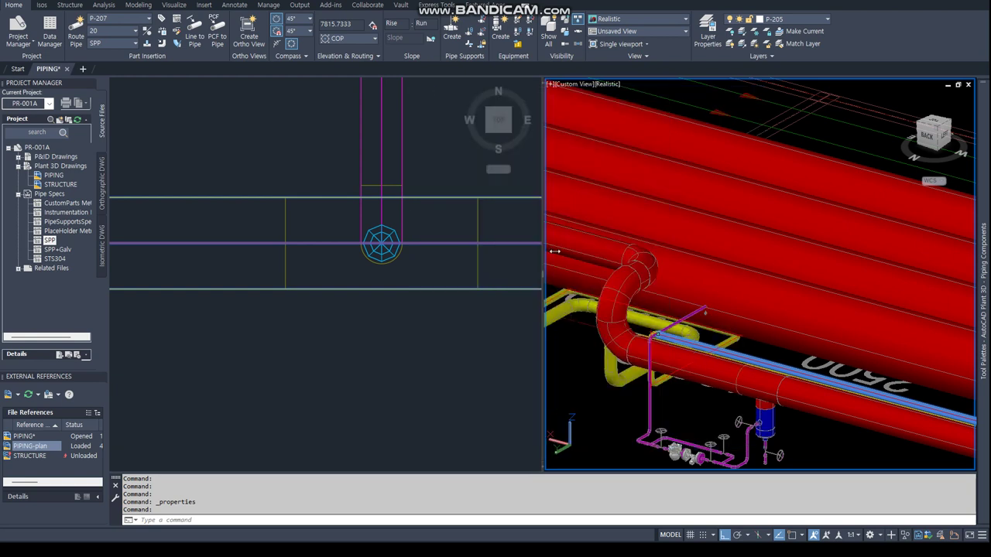
{"action": "key", "text": "Escape"}
{"action": "key", "text": "Escape"}
{"action": "key", "text": "Escape"}
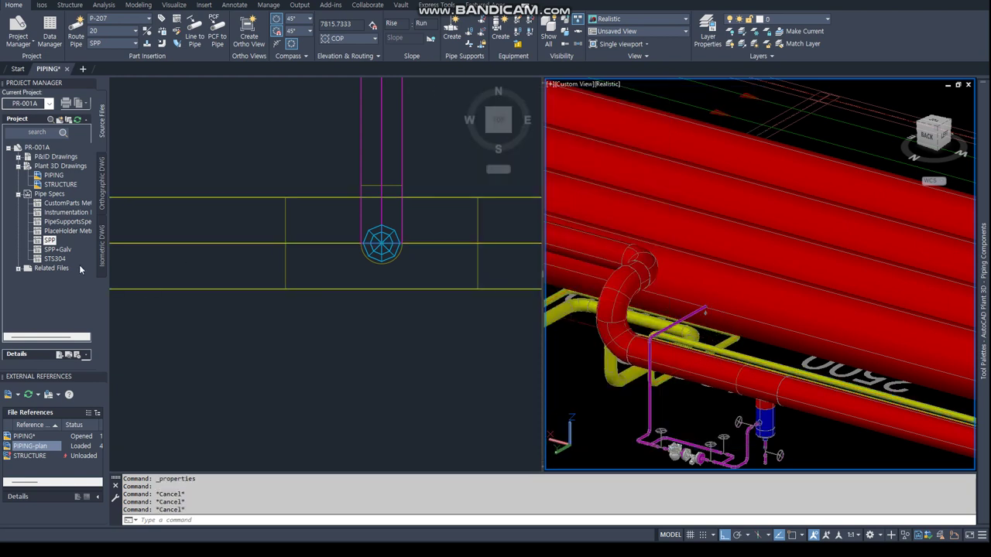
- In the SPP spec's branch table, set the 20-on-50 branch to reducing tee T1
{"action": "right_click", "coordinate": [48, 242]}
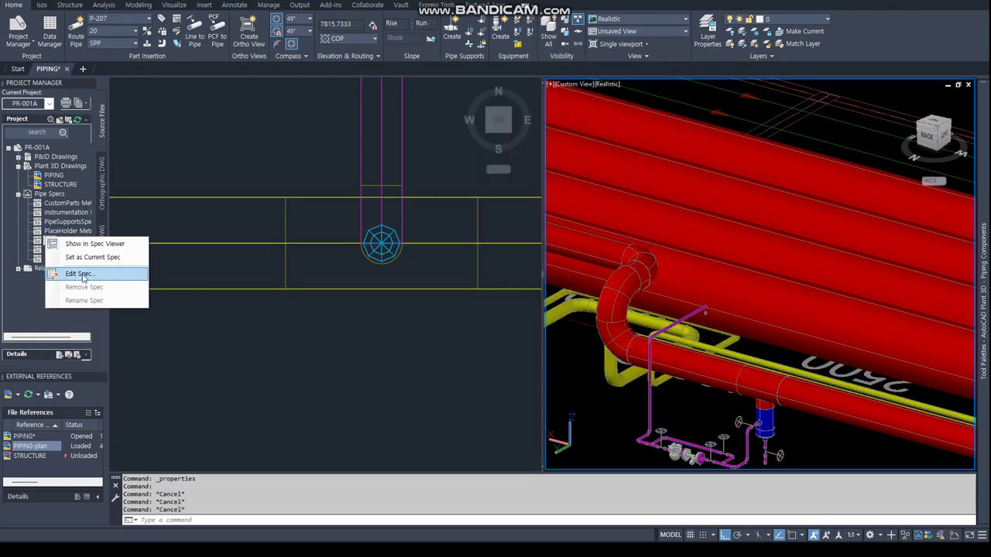
{"action": "left_click", "coordinate": [87, 280]}
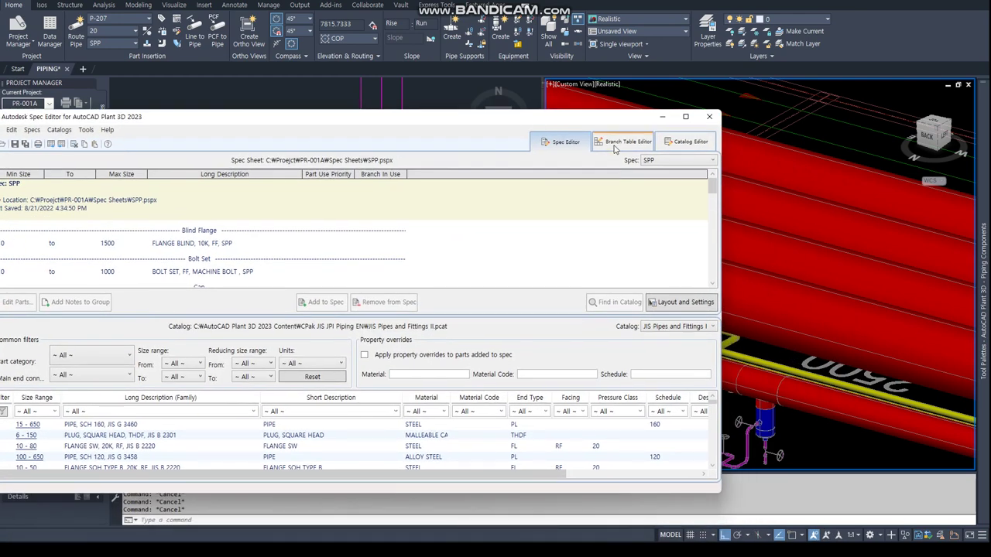
{"action": "left_click", "coordinate": [623, 142]}
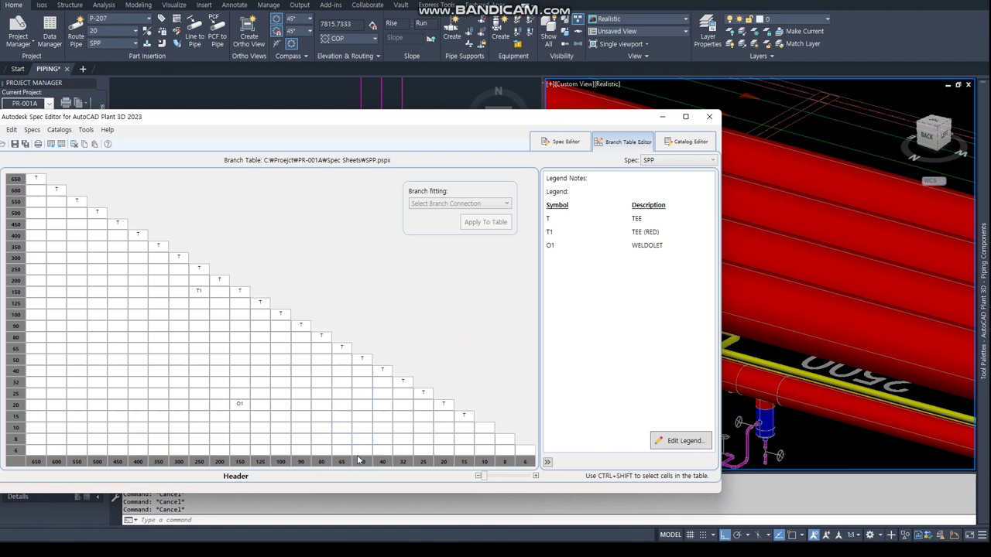
{"action": "left_click", "coordinate": [363, 406]}
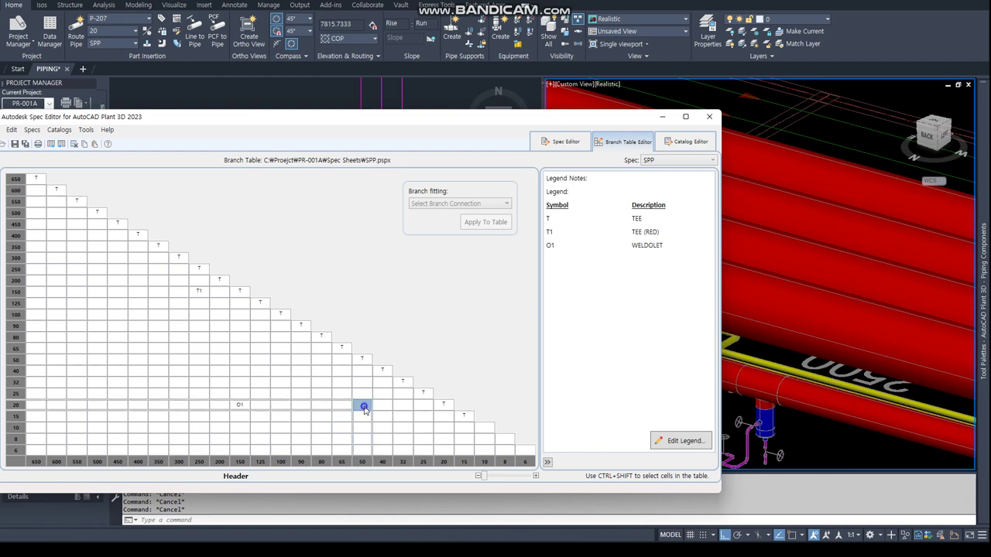
{"action": "right_click", "coordinate": [365, 409]}
{"action": "left_click", "coordinate": [388, 462]}
{"action": "left_click", "coordinate": [710, 117]}
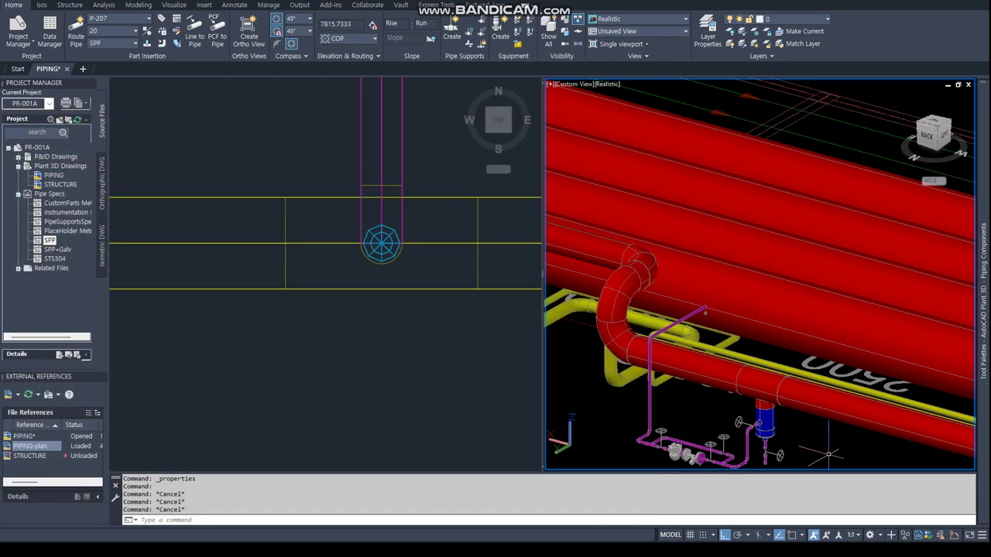
- Check the drawing against the updated spec and update the changed parts
{"action": "left_click", "coordinate": [920, 540]}
{"action": "left_click", "coordinate": [544, 319]}
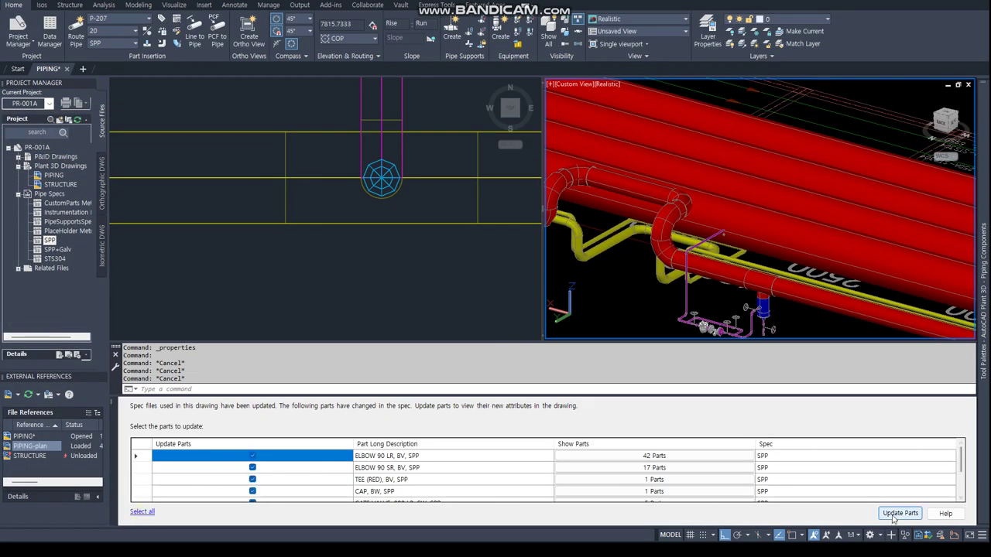
{"action": "left_click", "coordinate": [897, 514]}
{"action": "left_click", "coordinate": [115, 403]}
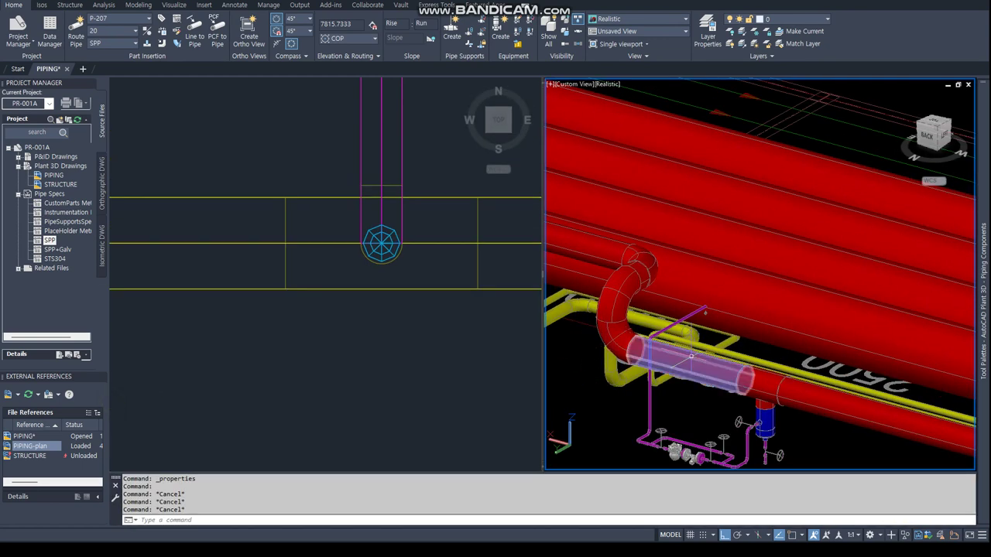
{"action": "scroll", "coordinate": [681, 298], "scroll_direction": "up", "scroll_amount": 3}
{"action": "left_click", "coordinate": [688, 295]}
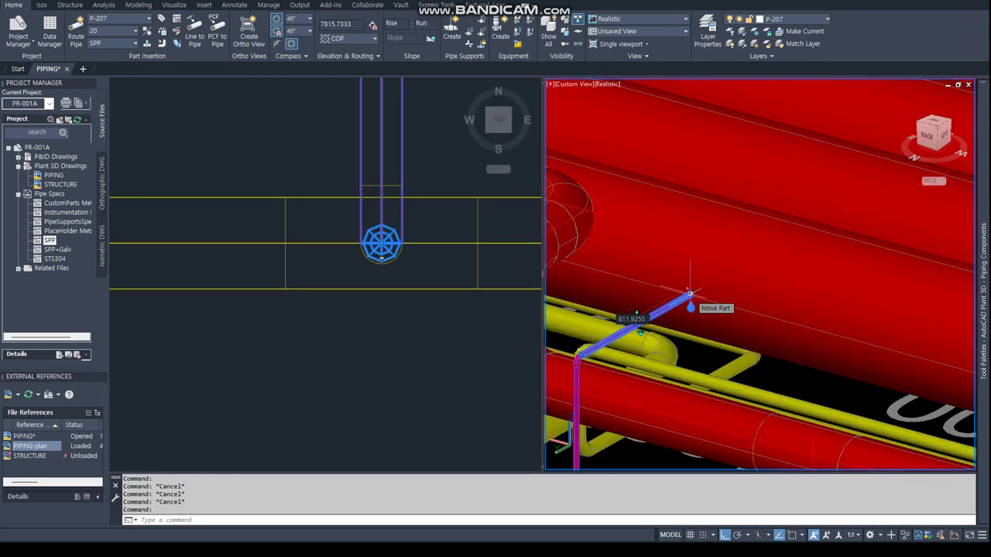
{"action": "key", "text": "Escape"}
{"action": "key", "text": "Escape"}
{"action": "scroll", "coordinate": [687, 295], "scroll_direction": "up", "scroll_amount": 2}
{"action": "left_click", "coordinate": [687, 296]}
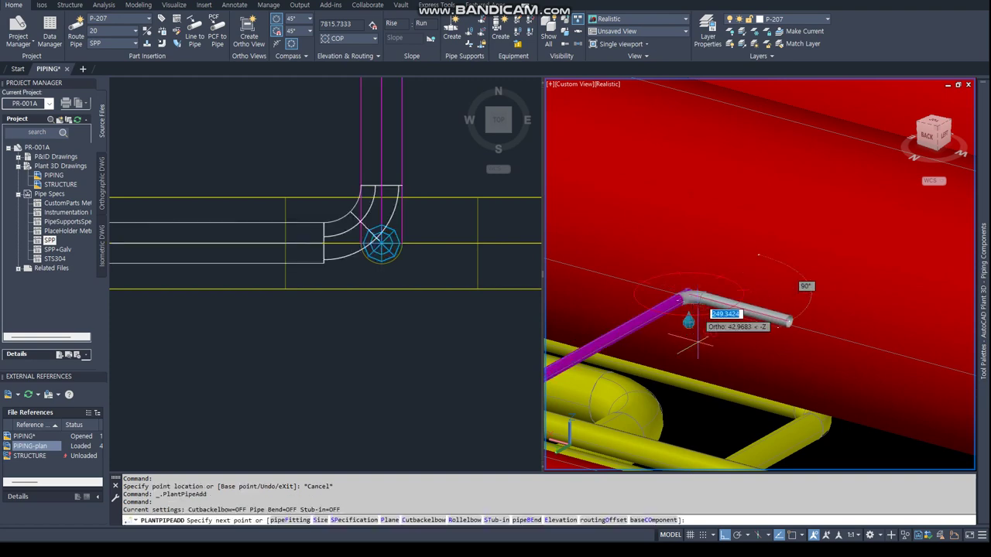
{"action": "middle_click_drag", "start_coordinate": [686, 309], "coordinate": [686, 343], "text": "shift"}
{"action": "type", "text": "PER"}
{"action": "key", "text": "Return"}
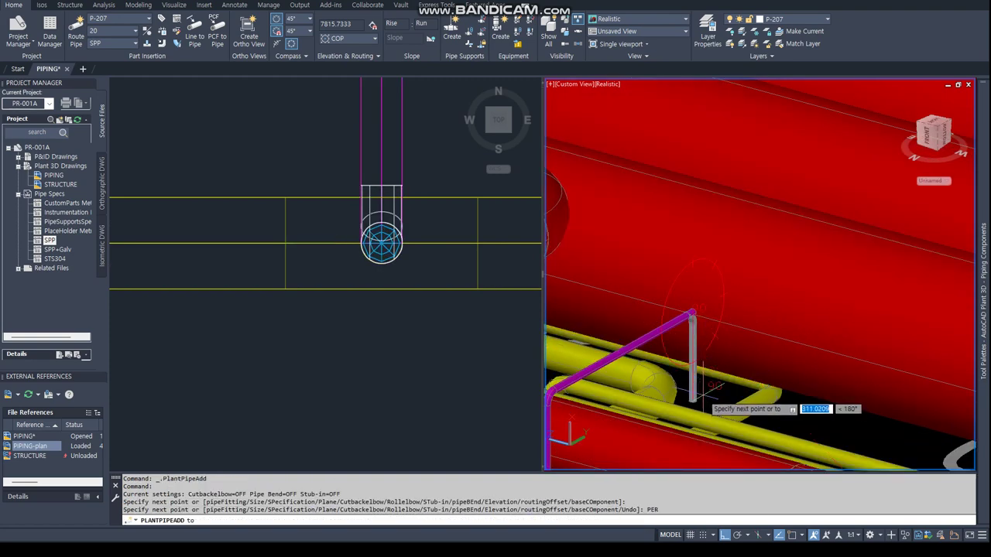
{"action": "left_click", "coordinate": [701, 412]}
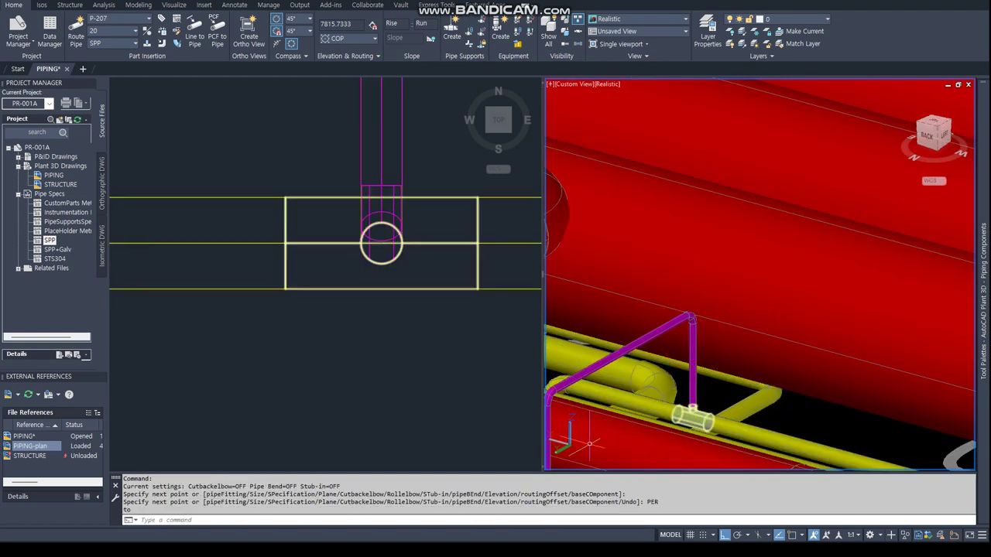
{"action": "left_click", "coordinate": [380, 343]}
{"action": "scroll", "coordinate": [380, 343], "scroll_direction": "down", "scroll_amount": 5}
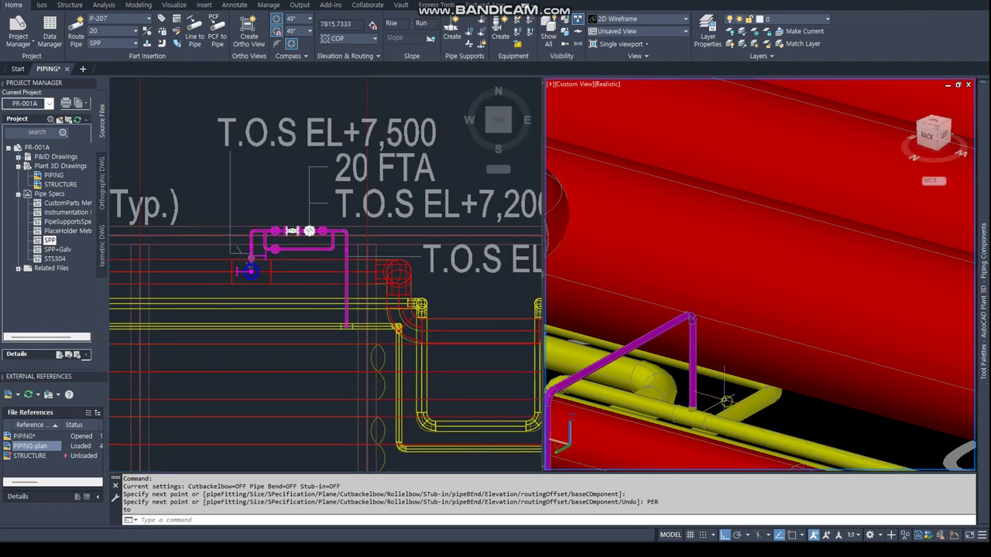
{"action": "mouse_move", "coordinate": [723, 401]}
{"action": "middle_mouse_down", "text": "shift"}
{"action": "mouse_move", "coordinate": [682, 315]}
{"action": "mouse_move", "coordinate": [657, 370]}
{"action": "middle_mouse_up", "text": "shift"}
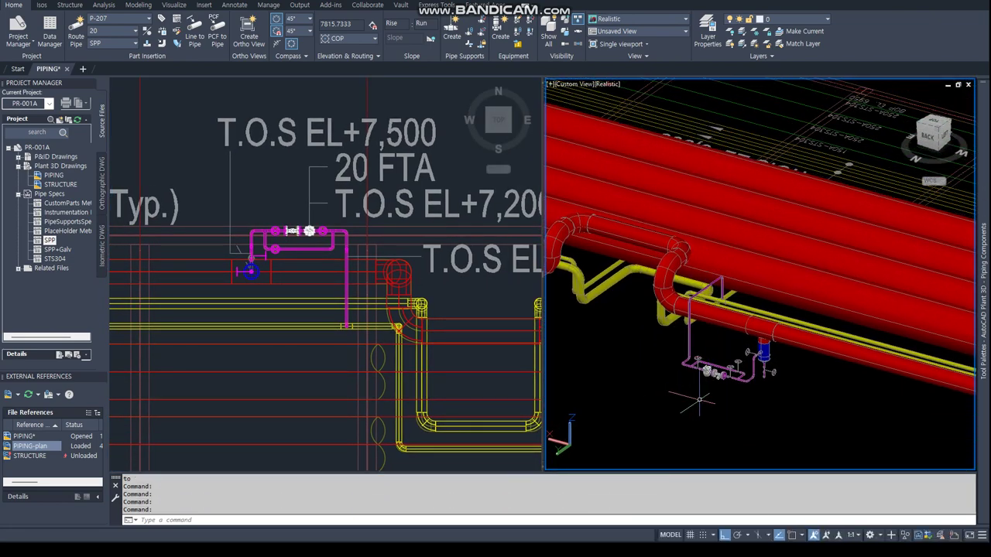
{"action": "middle_click_drag", "start_coordinate": [712, 414], "coordinate": [737, 403], "text": "shift"}
{"action": "scroll", "coordinate": [774, 417], "scroll_direction": "up", "scroll_amount": 3}
{"action": "scroll", "coordinate": [836, 335], "scroll_direction": "down", "scroll_amount": 2}
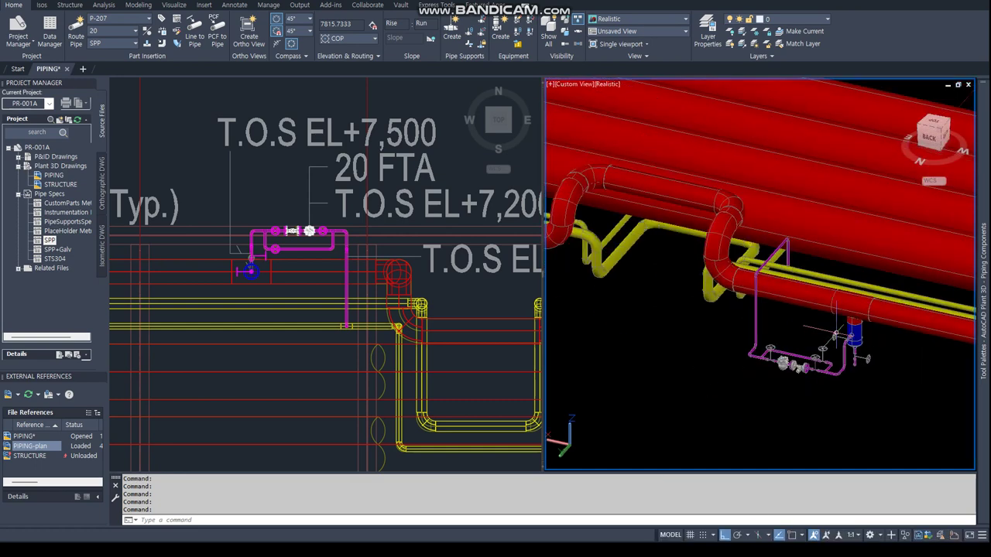
{"action": "left_click", "coordinate": [912, 441]}
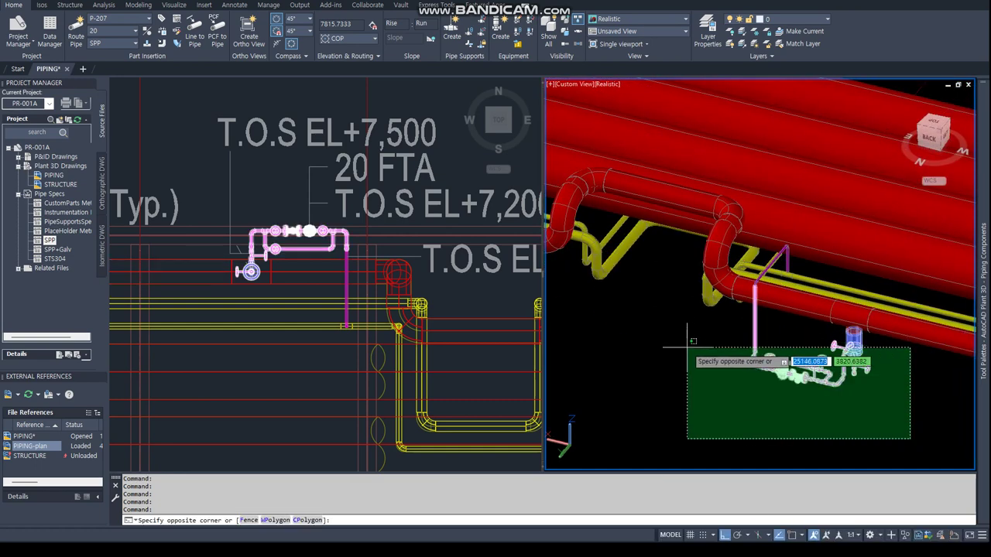
{"action": "left_click", "coordinate": [665, 317]}
{"action": "left_click", "coordinate": [852, 409]}
{"action": "left_click", "coordinate": [713, 376]}
{"action": "scroll", "coordinate": [770, 341], "scroll_direction": "up", "scroll_amount": 2}
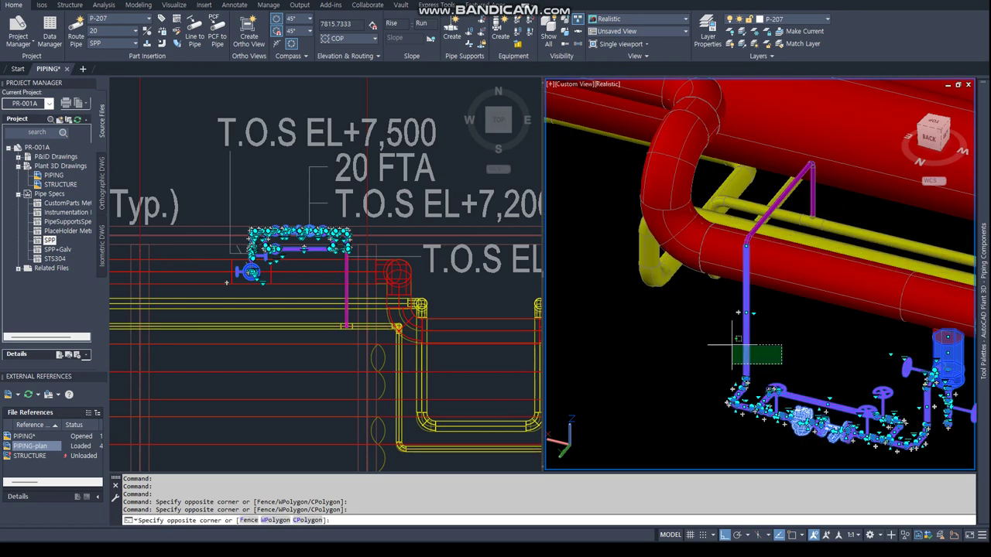
{"action": "middle_click_drag", "start_coordinate": [743, 246], "coordinate": [783, 283], "text": "shift"}
{"action": "scroll", "coordinate": [783, 282], "scroll_direction": "down", "scroll_amount": 2}
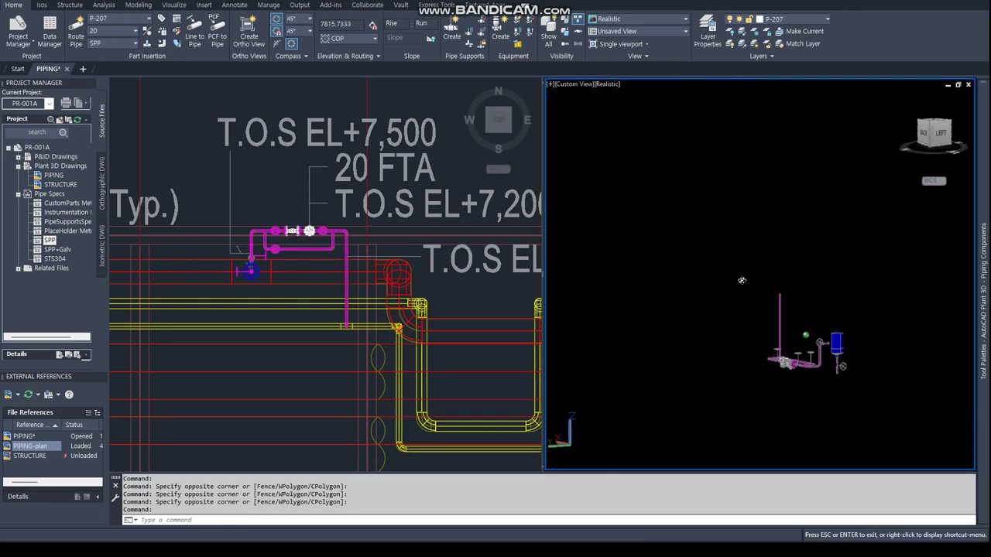
{"action": "middle_click_drag", "start_coordinate": [857, 340], "coordinate": [739, 330], "text": "shift"}
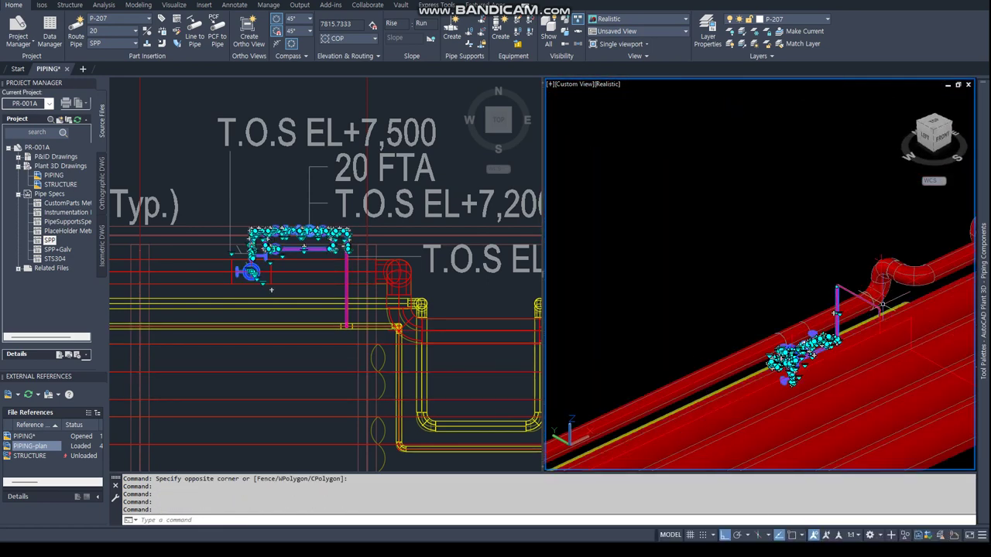
{"action": "scroll", "coordinate": [739, 331], "scroll_direction": "up", "scroll_amount": 2}
{"action": "mouse_move", "coordinate": [739, 331]}
{"action": "middle_mouse_down", "text": "shift"}
{"action": "mouse_move", "coordinate": [830, 342]}
{"action": "mouse_move", "coordinate": [791, 419]}
{"action": "middle_mouse_up", "text": "shift"}
{"action": "key", "text": "Escape"}
{"action": "key", "text": "Escape"}
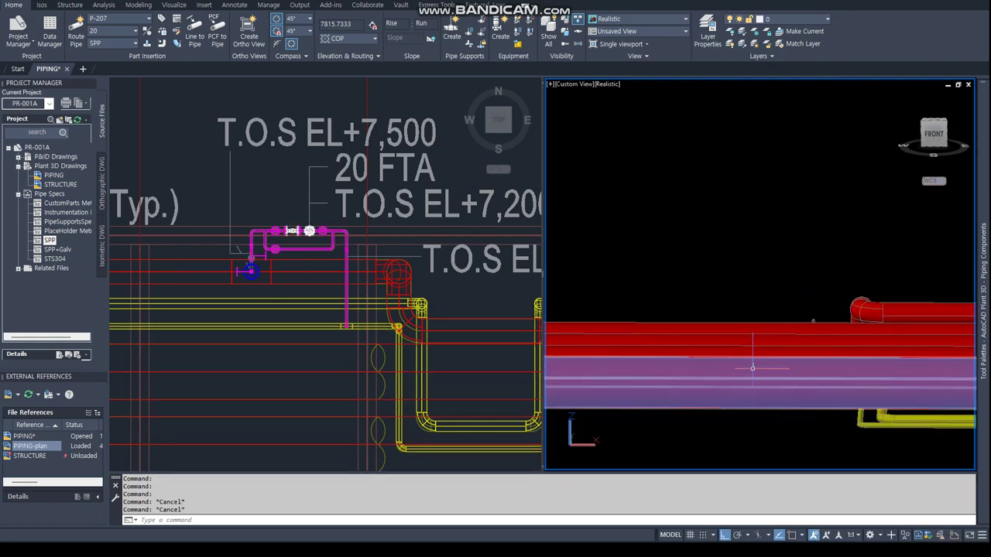
- In the Top view, measure from the trap node to the pipe-end centre (31005.9163, Z drop 7833.7)
{"action": "left_click", "coordinate": [287, 304]}
{"action": "type", "text": "DIST"}
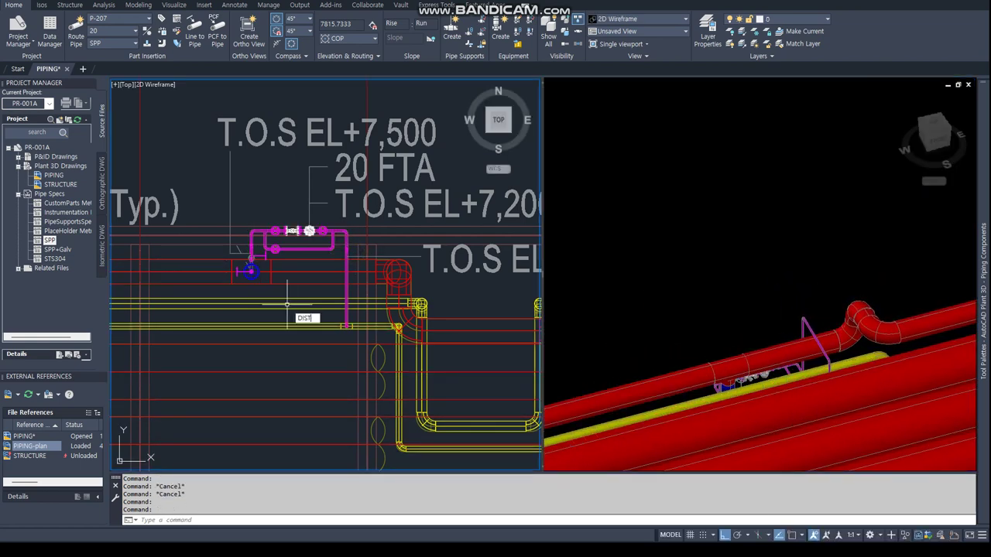
{"action": "key", "text": "Return"}
{"action": "type", "text": "NOD"}
{"action": "key", "text": "Return"}
{"action": "left_click", "coordinate": [287, 305]}
{"action": "scroll", "coordinate": [287, 304], "scroll_direction": "down", "scroll_amount": 3}
{"action": "scroll", "coordinate": [193, 286], "scroll_direction": "down", "scroll_amount": 5}
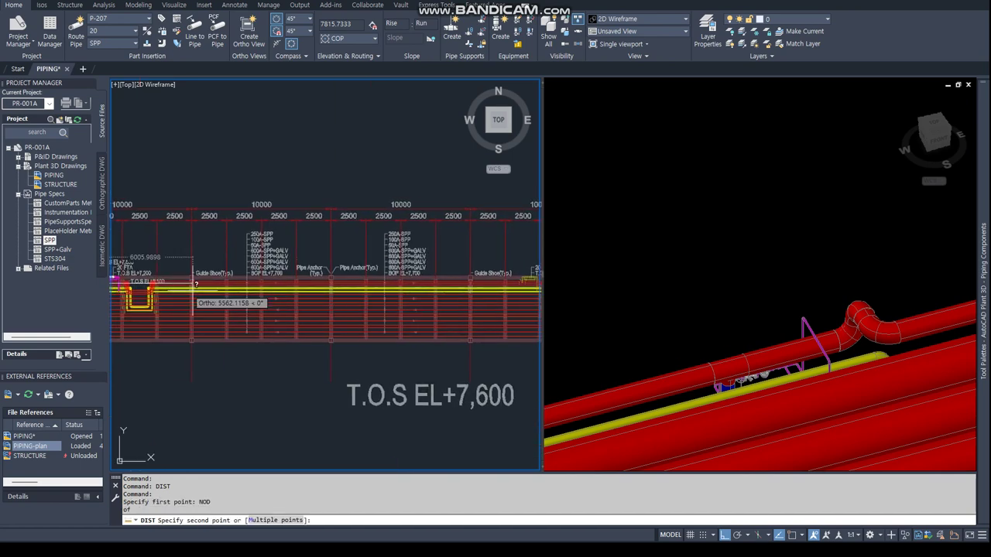
{"action": "scroll", "coordinate": [162, 285], "scroll_direction": "up", "scroll_amount": 5}
{"action": "scroll", "coordinate": [451, 318], "scroll_direction": "down", "scroll_amount": 2}
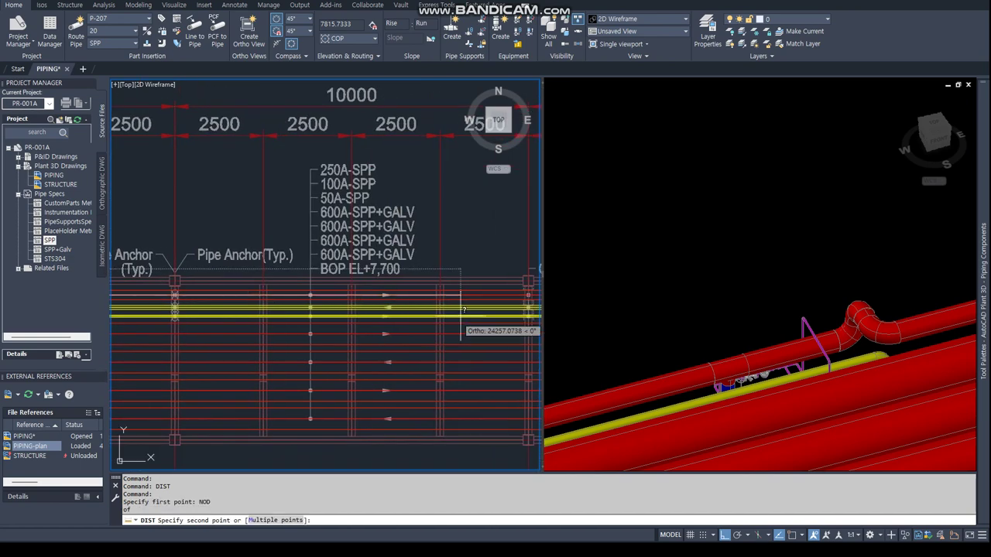
{"action": "scroll", "coordinate": [463, 310], "scroll_direction": "up", "scroll_amount": 3}
{"action": "scroll", "coordinate": [387, 305], "scroll_direction": "up", "scroll_amount": 3}
{"action": "scroll", "coordinate": [264, 294], "scroll_direction": "up", "scroll_amount": 4}
{"action": "type", "text": "CEN"}
{"action": "key", "text": "Return"}
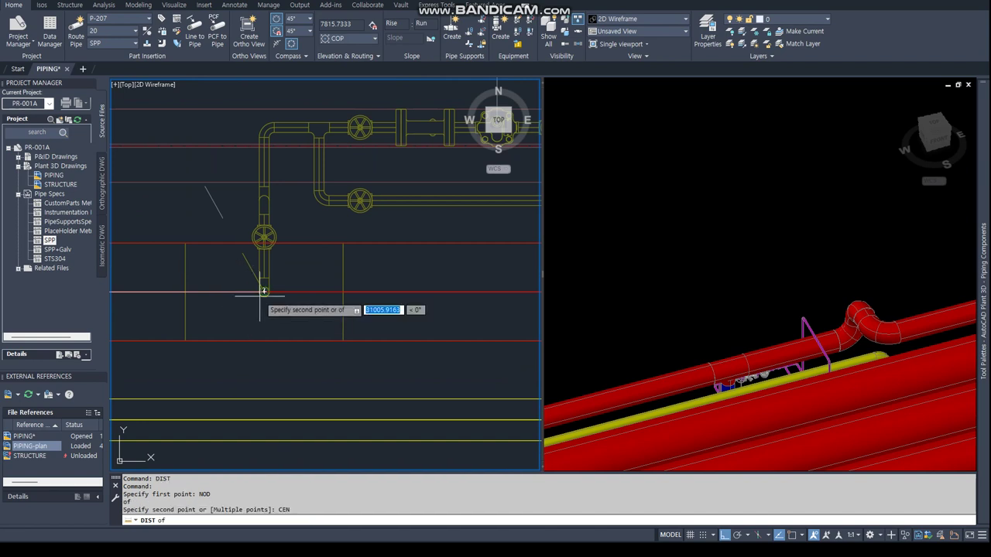
{"action": "left_click", "coordinate": [263, 291]}
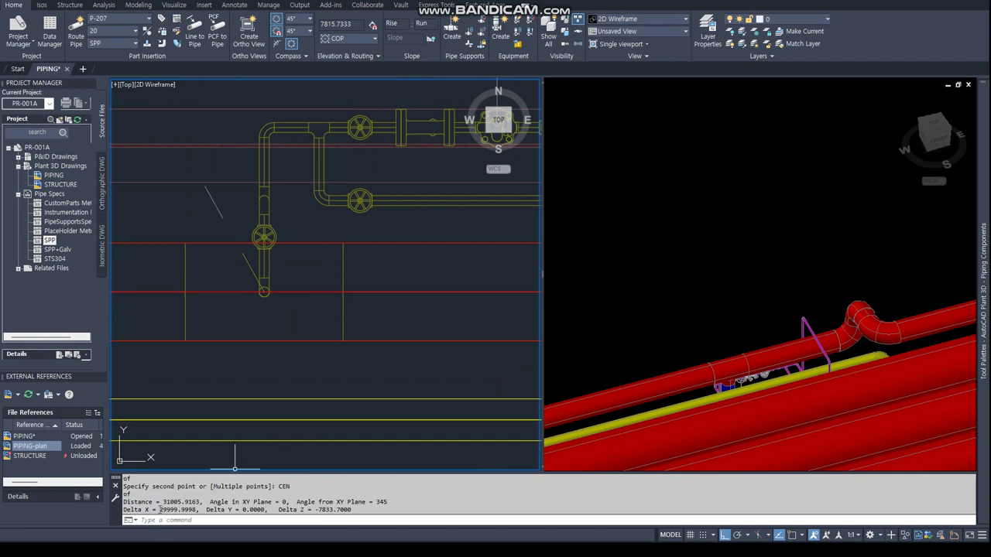
- Delete the stray tee from the trap piping in the 3D view
{"action": "left_click", "coordinate": [774, 292]}
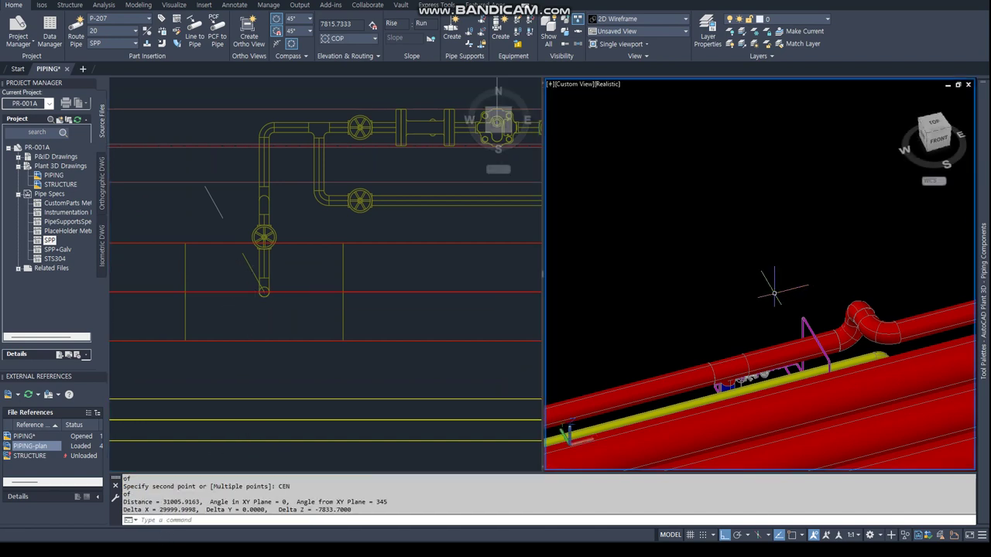
{"action": "key", "text": "Escape"}
{"action": "middle_click_drag", "start_coordinate": [774, 293], "coordinate": [839, 341], "text": "shift"}
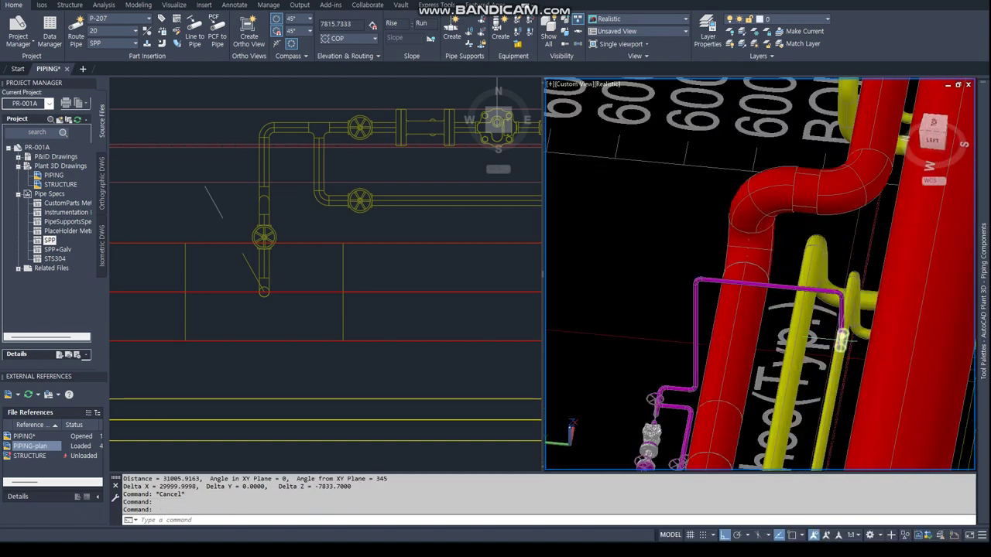
{"action": "left_click", "coordinate": [840, 340]}
{"action": "key", "text": "Delete"}
{"action": "mouse_move", "coordinate": [720, 372]}
{"action": "middle_mouse_down", "text": "shift"}
{"action": "mouse_move", "coordinate": [741, 423]}
{"action": "mouse_move", "coordinate": [815, 323]}
{"action": "middle_mouse_up", "text": "shift"}
{"action": "scroll", "coordinate": [812, 317], "scroll_direction": "up", "scroll_amount": 3}
{"action": "scroll", "coordinate": [809, 310], "scroll_direction": "up", "scroll_amount": 3}
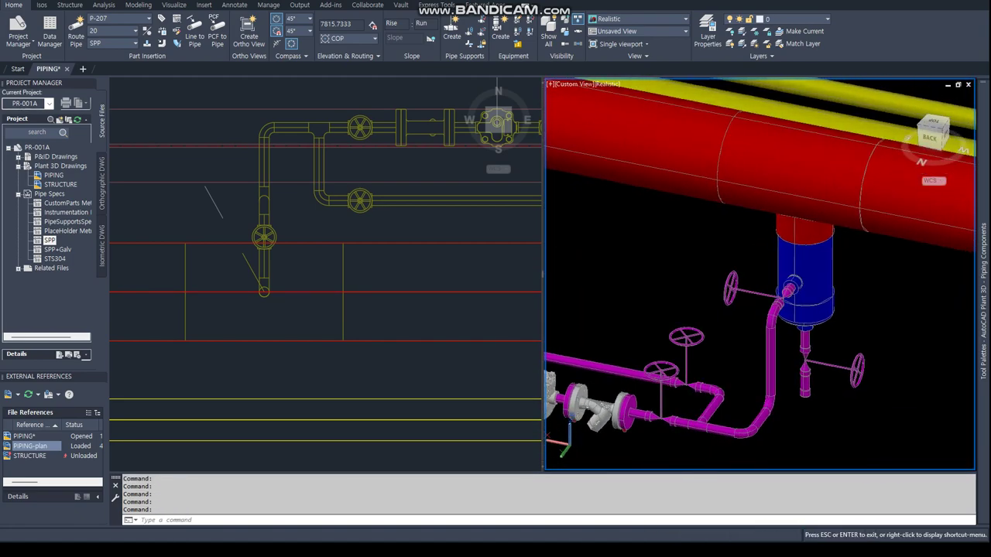
{"action": "left_click", "coordinate": [807, 228]}
{"action": "key", "text": "Delete"}
{"action": "scroll", "coordinate": [805, 256], "scroll_direction": "down", "scroll_amount": 5}
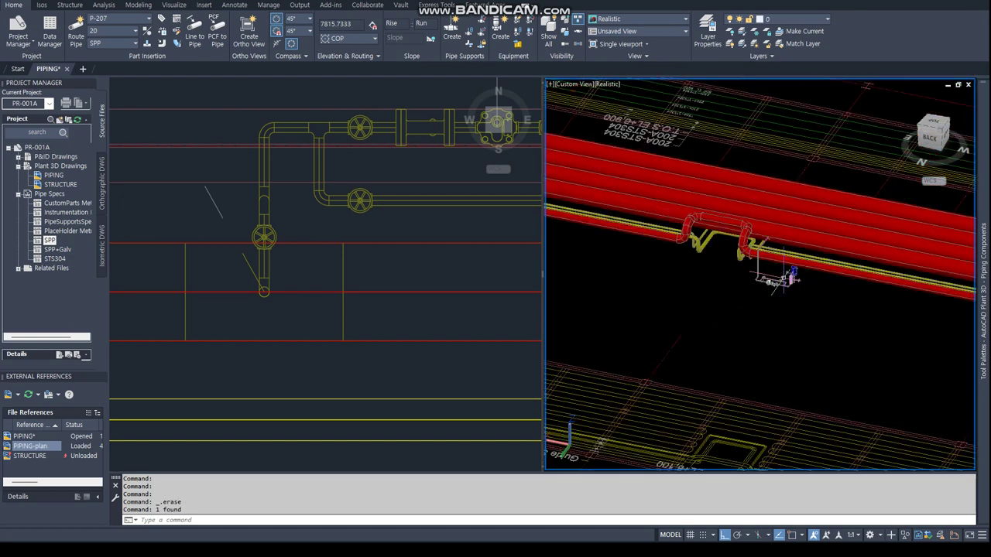
{"action": "scroll", "coordinate": [774, 282], "scroll_direction": "up", "scroll_amount": 2}
- Select the piping on the connected line number and copy it 30000 along the rack
{"action": "right_click", "coordinate": [772, 283]}
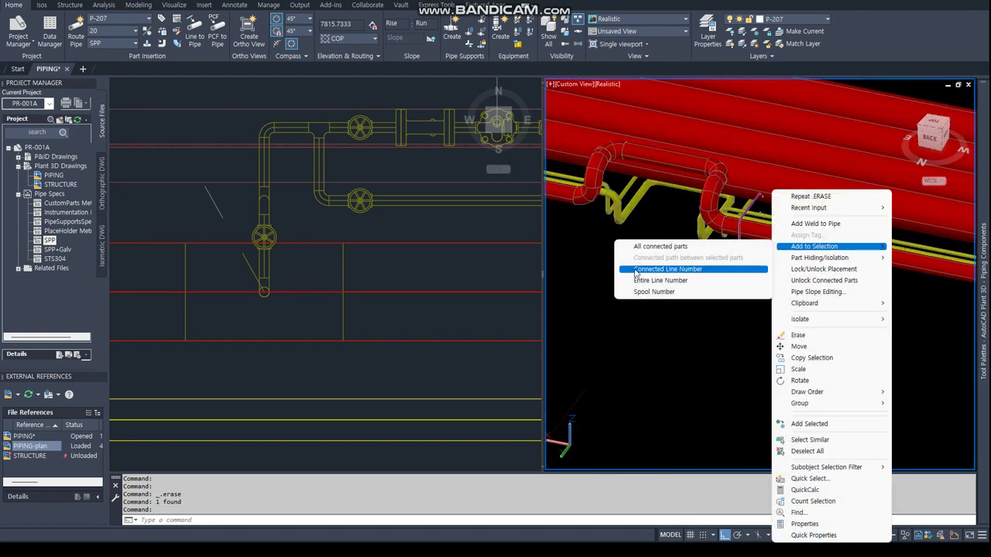
{"action": "left_click", "coordinate": [681, 267]}
{"action": "right_click", "coordinate": [655, 315]}
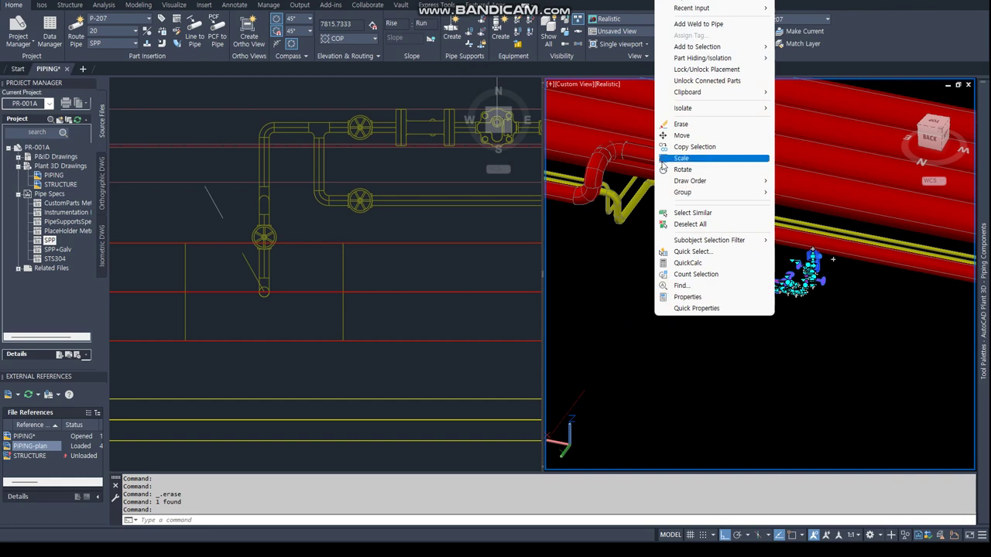
{"action": "left_click", "coordinate": [684, 146]}
{"action": "left_click", "coordinate": [359, 288]}
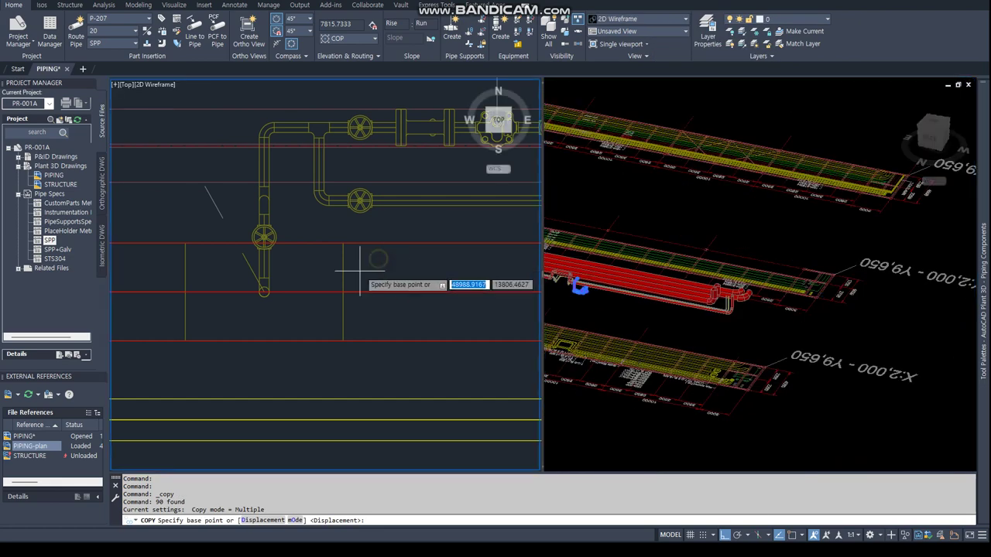
{"action": "left_click", "coordinate": [360, 271]}
{"action": "scroll", "coordinate": [356, 263], "scroll_direction": "down", "scroll_amount": 3}
{"action": "scroll", "coordinate": [353, 259], "scroll_direction": "down", "scroll_amount": 2}
{"action": "scroll", "coordinate": [341, 248], "scroll_direction": "down", "scroll_amount": 2}
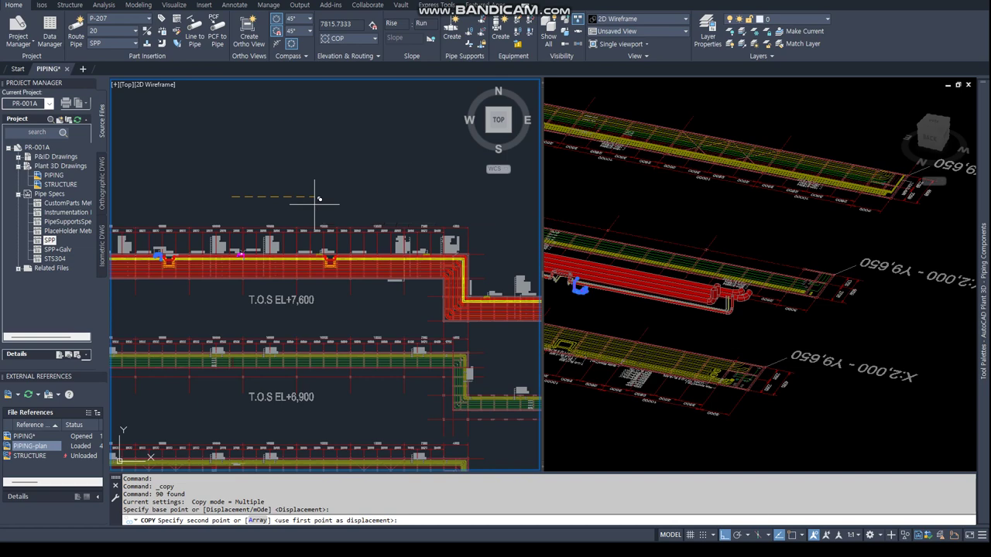
{"action": "type", "text": "30000"}
{"action": "key", "text": "Return"}
{"action": "key", "text": "Return"}
{"action": "scroll", "coordinate": [332, 232], "scroll_direction": "up", "scroll_amount": 2}
{"action": "scroll", "coordinate": [376, 217], "scroll_direction": "up", "scroll_amount": 3}
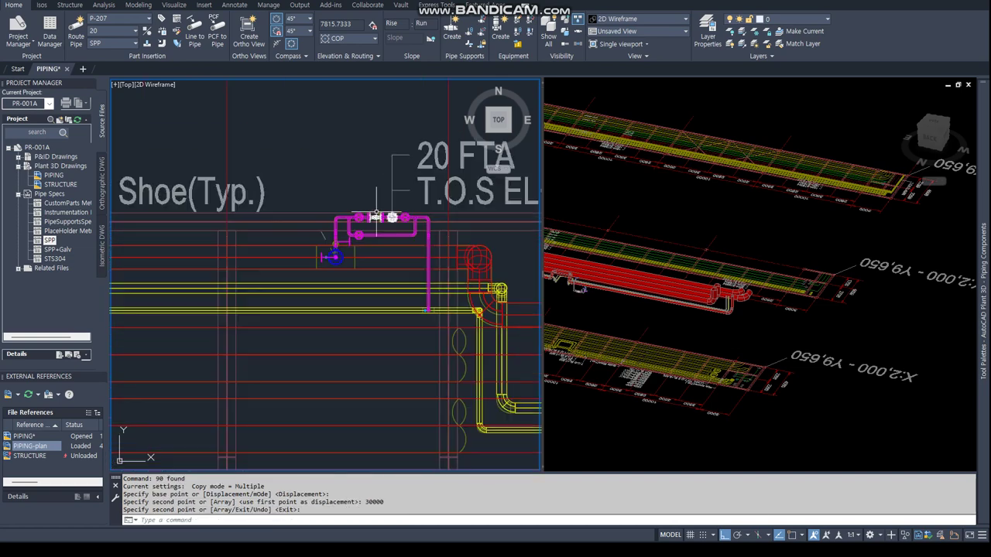
{"action": "key", "text": "Escape"}
{"action": "key", "text": "Escape"}
{"action": "key", "text": "Escape"}
{"action": "scroll", "coordinate": [376, 217], "scroll_direction": "up", "scroll_amount": 2}
{"action": "scroll", "coordinate": [371, 220], "scroll_direction": "down", "scroll_amount": 2}
- Select the copied assembly's connected run and show its Line Number Tag options in Properties
{"action": "left_click", "coordinate": [380, 224]}
{"action": "right_click", "coordinate": [387, 228]}
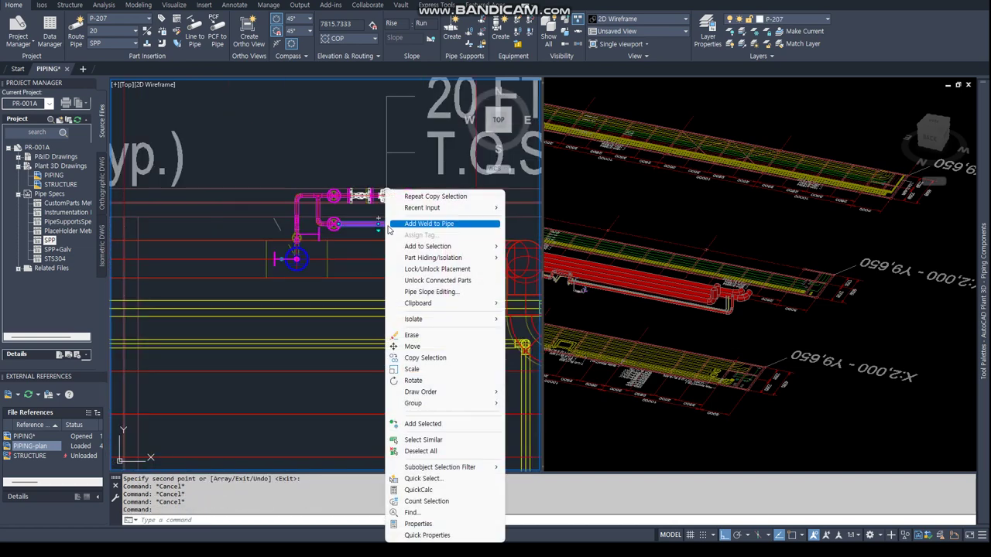
{"action": "left_click", "coordinate": [534, 247]}
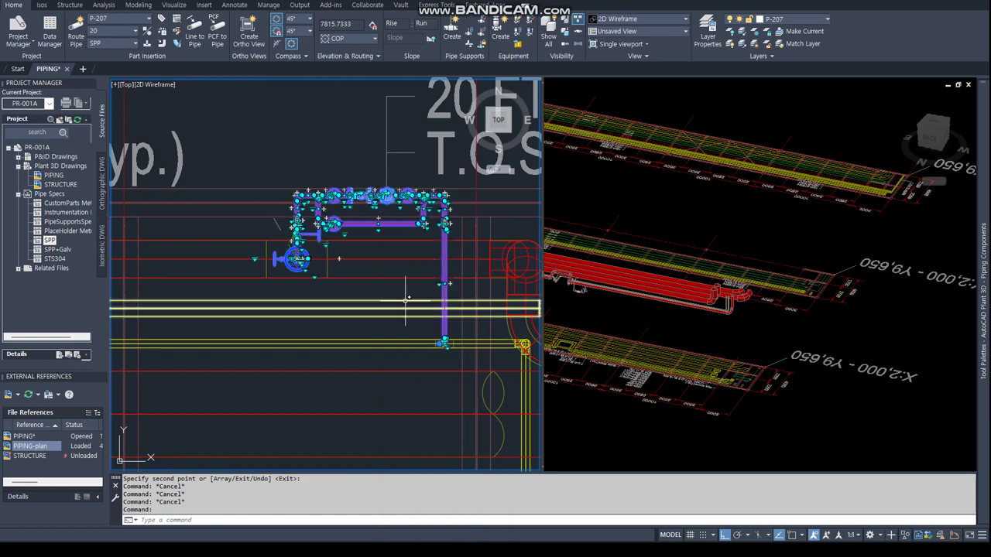
{"action": "right_click", "coordinate": [356, 225]}
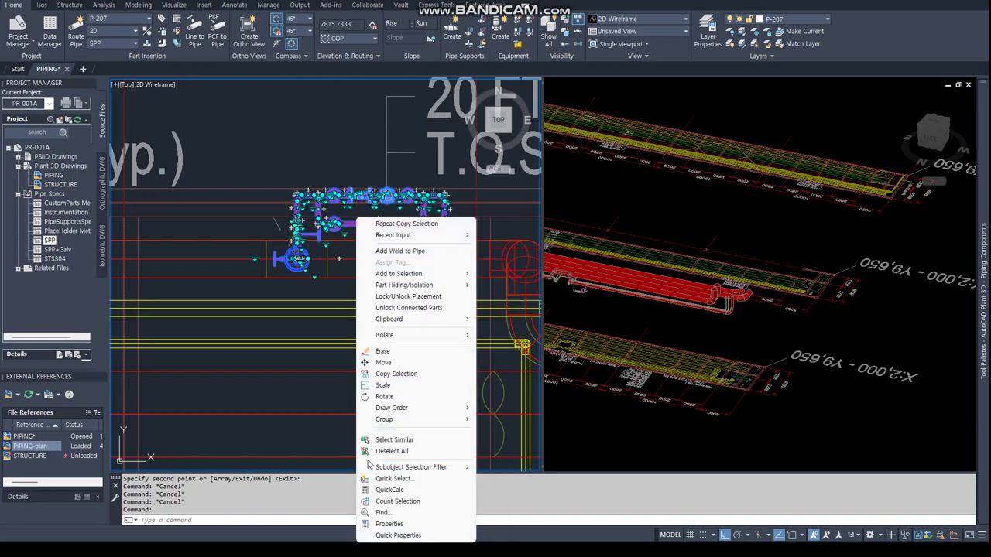
{"action": "left_click", "coordinate": [389, 524]}
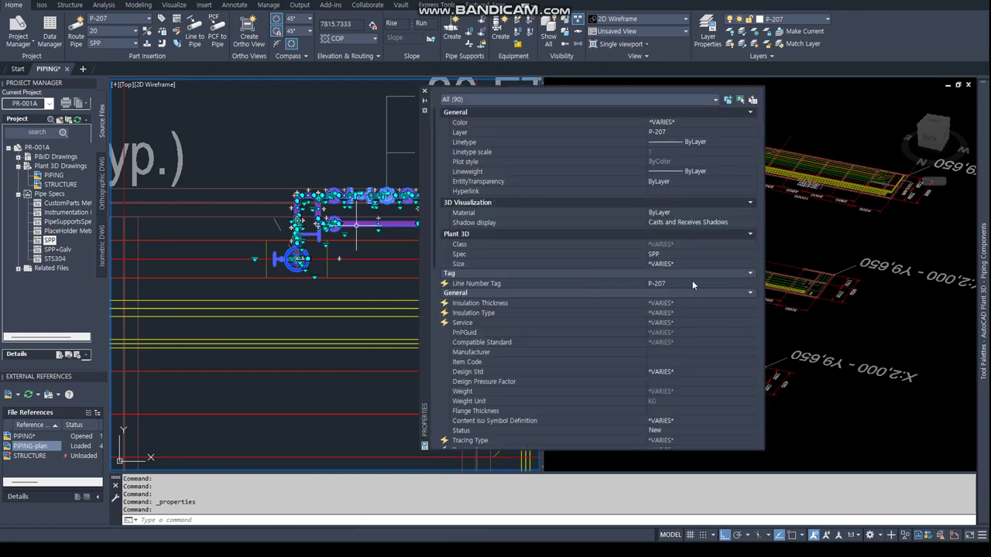
{"action": "left_click", "coordinate": [692, 284]}
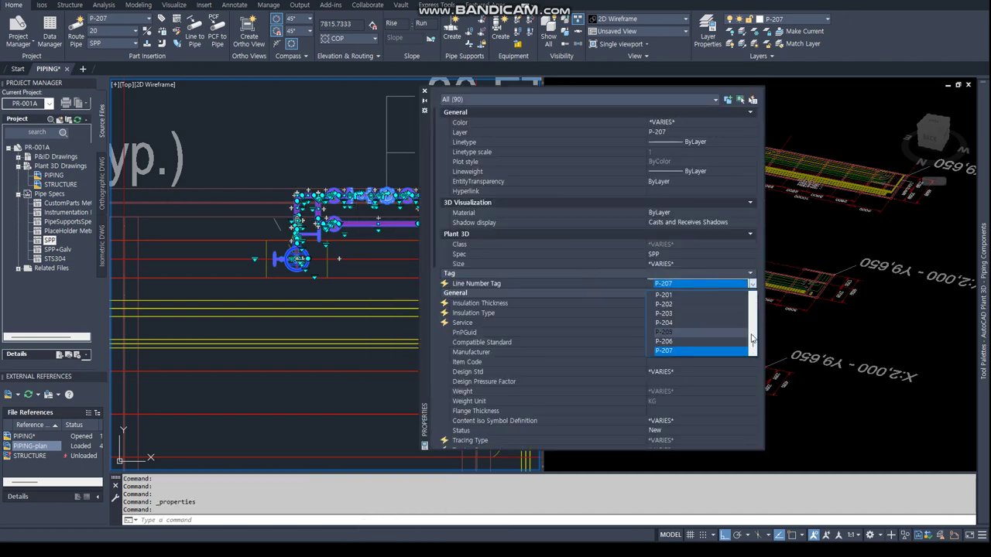
- Create a new line number tag for the selected run and close Properties
{"action": "left_click_drag", "start_coordinate": [751, 338], "coordinate": [751, 298]}
{"action": "left_click", "coordinate": [688, 297]}
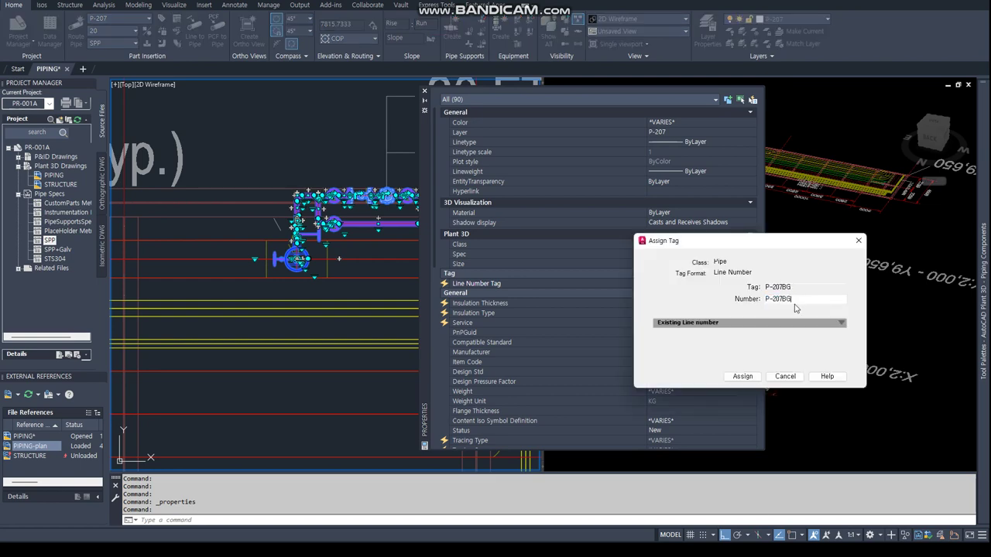
{"action": "left_click", "coordinate": [742, 377]}
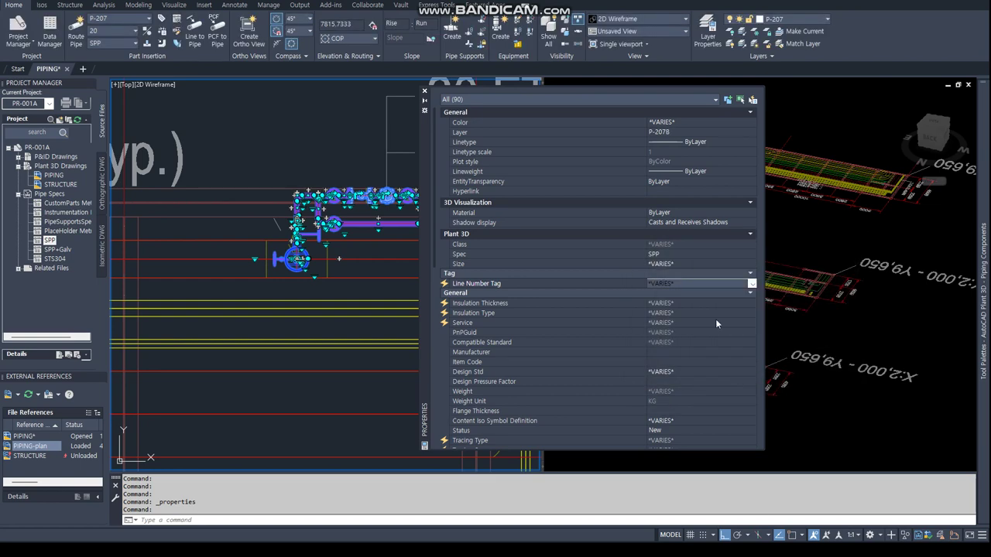
{"action": "left_click", "coordinate": [424, 92]}
- Select all parts on the connected line number in 3D and assign them tag P-207A
{"action": "left_click", "coordinate": [636, 321]}
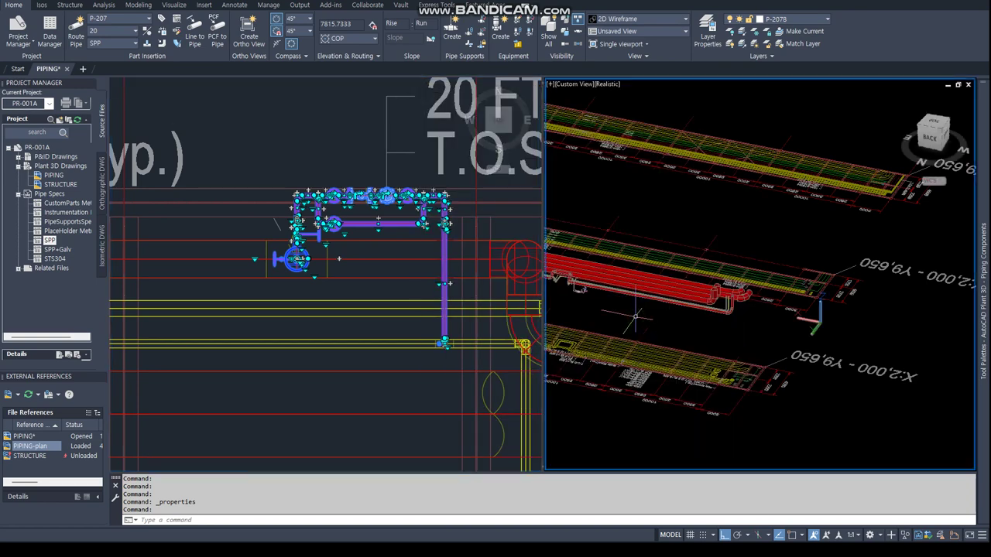
{"action": "key", "text": "Escape"}
{"action": "scroll", "coordinate": [651, 314], "scroll_direction": "up", "scroll_amount": 3}
{"action": "scroll", "coordinate": [669, 306], "scroll_direction": "up", "scroll_amount": 3}
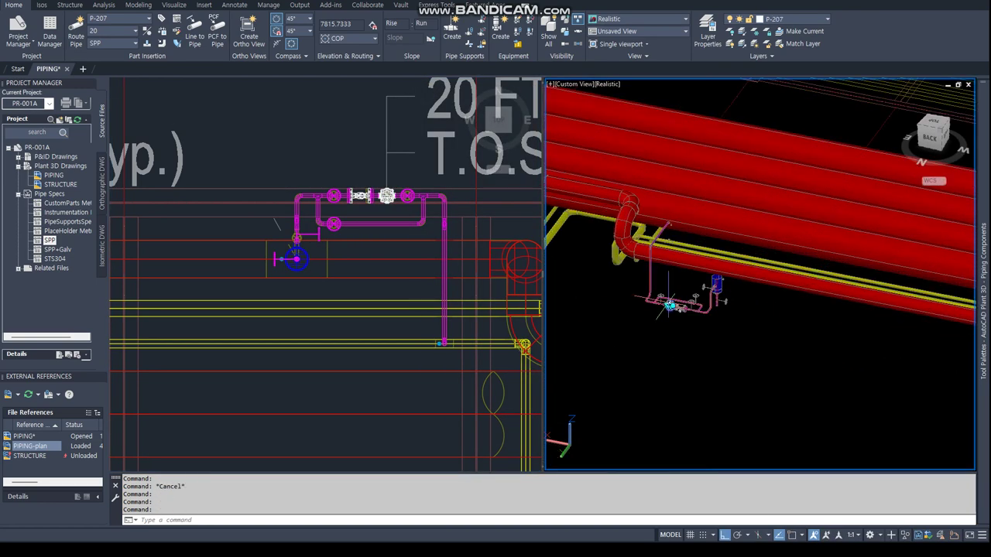
{"action": "right_click", "coordinate": [670, 306]}
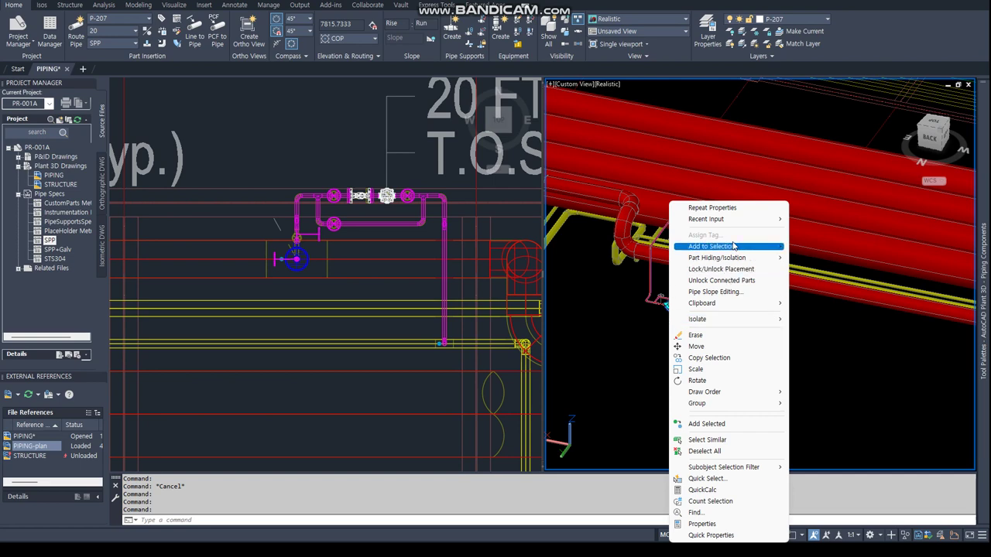
{"action": "mouse_move", "coordinate": [712, 246]}
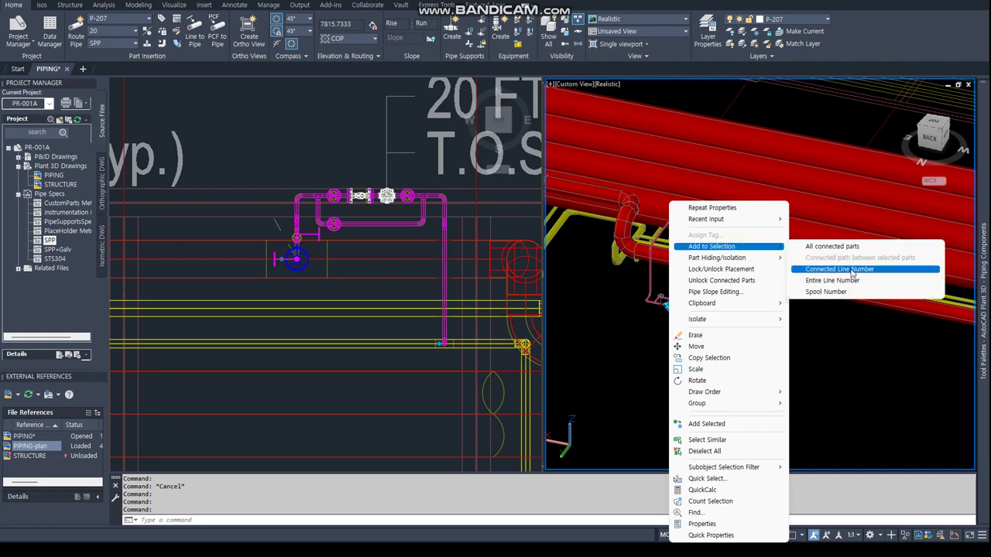
{"action": "left_click", "coordinate": [850, 269]}
{"action": "right_click", "coordinate": [721, 286]}
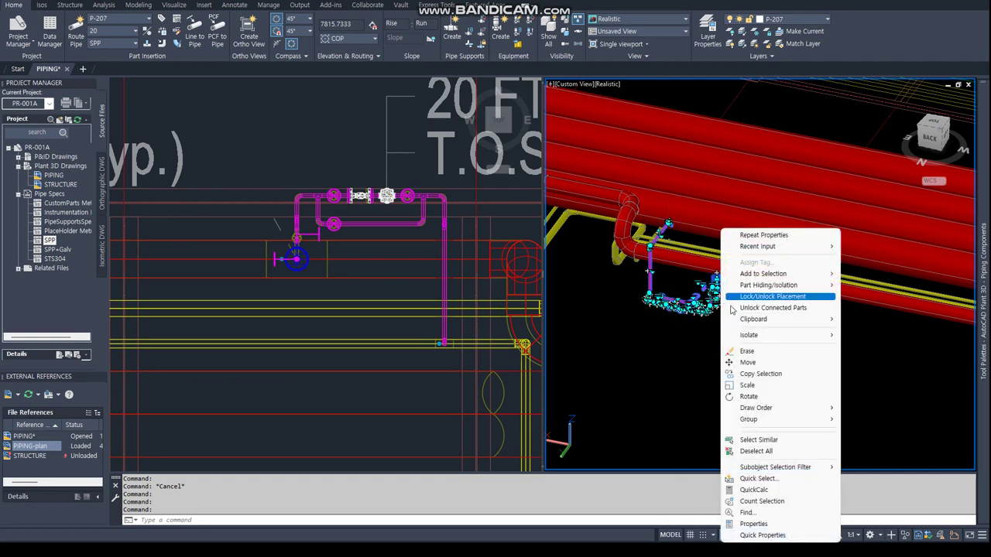
{"action": "left_click", "coordinate": [747, 524]}
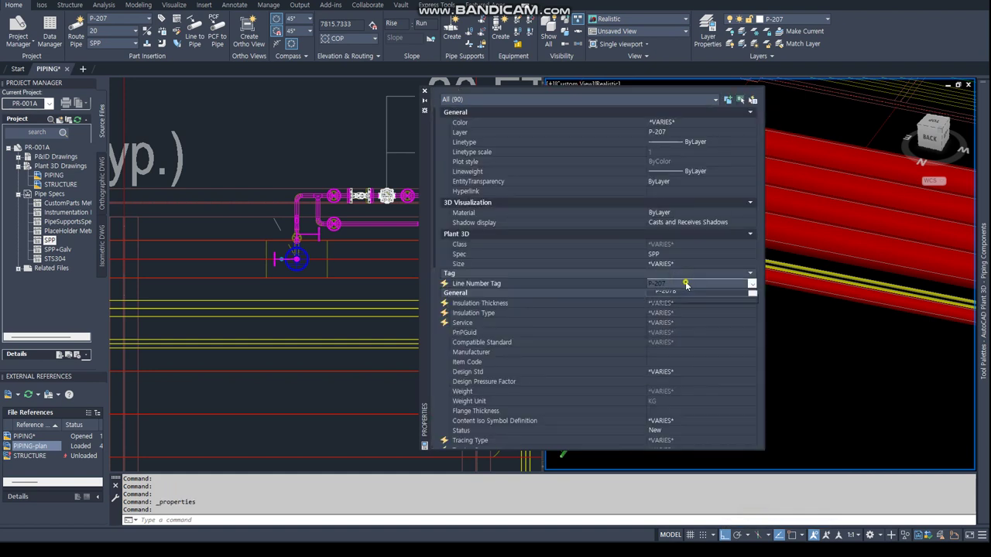
{"action": "left_click", "coordinate": [675, 302]}
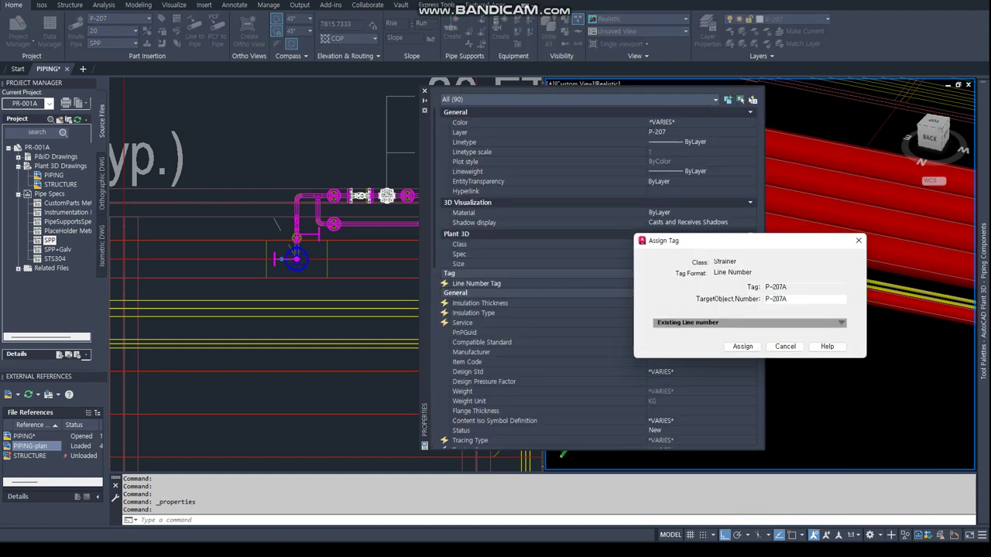
{"action": "key", "text": "Return"}
{"action": "left_click", "coordinate": [425, 91]}
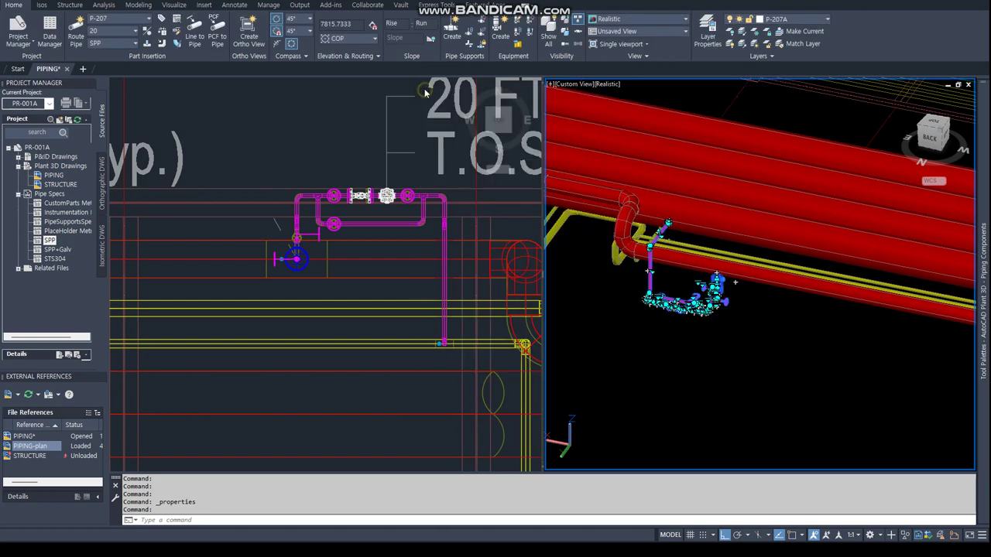
{"action": "left_click", "coordinate": [771, 310]}
{"action": "key", "text": "Escape"}
{"action": "scroll", "coordinate": [774, 310], "scroll_direction": "up", "scroll_amount": 2}
{"action": "scroll", "coordinate": [782, 309], "scroll_direction": "up", "scroll_amount": 3}
{"action": "scroll", "coordinate": [797, 310], "scroll_direction": "up", "scroll_amount": 2}
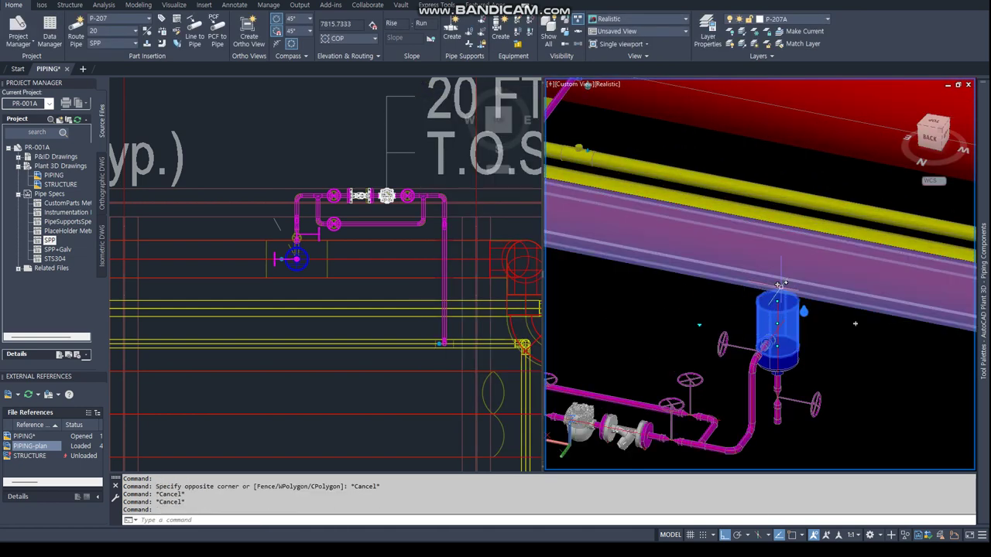
{"action": "left_click", "coordinate": [803, 311]}
{"action": "type", "text": "per"}
{"action": "key", "text": "Return"}
{"action": "key", "text": "Escape"}
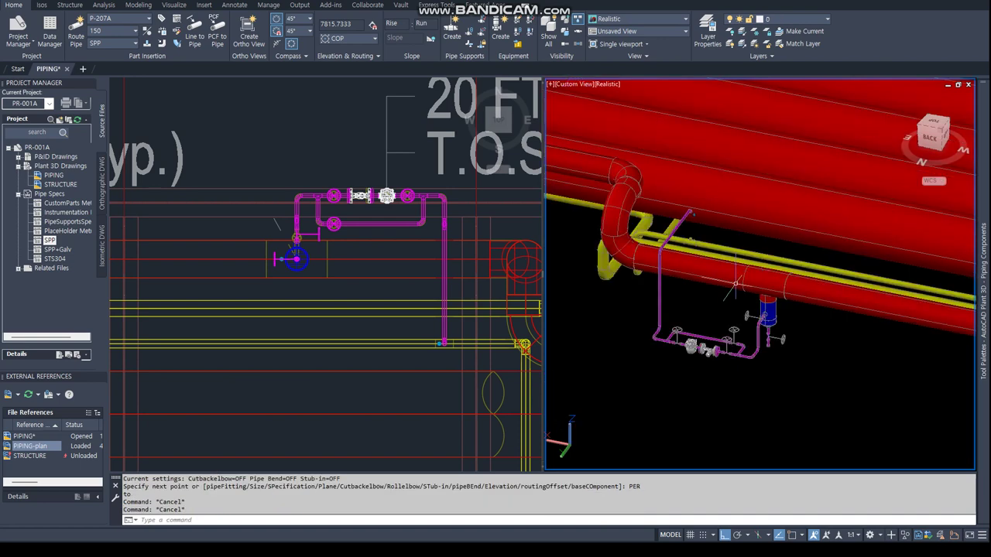
{"action": "middle_click_drag", "start_coordinate": [774, 309], "coordinate": [689, 219], "text": "shift"}
{"action": "left_click", "coordinate": [714, 223]}
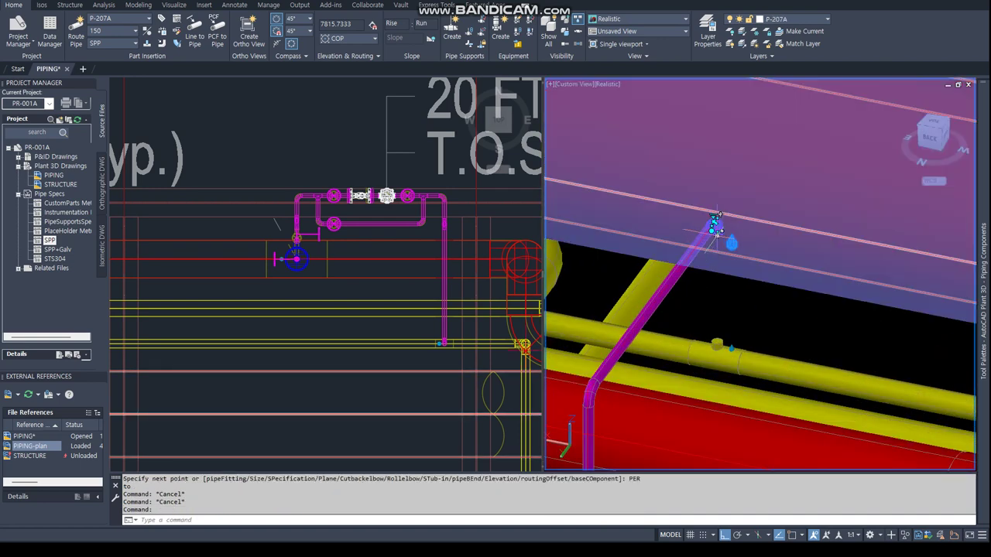
{"action": "type", "text": "per"}
{"action": "key", "text": "Return"}
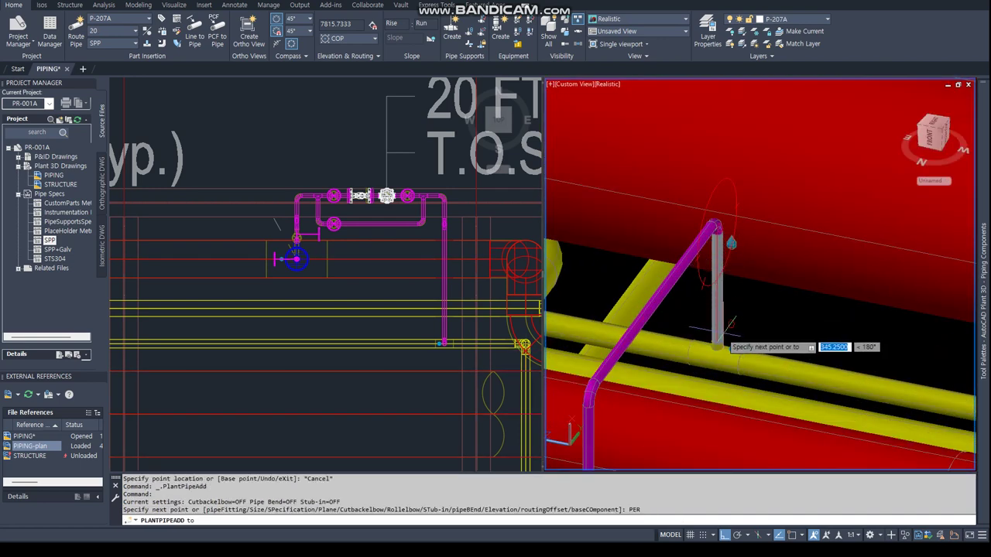
{"action": "left_click", "coordinate": [735, 304]}
{"action": "type", "text": "nod"}
{"action": "key", "text": "Return"}
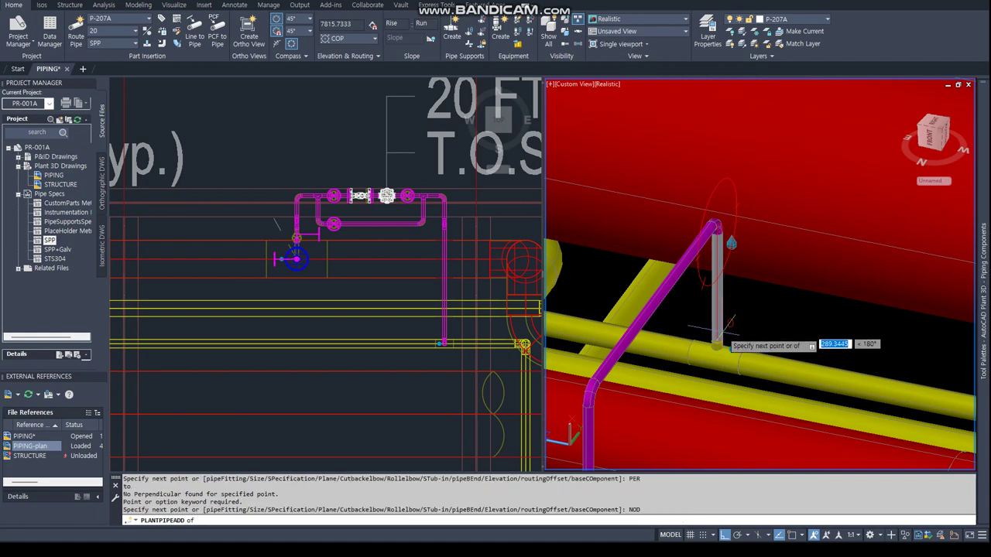
{"action": "key", "text": "Escape"}
{"action": "scroll", "coordinate": [720, 334], "scroll_direction": "down", "scroll_amount": 5}
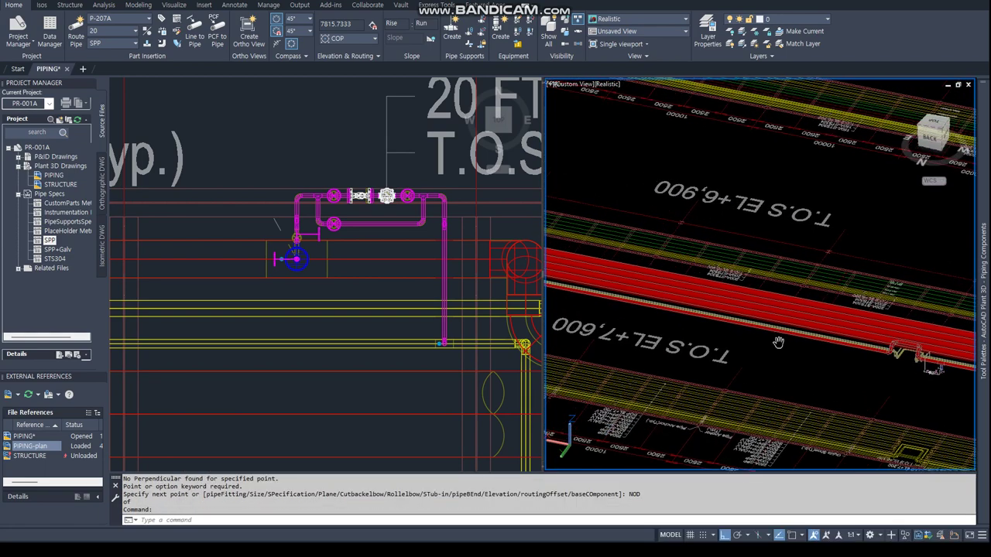
{"action": "middle_click_drag", "start_coordinate": [720, 334], "coordinate": [590, 301]}
{"action": "scroll", "coordinate": [591, 302], "scroll_direction": "up", "scroll_amount": 3}
{"action": "key", "text": "Escape"}
{"action": "scroll", "coordinate": [774, 309], "scroll_direction": "up", "scroll_amount": 5}
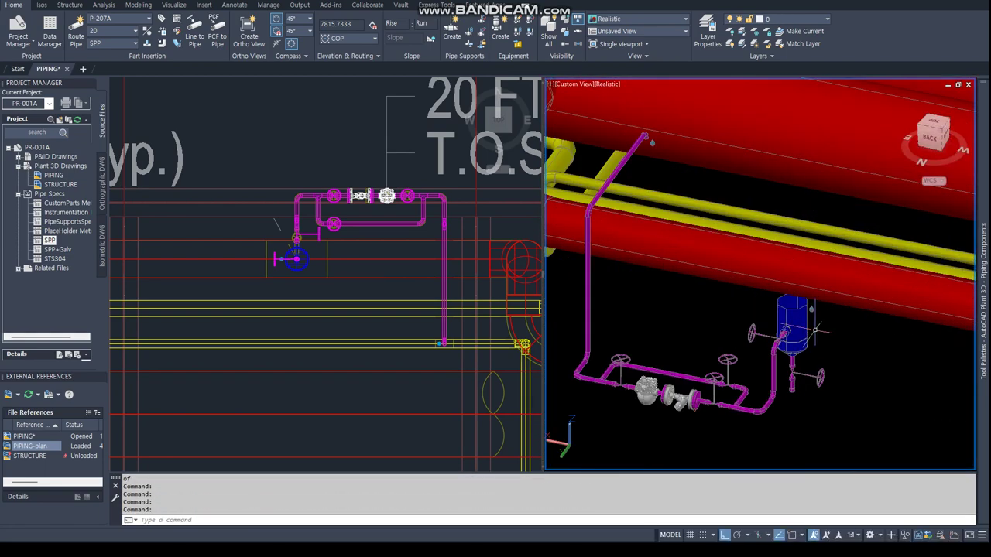
{"action": "scroll", "coordinate": [849, 317], "scroll_direction": "down", "scroll_amount": 3}
- Measure the spacing between trap assemblies with DIST, using centre and node snaps
{"action": "scroll", "coordinate": [237, 233], "scroll_direction": "down", "scroll_amount": 5}
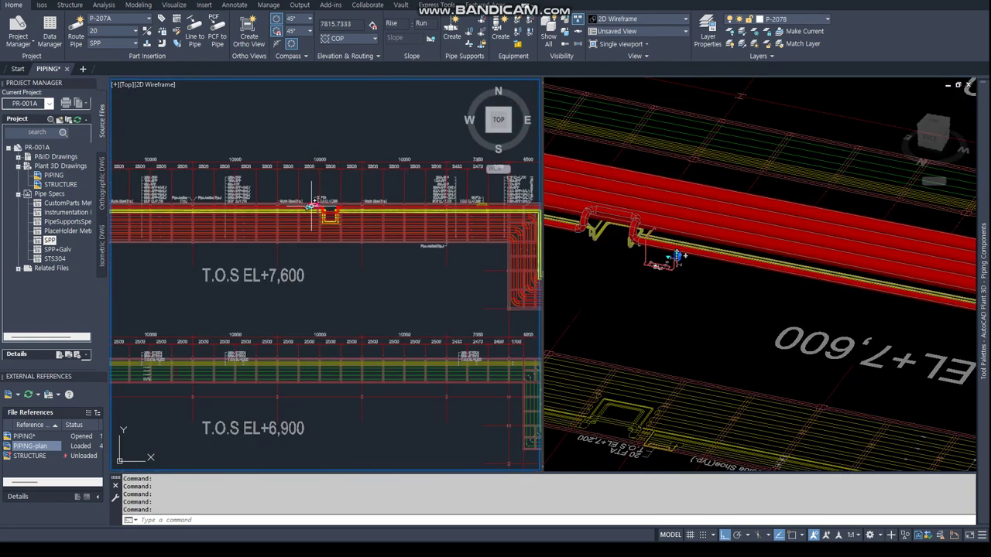
{"action": "scroll", "coordinate": [237, 234], "scroll_direction": "up", "scroll_amount": 1}
{"action": "scroll", "coordinate": [237, 234], "scroll_direction": "up", "scroll_amount": 2}
{"action": "scroll", "coordinate": [309, 233], "scroll_direction": "up", "scroll_amount": 2}
{"action": "scroll", "coordinate": [436, 228], "scroll_direction": "up", "scroll_amount": 2}
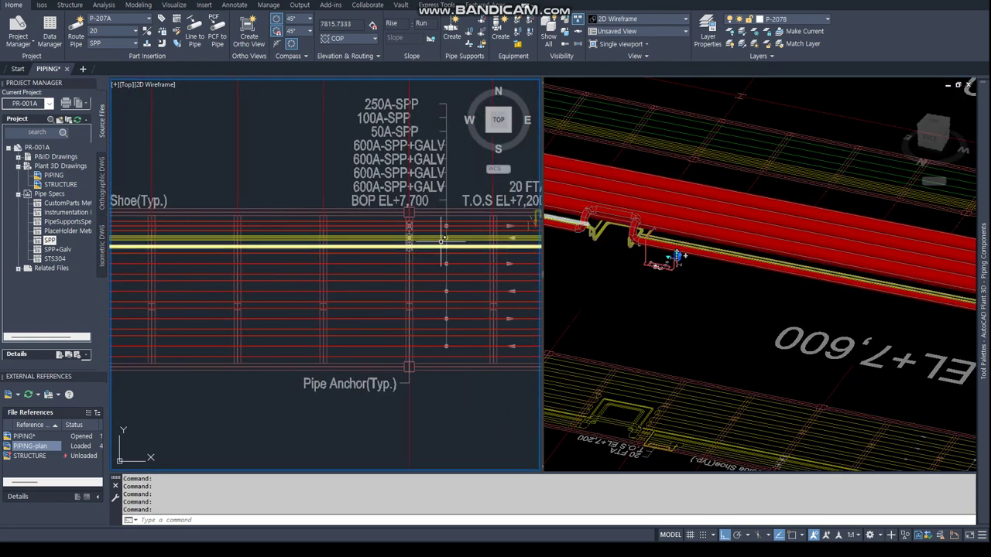
{"action": "scroll", "coordinate": [327, 245], "scroll_direction": "up", "scroll_amount": 2}
{"action": "type", "text": "DIST"}
{"action": "key", "text": "Return"}
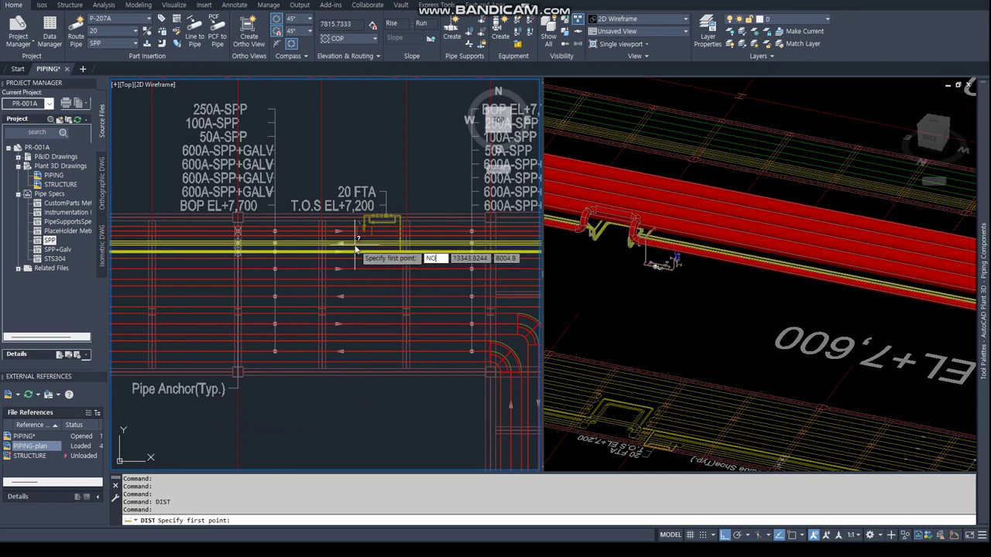
{"action": "type", "text": "NOD"}
{"action": "key", "text": "Return"}
{"action": "scroll", "coordinate": [359, 232], "scroll_direction": "up", "scroll_amount": 3}
{"action": "scroll", "coordinate": [363, 217], "scroll_direction": "up", "scroll_amount": 3}
{"action": "type", "text": "CEN"}
{"action": "key", "text": "Return"}
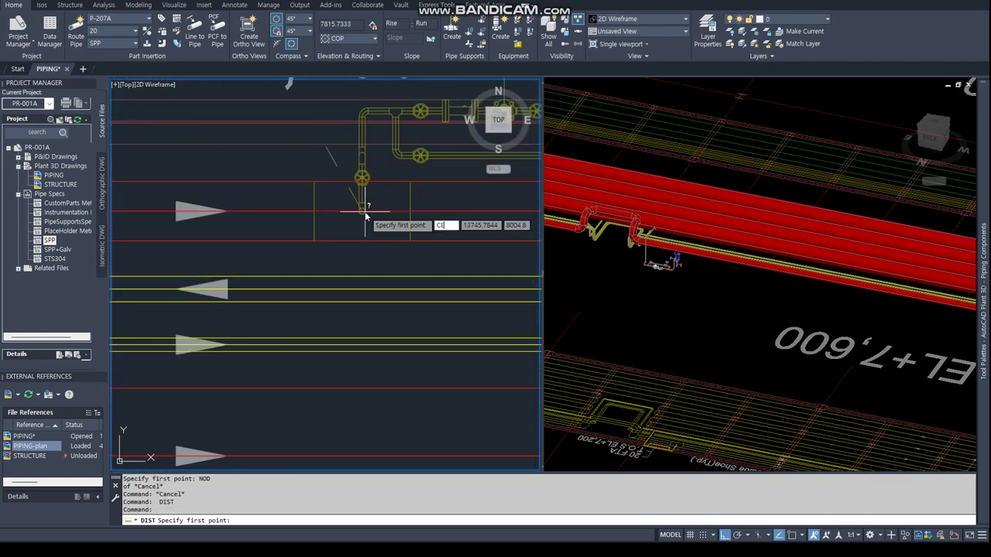
{"action": "left_click", "coordinate": [365, 210]}
{"action": "scroll", "coordinate": [365, 212], "scroll_direction": "down", "scroll_amount": 5}
{"action": "scroll", "coordinate": [456, 287], "scroll_direction": "up", "scroll_amount": 5}
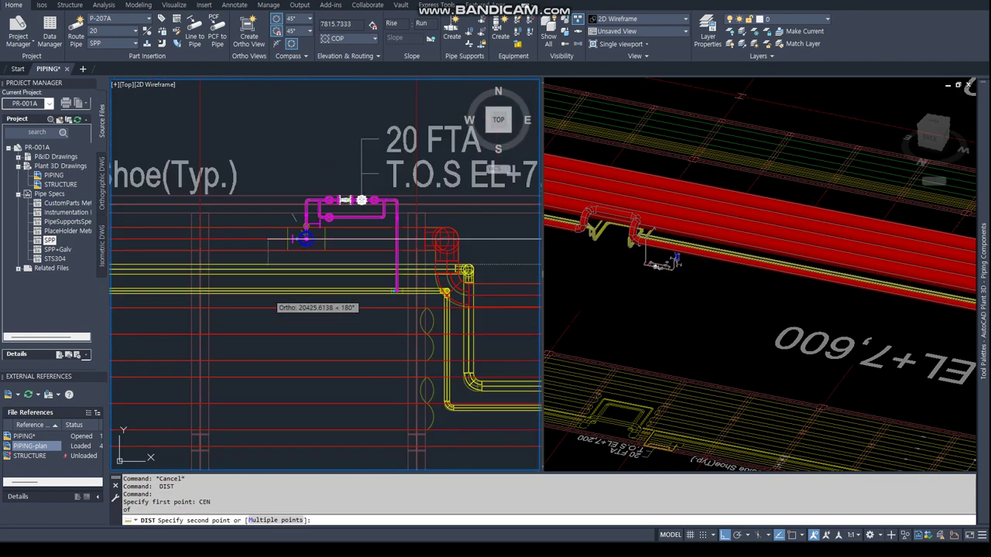
{"action": "type", "text": "OD"}
{"action": "key", "text": "Return"}
{"action": "left_click", "coordinate": [317, 216]}
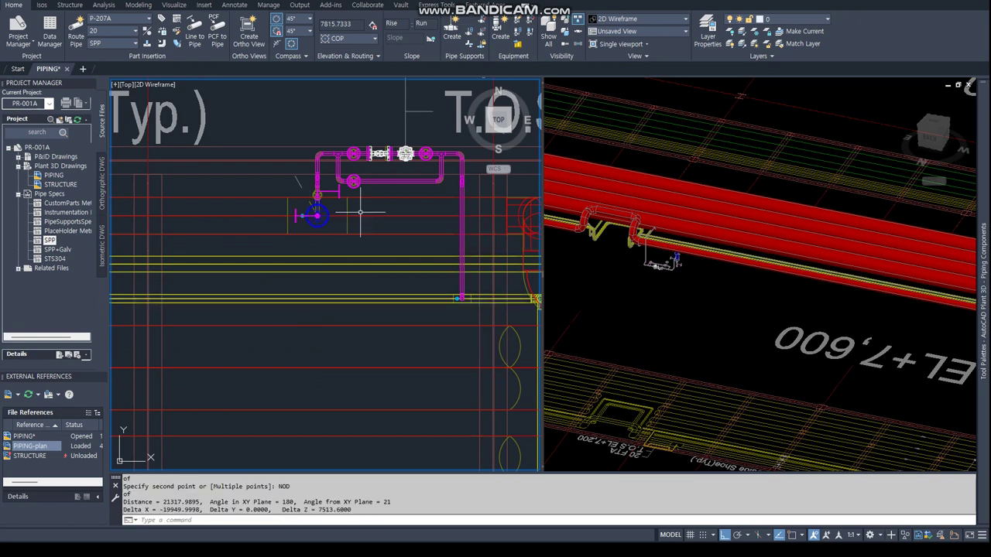
{"action": "key", "text": "Escape"}
{"action": "key", "text": "Escape"}
- Copy all parts connected to the assembly's short pipe 19950 along the rack
{"action": "left_click", "coordinate": [395, 181]}
{"action": "right_click", "coordinate": [397, 182]}
{"action": "mouse_move", "coordinate": [441, 237]}
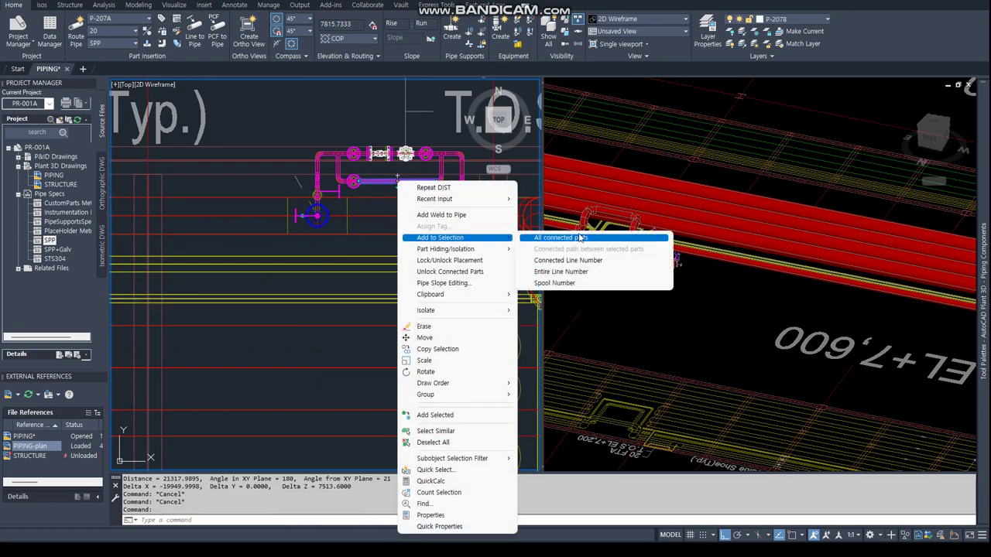
{"action": "left_click", "coordinate": [573, 238]}
{"action": "scroll", "coordinate": [358, 215], "scroll_direction": "down", "scroll_amount": 4}
{"action": "right_click", "coordinate": [316, 140]}
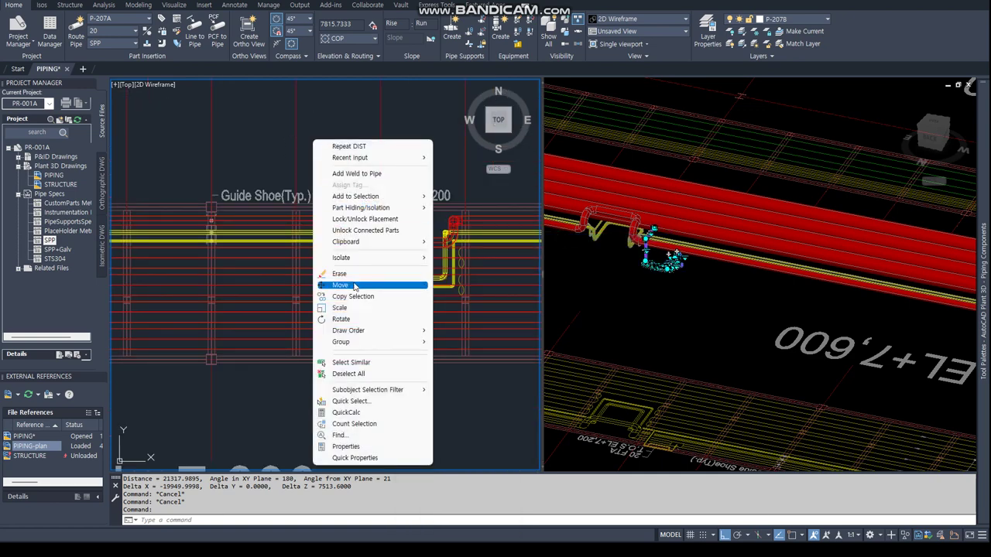
{"action": "left_click", "coordinate": [348, 297]}
{"action": "left_click", "coordinate": [256, 165]}
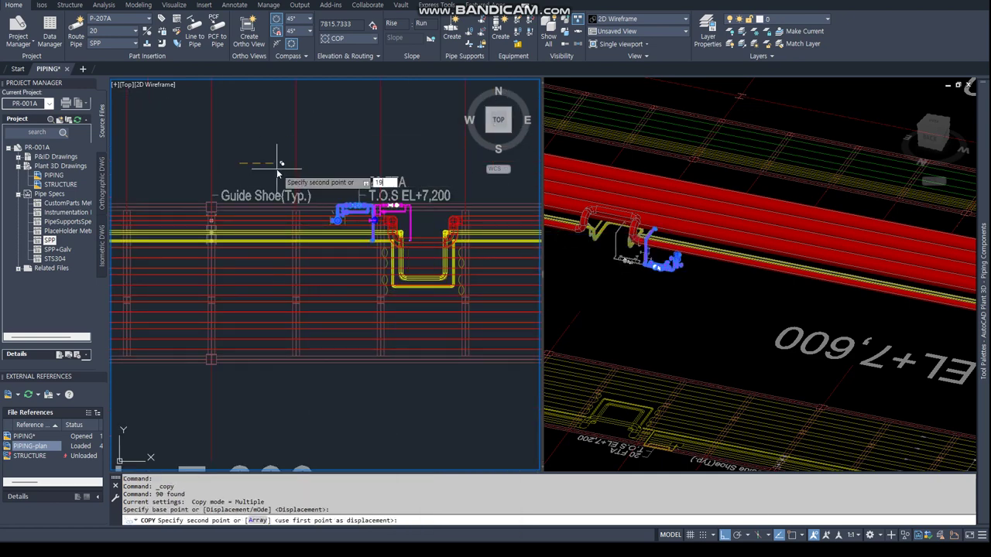
{"action": "type", "text": "19950"}
{"action": "key", "text": "Return"}
{"action": "key", "text": "Escape"}
{"action": "key", "text": "Escape"}
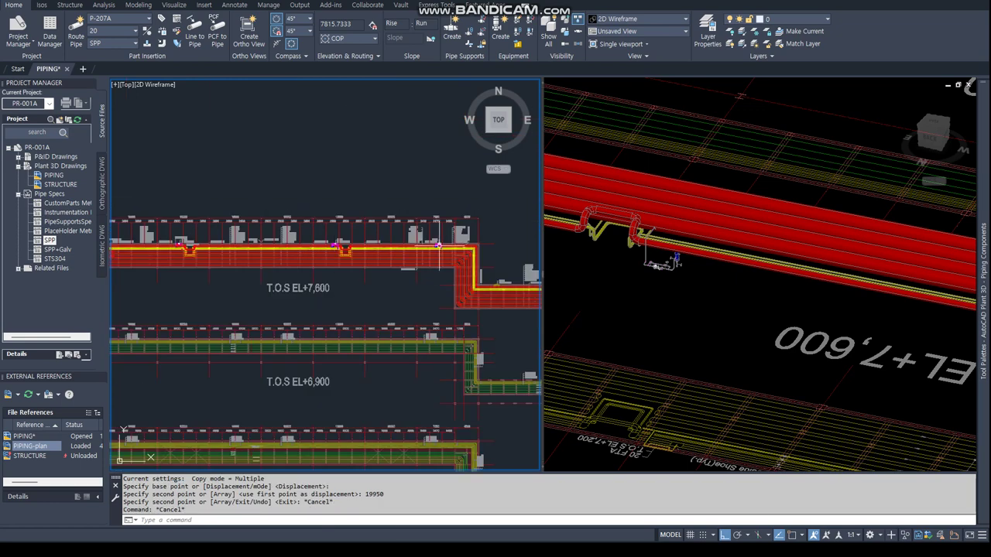
{"action": "scroll", "coordinate": [325, 278], "scroll_direction": "down", "scroll_amount": 3}
- Select the new trap assembly's vessel in the 3D view
{"action": "left_click", "coordinate": [720, 304]}
{"action": "scroll", "coordinate": [673, 259], "scroll_direction": "up", "scroll_amount": 3}
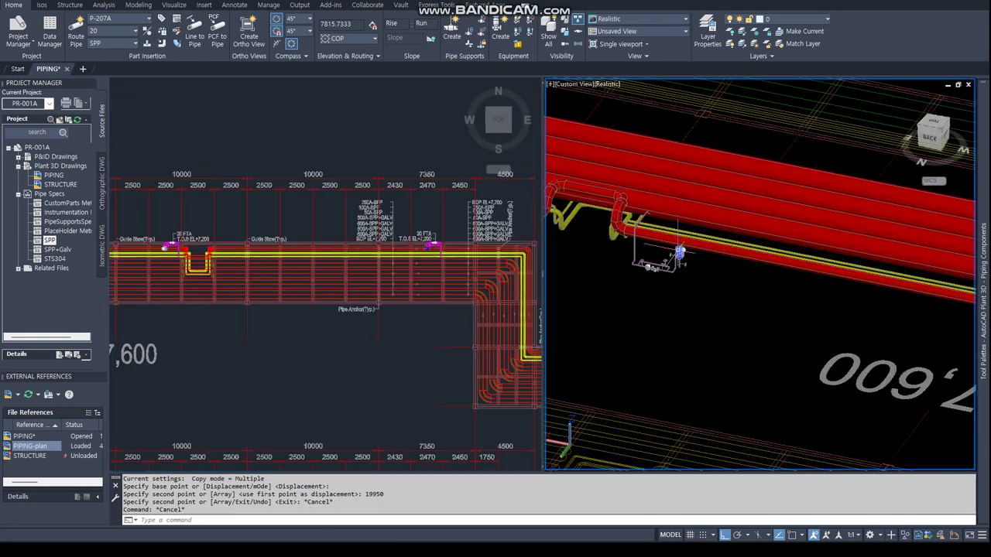
{"action": "scroll", "coordinate": [673, 260], "scroll_direction": "up", "scroll_amount": 4}
{"action": "left_click", "coordinate": [684, 232]}
- Route pipe from the top nozzle up to the rack, then perpendicular down into the header tee
{"action": "left_click", "coordinate": [683, 229]}
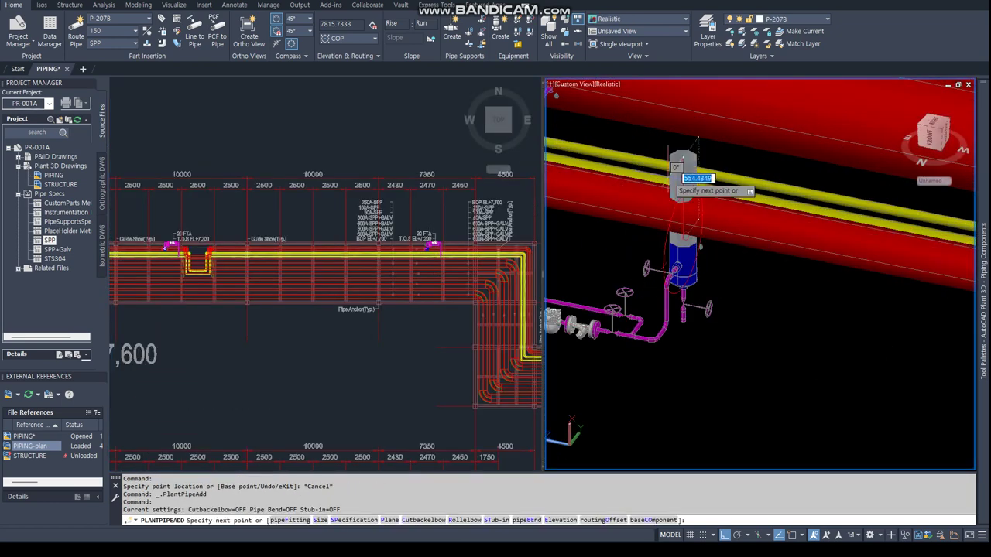
{"action": "type", "text": "ER"}
{"action": "key", "text": "Return"}
{"action": "left_click", "coordinate": [673, 221]}
{"action": "middle_click_drag", "start_coordinate": [674, 221], "coordinate": [720, 199], "text": "shift"}
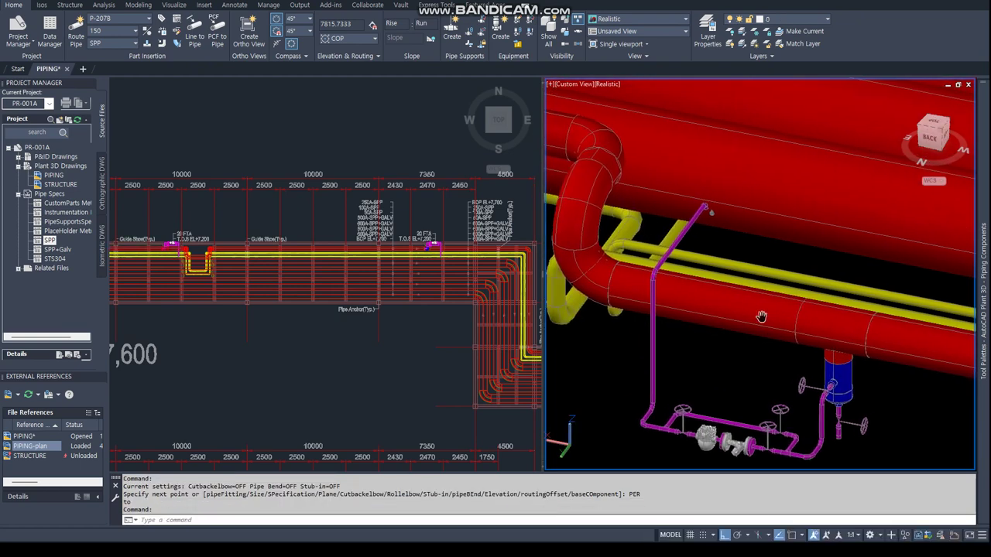
{"action": "key", "text": "Escape"}
{"action": "key", "text": "Escape"}
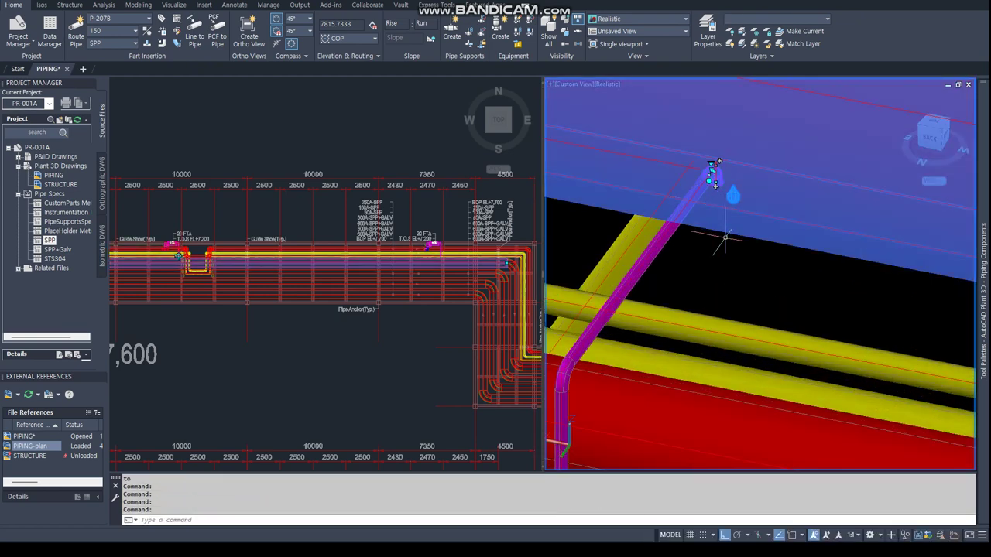
{"action": "left_click", "coordinate": [732, 195]}
{"action": "type", "text": "PER"}
{"action": "key", "text": "Return"}
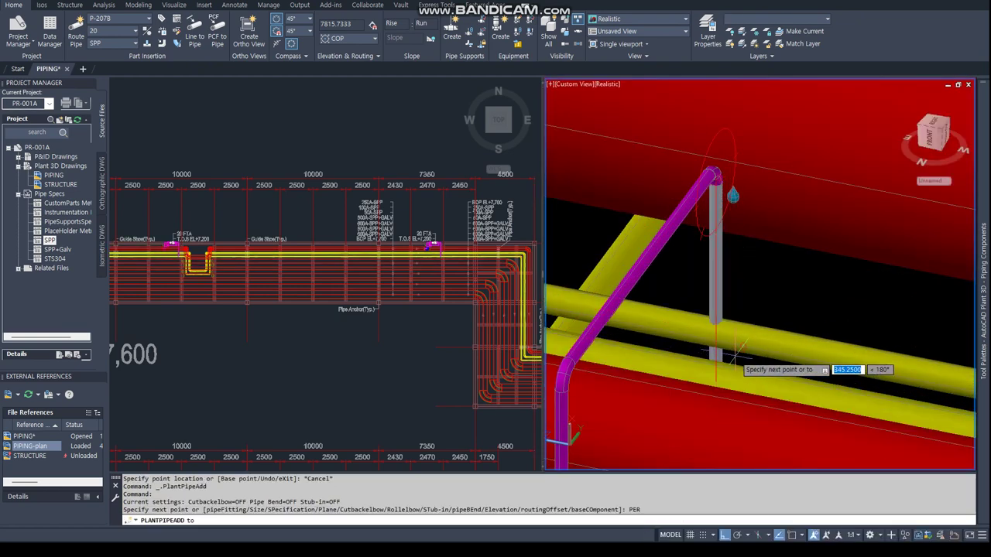
{"action": "left_click", "coordinate": [728, 325]}
{"action": "left_click", "coordinate": [358, 210]}
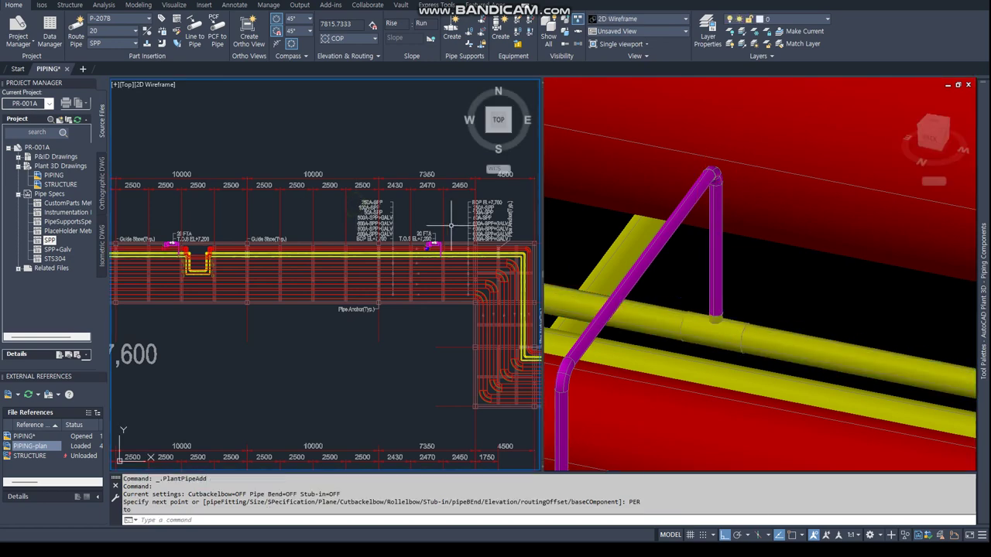
{"action": "middle_click_drag", "start_coordinate": [474, 253], "coordinate": [258, 183]}
- Measure node to circle centre: 15630.2362, Delta X 11199.9998, Delta Y -7900.0066
{"action": "type", "text": "DIST"}
{"action": "key", "text": "Return"}
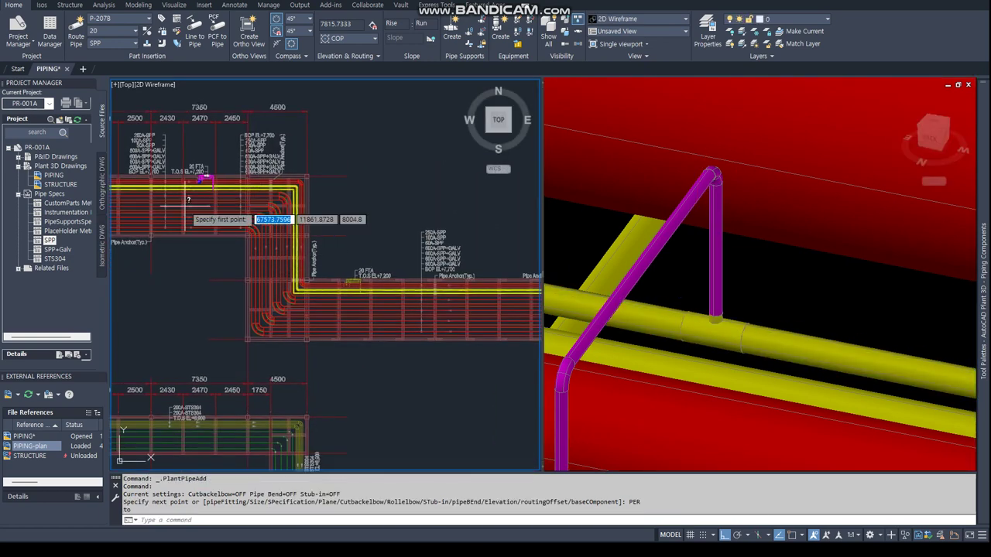
{"action": "scroll", "coordinate": [193, 185], "scroll_direction": "up", "scroll_amount": 5}
{"action": "scroll", "coordinate": [189, 165], "scroll_direction": "down", "scroll_amount": 2}
{"action": "type", "text": "NOD"}
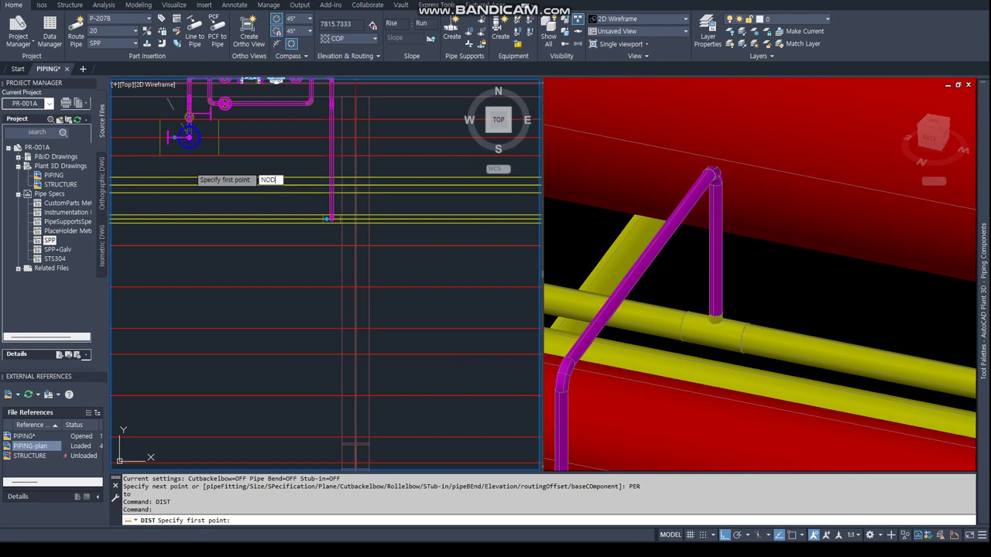
{"action": "key", "text": "Return"}
{"action": "left_click", "coordinate": [188, 137]}
{"action": "scroll", "coordinate": [228, 232], "scroll_direction": "up", "scroll_amount": 5}
{"action": "scroll", "coordinate": [442, 377], "scroll_direction": "up", "scroll_amount": 2}
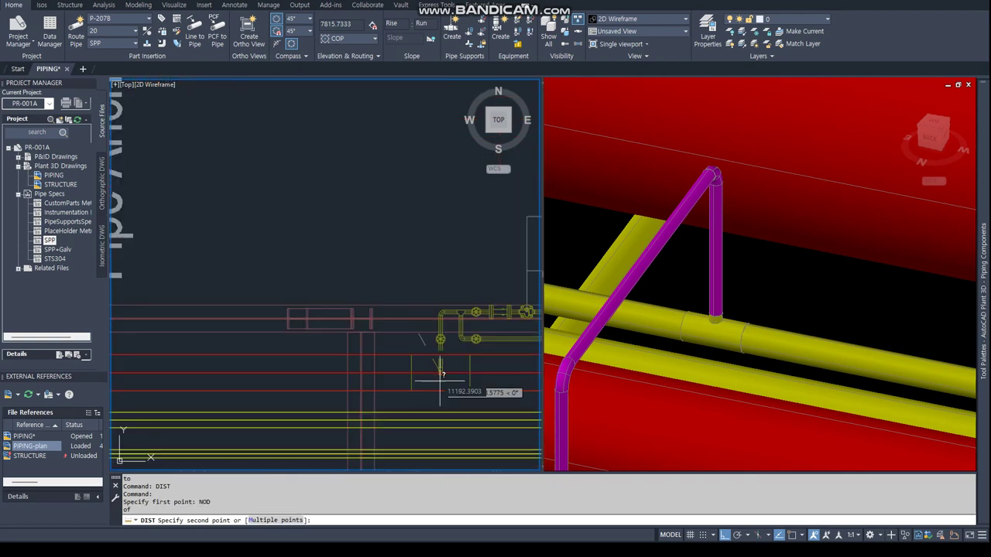
{"action": "scroll", "coordinate": [442, 377], "scroll_direction": "up", "scroll_amount": 4}
{"action": "type", "text": "NOD"}
{"action": "key", "text": "Return"}
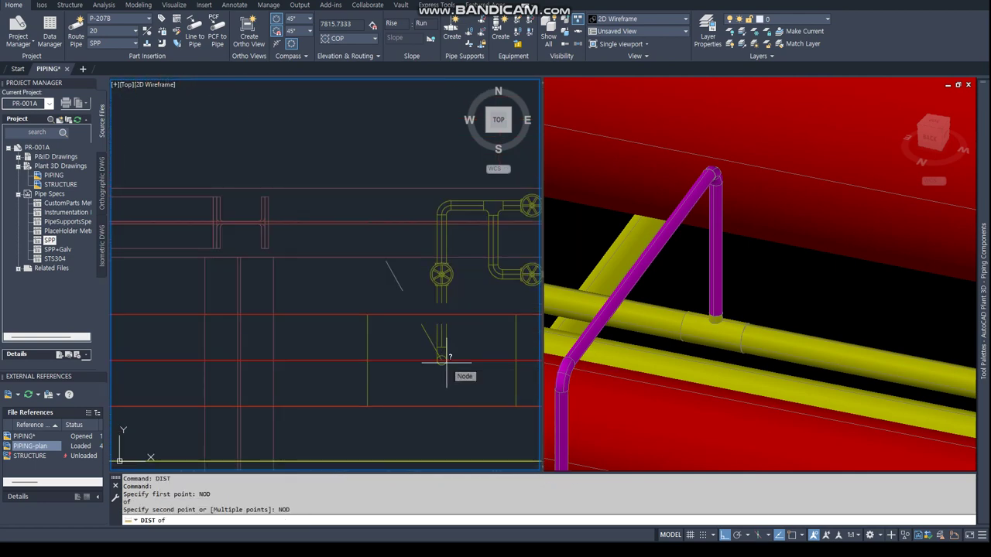
{"action": "type", "text": "CEN"}
{"action": "key", "text": "Return"}
{"action": "left_click", "coordinate": [444, 361]}
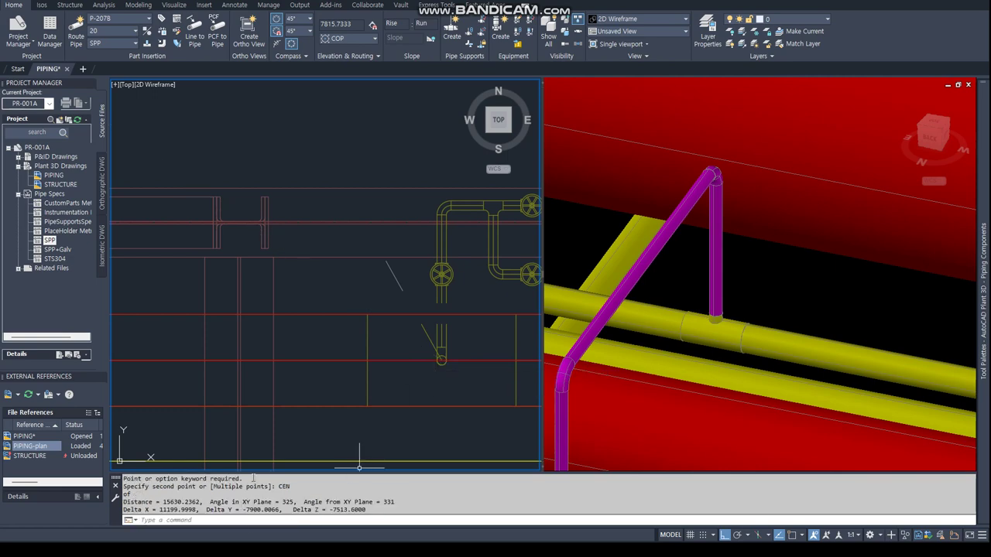
- Copy the Delta X and Delta Y values from the command history
{"action": "scroll", "coordinate": [401, 345], "scroll_direction": "down", "scroll_amount": 5}
{"action": "scroll", "coordinate": [401, 346], "scroll_direction": "down", "scroll_amount": 4}
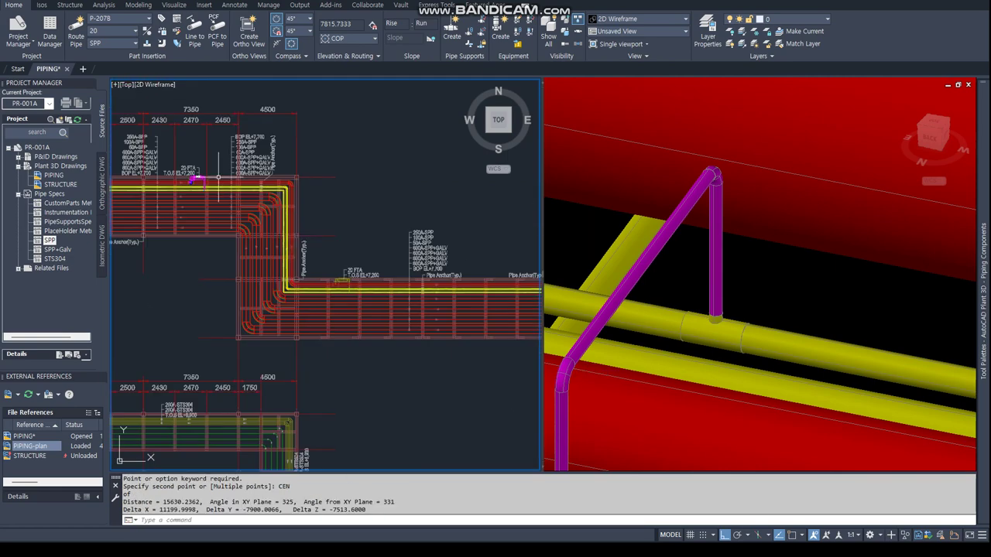
{"action": "right_click", "coordinate": [259, 513]}
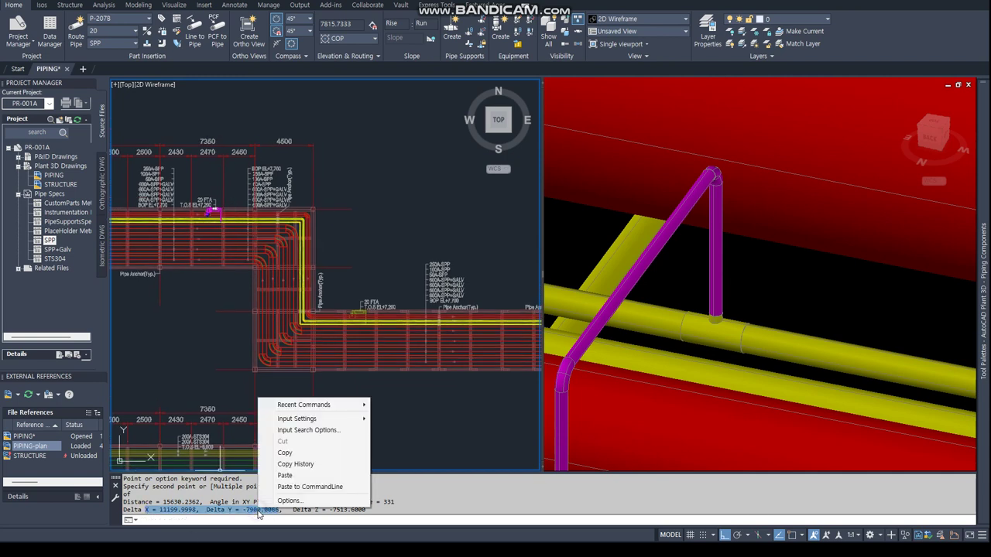
{"action": "left_click", "coordinate": [285, 453]}
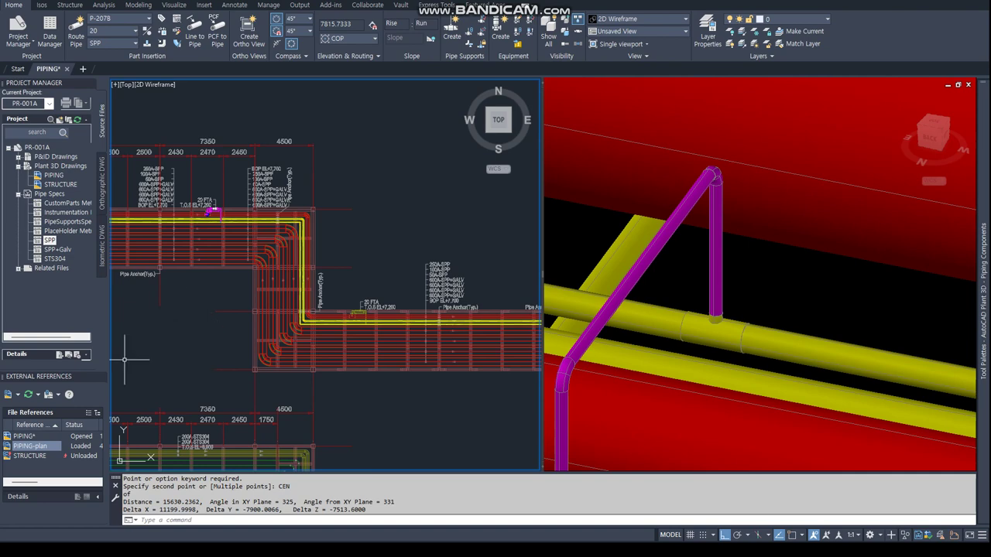
- Paste the deltas into Notepad, copy 11199.9998,-7900.0066, and close without saving
{"action": "key", "text": "alt+Tab"}
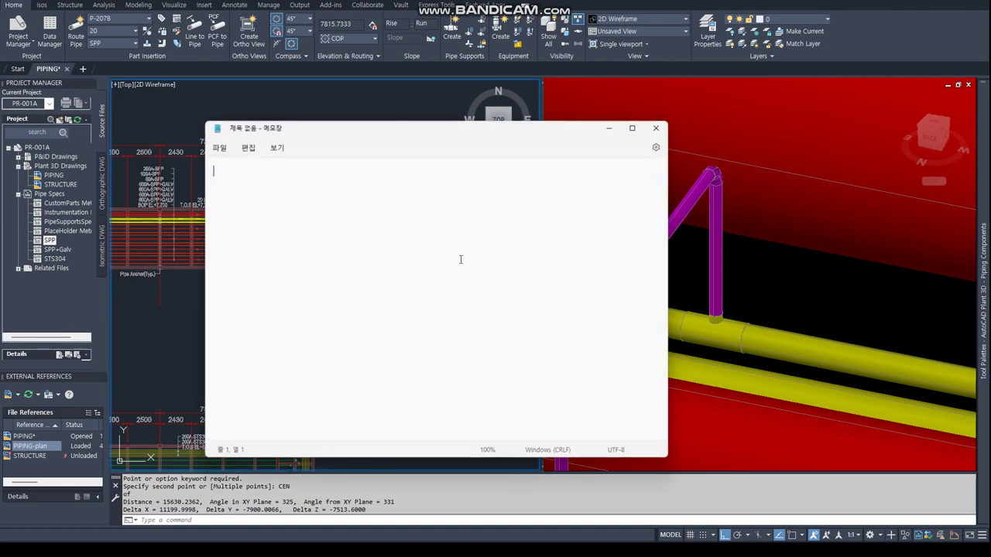
{"action": "type", "text": "X = 11199.9998,  Delta Y = -7900.0066"}
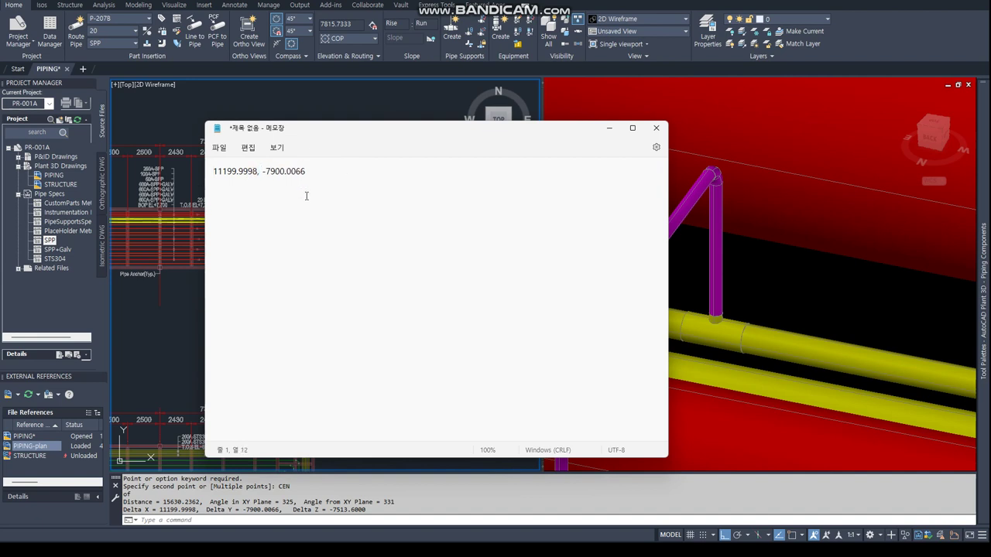
{"action": "right_click", "coordinate": [242, 173]}
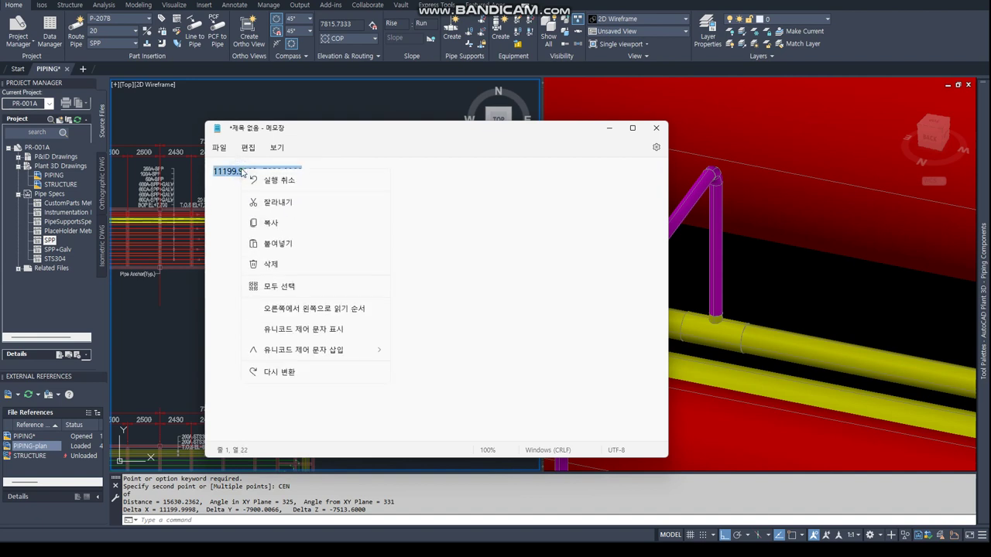
{"action": "left_click", "coordinate": [271, 225]}
{"action": "left_click", "coordinate": [655, 128]}
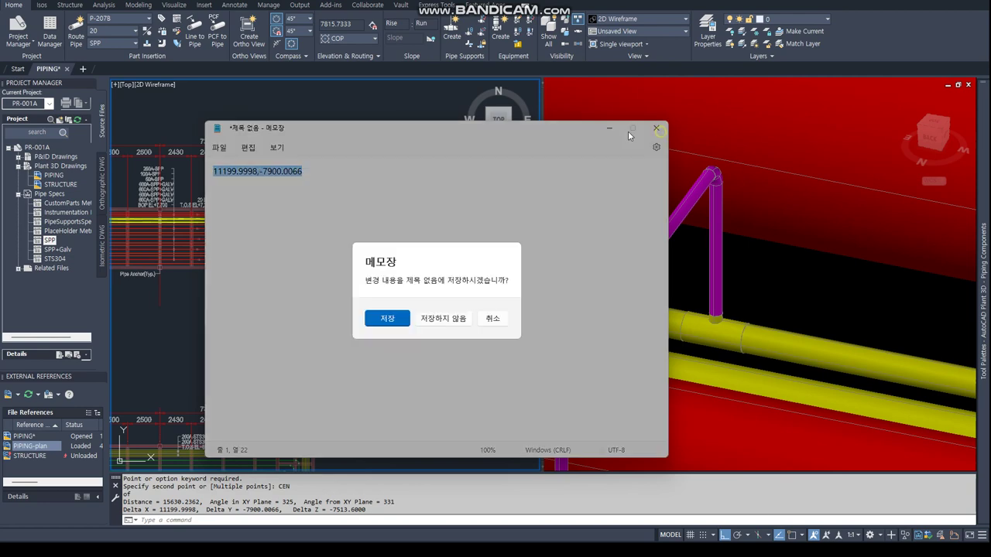
{"action": "left_click", "coordinate": [444, 319]}
{"action": "scroll", "coordinate": [226, 203], "scroll_direction": "up", "scroll_amount": 5}
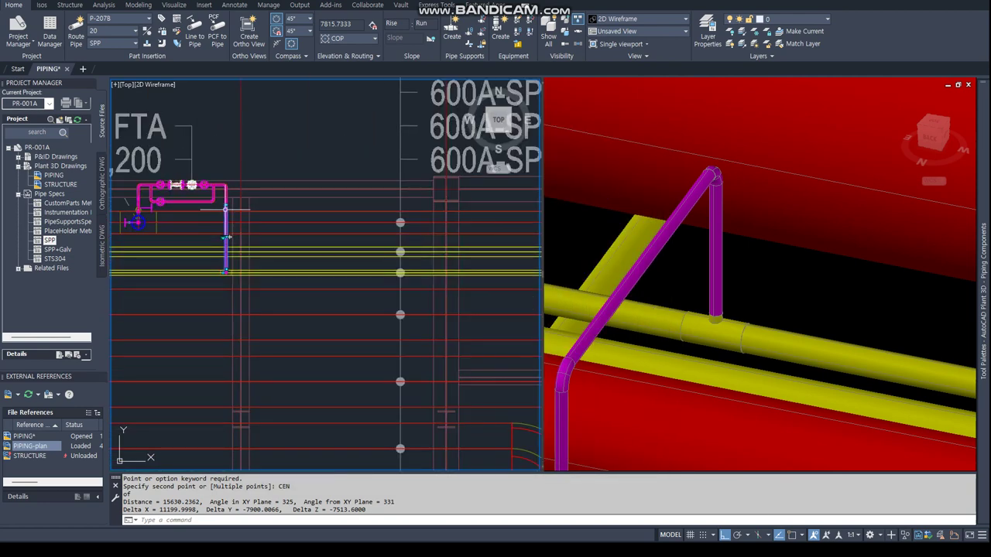
{"action": "right_click", "coordinate": [226, 214]}
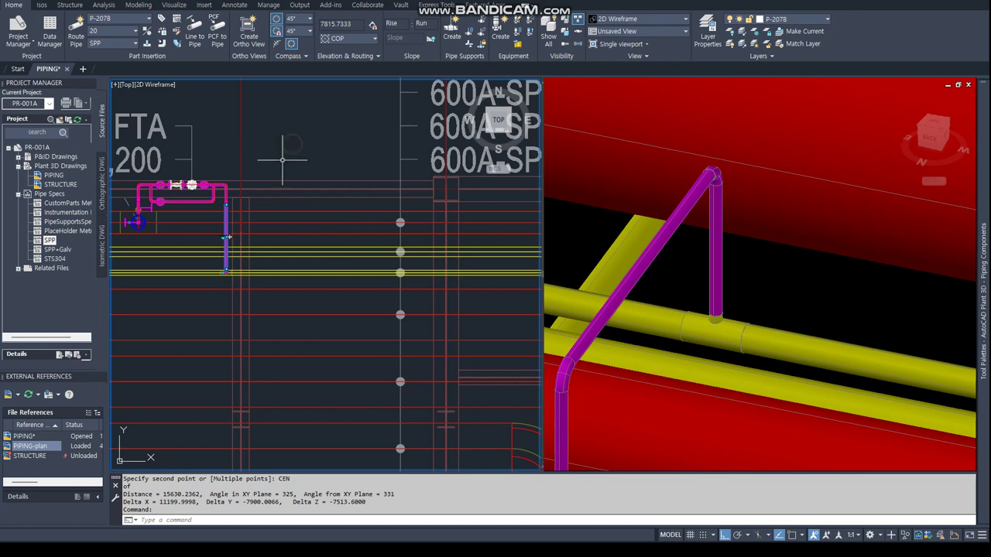
{"action": "right_click", "coordinate": [225, 231]}
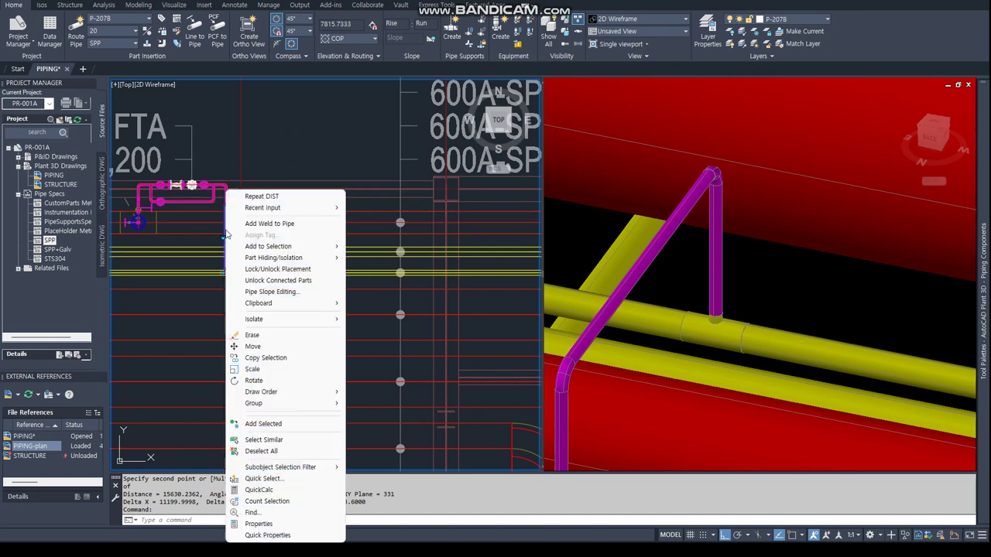
{"action": "left_click", "coordinate": [380, 245]}
{"action": "right_click", "coordinate": [288, 133]}
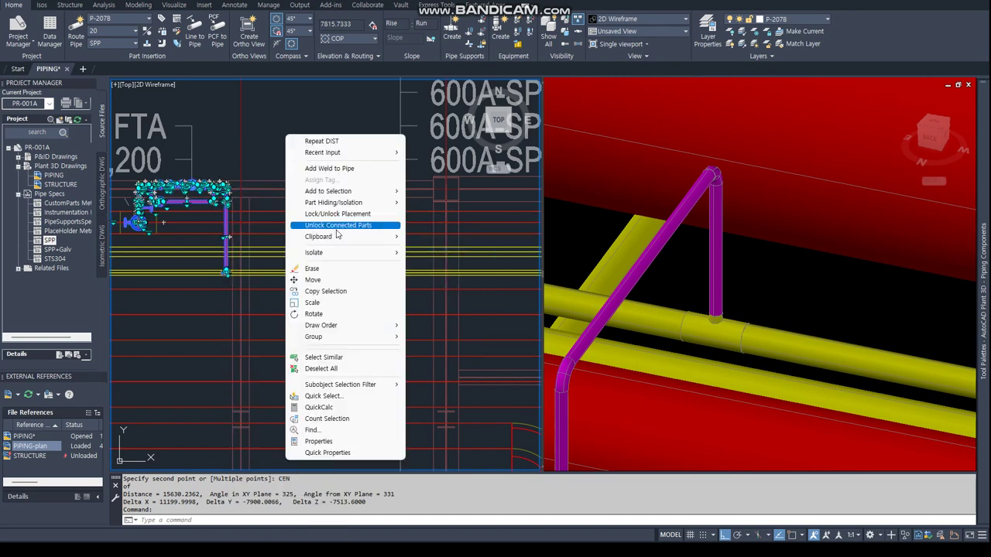
{"action": "left_click", "coordinate": [313, 291]}
{"action": "left_click", "coordinate": [290, 176]}
{"action": "type", "text": "@11199.9998,-7900.0066"}
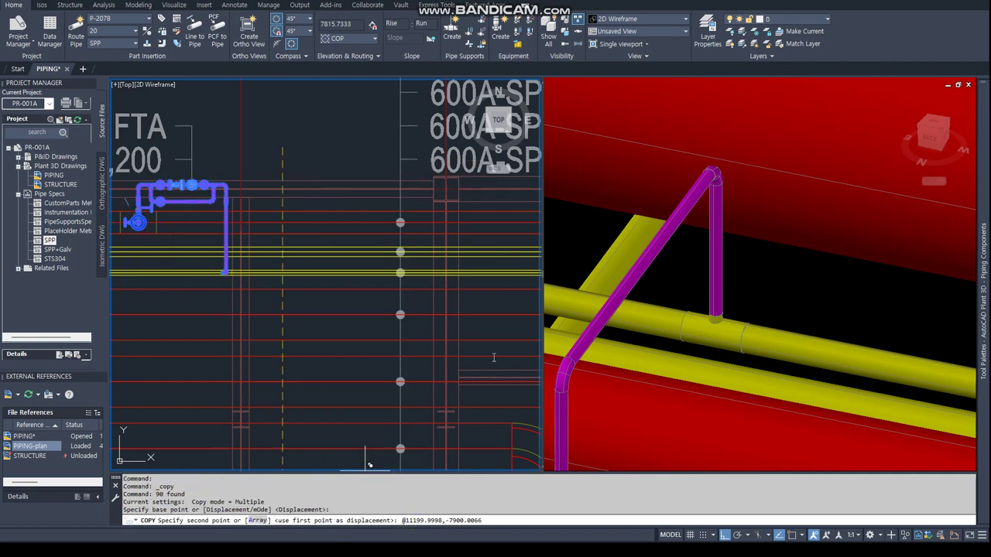
{"action": "key", "text": "Return"}
{"action": "key", "text": "Return"}
{"action": "scroll", "coordinate": [462, 375], "scroll_direction": "down", "scroll_amount": 3}
{"action": "scroll", "coordinate": [462, 375], "scroll_direction": "up", "scroll_amount": 2}
{"action": "scroll", "coordinate": [462, 374], "scroll_direction": "up", "scroll_amount": 3}
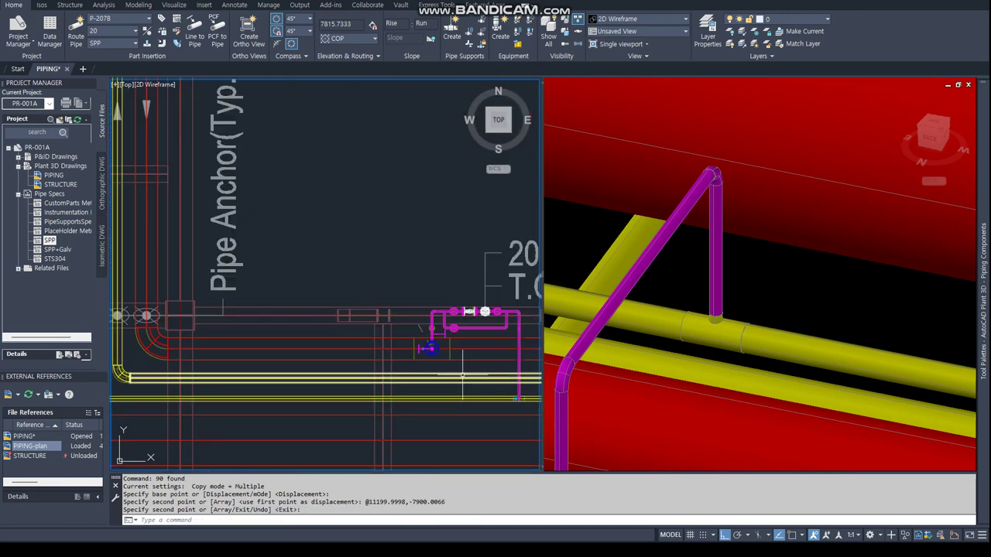
{"action": "scroll", "coordinate": [462, 375], "scroll_direction": "down", "scroll_amount": 2}
{"action": "scroll", "coordinate": [462, 374], "scroll_direction": "down", "scroll_amount": 1}
- Finish the copy in the 3D viewport and zoom to the new trap assembly
{"action": "left_click", "coordinate": [687, 278]}
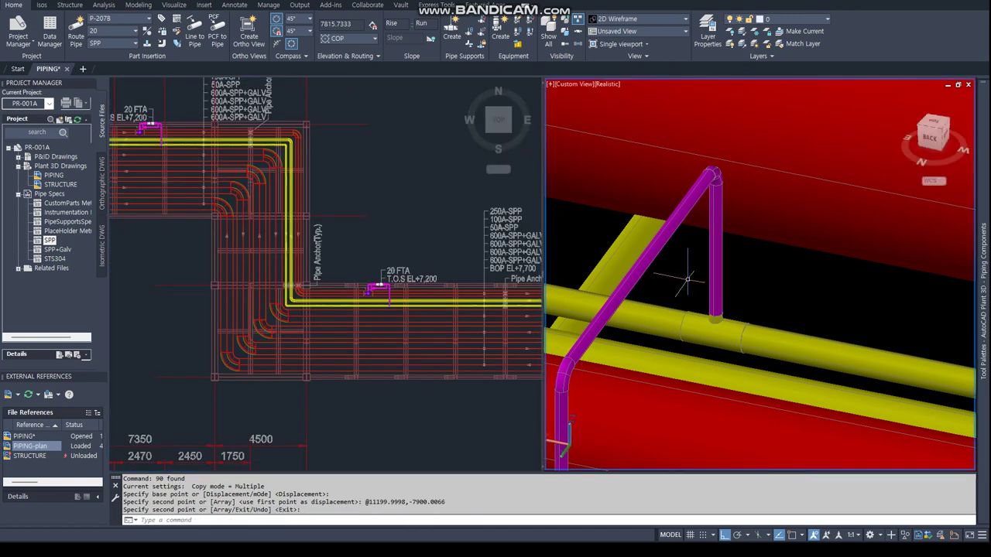
{"action": "key", "text": "Return"}
{"action": "scroll", "coordinate": [687, 279], "scroll_direction": "down", "scroll_amount": 3}
{"action": "scroll", "coordinate": [665, 271], "scroll_direction": "down", "scroll_amount": 3}
{"action": "scroll", "coordinate": [642, 263], "scroll_direction": "down", "scroll_amount": 2}
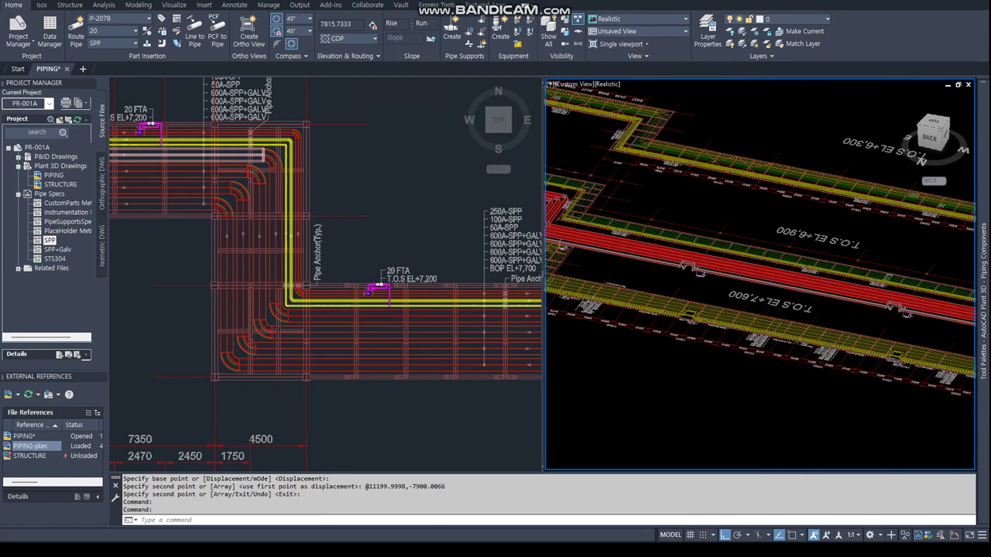
{"action": "scroll", "coordinate": [629, 257], "scroll_direction": "down", "scroll_amount": 1}
{"action": "scroll", "coordinate": [627, 256], "scroll_direction": "up", "scroll_amount": 3}
{"action": "scroll", "coordinate": [736, 326], "scroll_direction": "up", "scroll_amount": 3}
{"action": "scroll", "coordinate": [836, 391], "scroll_direction": "up", "scroll_amount": 2}
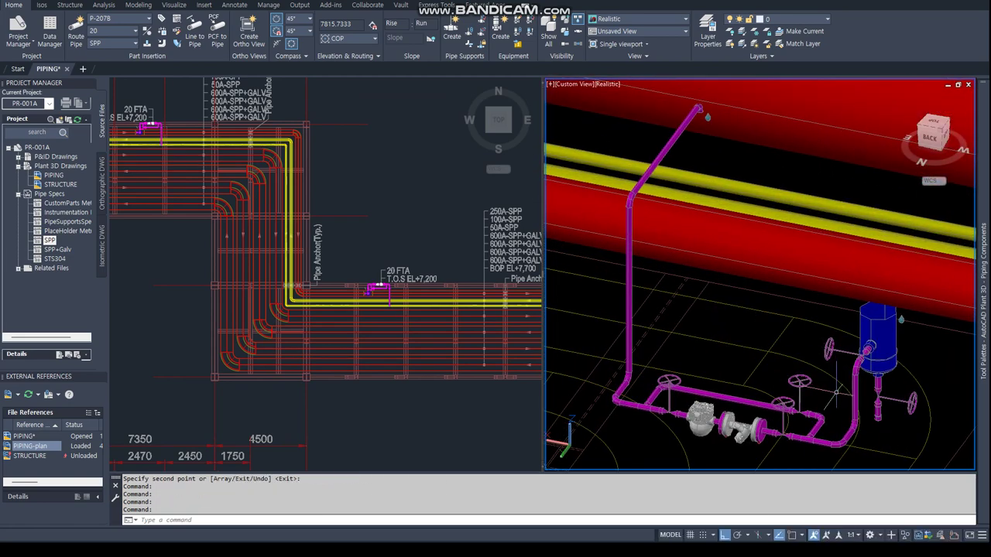
- Select the copied piping run and assign it the new line number P-207C
{"action": "right_click", "coordinate": [864, 396]}
{"action": "right_click", "coordinate": [864, 397]}
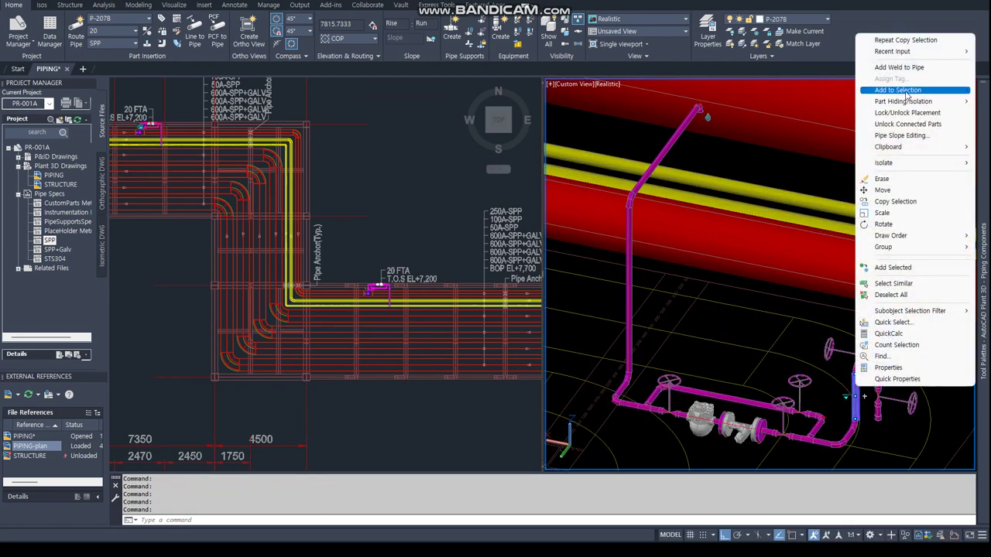
{"action": "mouse_move", "coordinate": [898, 90]}
{"action": "left_click", "coordinate": [737, 114]}
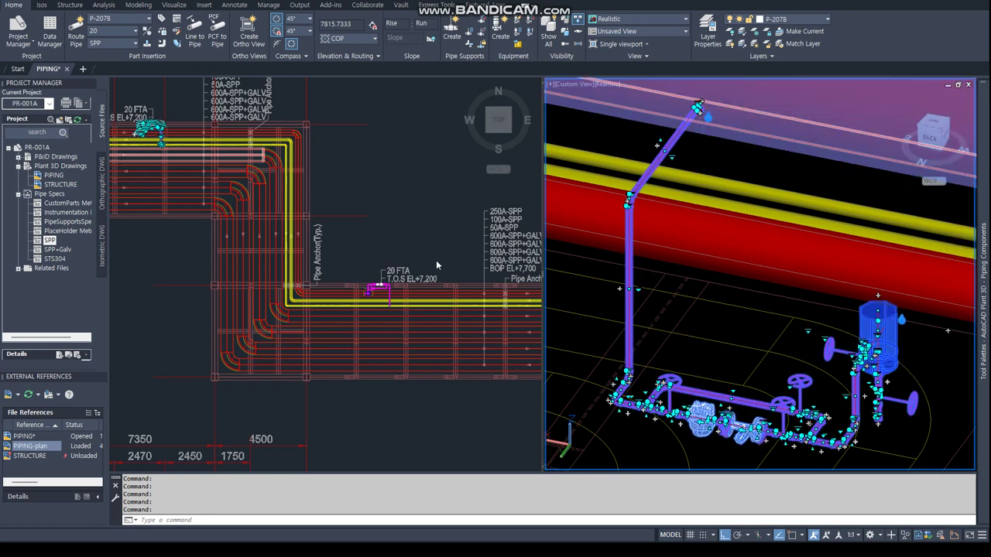
{"action": "right_click", "coordinate": [633, 304]}
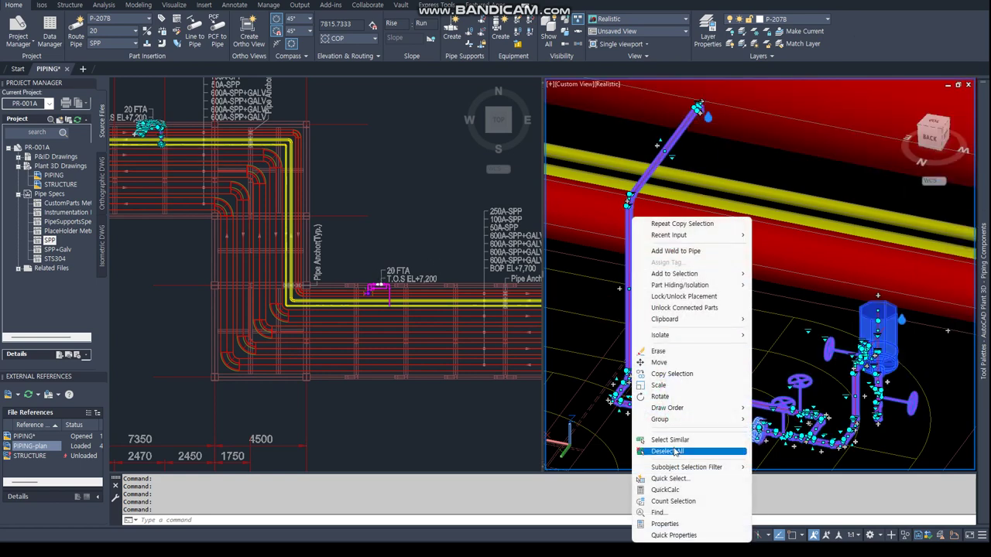
{"action": "left_click", "coordinate": [664, 524]}
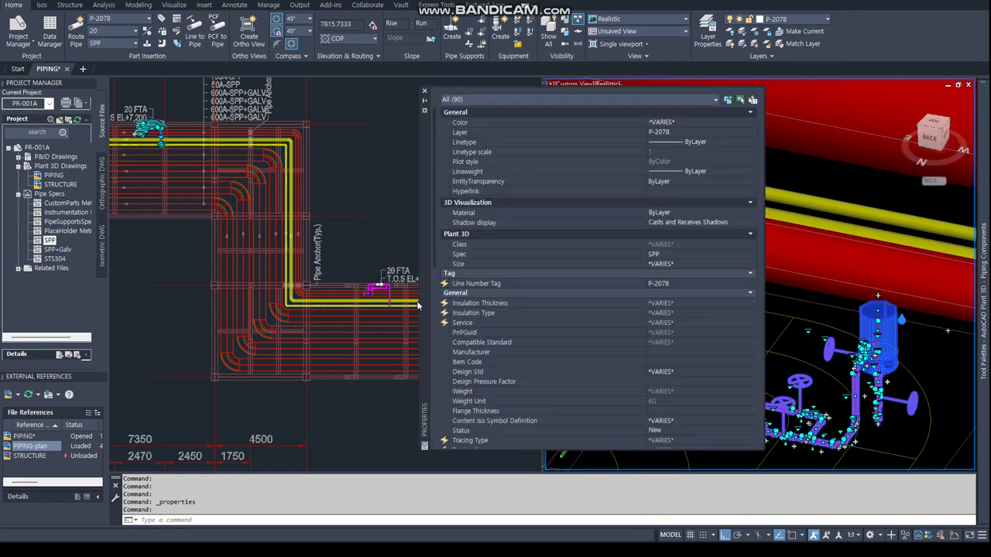
{"action": "left_click", "coordinate": [653, 285]}
{"action": "left_click", "coordinate": [670, 283]}
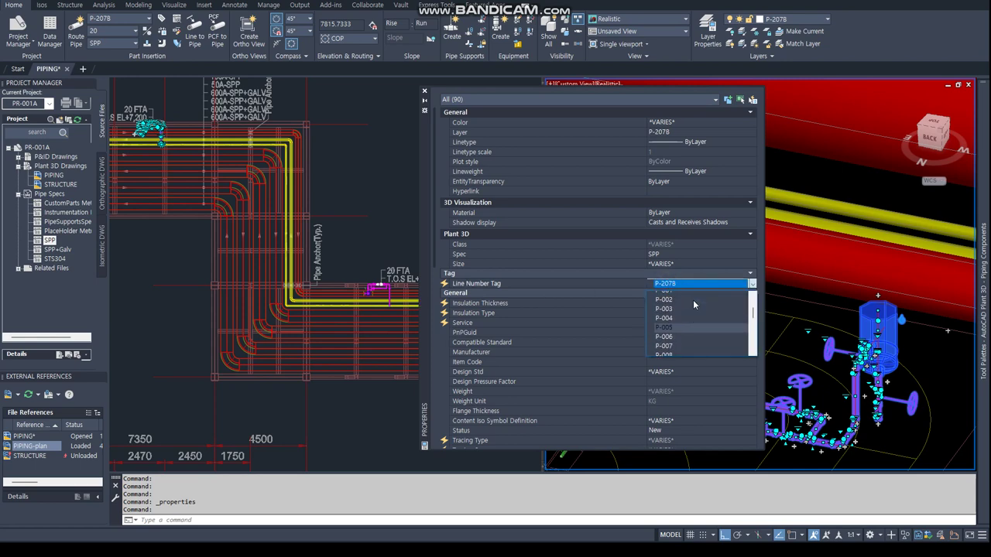
{"action": "left_click", "coordinate": [691, 295]}
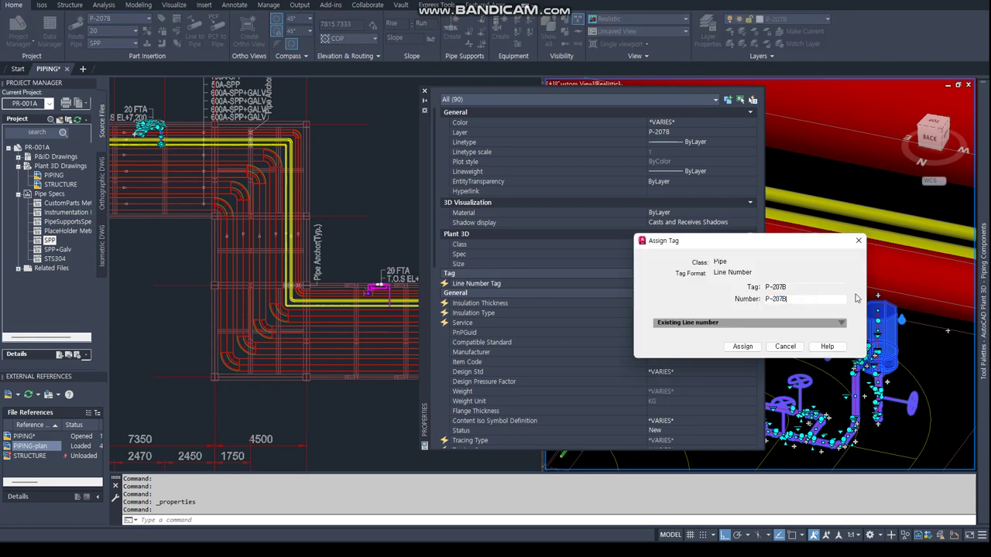
{"action": "left_click", "coordinate": [742, 345]}
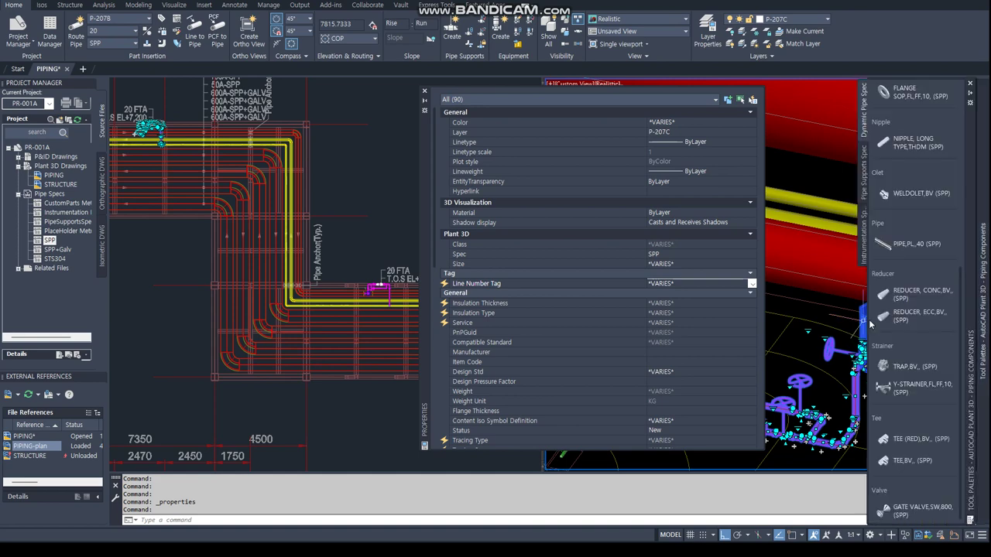
{"action": "left_click", "coordinate": [806, 290]}
{"action": "key", "text": "ctrl+1"}
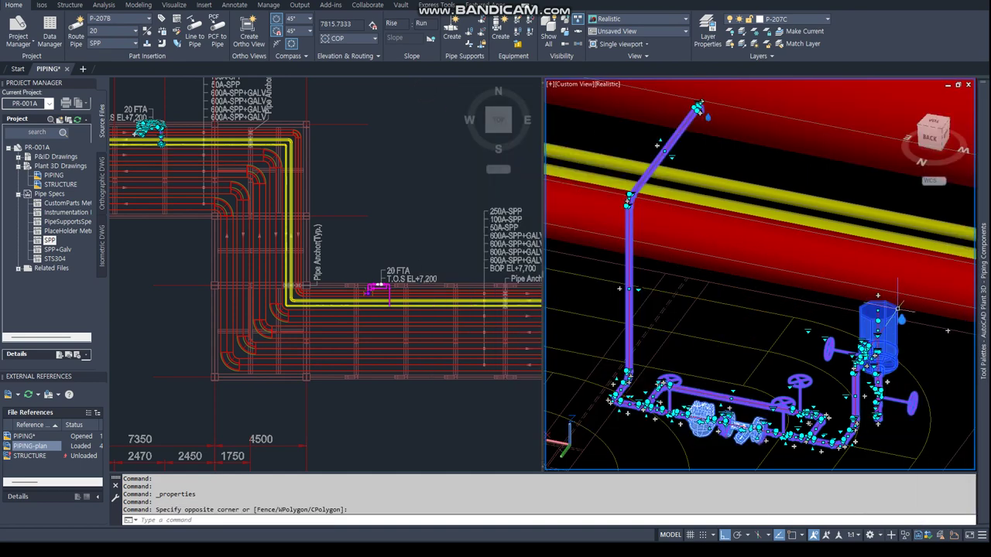
- Route a pipe from the vessel nozzle perpendicular up toward the rack
{"action": "key", "text": "Escape"}
{"action": "left_click", "coordinate": [901, 319]}
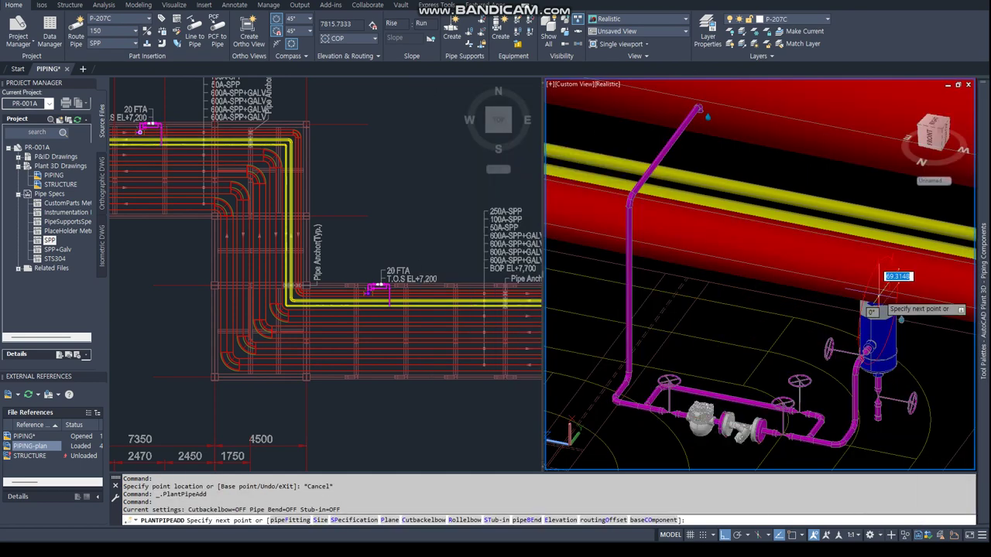
{"action": "type", "text": "per"}
{"action": "key", "text": "Return"}
{"action": "key", "text": "Escape"}
{"action": "scroll", "coordinate": [738, 215], "scroll_direction": "up", "scroll_amount": 3}
{"action": "scroll", "coordinate": [718, 176], "scroll_direction": "up", "scroll_amount": 2}
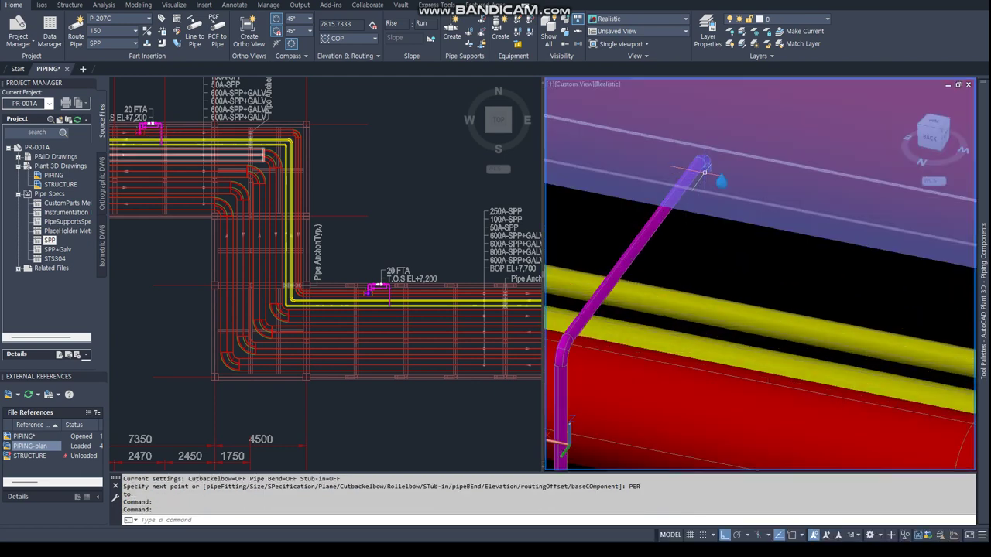
- Continue the magenta pipe from its open end perpendicular down onto the yellow header
{"action": "left_click", "coordinate": [703, 163]}
{"action": "type", "text": "per"}
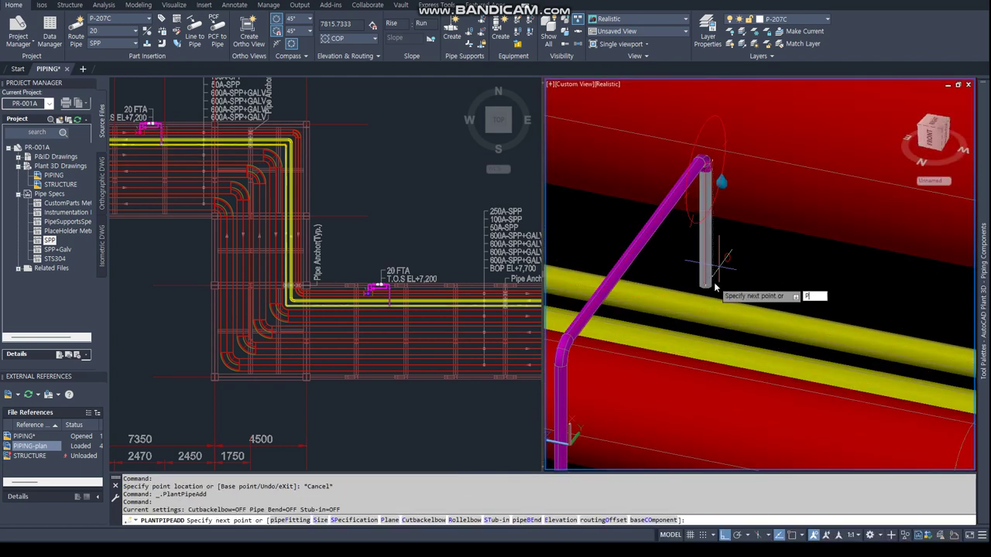
{"action": "key", "text": "Return"}
{"action": "left_click", "coordinate": [387, 237]}
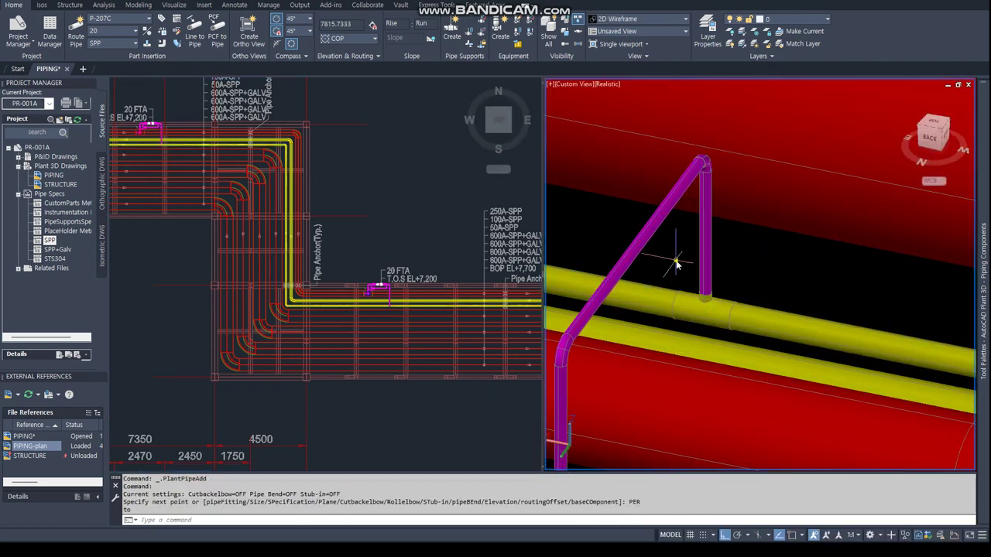
{"action": "scroll", "coordinate": [679, 263], "scroll_direction": "down", "scroll_amount": 5}
{"action": "scroll", "coordinate": [679, 263], "scroll_direction": "down", "scroll_amount": 3}
{"action": "key", "text": "Escape"}
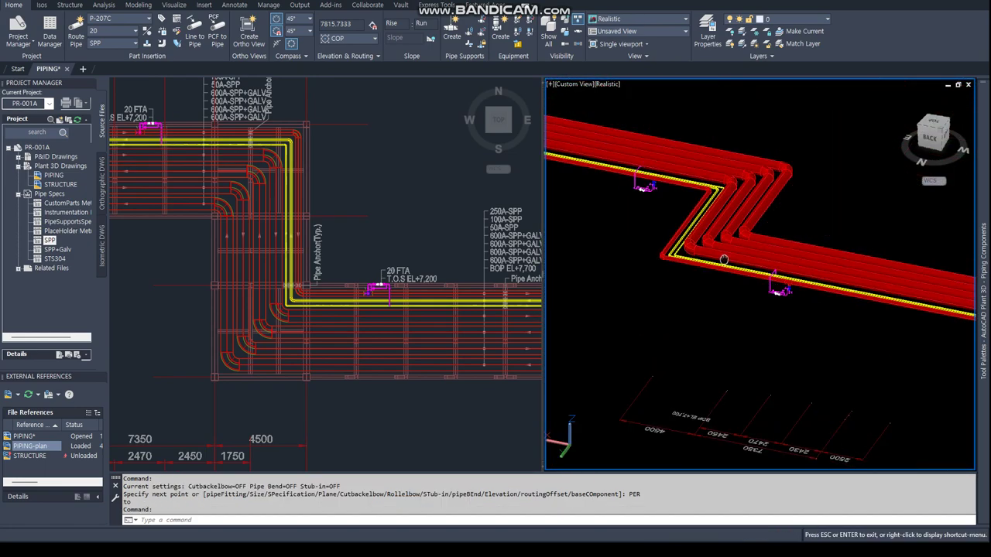
{"action": "scroll", "coordinate": [679, 263], "scroll_direction": "down", "scroll_amount": 2}
{"action": "key", "text": "Escape"}
{"action": "left_click", "coordinate": [503, 227]}
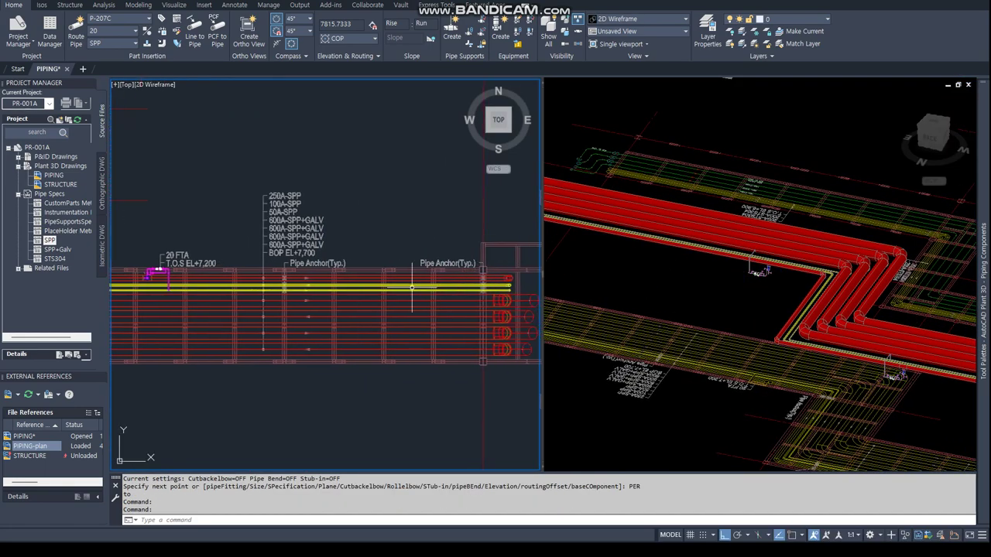
- Select the steam trap vessel with all 90 connected parts and show their properties
{"action": "scroll", "coordinate": [492, 283], "scroll_direction": "up", "scroll_amount": 3}
{"action": "scroll", "coordinate": [492, 283], "scroll_direction": "down", "scroll_amount": 3}
{"action": "left_click", "coordinate": [725, 287]}
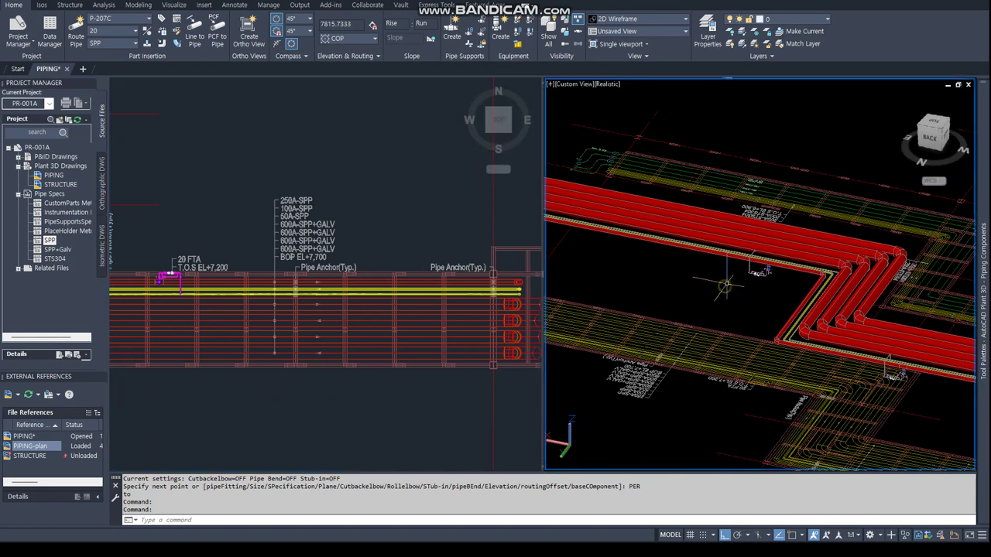
{"action": "scroll", "coordinate": [726, 286], "scroll_direction": "up", "scroll_amount": 3}
{"action": "scroll", "coordinate": [750, 263], "scroll_direction": "up", "scroll_amount": 5}
{"action": "left_click", "coordinate": [759, 248]}
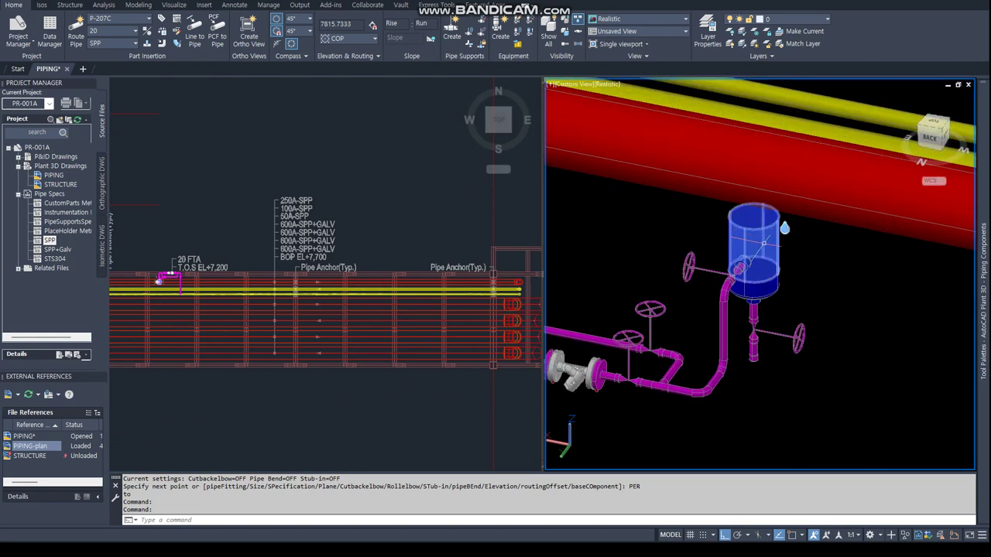
{"action": "right_click", "coordinate": [765, 248]}
{"action": "mouse_move", "coordinate": [806, 234]}
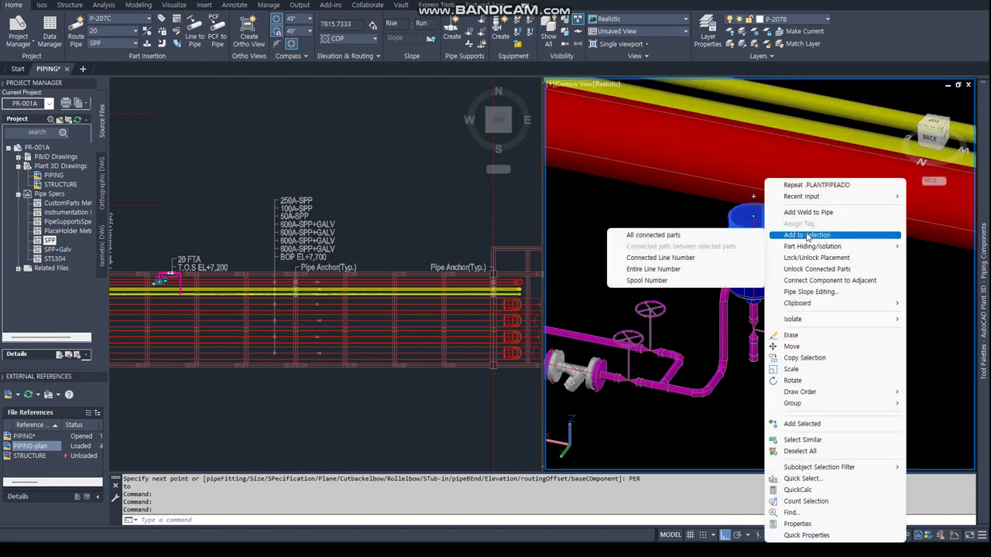
{"action": "left_click", "coordinate": [655, 263]}
{"action": "right_click", "coordinate": [739, 286]}
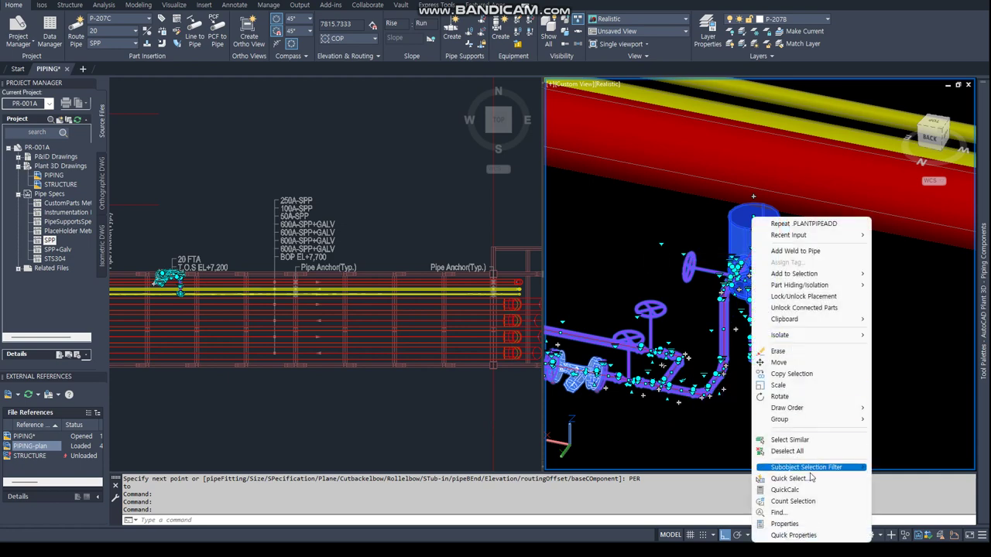
{"action": "left_click", "coordinate": [774, 524]}
{"action": "scroll", "coordinate": [225, 158], "scroll_direction": "down", "scroll_amount": 3}
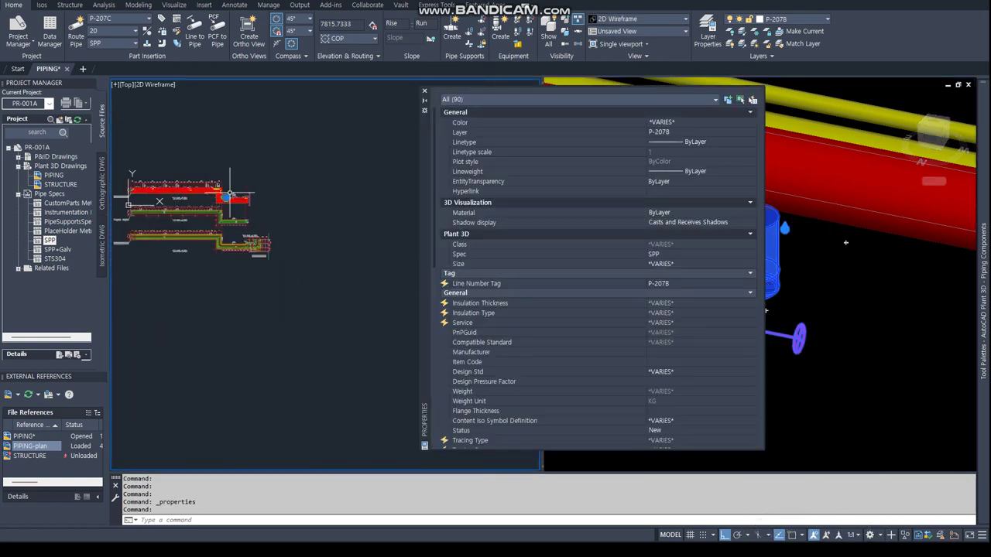
{"action": "scroll", "coordinate": [226, 202], "scroll_direction": "up", "scroll_amount": 2}
{"action": "scroll", "coordinate": [228, 232], "scroll_direction": "up", "scroll_amount": 2}
{"action": "scroll", "coordinate": [228, 241], "scroll_direction": "up", "scroll_amount": 2}
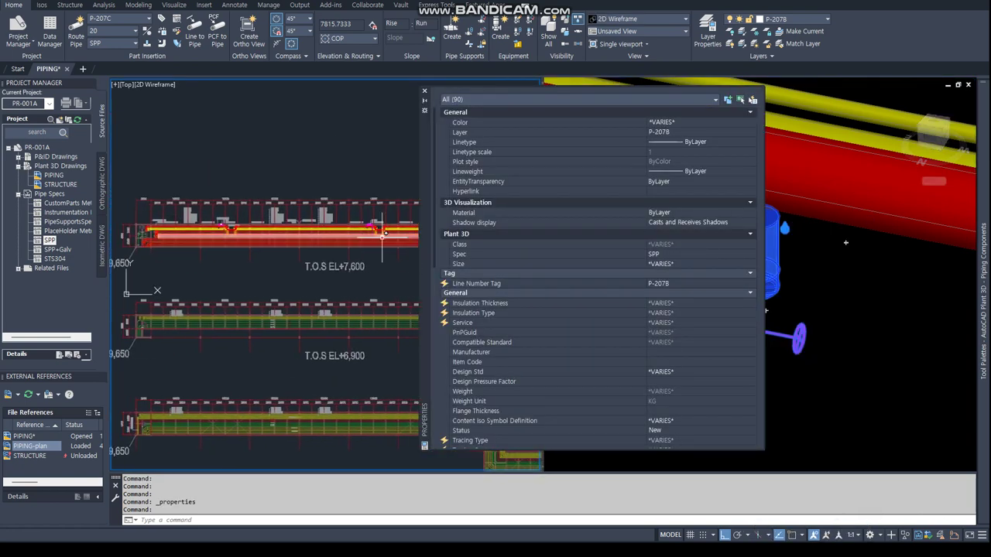
- Retag the selected parts from P-207B to the new line number P-207D
{"action": "middle_click_drag", "start_coordinate": [228, 242], "coordinate": [227, 234]}
{"action": "scroll", "coordinate": [322, 278], "scroll_direction": "up", "scroll_amount": 2}
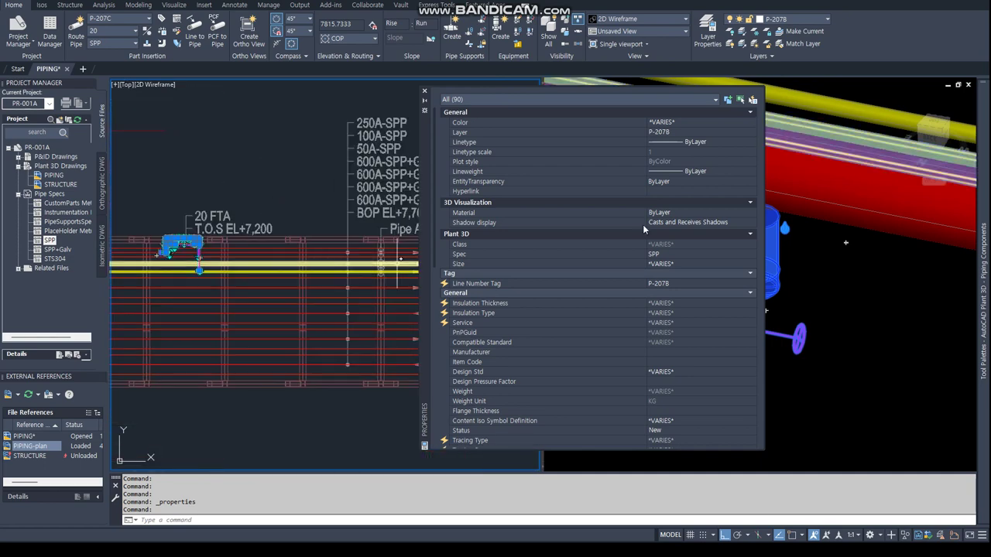
{"action": "left_click", "coordinate": [703, 283]}
{"action": "left_click", "coordinate": [751, 283]}
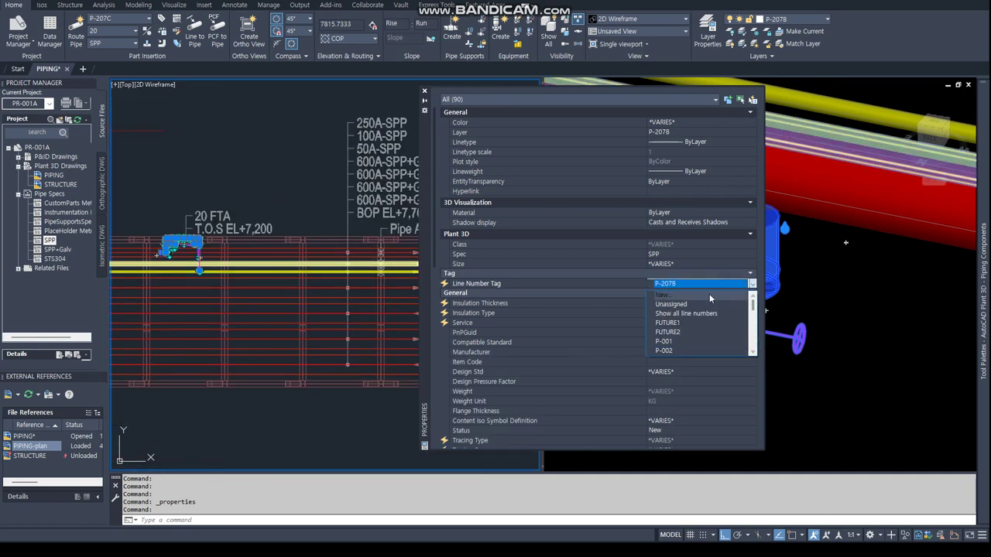
{"action": "left_click", "coordinate": [710, 296]}
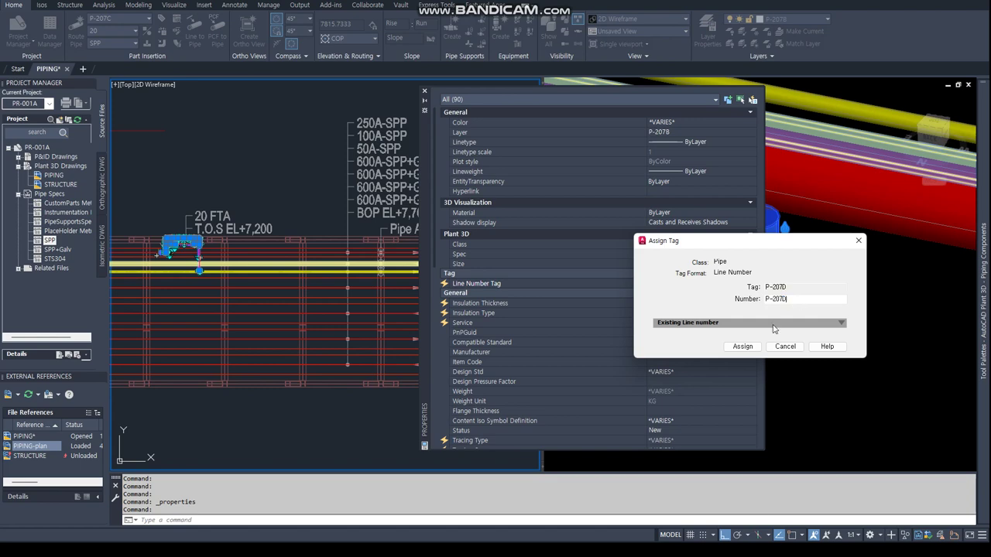
{"action": "left_click", "coordinate": [743, 347]}
{"action": "left_click", "coordinate": [424, 91]}
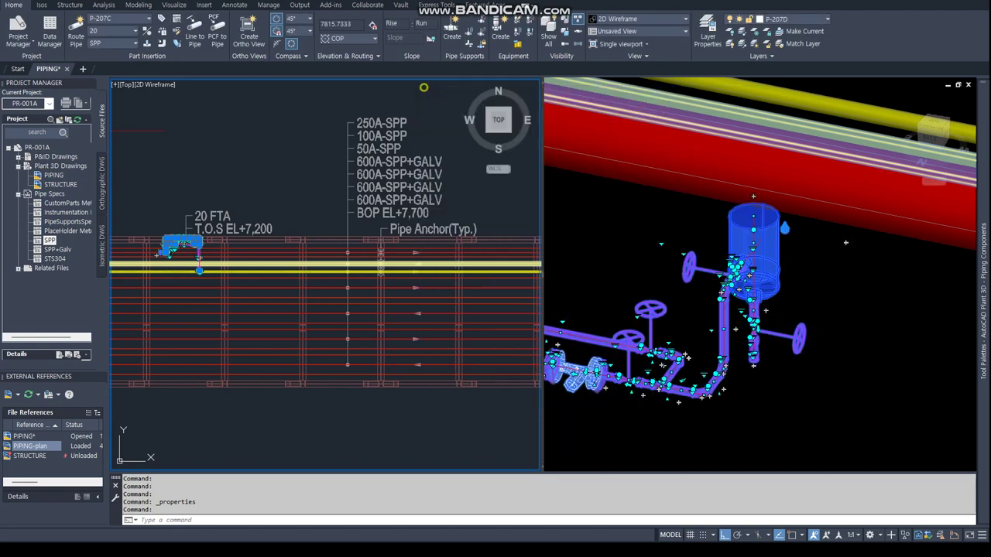
{"action": "left_click", "coordinate": [766, 231]}
{"action": "key", "text": "Escape"}
- Run a new pipe from the vessel nozzle perpendicular up to the rack
{"action": "left_click", "coordinate": [784, 228]}
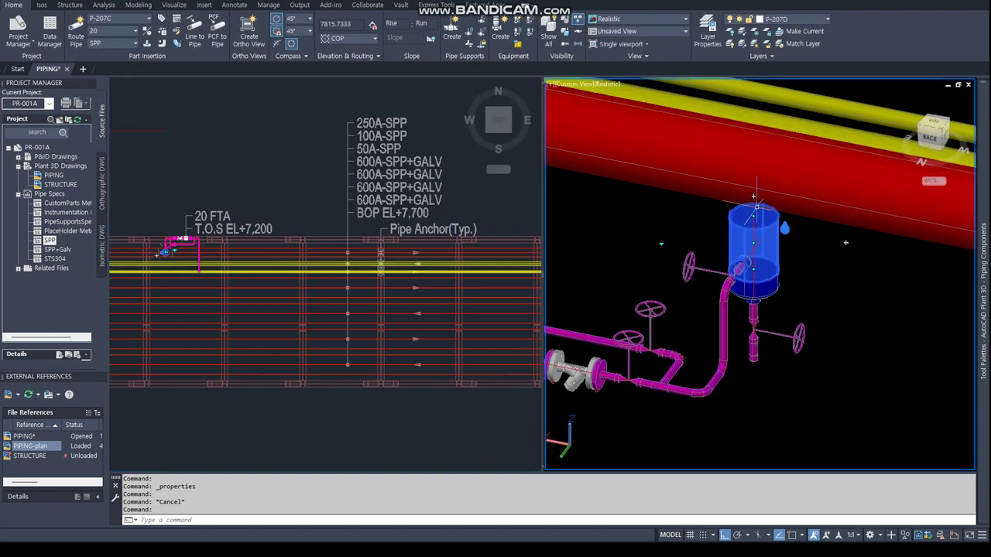
{"action": "type", "text": "per"}
{"action": "key", "text": "Return"}
{"action": "scroll", "coordinate": [754, 193], "scroll_direction": "up", "scroll_amount": 3}
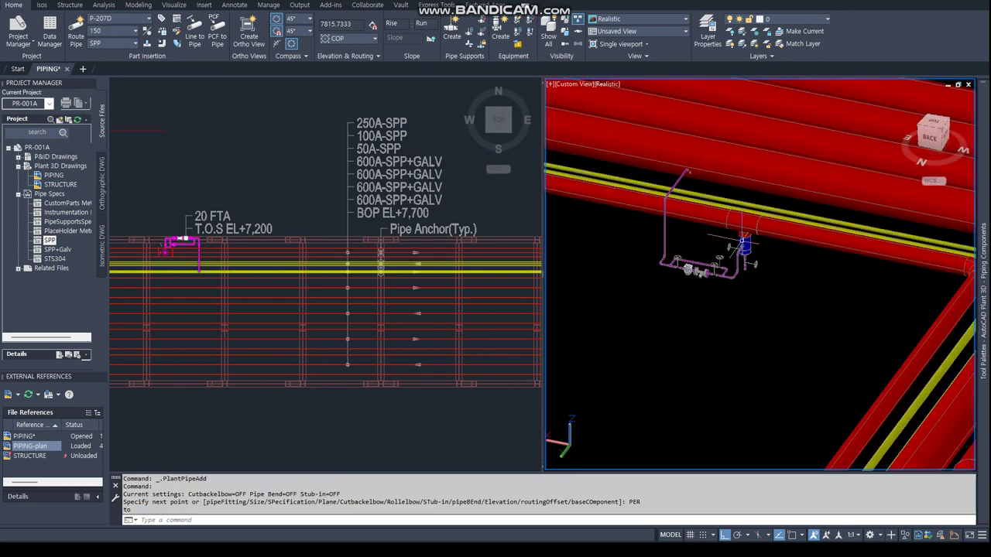
{"action": "left_click", "coordinate": [728, 286]}
{"action": "key", "text": "Return"}
{"action": "scroll", "coordinate": [774, 271], "scroll_direction": "down", "scroll_amount": 2}
{"action": "scroll", "coordinate": [842, 229], "scroll_direction": "up", "scroll_amount": 1}
{"action": "scroll", "coordinate": [842, 229], "scroll_direction": "up", "scroll_amount": 2}
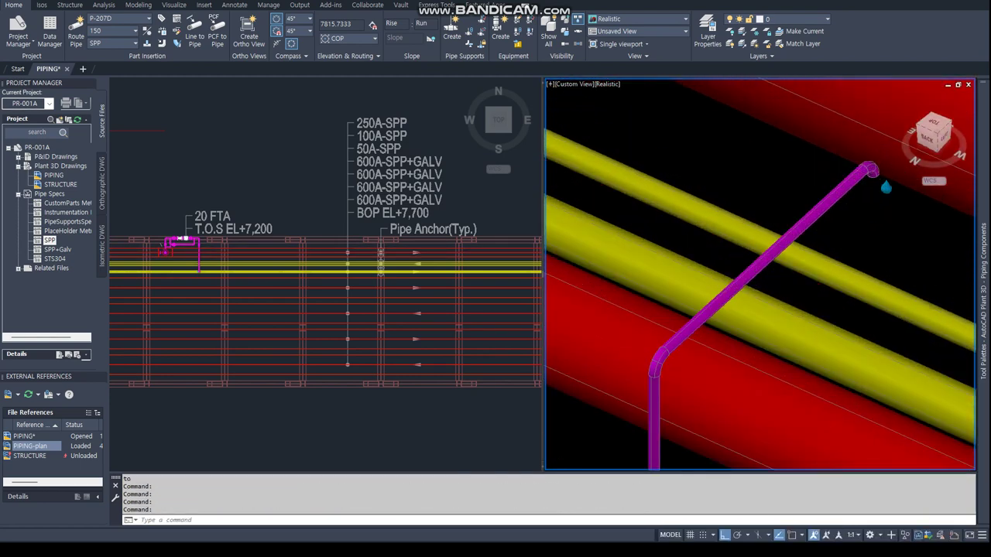
- Cancel the attempted drop from the pipe top and delete the stray pipe-end piece
{"action": "left_click", "coordinate": [876, 180]}
{"action": "left_click", "coordinate": [874, 158]}
{"action": "type", "text": "per"}
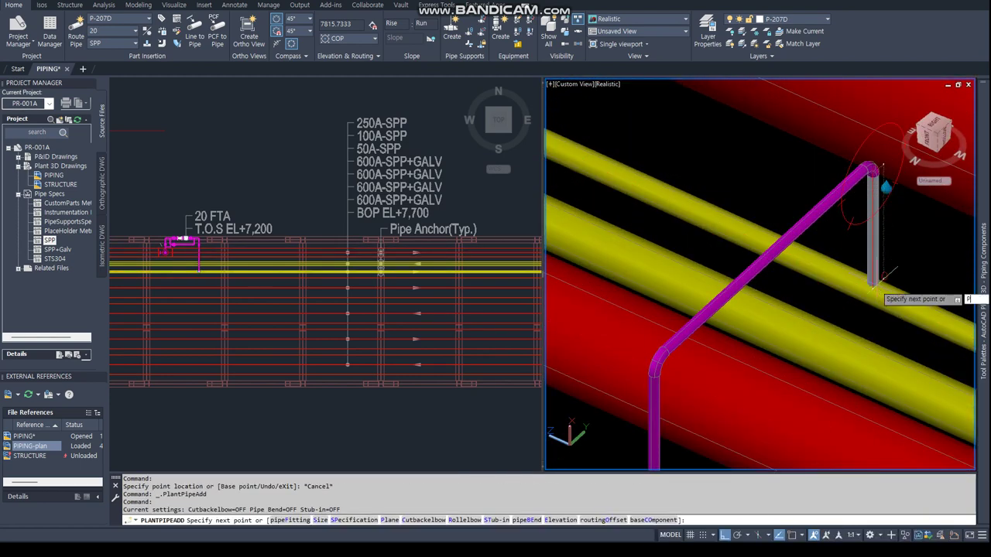
{"action": "key", "text": "Return"}
{"action": "left_click", "coordinate": [877, 293]}
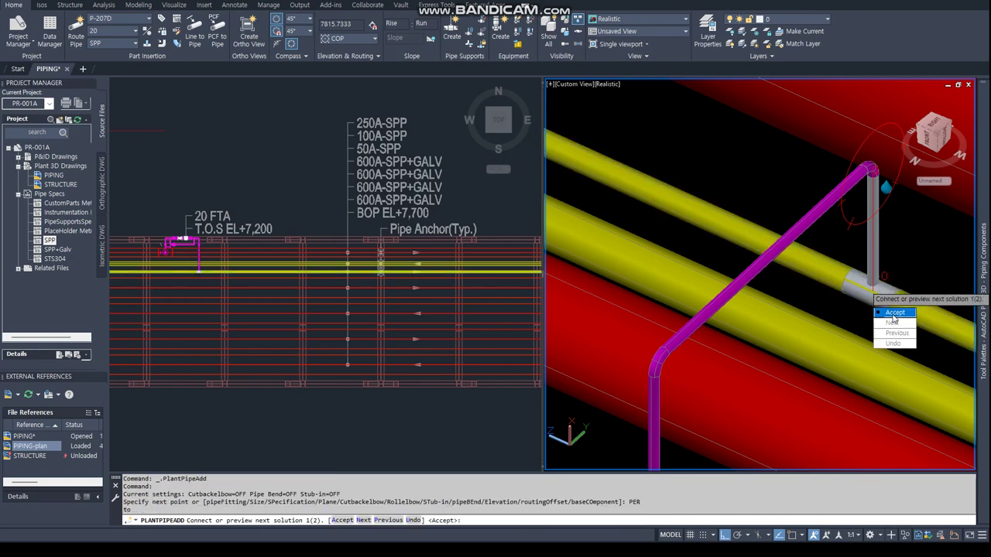
{"action": "key", "text": "Escape"}
{"action": "key", "text": "Escape"}
{"action": "key", "text": "Escape"}
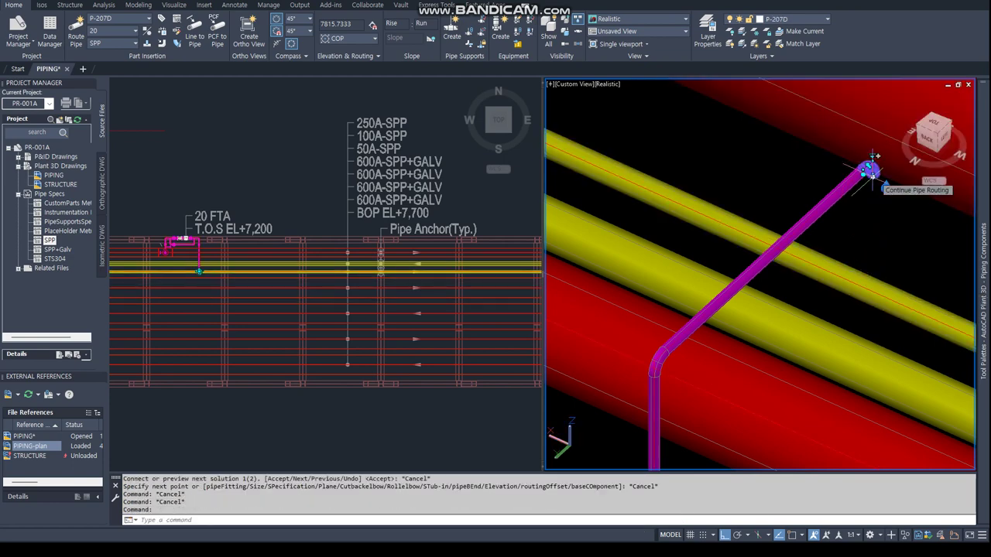
{"action": "key", "text": "Delete"}
- Continue from the magenta pipe end with a perpendicular drop onto the yellow header
{"action": "left_click", "coordinate": [862, 170]}
{"action": "left_click", "coordinate": [864, 168]}
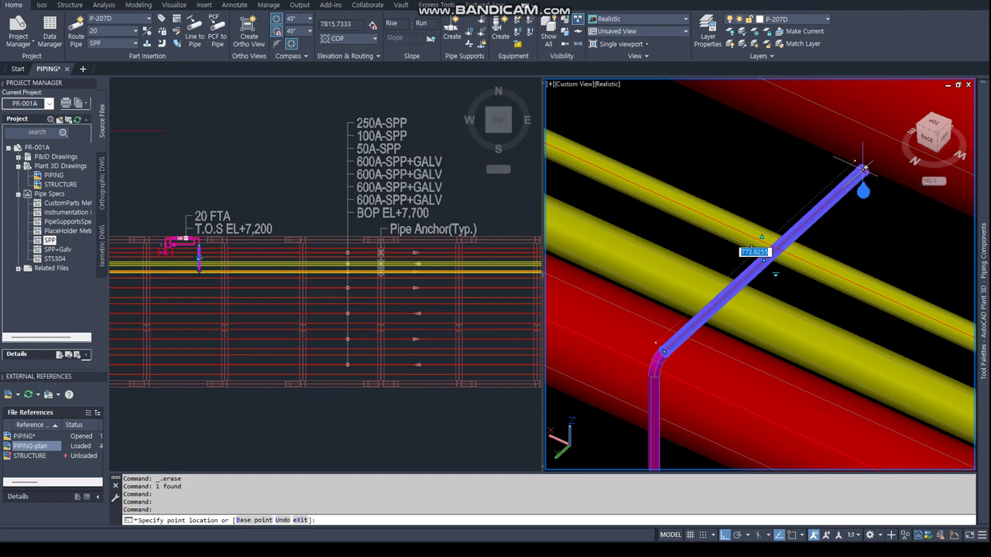
{"action": "key", "text": "Escape"}
{"action": "left_click", "coordinate": [863, 190]}
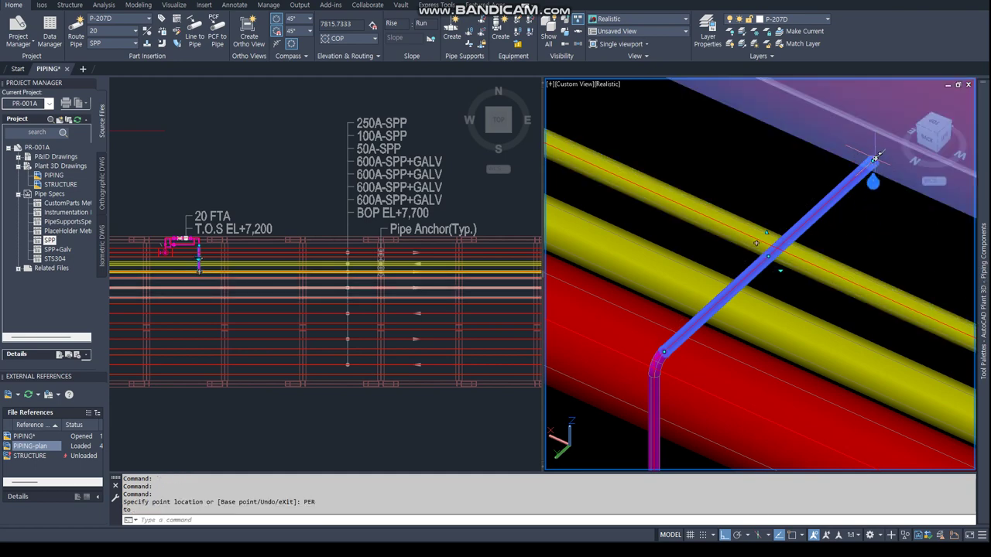
{"action": "type", "text": "PER"}
{"action": "key", "text": "Return"}
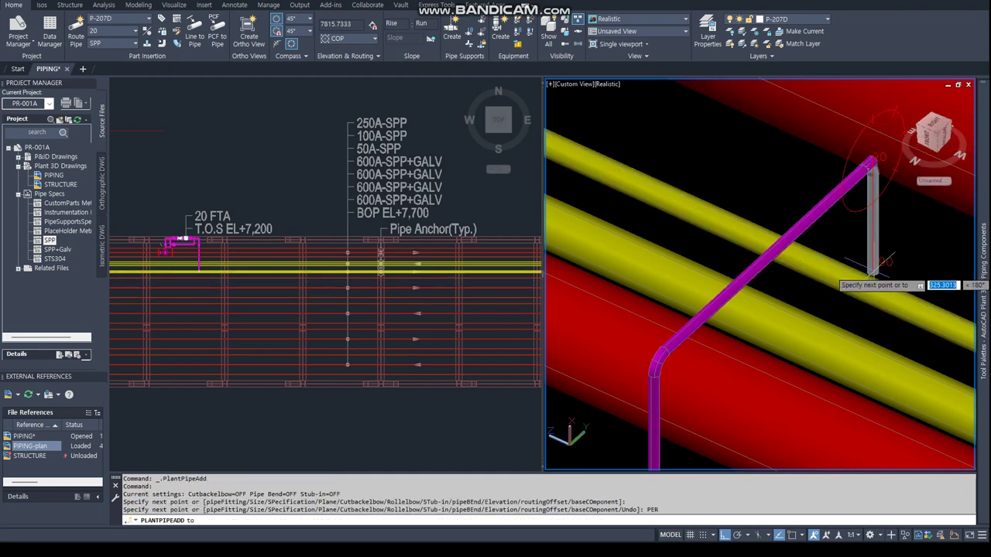
{"action": "left_click", "coordinate": [885, 268]}
{"action": "left_click", "coordinate": [287, 248]}
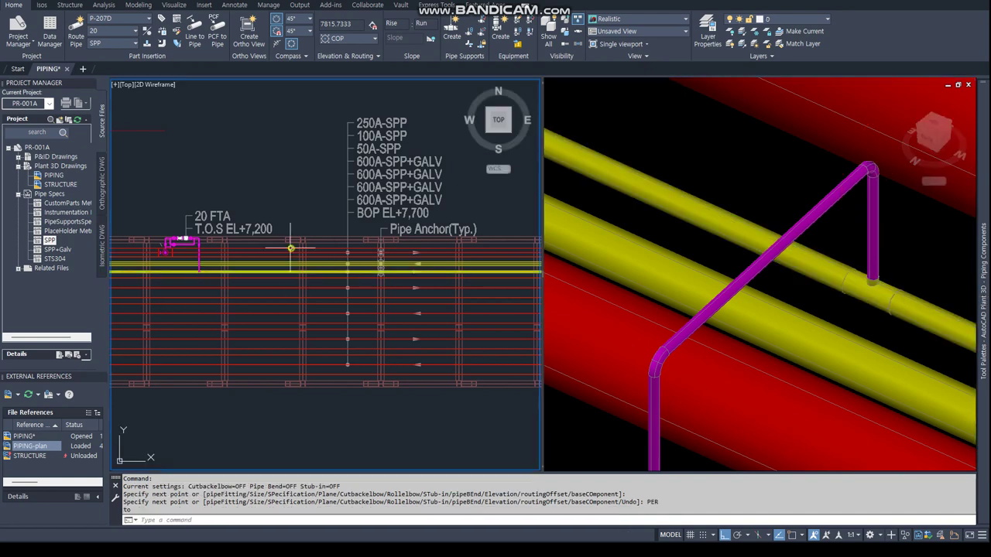
{"action": "scroll", "coordinate": [162, 311], "scroll_direction": "up", "scroll_amount": 5}
{"action": "scroll", "coordinate": [162, 312], "scroll_direction": "down", "scroll_amount": 5}
{"action": "scroll", "coordinate": [162, 312], "scroll_direction": "down", "scroll_amount": 3}
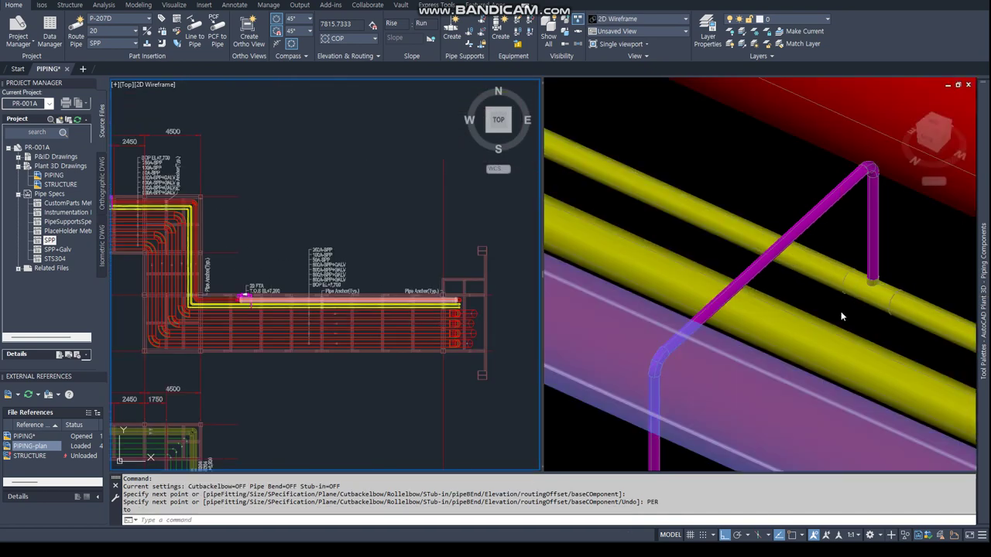
{"action": "left_click", "coordinate": [801, 186]}
- Switch the display to a single viewport layout
{"action": "key", "text": "Return"}
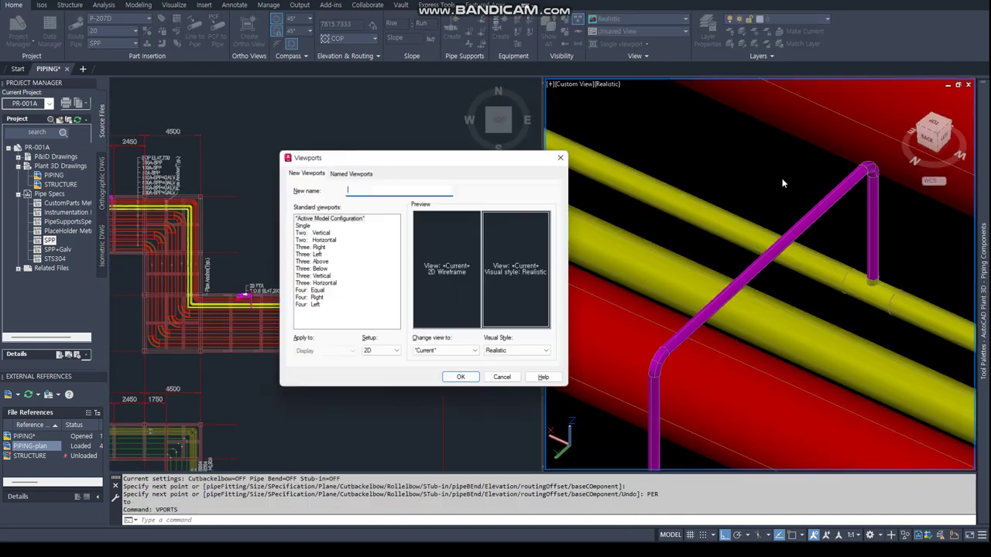
{"action": "left_click", "coordinate": [305, 227]}
{"action": "left_click", "coordinate": [460, 378]}
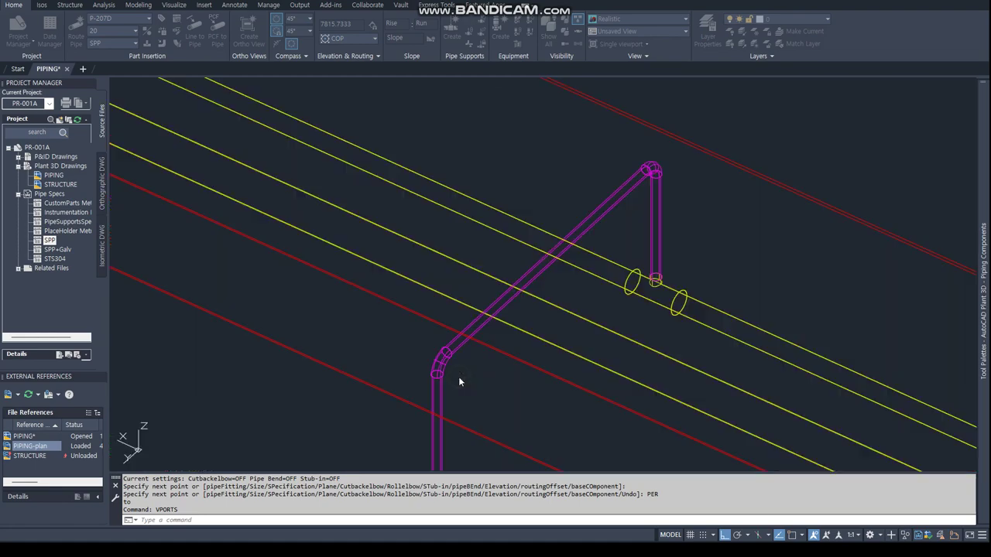
{"action": "scroll", "coordinate": [470, 284], "scroll_direction": "down", "scroll_amount": 2}
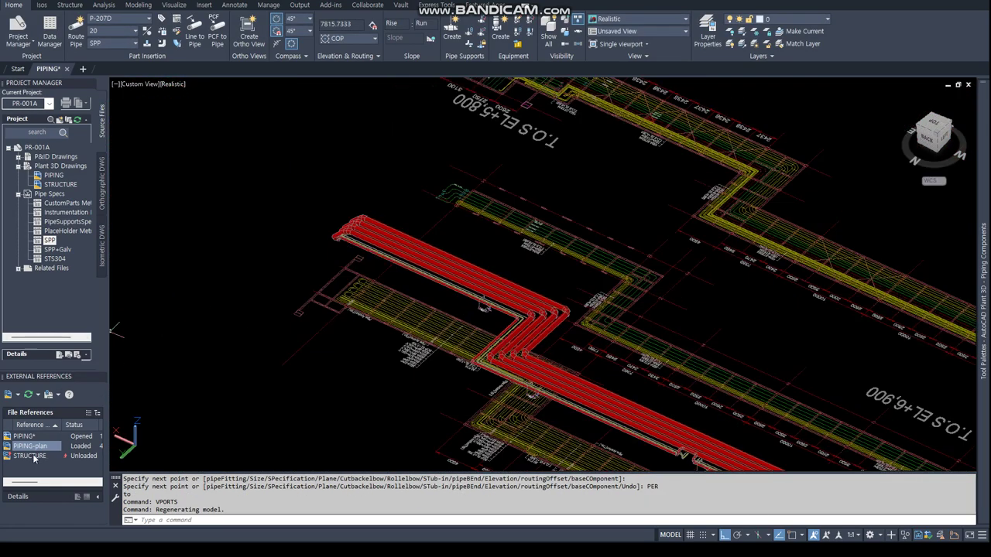
- Reload the STRUCTURE reference and show all hidden plant objects
{"action": "right_click", "coordinate": [33, 457]}
{"action": "left_click", "coordinate": [60, 377]}
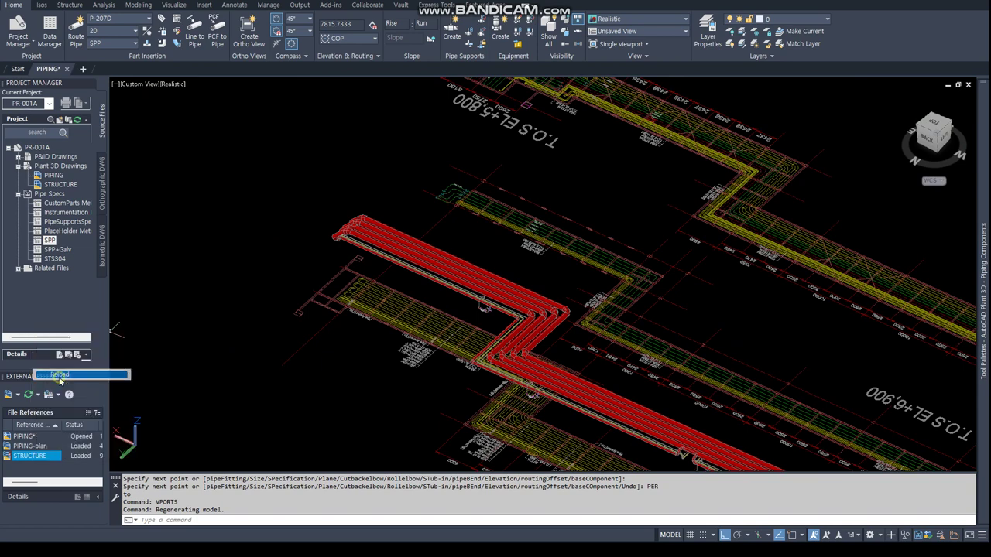
{"action": "scroll", "coordinate": [588, 260], "scroll_direction": "down", "scroll_amount": 4}
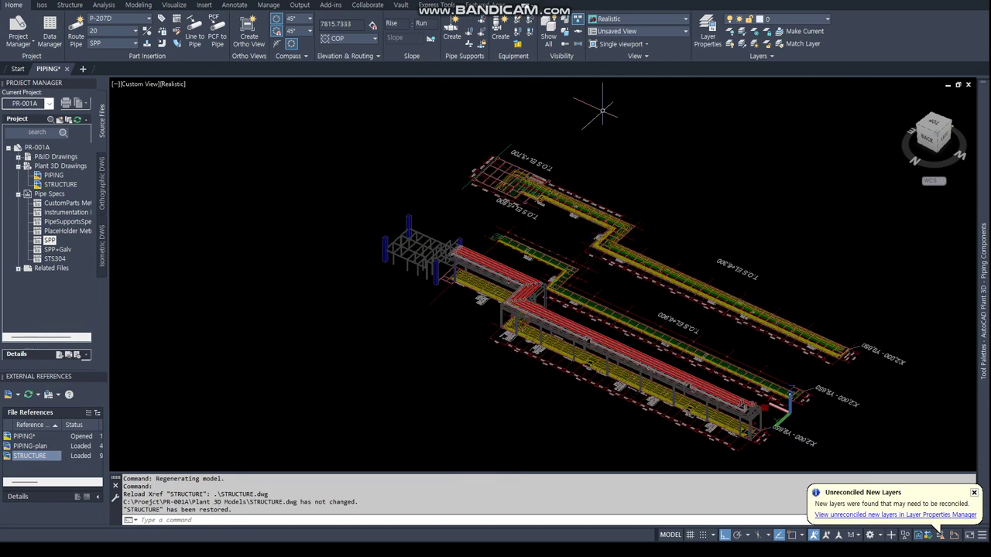
{"action": "left_click", "coordinate": [548, 31]}
{"action": "type", "text": "LAYE"}
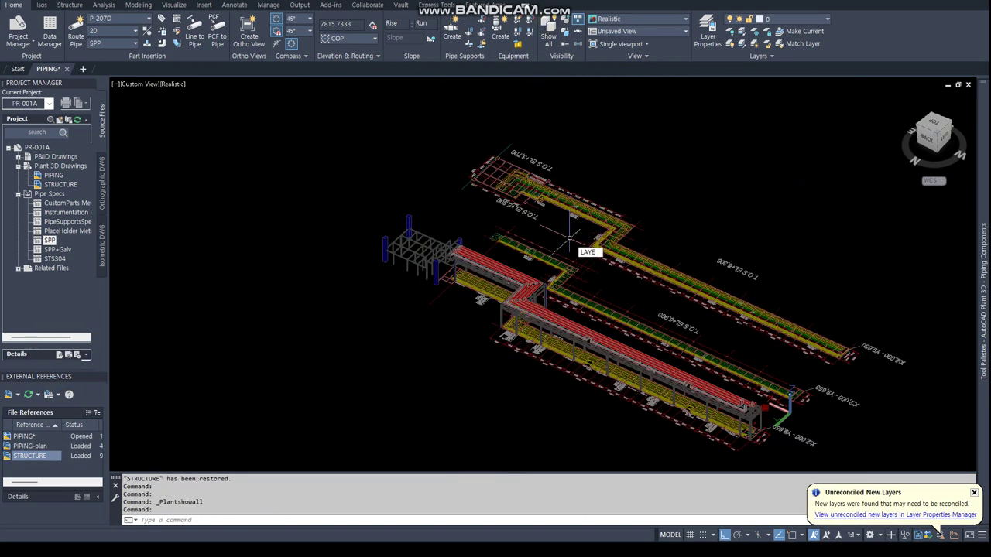
- Open the Layer Properties Manager with the 1st PIPING filter selected
{"action": "type", "text": "R"}
{"action": "key", "text": "Return"}
{"action": "left_click", "coordinate": [154, 143]}
- Thaw the layers of the 1st PIPING and 2nd PIPING filters
{"action": "right_click", "coordinate": [155, 144]}
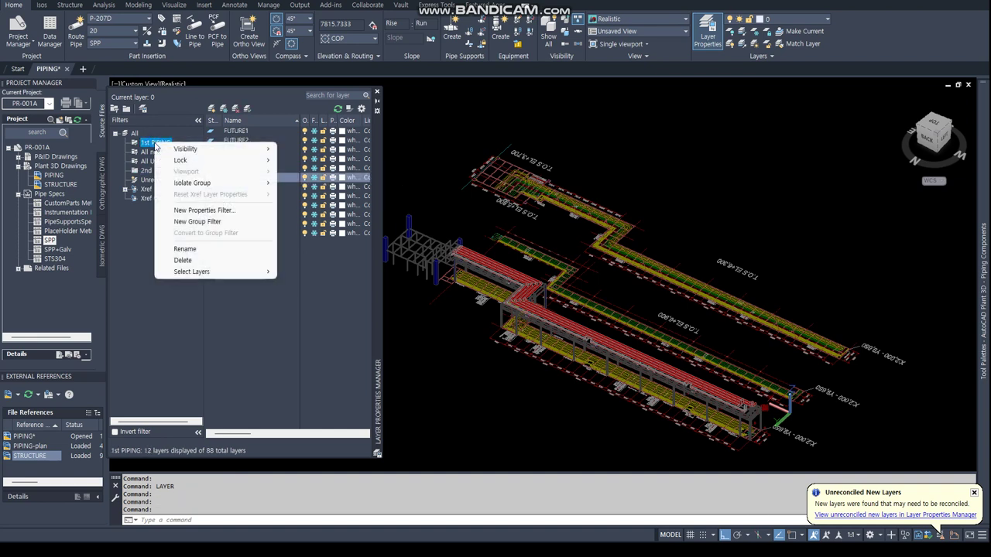
{"action": "left_click", "coordinate": [307, 173]}
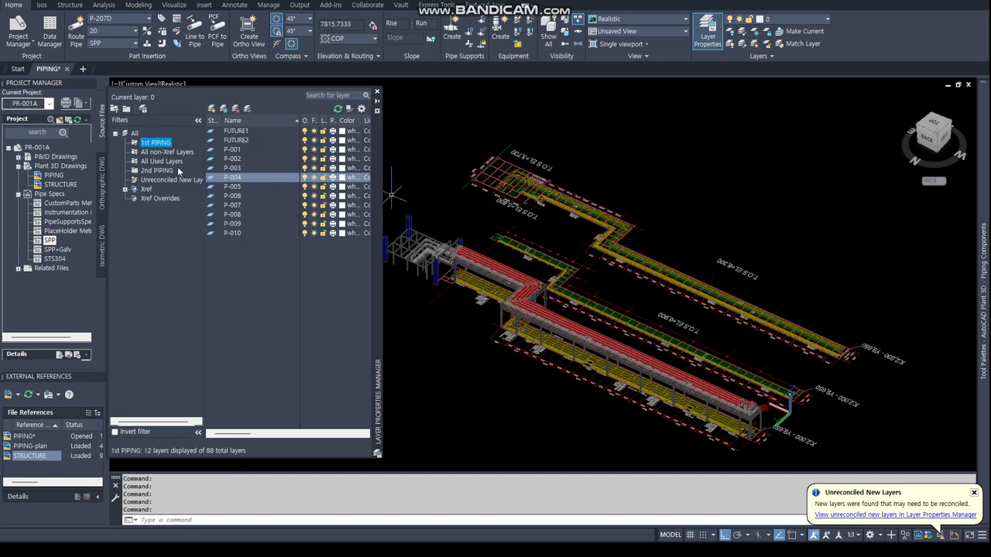
{"action": "left_click", "coordinate": [157, 172]}
{"action": "right_click", "coordinate": [157, 172]}
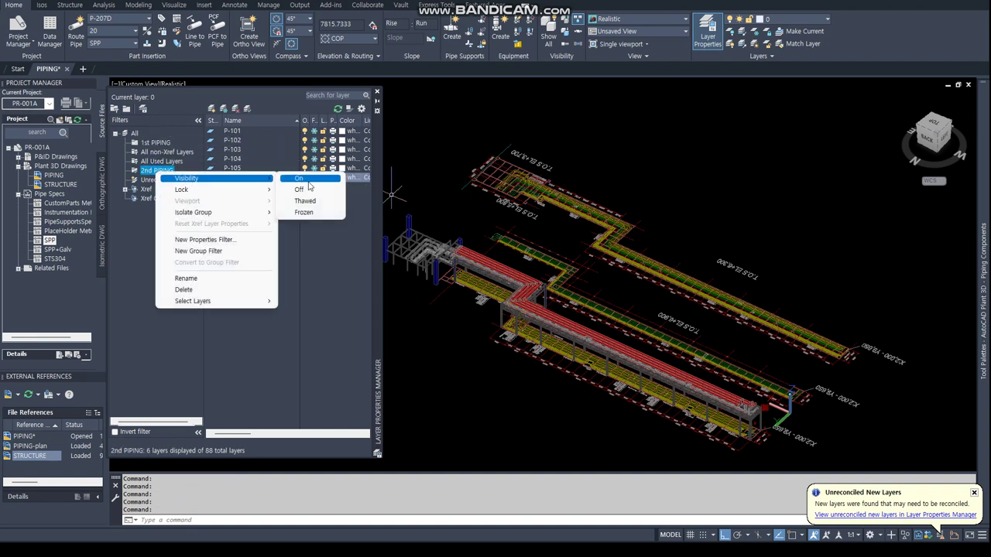
{"action": "left_click", "coordinate": [307, 205]}
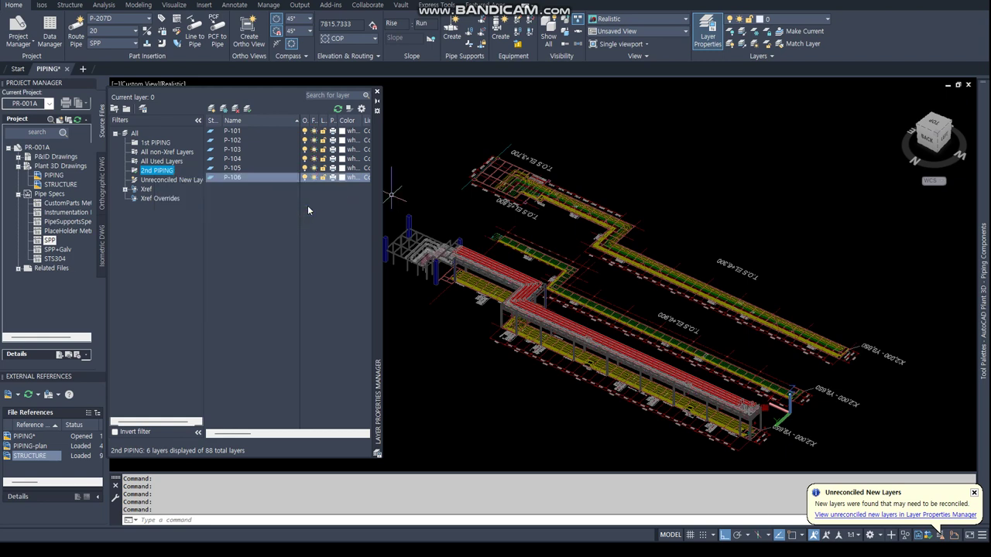
{"action": "left_click", "coordinate": [636, 291]}
{"action": "key", "text": "Escape"}
{"action": "key", "text": "Escape"}
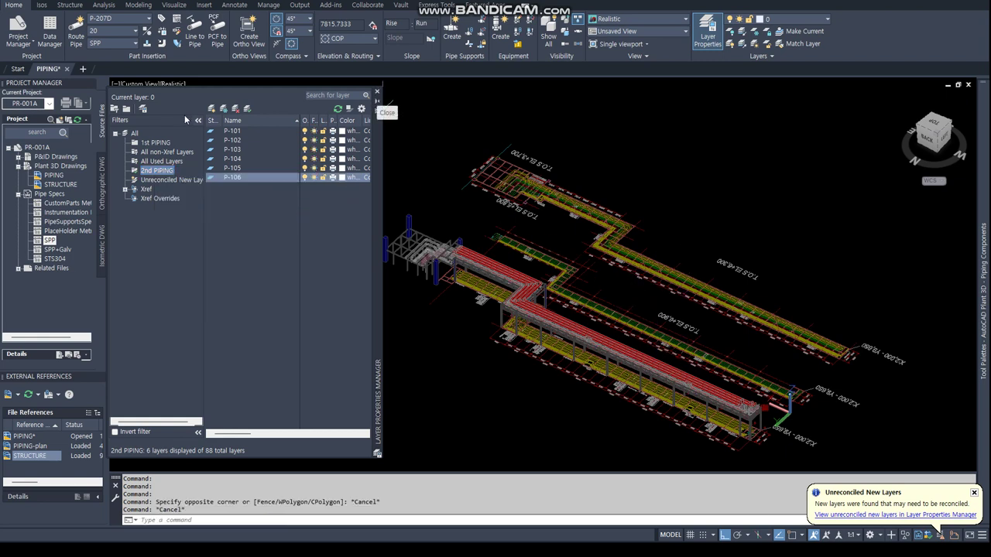
- Add an entry named '3RD', then create a new group filter under All
{"action": "left_click", "coordinate": [211, 110]}
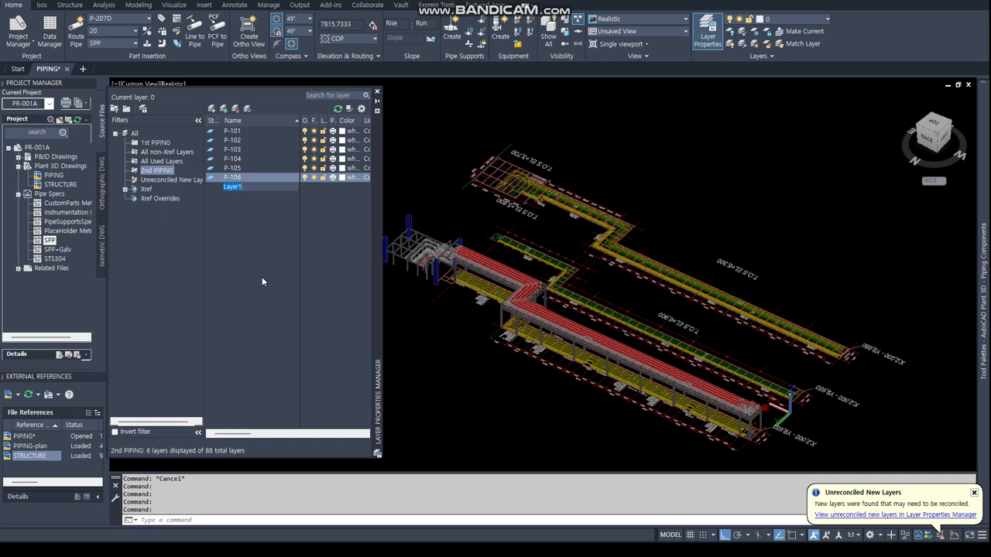
{"action": "type", "text": "3RD"}
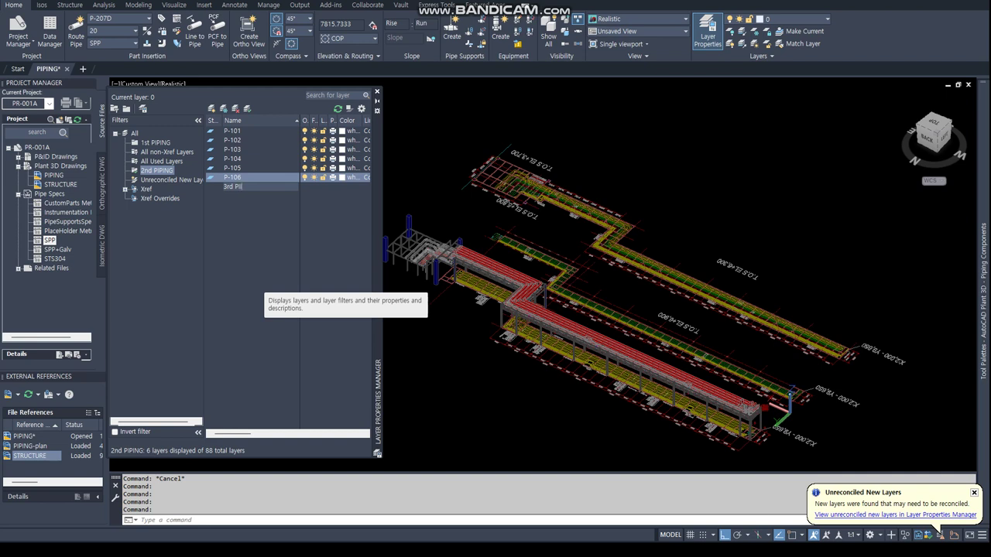
{"action": "key", "text": "Return"}
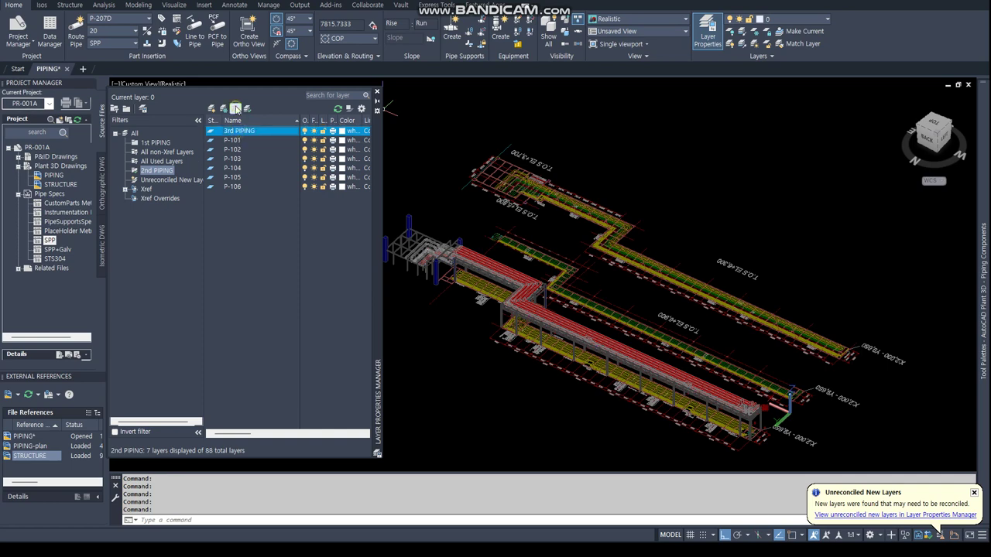
{"action": "left_click", "coordinate": [135, 133]}
{"action": "right_click", "coordinate": [132, 131]}
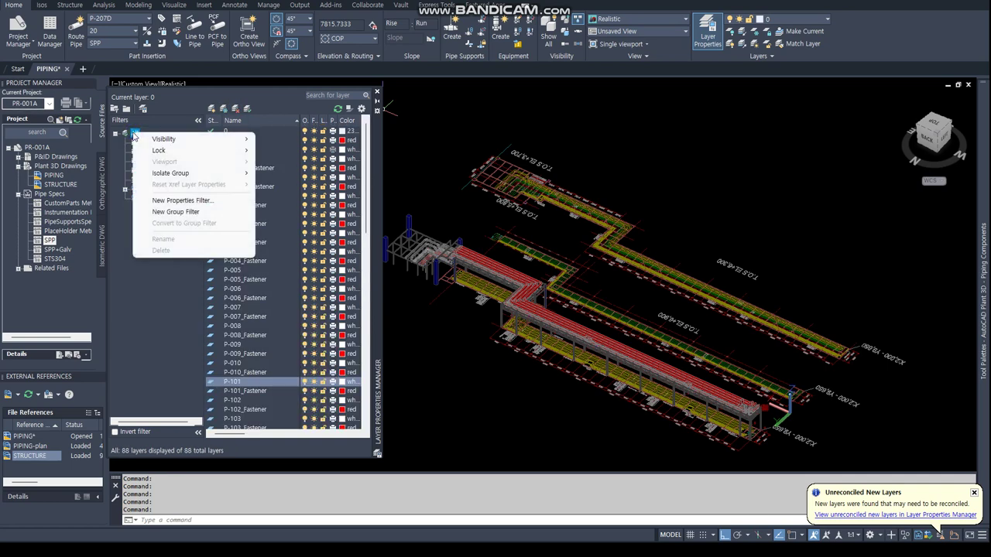
{"action": "left_click", "coordinate": [127, 110]}
{"action": "type", "text": "3rd PIPING"}
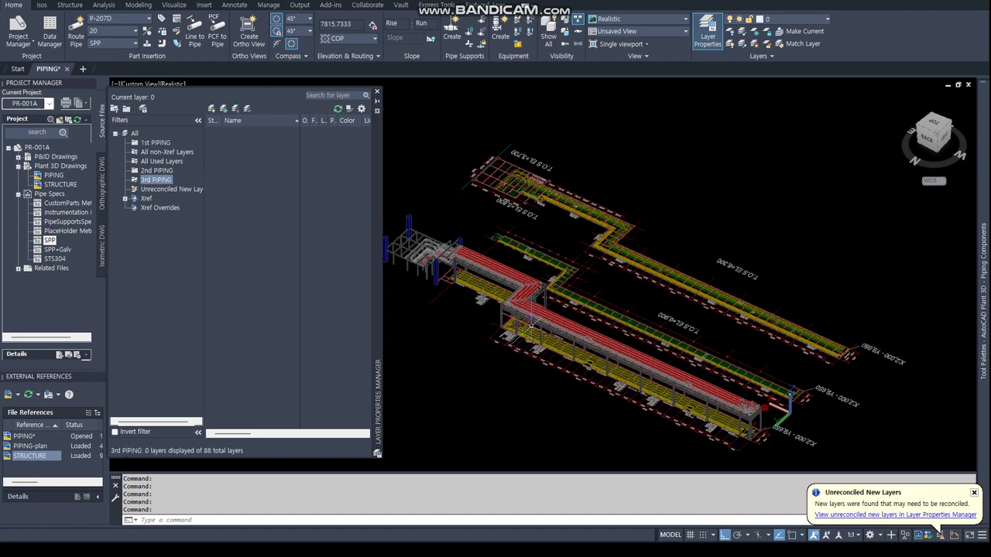
- Orbit to a side-on view and isolate the red pipe run on the rack
{"action": "middle_click_drag", "start_coordinate": [532, 326], "coordinate": [612, 249], "text": "shift"}
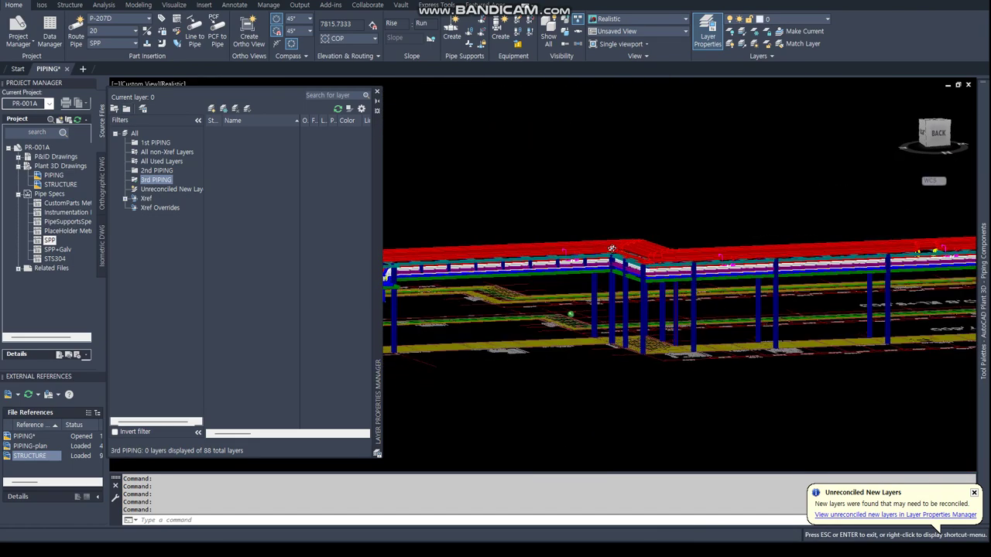
{"action": "scroll", "coordinate": [612, 248], "scroll_direction": "up", "scroll_amount": 2}
{"action": "scroll", "coordinate": [588, 271], "scroll_direction": "up", "scroll_amount": 3}
{"action": "scroll", "coordinate": [565, 302], "scroll_direction": "up", "scroll_amount": 2}
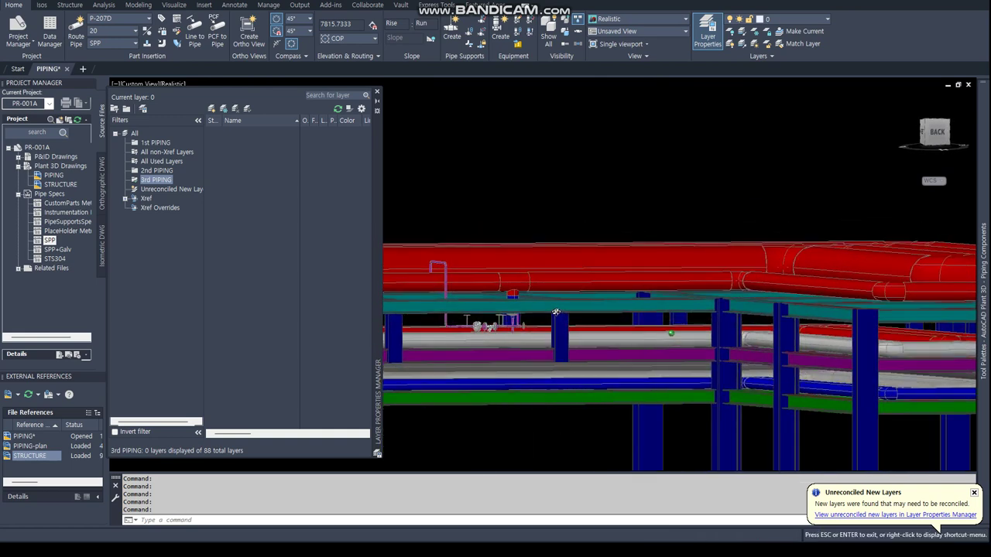
{"action": "middle_click_drag", "start_coordinate": [556, 312], "coordinate": [564, 296], "text": "shift"}
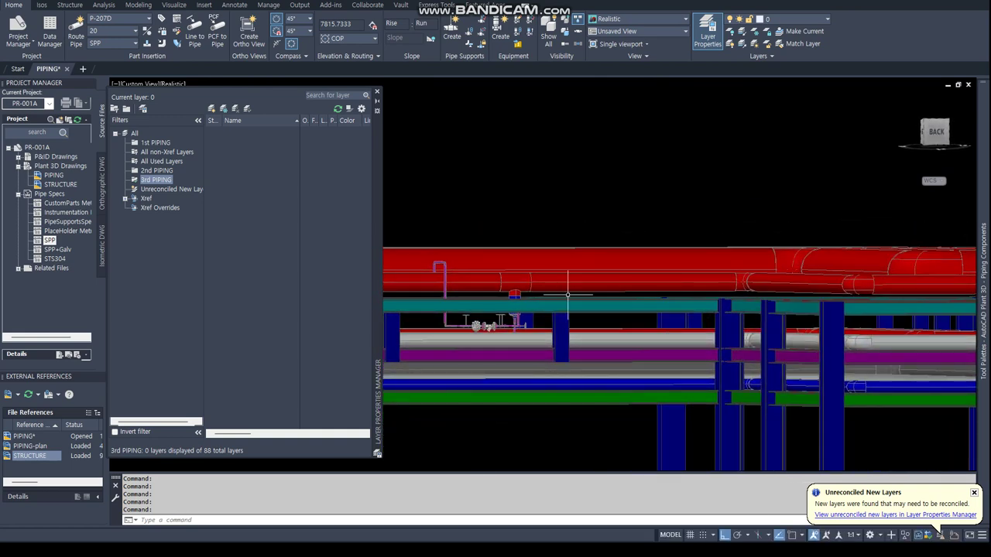
{"action": "left_click", "coordinate": [568, 295]}
{"action": "right_click", "coordinate": [554, 218]}
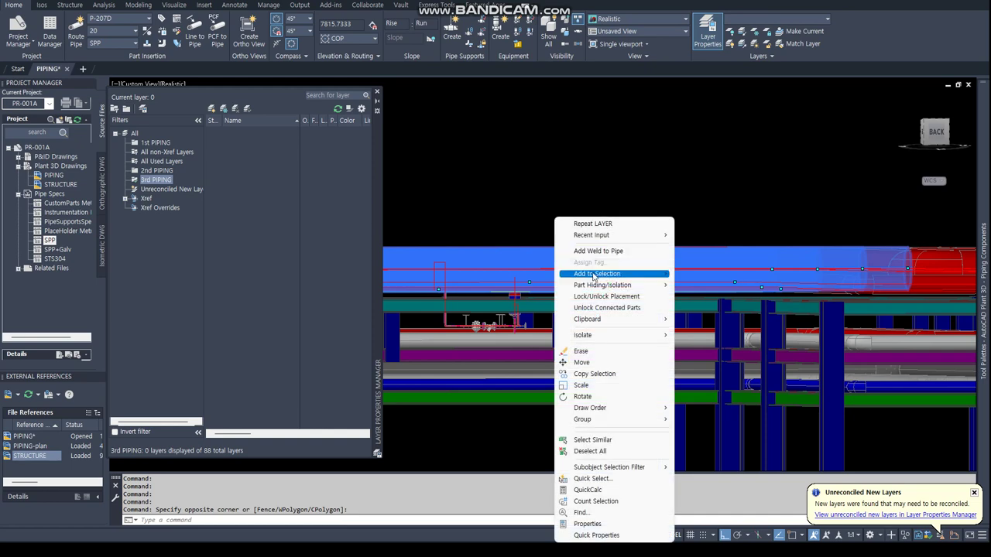
{"action": "left_click", "coordinate": [754, 283]}
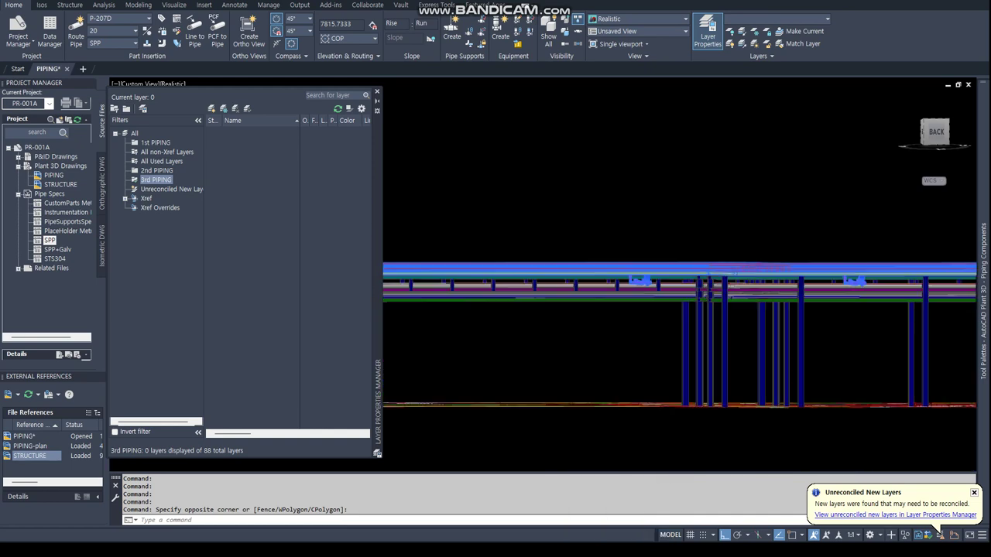
{"action": "left_click", "coordinate": [564, 32]}
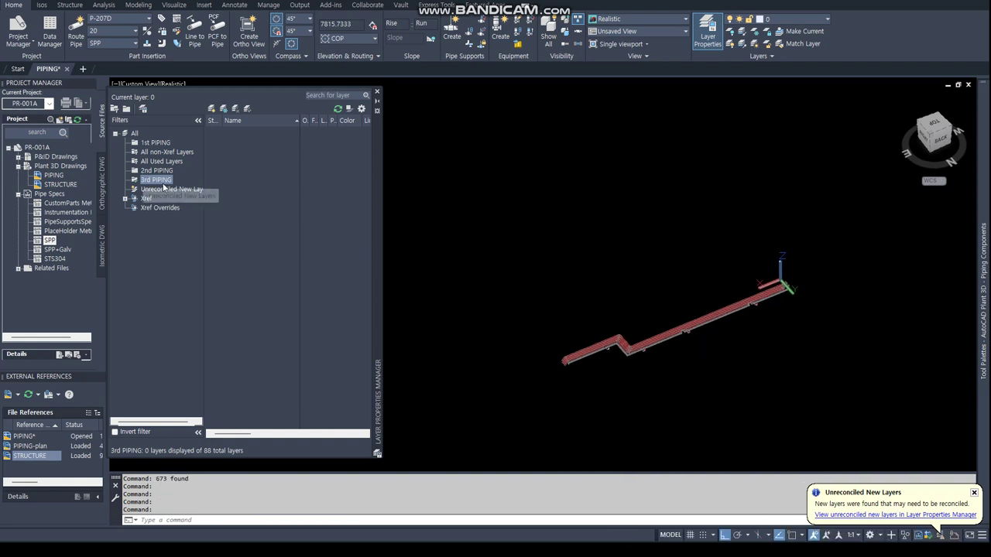
- Add the isolated pipe's layers, P-201 to P-207D, to the 3rd PIPING filter
{"action": "right_click", "coordinate": [163, 187]}
{"action": "mouse_move", "coordinate": [199, 311]}
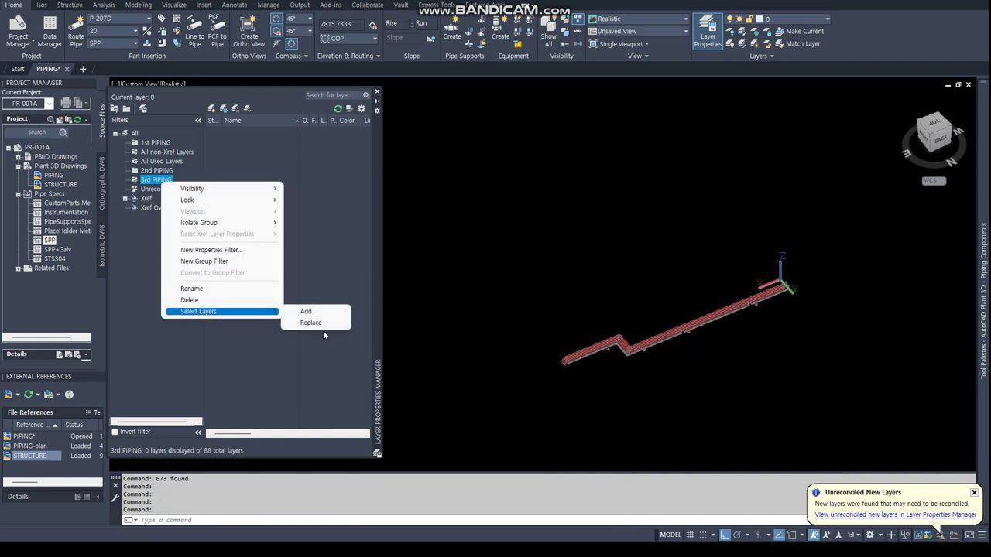
{"action": "left_click", "coordinate": [312, 312]}
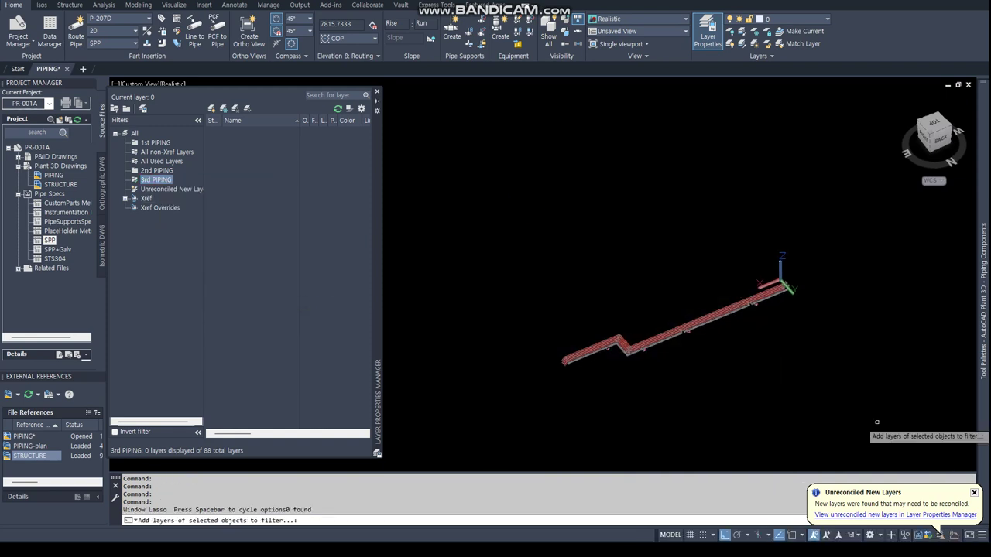
{"action": "left_click", "coordinate": [876, 428]}
{"action": "left_click", "coordinate": [587, 308]}
{"action": "left_click", "coordinate": [899, 417]}
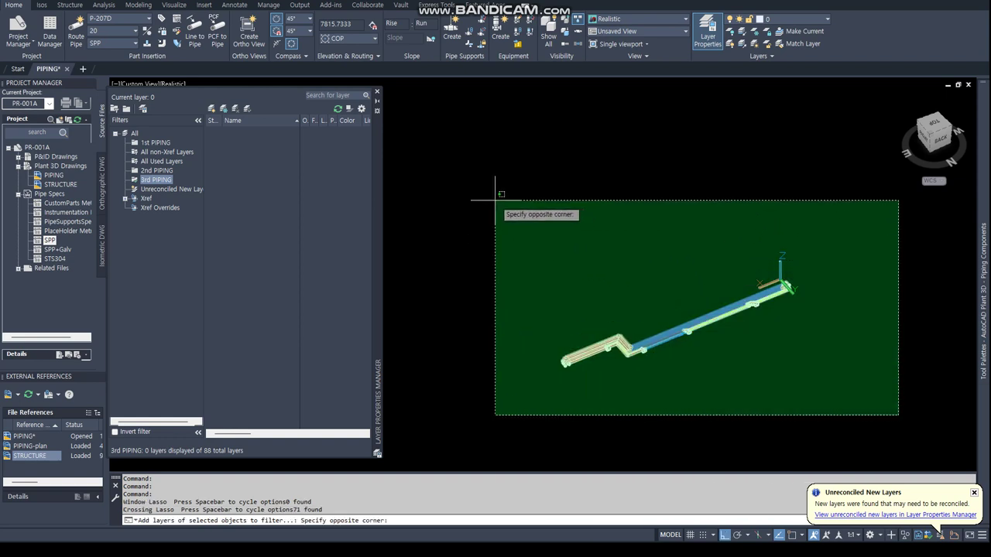
{"action": "left_click", "coordinate": [470, 175]}
{"action": "key", "text": "Return"}
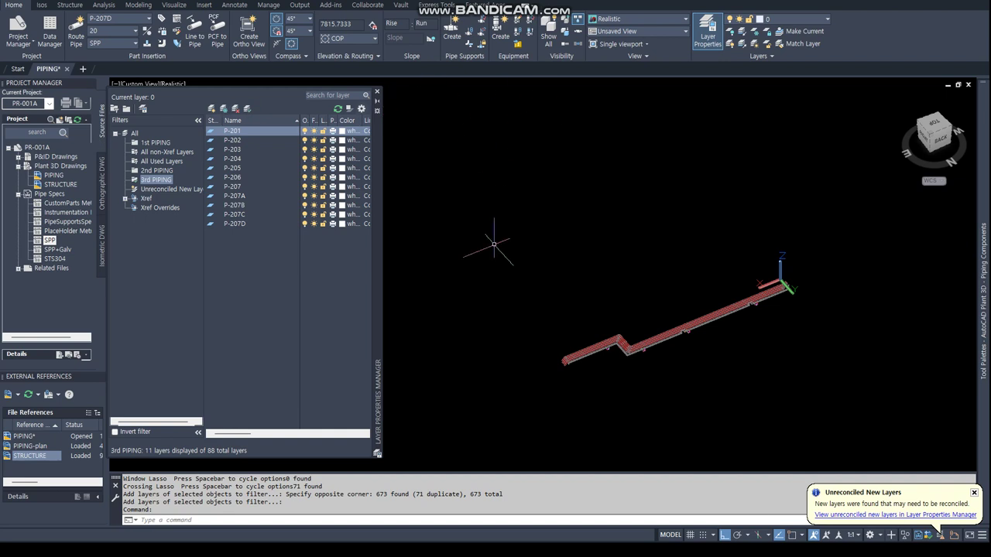
- Show all hidden piping and structure again, close the Layer Properties Manager, and switch to plan view
{"action": "left_click", "coordinate": [547, 29]}
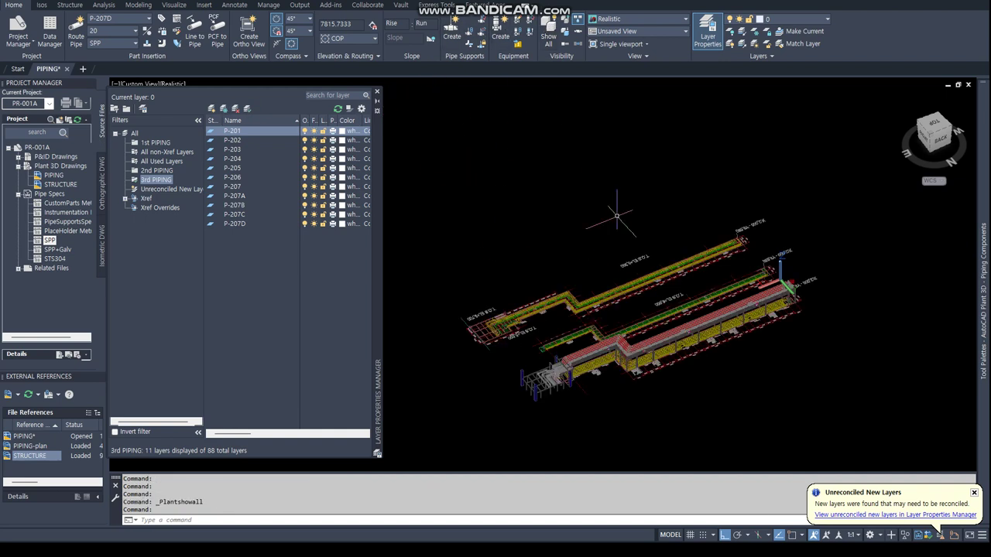
{"action": "left_click", "coordinate": [377, 92]}
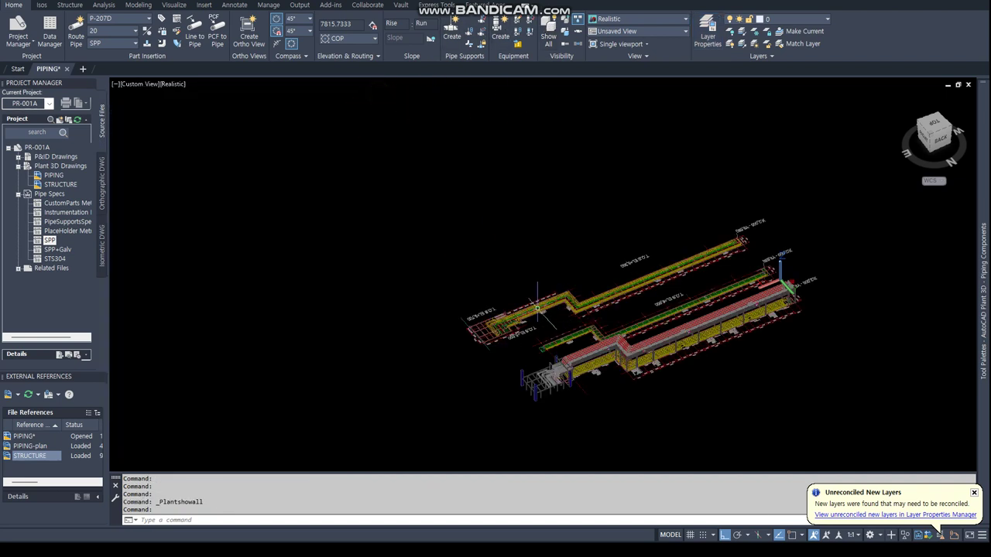
{"action": "type", "text": "plan"}
{"action": "key", "text": "Return"}
{"action": "key", "text": "Return"}
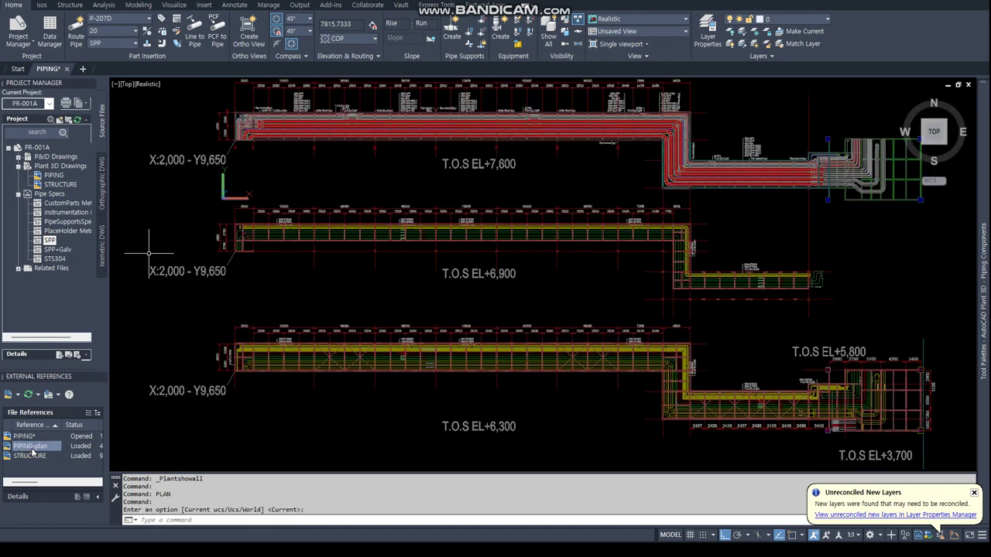
- Unload the PIPING-plan reference and orbit from plan into a 3D view of the rack
{"action": "right_click", "coordinate": [35, 449]}
{"action": "left_click", "coordinate": [70, 361]}
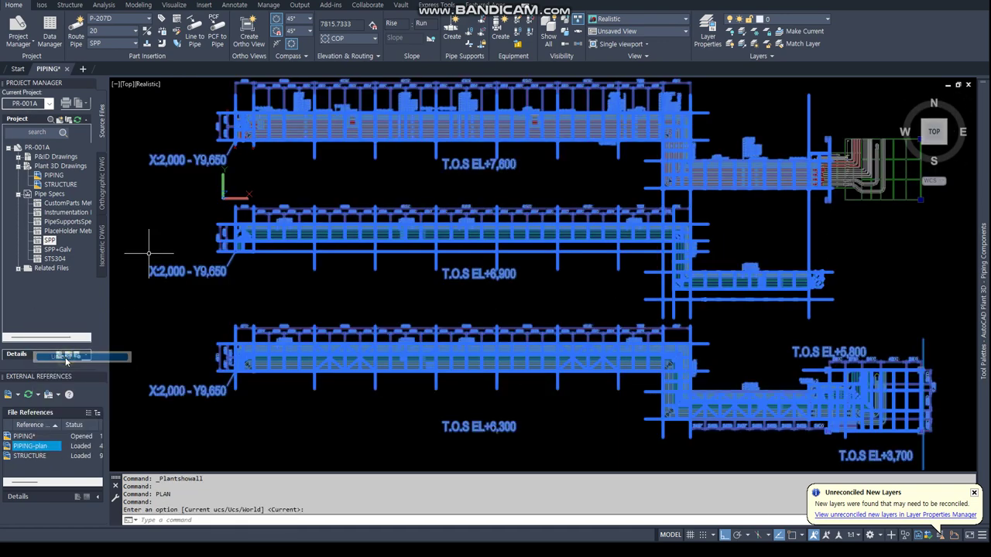
{"action": "mouse_move", "coordinate": [454, 249]}
{"action": "middle_mouse_down", "text": "shift"}
{"action": "mouse_move", "coordinate": [456, 276]}
{"action": "mouse_move", "coordinate": [521, 315]}
{"action": "mouse_move", "coordinate": [506, 256]}
{"action": "mouse_move", "coordinate": [488, 233]}
{"action": "middle_mouse_up", "text": "shift"}
{"action": "scroll", "coordinate": [488, 233], "scroll_direction": "up", "scroll_amount": 5}
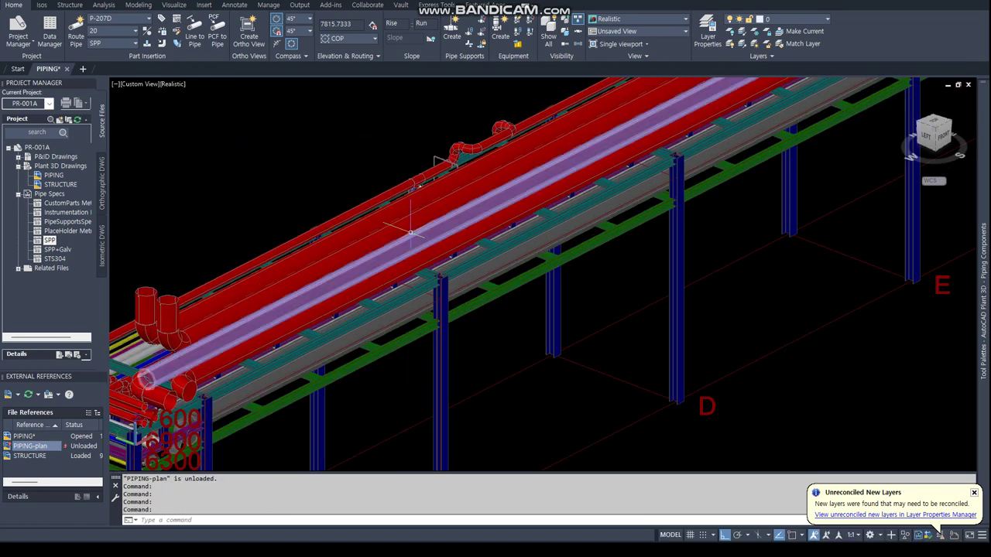
{"action": "scroll", "coordinate": [487, 222], "scroll_direction": "up", "scroll_amount": 3}
{"action": "scroll", "coordinate": [462, 302], "scroll_direction": "down", "scroll_amount": 3}
- Orbit around the pipe rack to inspect it from several sides
{"action": "mouse_move", "coordinate": [462, 302]}
{"action": "middle_mouse_down", "text": "shift"}
{"action": "mouse_move", "coordinate": [454, 274]}
{"action": "mouse_move", "coordinate": [411, 383]}
{"action": "mouse_move", "coordinate": [759, 353]}
{"action": "middle_mouse_up", "text": "shift"}
{"action": "scroll", "coordinate": [326, 229], "scroll_direction": "up", "scroll_amount": 5}
{"action": "mouse_move", "coordinate": [325, 229]}
{"action": "middle_mouse_down", "text": "shift"}
{"action": "mouse_move", "coordinate": [553, 365]}
{"action": "mouse_move", "coordinate": [542, 272]}
{"action": "mouse_move", "coordinate": [387, 286]}
{"action": "middle_mouse_up", "text": "shift"}
{"action": "scroll", "coordinate": [542, 272], "scroll_direction": "down", "scroll_amount": 3}
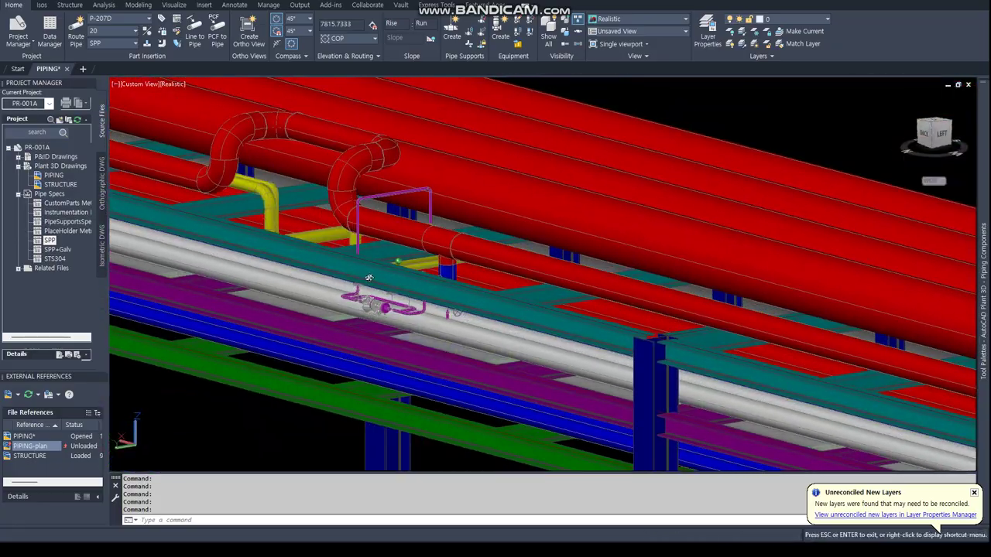
{"action": "scroll", "coordinate": [271, 282], "scroll_direction": "down", "scroll_amount": 5}
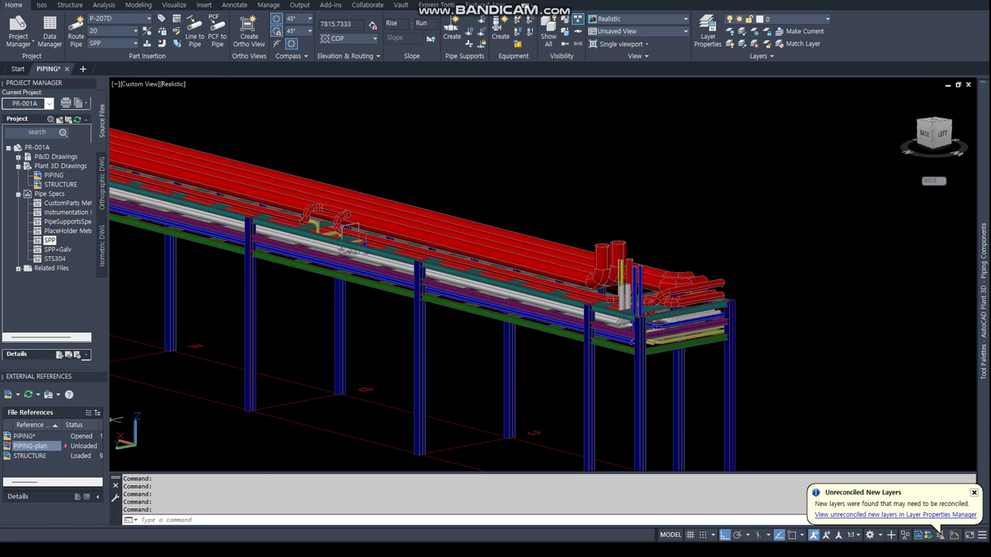
{"action": "scroll", "coordinate": [116, 419], "scroll_direction": "down", "scroll_amount": 5}
{"action": "scroll", "coordinate": [232, 325], "scroll_direction": "up", "scroll_amount": 5}
{"action": "mouse_move", "coordinate": [233, 325]}
{"action": "middle_mouse_down", "text": "shift"}
{"action": "mouse_move", "coordinate": [413, 285]}
{"action": "mouse_move", "coordinate": [416, 268]}
{"action": "mouse_move", "coordinate": [553, 287]}
{"action": "mouse_move", "coordinate": [373, 293]}
{"action": "mouse_move", "coordinate": [464, 286]}
{"action": "middle_mouse_up", "text": "shift"}
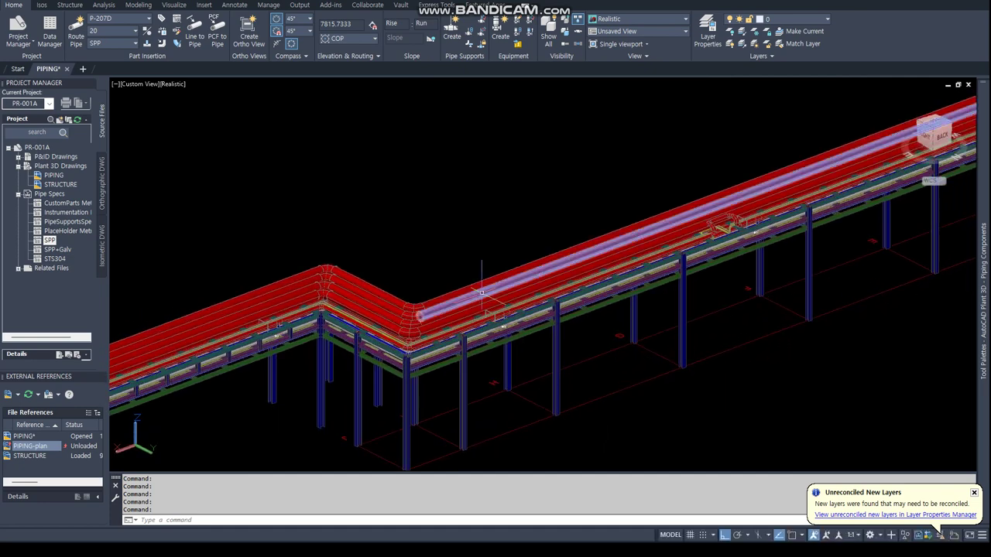
- Reload the PIPING-plan reference and orbit to look down onto the rack
{"action": "right_click", "coordinate": [46, 450]}
{"action": "left_click", "coordinate": [73, 367]}
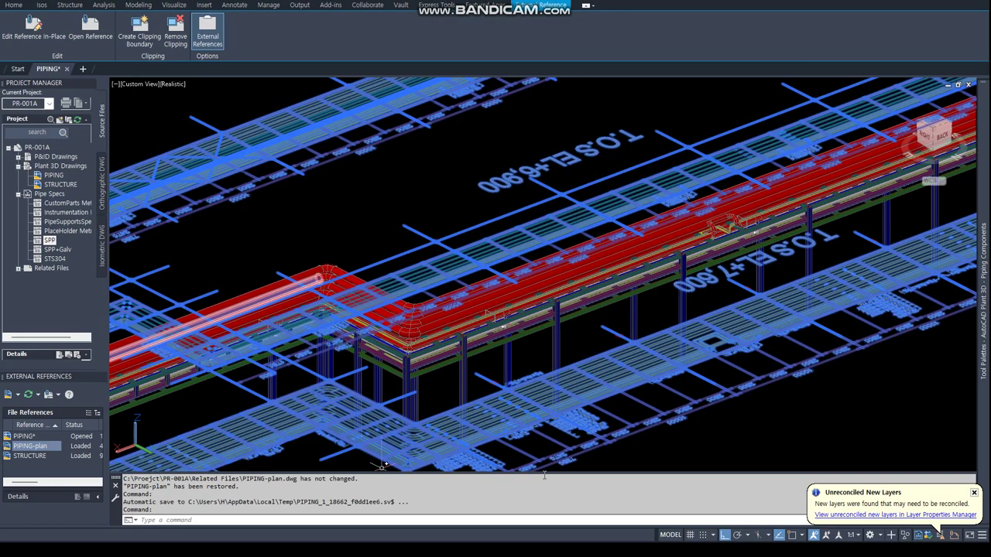
{"action": "key", "text": "Escape"}
{"action": "key", "text": "Escape"}
{"action": "key", "text": "Escape"}
{"action": "scroll", "coordinate": [606, 229], "scroll_direction": "up", "scroll_amount": 3}
{"action": "scroll", "coordinate": [606, 228], "scroll_direction": "up", "scroll_amount": 3}
{"action": "mouse_move", "coordinate": [606, 229]}
{"action": "middle_mouse_down", "text": "shift"}
{"action": "mouse_move", "coordinate": [593, 319]}
{"action": "mouse_move", "coordinate": [215, 83]}
{"action": "middle_mouse_up", "text": "shift"}
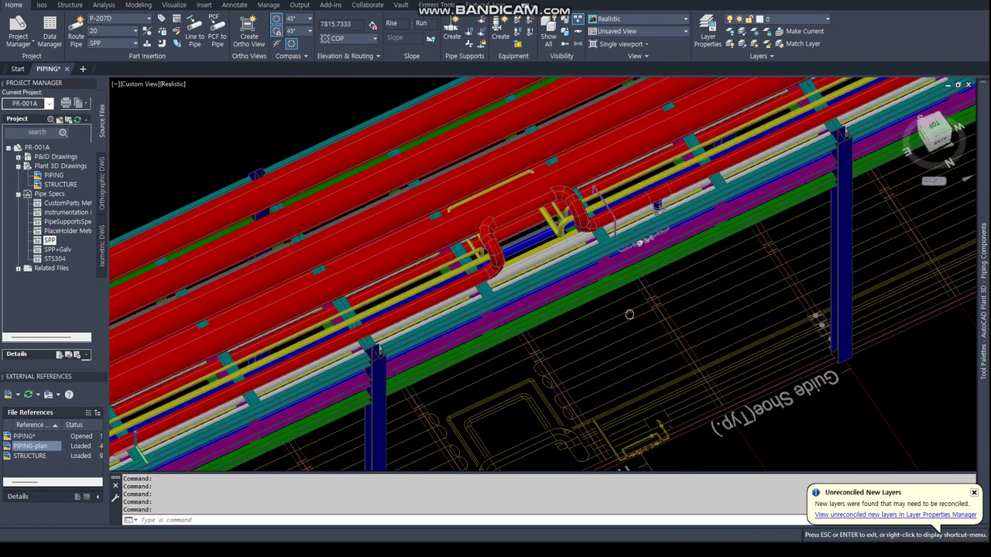